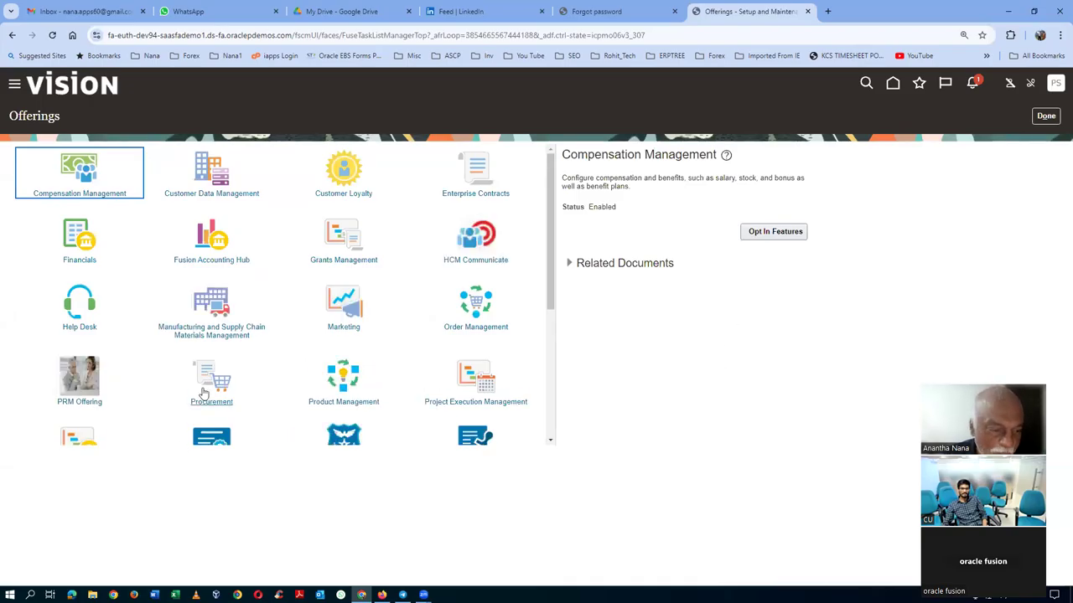
- Open the Opt In: Procurement feature list from the Procurement offering's details
click(201, 373)
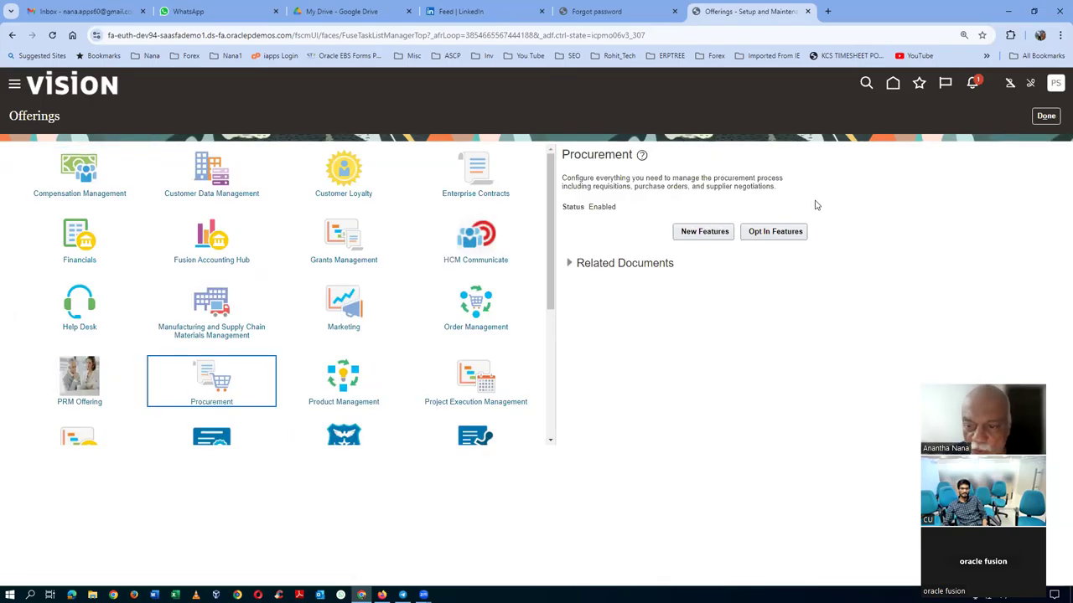
click(773, 231)
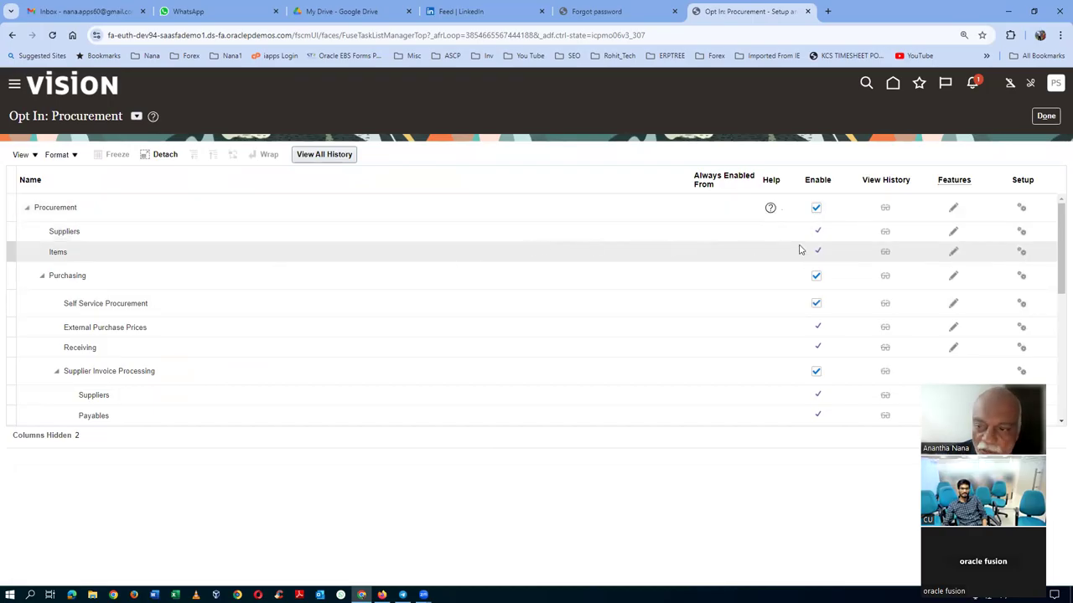
- Edit the Suppliers area features and select the Approve Internal Changes on Supplier Profile row
click(952, 232)
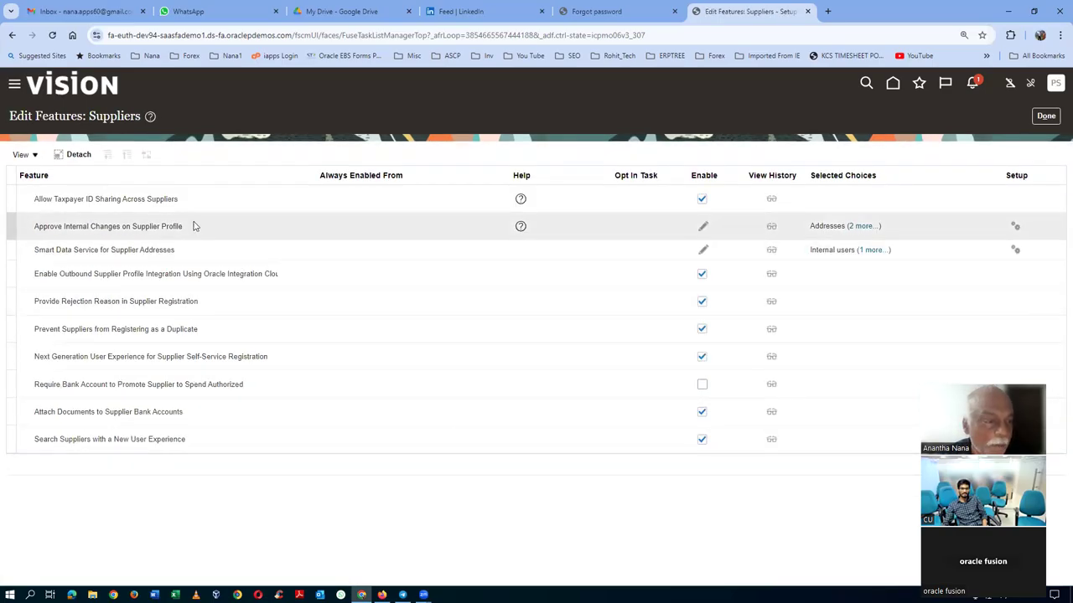
click(201, 230)
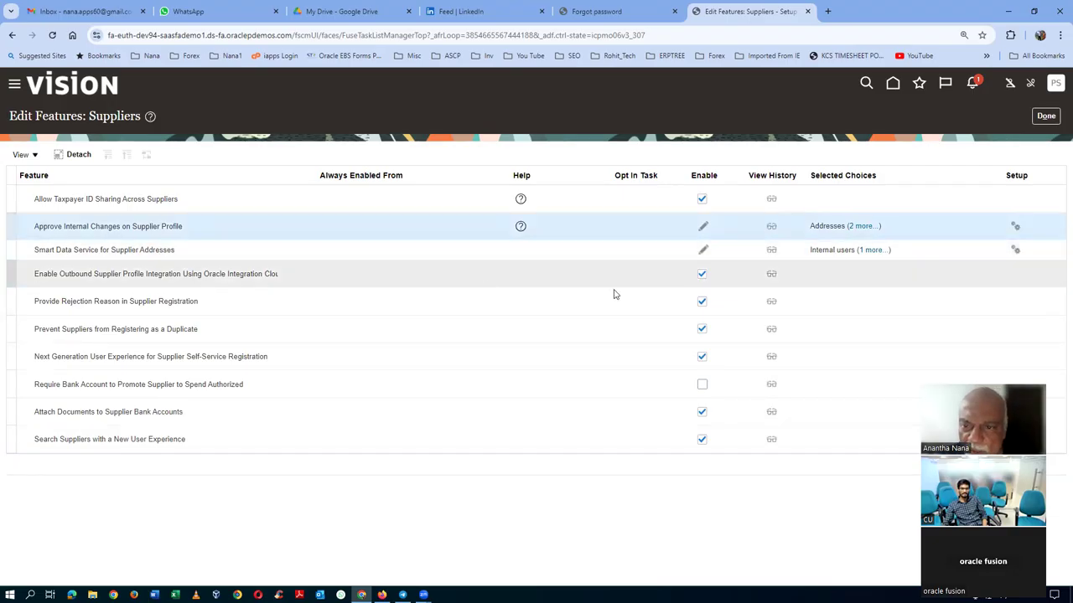
- Uncheck Addresses, Bank accounts and Organization details approval choices, then save and close
click(703, 230)
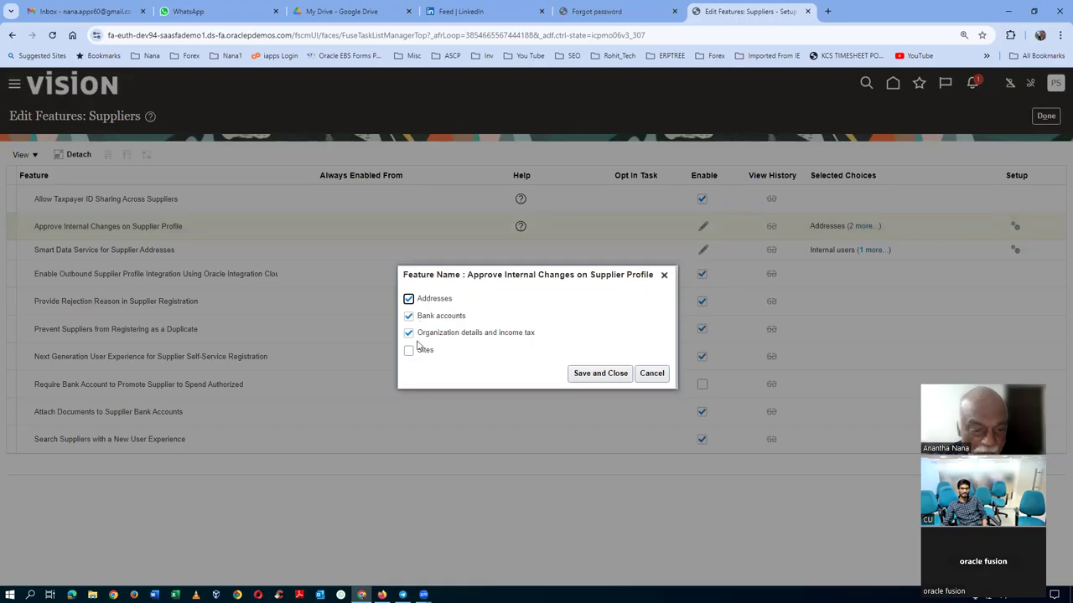
click(409, 302)
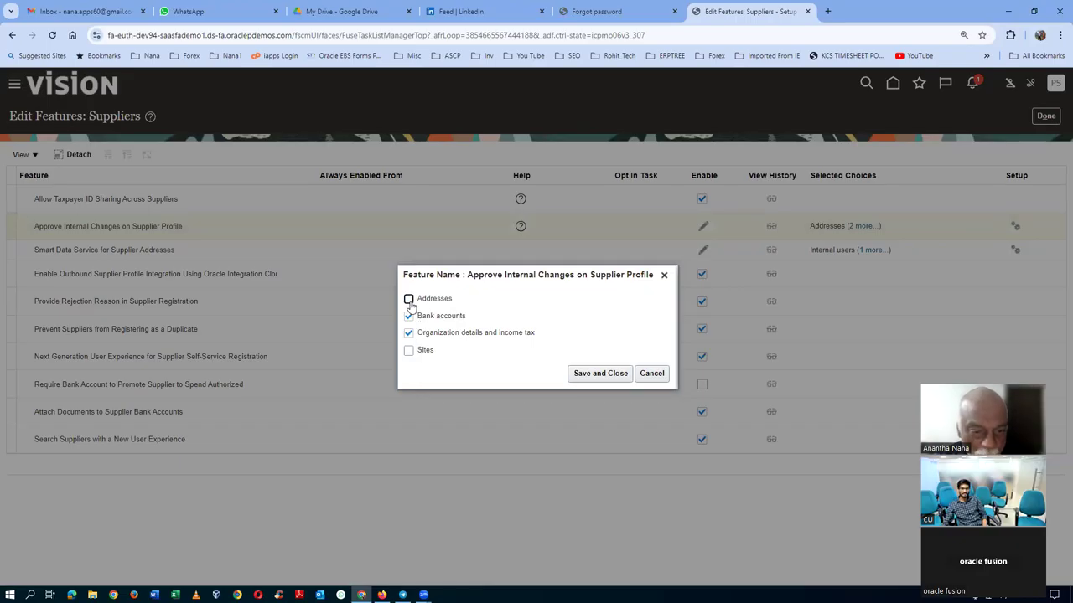
click(408, 317)
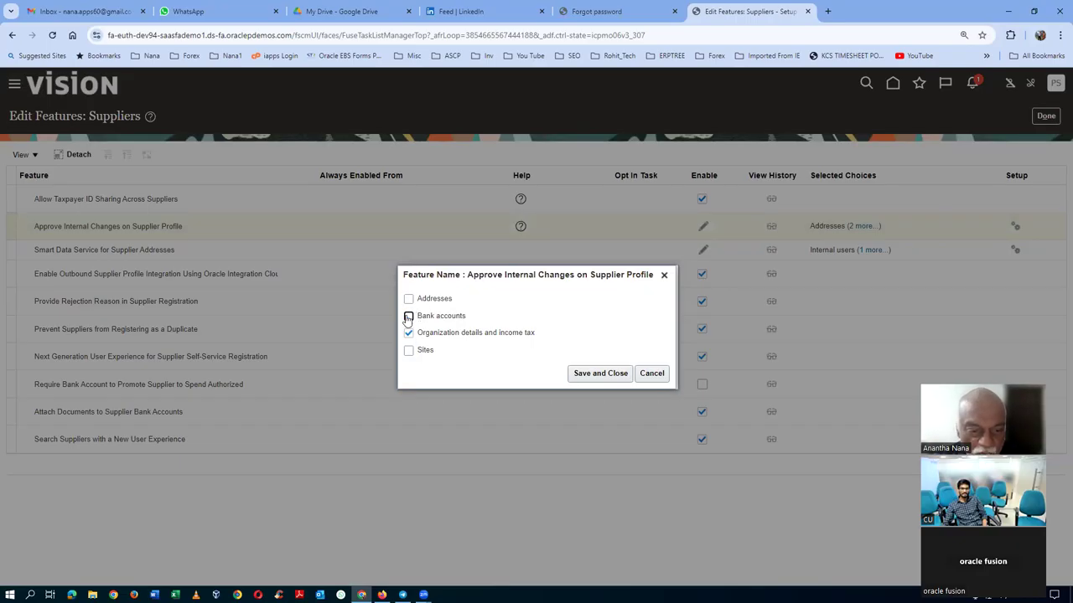
click(409, 333)
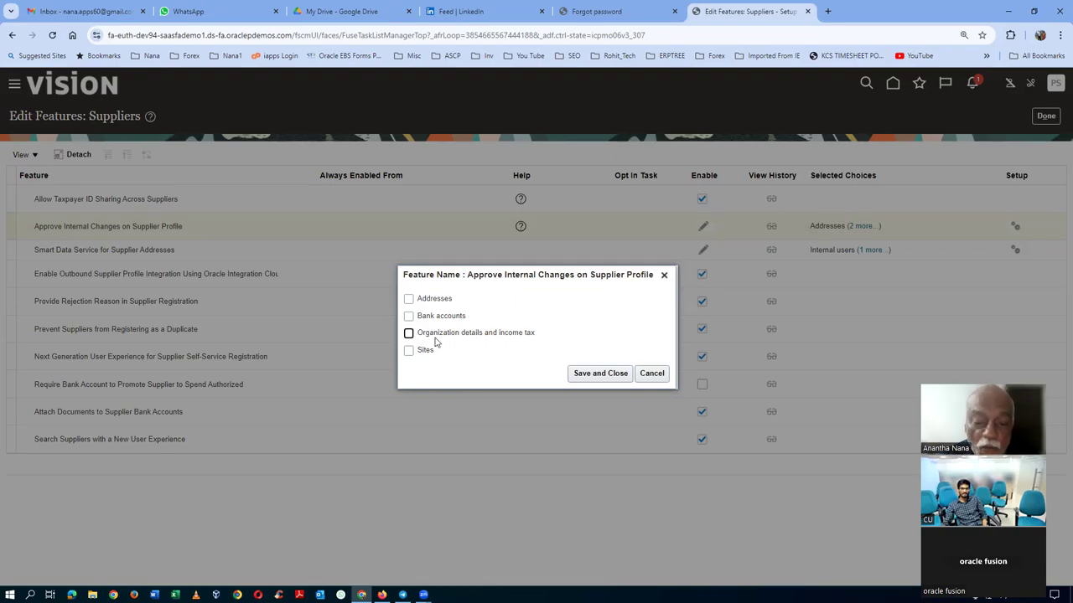
click(600, 374)
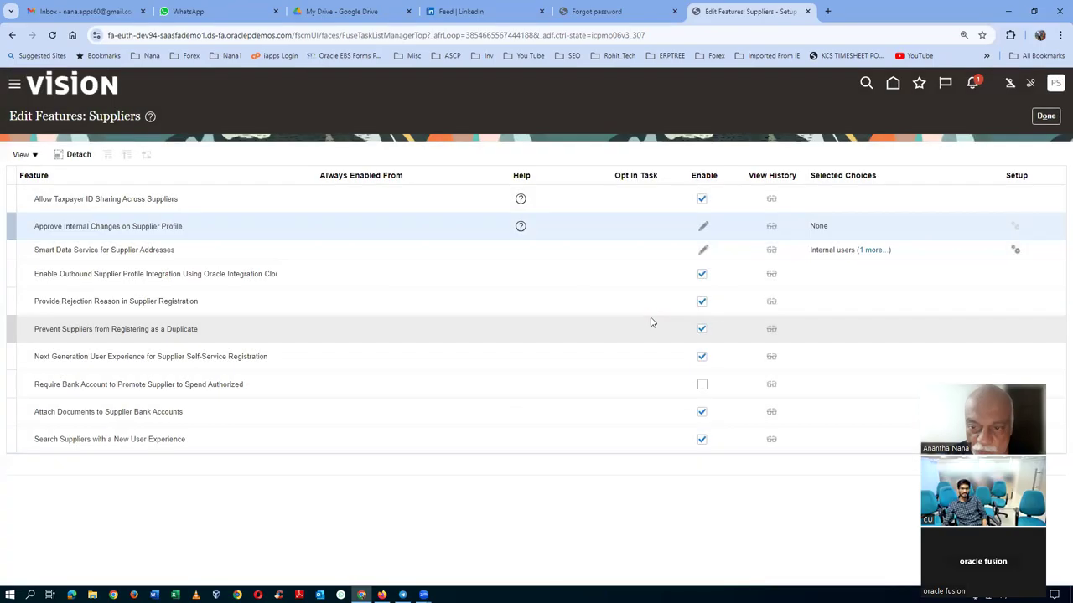
- Finish Edit Features: Suppliers and Opt In: Procurement with Done, returning to Offerings
click(1052, 121)
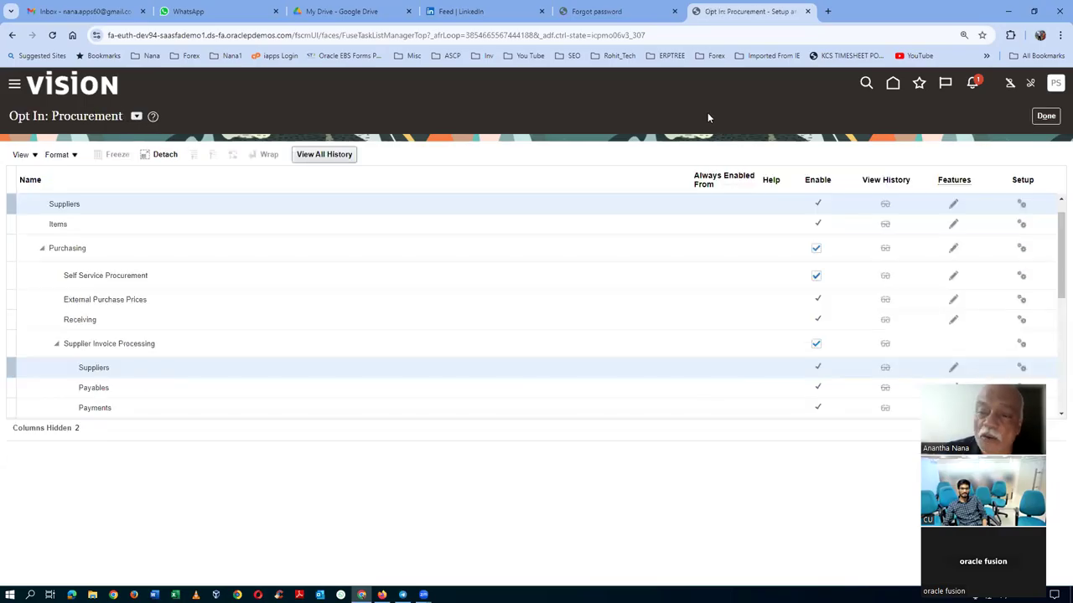
click(1046, 116)
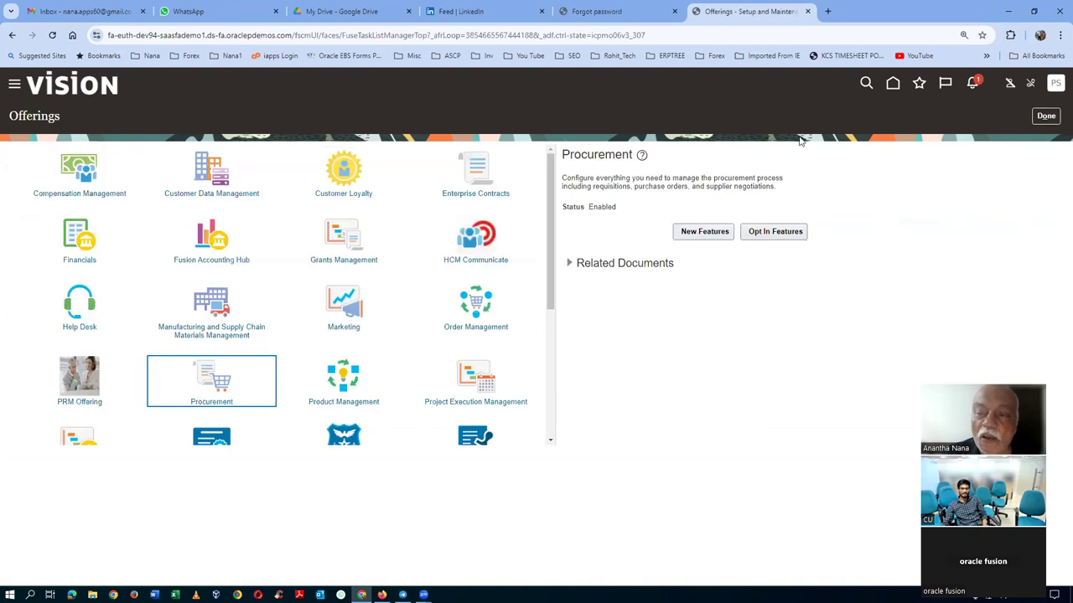
- From the home page, open Scheduled Processes under the Tools navigation group
click(893, 84)
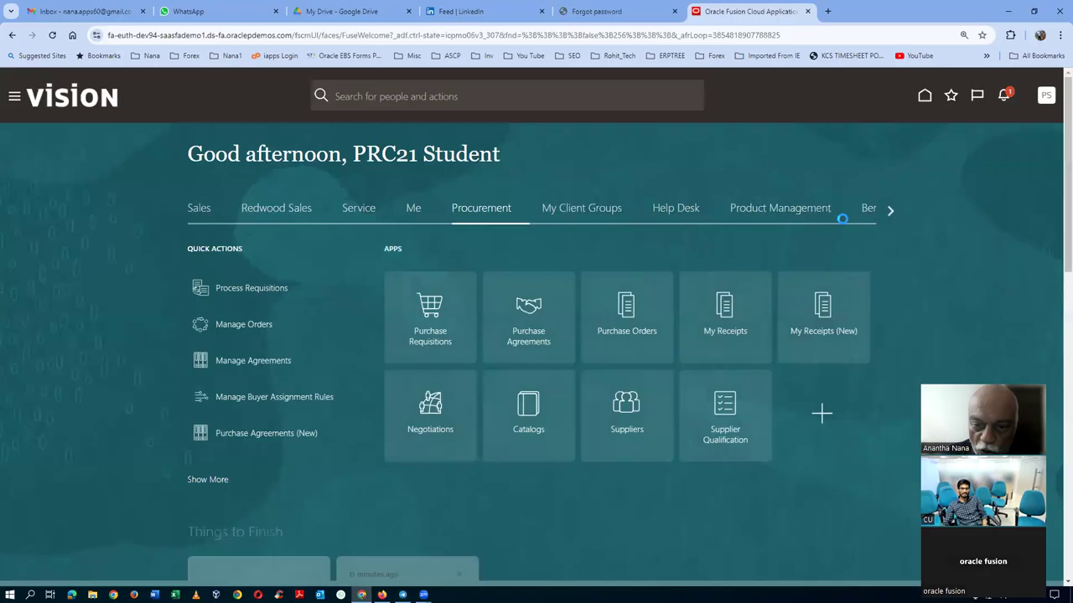
click(890, 214)
click(890, 215)
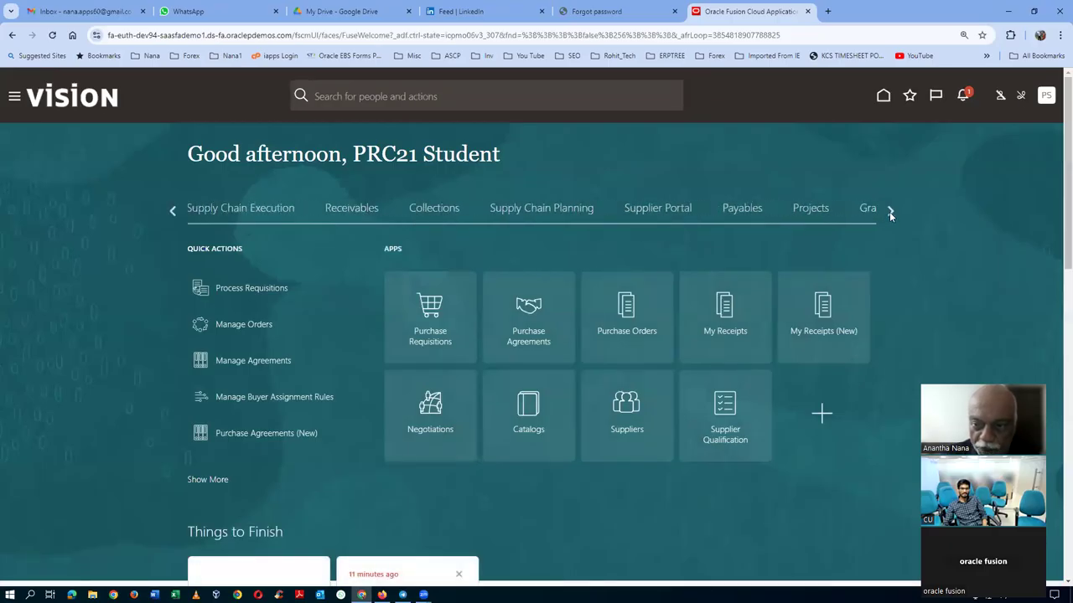
click(890, 215)
click(890, 215)
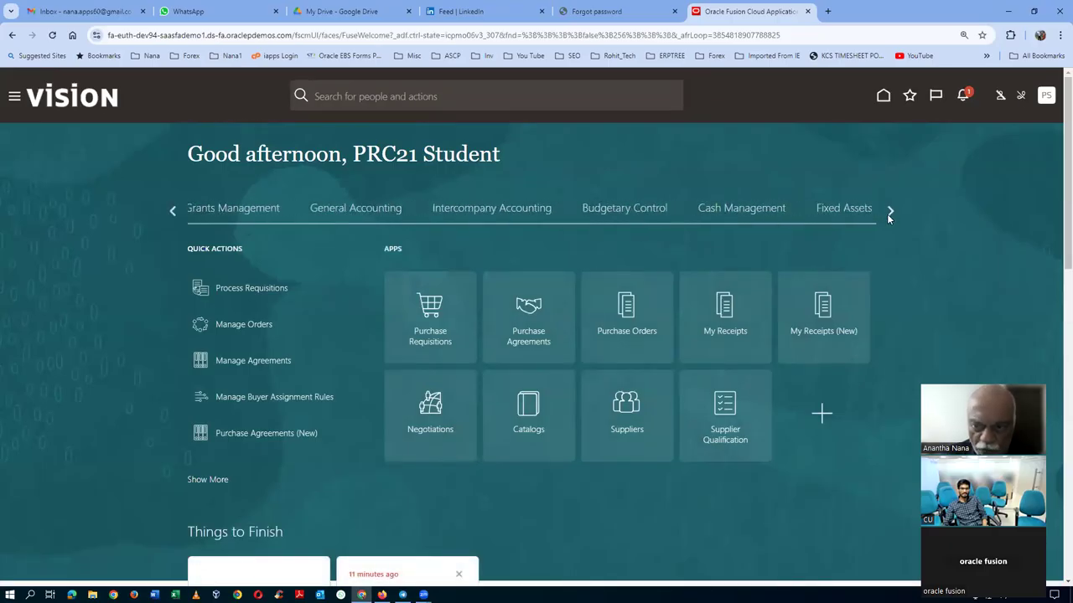
click(890, 213)
click(749, 211)
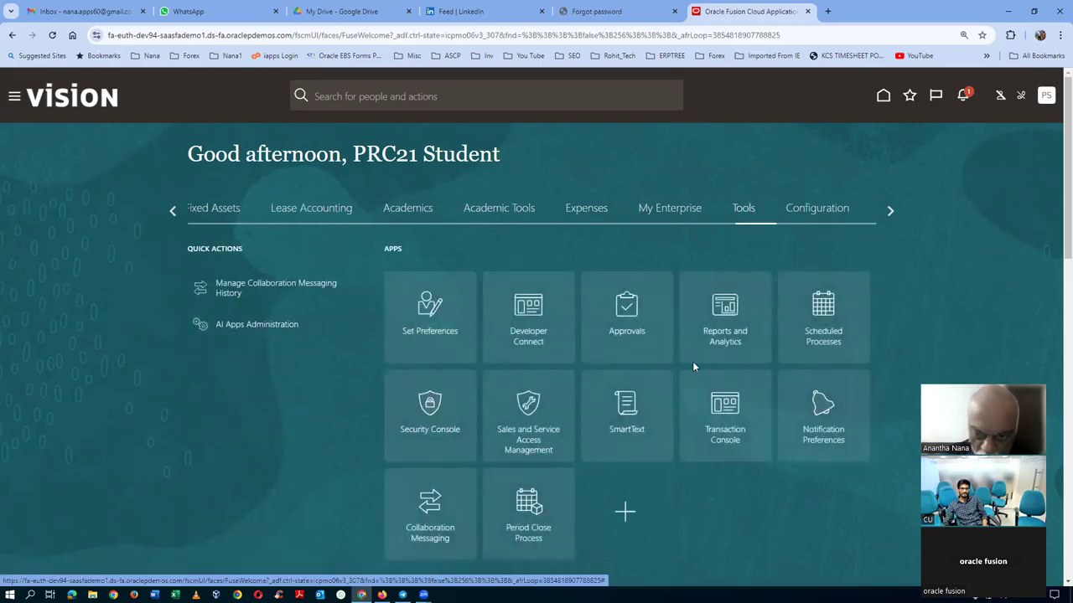
click(837, 335)
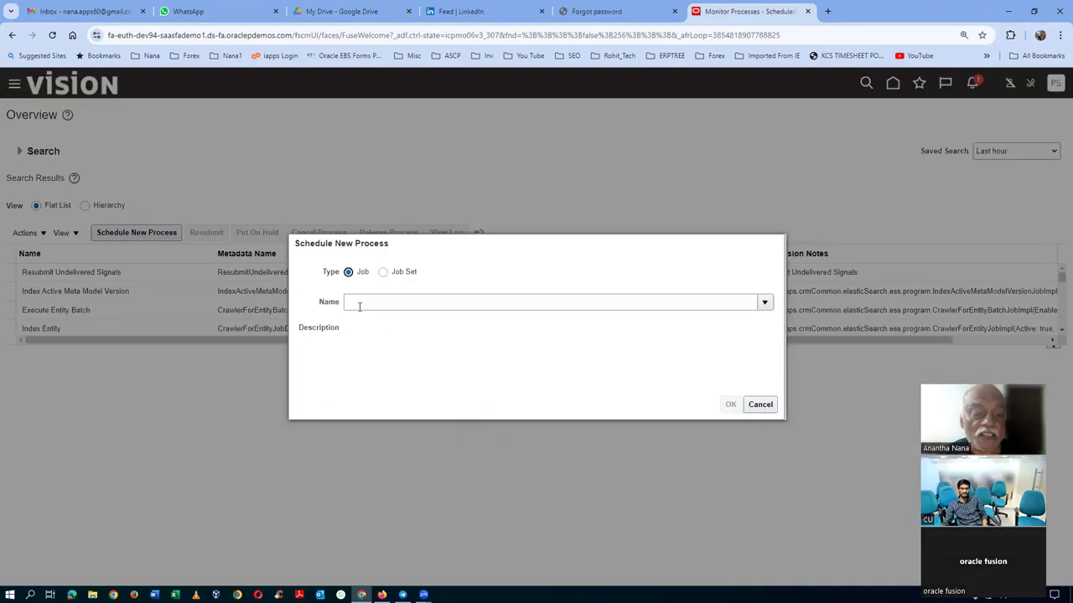
- Schedule a new process by searching 'LDAP' and choosing Retrieve Latest LDAP Changes
click(365, 305)
text(LDAP)
key(Tab)
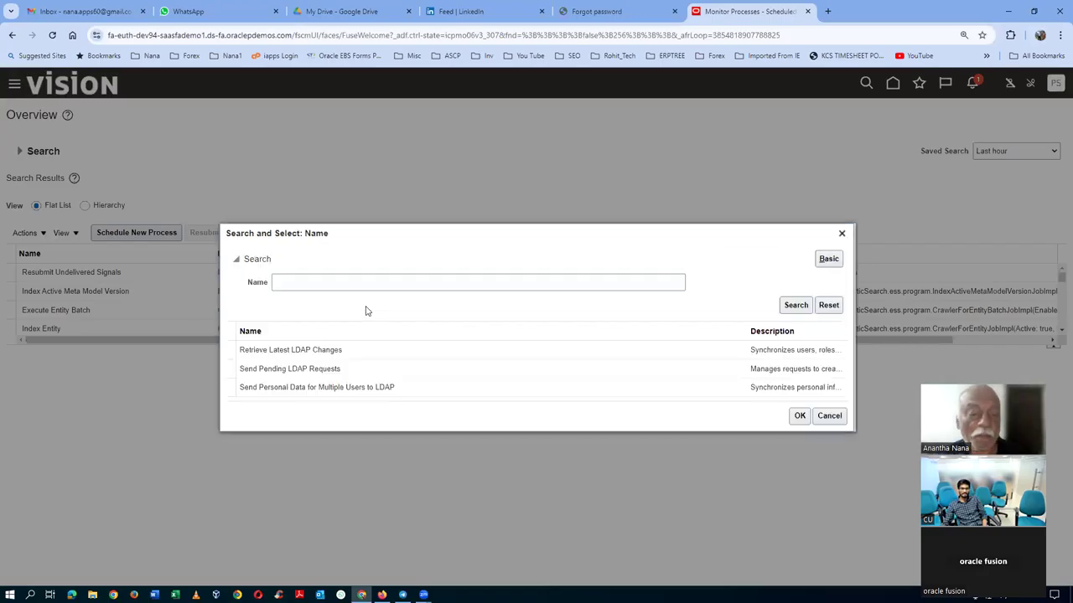
click(372, 352)
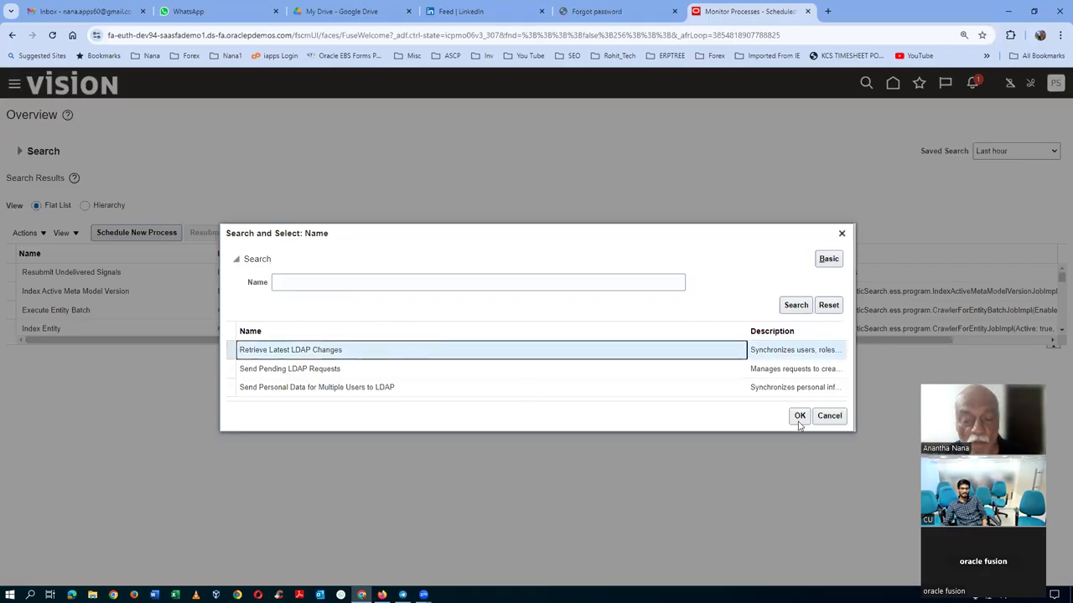
click(799, 415)
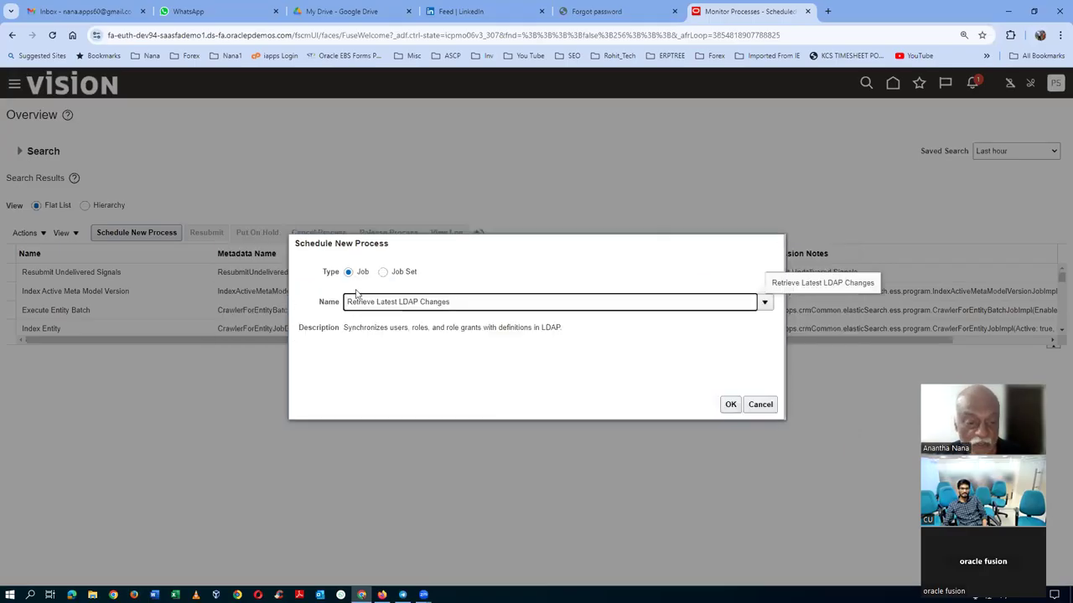
click(730, 405)
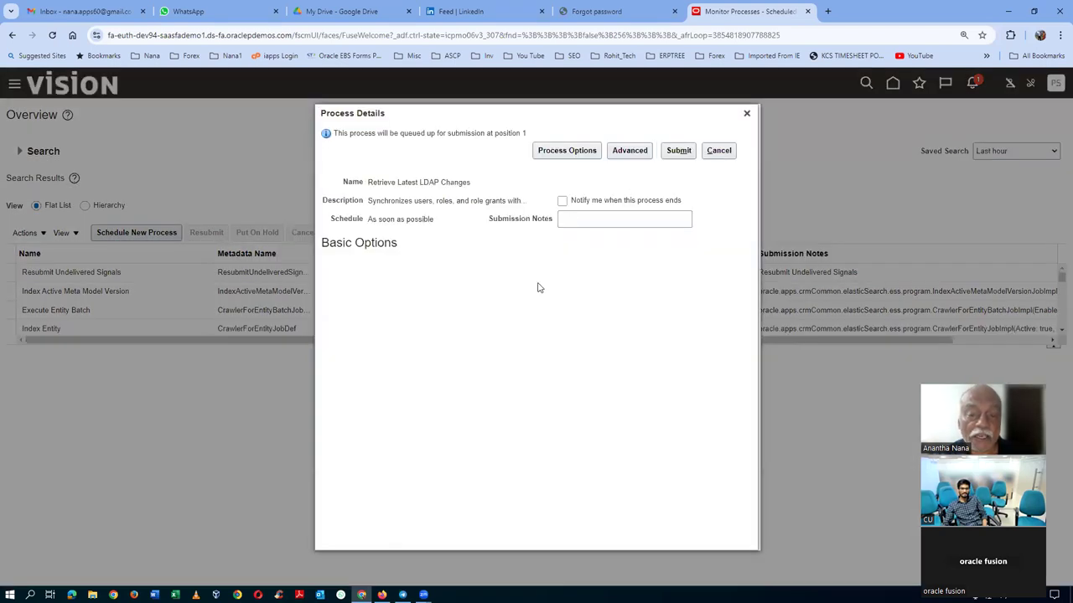
- Submit the process, acknowledge the confirmation, and refresh the list to see its status
click(681, 153)
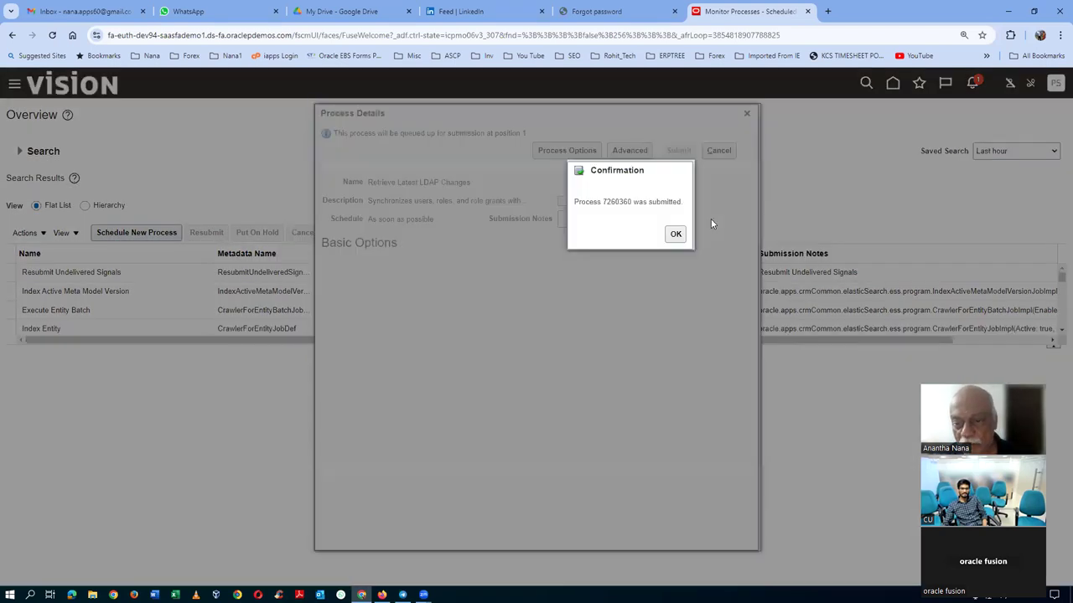
click(673, 233)
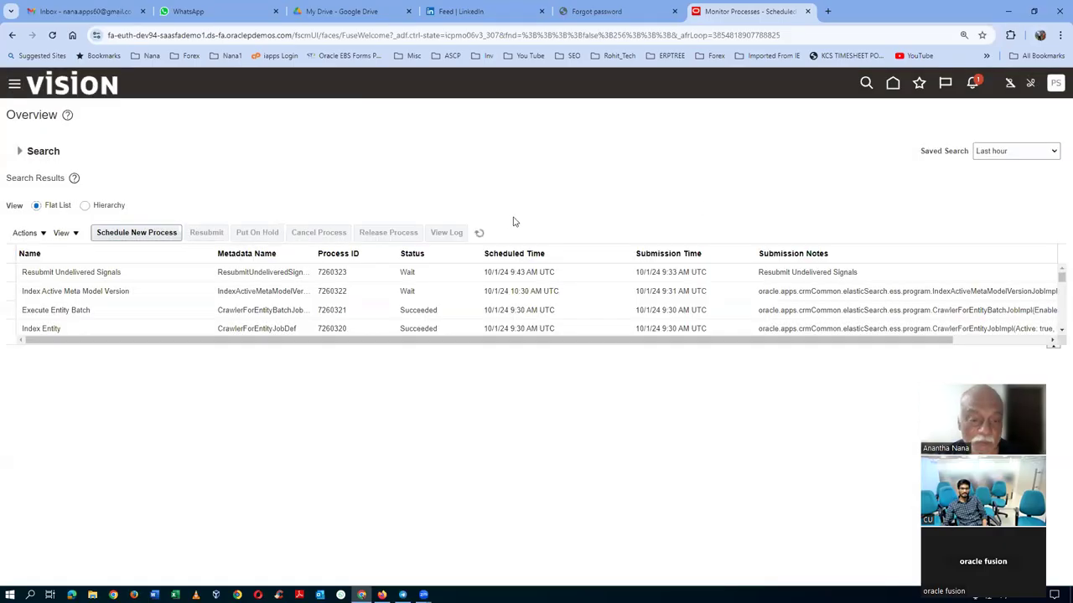
click(478, 234)
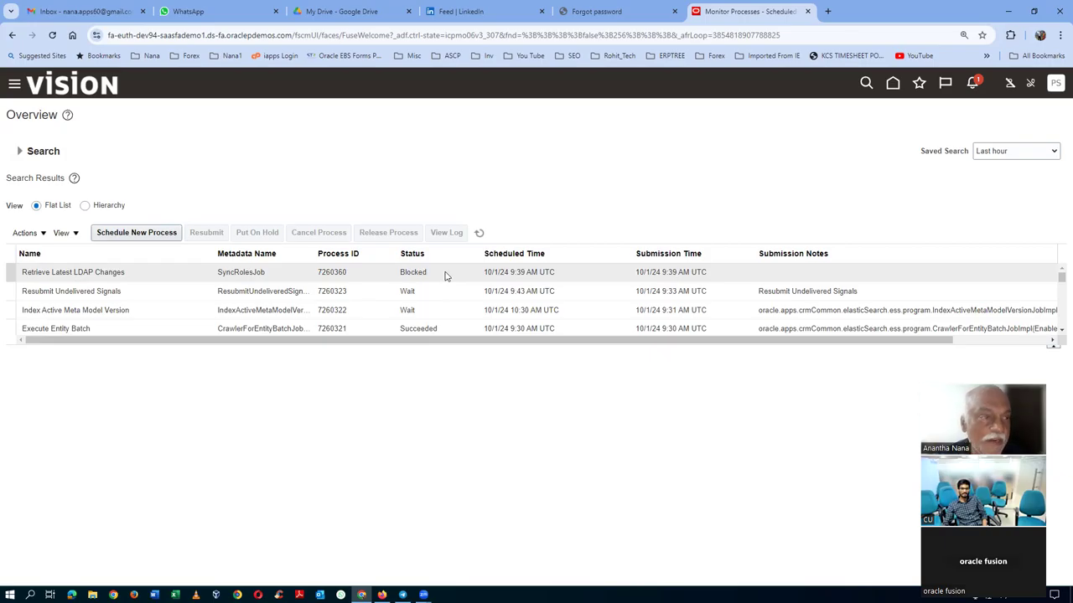
click(478, 232)
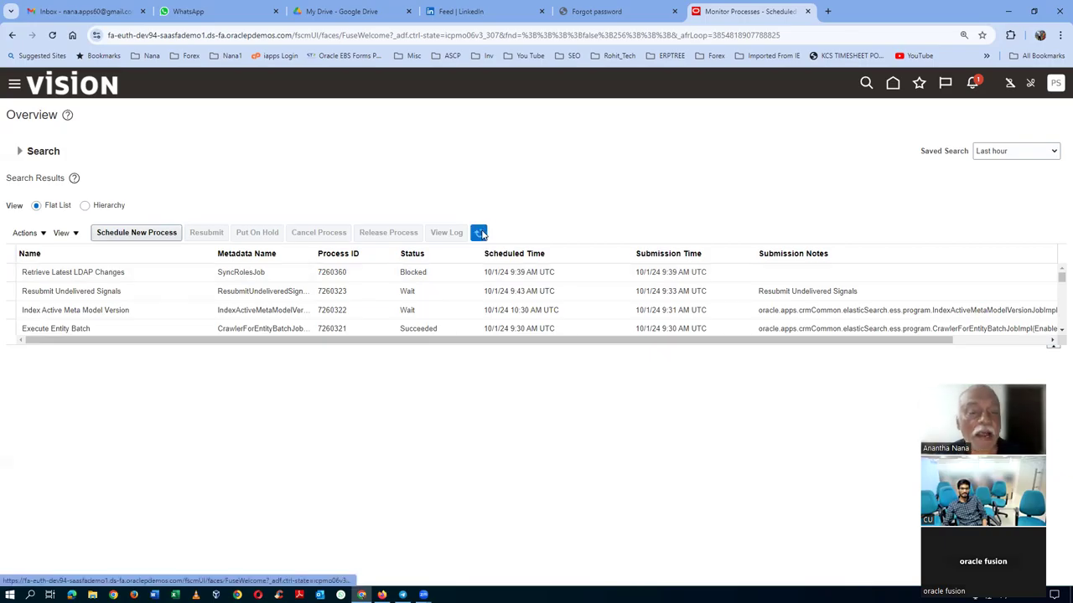
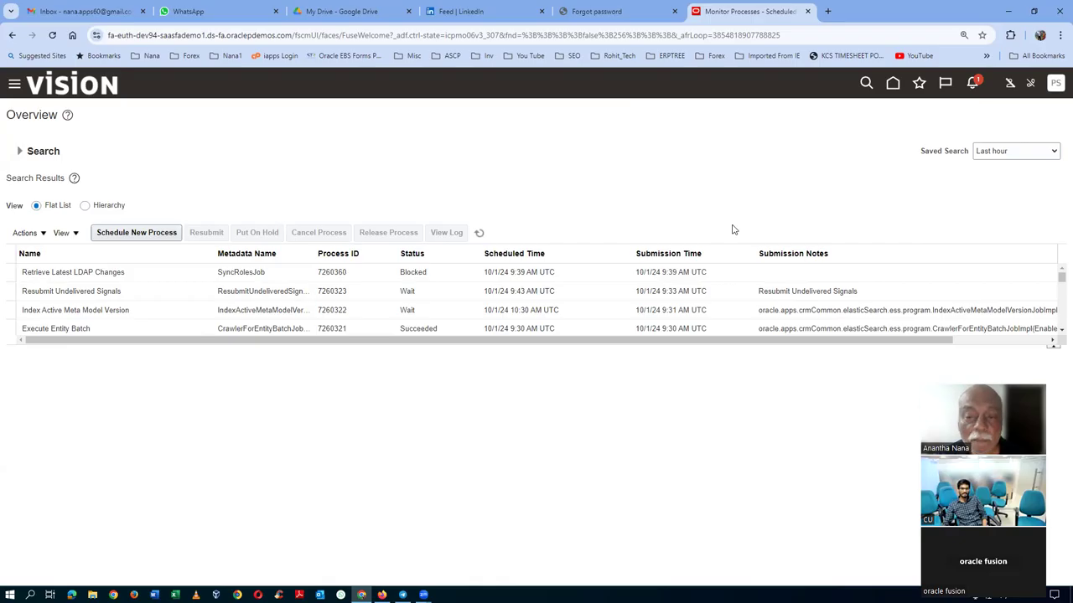
- Zoom the browser to 125% and open the user settings menu
key(ctrl+plus)
key(ctrl+plus)
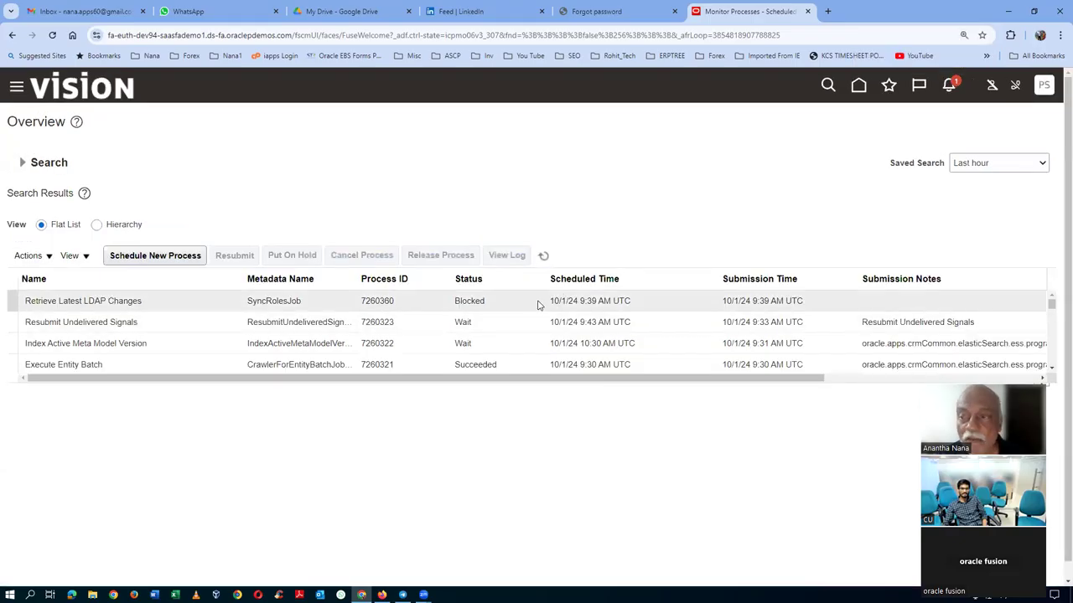
click(1043, 86)
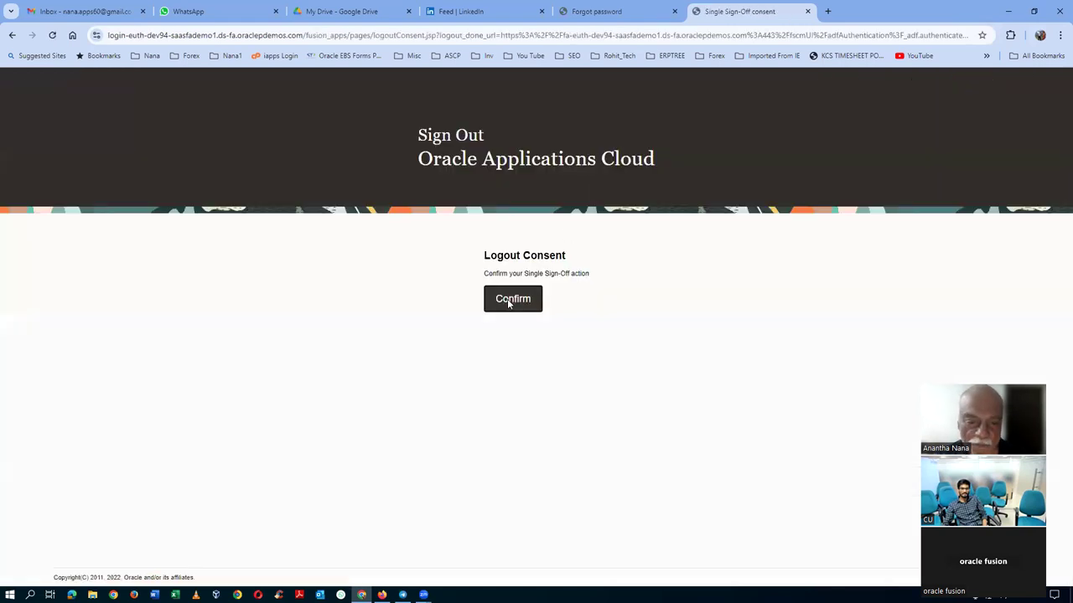
- Confirm sign-out, sign back in, and show the Suppliers work area's task list
click(512, 297)
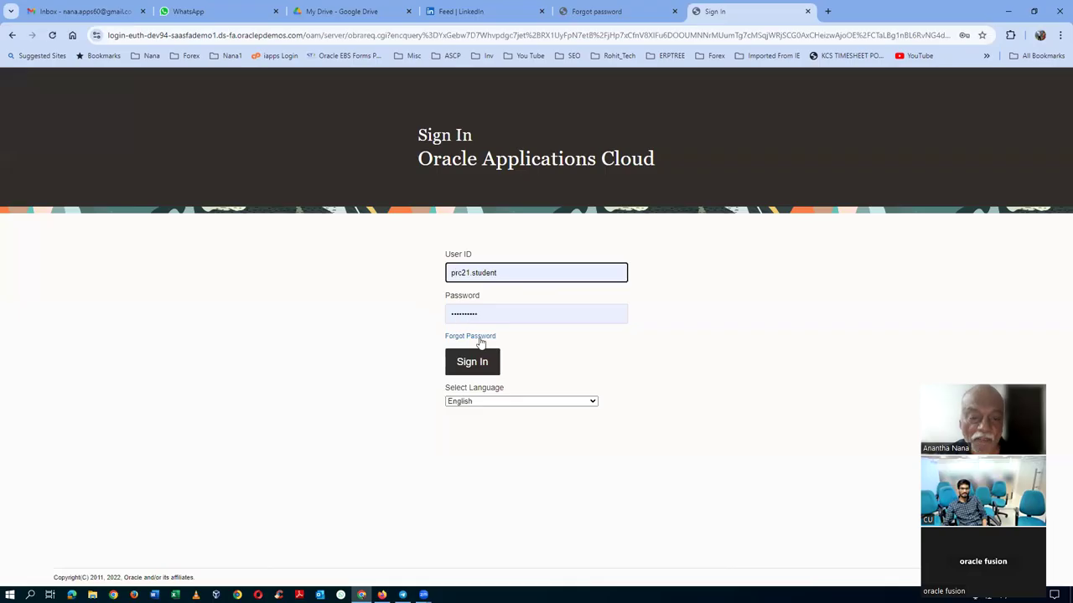
click(472, 362)
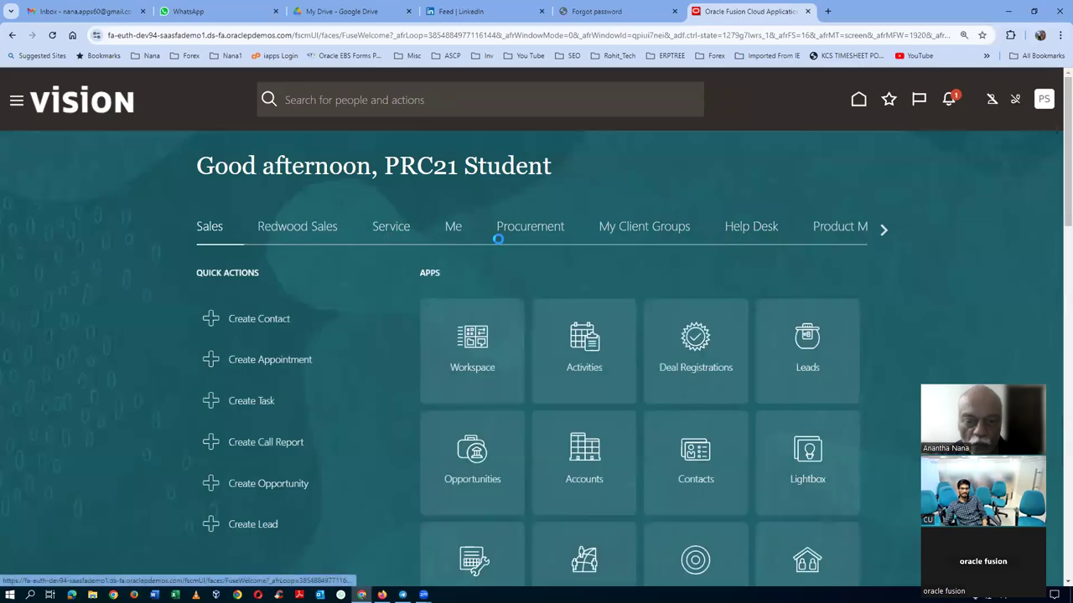
click(513, 238)
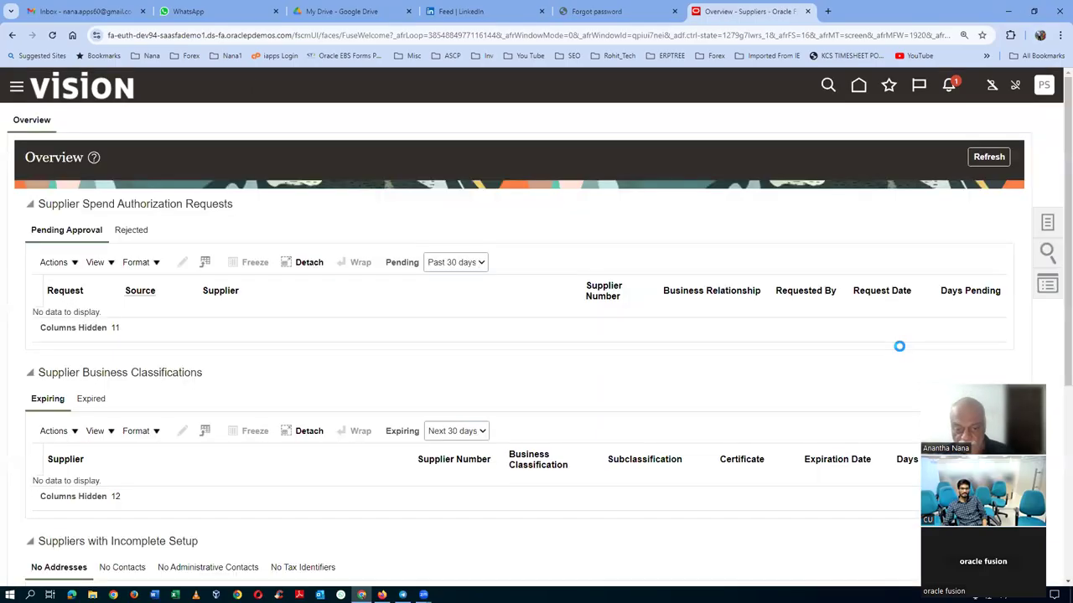
click(1046, 222)
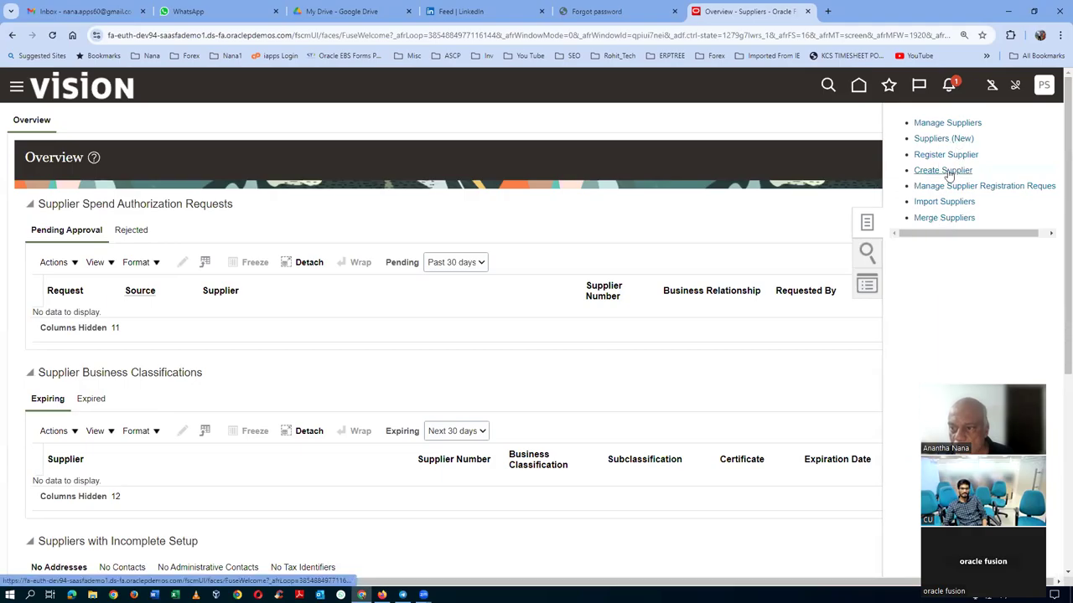
- Create supplier p01_sup_1 with Spend Authorized relationship and Corporation tax organization type
click(943, 170)
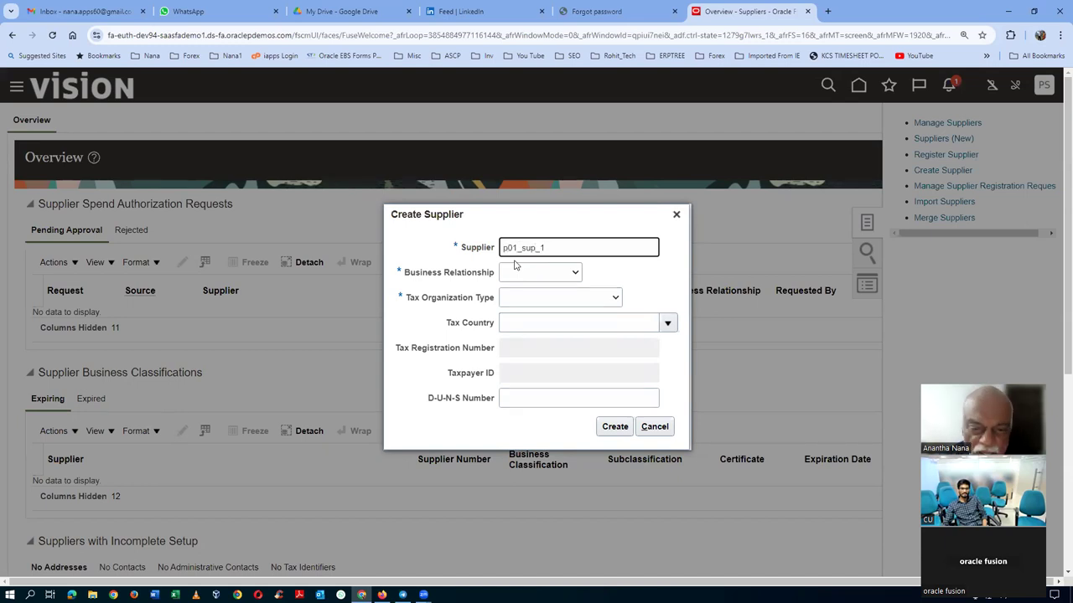
click(556, 273)
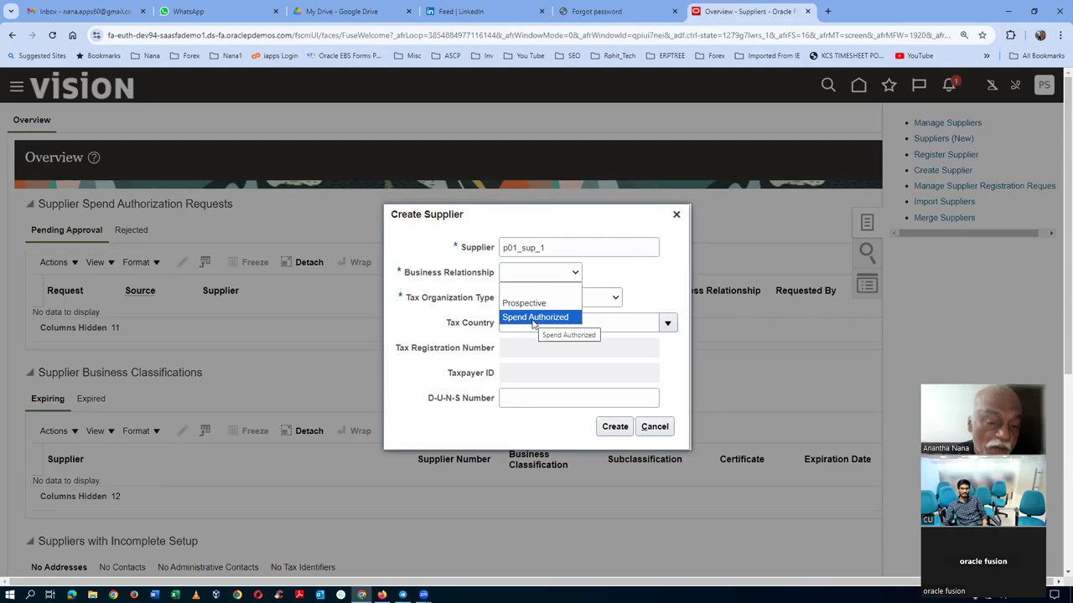
click(533, 318)
click(528, 299)
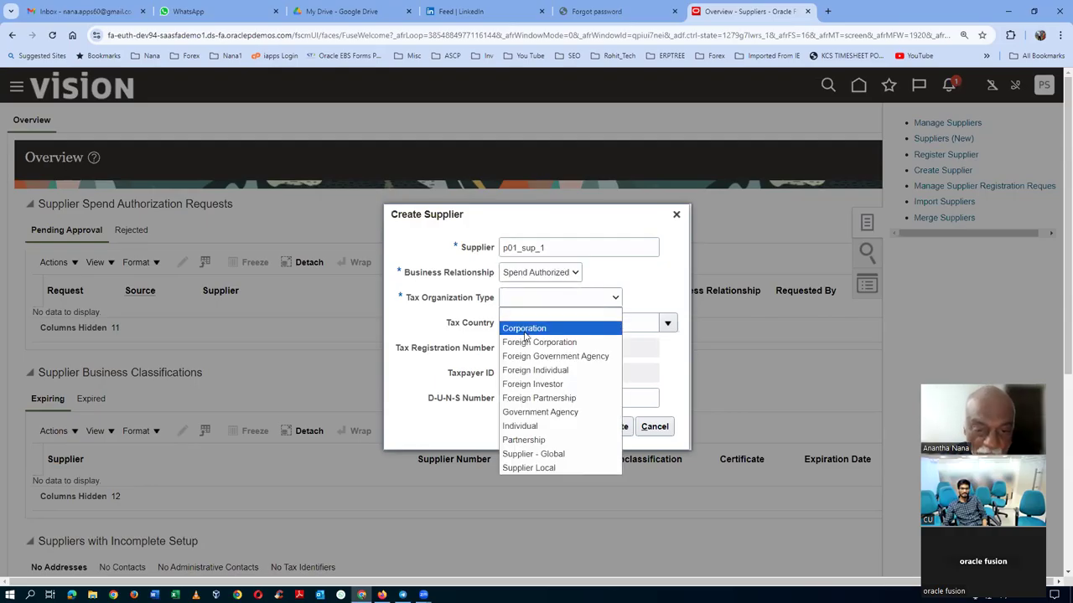
click(524, 327)
click(614, 426)
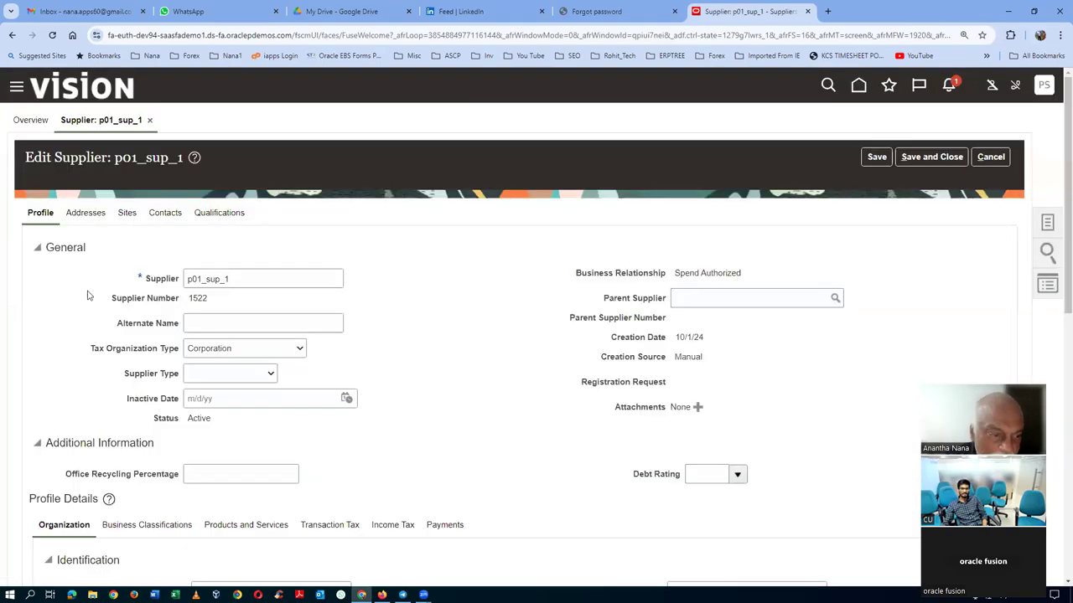
- Set Check as the supplier's default payment method and save the supplier
scroll(413, 407, down, 1)
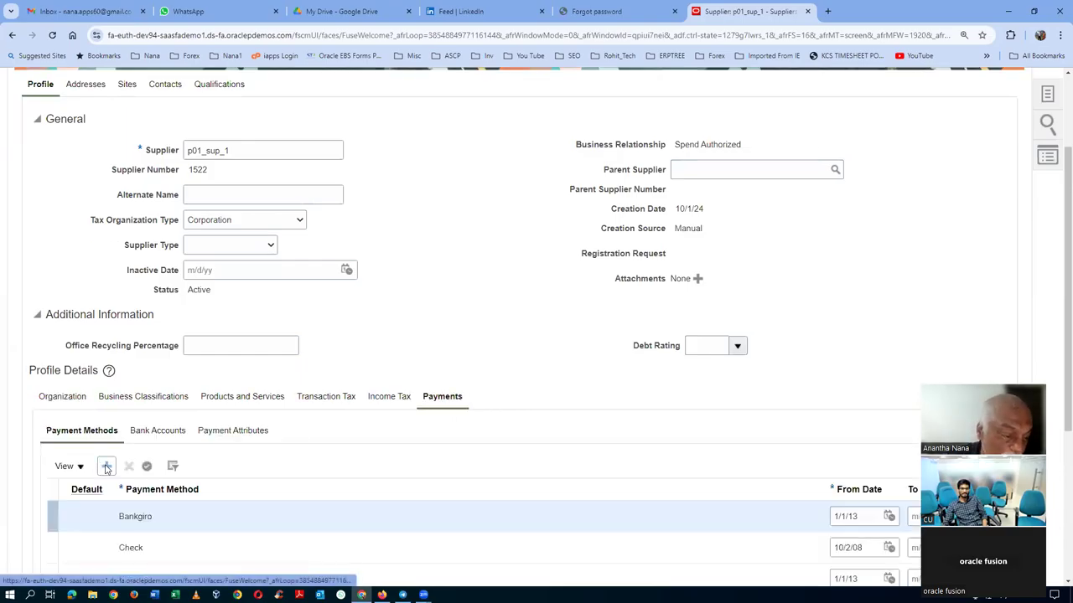
scroll(107, 468, down, 1)
click(48, 492)
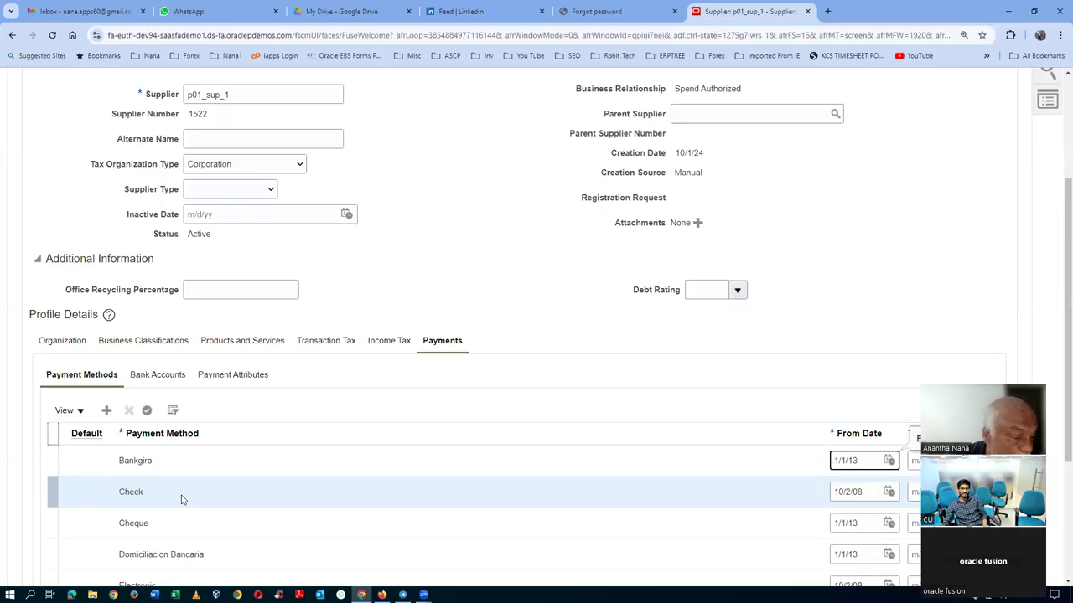
click(146, 410)
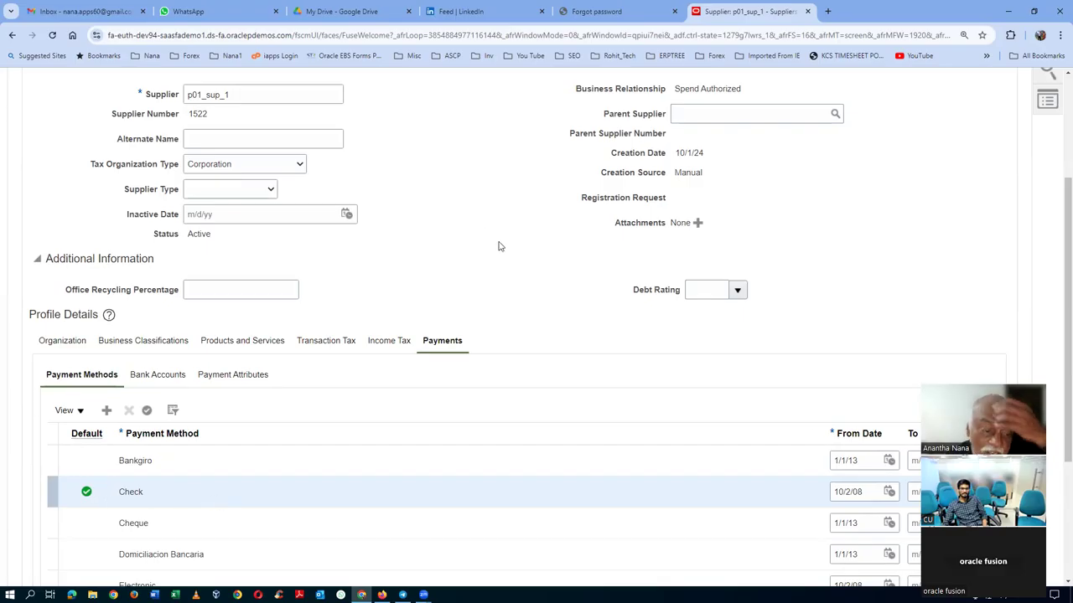
scroll(501, 247, up, 3)
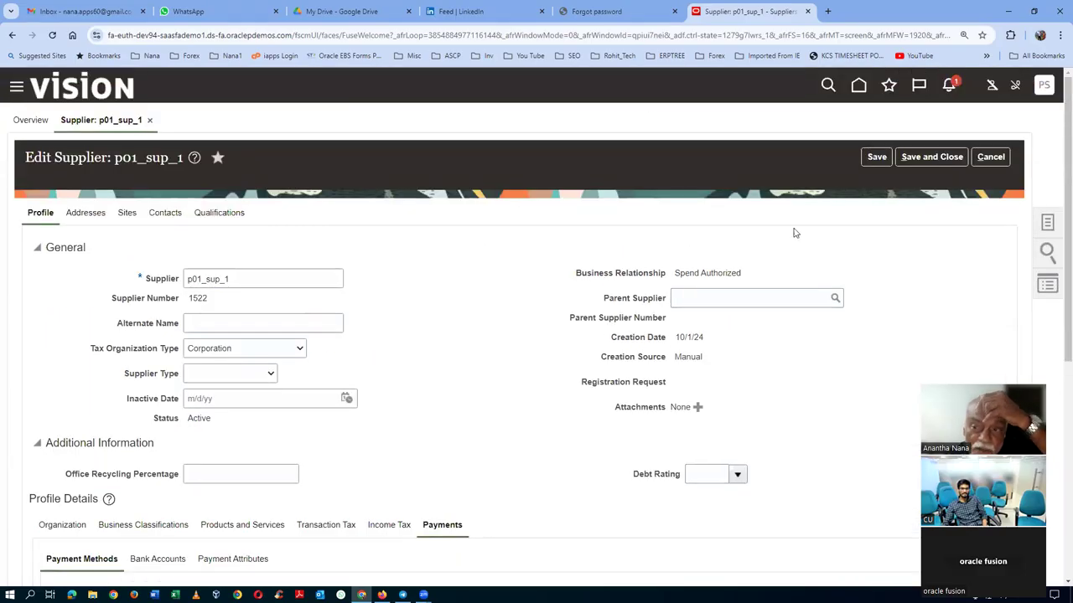
click(875, 159)
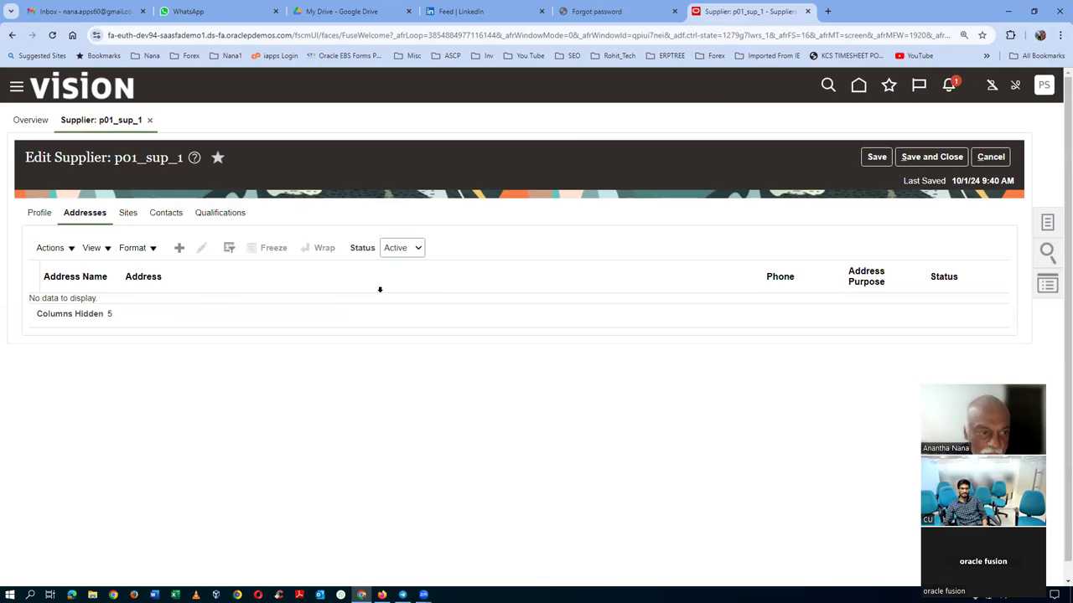
- Start a new address named 'p01 address 1' with country United States
click(180, 248)
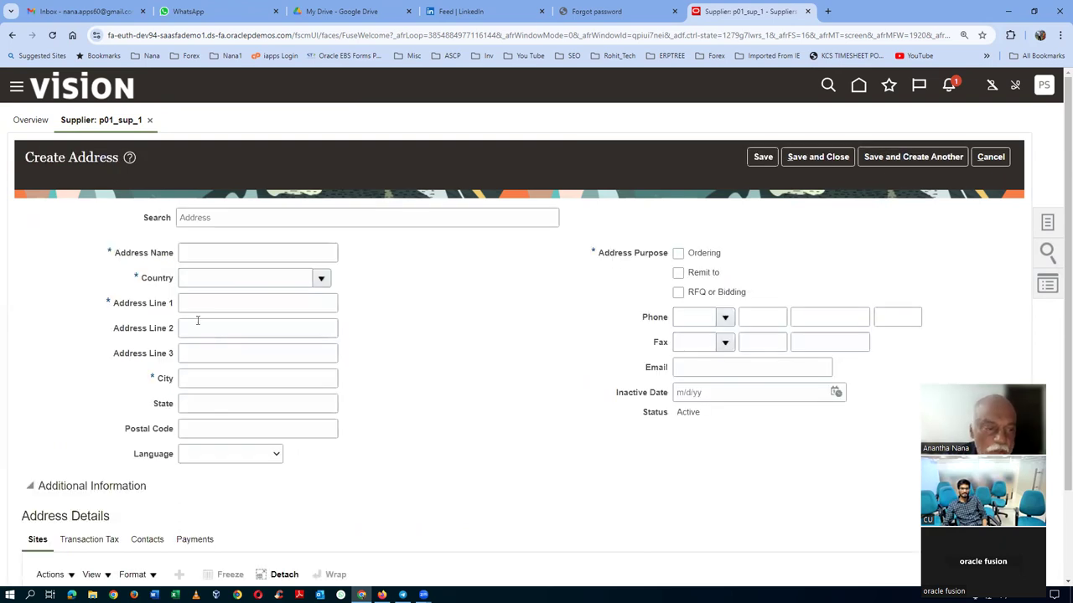
click(197, 255)
text(p01)
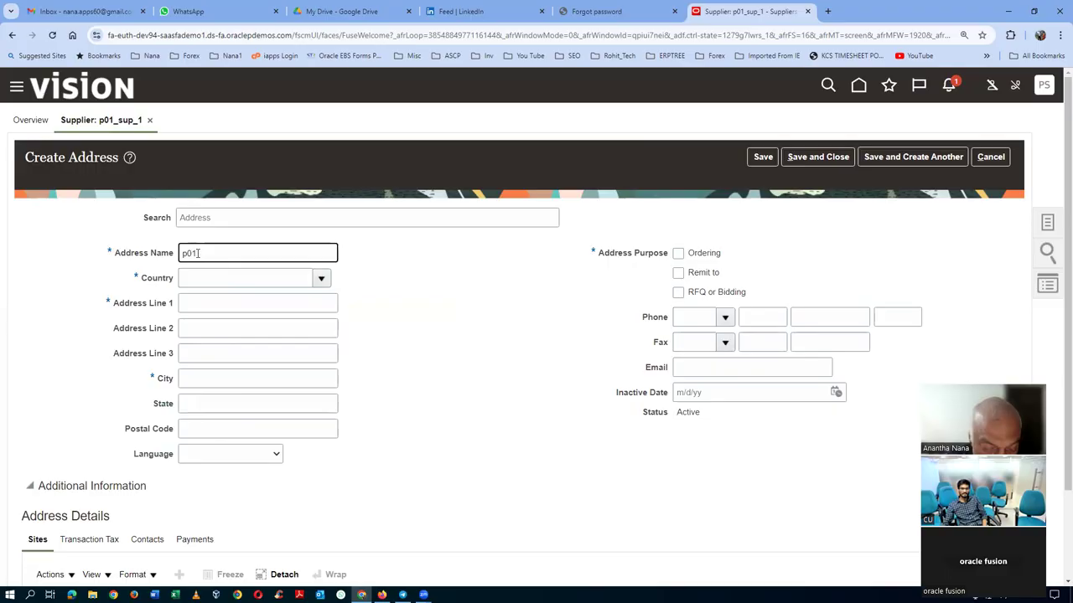
text( address 1)
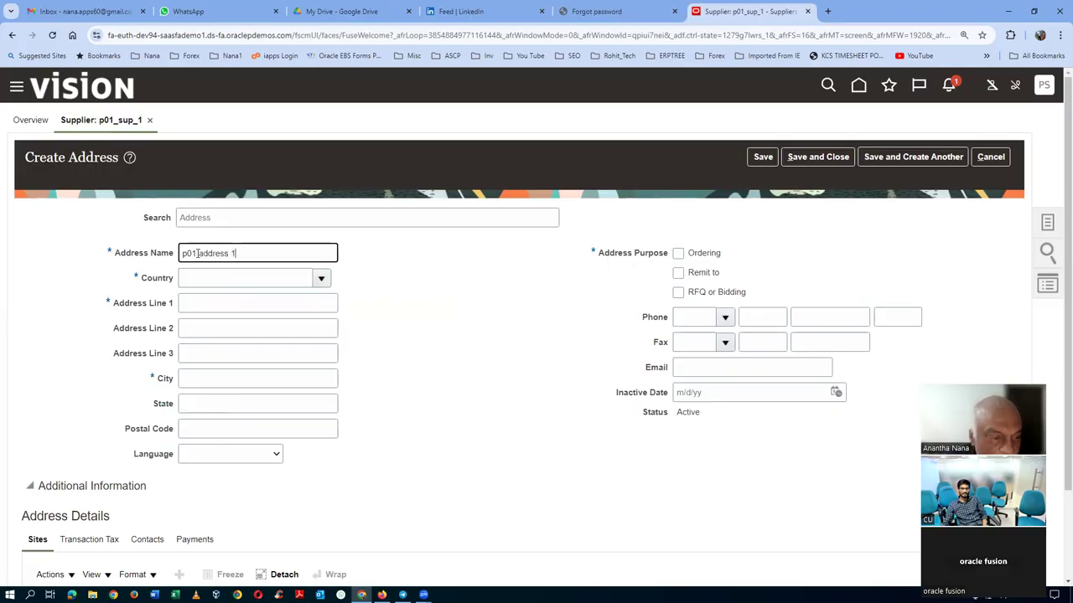
click(221, 278)
text(United sta)
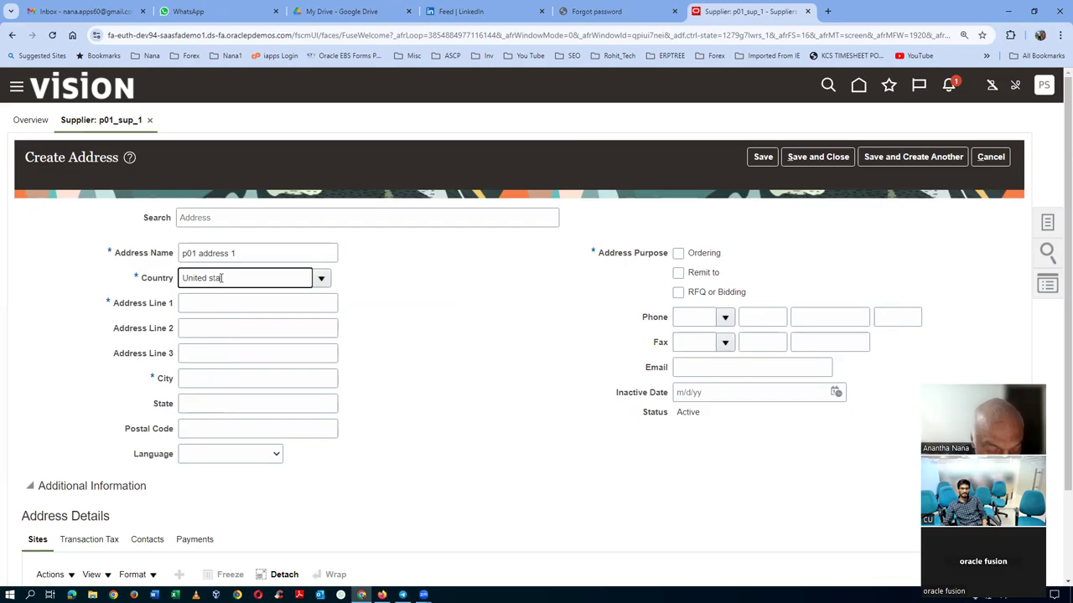
key(Tab)
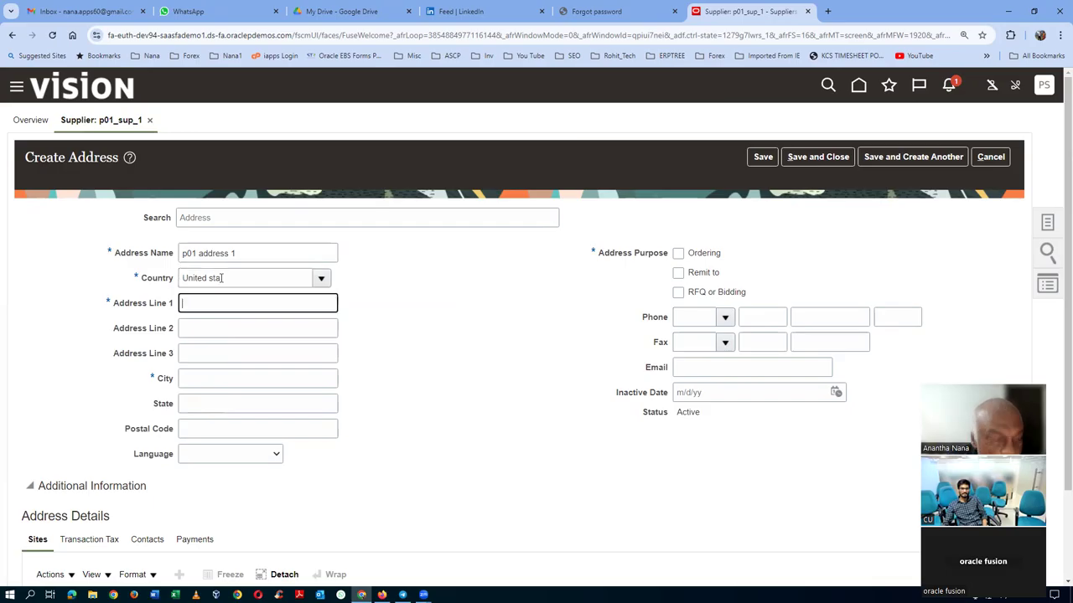
click(453, 393)
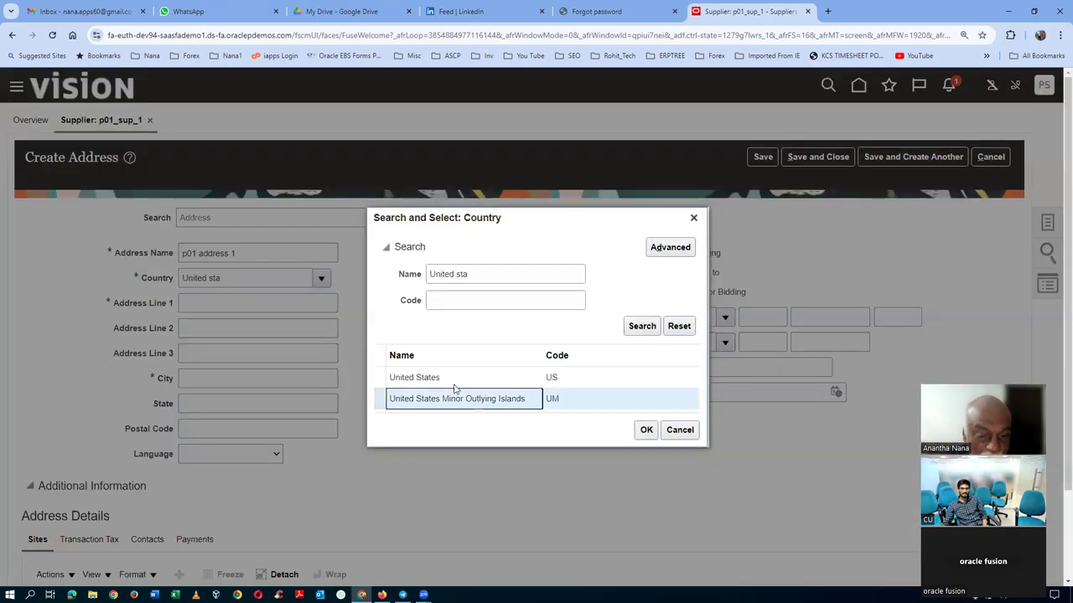
click(457, 384)
click(646, 430)
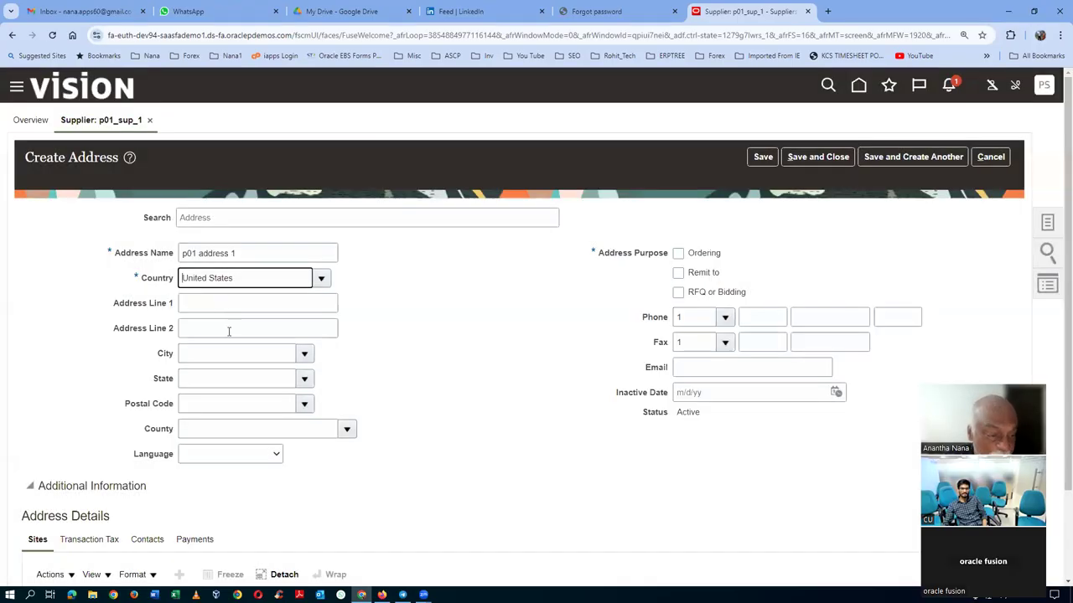
- Set postal code 10020 (New York, NY) and Address Line 1 'p01 addre line 1'
click(193, 404)
text(10020)
key(Tab)
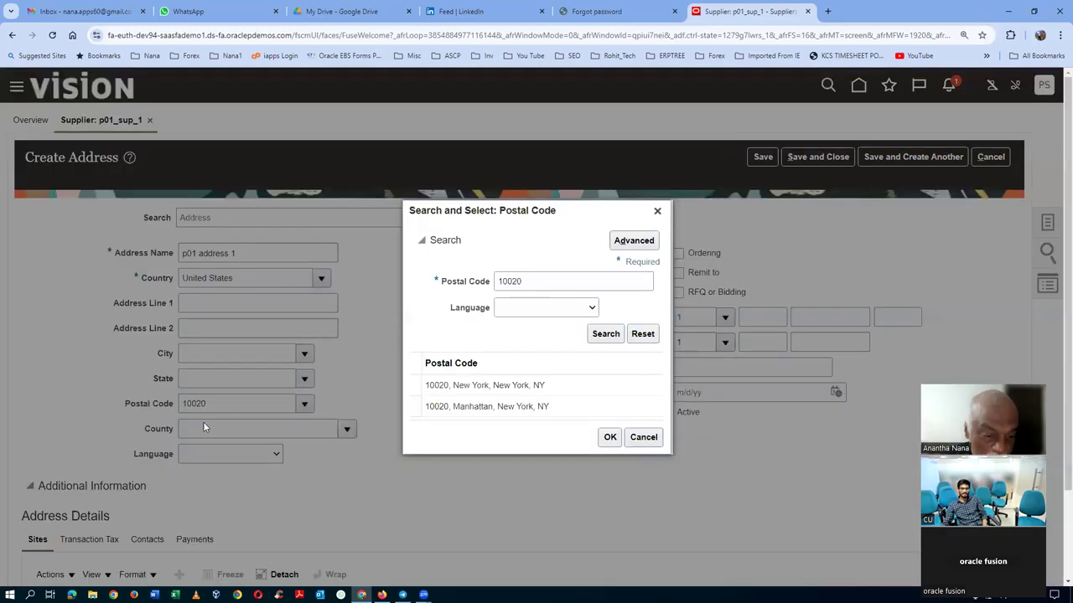
click(534, 390)
click(610, 436)
click(219, 303)
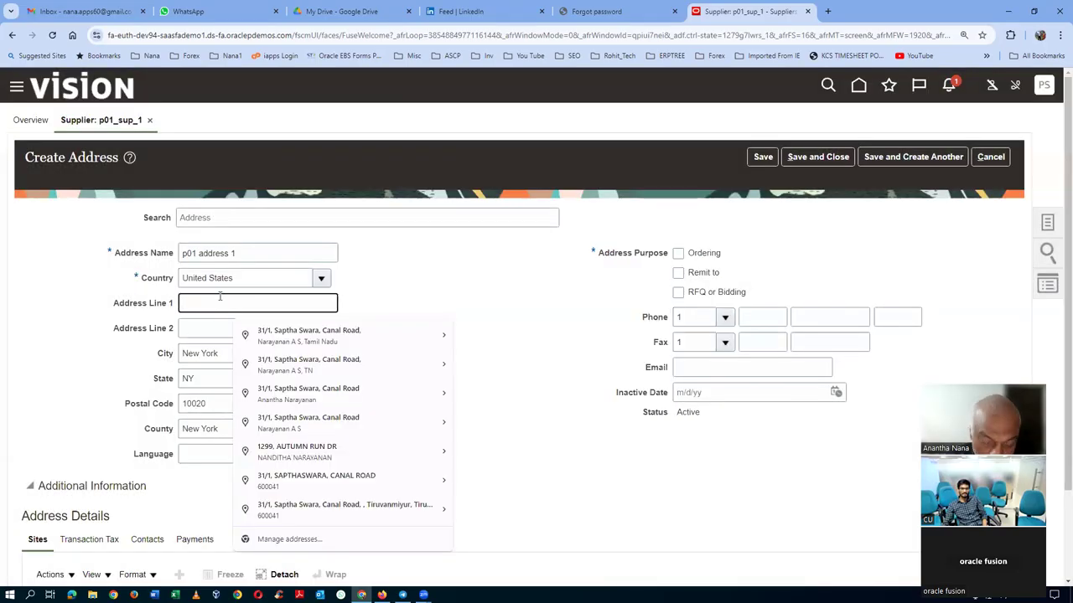
text(p01 addre)
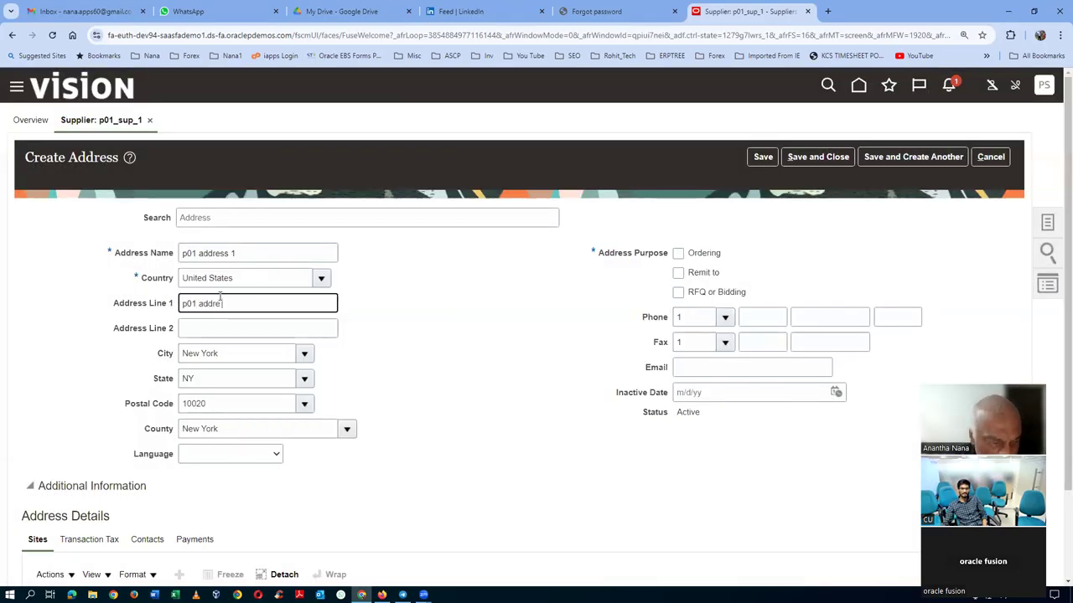
text( line 1)
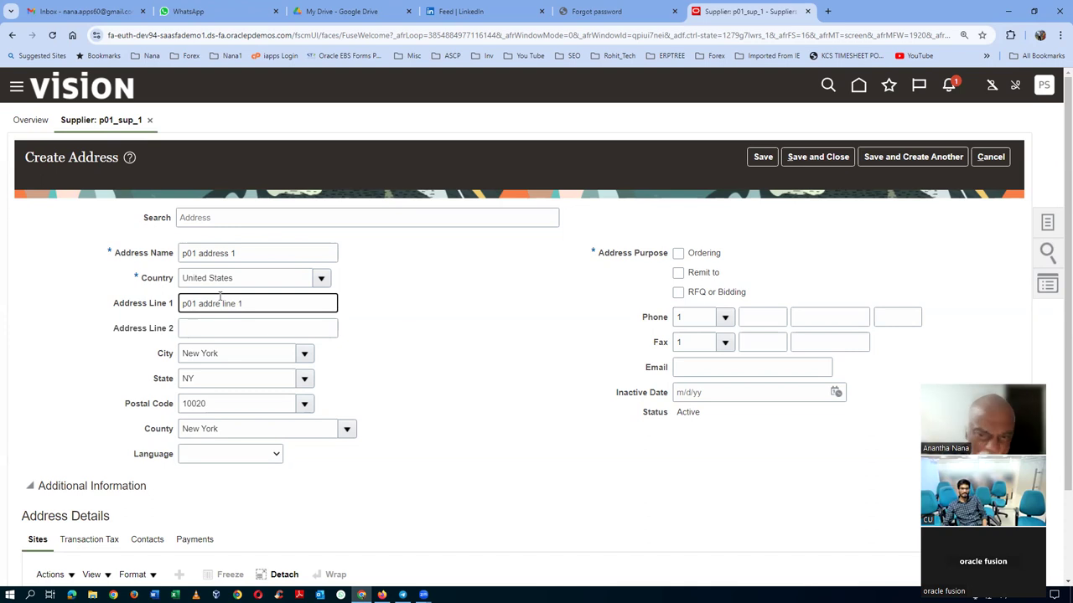
- Mark the address for Ordering and Remit to, then save and close it
click(678, 253)
click(678, 274)
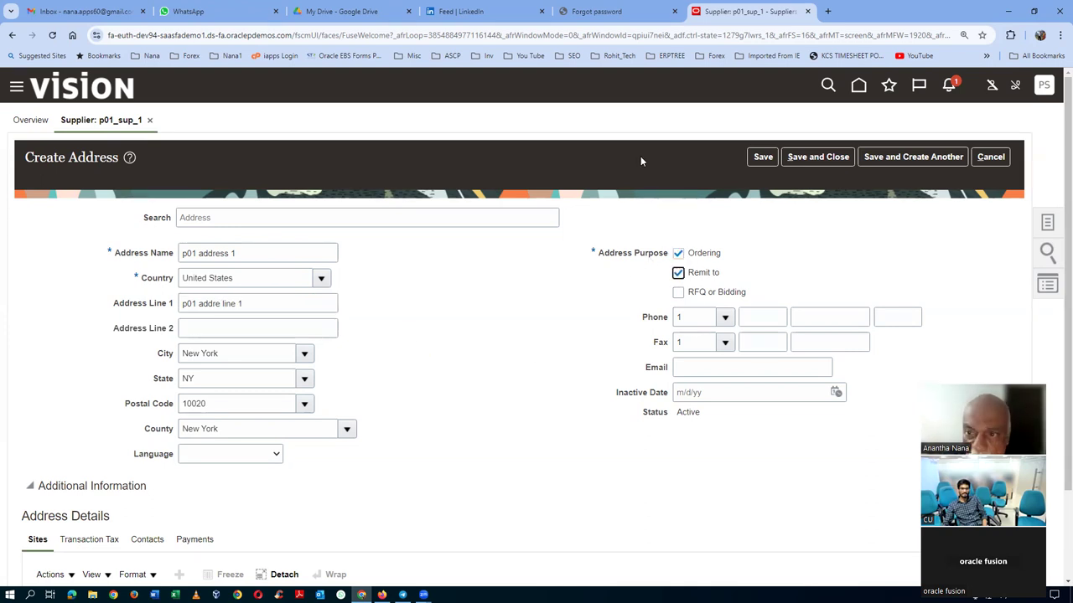
click(754, 163)
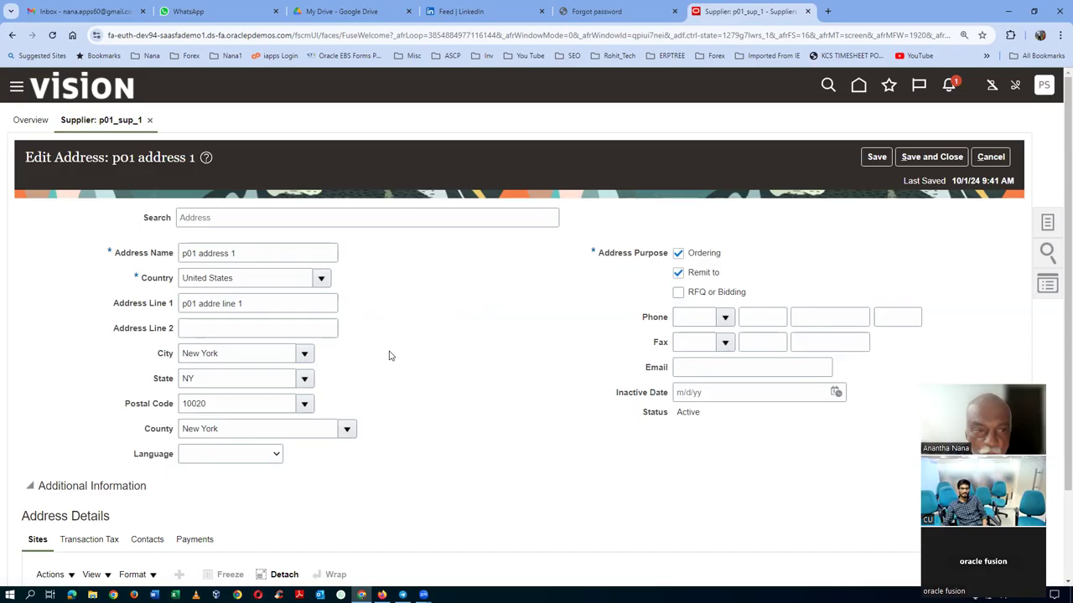
click(921, 158)
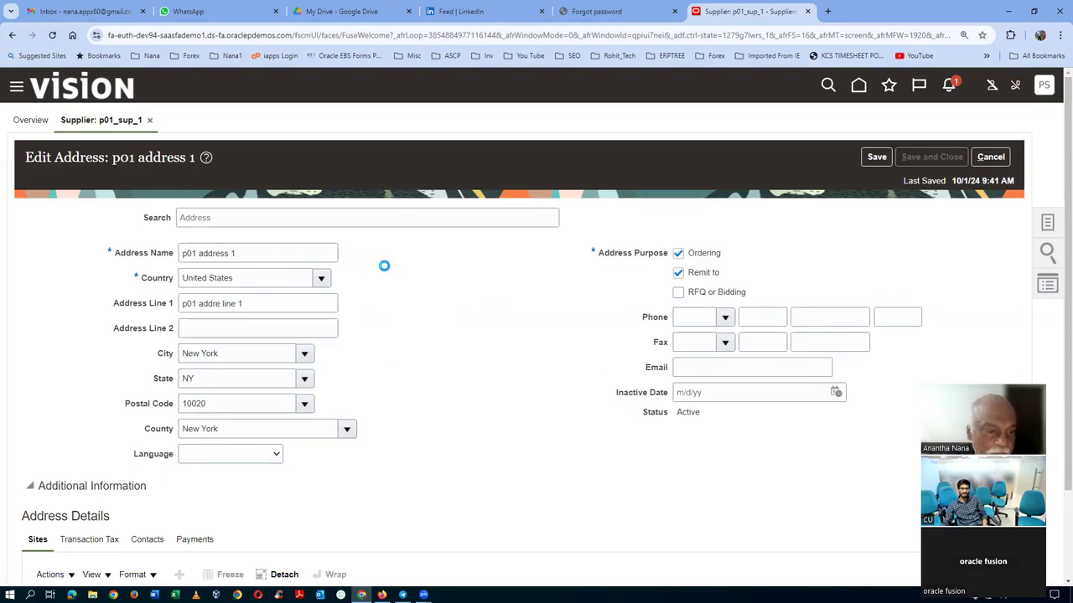
click(569, 350)
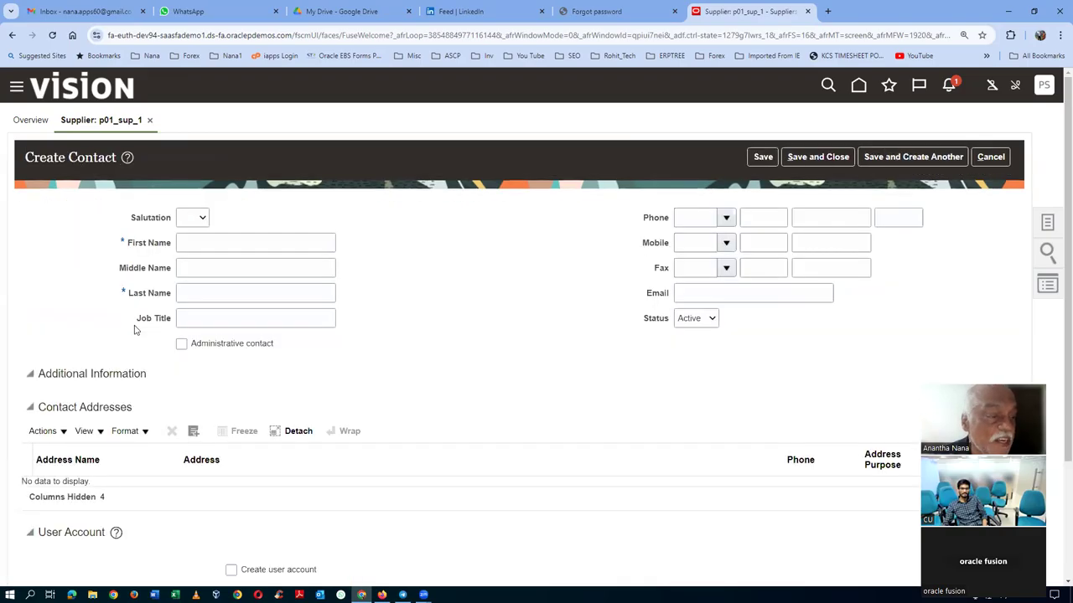
- Enter the contact's first name, last name and e-mail address
click(196, 243)
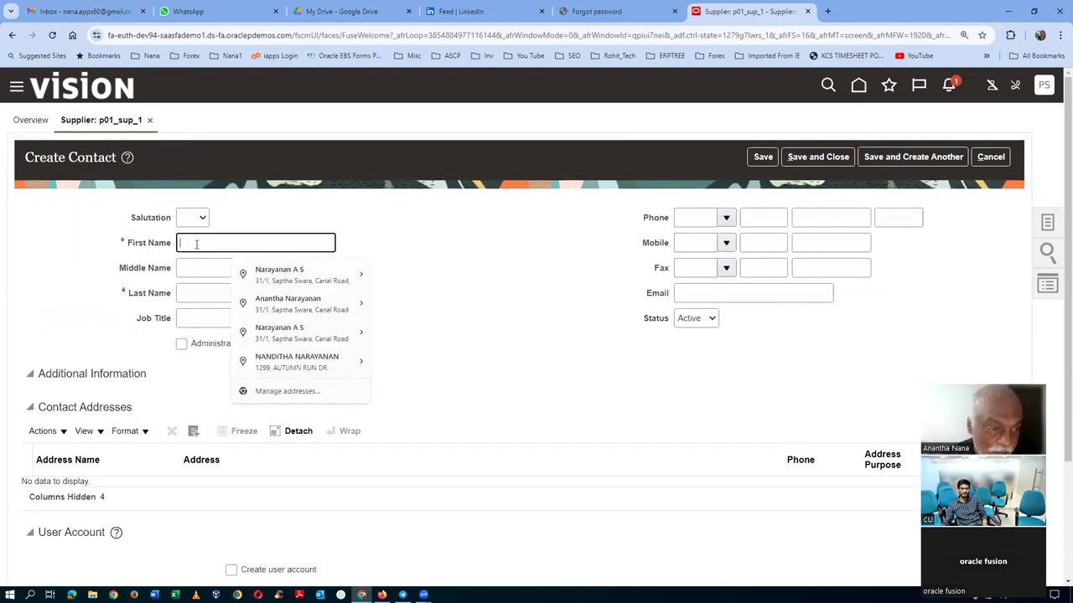
text(A)
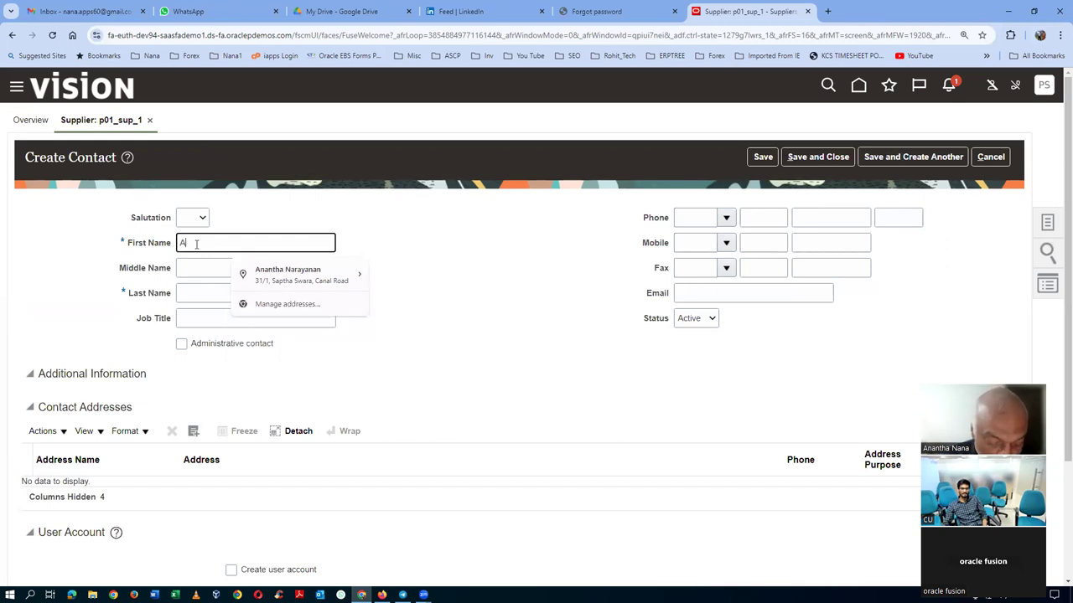
text(nantha 1)
key(Tab)
key(Tab)
text(Nana )
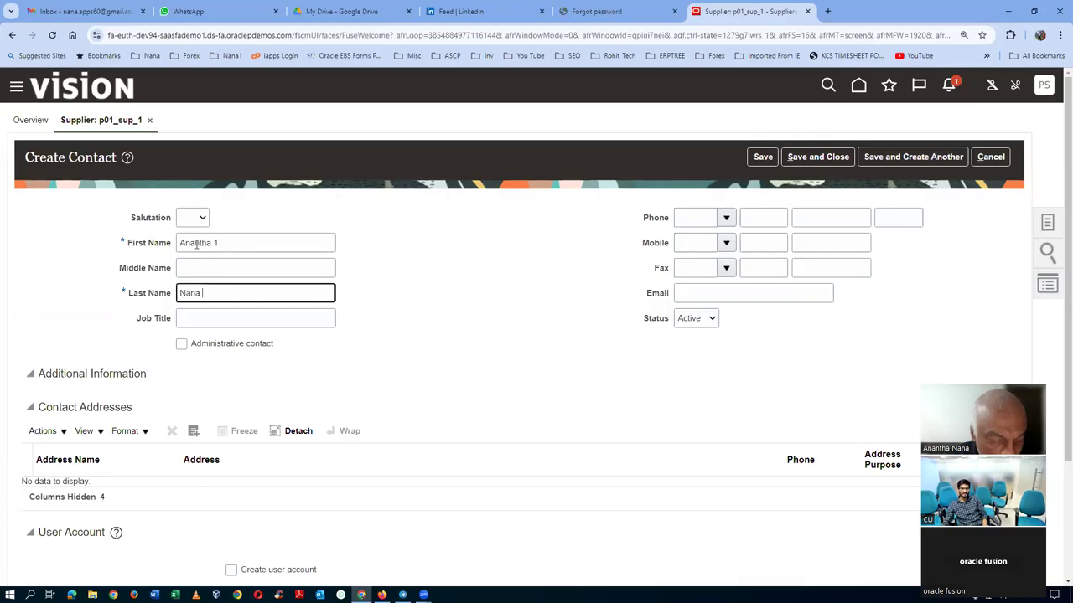
text(1)
key(Tab)
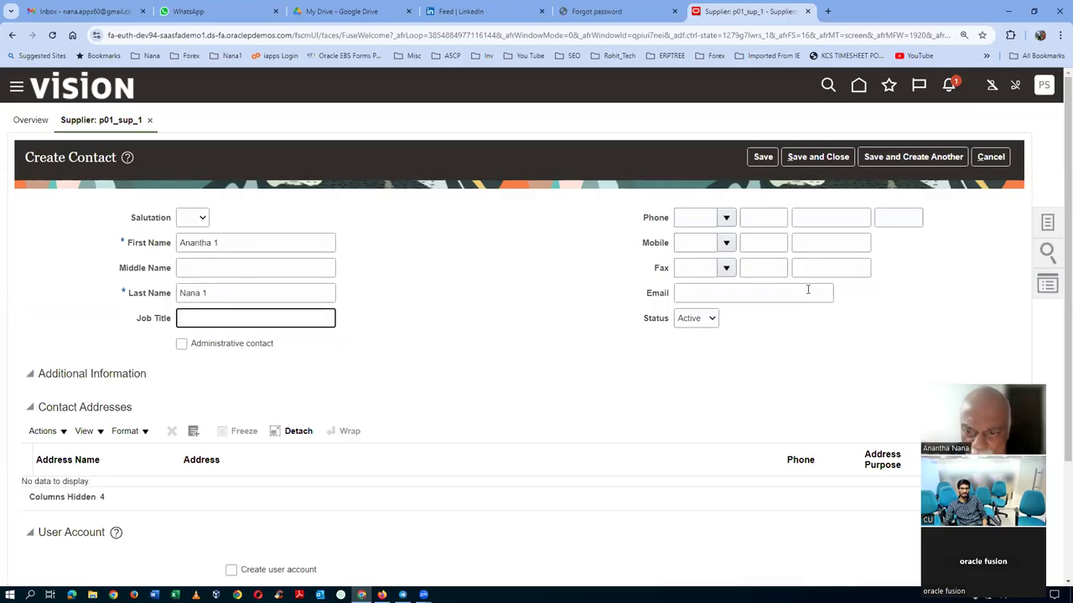
click(808, 289)
text(aa)
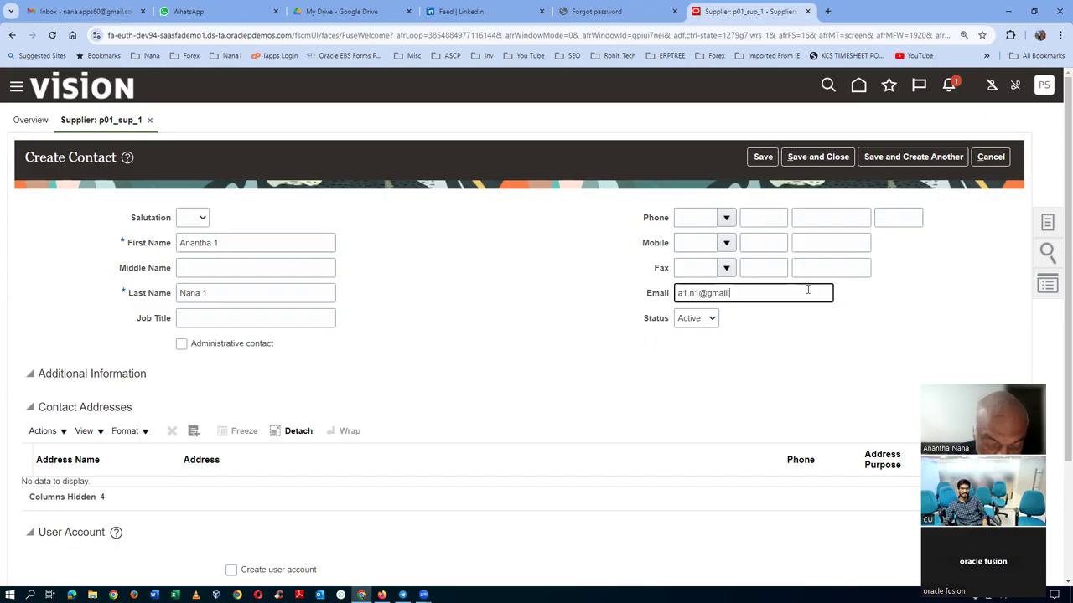
text(m)
key(Tab)
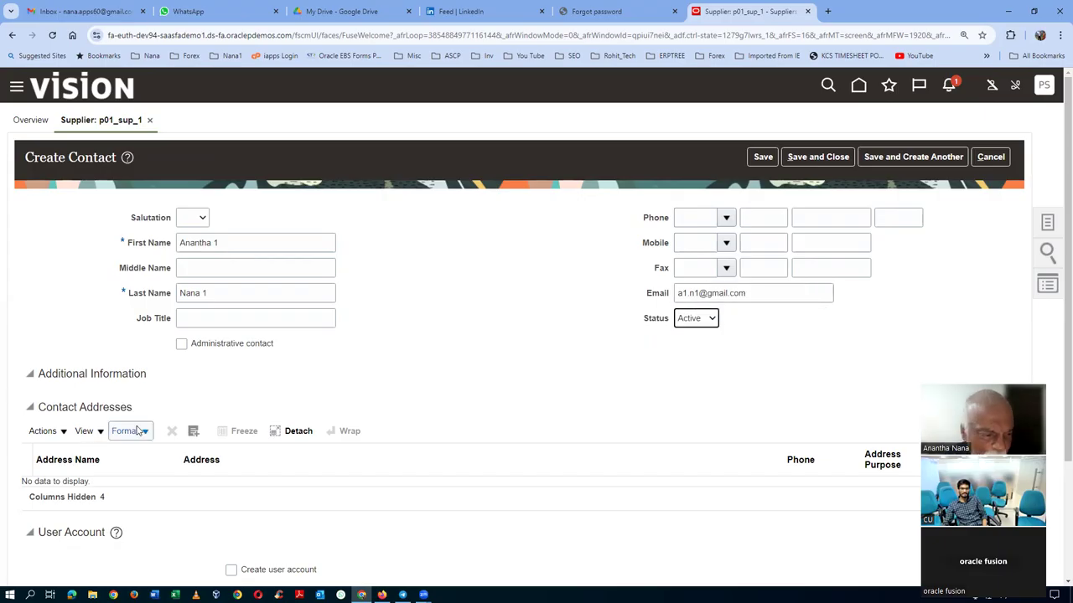
- Link the existing supplier address p01 address 1 to the contact
click(44, 431)
click(55, 478)
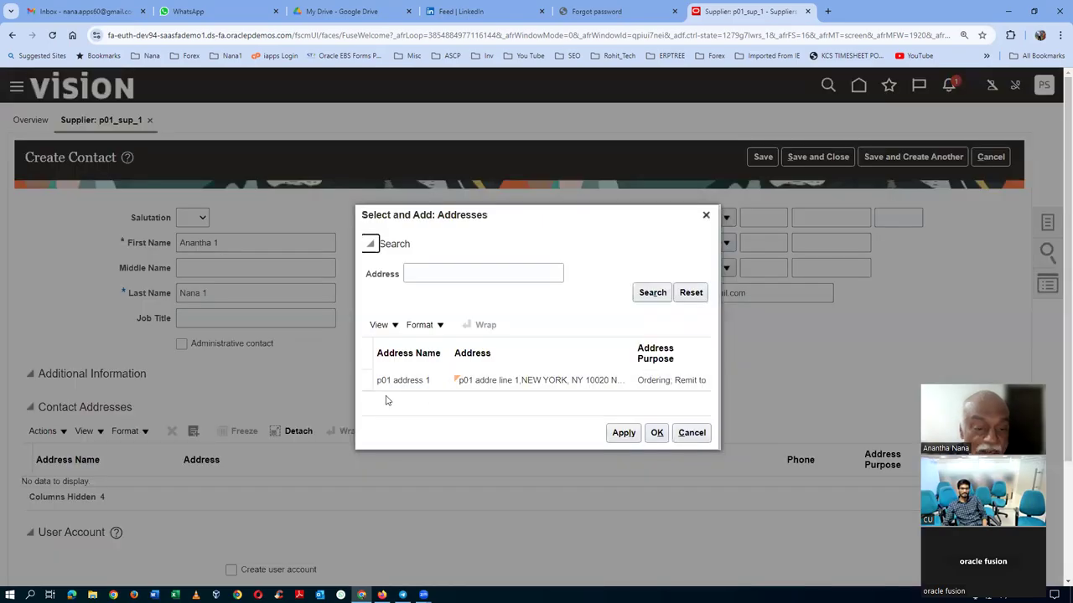
click(366, 380)
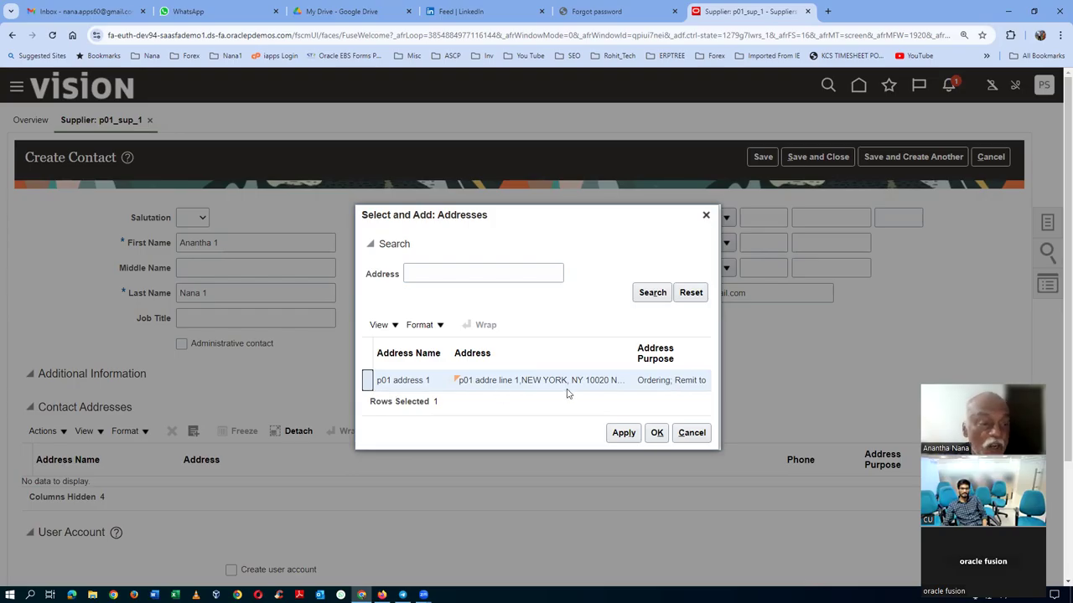
click(624, 433)
click(646, 433)
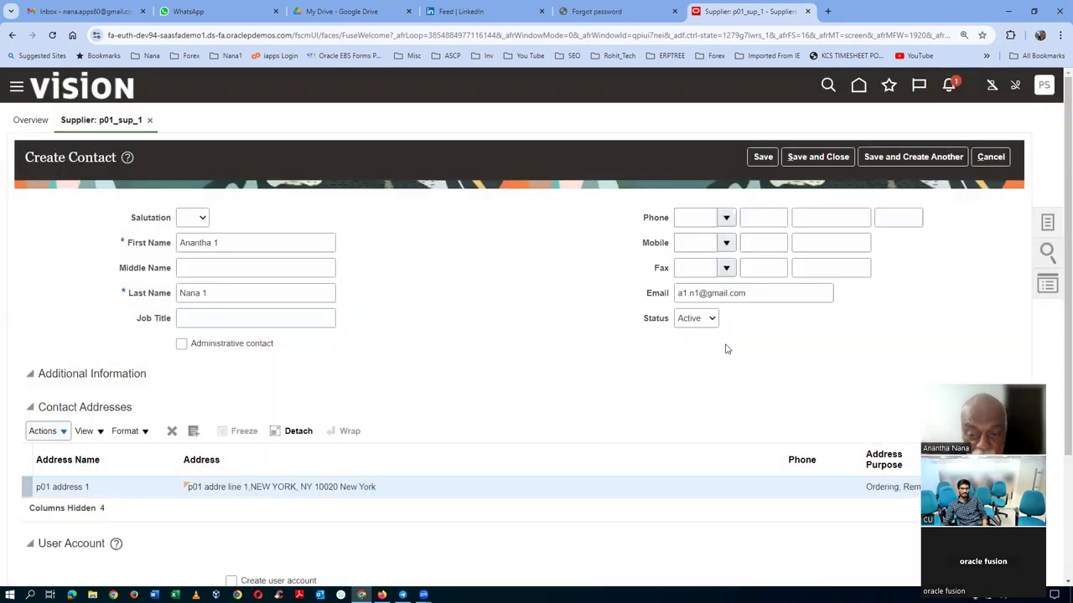
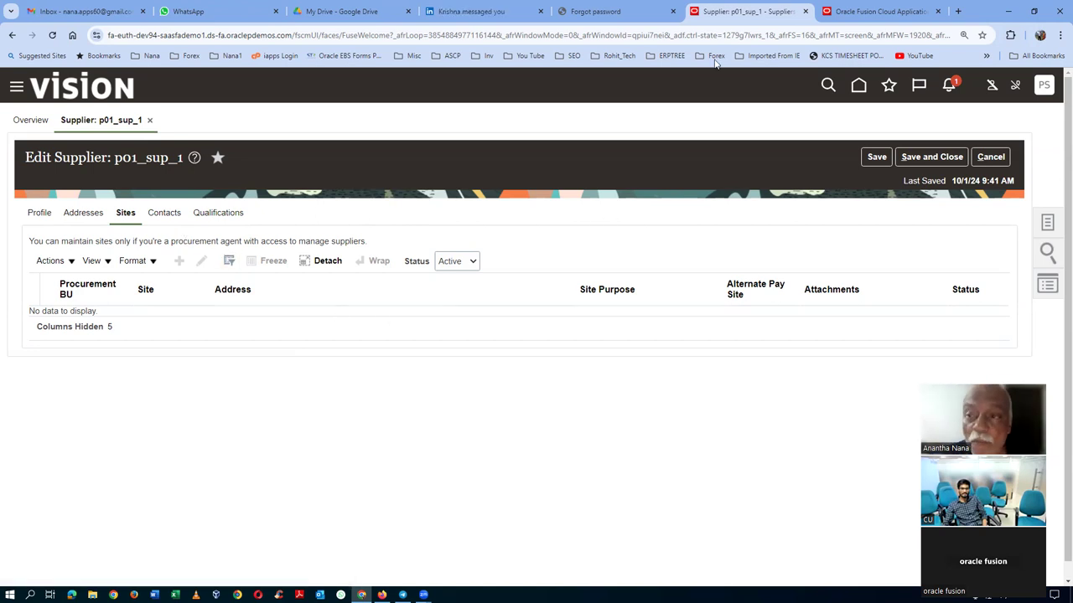
- Go from the procurement home page to the Setup and Maintenance task list
click(889, 11)
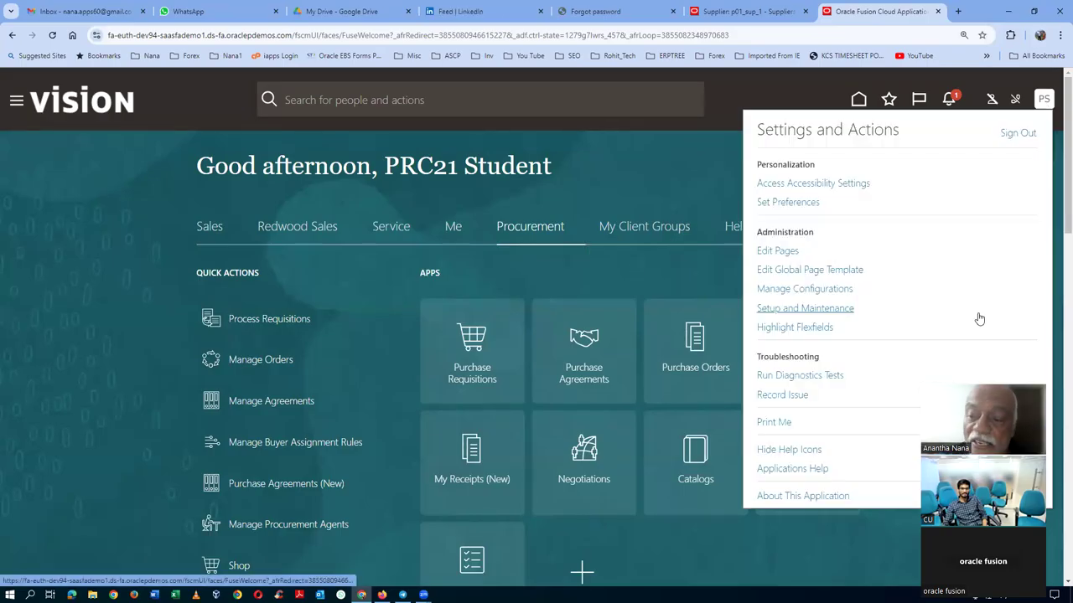
click(797, 309)
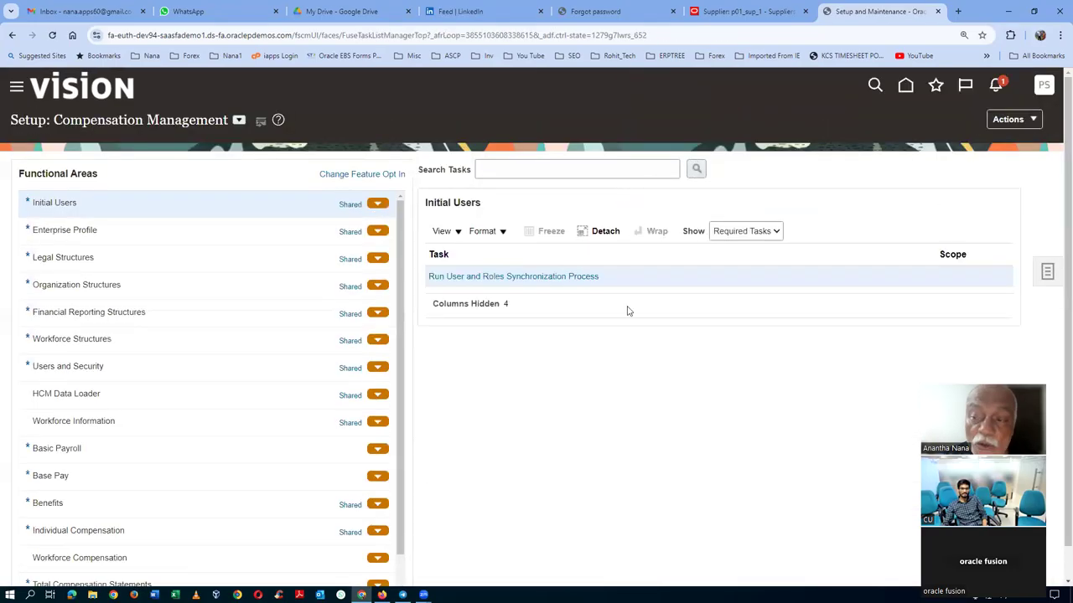
click(1047, 273)
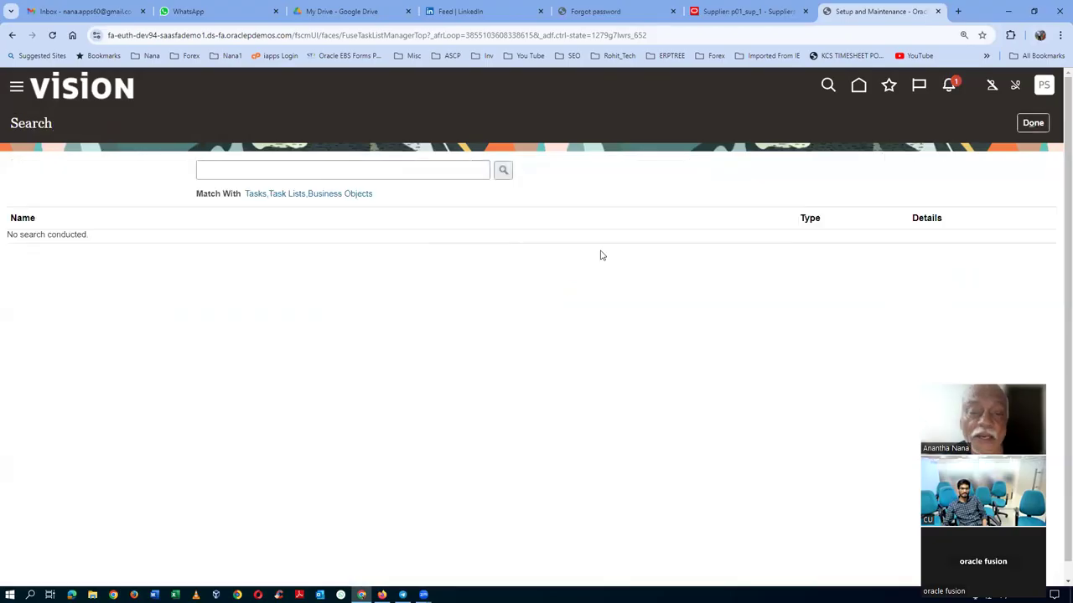
- Search tasks for man%proc%age, open Manage Procurement Agents, and start a new agent
click(348, 170)
text(man%proc5agent%)
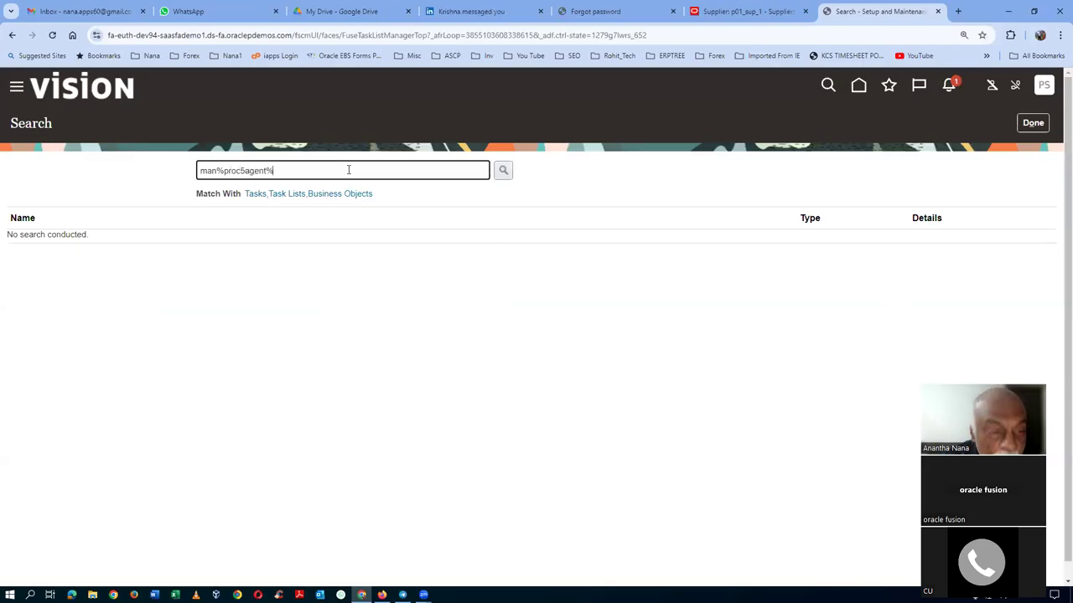
key(Return)
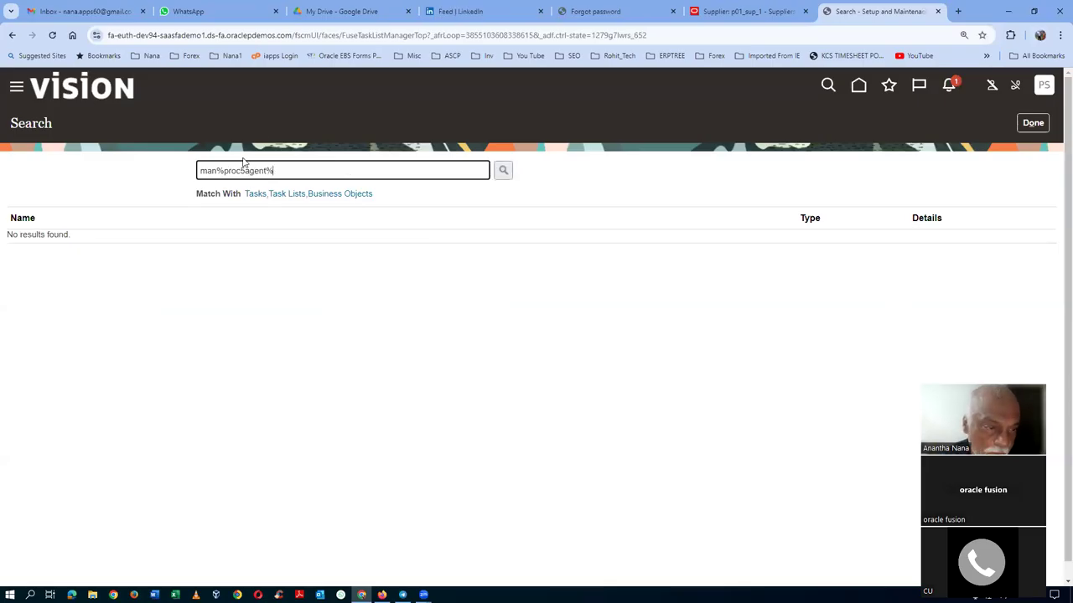
click(243, 170)
key(BackSpace)
text(%)
key(Return)
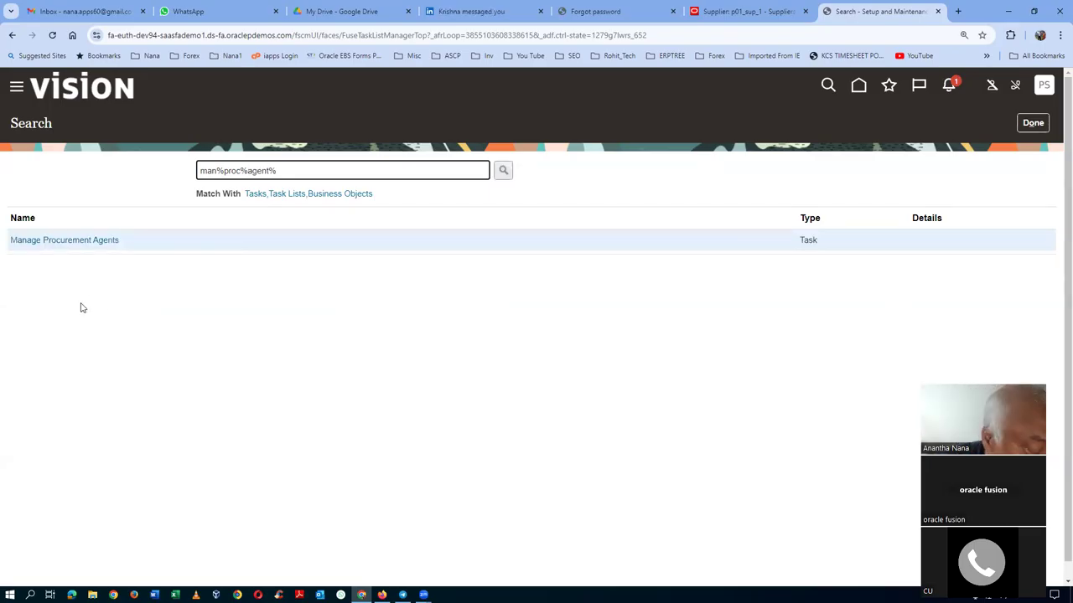
click(95, 243)
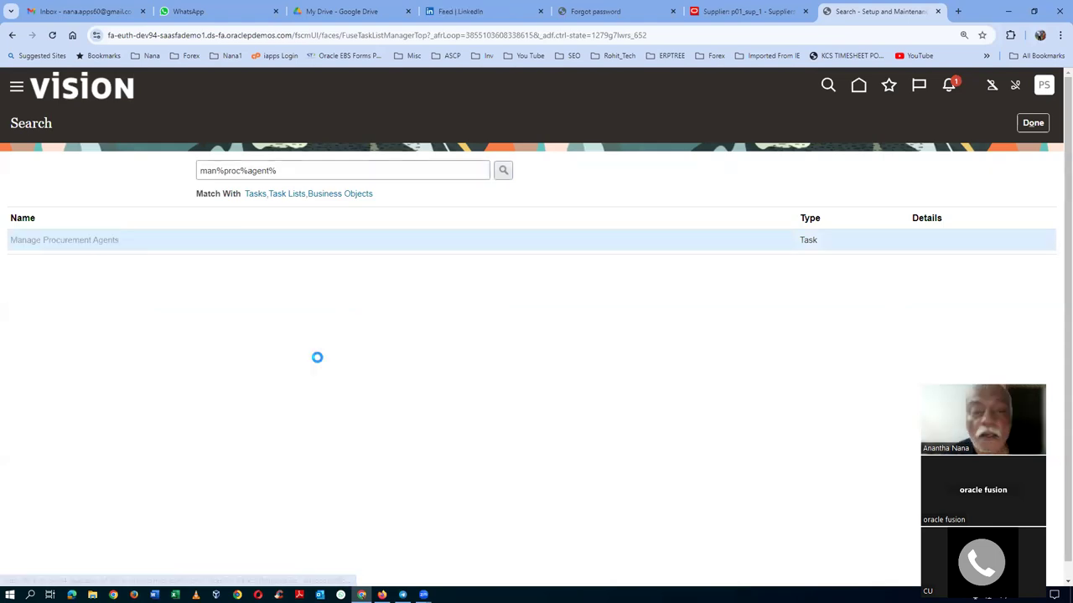
click(161, 328)
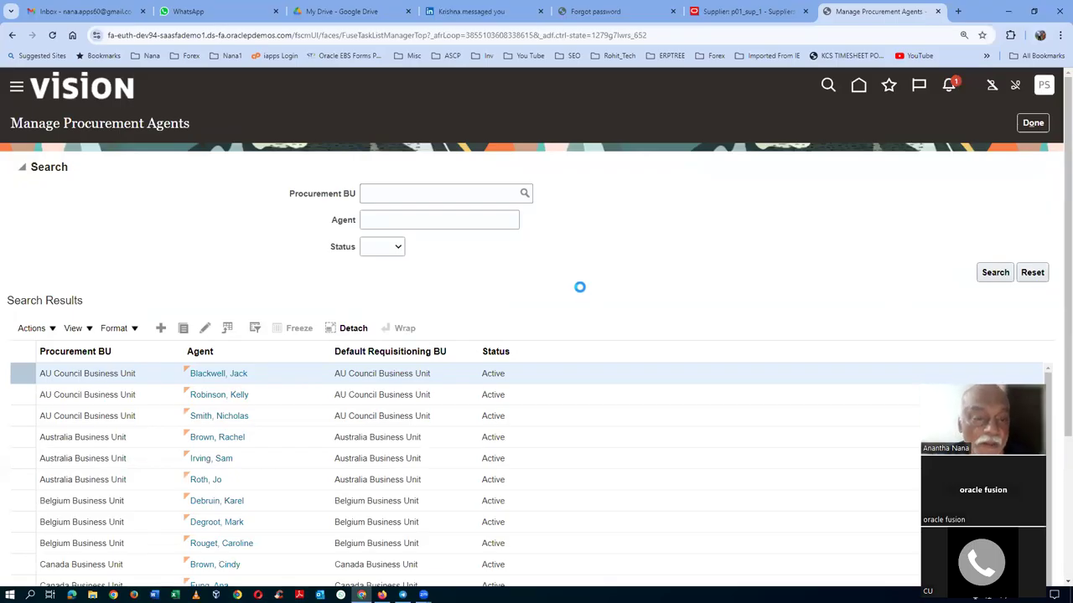
- Set Procurement BU and Default Requisitioning BU to US1 Business Unit, with the student user as agent
click(481, 169)
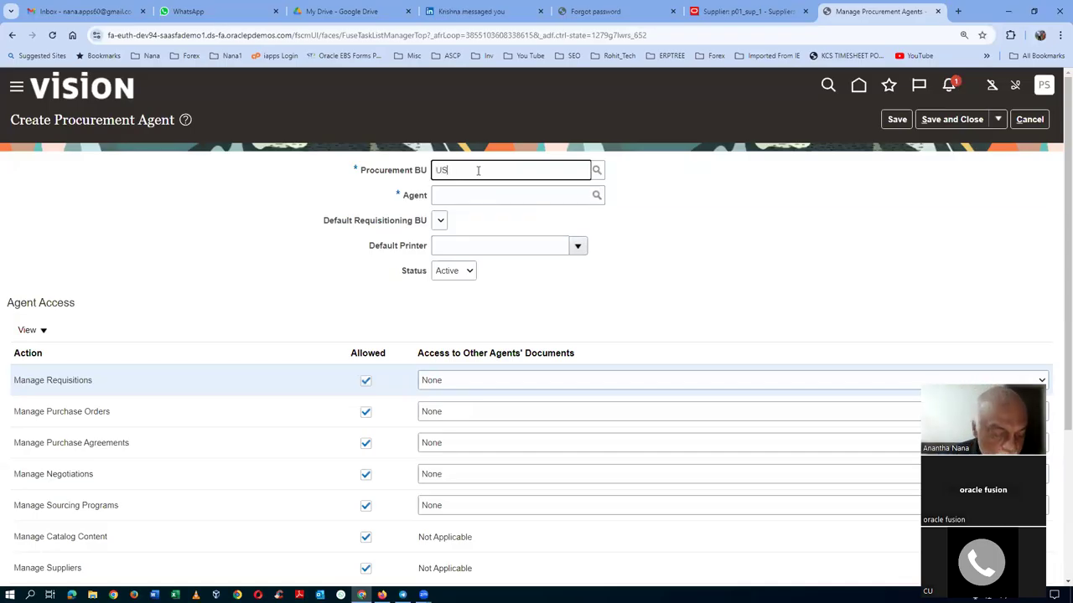
text(US1)
click(478, 192)
click(483, 192)
text(student, prc21)
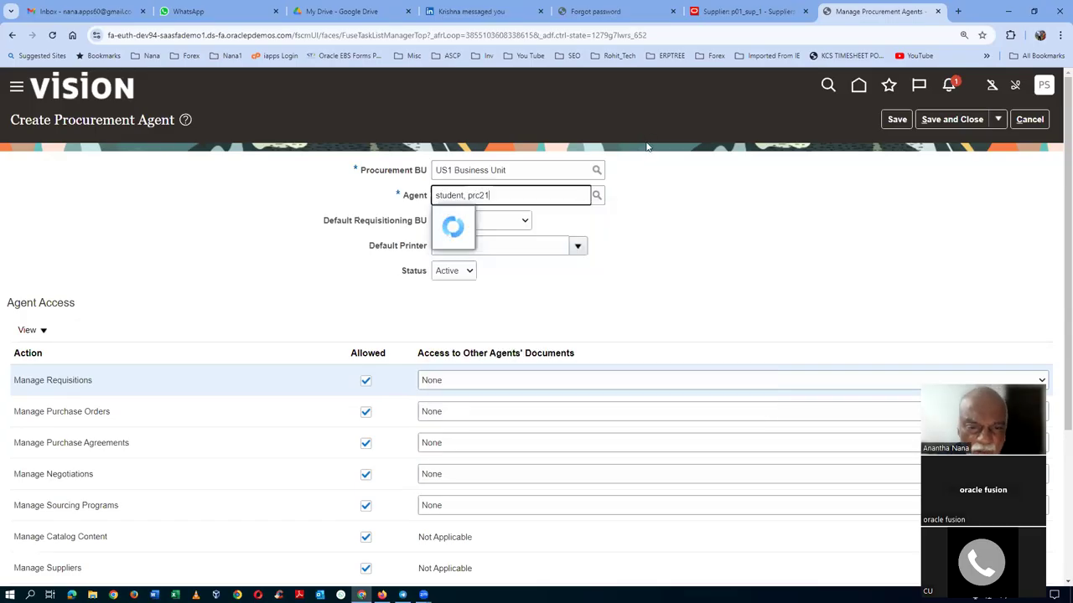
click(570, 220)
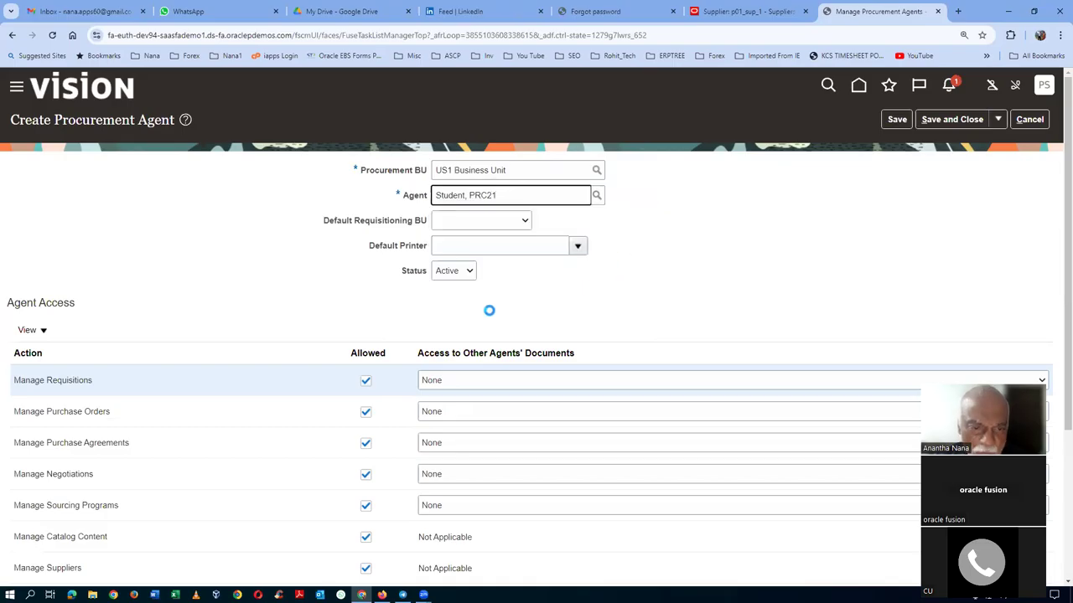
click(480, 220)
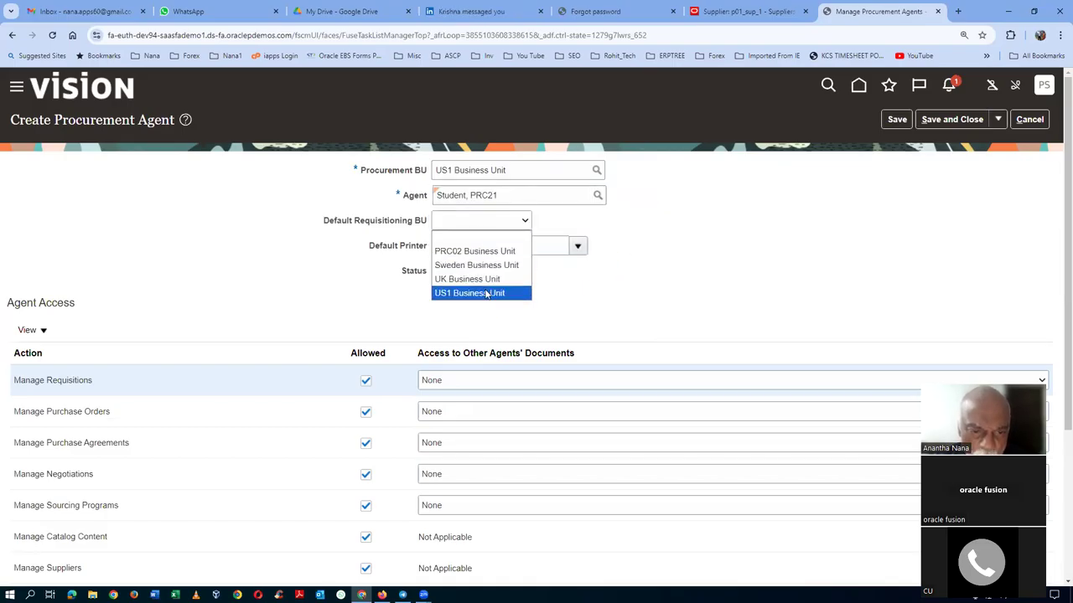
click(486, 292)
- Give Full access to requisitions, purchase orders, agreements, negotiations, sourcing programs, qualifications and checklists
scroll(460, 338, down, 3)
scroll(549, 279, up, 1)
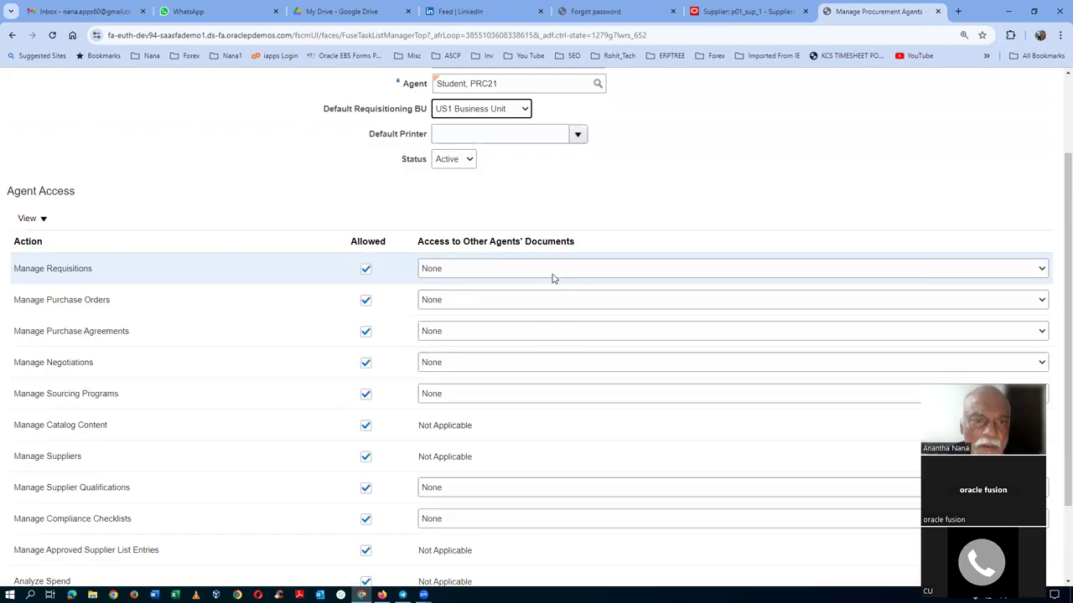
click(450, 274)
click(454, 310)
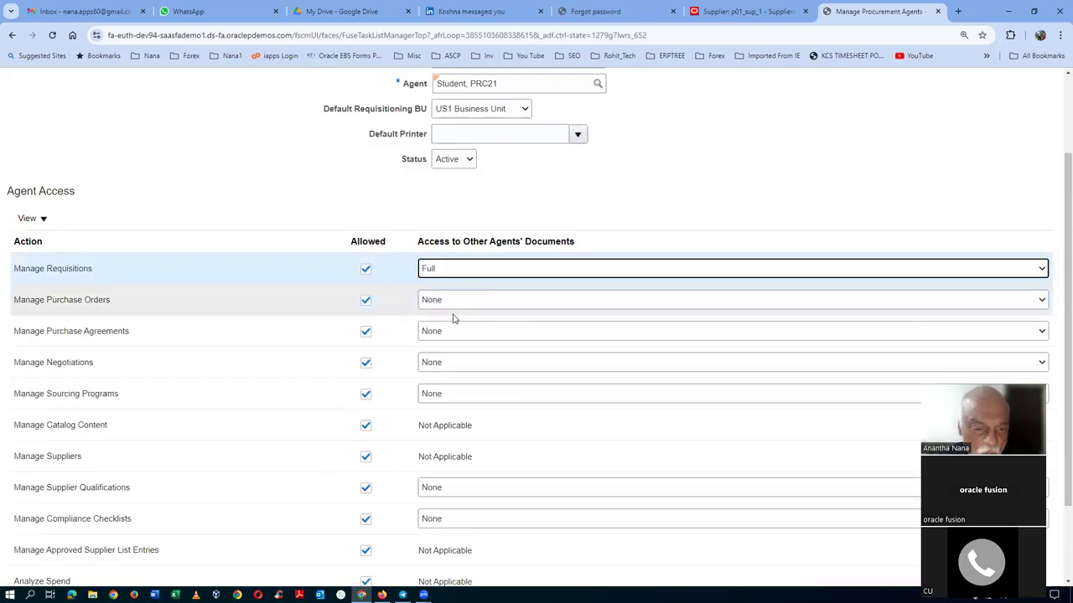
click(456, 300)
click(458, 358)
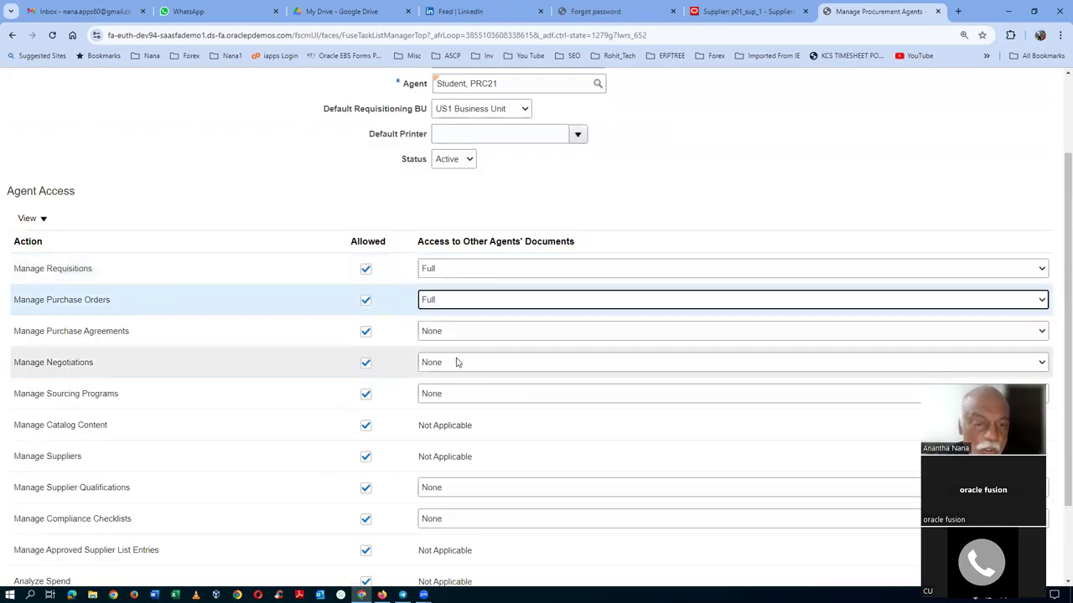
click(471, 335)
click(461, 390)
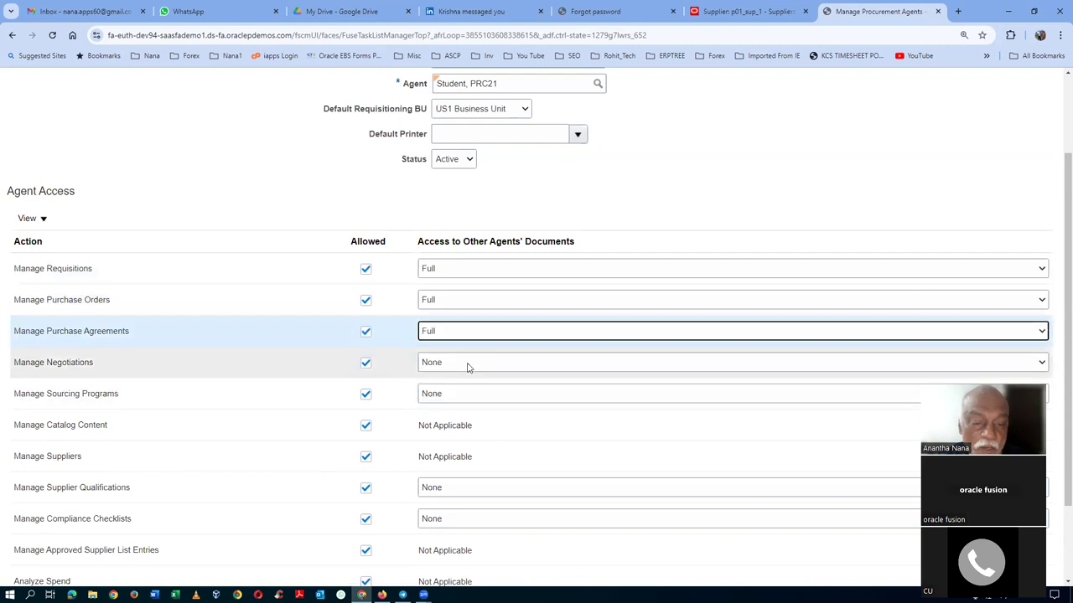
click(469, 366)
click(466, 411)
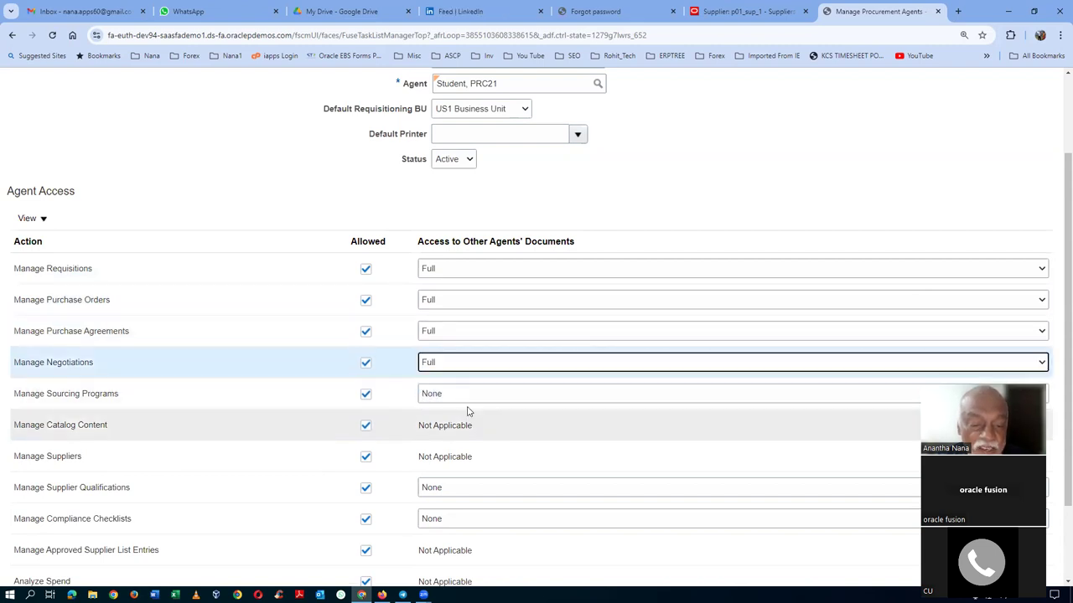
click(465, 399)
click(462, 440)
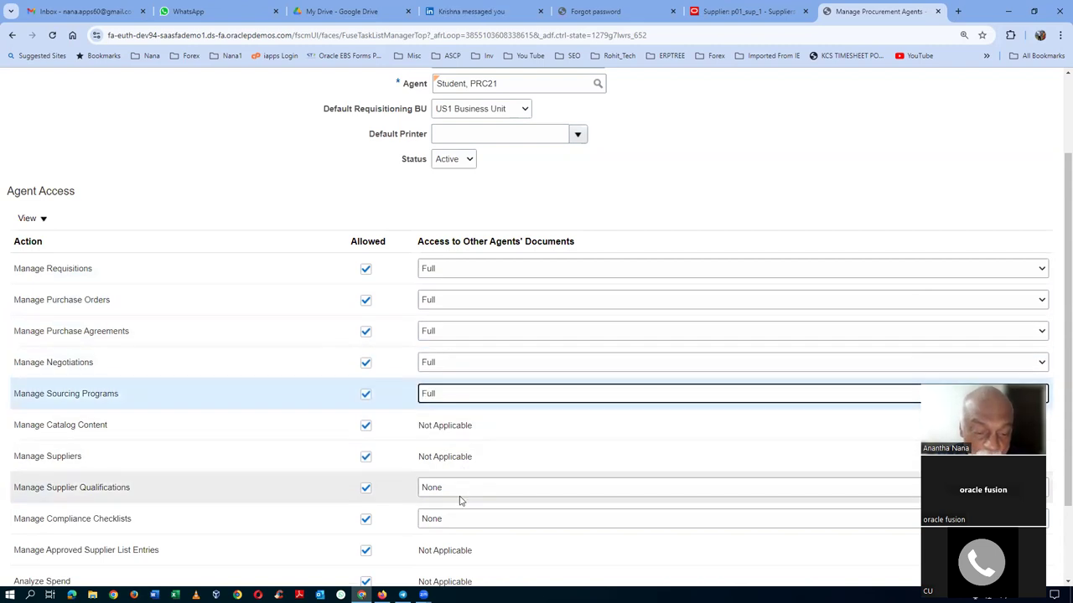
click(460, 500)
click(441, 529)
click(456, 524)
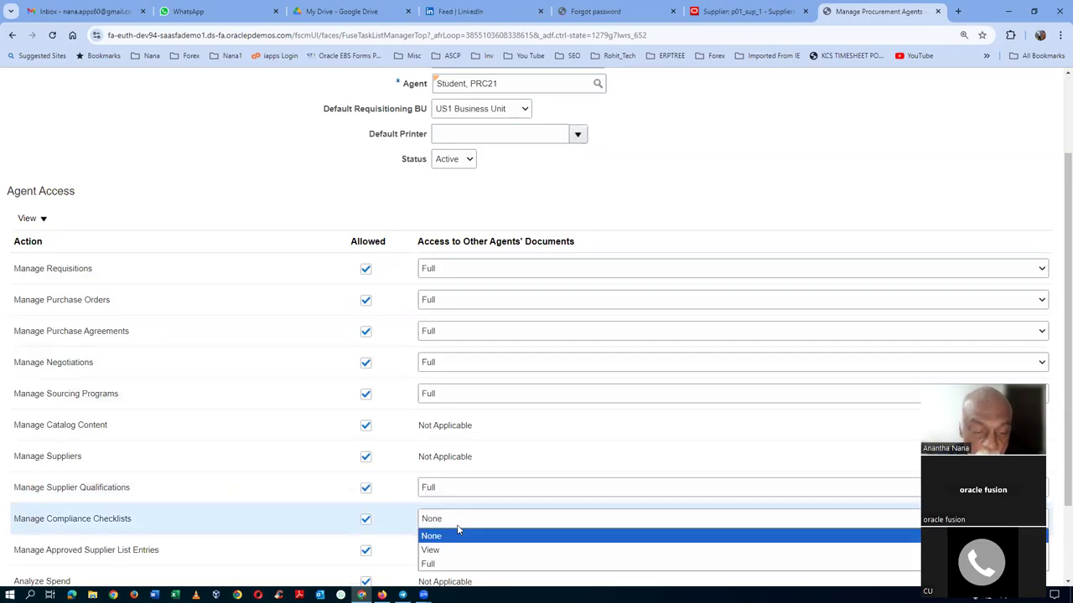
click(448, 564)
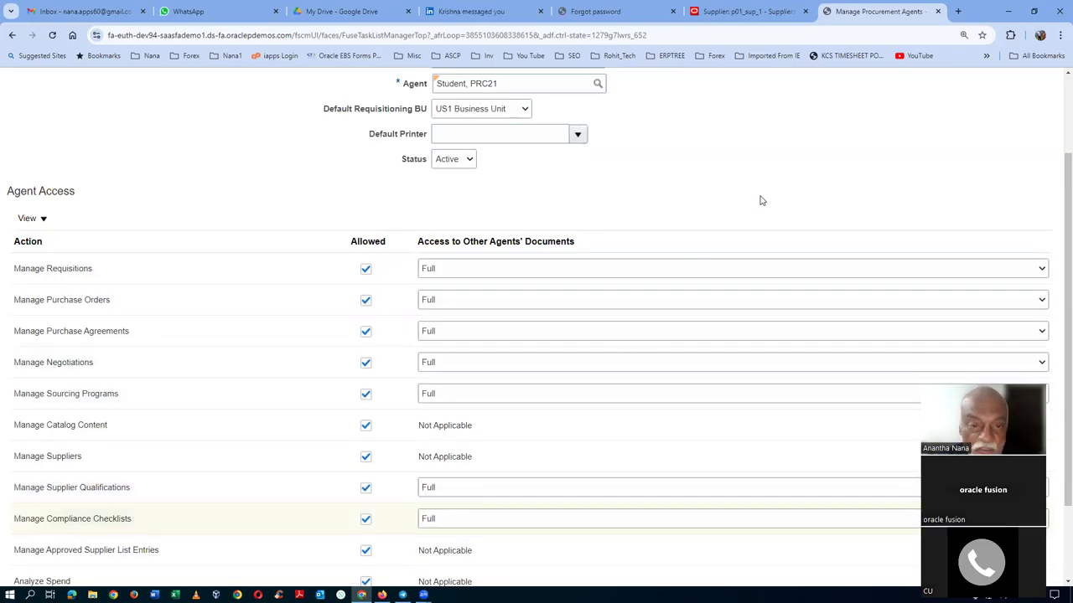
- Save and close the new procurement agent and acknowledge the confirmation
scroll(762, 201, up, 2)
click(952, 119)
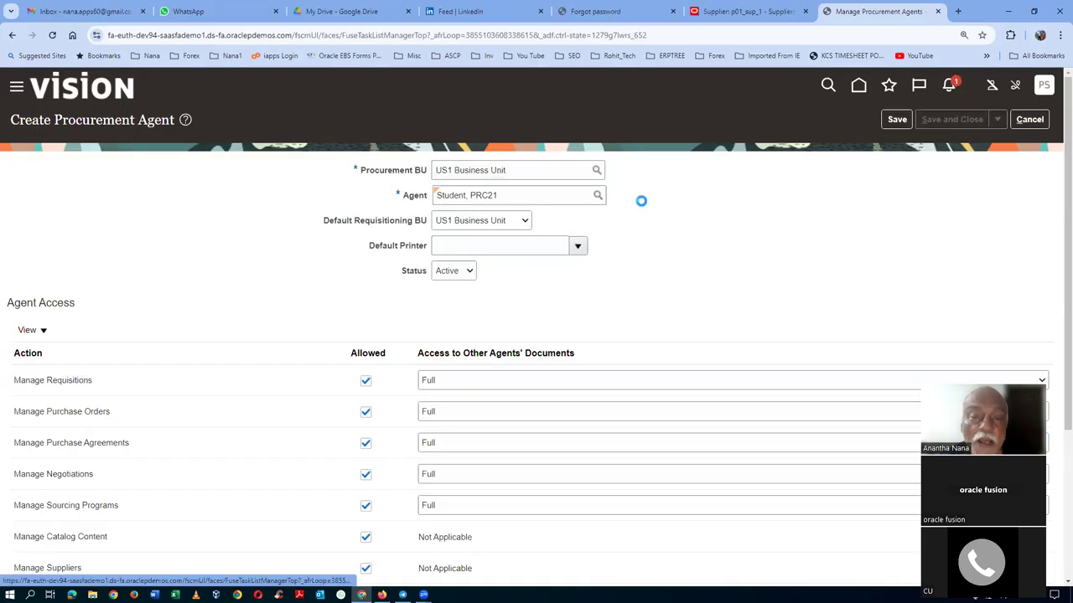
click(569, 222)
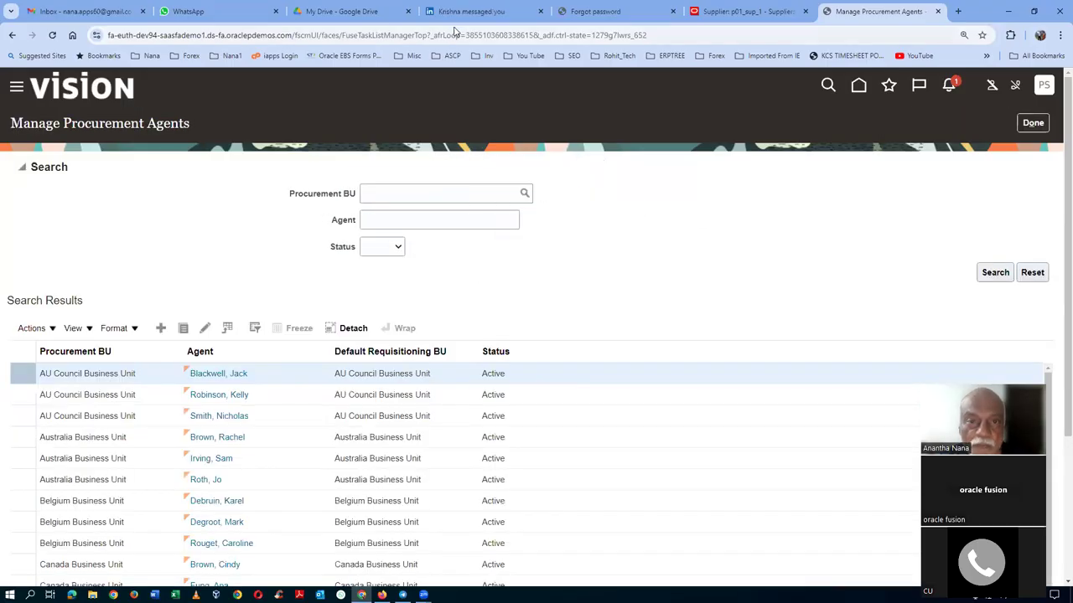
- Save and close supplier p01_sup_1 and acknowledge the confirmation
click(746, 11)
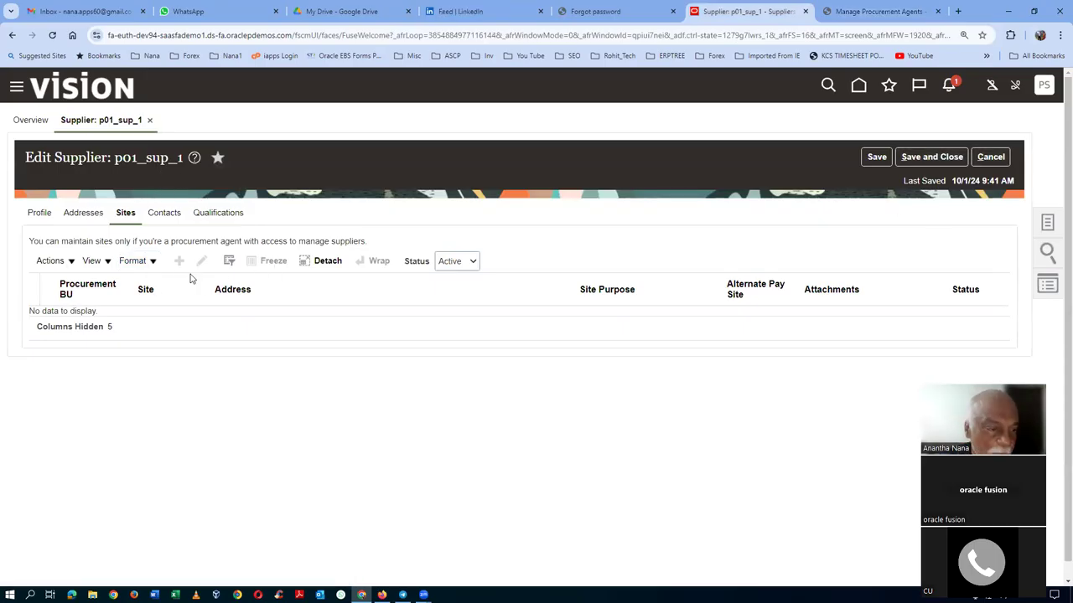
click(929, 156)
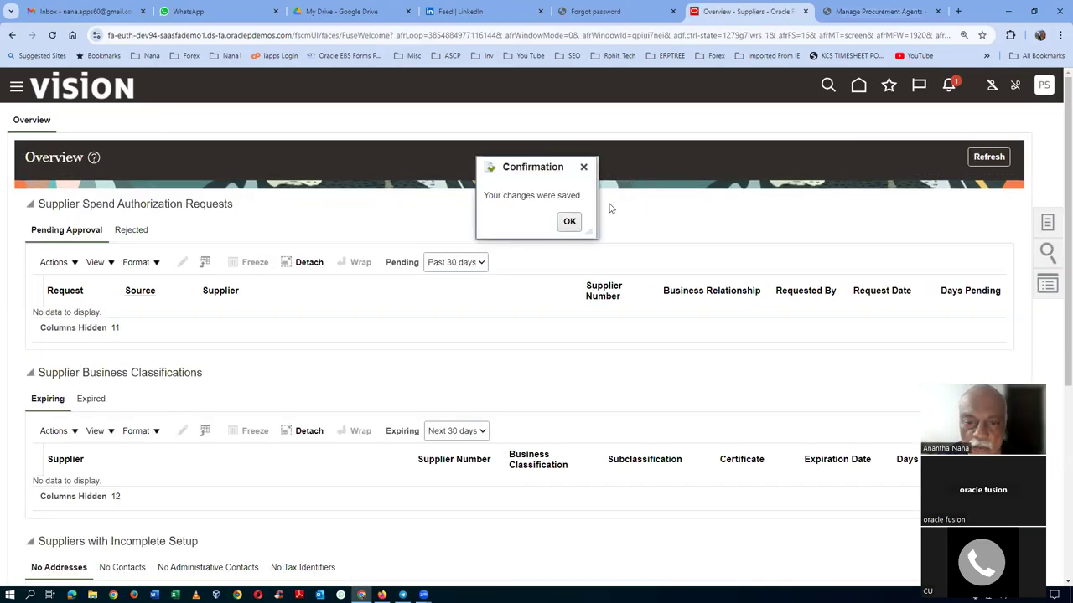
click(569, 220)
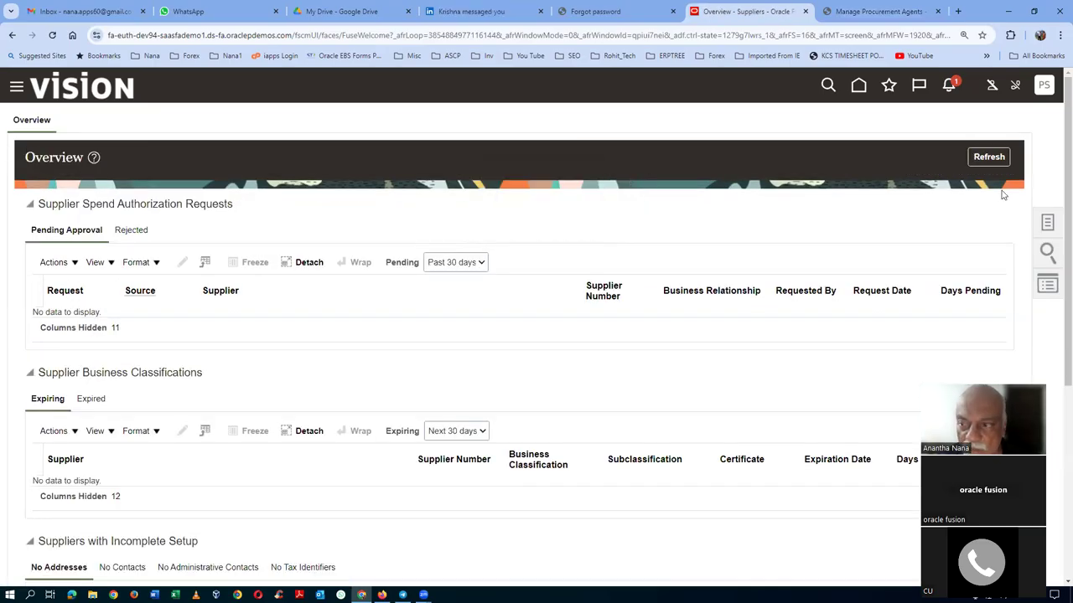
- Search suppliers for p01, reopen p01_sup_1, and show its Sites list
click(1046, 222)
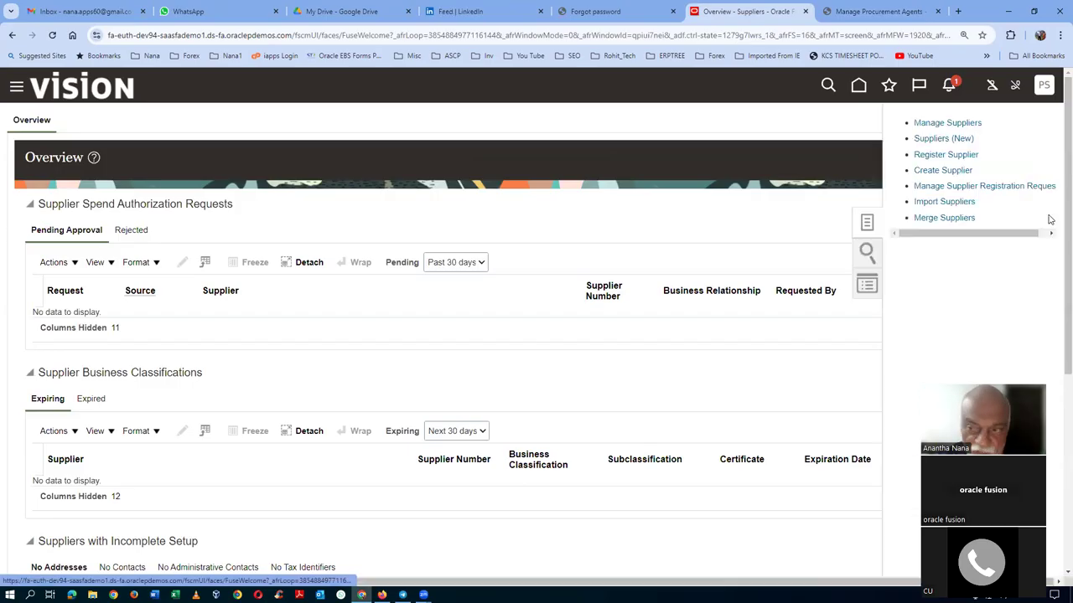
click(947, 123)
click(337, 246)
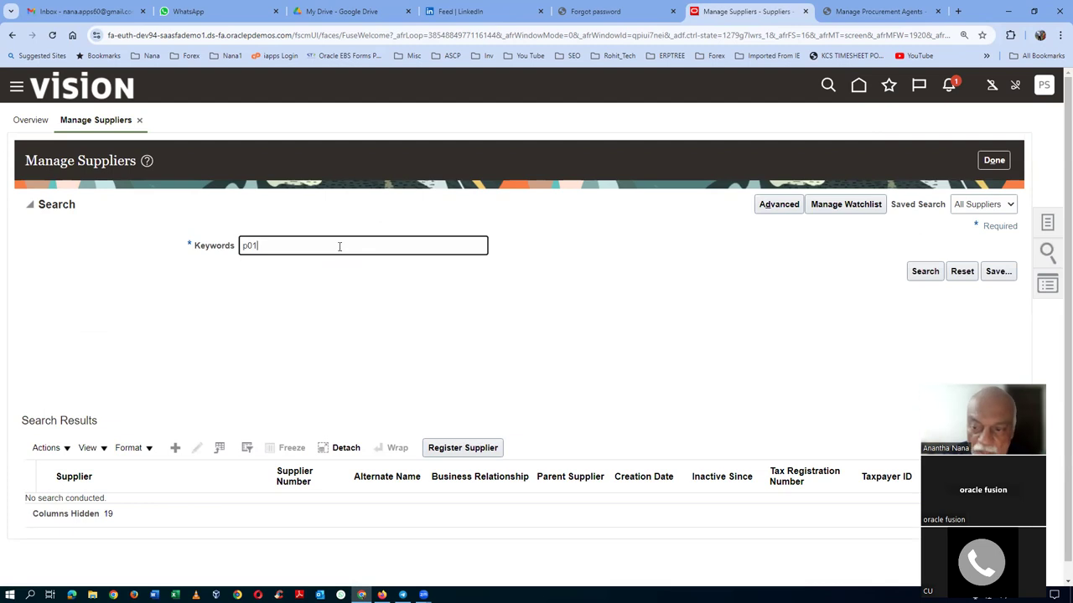
click(937, 275)
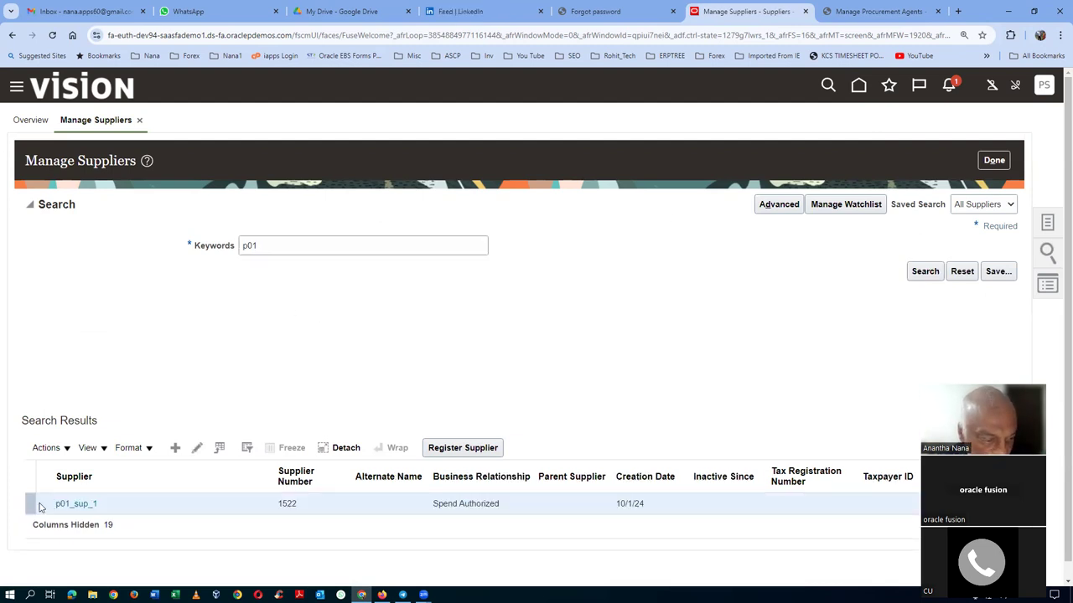
click(67, 505)
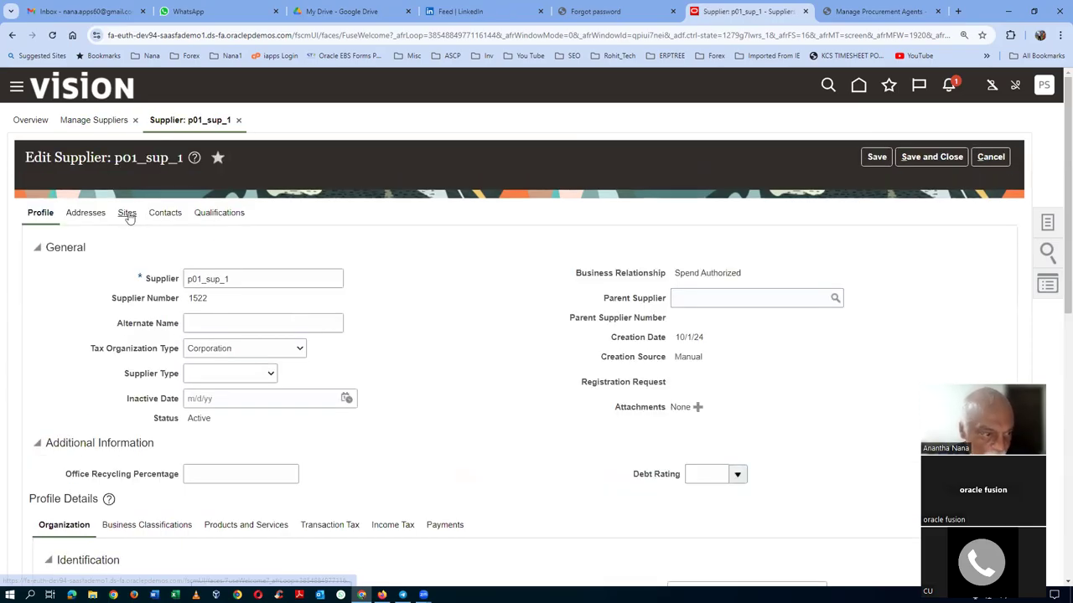
click(127, 213)
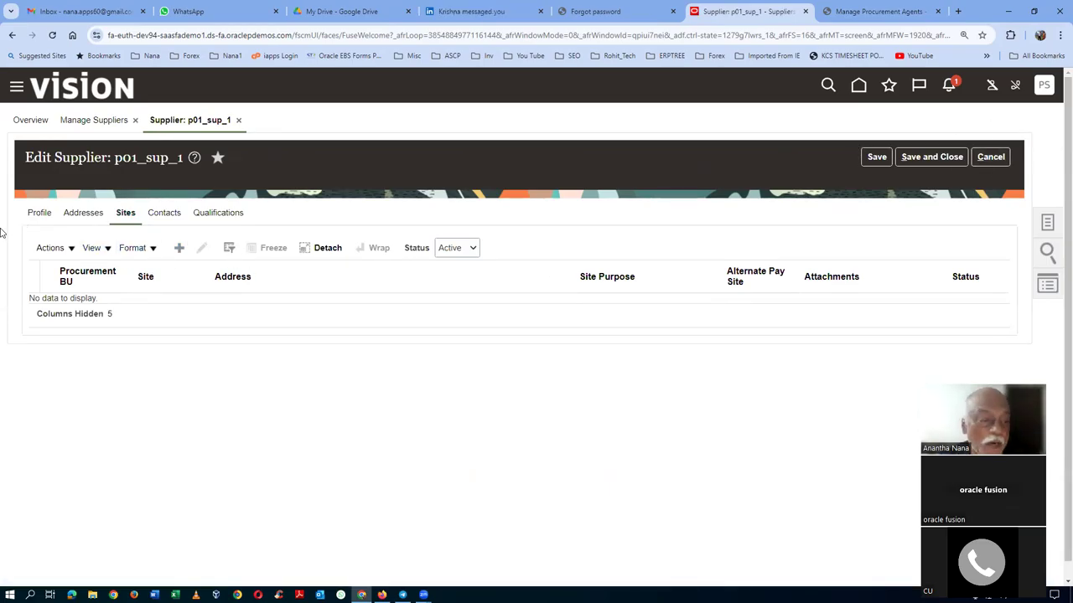
- Create a supplier site on the looked-up address, name it 'site 1', and save
click(179, 247)
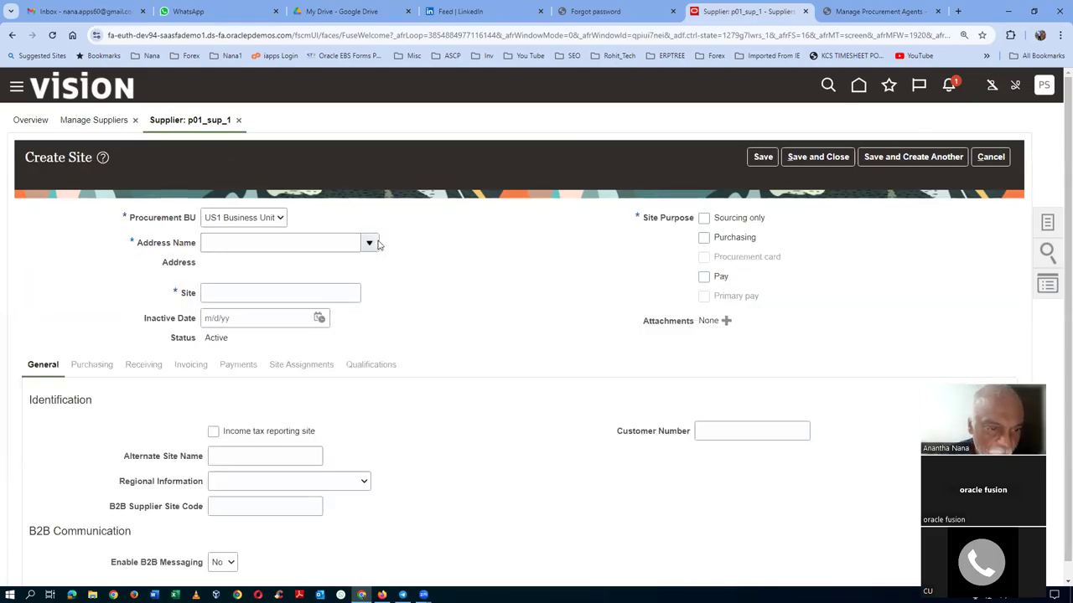
click(369, 243)
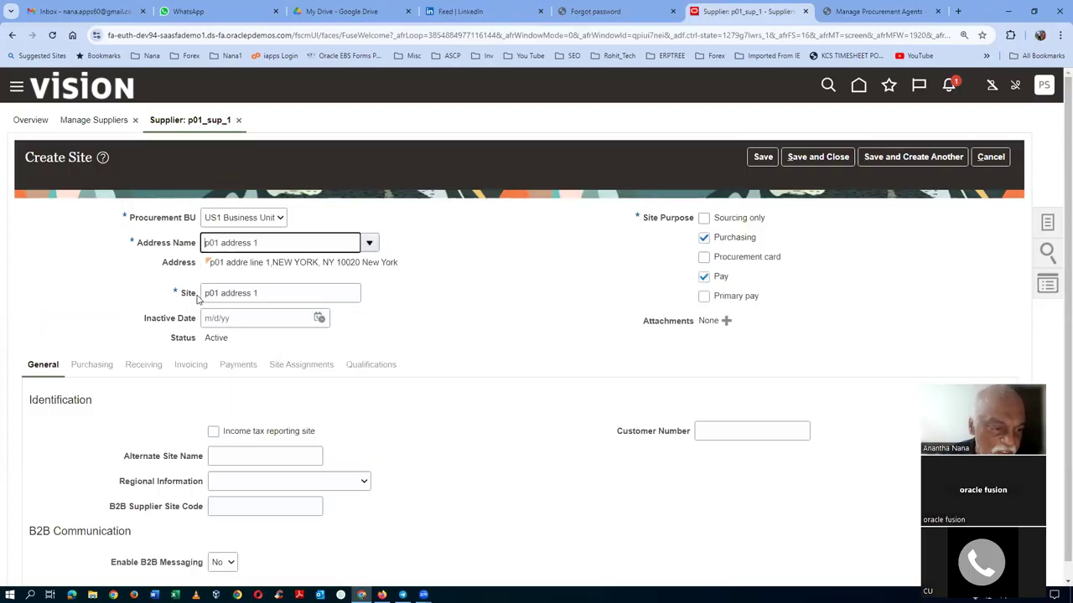
key(Tab)
text(site)
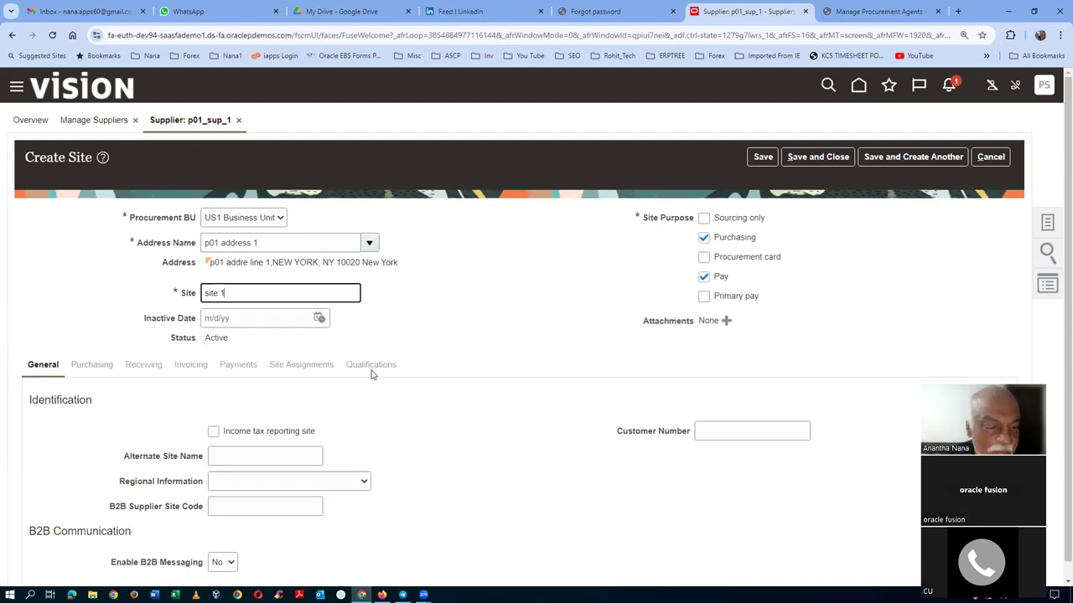
click(762, 157)
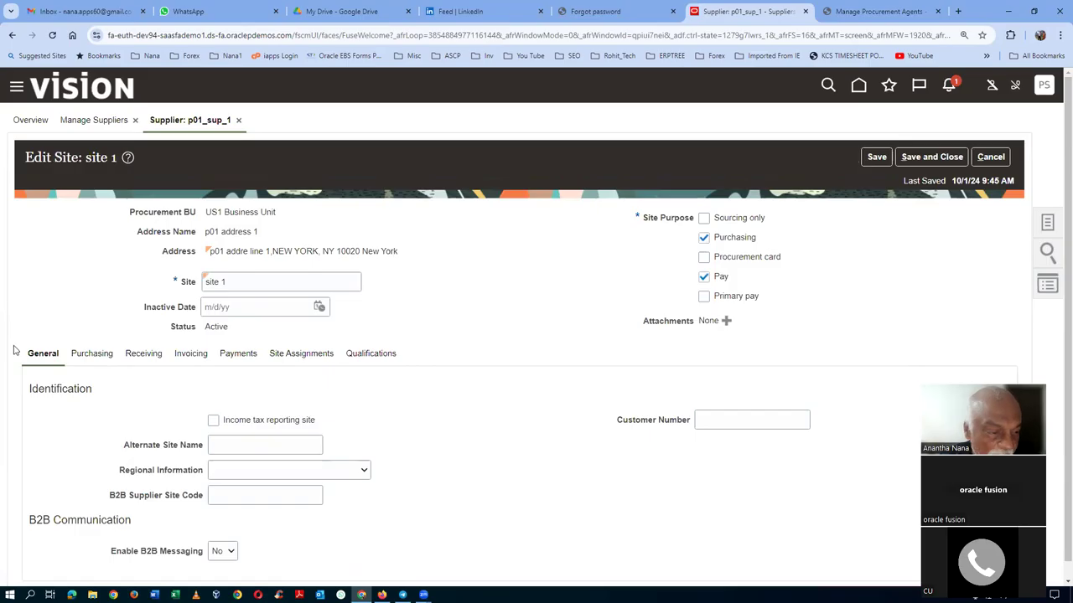
- Review site 1's purchasing settings, including the Consigned Inventory section
click(88, 354)
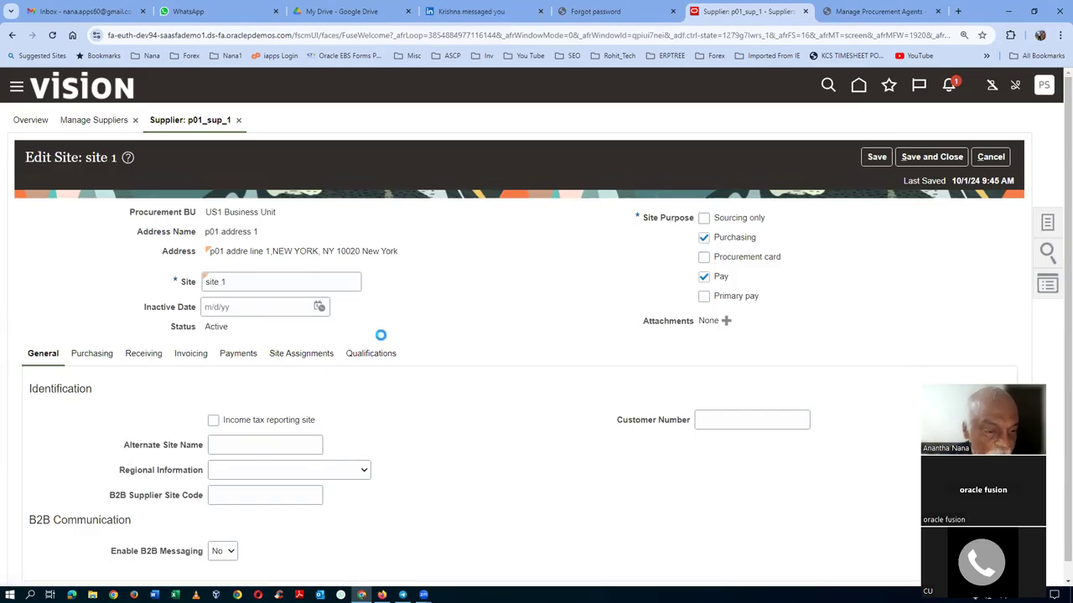
scroll(383, 339, down, 4)
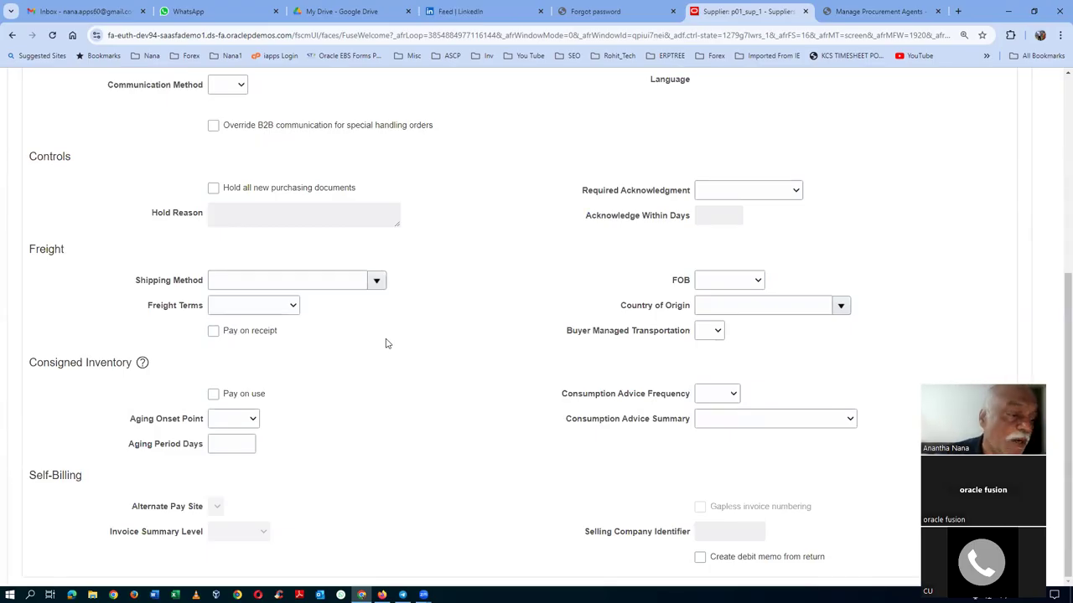
drag(44, 363, 90, 366)
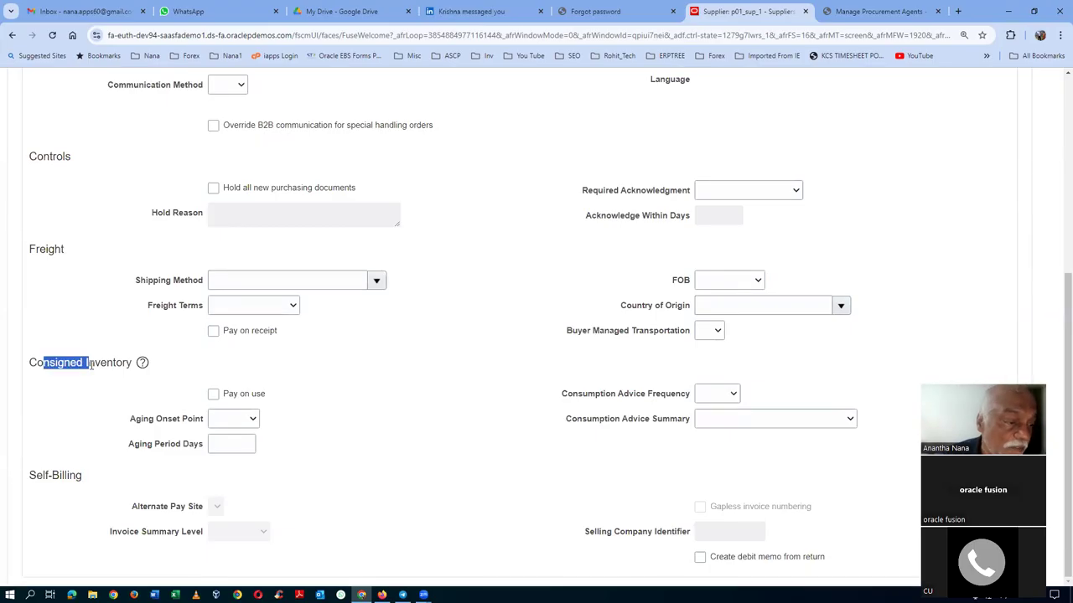
click(330, 379)
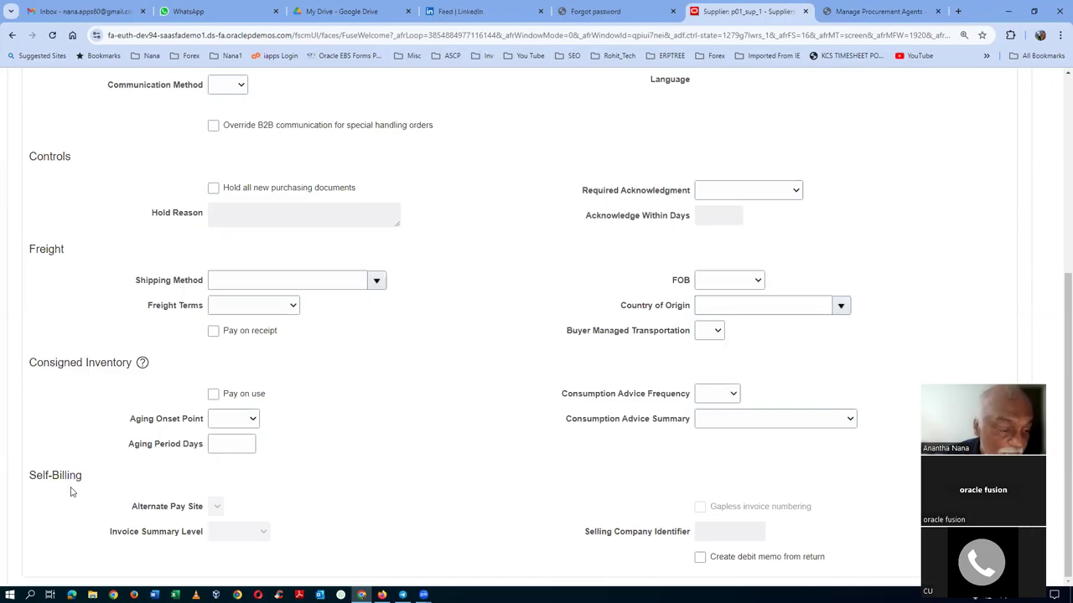
scroll(342, 391, up, 2)
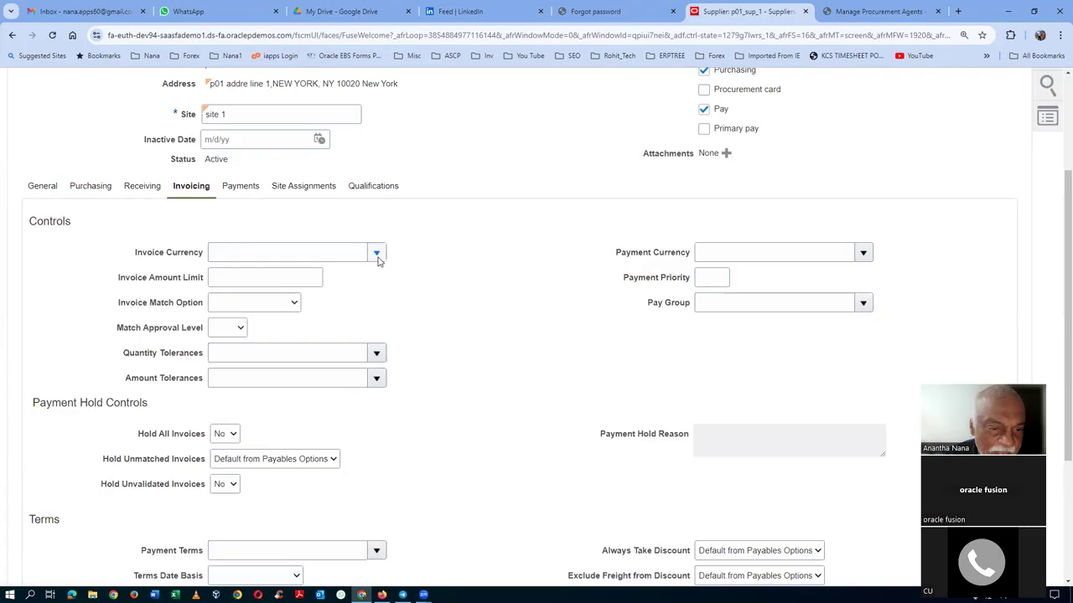
- Set both invoice and payment currency to US Dollar, then show Site Assignments
click(376, 252)
click(874, 265)
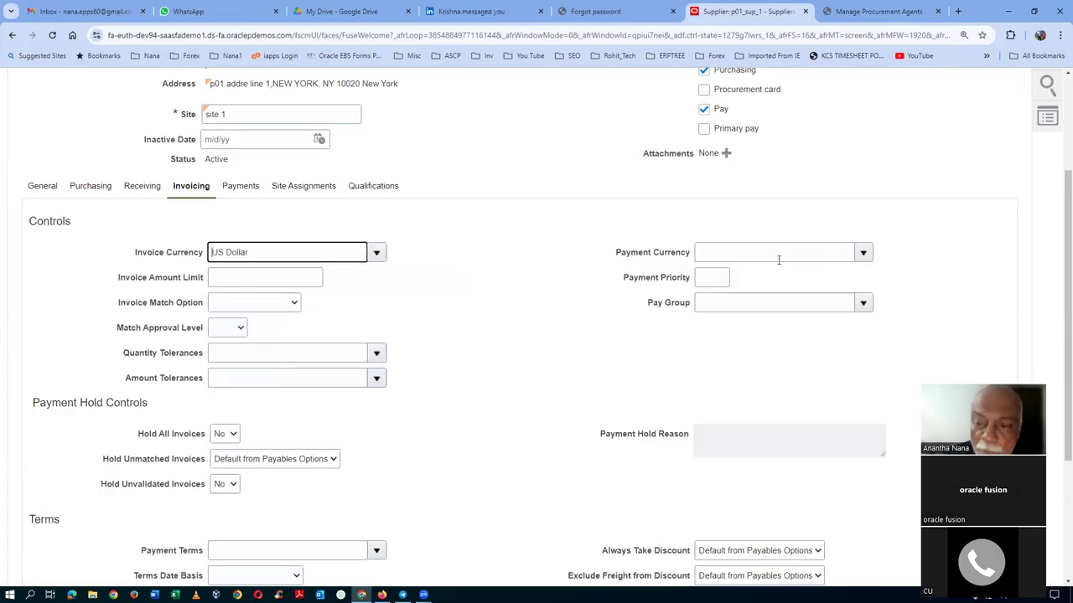
click(864, 253)
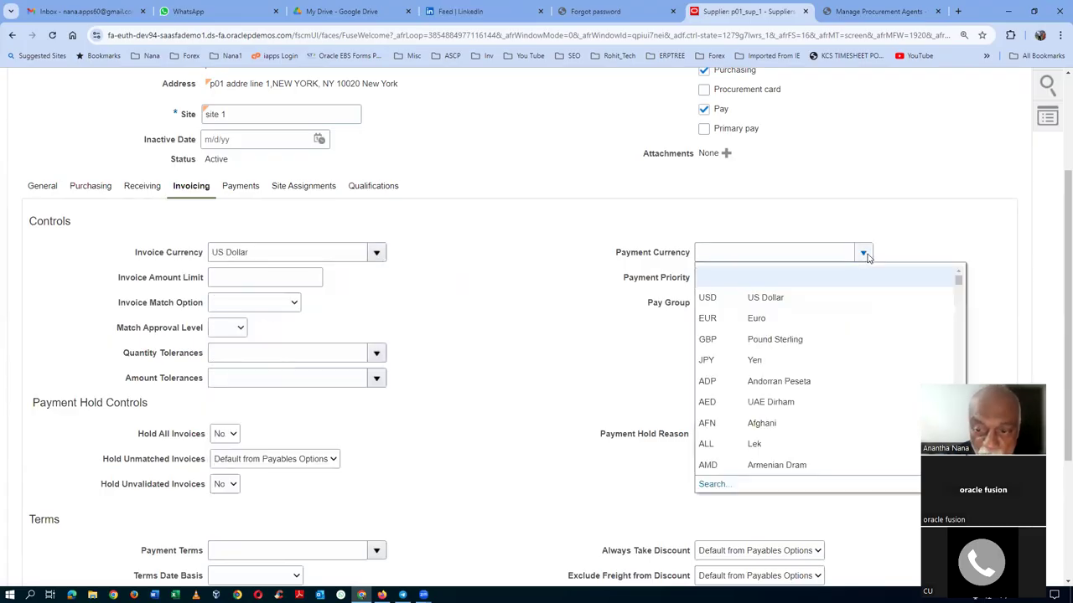
click(802, 298)
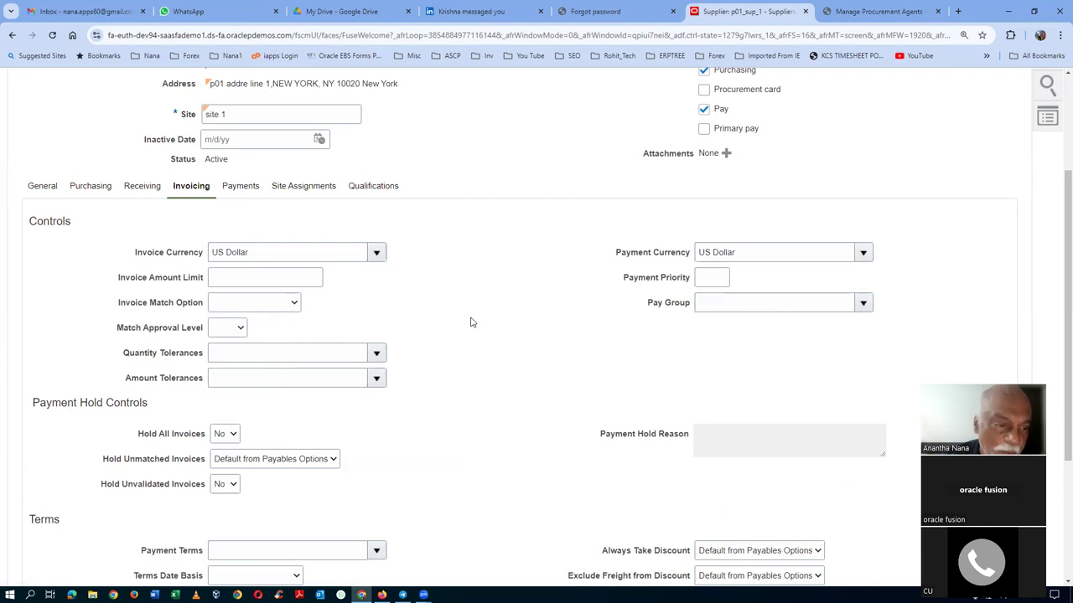
click(295, 186)
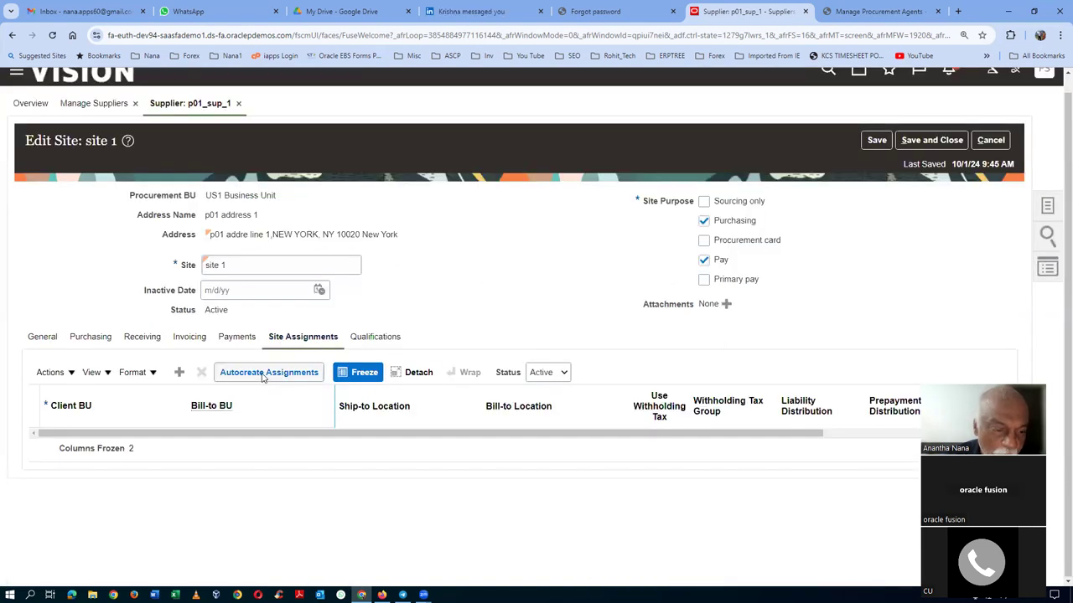
- Autocreate site assignments, delete Sweden and UK Business Units, and keep US1 Business Unit
click(264, 373)
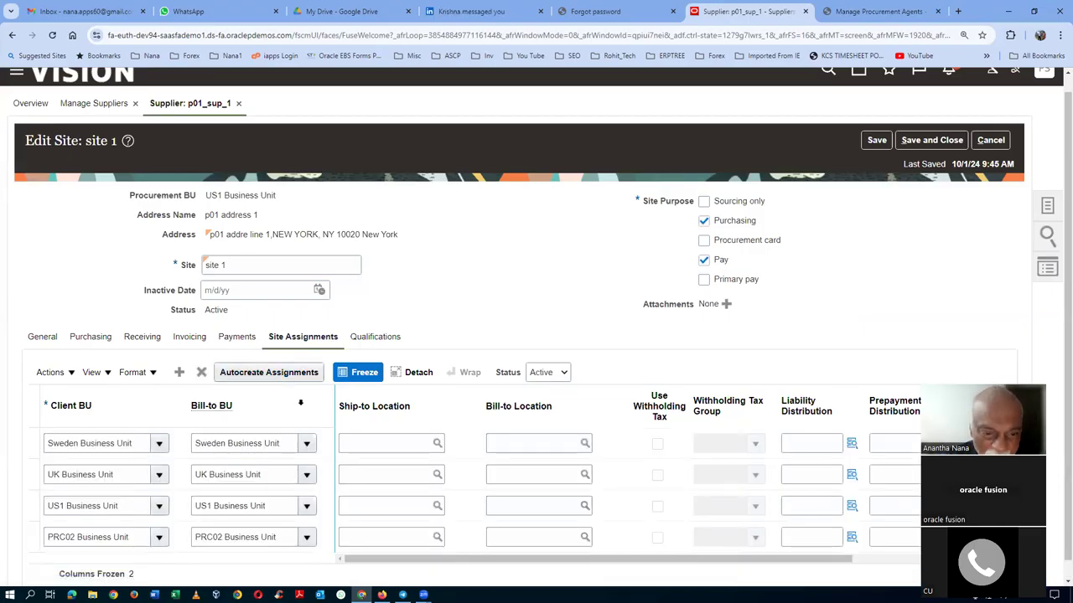
click(43, 444)
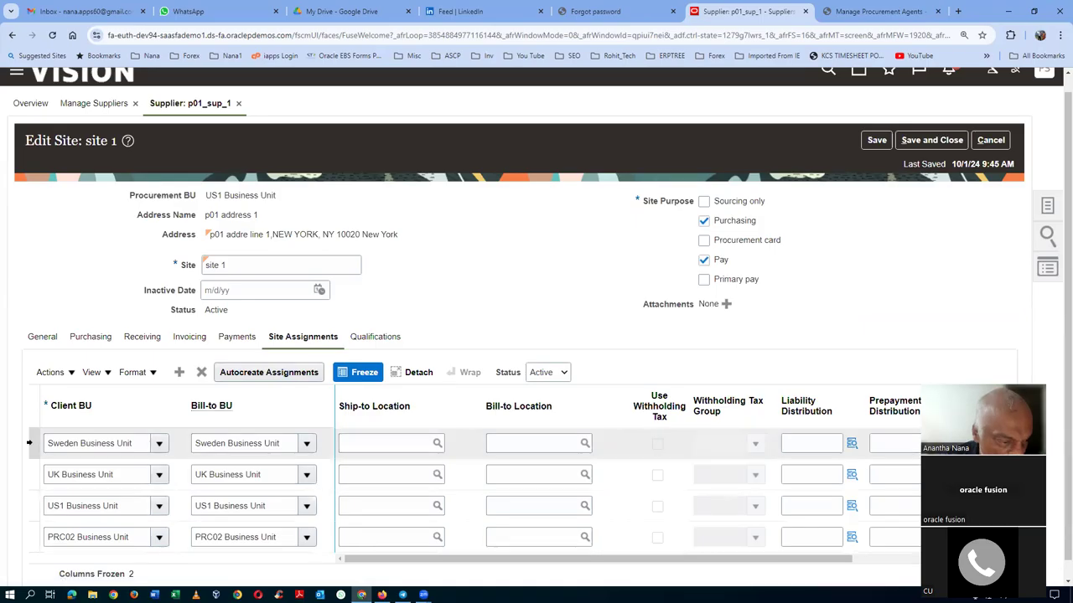
click(201, 372)
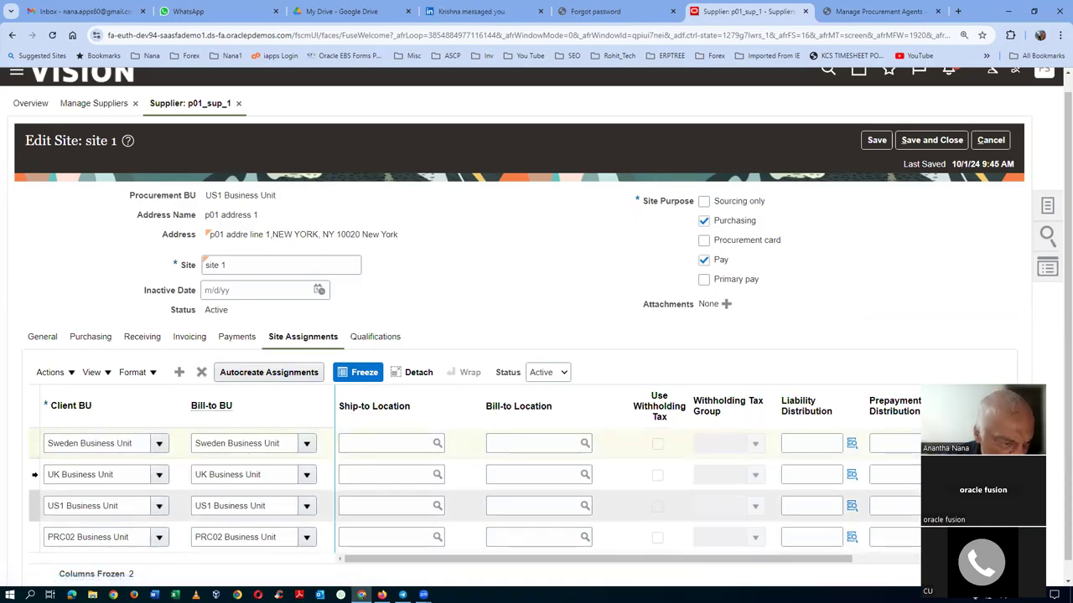
click(202, 372)
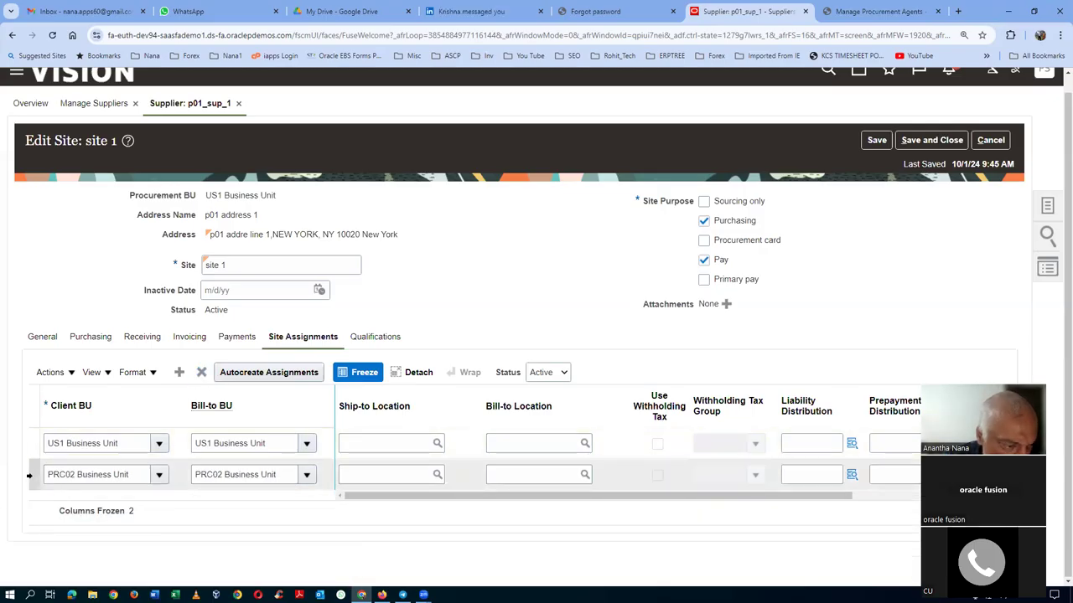
click(156, 444)
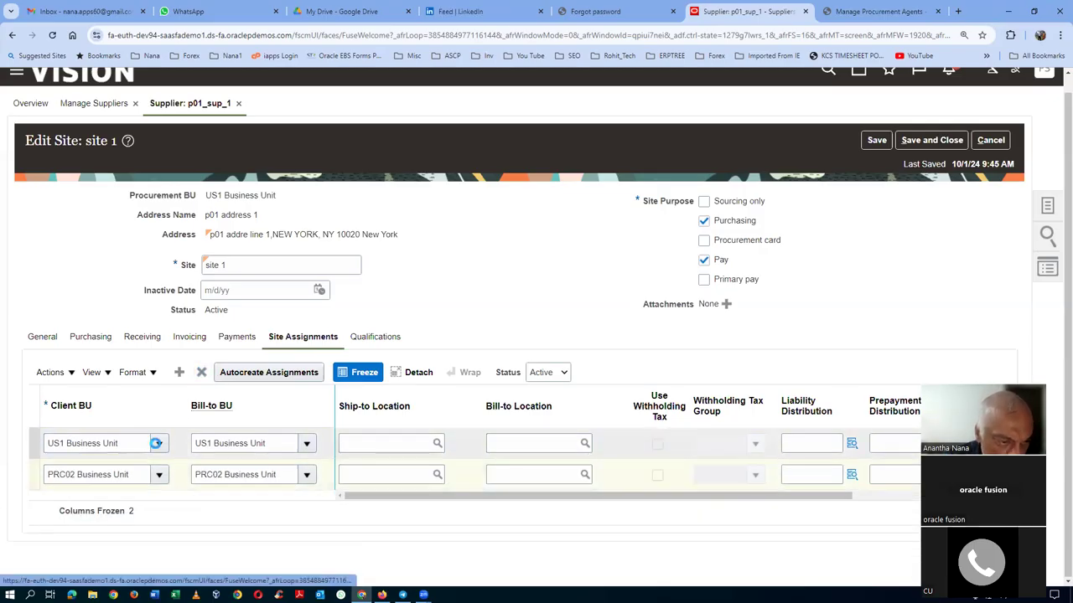
- Set Seattle as both ship-to and bill-to location for the US1 assignment
click(405, 443)
text(Seattle)
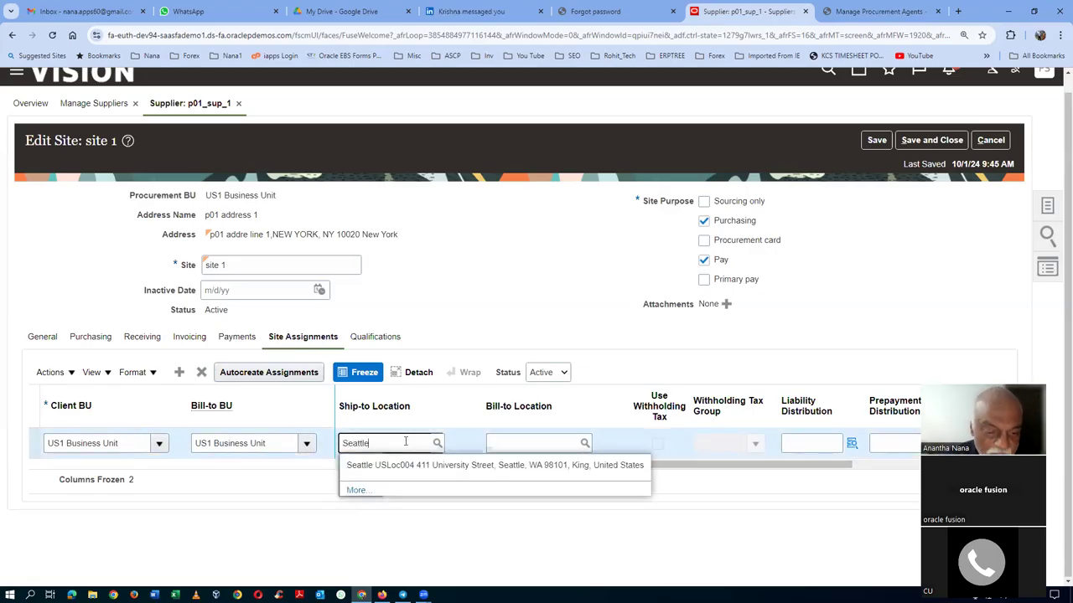
click(400, 461)
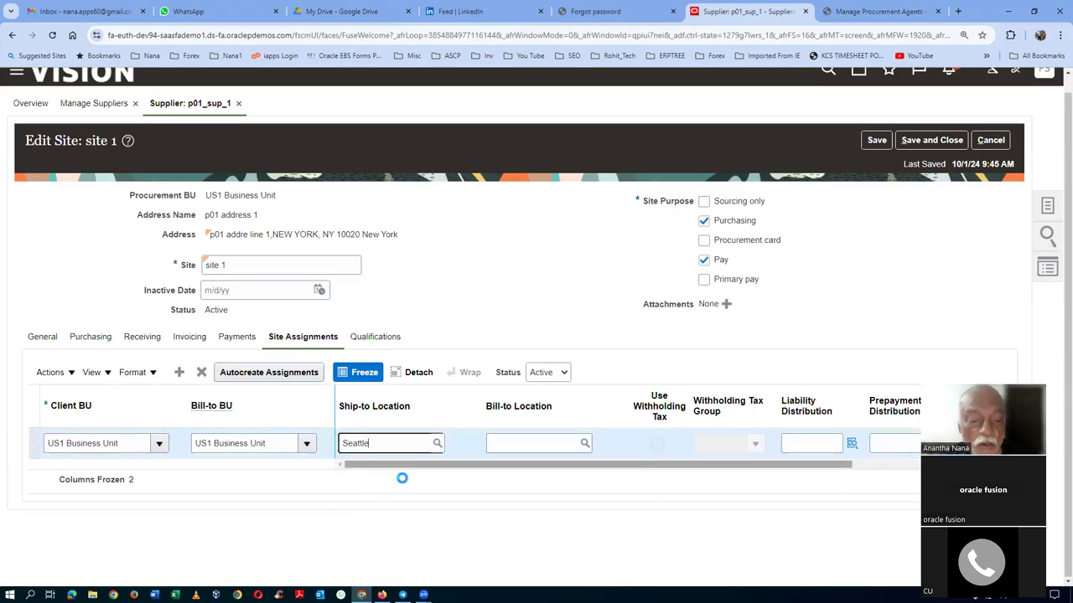
click(524, 444)
text(Seattle)
key(Tab)
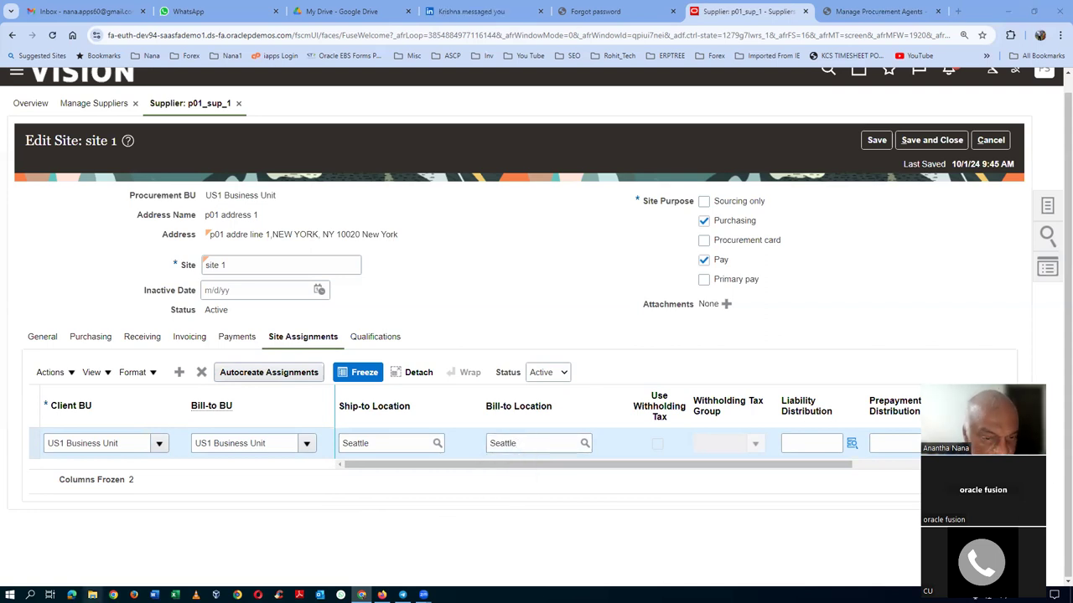
click(92, 595)
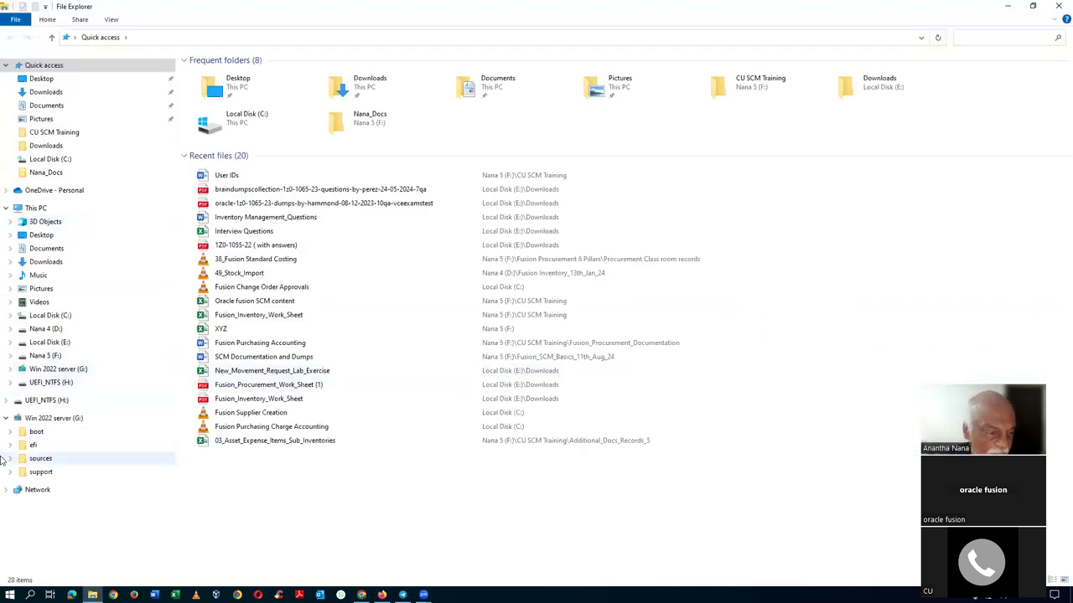
- Open 03_Vision_Enterprise_Structure.pdf from F: > CU SCM Training > Additional_Docs_Records_4
click(58, 404)
click(62, 356)
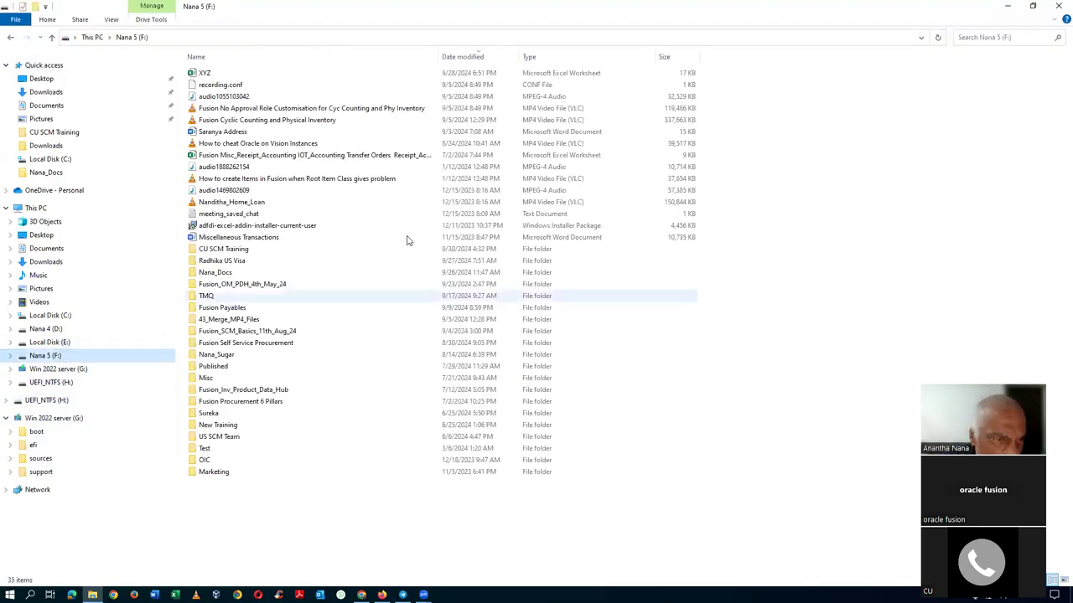
double_click(304, 250)
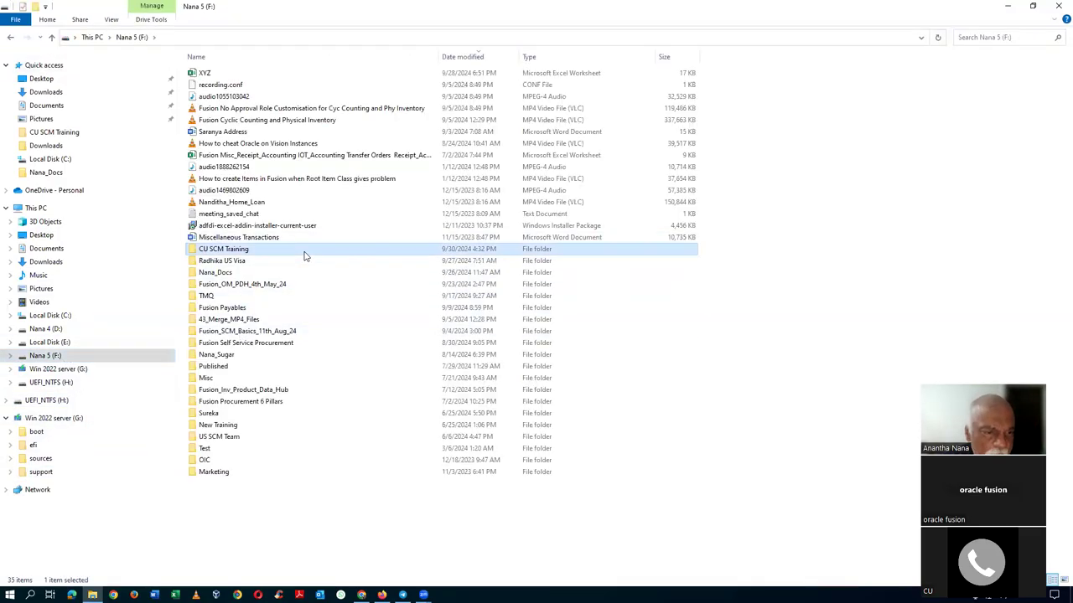
double_click(285, 110)
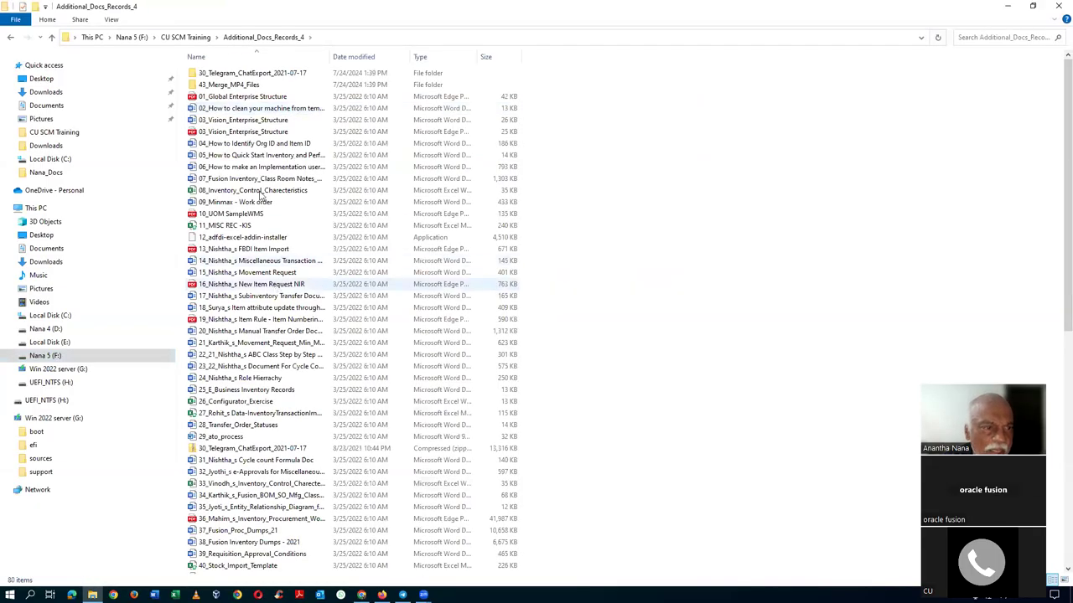
click(403, 131)
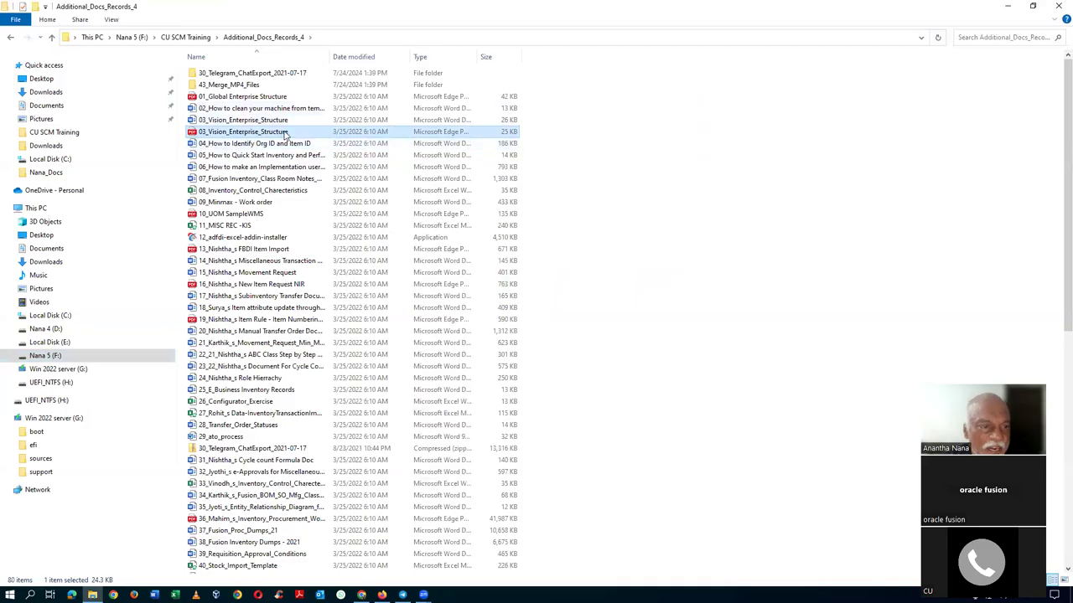
double_click(284, 135)
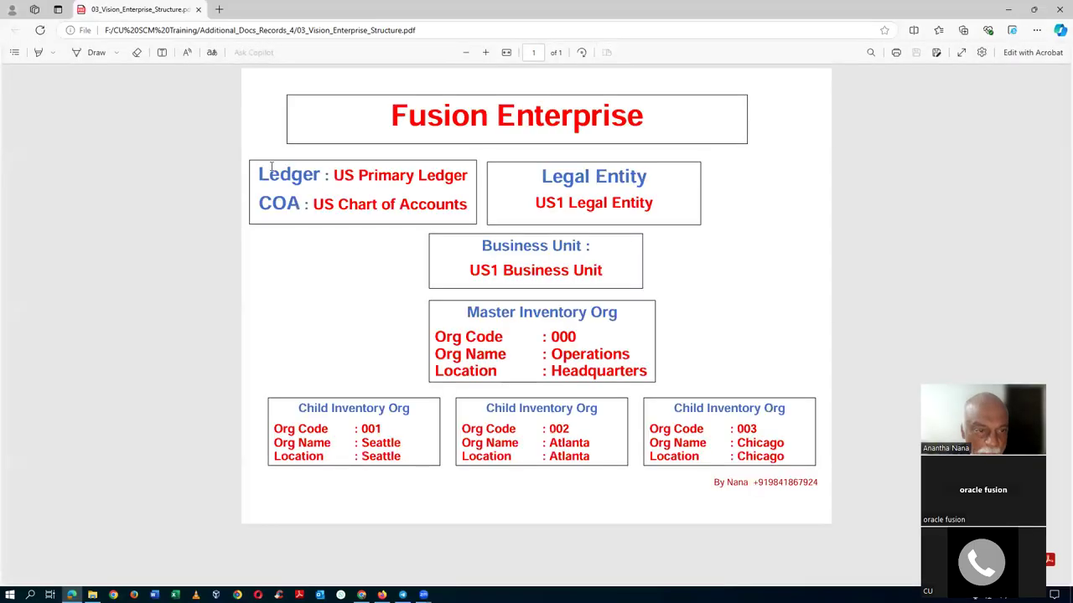
- Highlight US1 Business Unit and the Seattle child org in the diagram, then return to Oracle
double_click(383, 175)
double_click(357, 203)
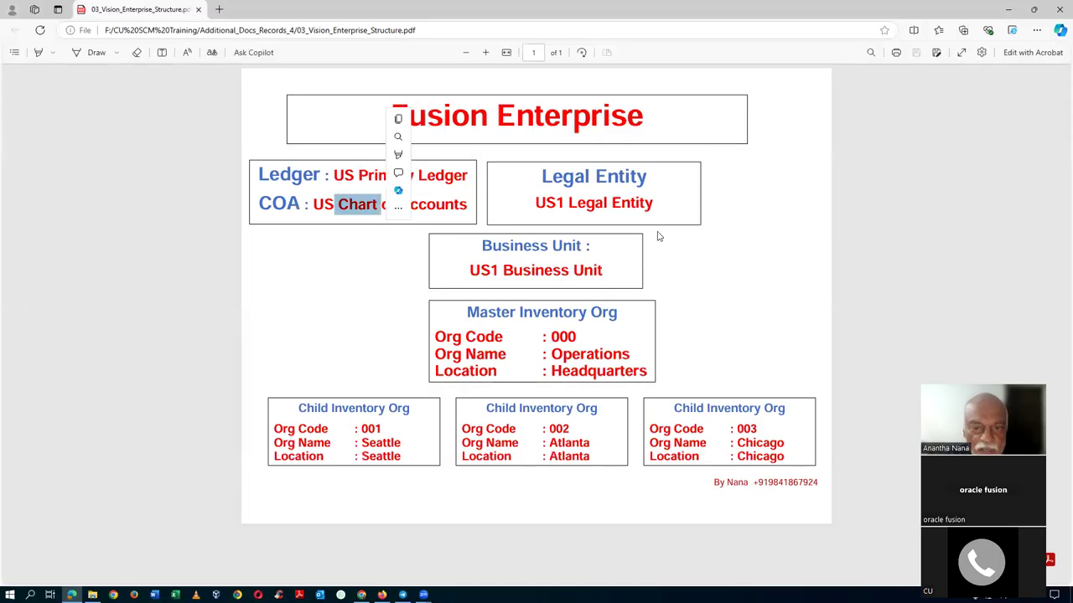
click(570, 228)
drag(481, 270, 618, 281)
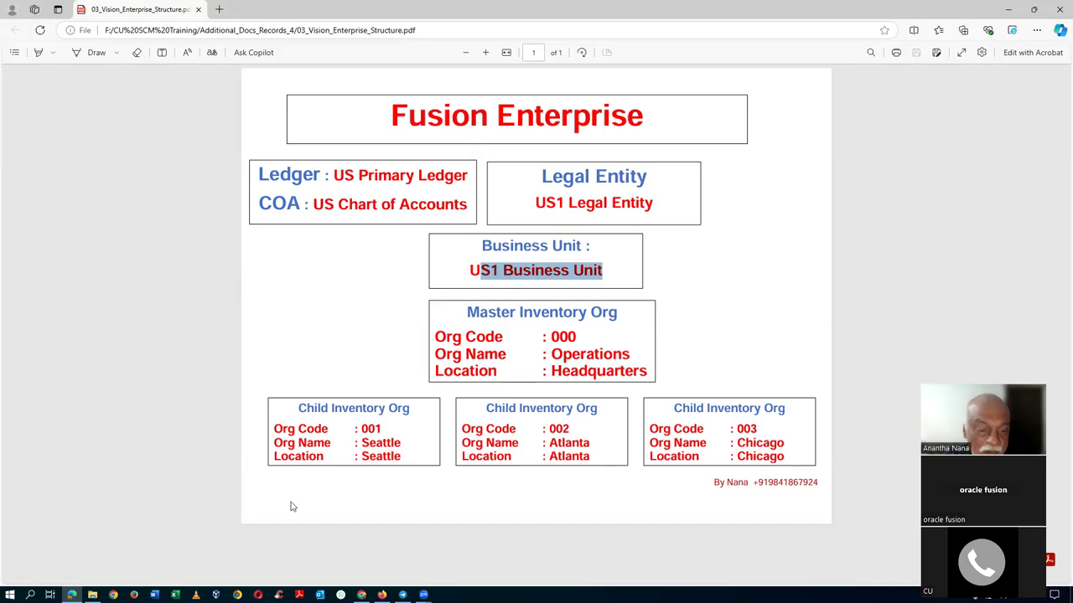
drag(363, 443, 401, 444)
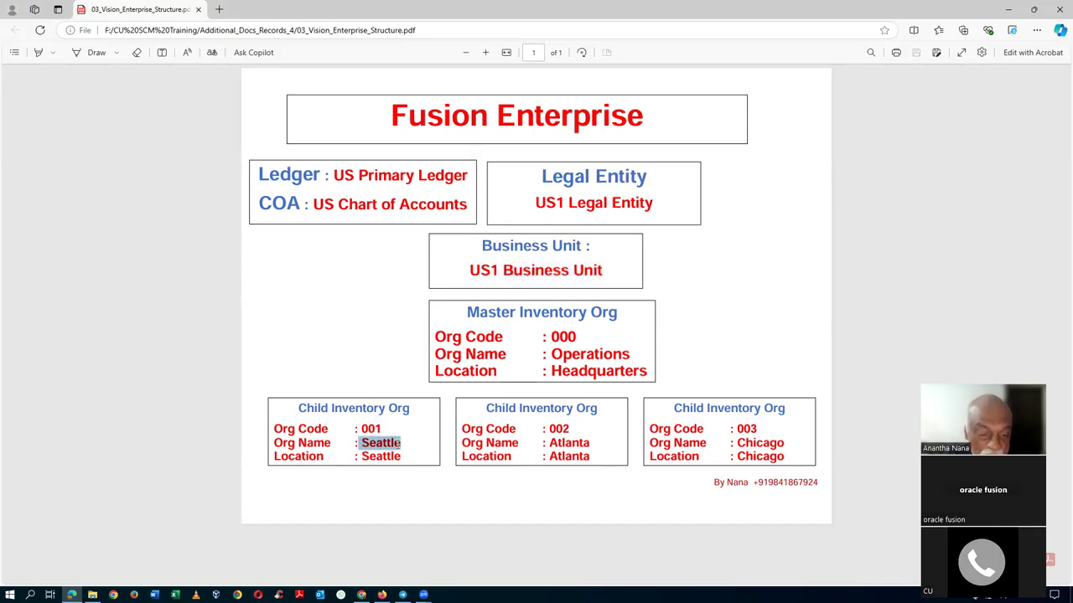
click(383, 456)
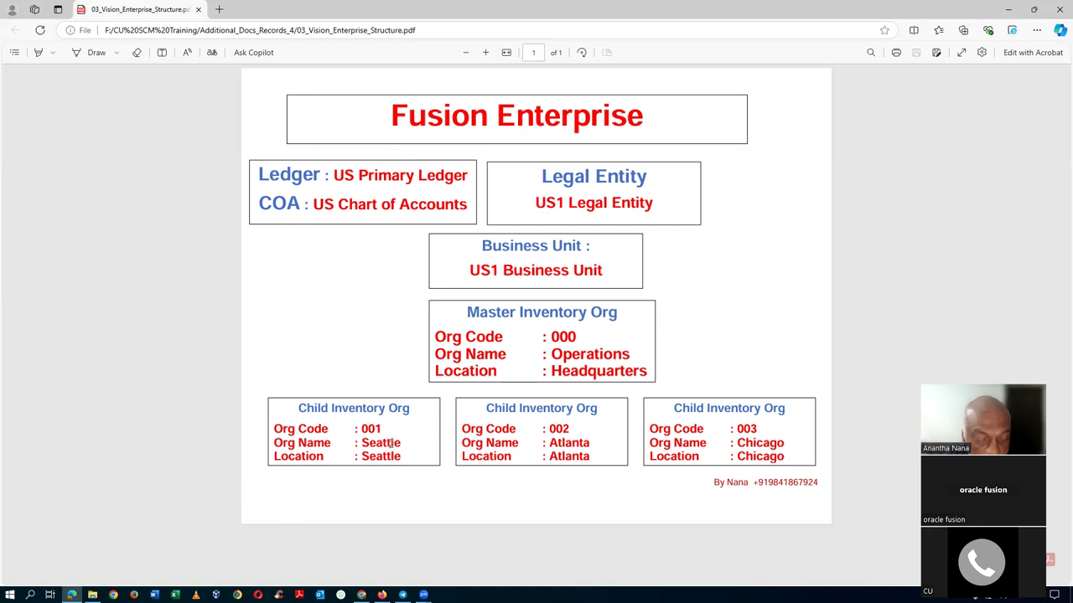
key(alt+Tab)
key(alt+Tab)
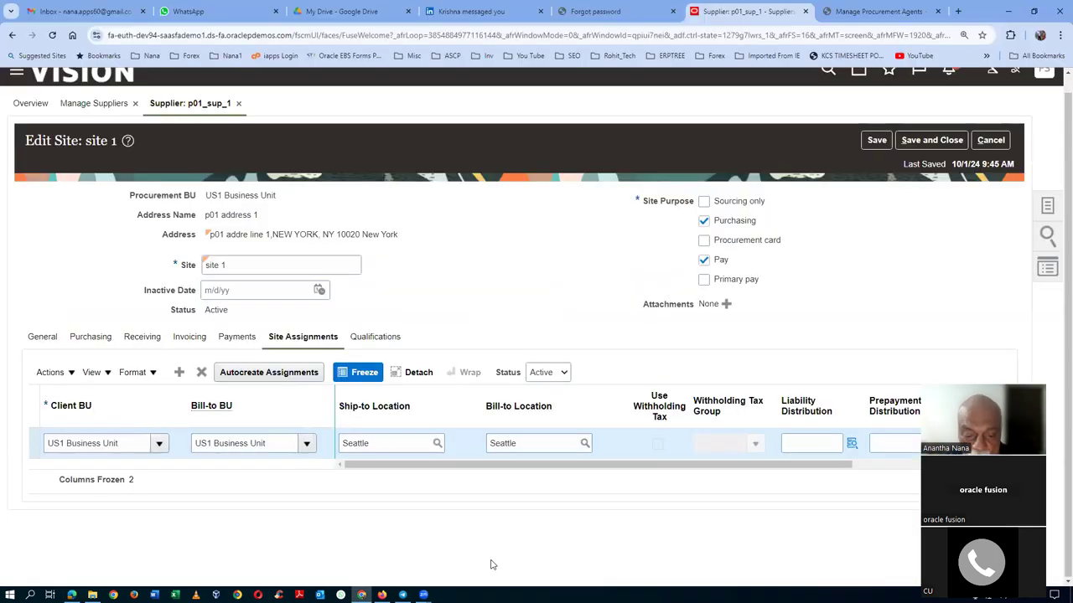
- Save and close site 1 and supplier p01_sup_1, then finish the supplier search with Done
drag(758, 469, 869, 474)
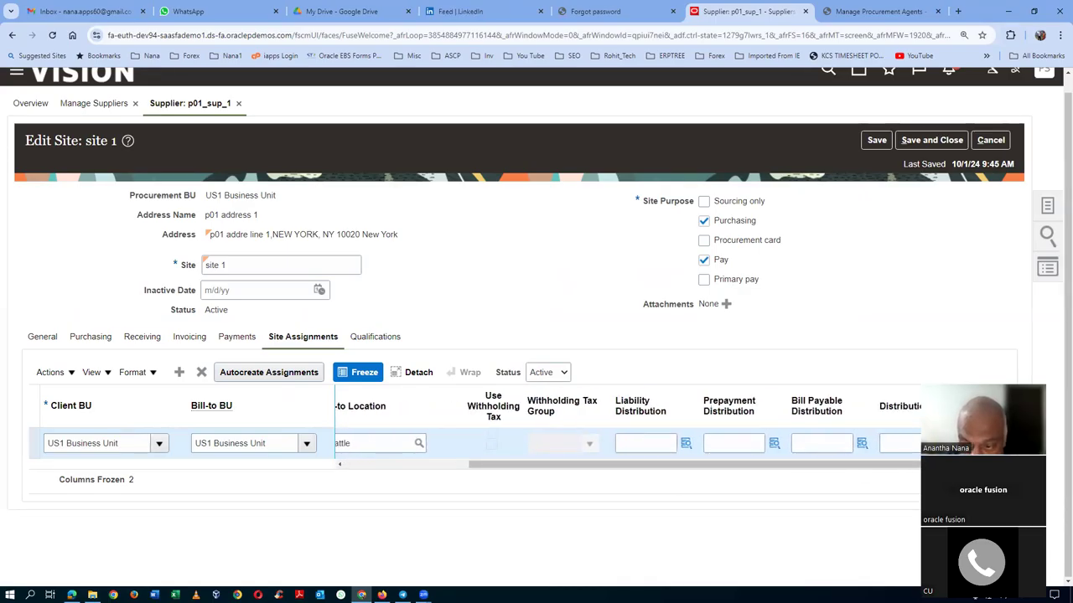
drag(869, 466, 893, 466)
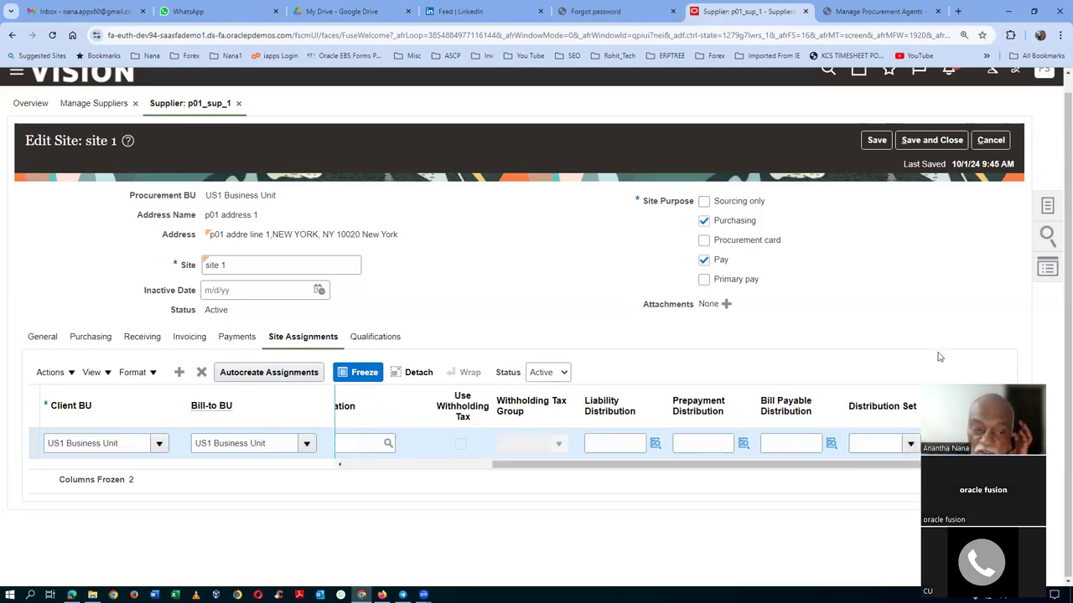
click(936, 143)
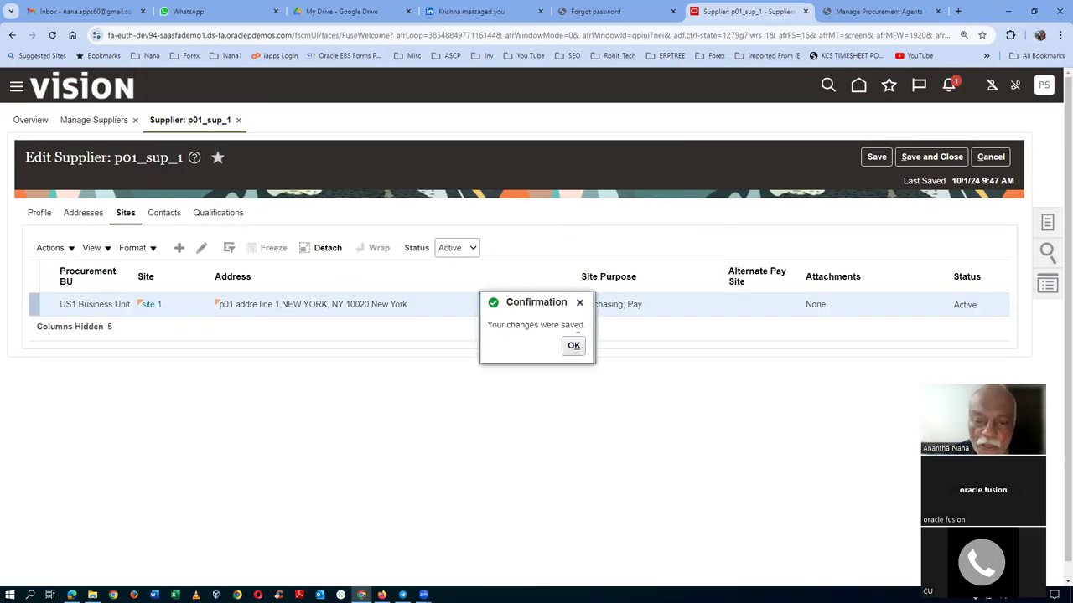
click(573, 347)
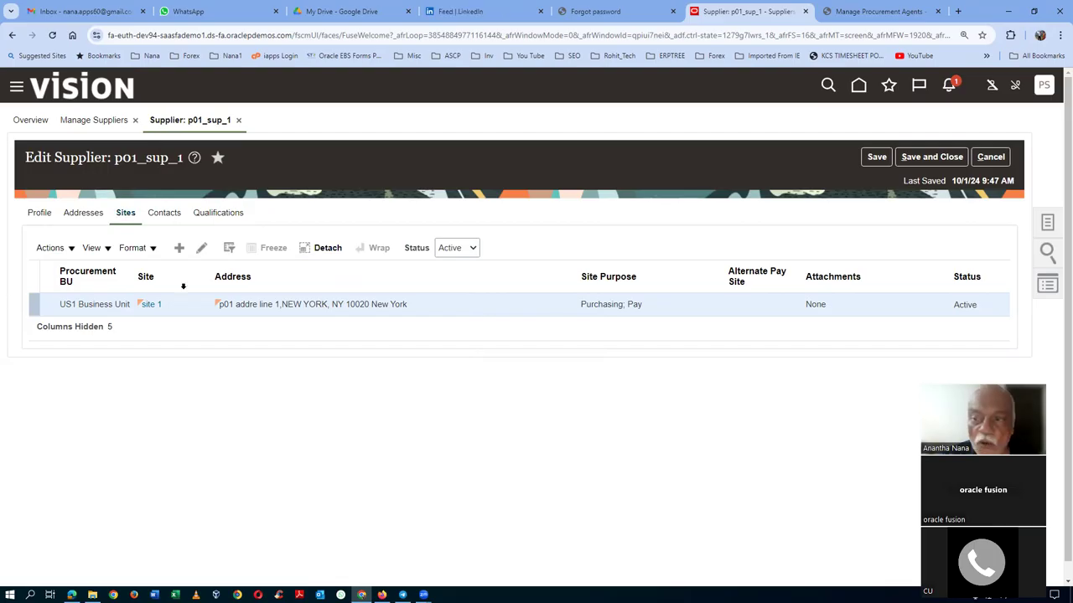
click(932, 158)
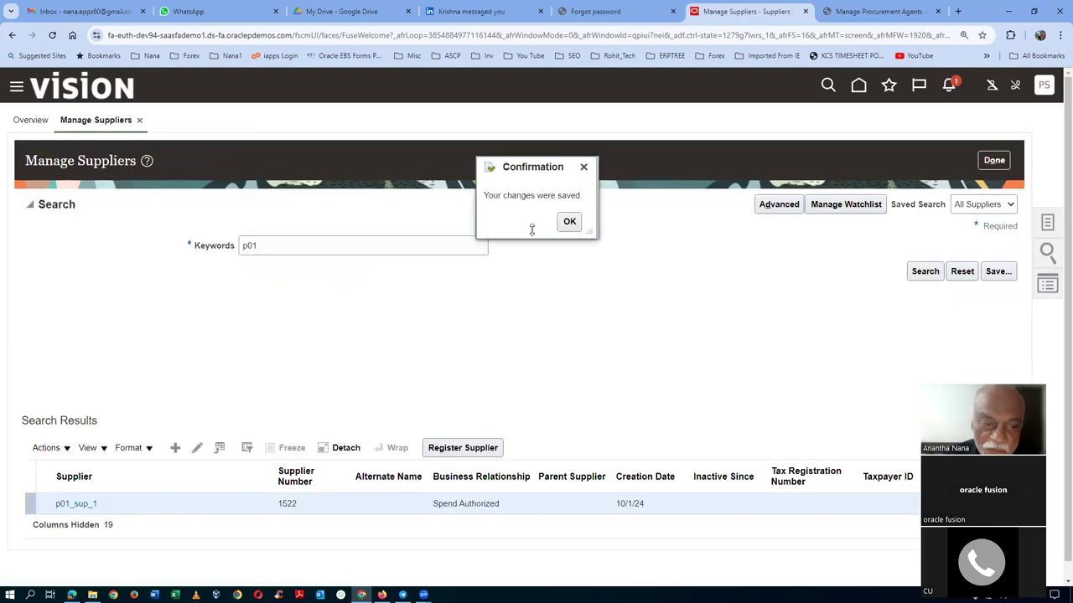
click(569, 222)
click(994, 160)
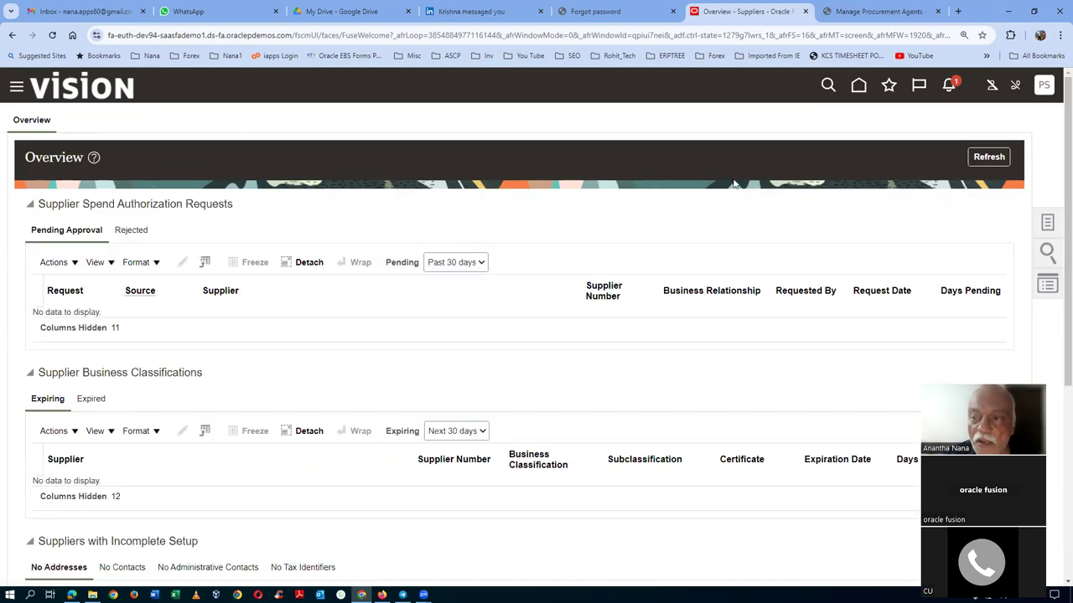
- From Home, open Product Management > Product Information Management and its item task list
click(858, 87)
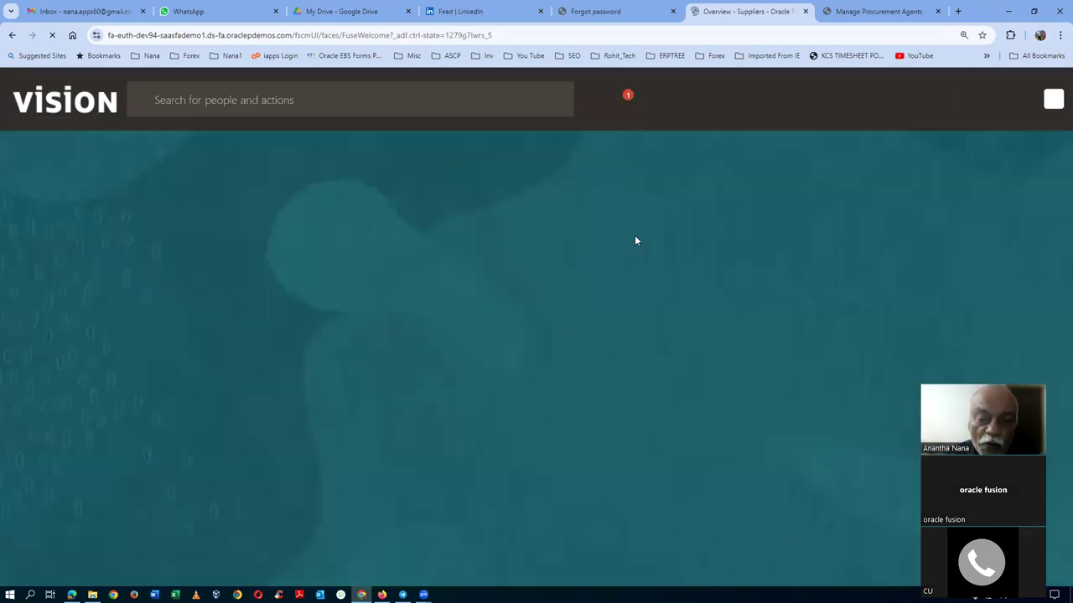
click(882, 232)
click(882, 232)
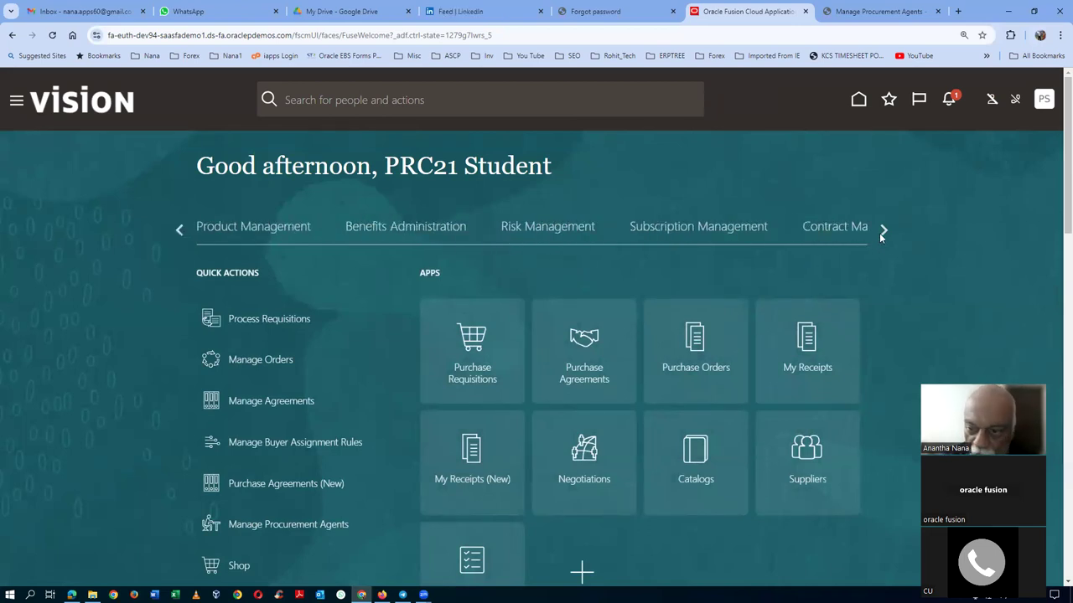
click(230, 238)
click(609, 503)
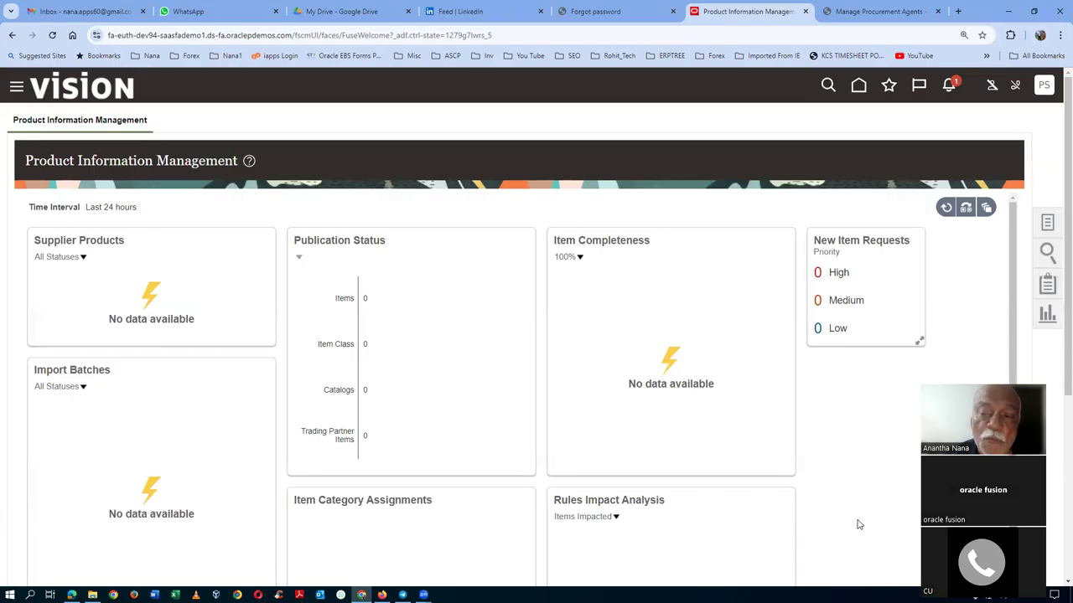
click(1043, 224)
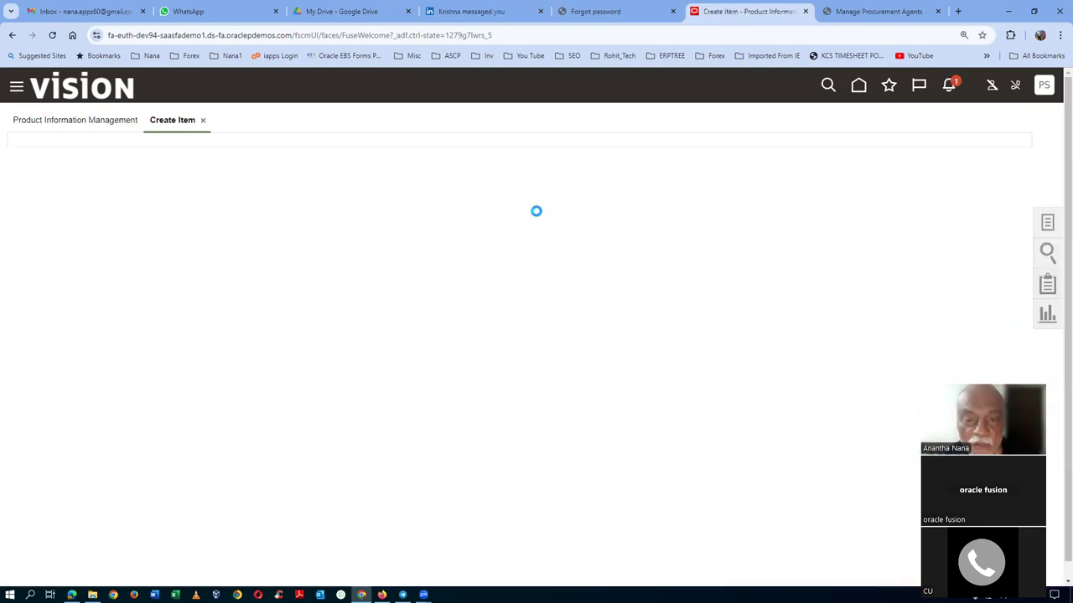
key(alt+Tab)
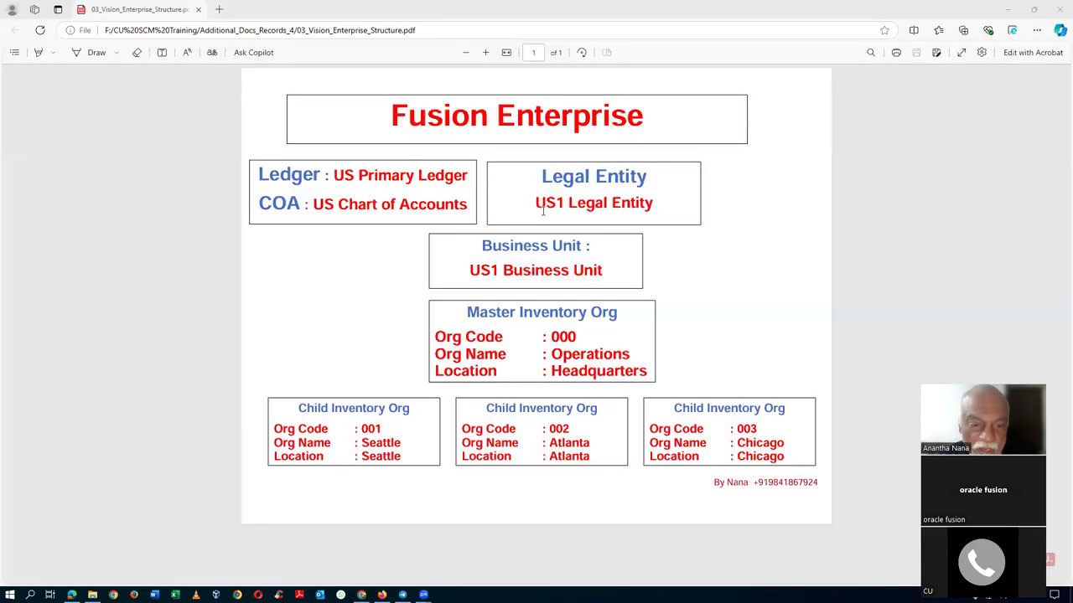
- Enter organization 000 Operations in the Create Item dialog and confirm to open the new item form
double_click(563, 336)
drag(361, 429, 383, 432)
key(alt+Tab)
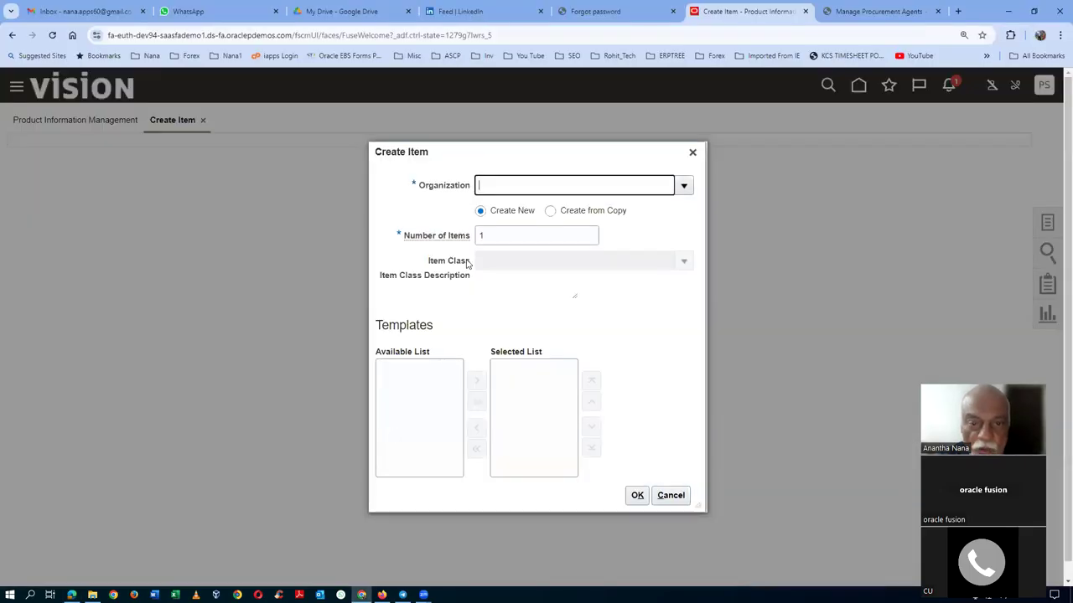
text(000)
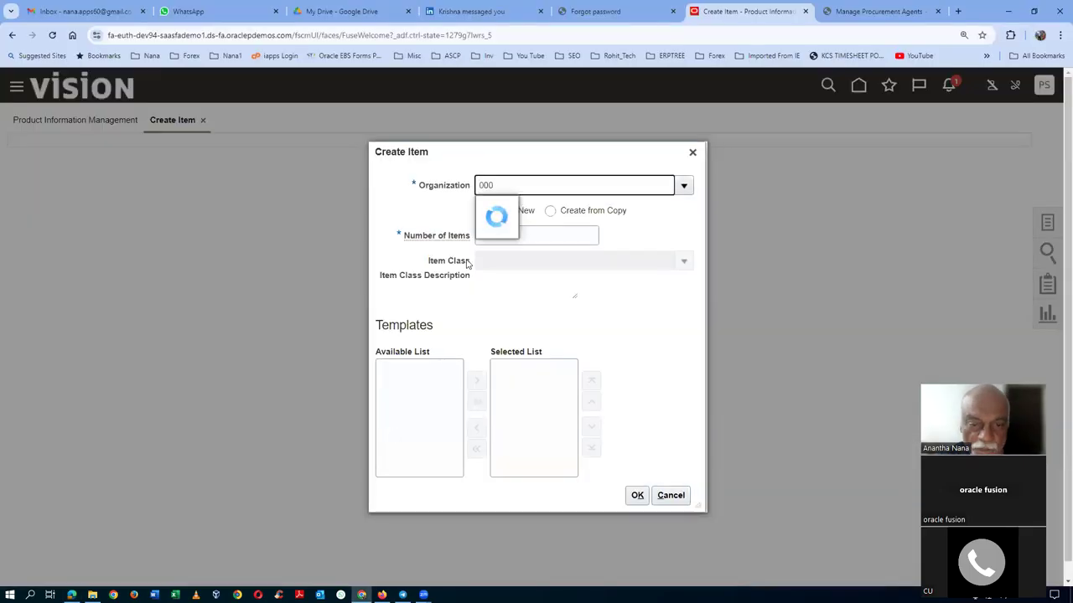
click(502, 215)
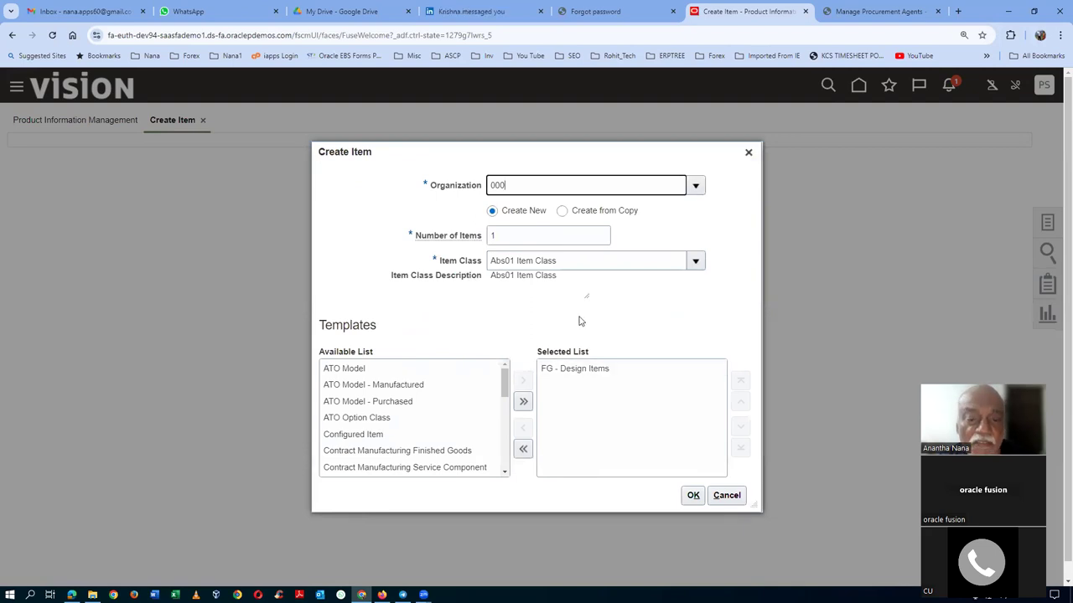
click(693, 495)
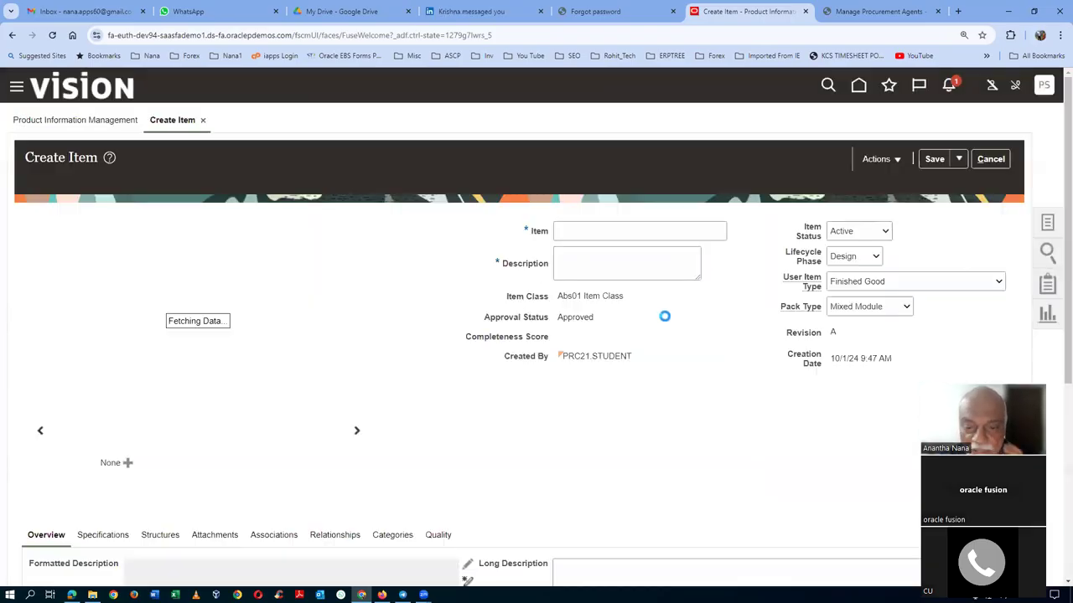
- Review the new item's Approved status and its Abs01 item class
mouse_move(559, 316)
mouse_down()
mouse_move(591, 320)
mouse_move(587, 337)
mouse_move(578, 325)
mouse_up()
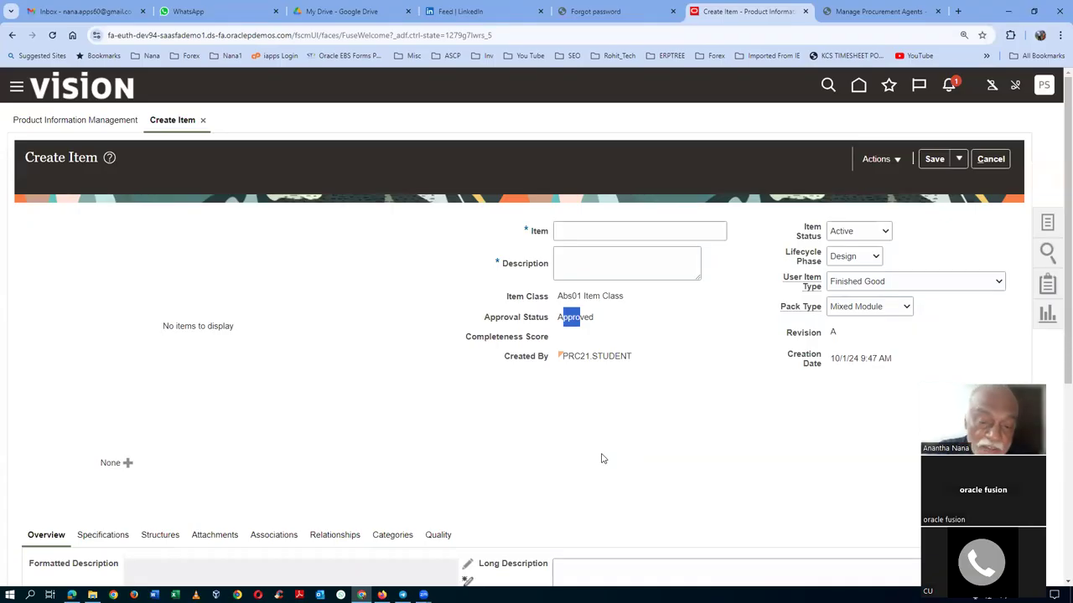
click(636, 424)
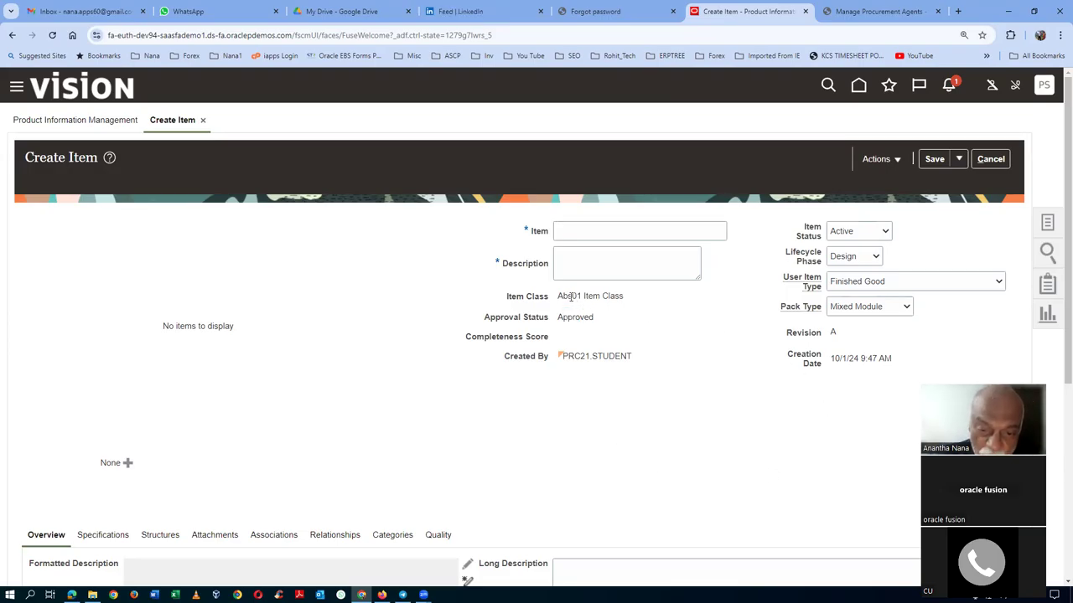
drag(564, 296, 616, 310)
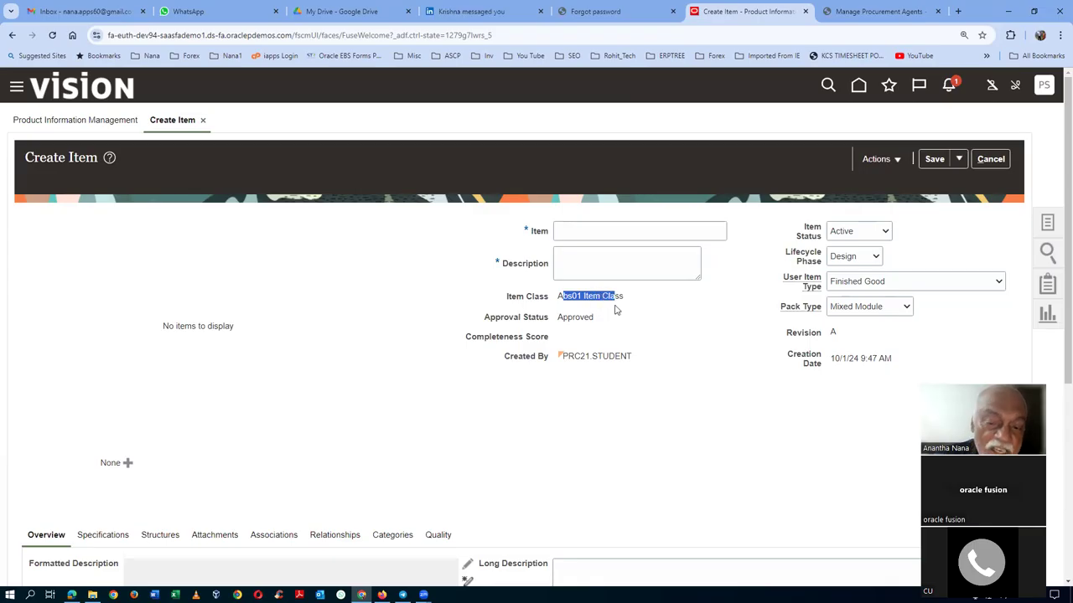
- Enter p0101_first_item as the item name and paste the same text into Description
click(572, 235)
text(p0101_)
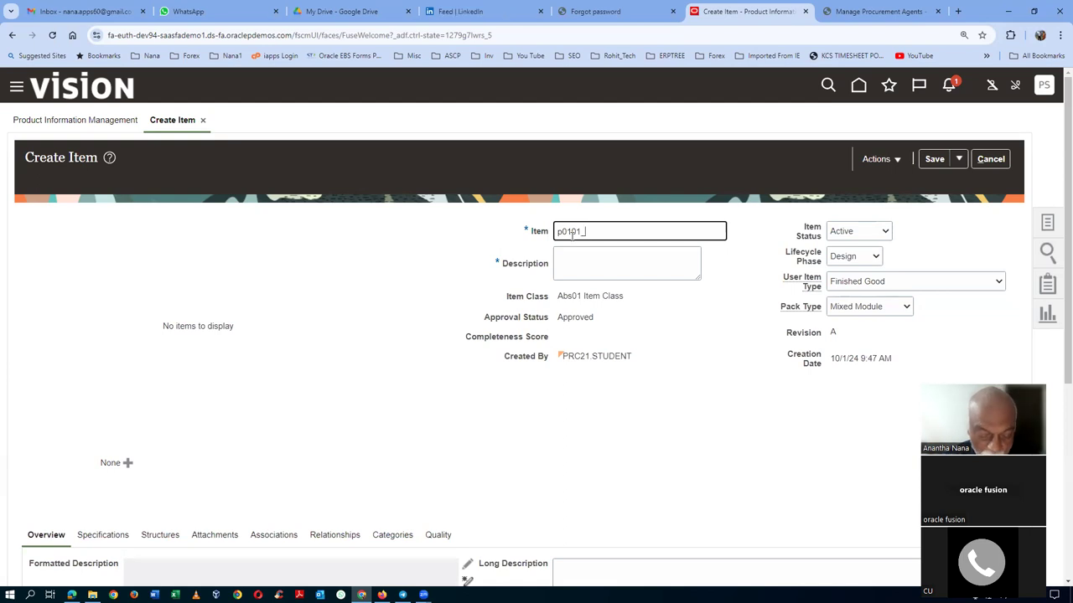
text(first_item)
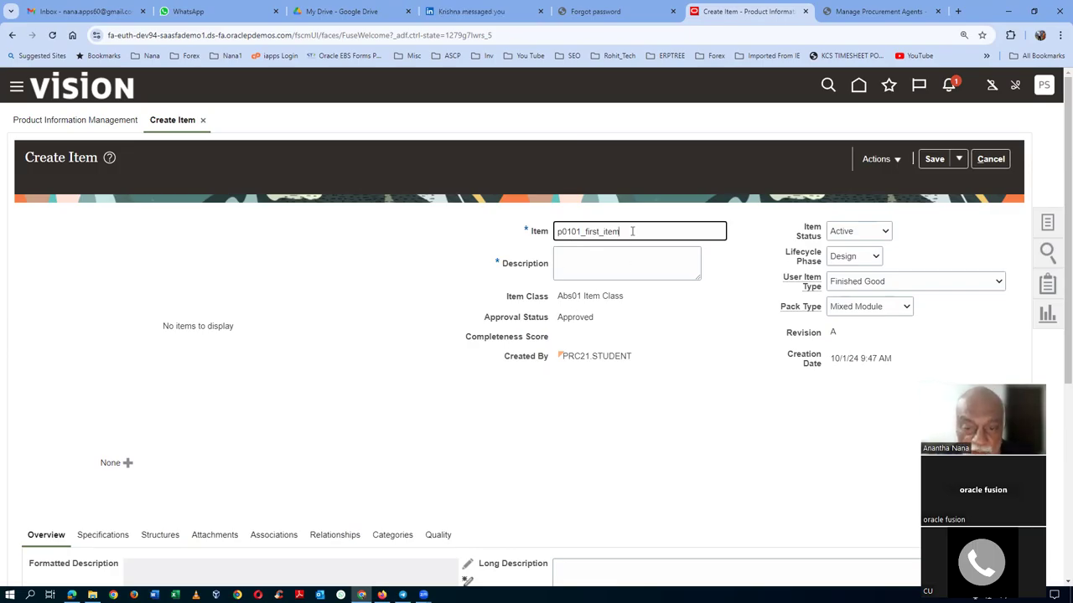
drag(630, 234, 447, 244)
key(ctrl+c)
click(583, 260)
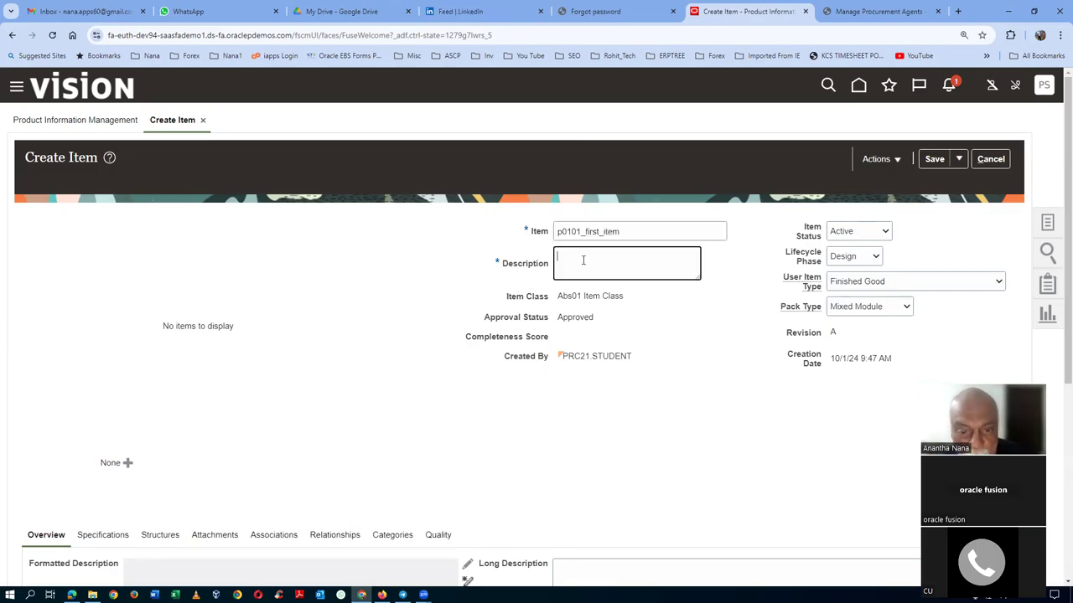
key(ctrl+v)
scroll(401, 327, down, 2)
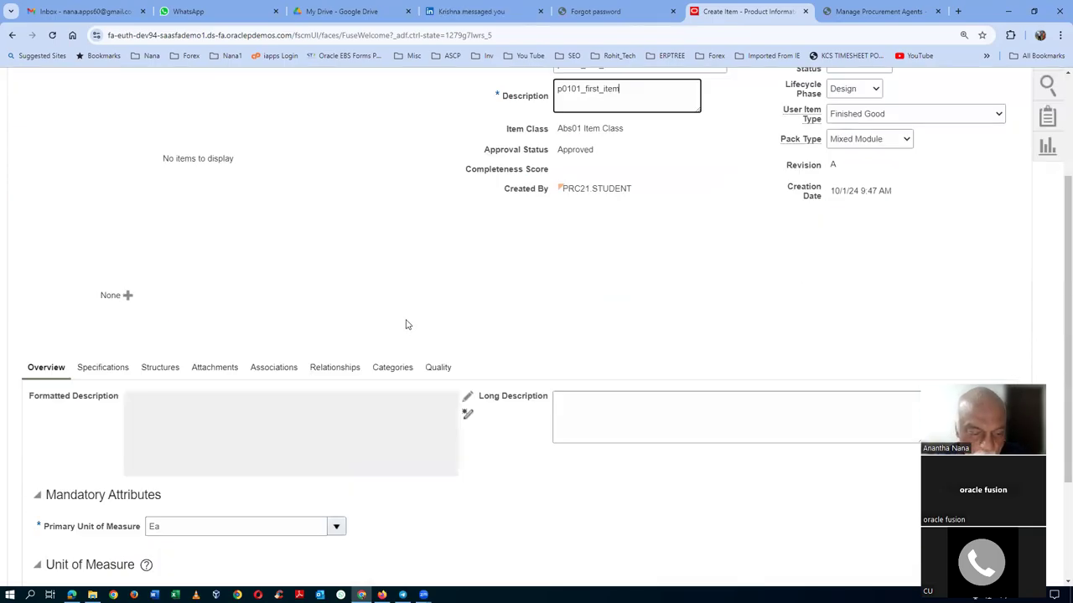
click(25, 345)
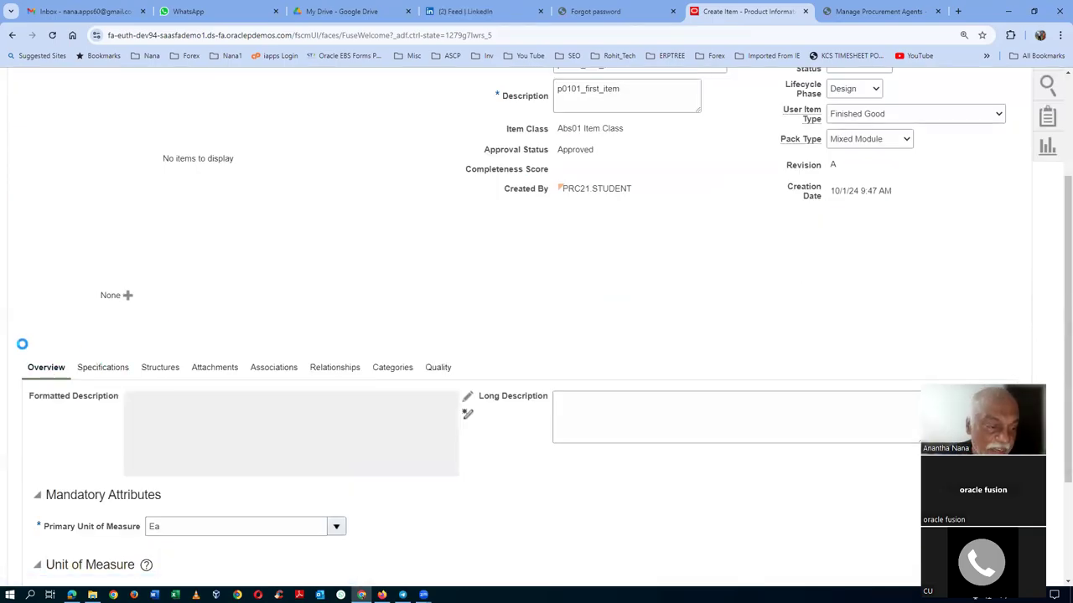
- Set the item's Purchase Price to 10 in the purchasing specifications
click(79, 365)
scroll(75, 364, down, 2)
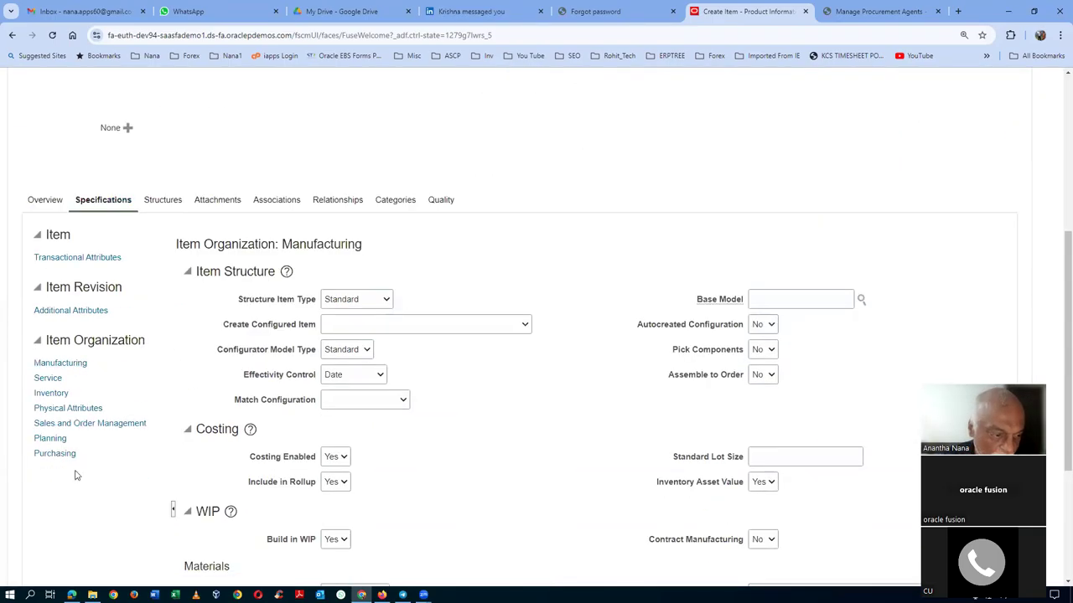
click(67, 453)
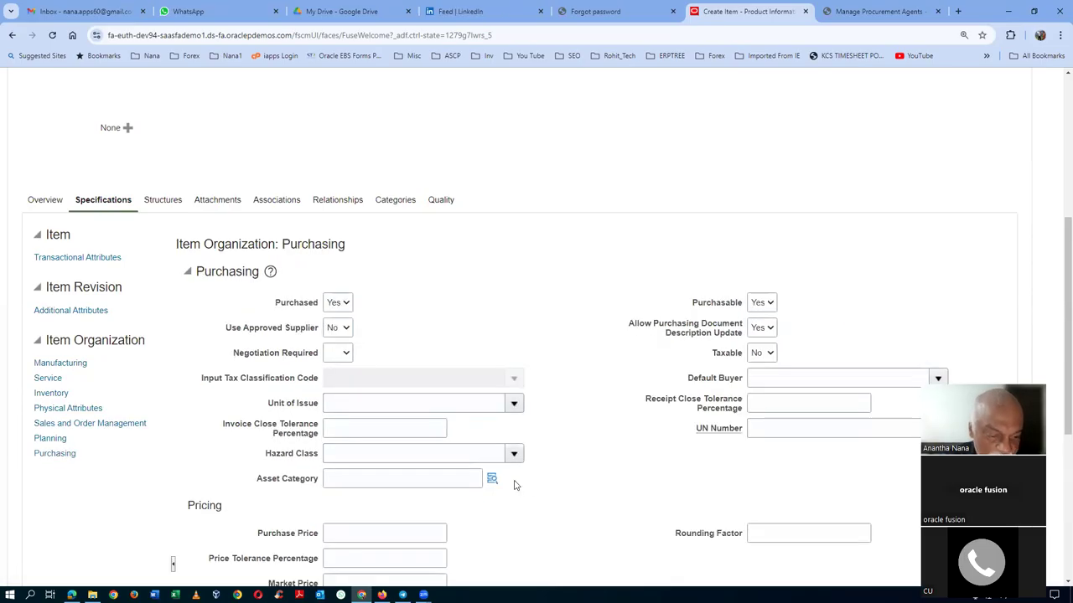
click(379, 530)
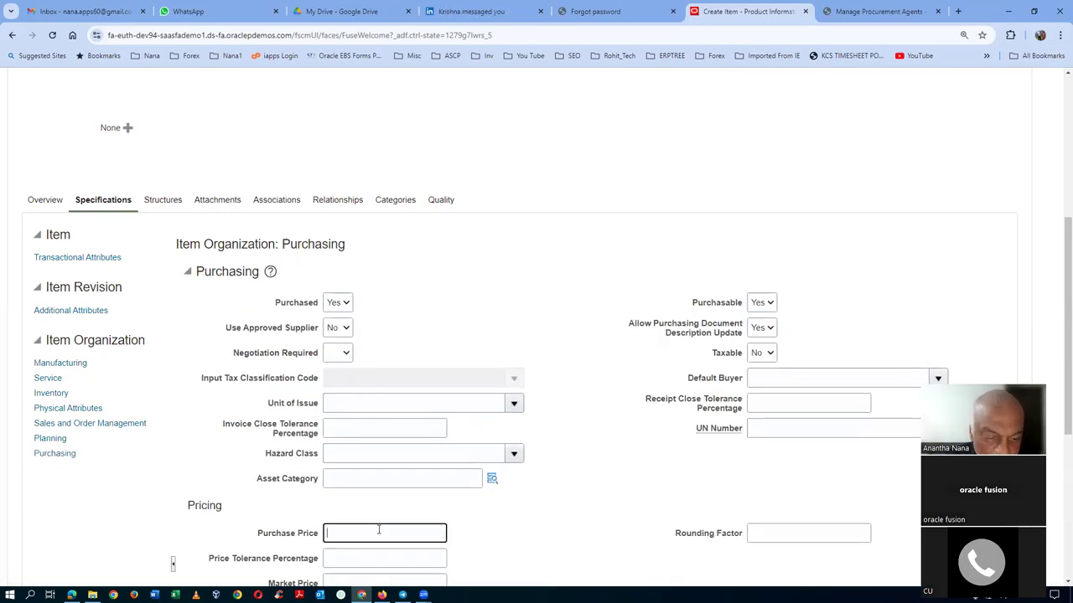
text(10)
key(Tab)
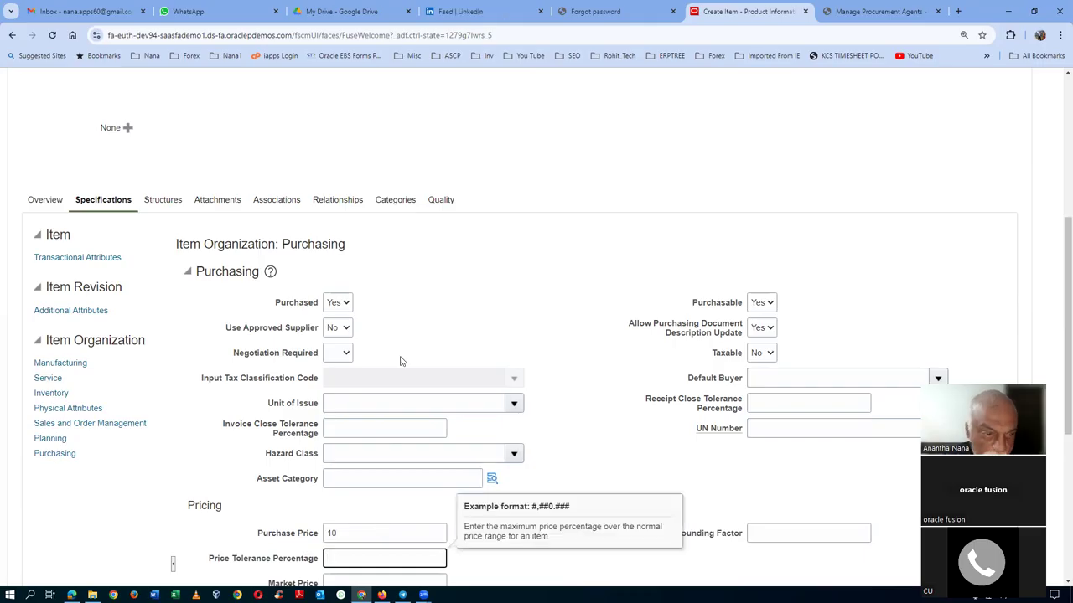
- Associate the item with organization 001 Seattle as well
click(285, 204)
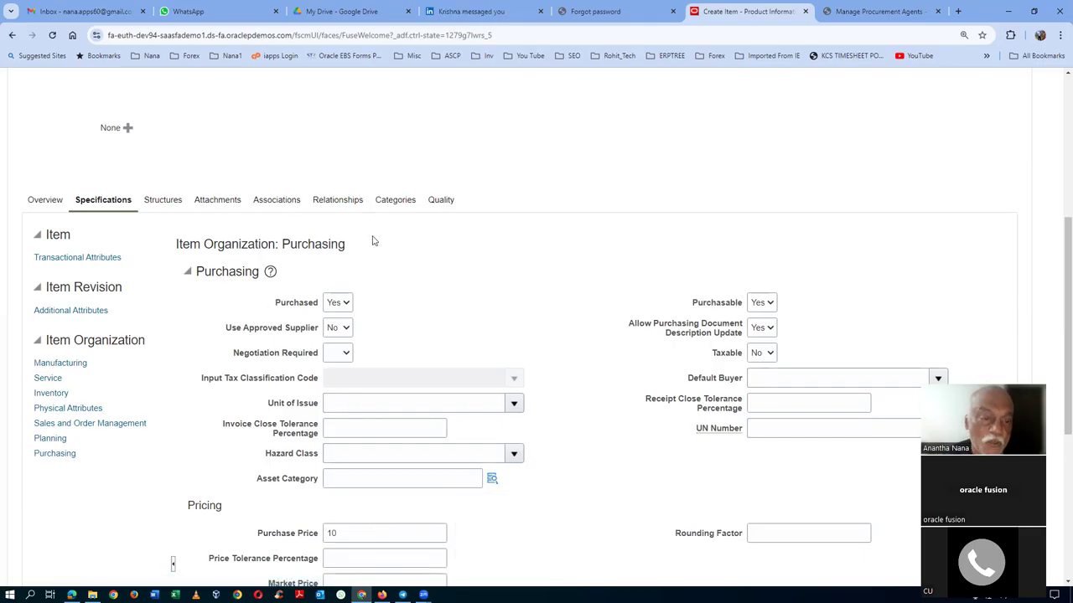
click(47, 453)
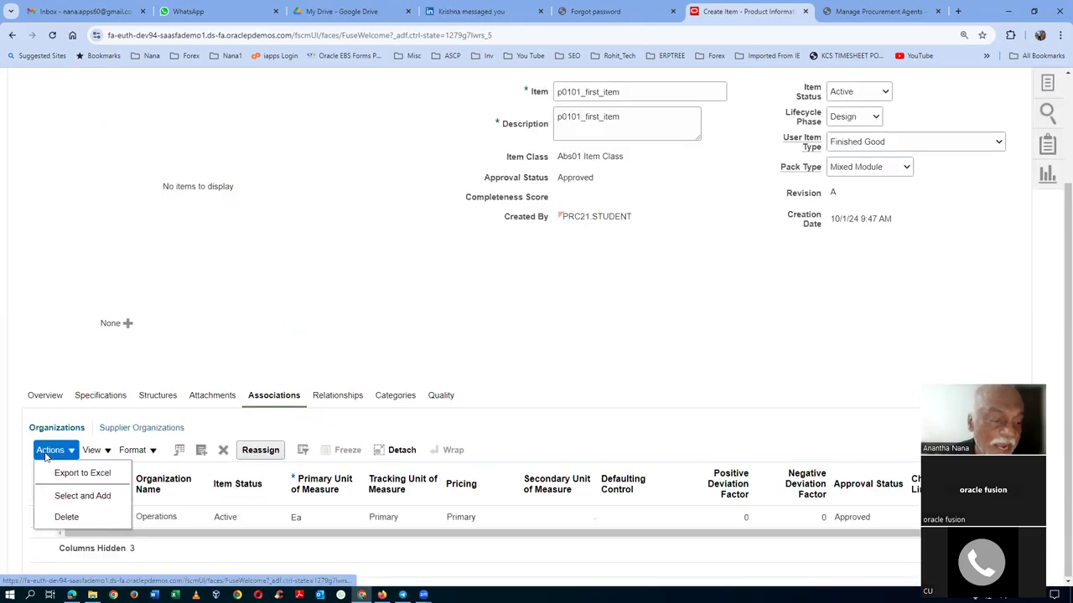
click(76, 496)
click(582, 212)
text(001)
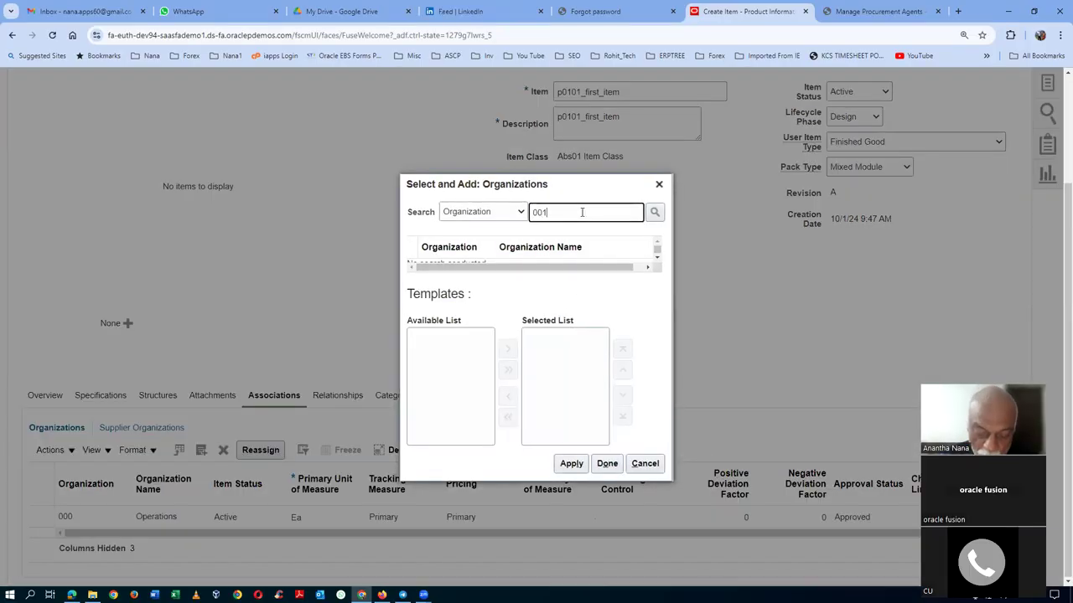
key(Return)
click(411, 259)
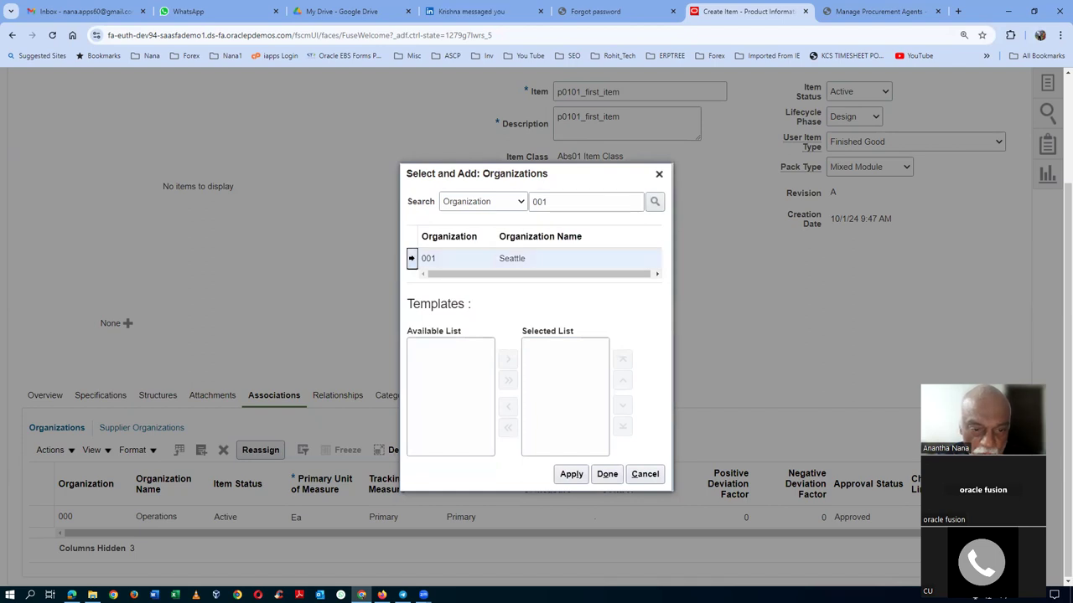
click(571, 468)
click(682, 476)
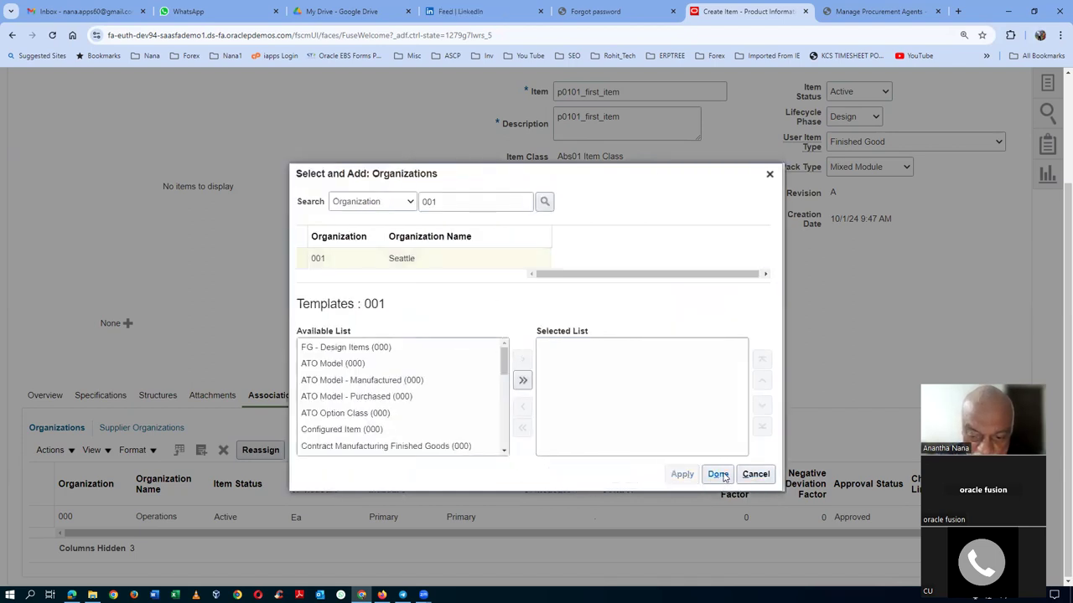
click(717, 474)
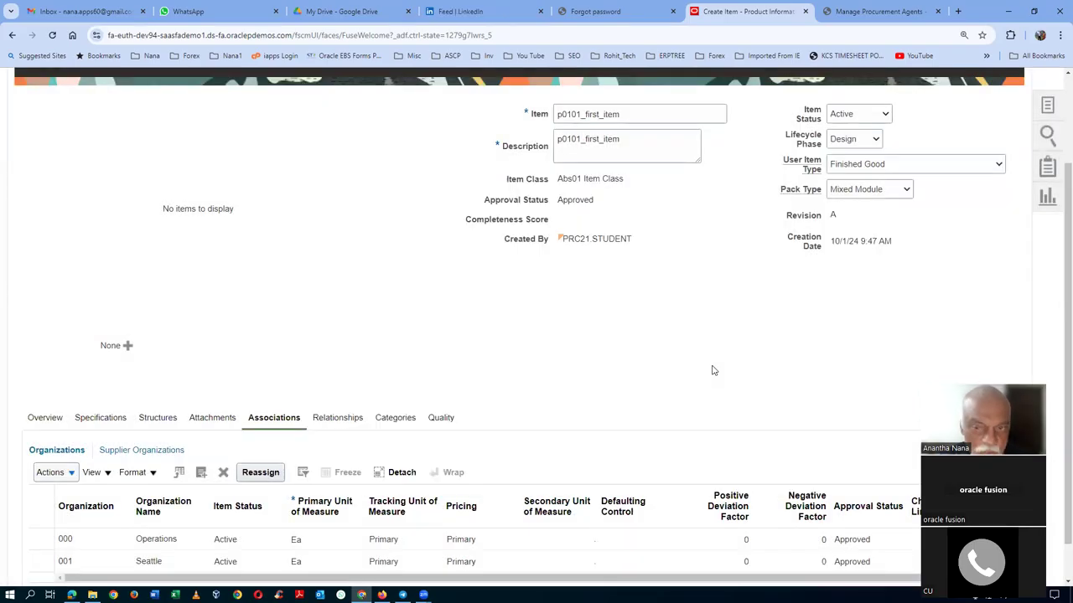
scroll(711, 370, up, 2)
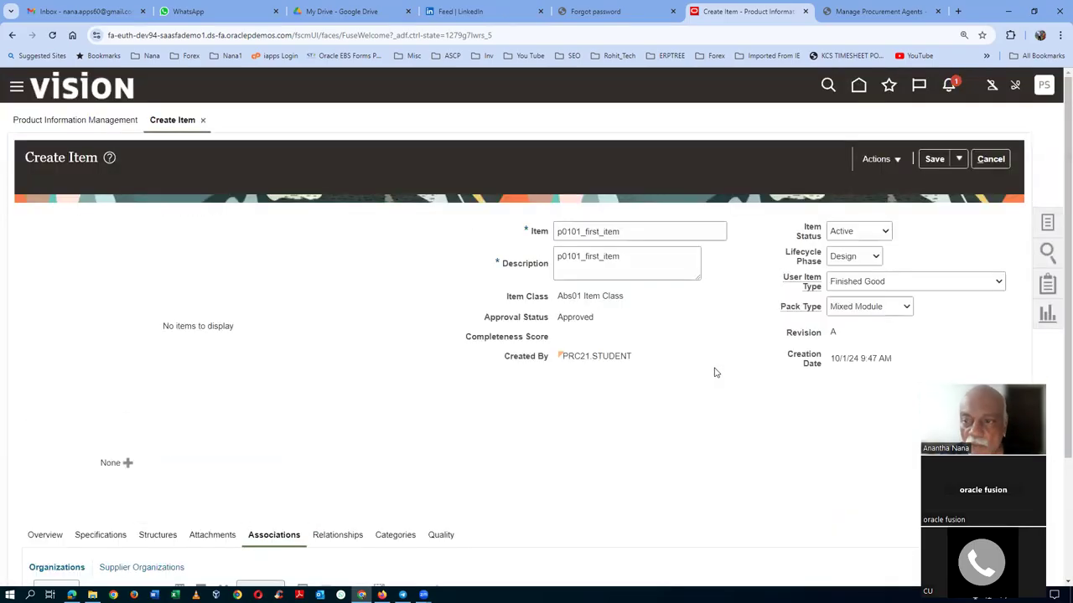
- Save and close item p0101_first_item, then show the Procurement apps on the home page
click(961, 163)
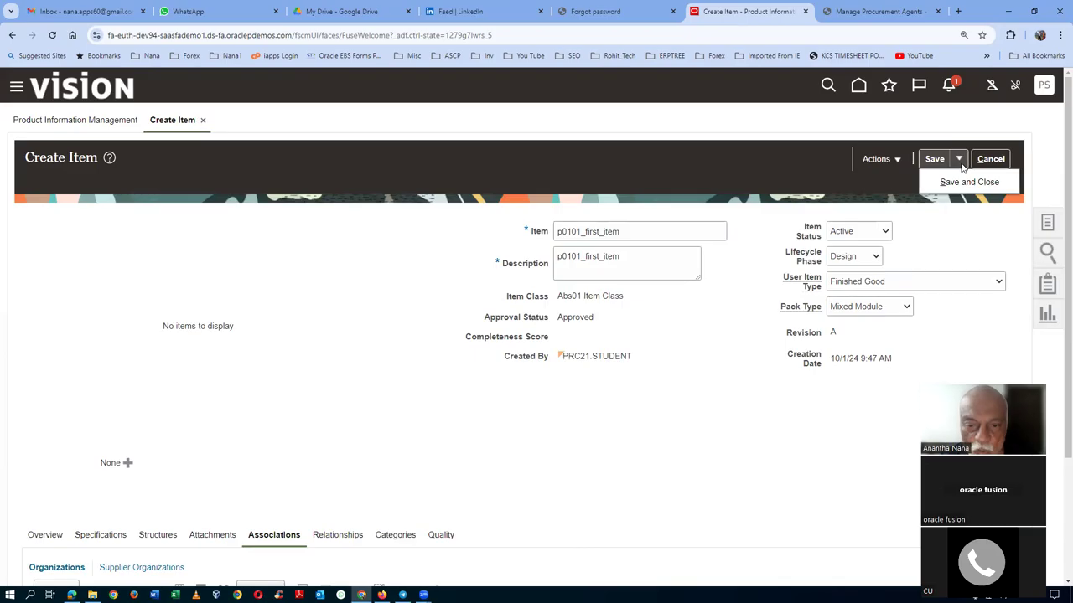
click(966, 183)
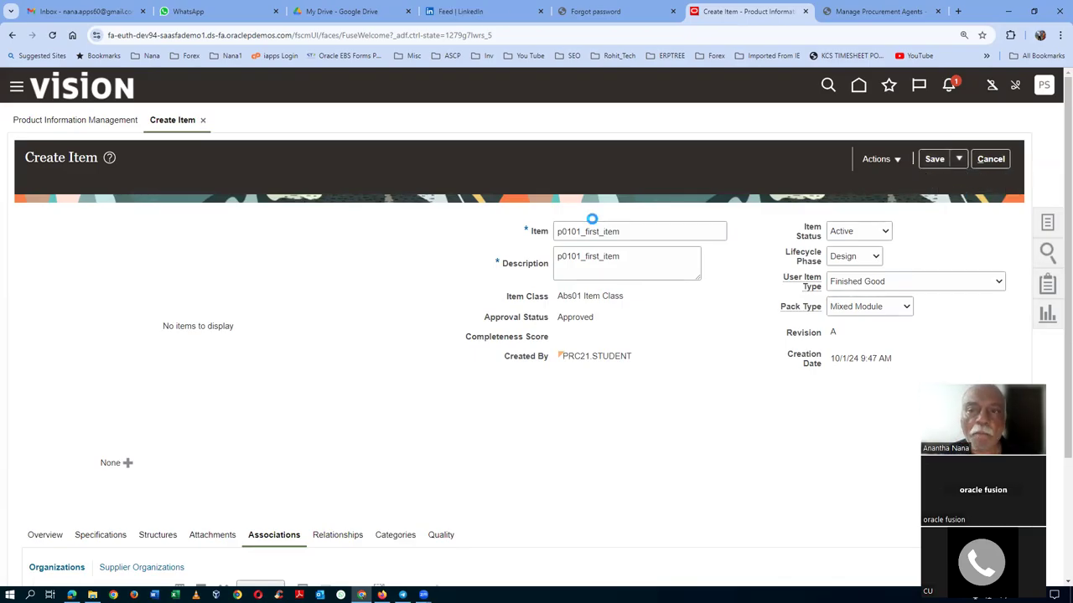
scroll(42, 481, down, 2)
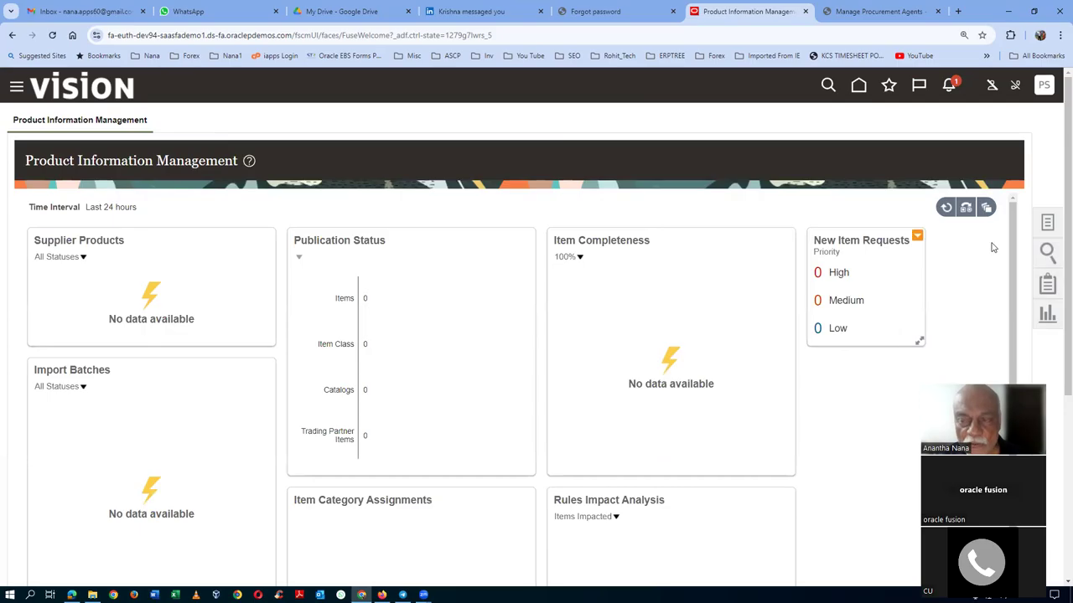
click(858, 85)
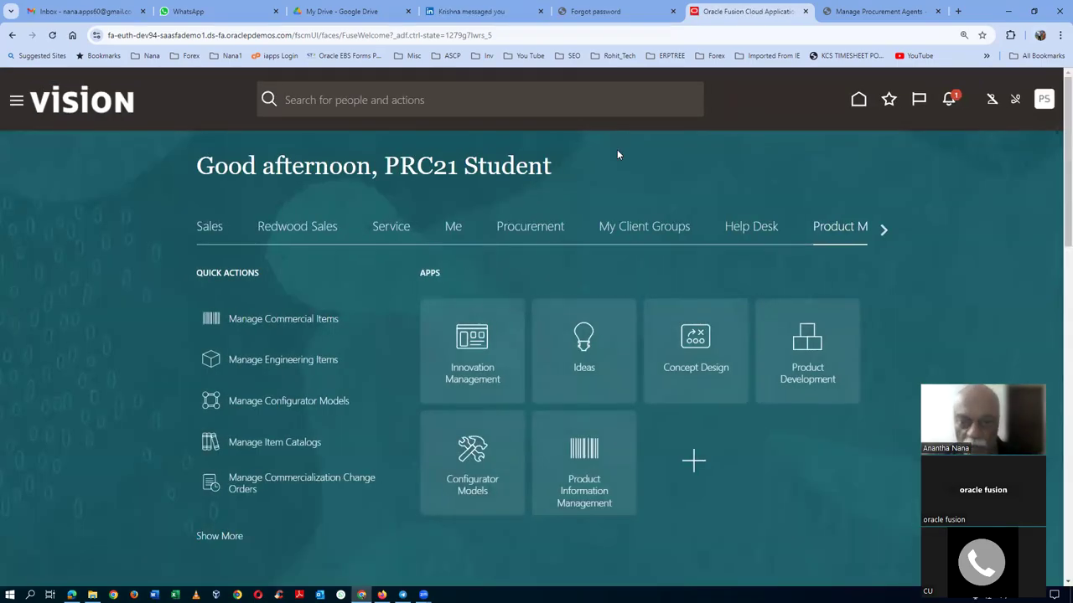
click(541, 233)
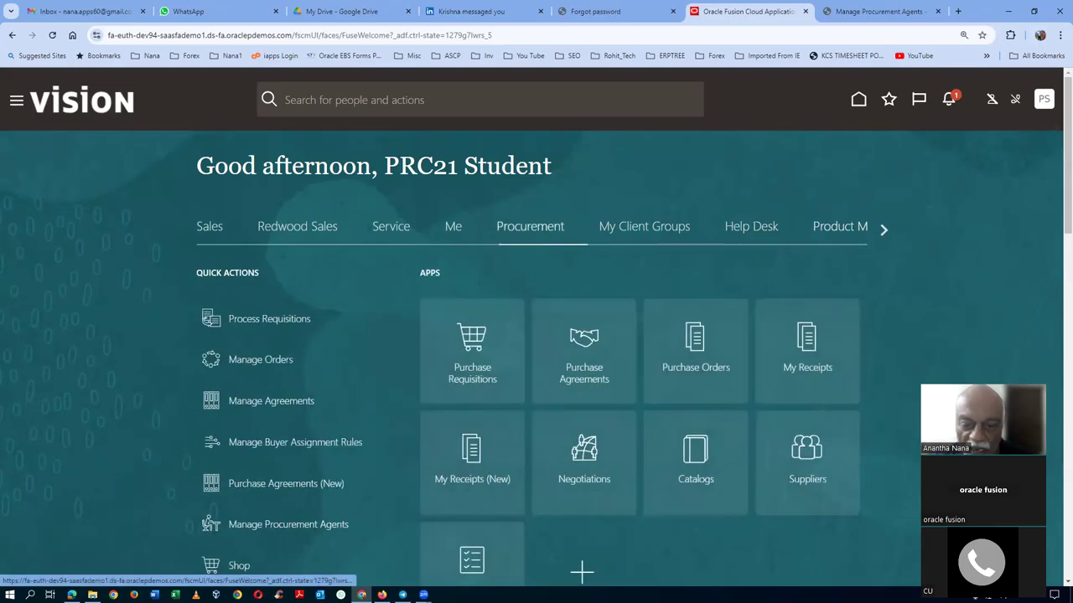
- From the Purchase Orders work area, create an order and view the Style dropdown options
click(698, 383)
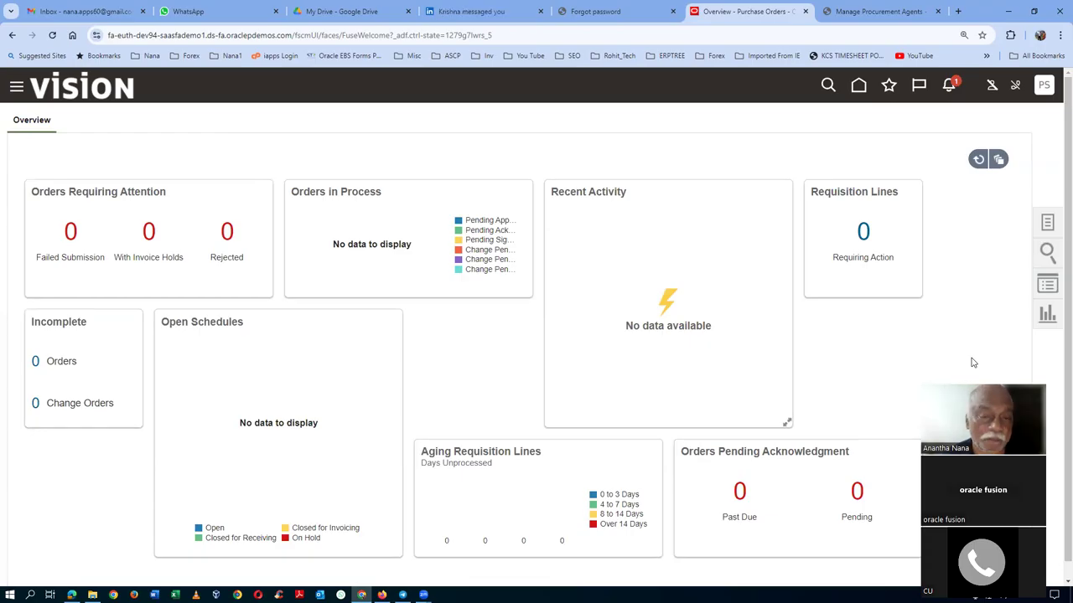
click(1047, 223)
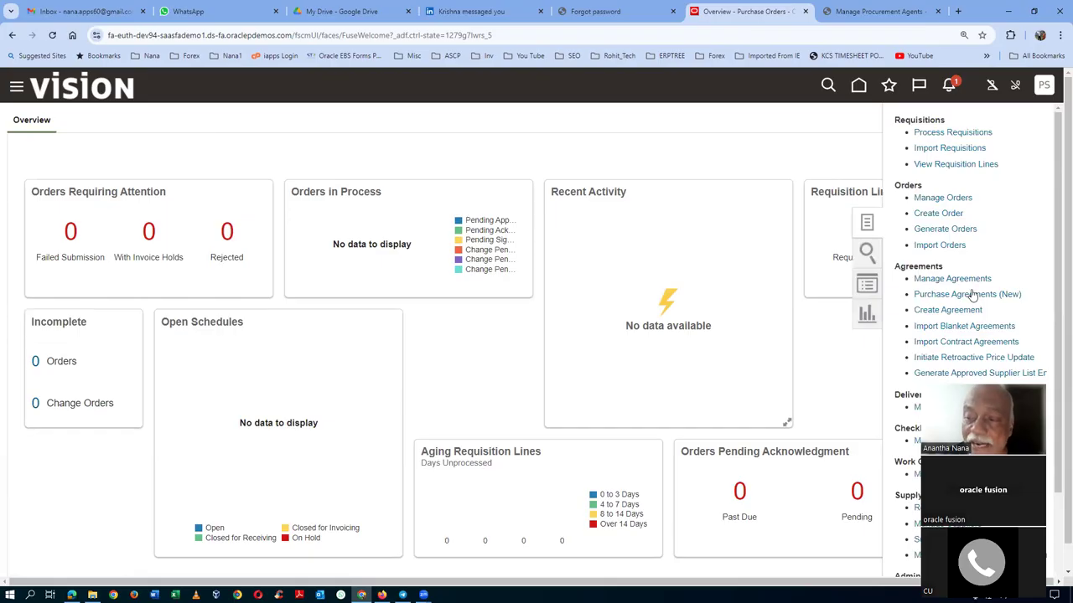
click(940, 216)
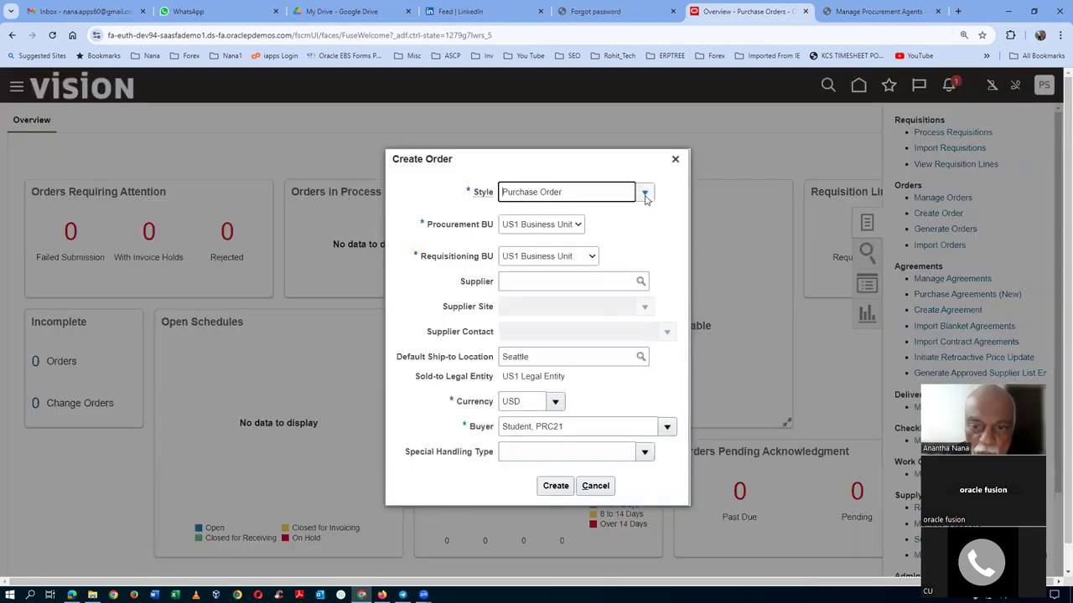
click(645, 195)
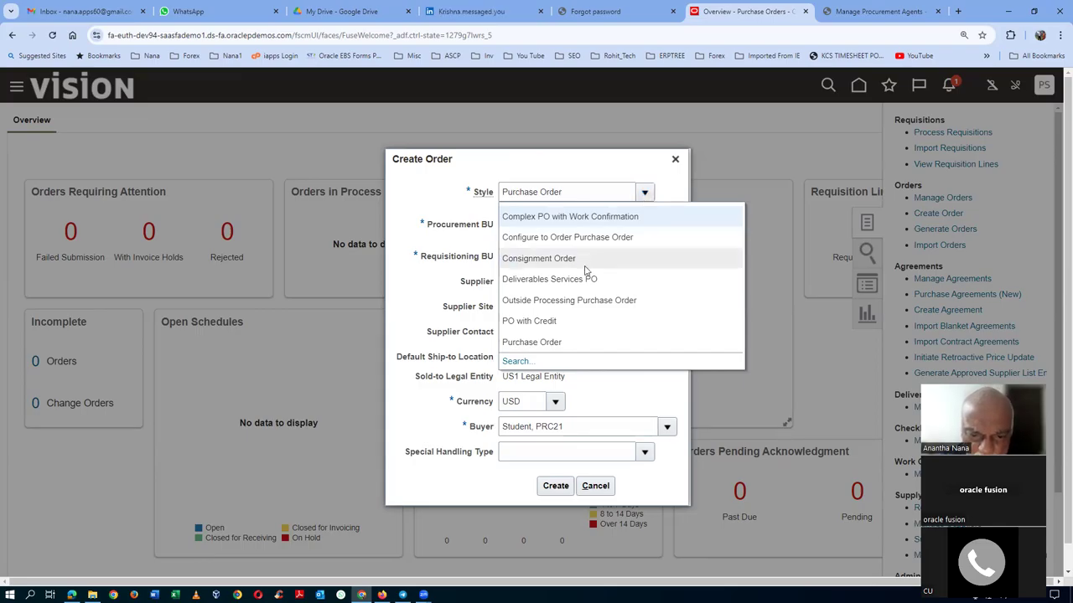
scroll(576, 343, down, 1)
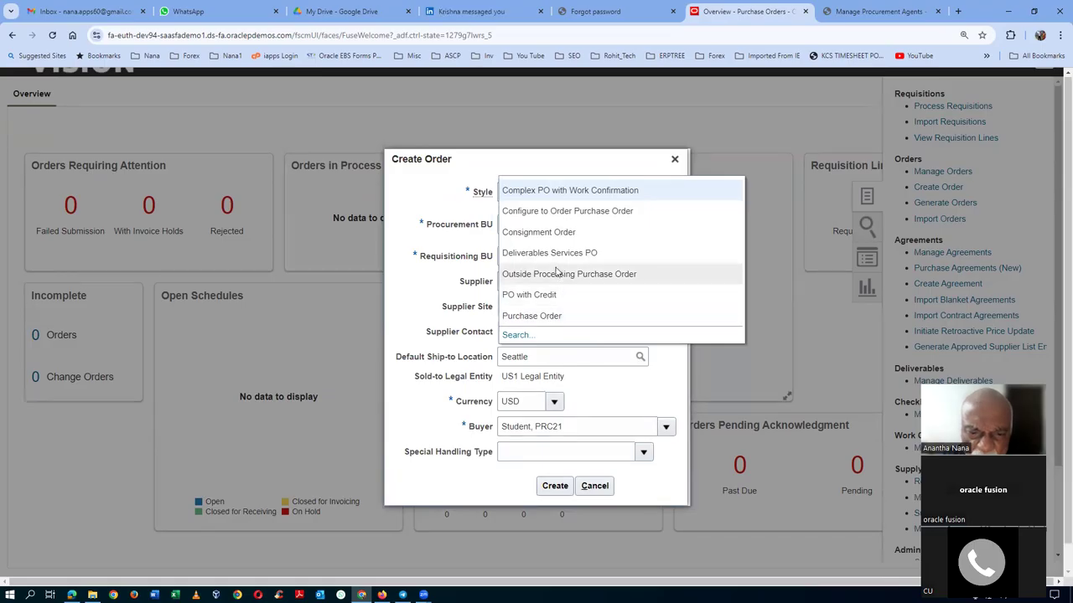
scroll(555, 270, up, 1)
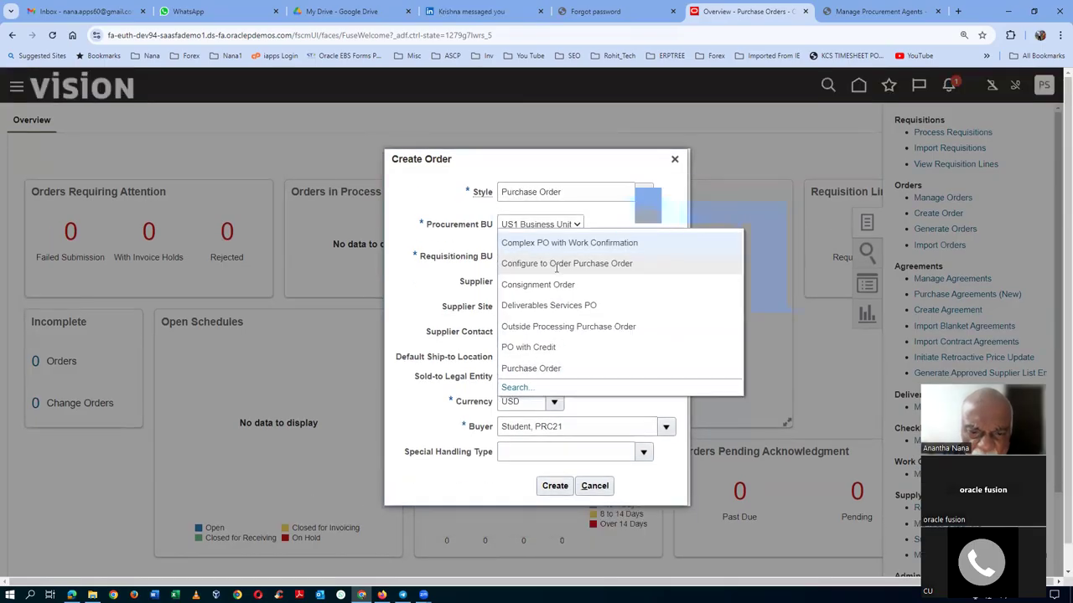
click(513, 387)
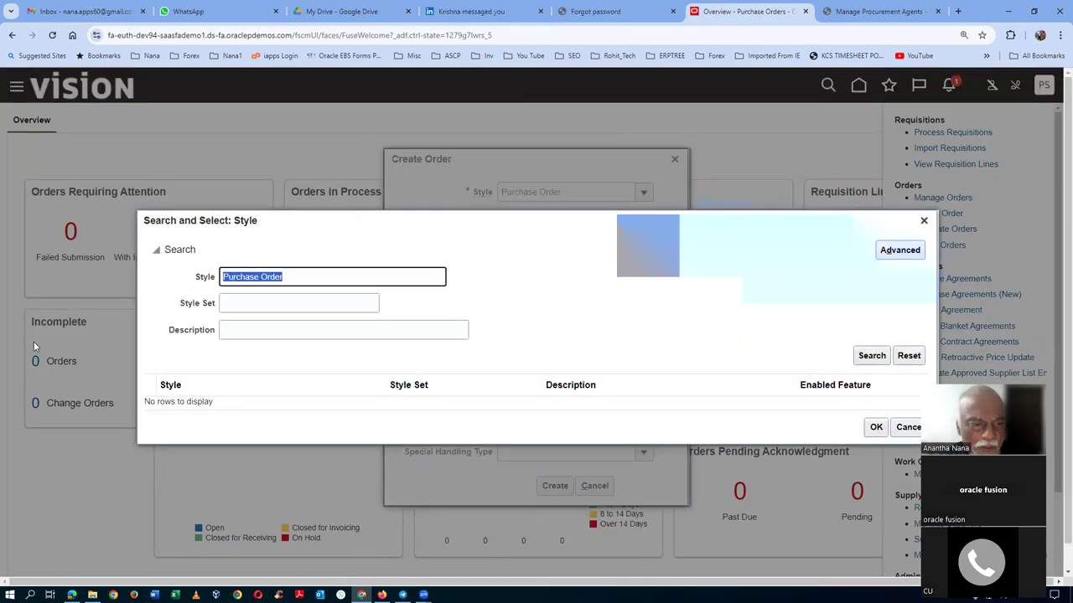
text(Con)
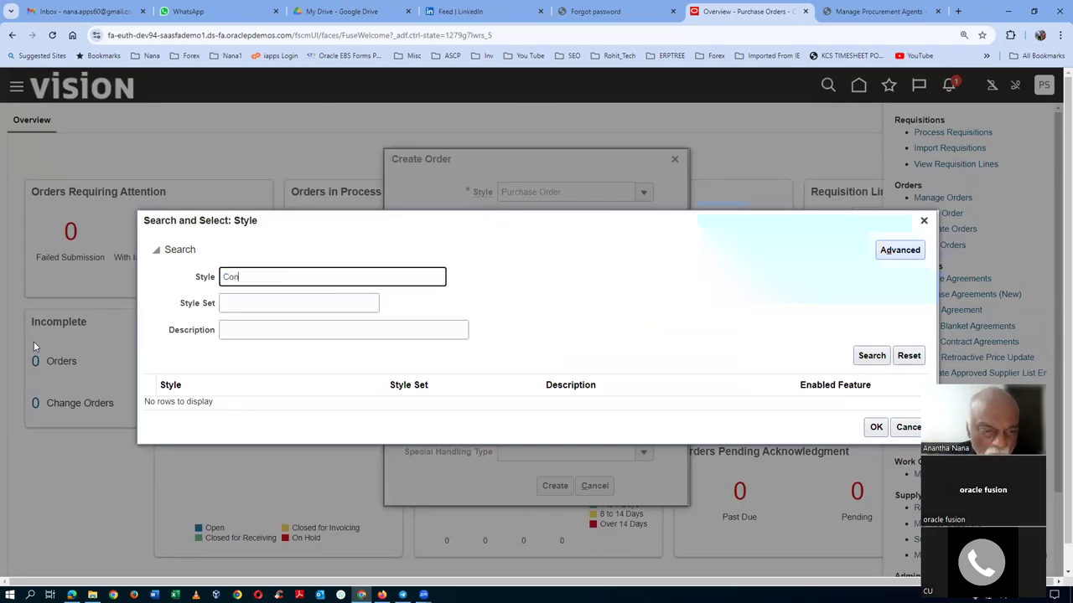
click(597, 352)
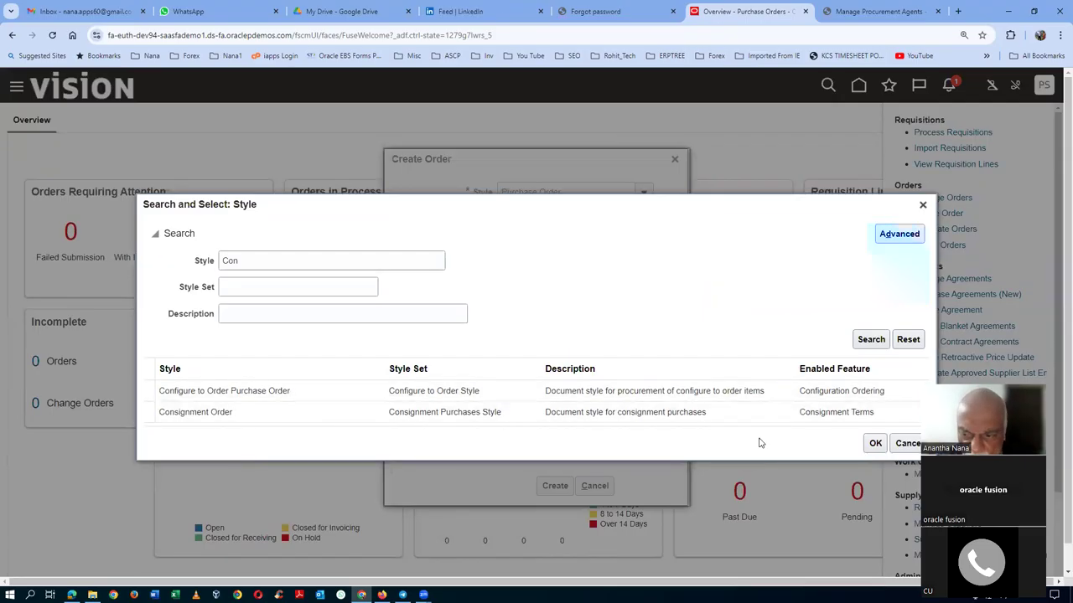
click(903, 449)
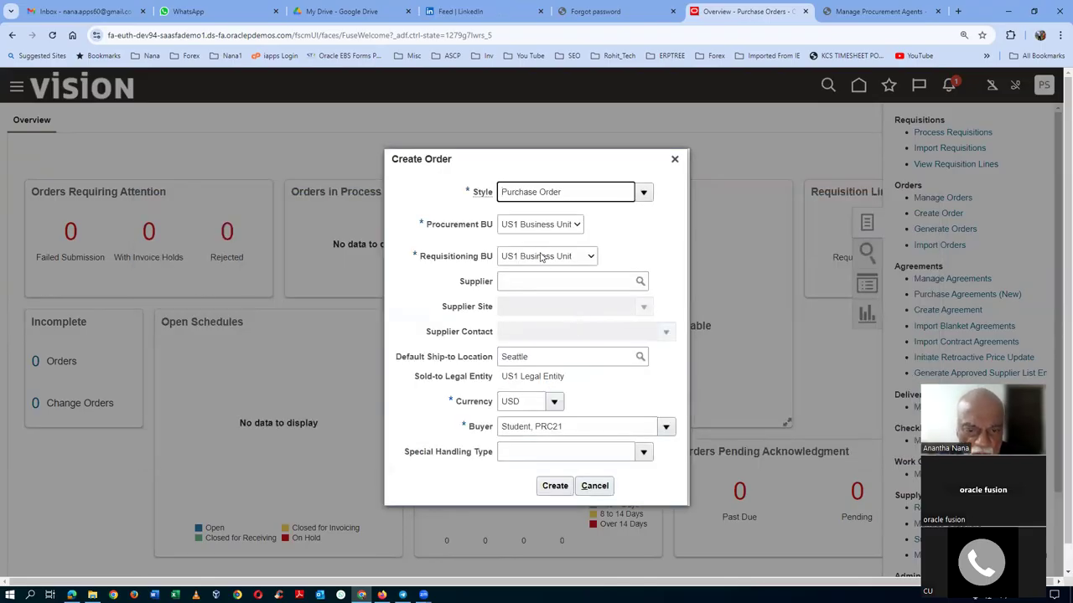
click(642, 192)
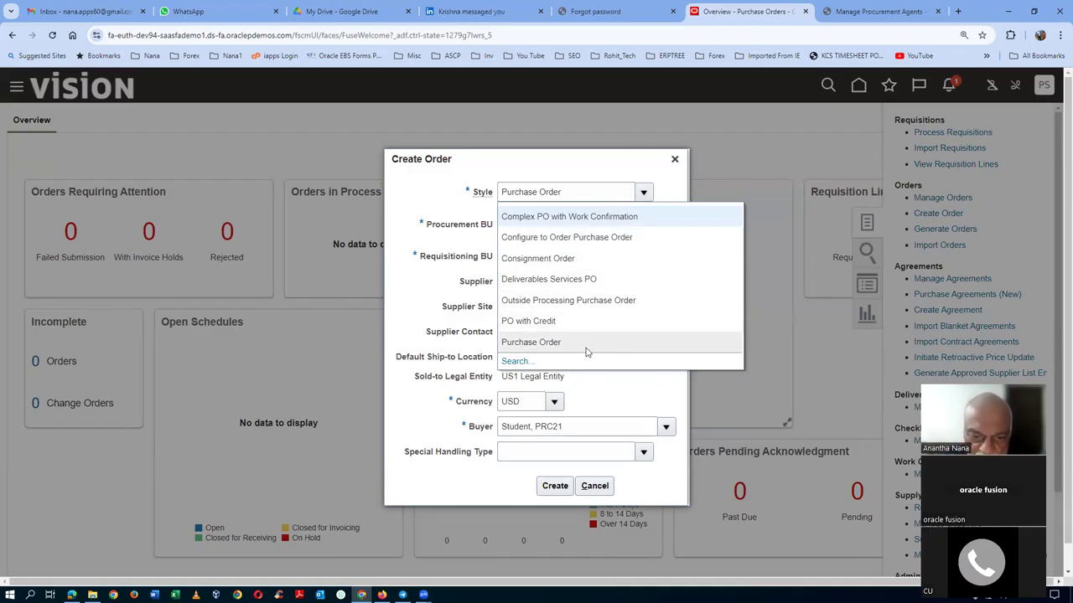
- Search styles with Style, Style Set and Description all 'Is not blank', then cancel both dialogs
click(432, 208)
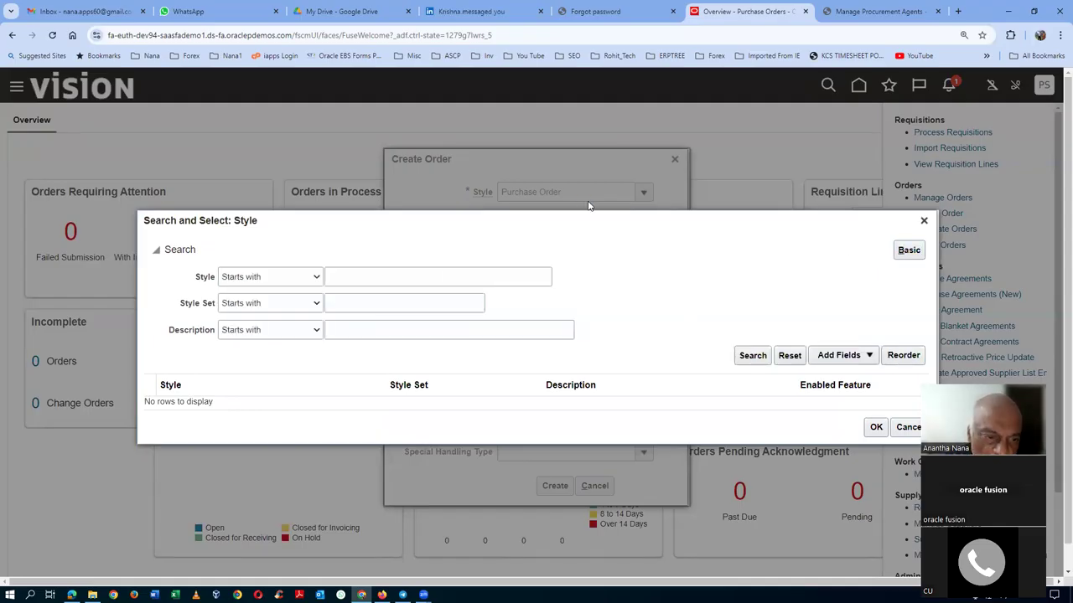
click(256, 283)
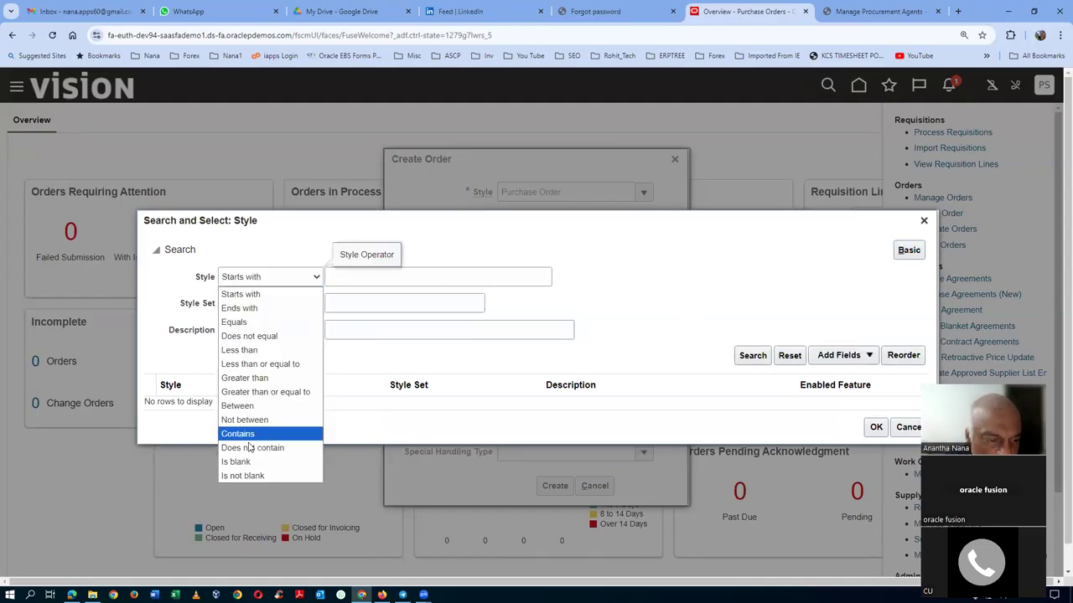
click(245, 477)
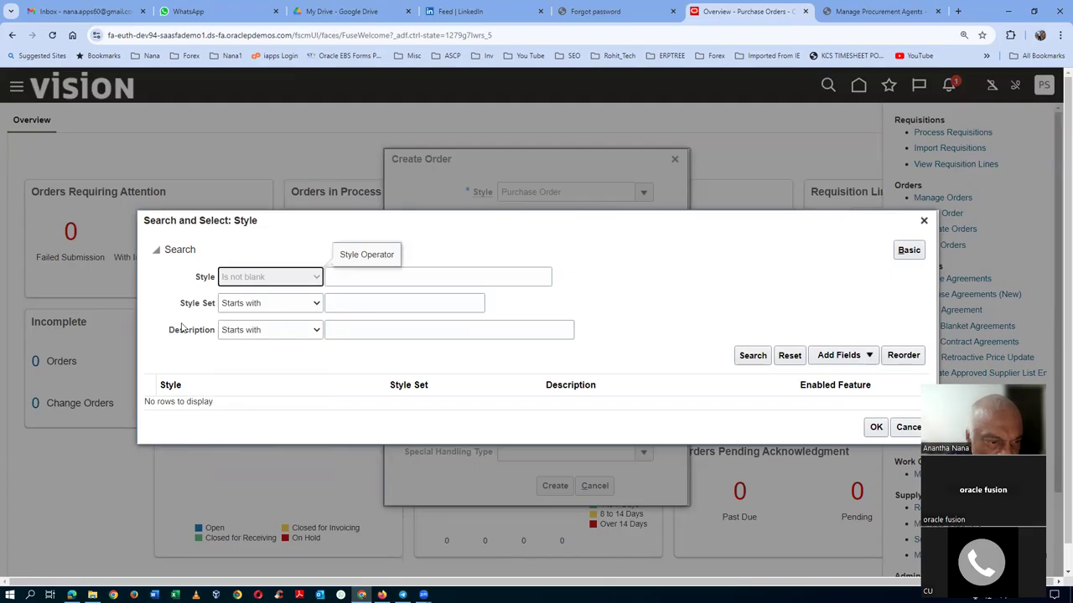
click(252, 305)
click(249, 503)
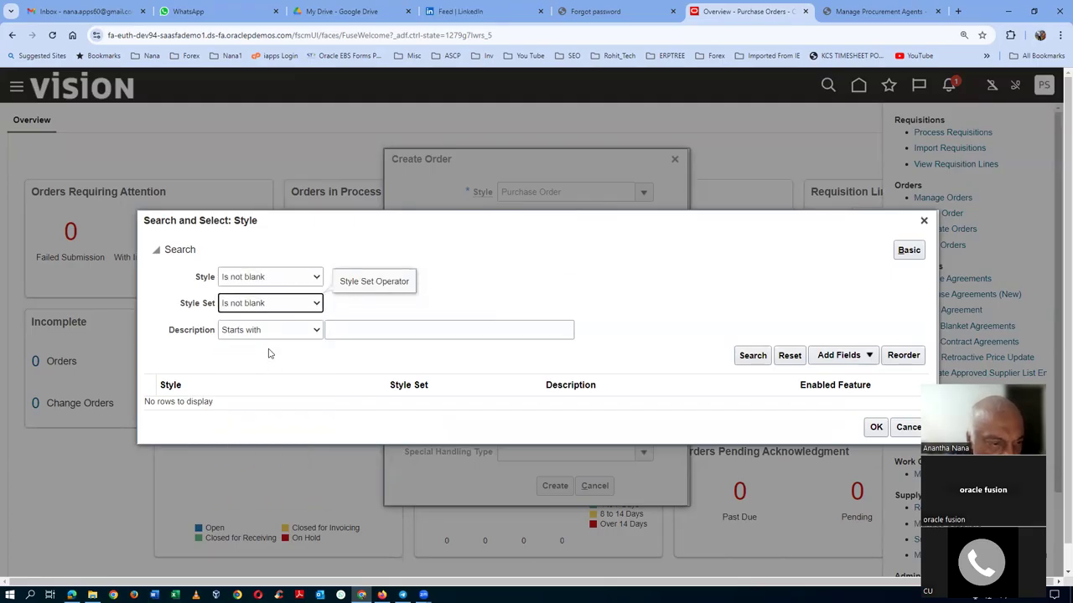
click(268, 331)
click(264, 528)
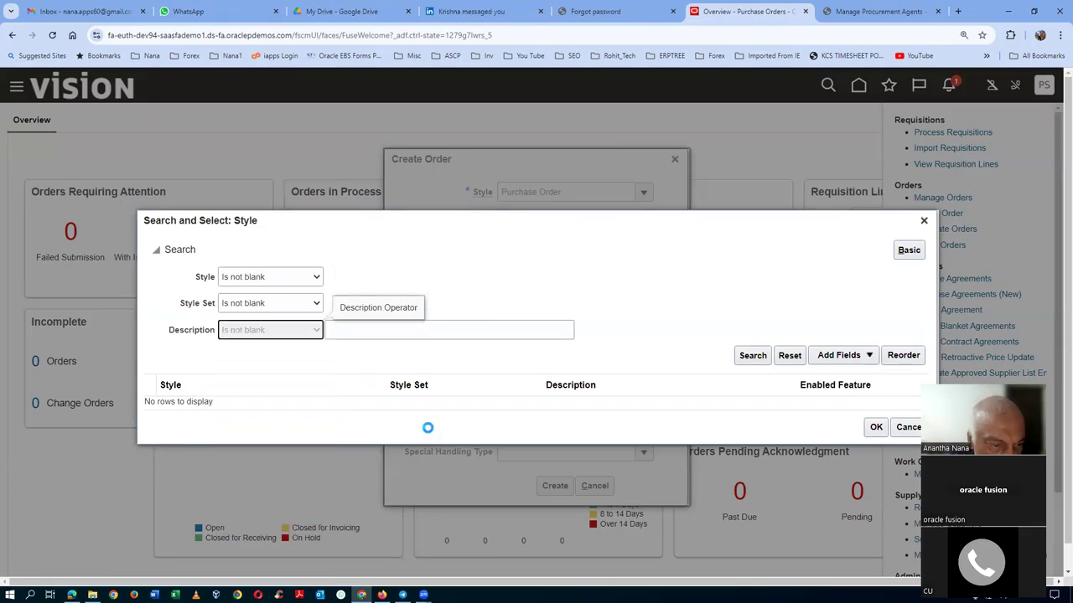
click(756, 355)
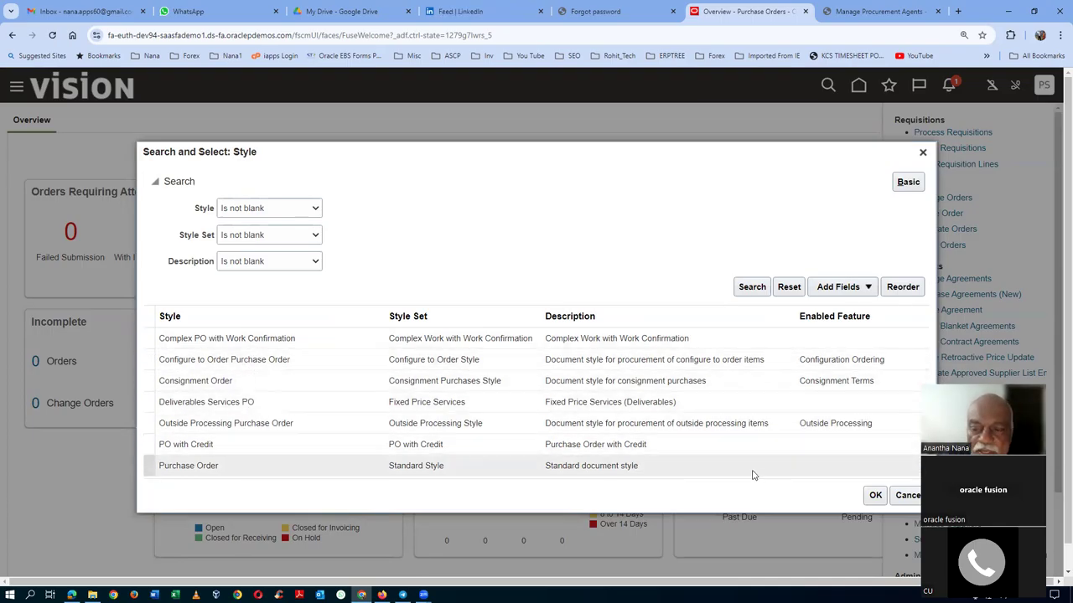
click(906, 498)
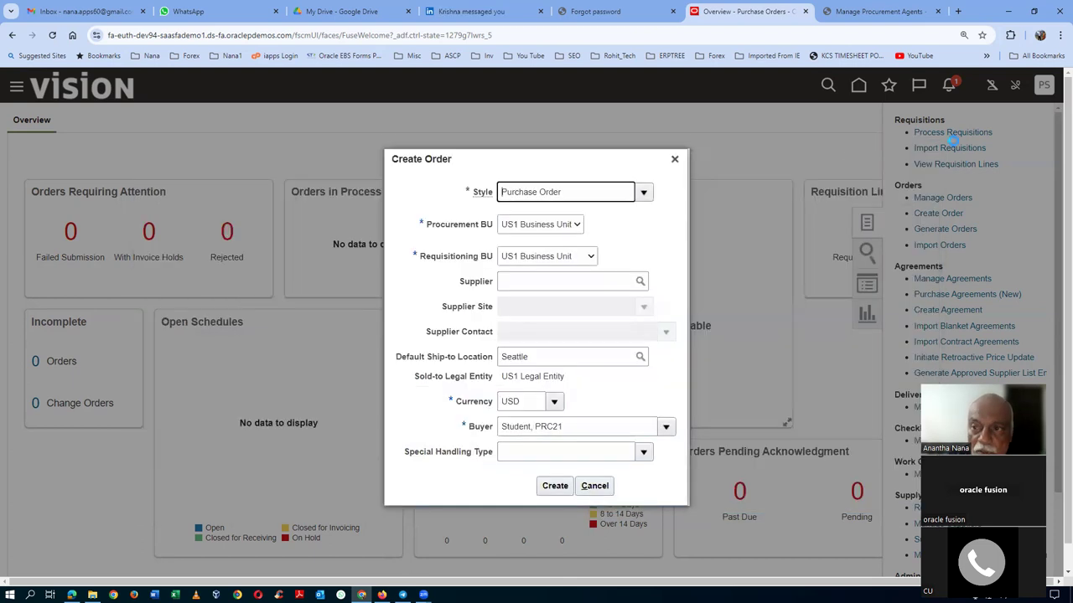
click(595, 486)
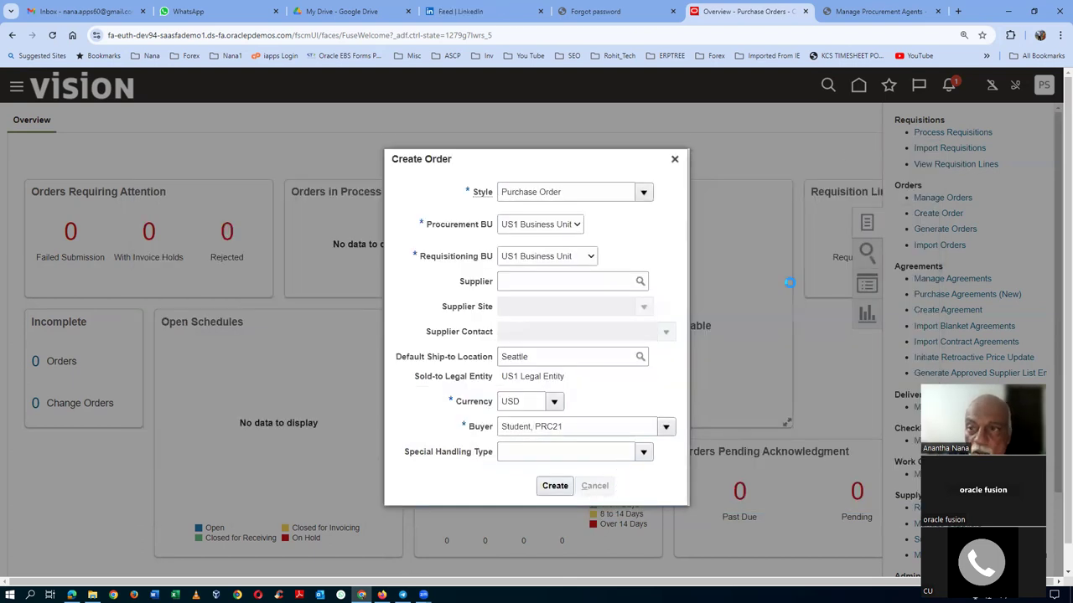
- Search setup tasks for man%doc%style% and open Manage Document Styles, selecting Standard Style
click(926, 15)
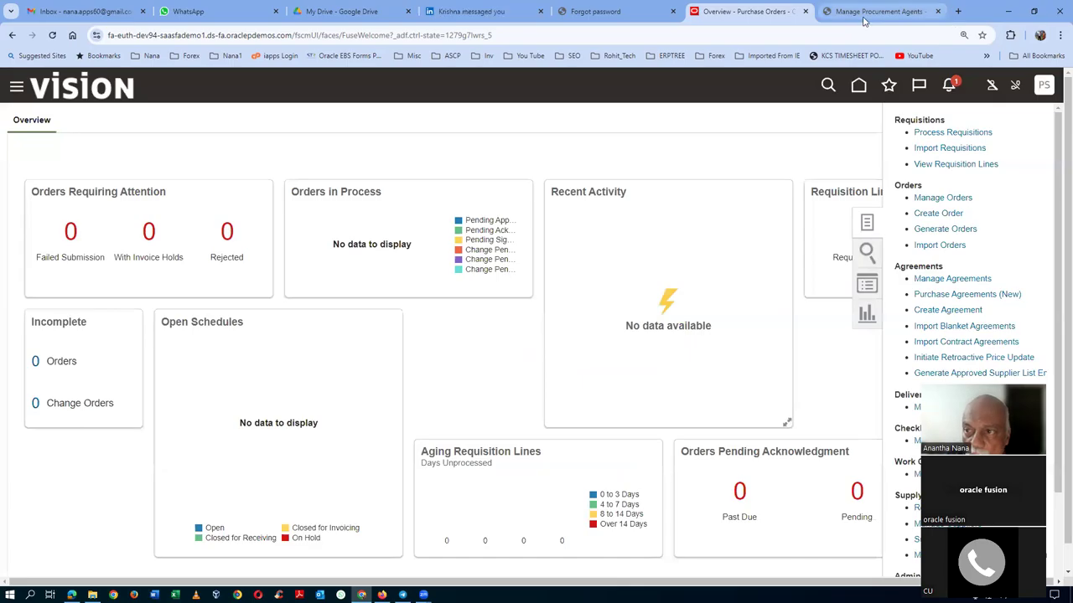
click(1032, 123)
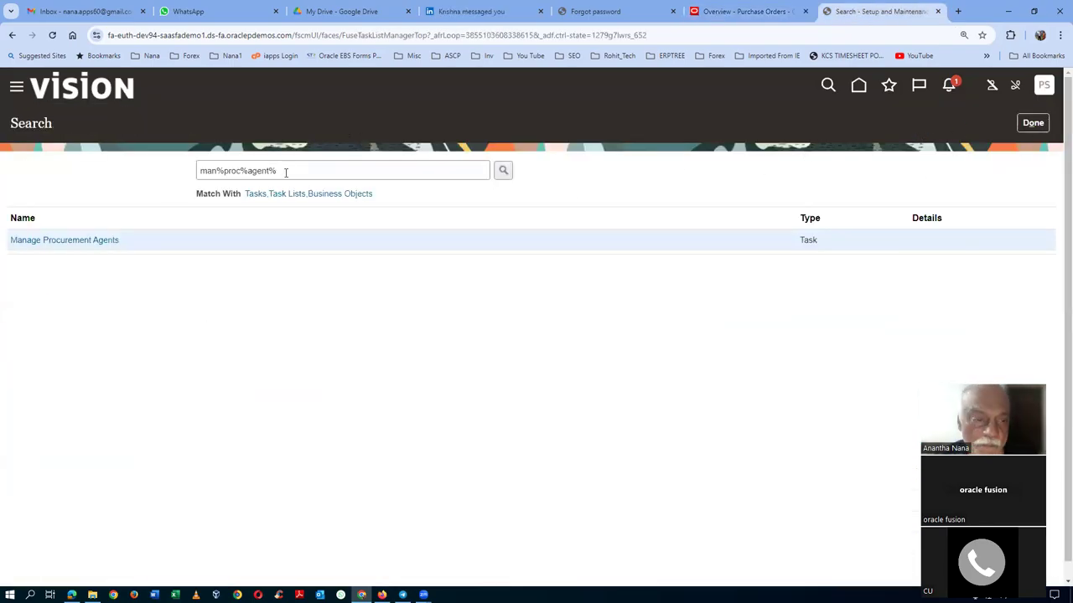
drag(285, 171, 165, 213)
text(man%)
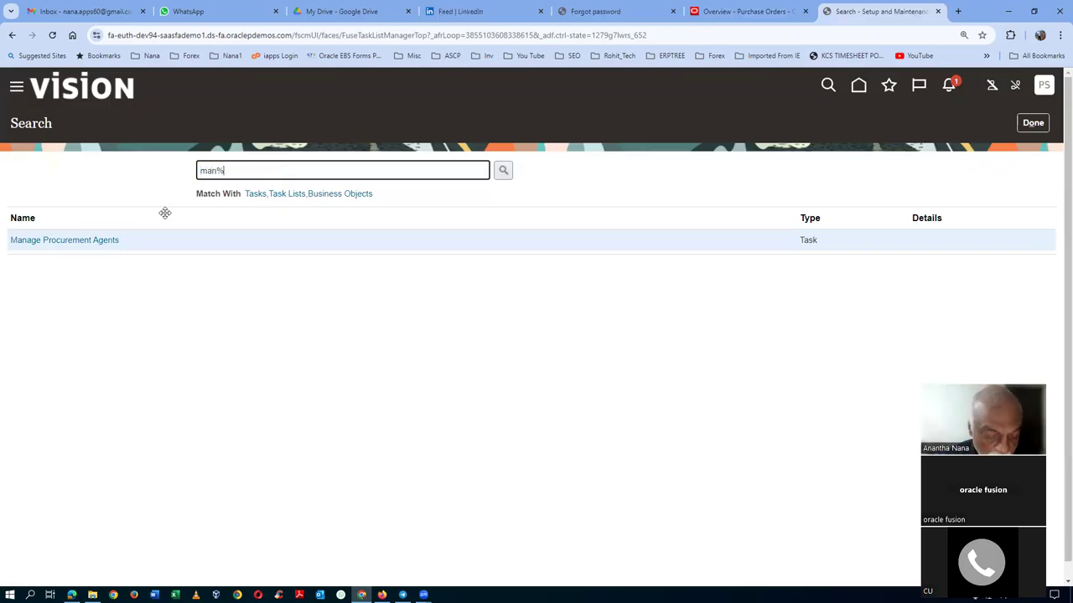
text(doc%st)
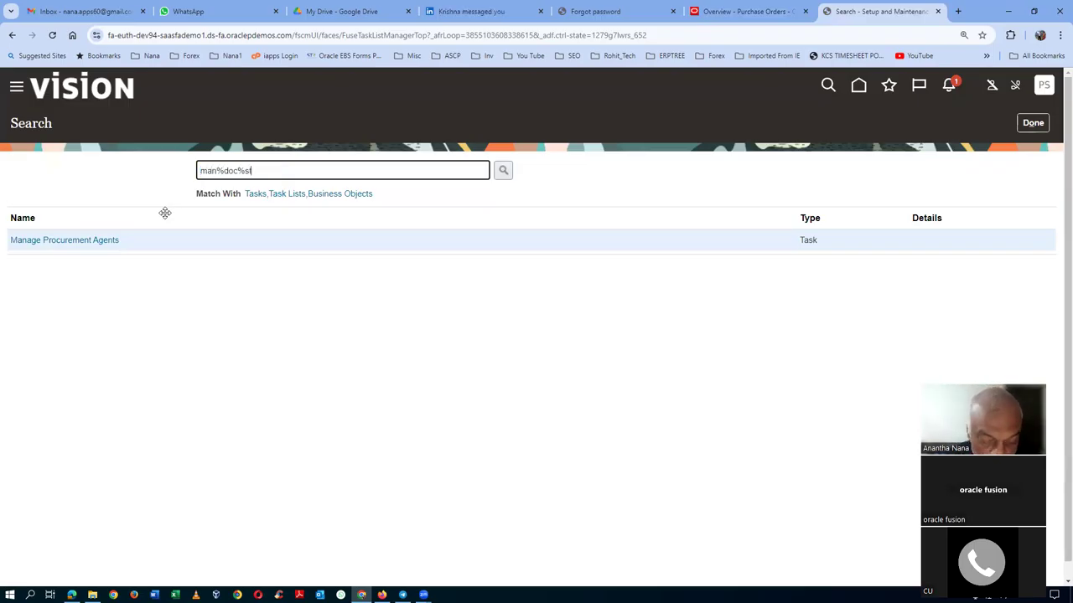
text(yle%)
key(Return)
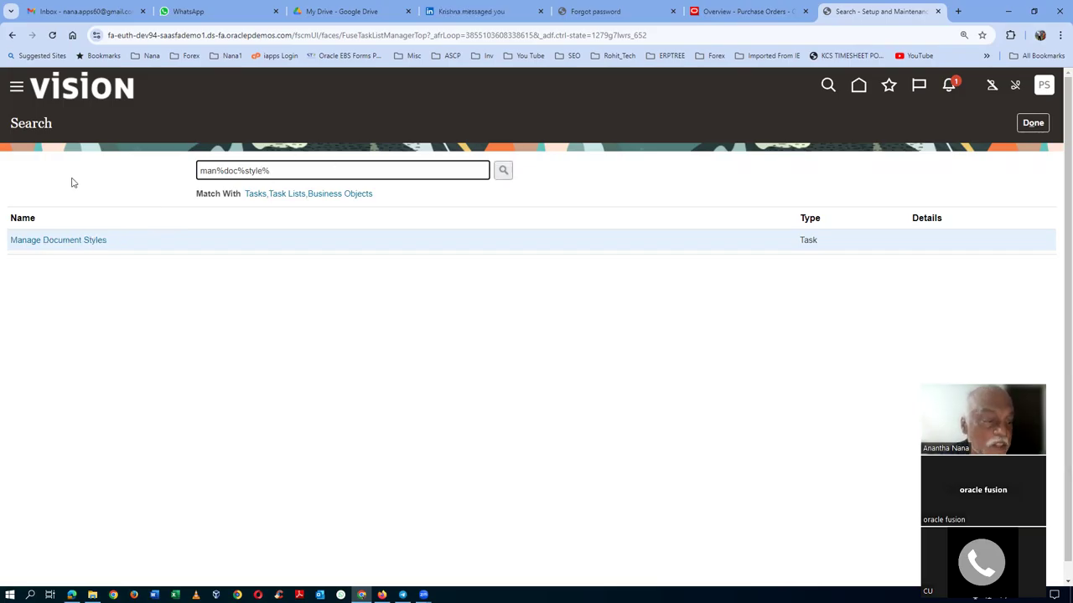
click(75, 240)
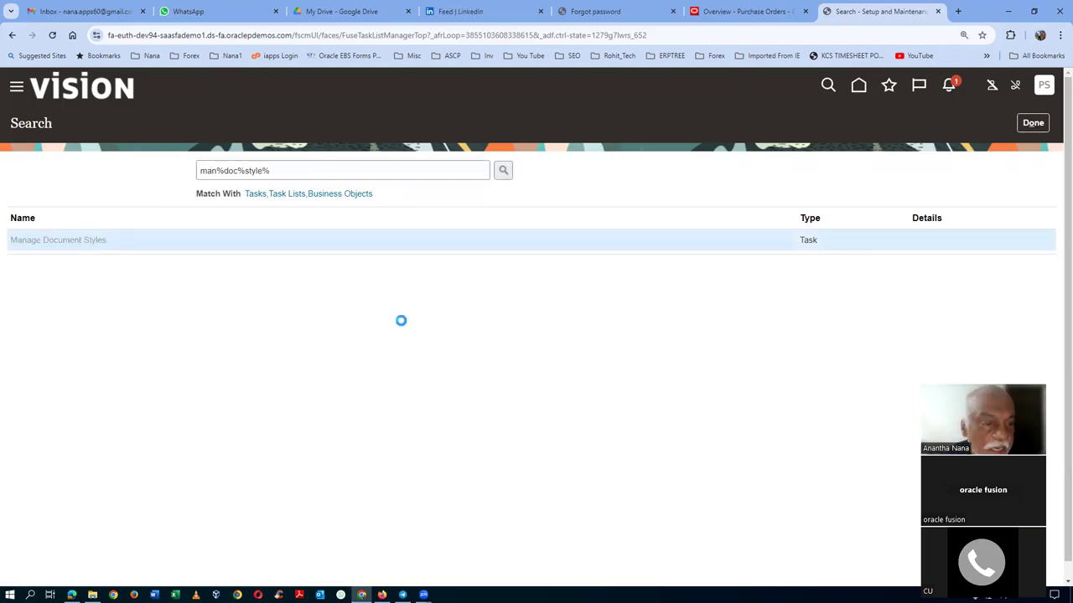
click(123, 550)
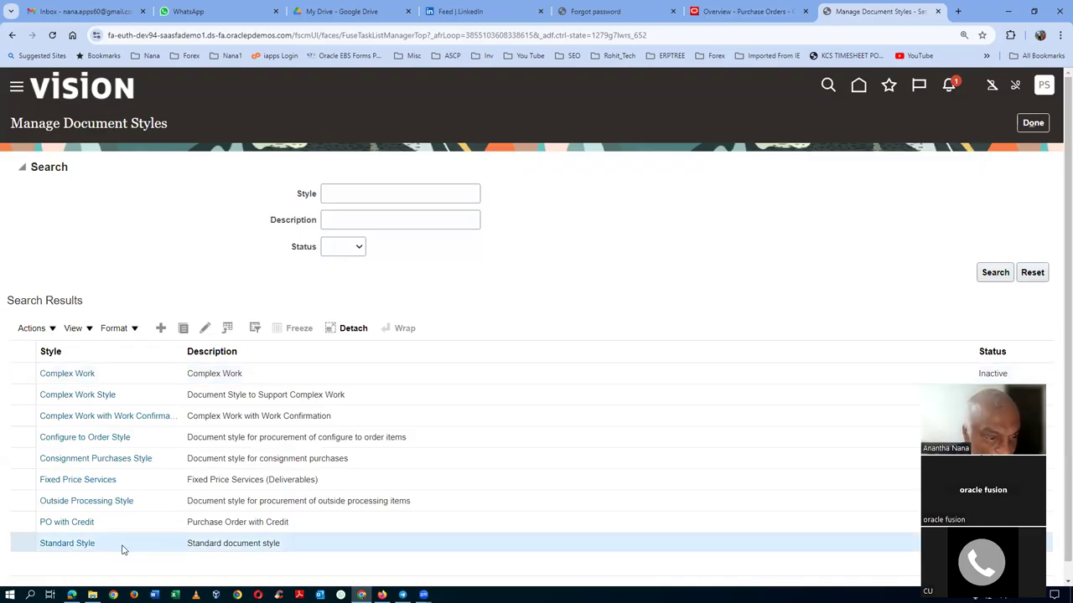
- Open Standard Style for editing, look through its settings, and cancel without changes
click(204, 328)
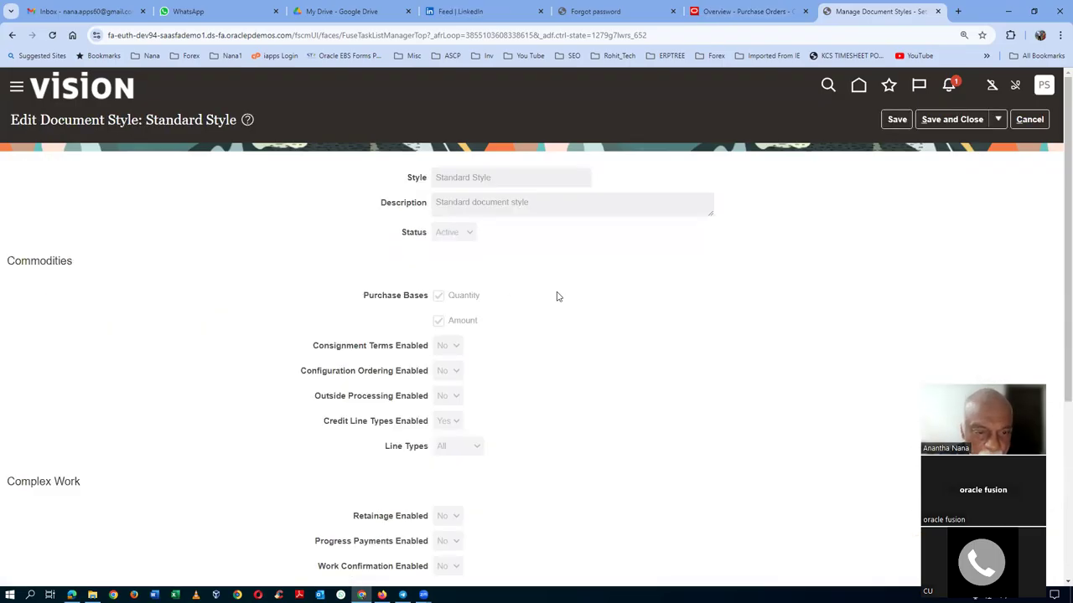
scroll(544, 335, down, 2)
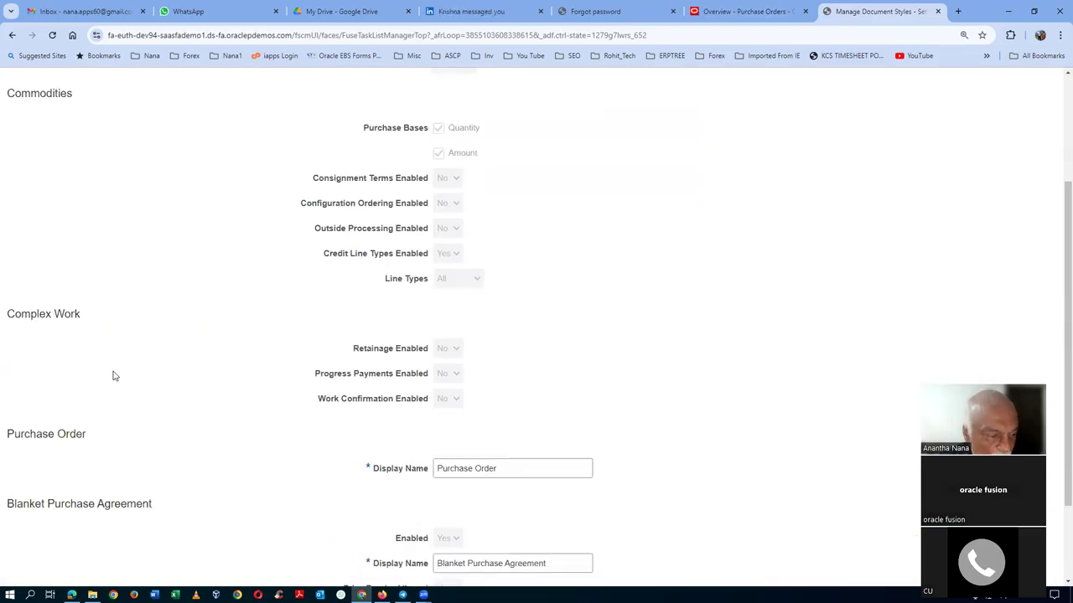
scroll(116, 373, down, 1)
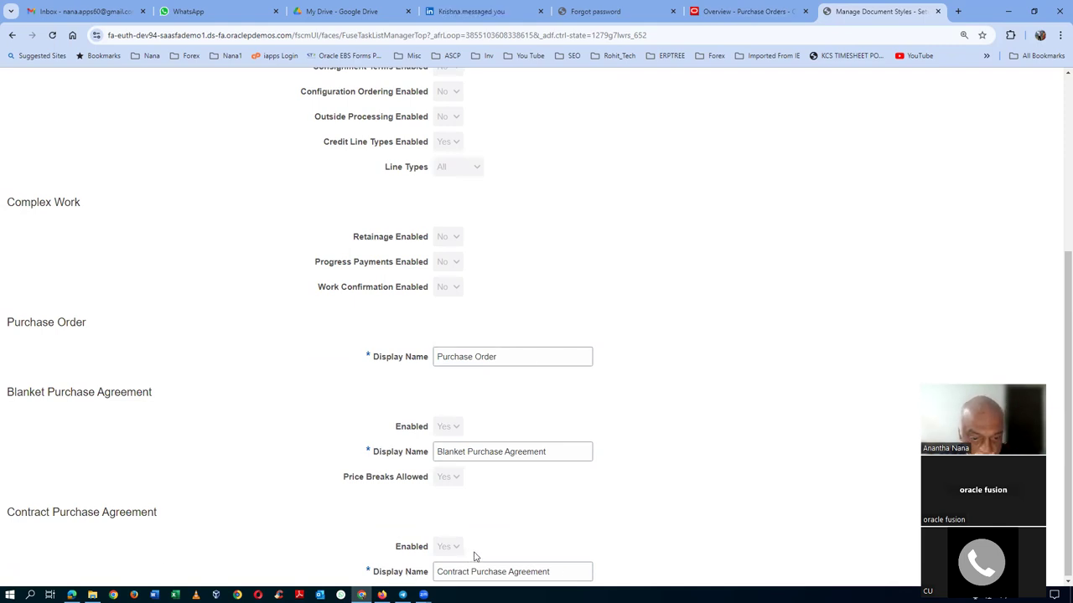
scroll(471, 566, down, 1)
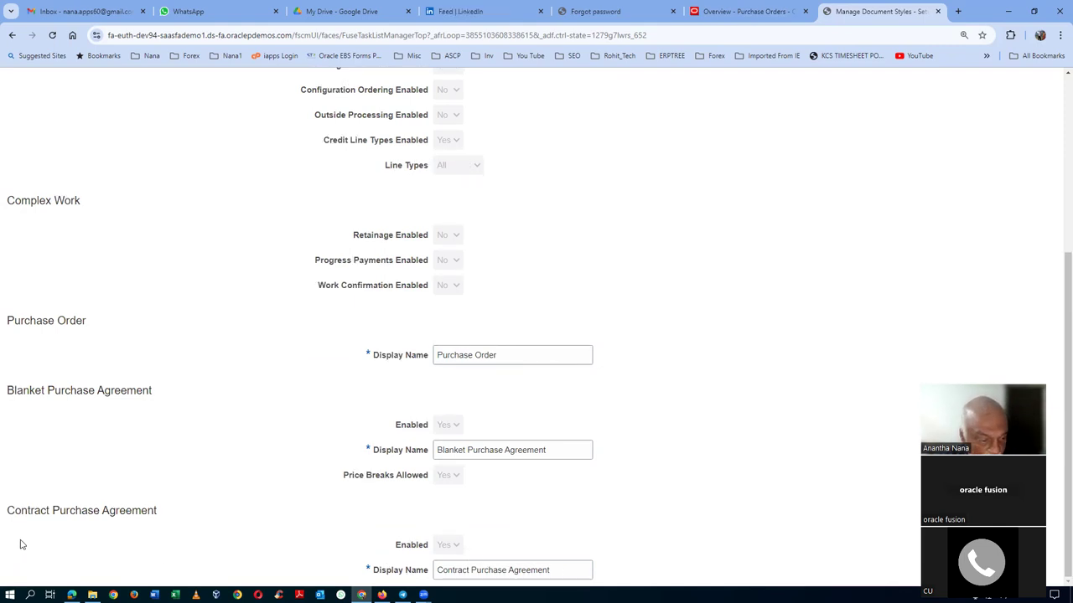
scroll(400, 423, up, 1)
scroll(401, 423, up, 1)
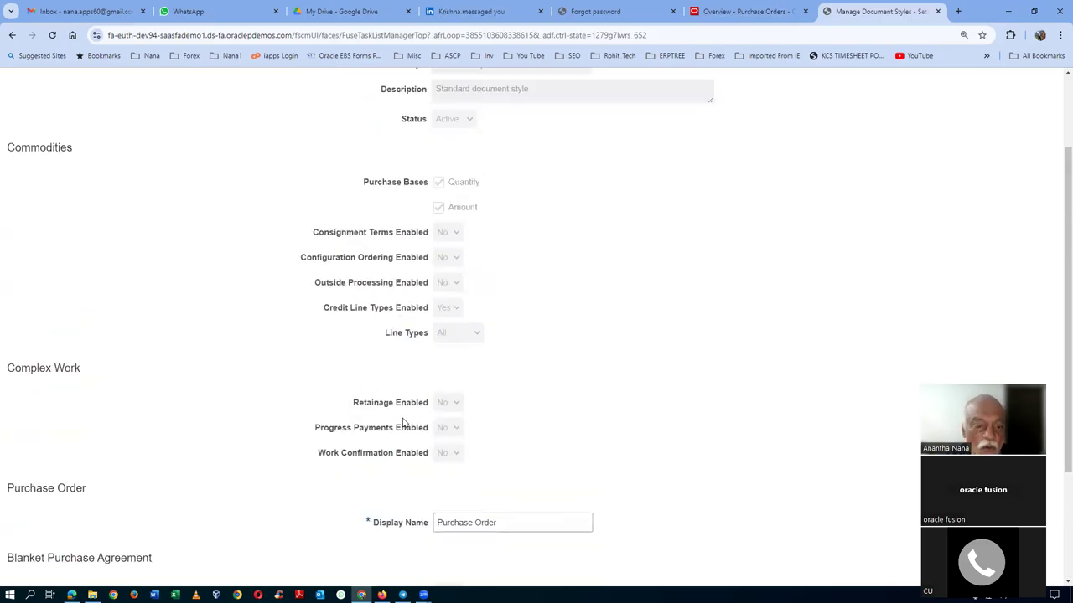
scroll(402, 422, down, 2)
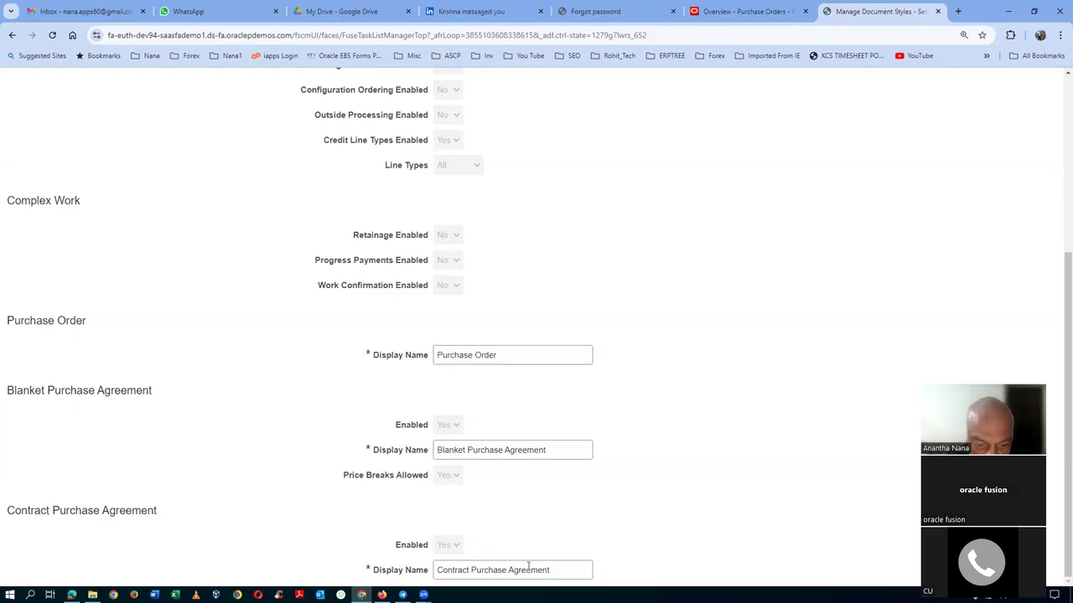
scroll(541, 486, up, 3)
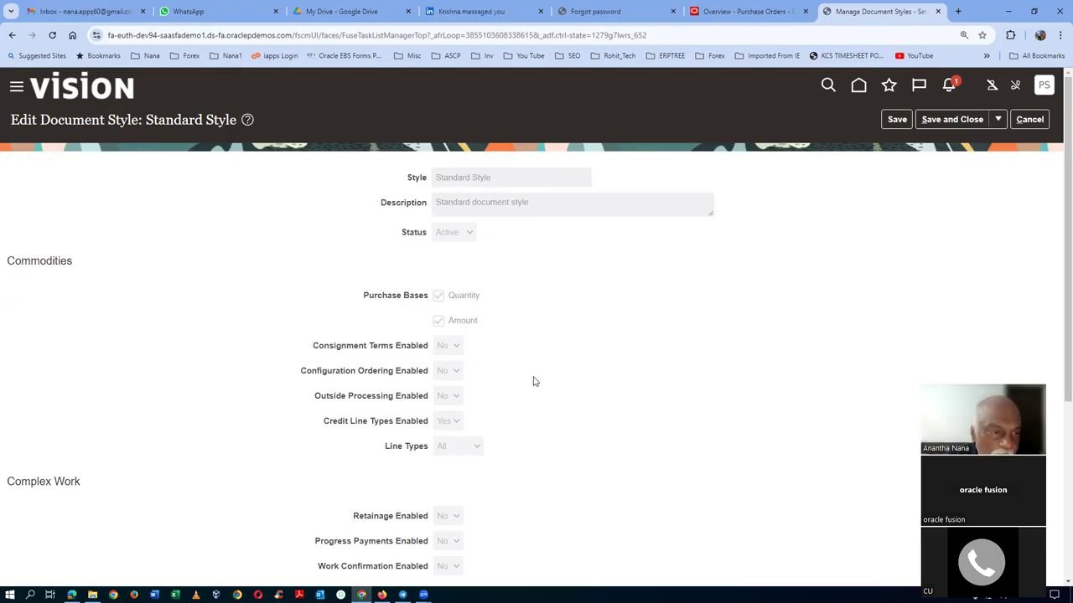
scroll(533, 382, down, 4)
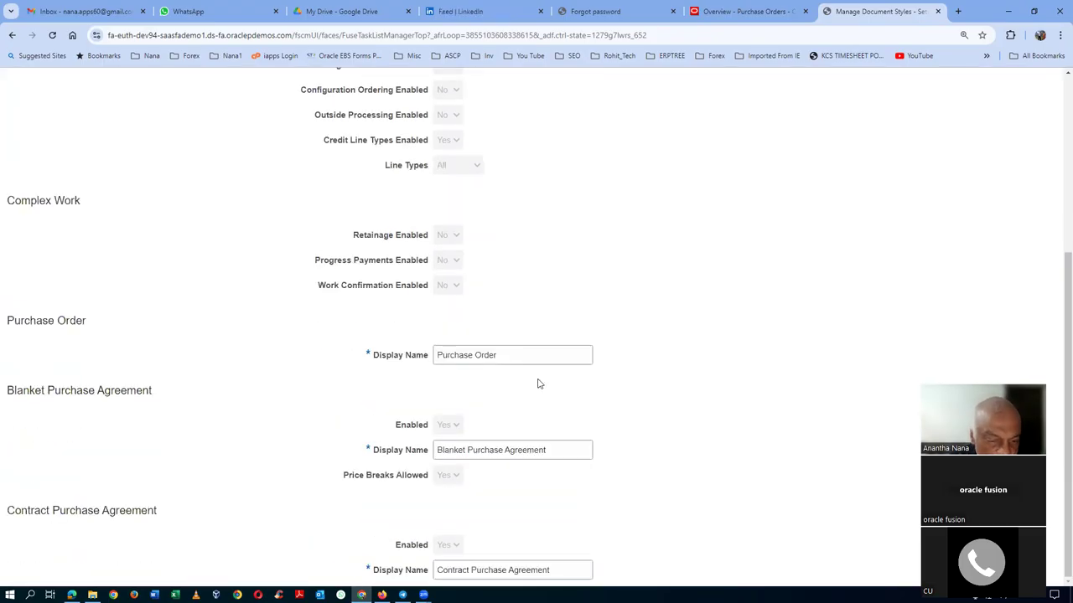
scroll(539, 383, up, 4)
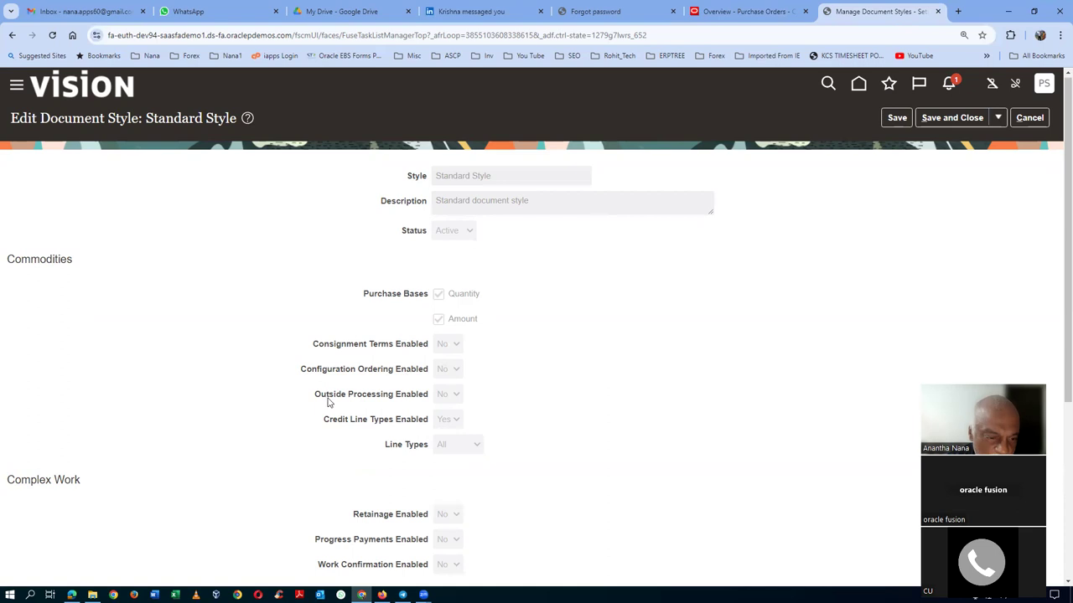
scroll(203, 442, down, 4)
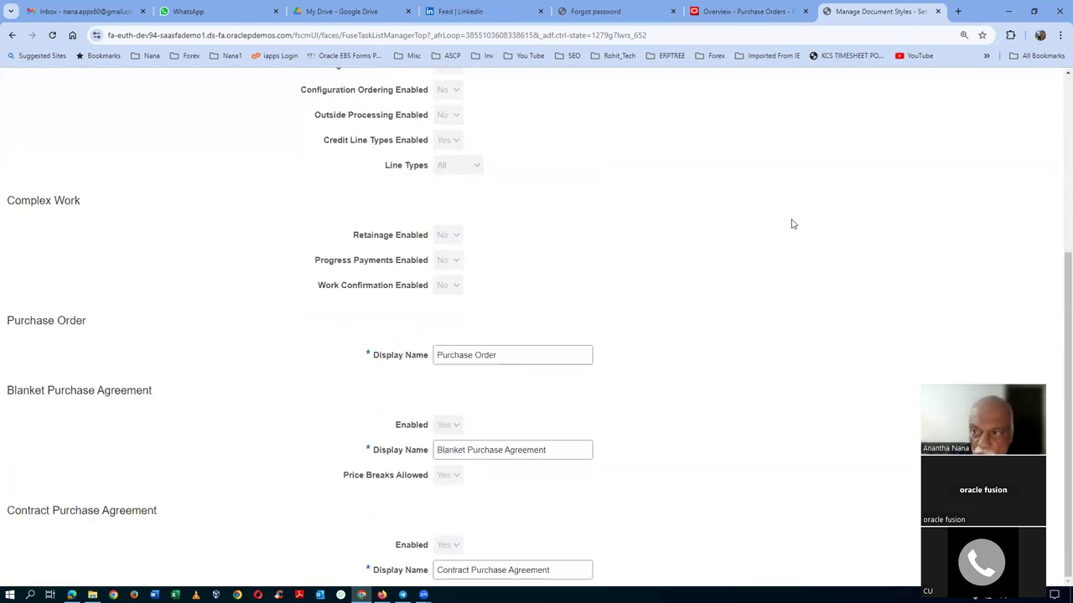
scroll(804, 220, up, 4)
click(1030, 120)
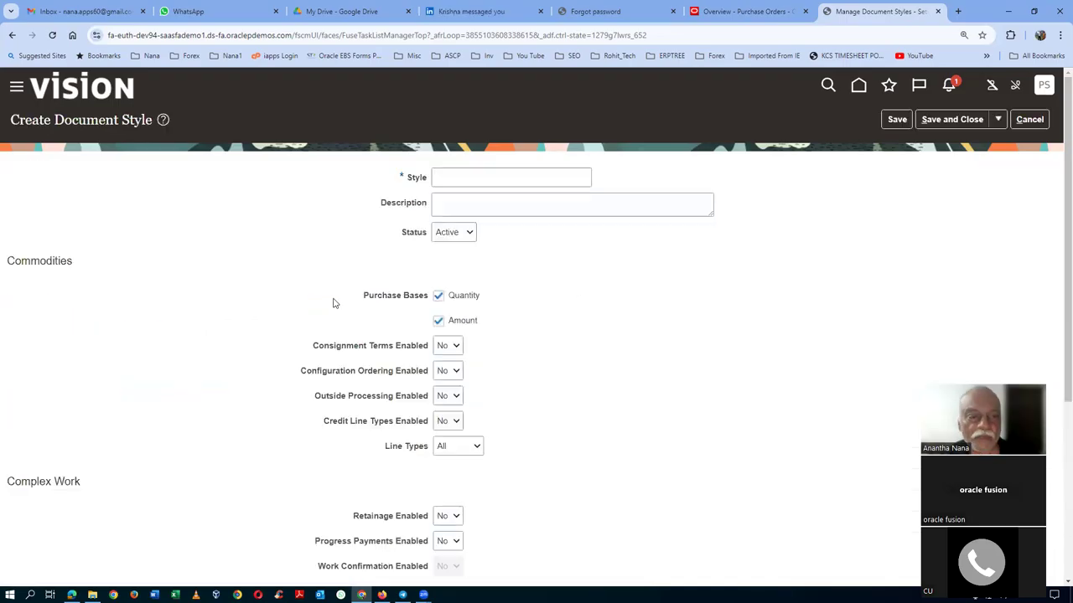
- Name the new document style 'p01 style' and use the same text as its description
click(450, 178)
text(PO)
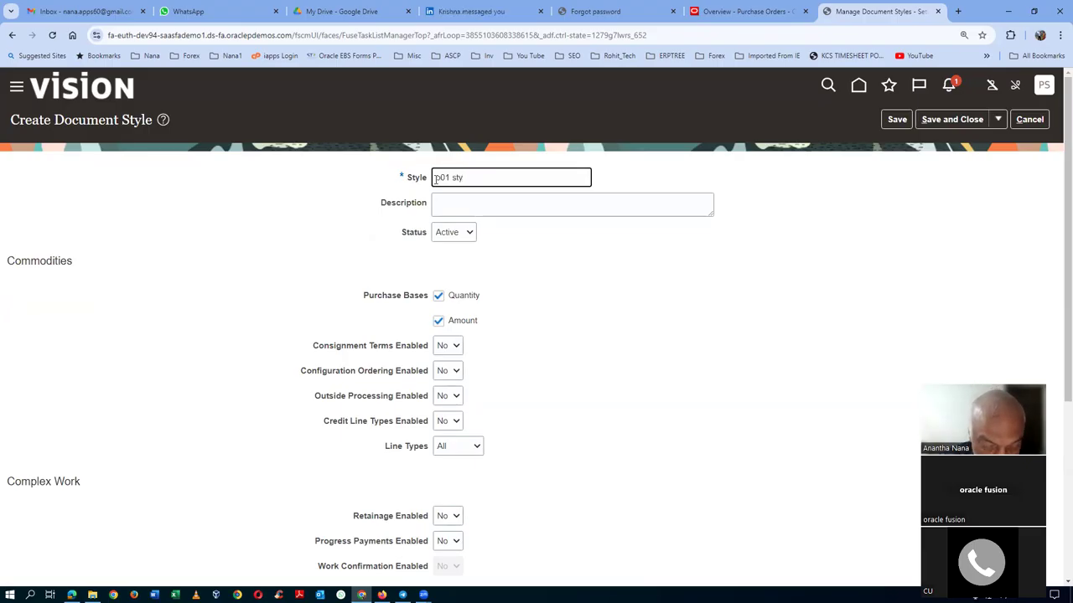
drag(499, 174, 266, 195)
key(ctrl+c)
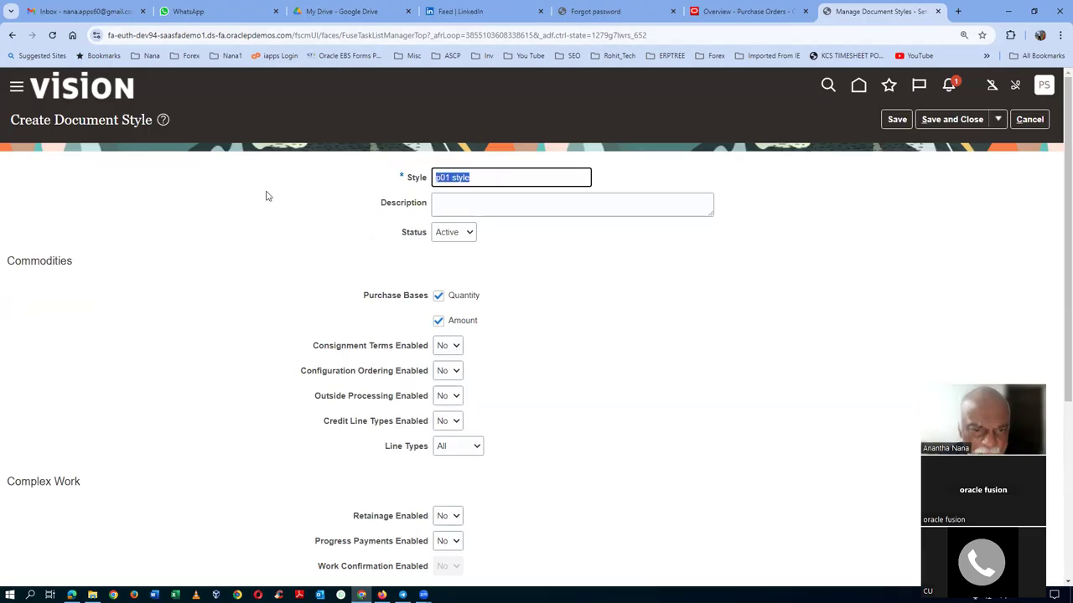
click(469, 209)
key(ctrl+v)
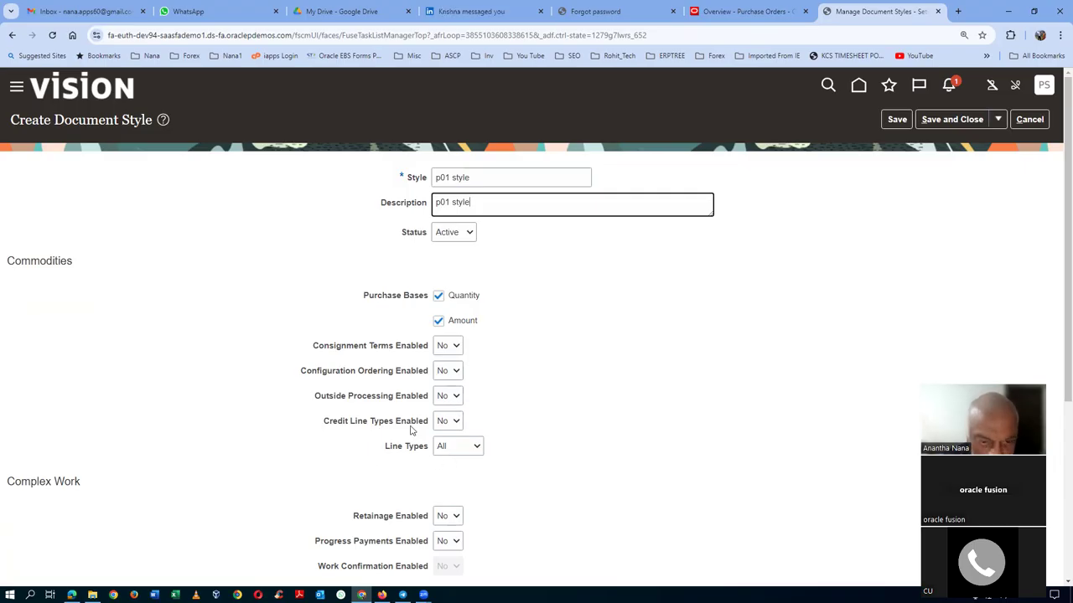
scroll(400, 413, down, 2)
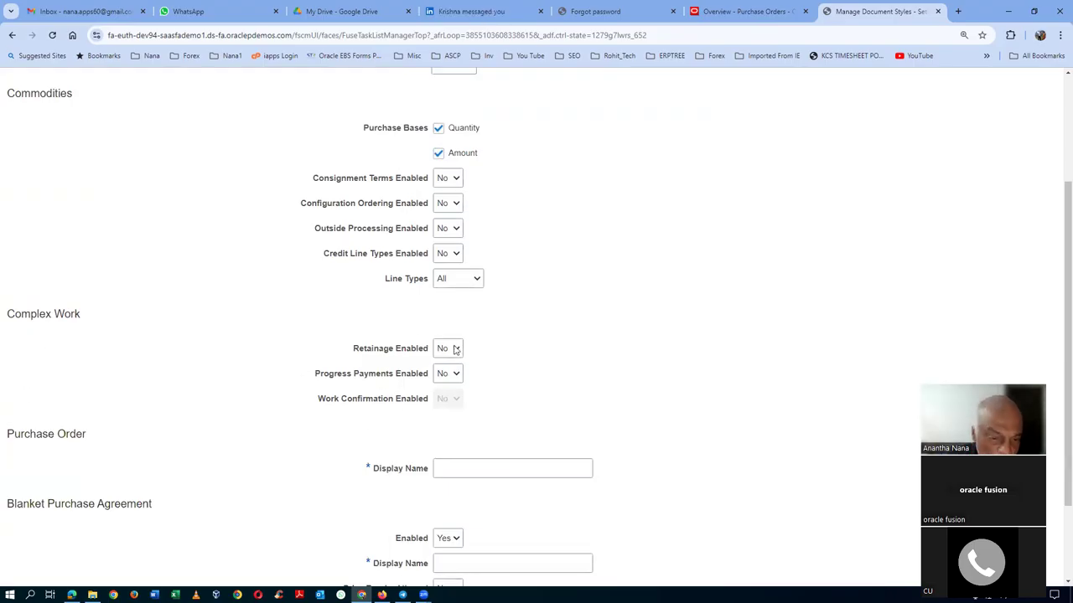
- Enter display names p01 Pur Order, p01 BPA and p01 CPA for the three document types
click(455, 470)
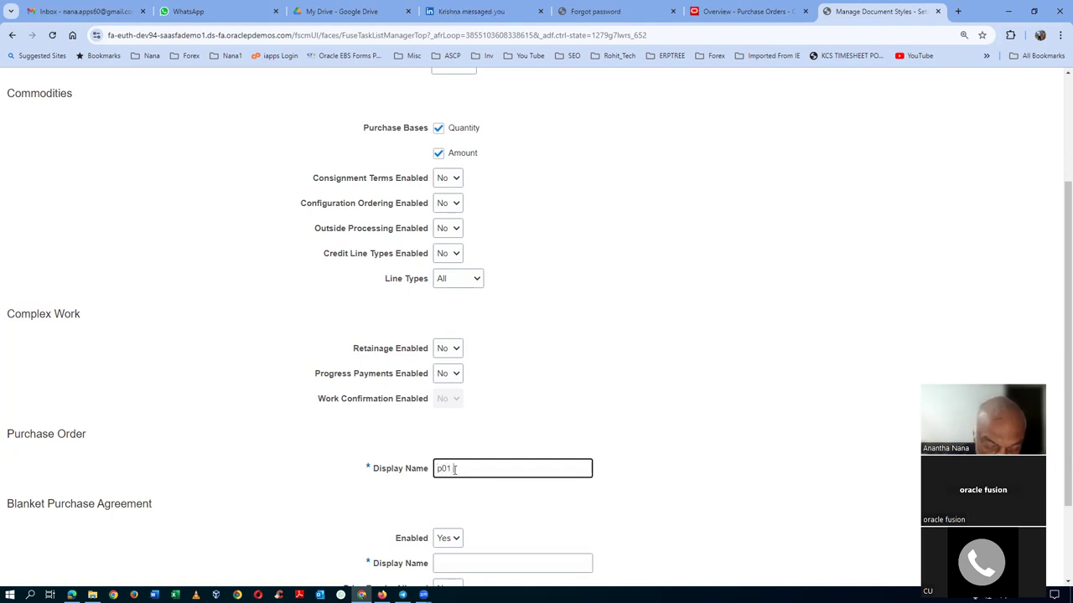
text(Pur O)
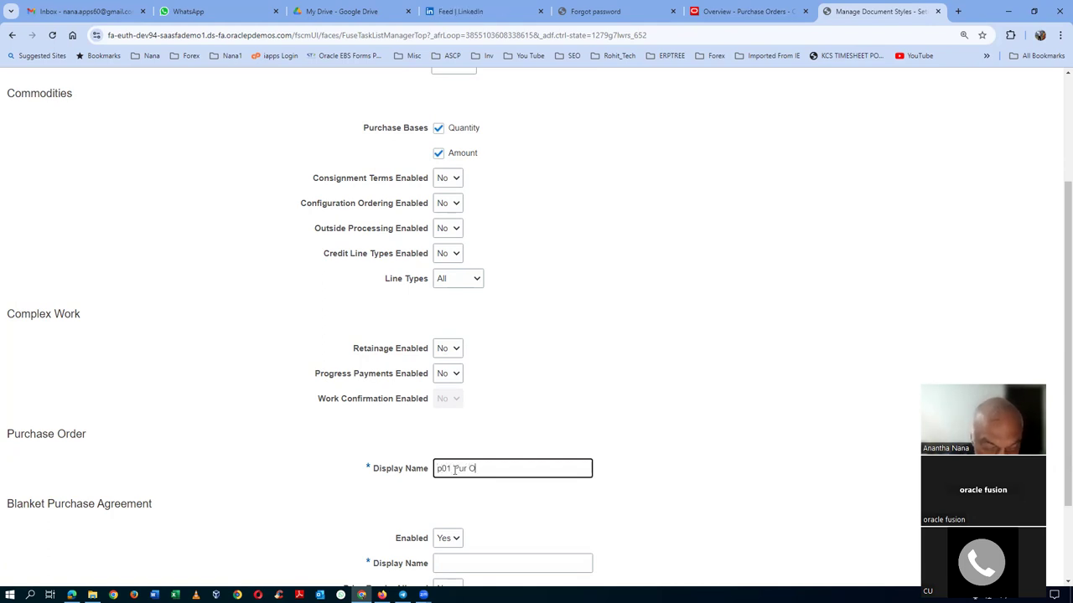
text(rder)
scroll(474, 463, down, 2)
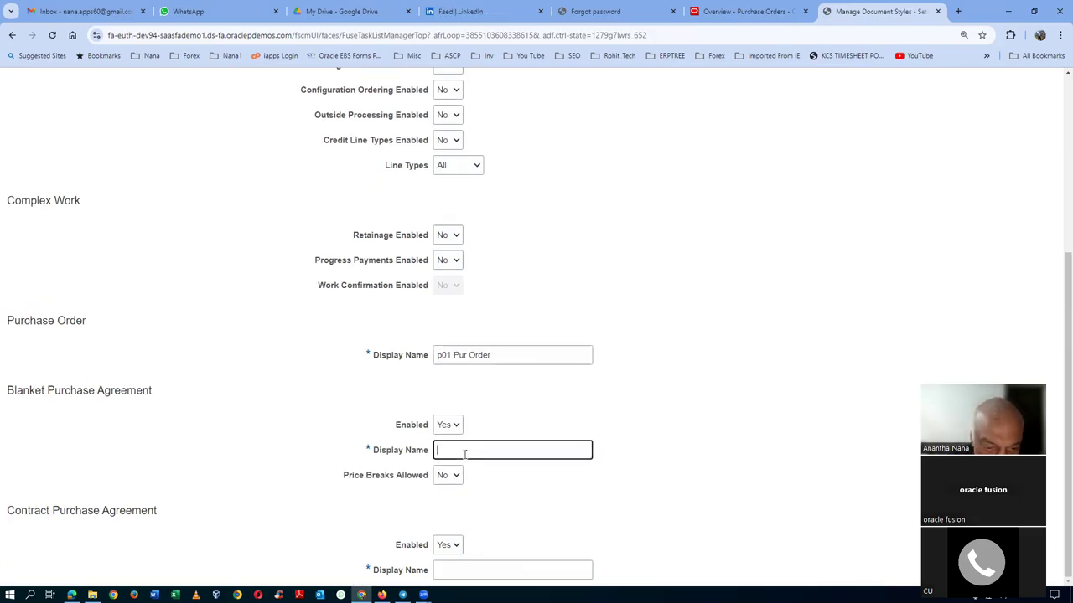
click(461, 453)
text(p01 BPA)
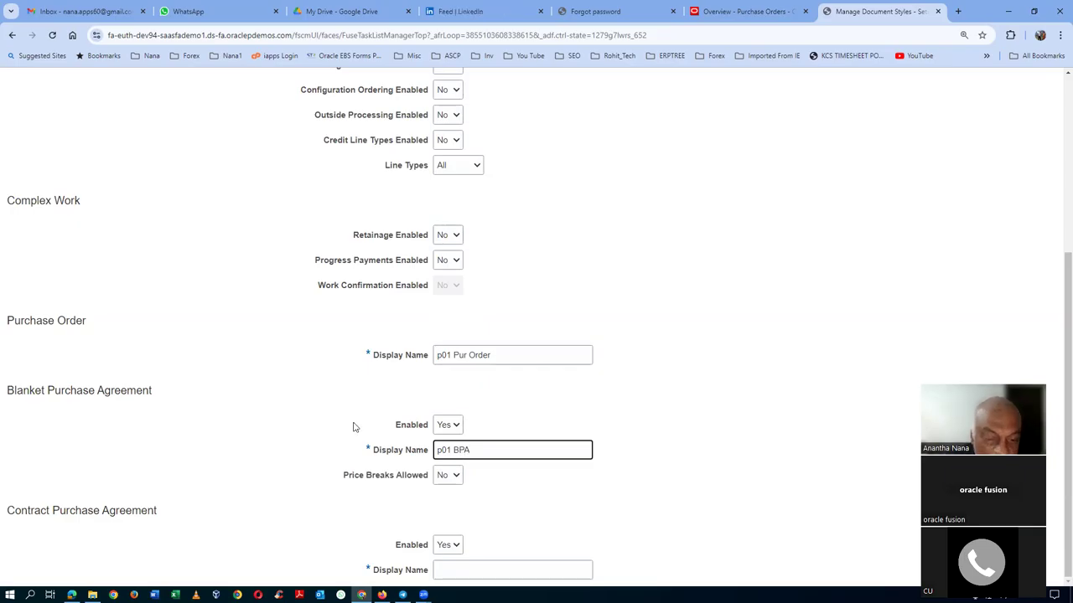
click(491, 572)
text(p01 CPA)
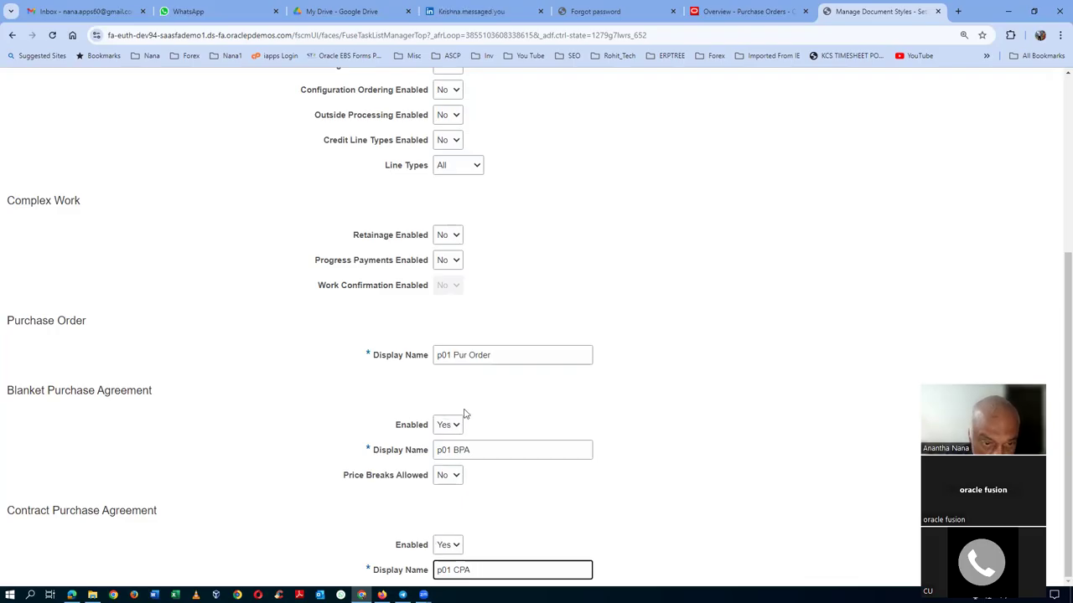
scroll(606, 278, up, 2)
scroll(607, 278, up, 2)
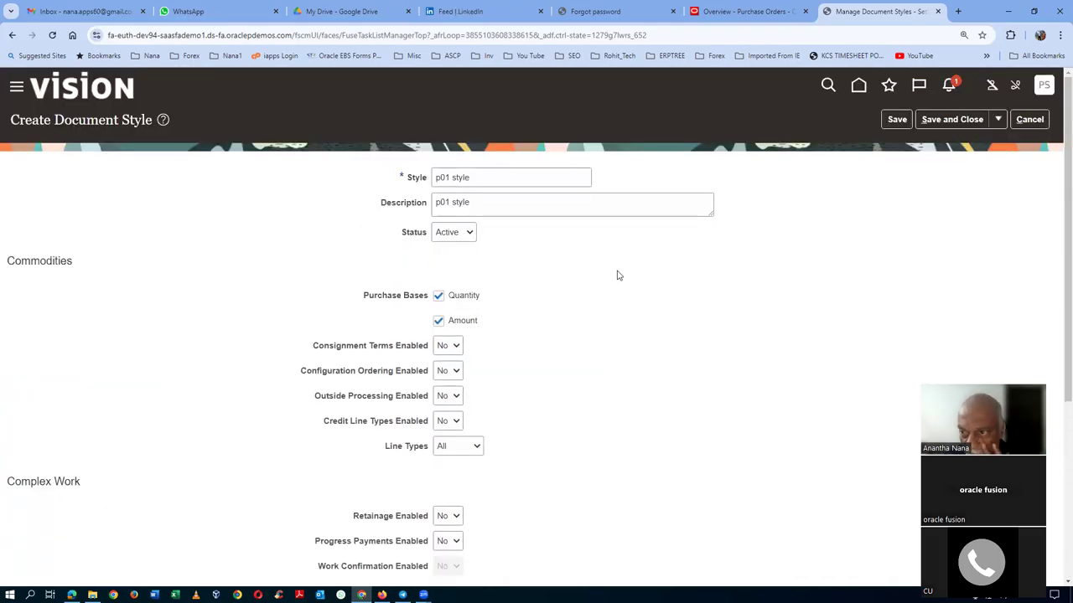
- Save p01 style, acknowledge the confirmation, and return to the Purchase Orders overview
click(947, 117)
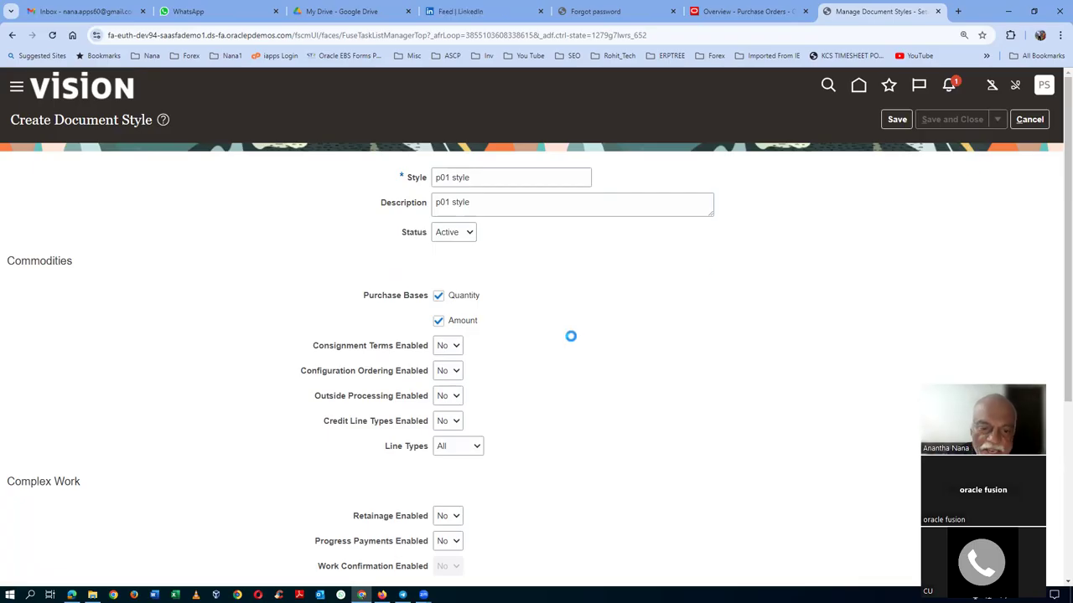
scroll(571, 336, down, 3)
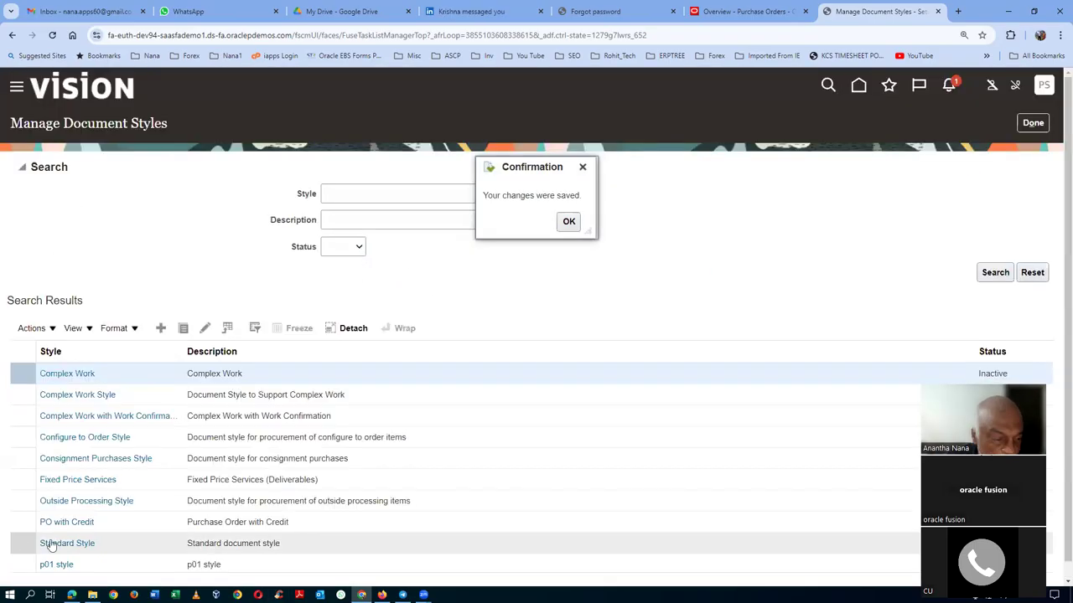
click(563, 225)
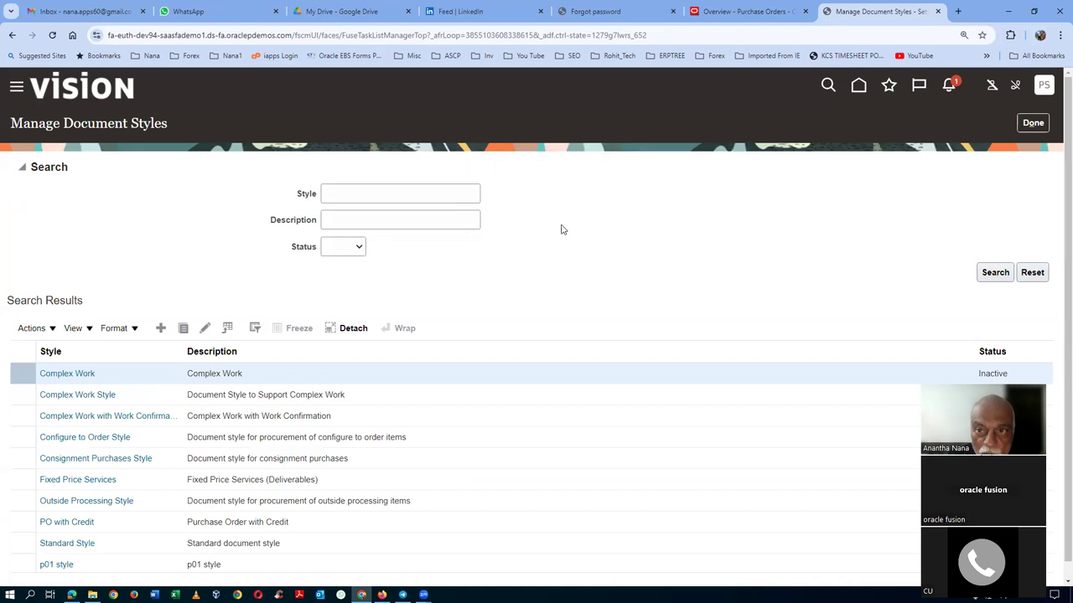
click(749, 12)
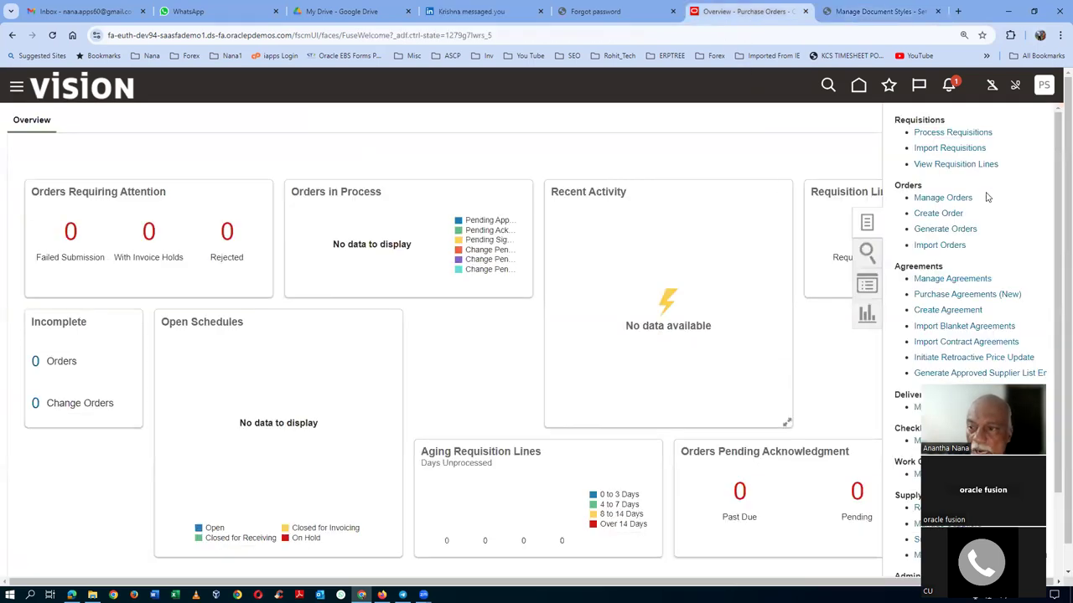
- Start a new order and bring up the full order style search
click(938, 214)
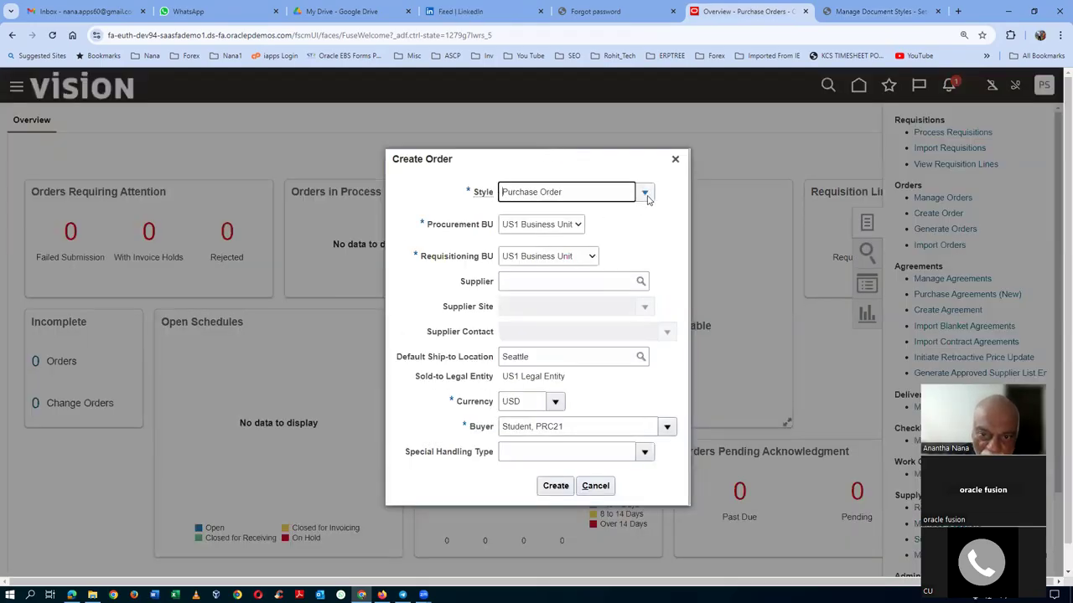
click(646, 195)
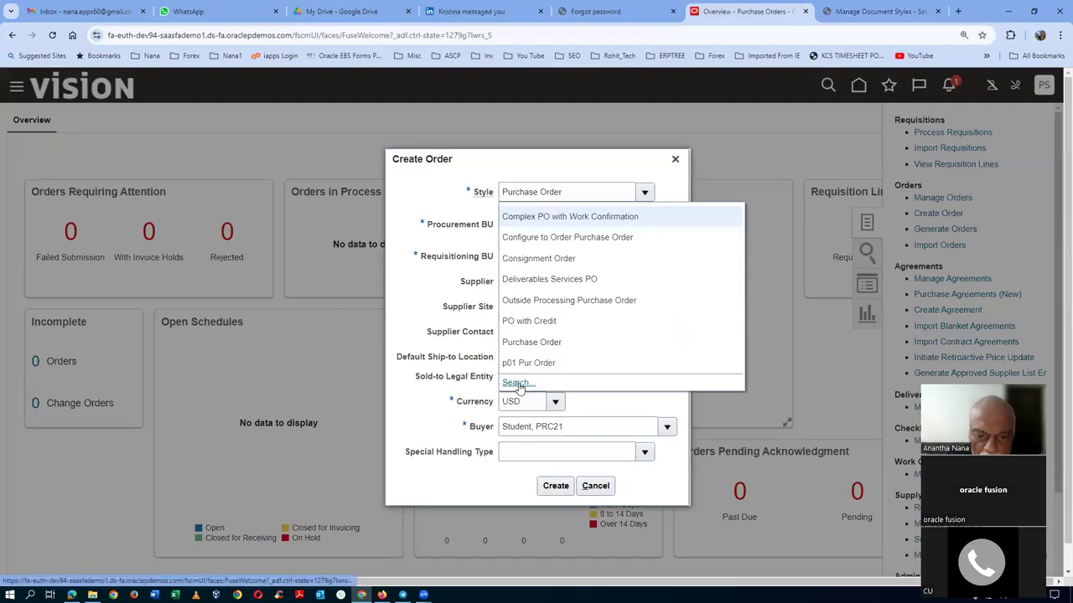
click(516, 383)
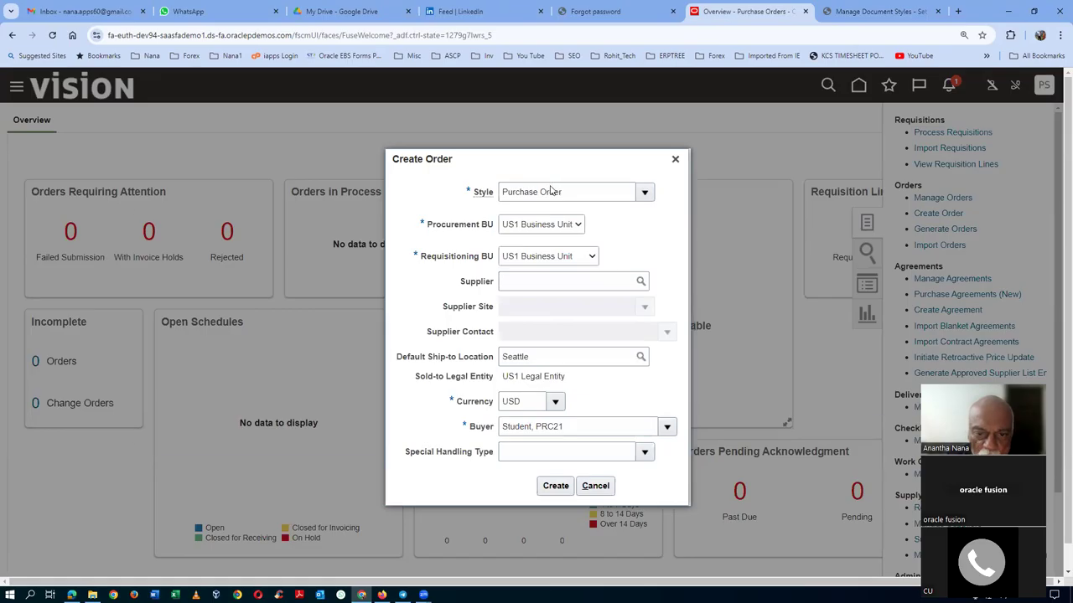
- Search order styles for 'po', abandon the new order, and return to the document styles results
triple_click(297, 277)
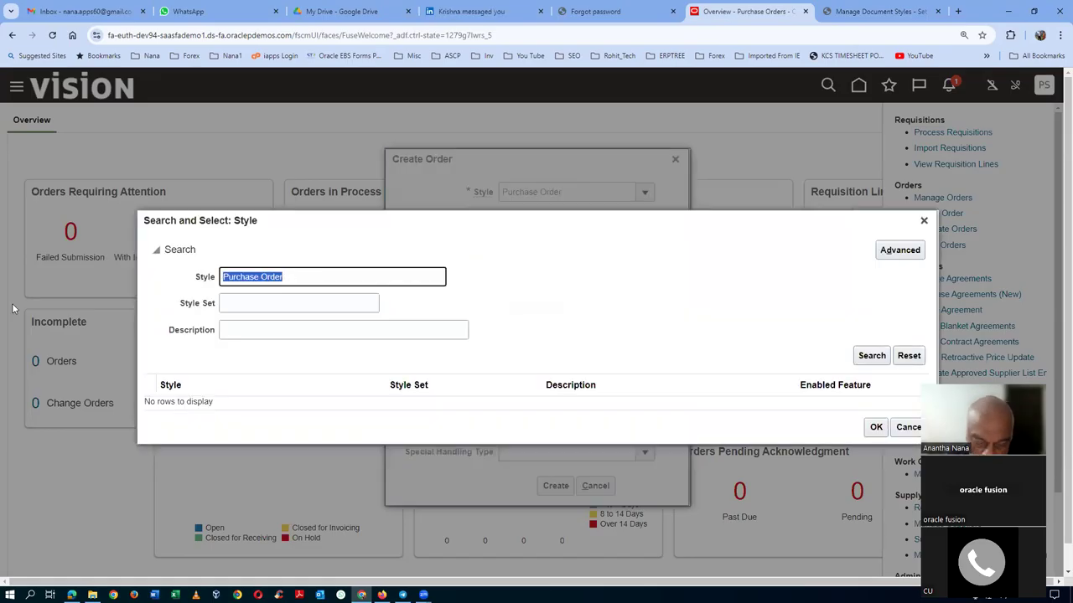
text(po)
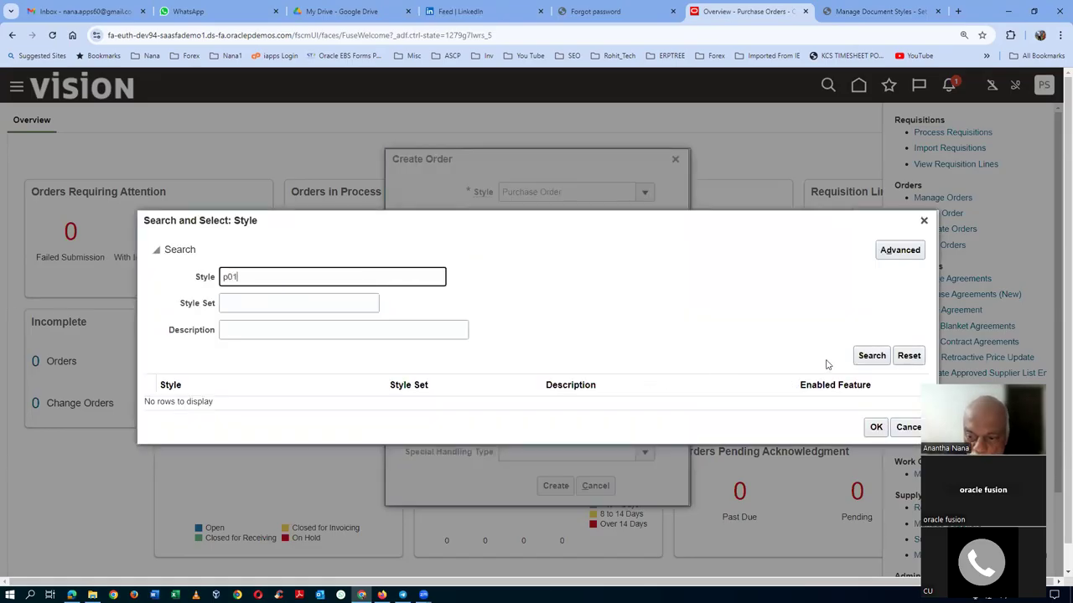
click(870, 355)
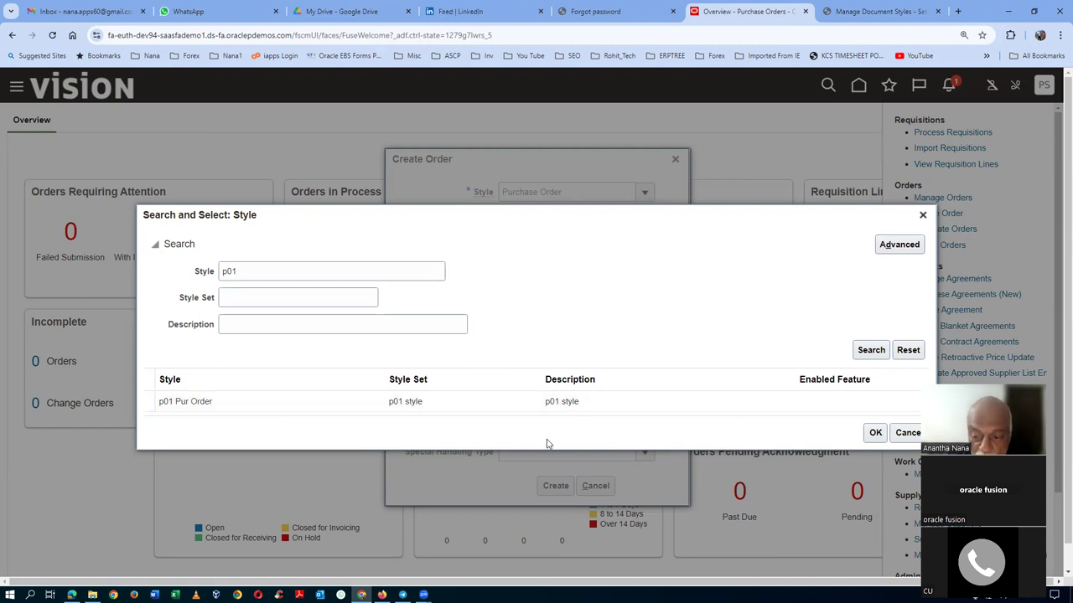
click(902, 432)
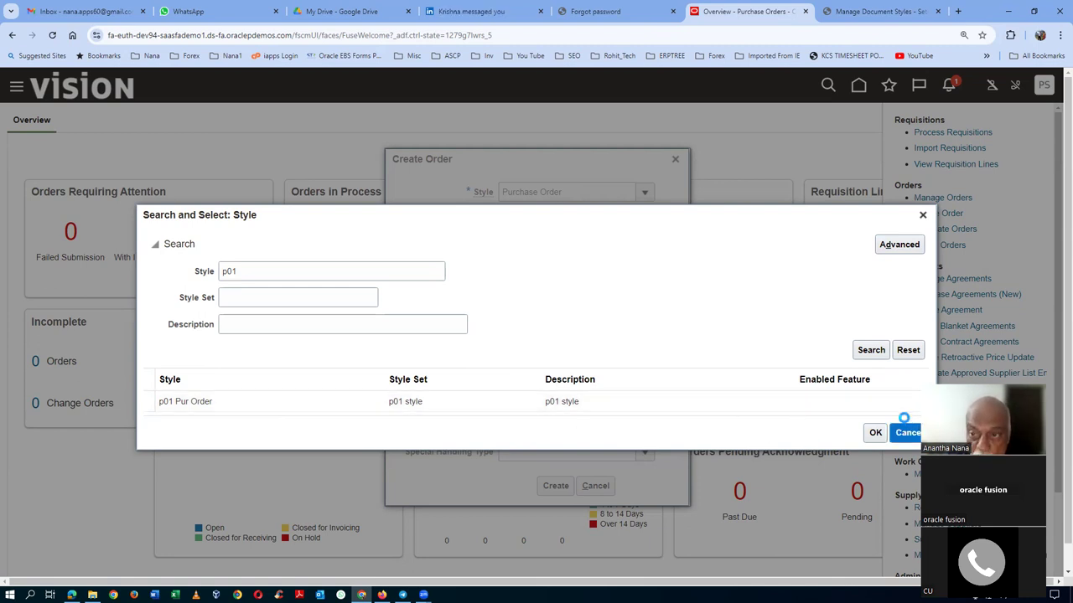
click(595, 486)
click(880, 12)
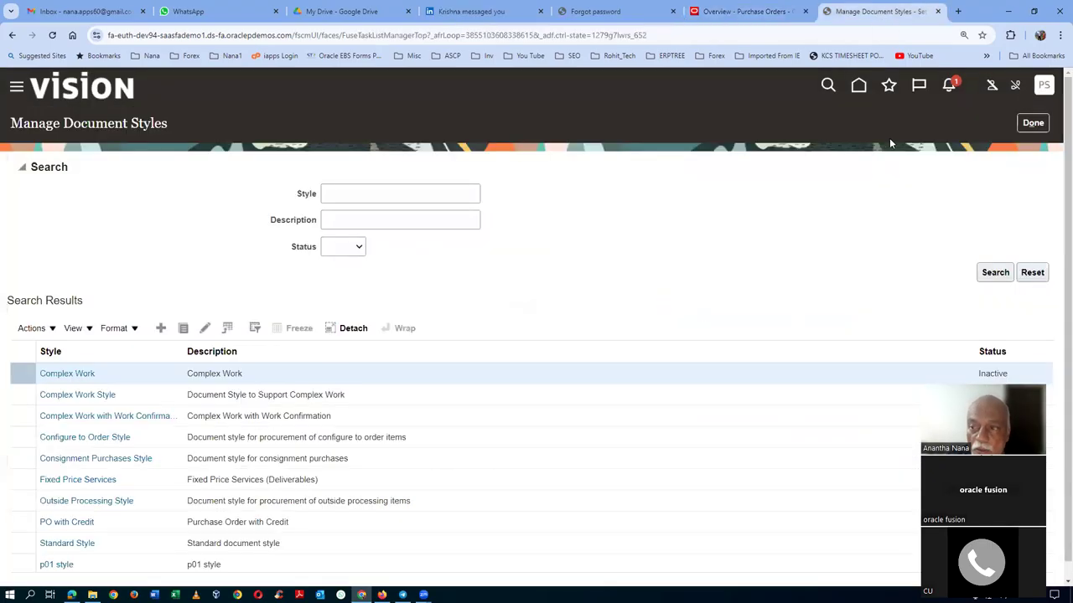
click(1027, 123)
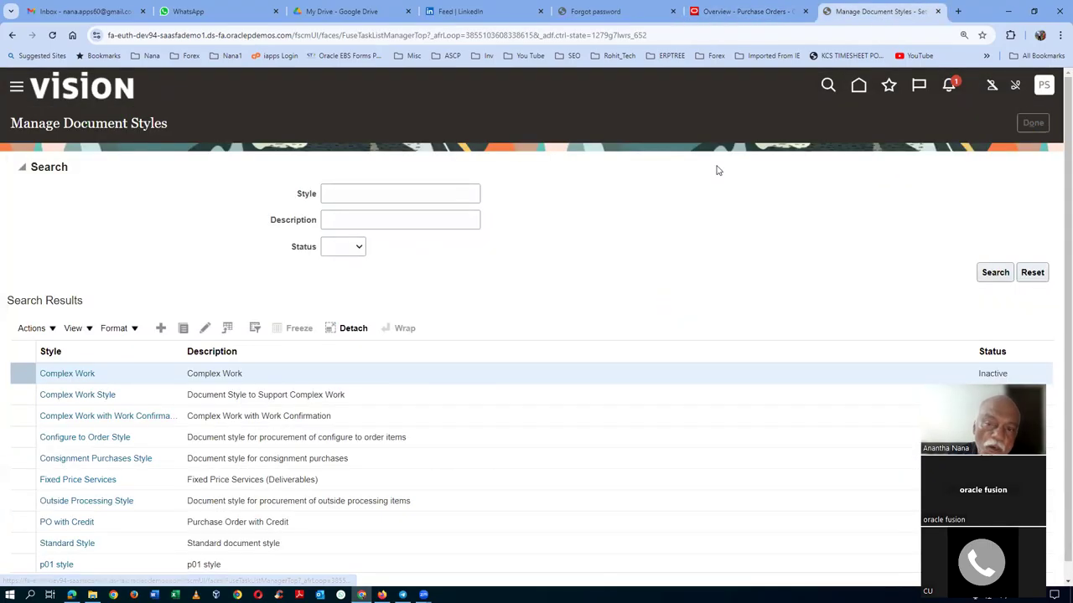
- Switch setup to the Financials offering and search tasks for assign%busi%busi%
click(1026, 124)
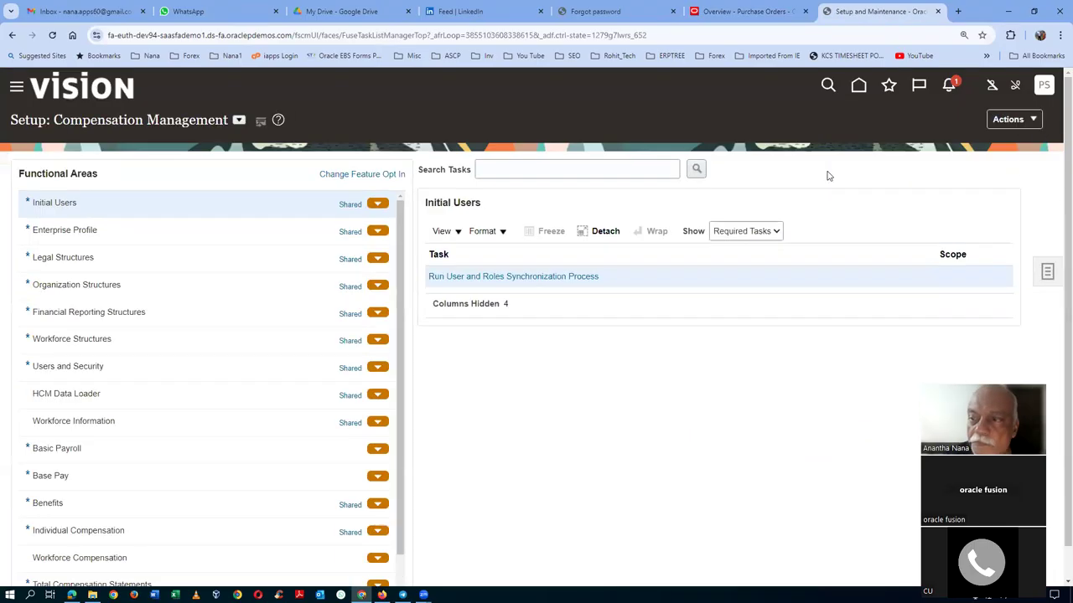
click(238, 121)
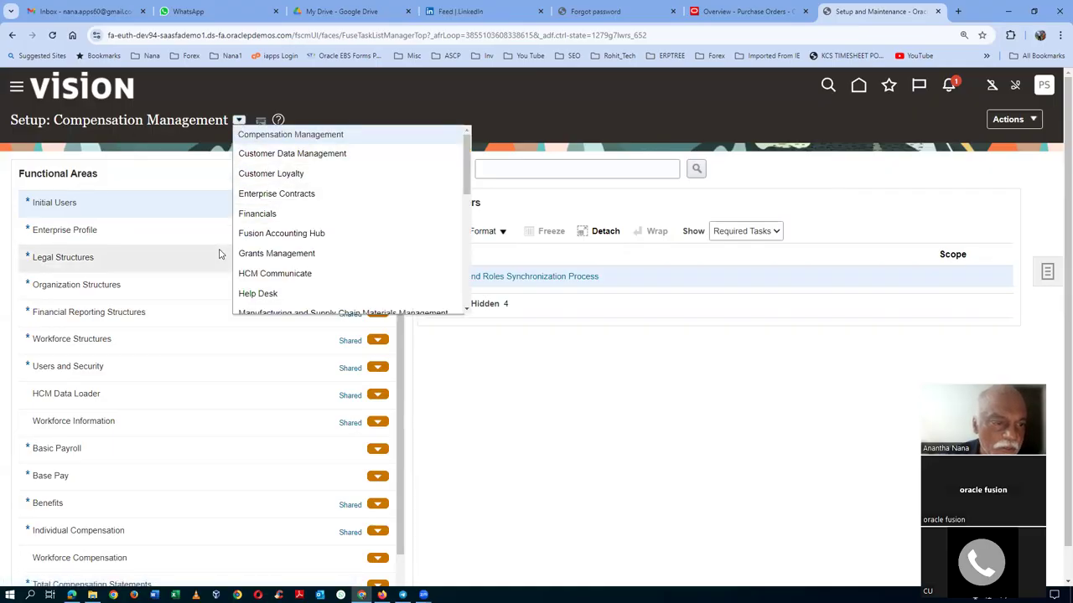
click(270, 213)
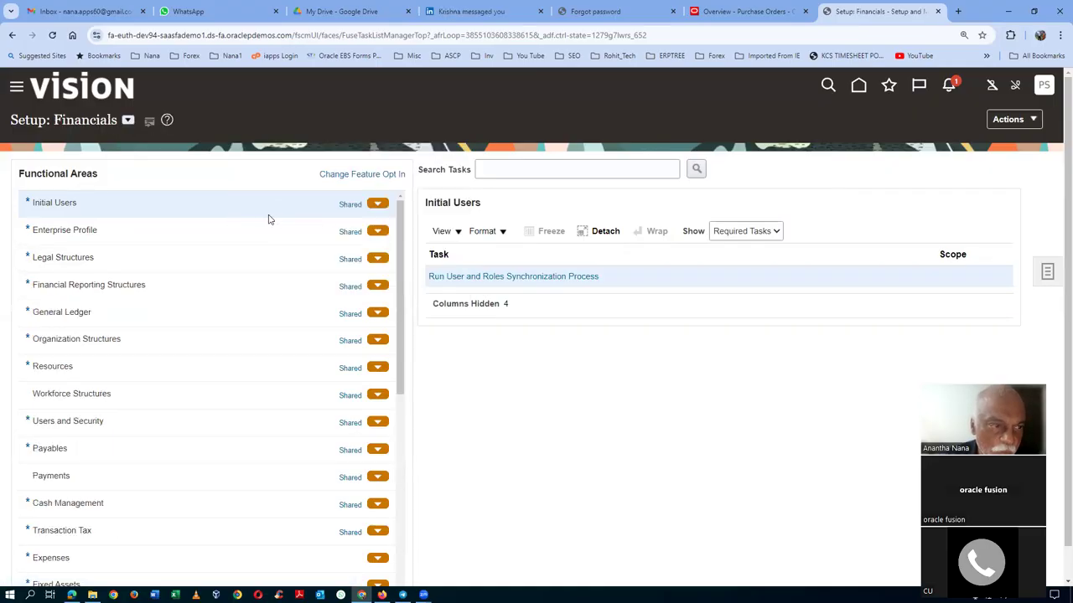
click(523, 171)
text(as)
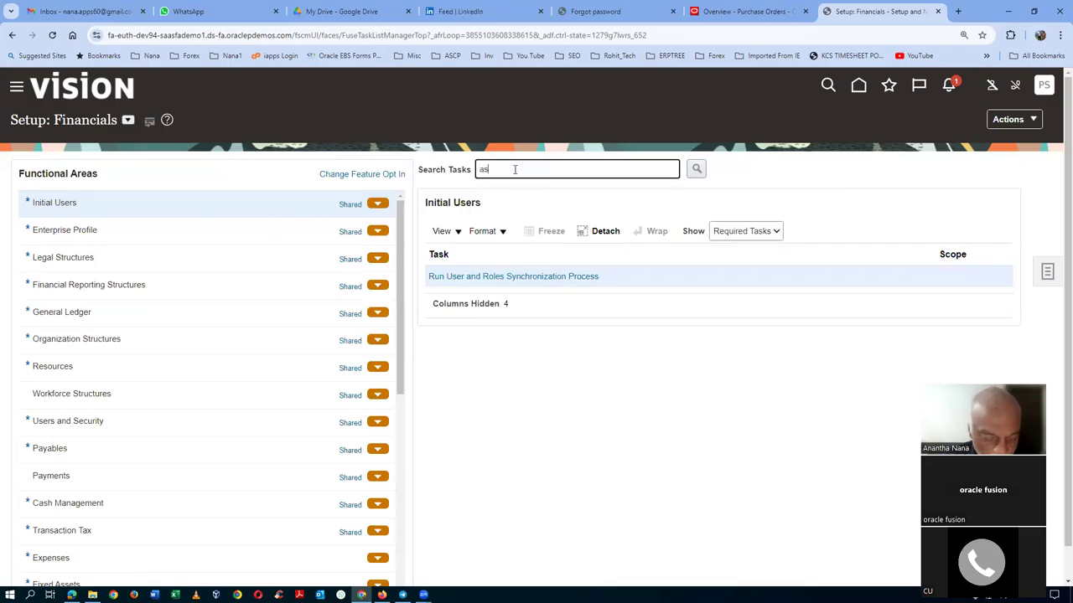
text(sign%b)
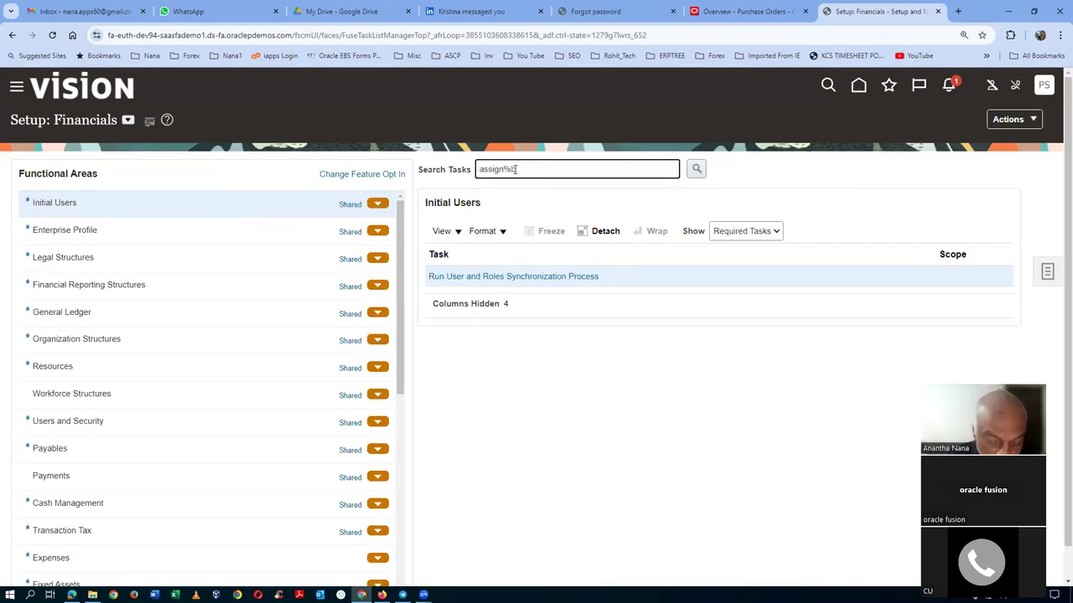
text(usi%busi%)
key(Return)
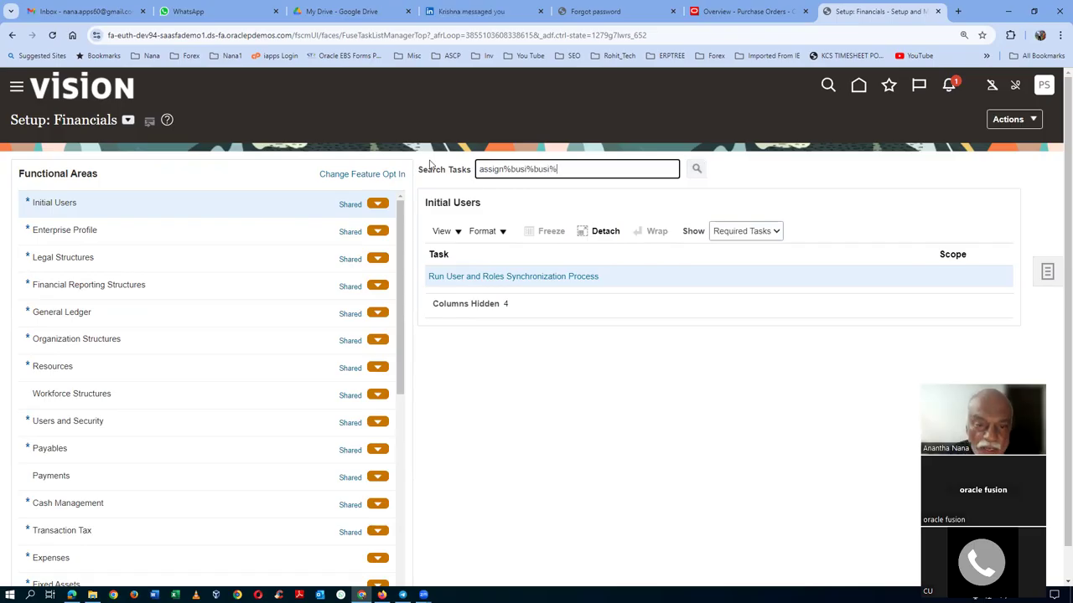
- Set US1 Business Unit as the scope for Assign Business Unit Business Function
click(940, 279)
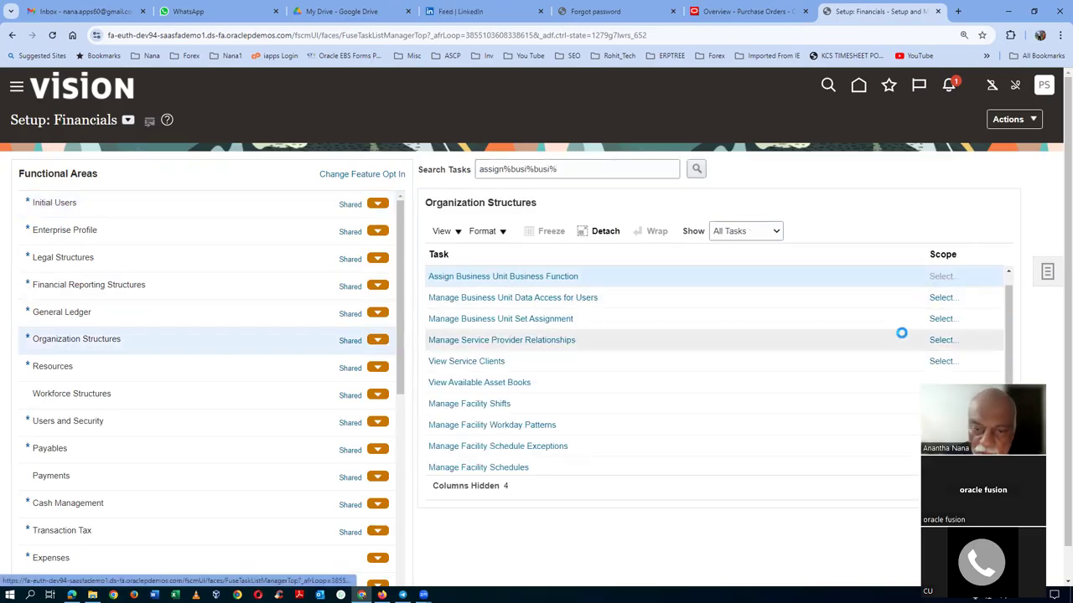
click(513, 352)
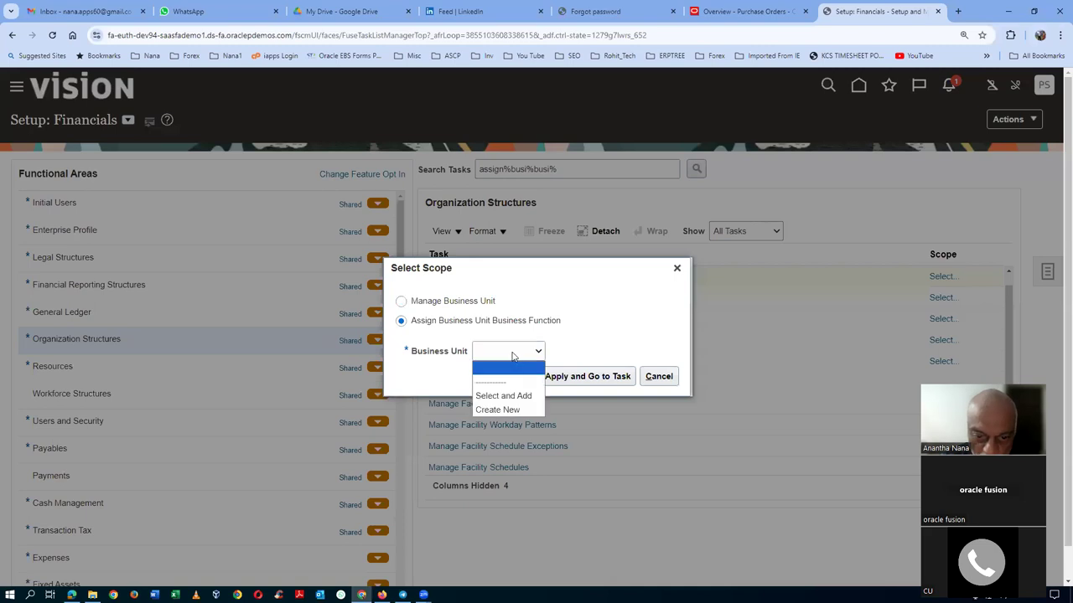
click(502, 395)
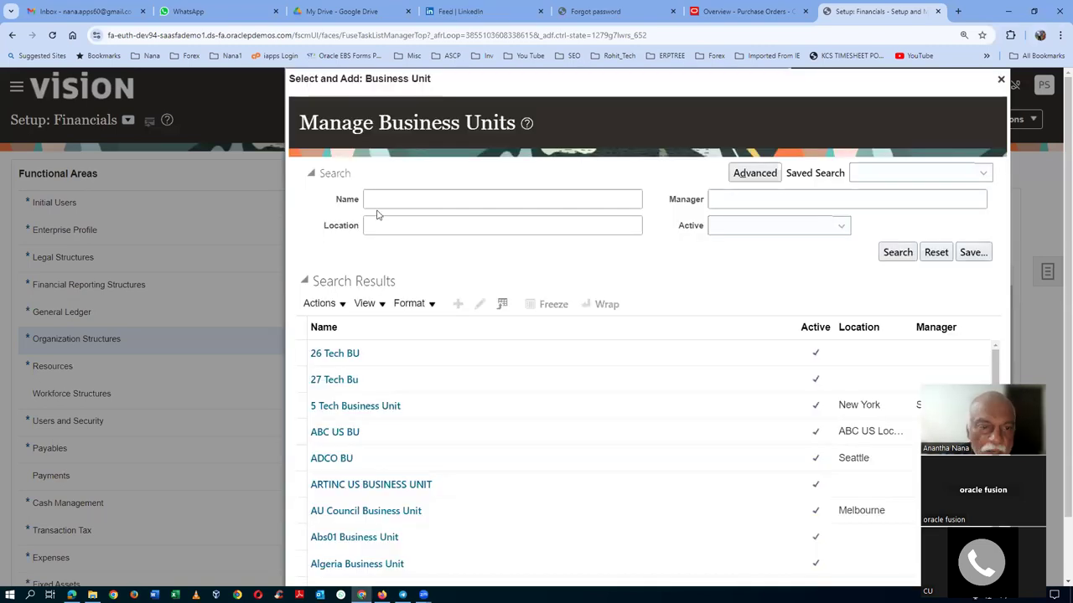
click(382, 201)
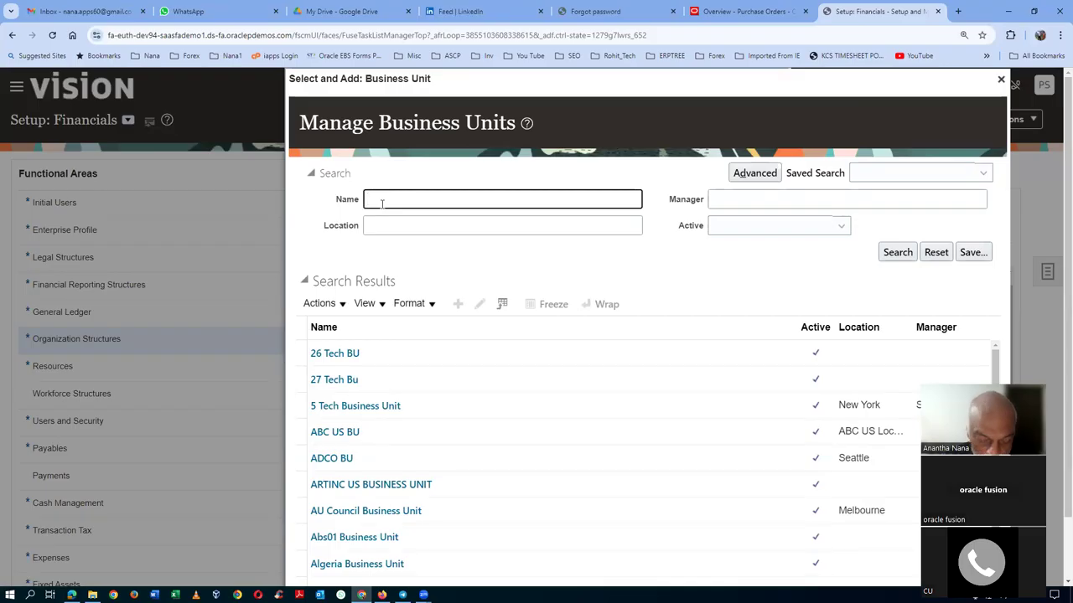
text(us1)
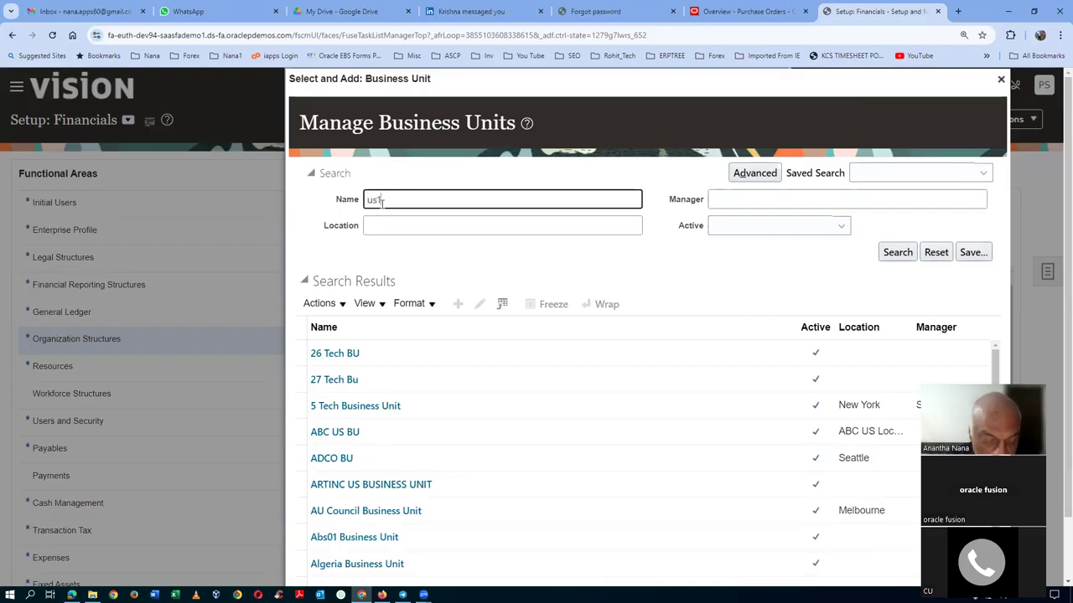
click(898, 252)
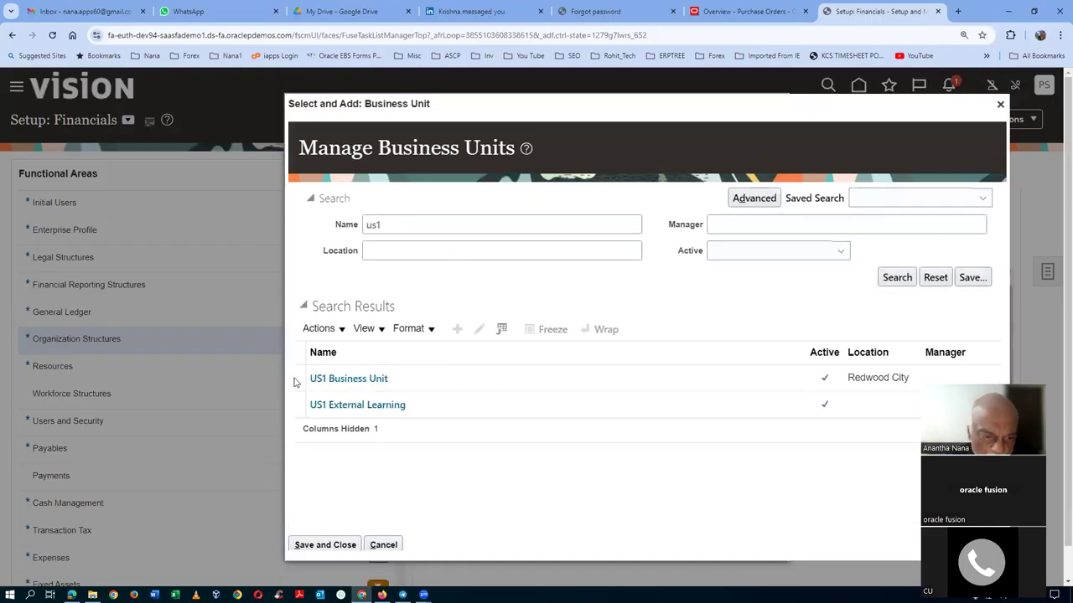
click(319, 544)
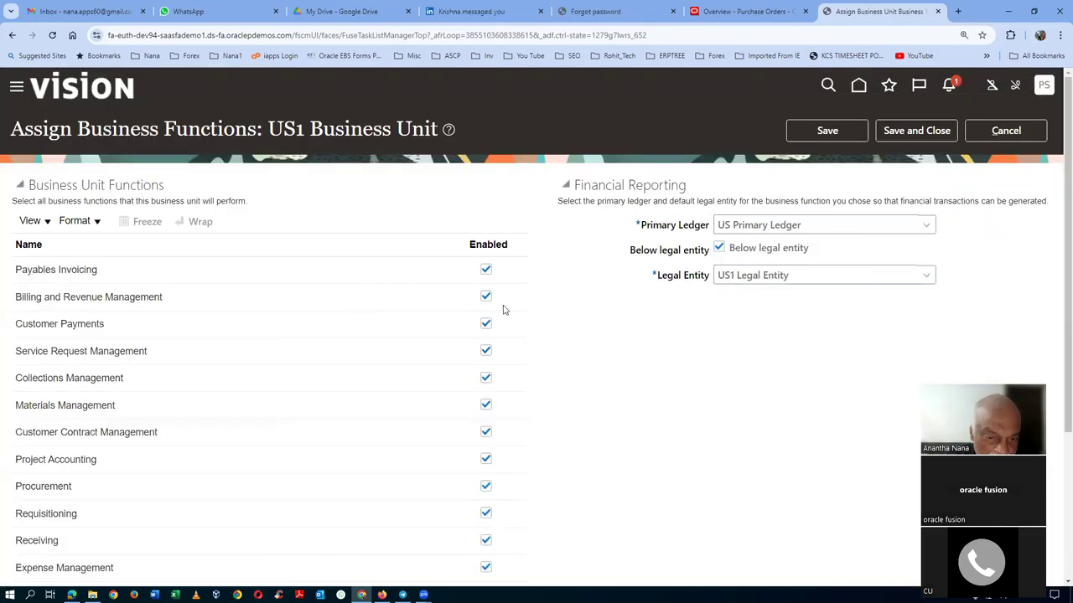
- Review US1's enabled business functions, cancel without changes, and go to the setup task Search page
scroll(548, 316, down, 1)
scroll(549, 320, down, 3)
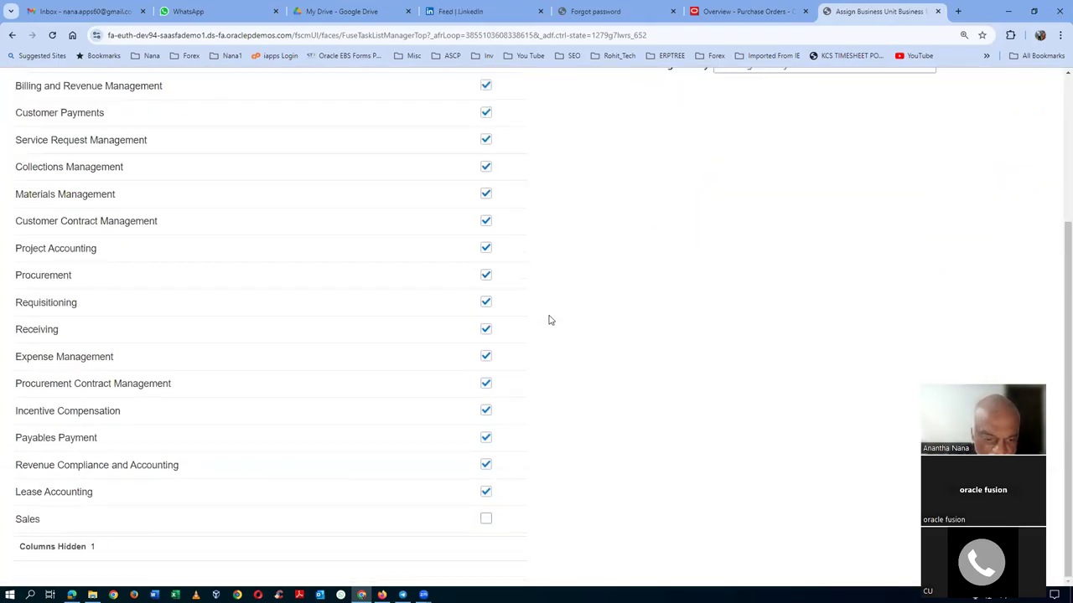
scroll(548, 320, up, 4)
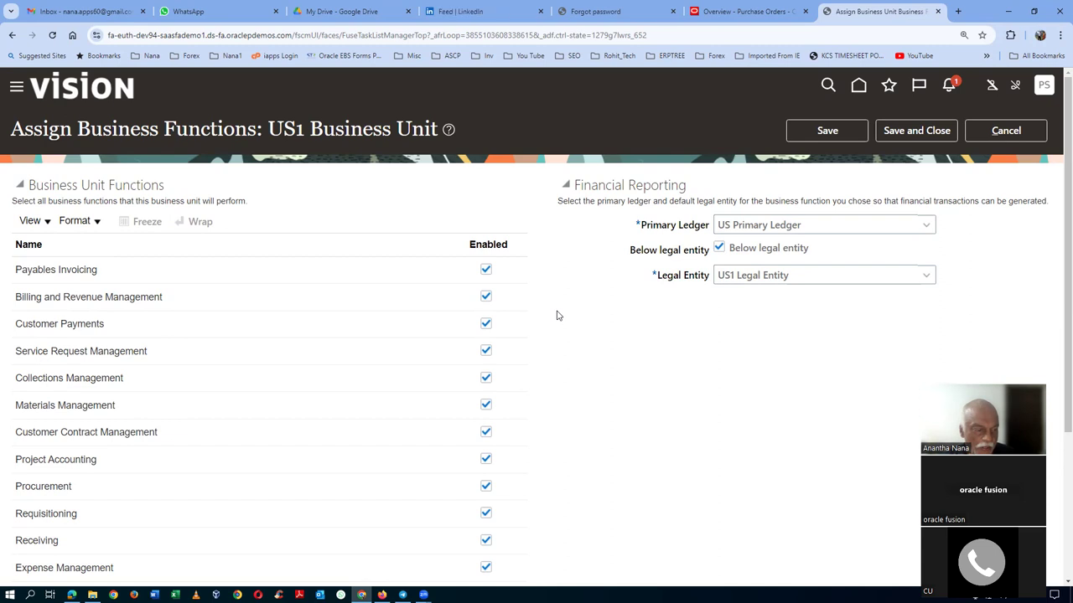
click(1040, 132)
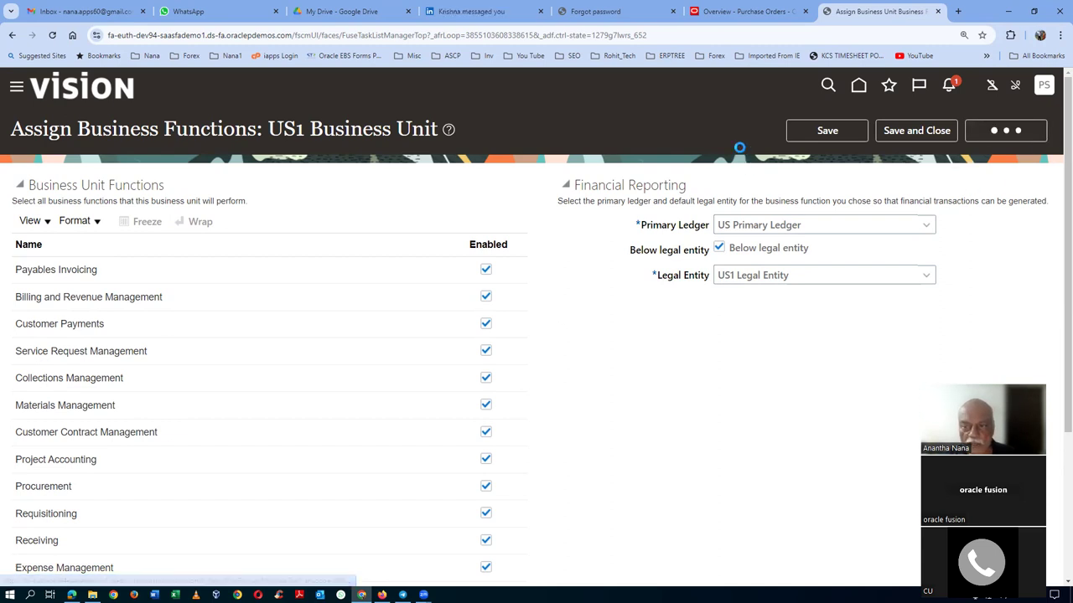
click(1047, 272)
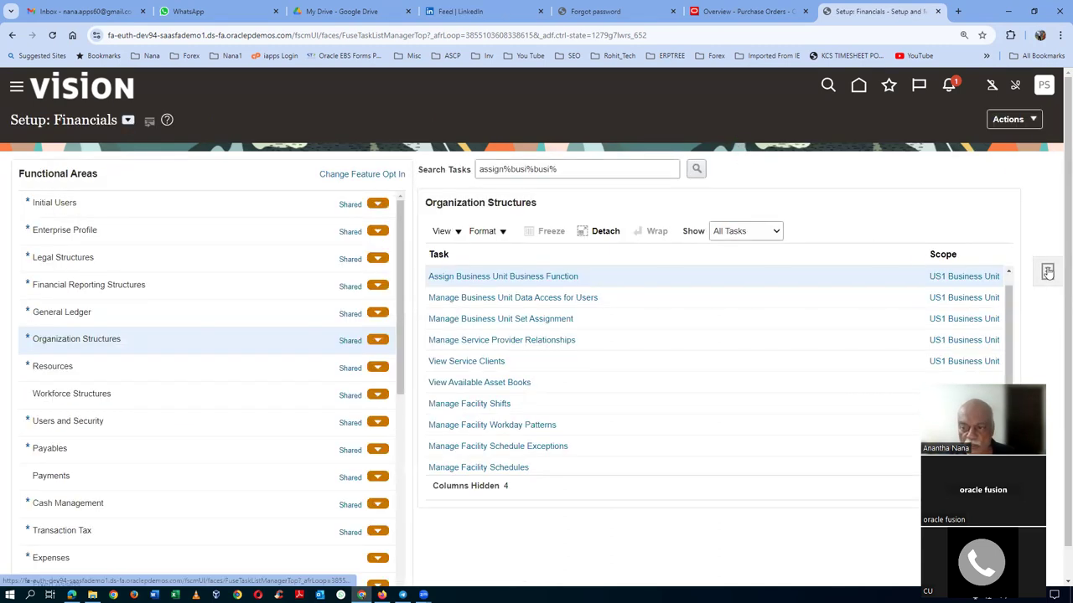
click(915, 279)
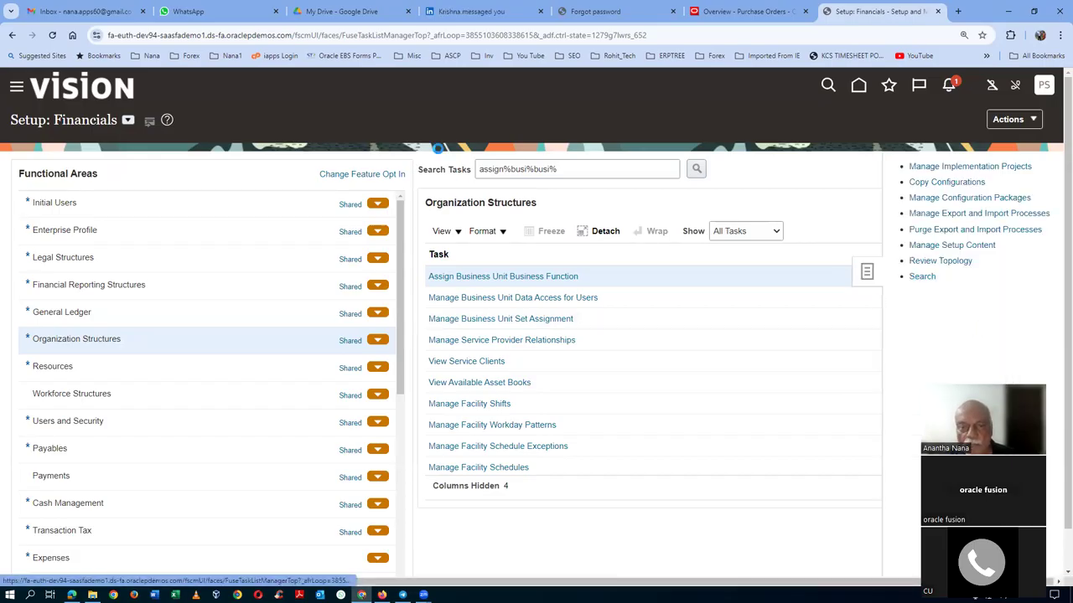
click(321, 172)
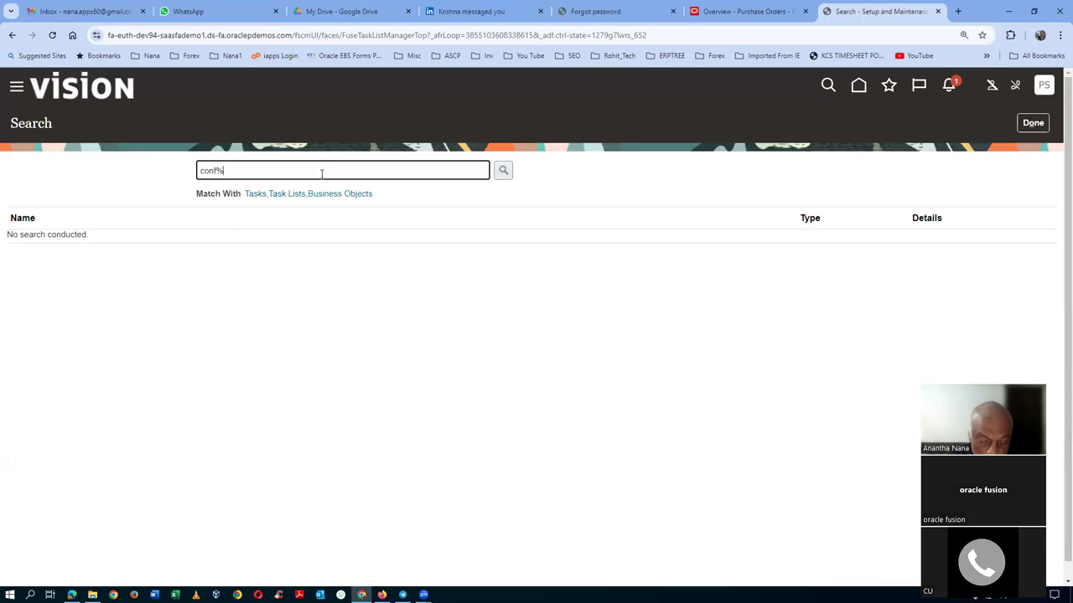
- Search proc%busi%funct% and open Configure Procurement Business Function with US1 Business Unit as procurement BU
text(proc%bus)
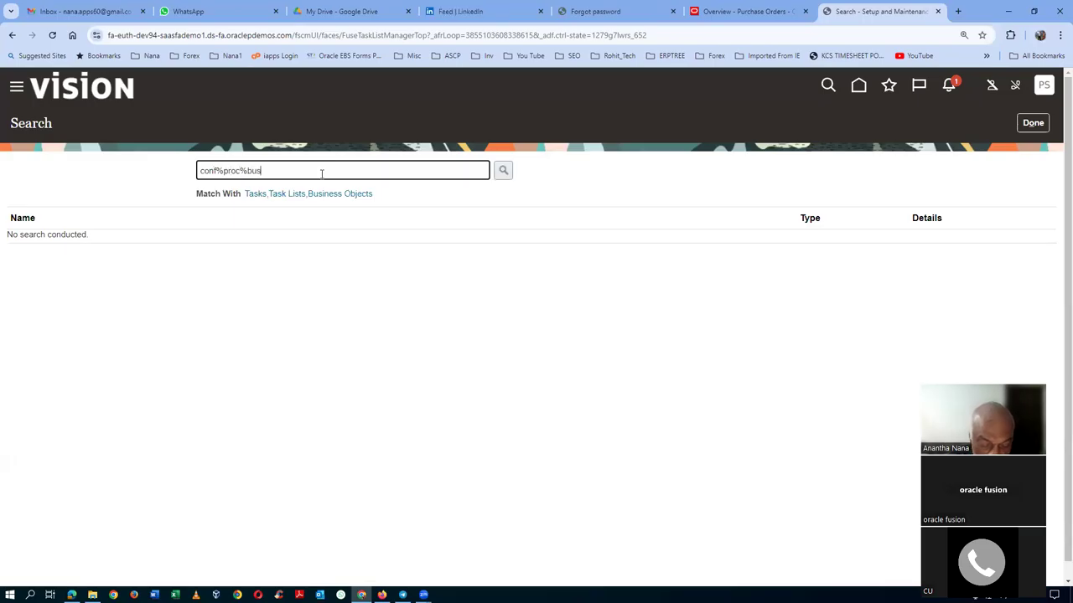
text(i%func)
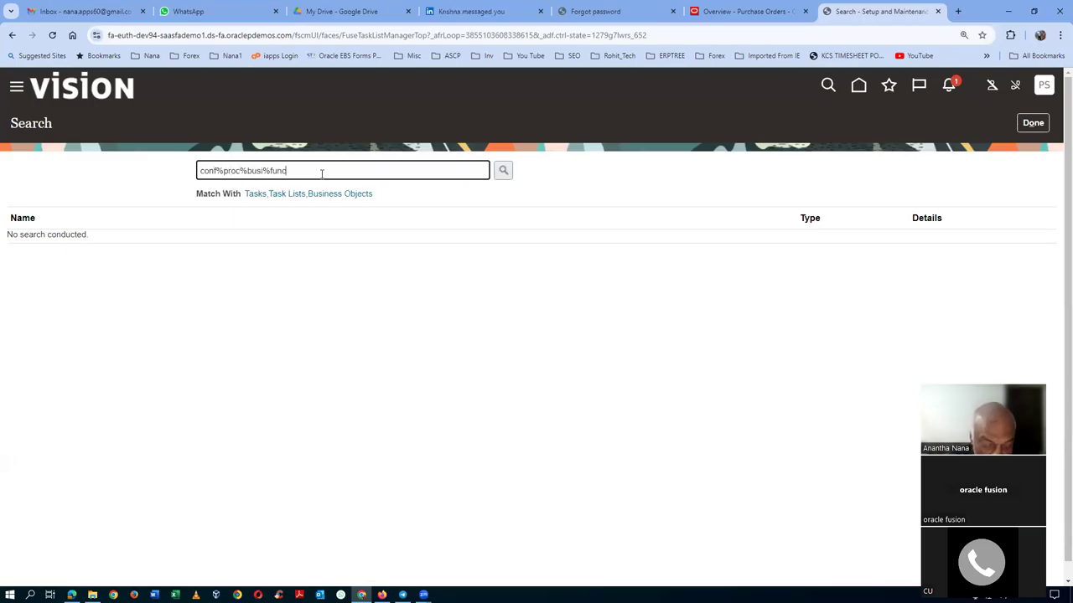
text(t%)
key(Return)
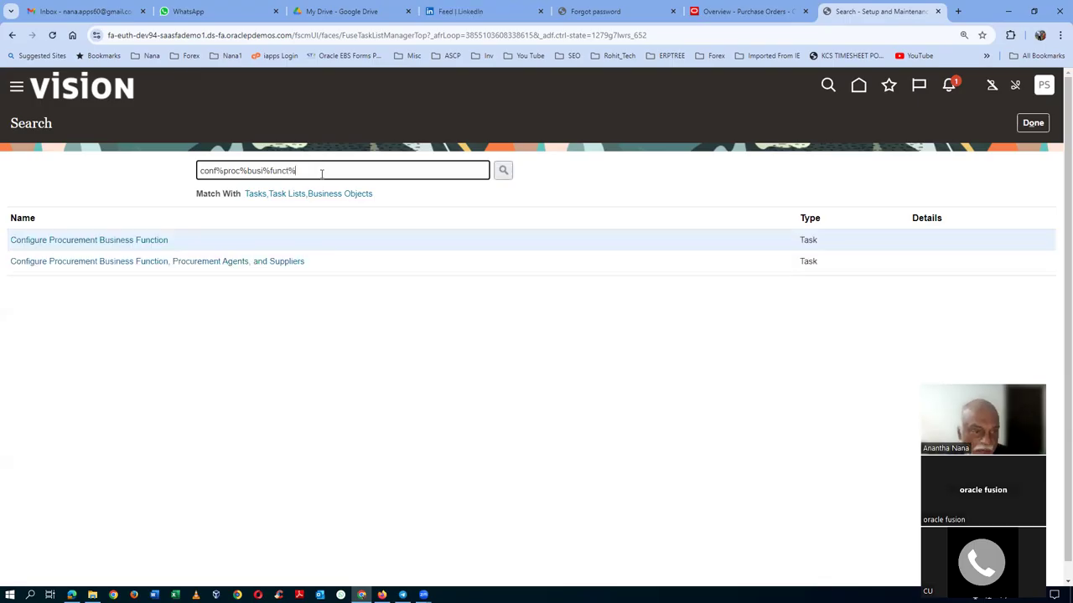
click(85, 243)
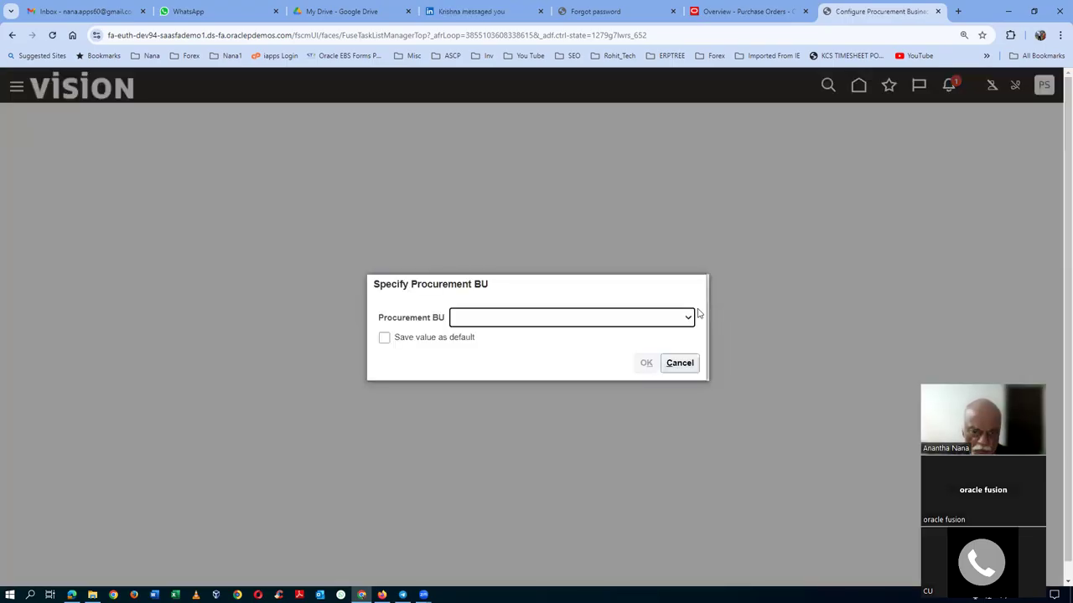
click(577, 319)
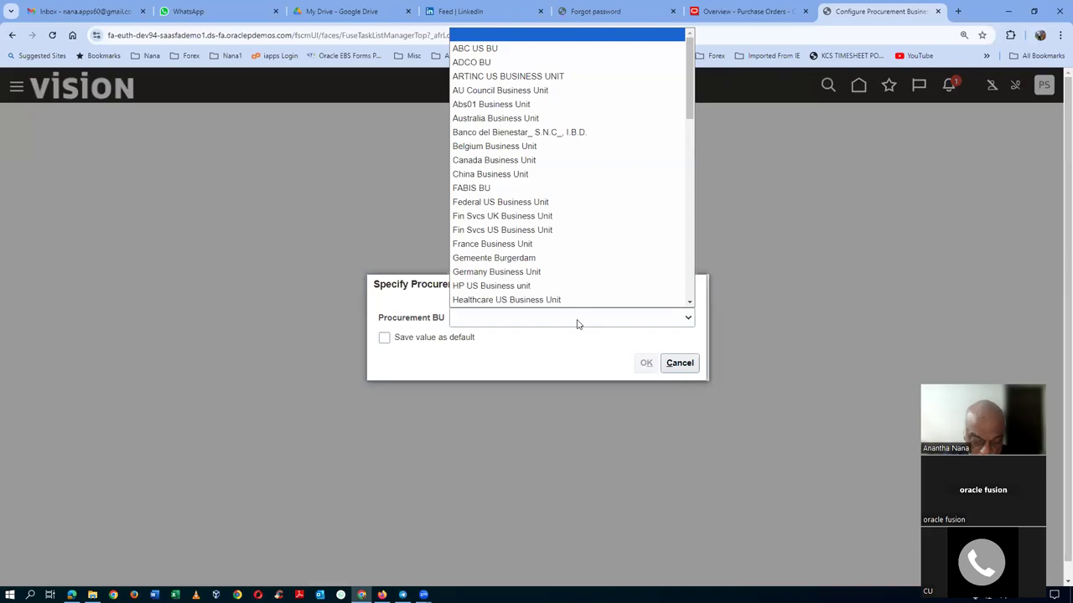
text(US)
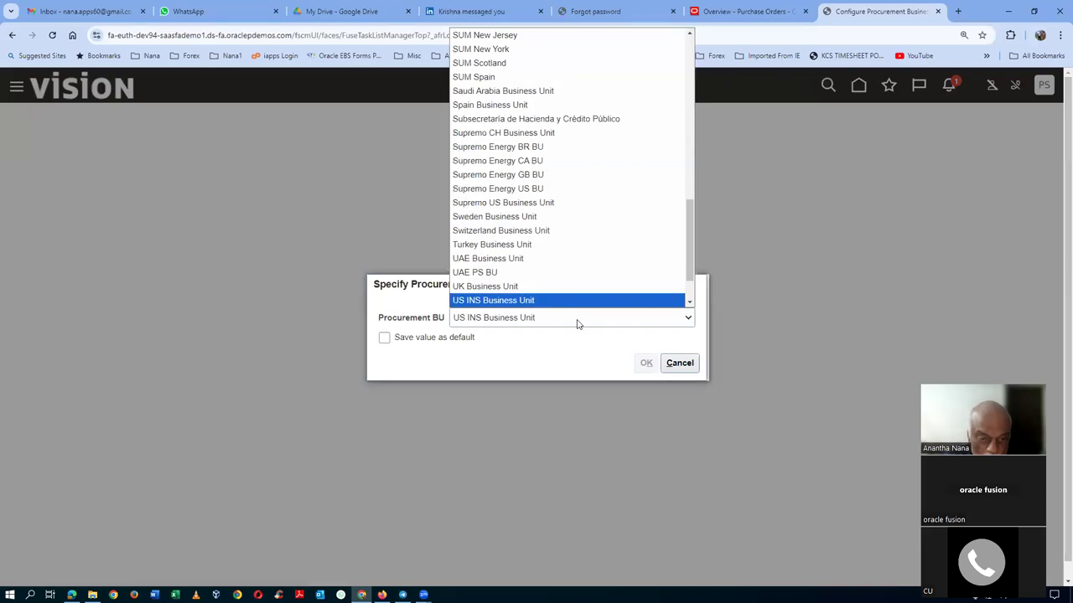
text(1)
key(Return)
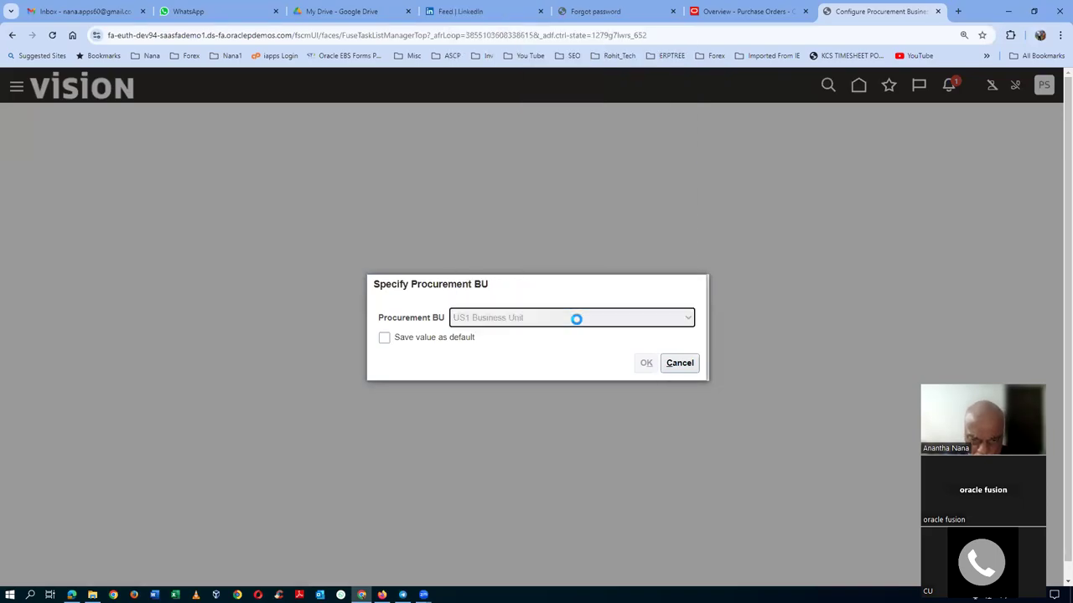
click(646, 363)
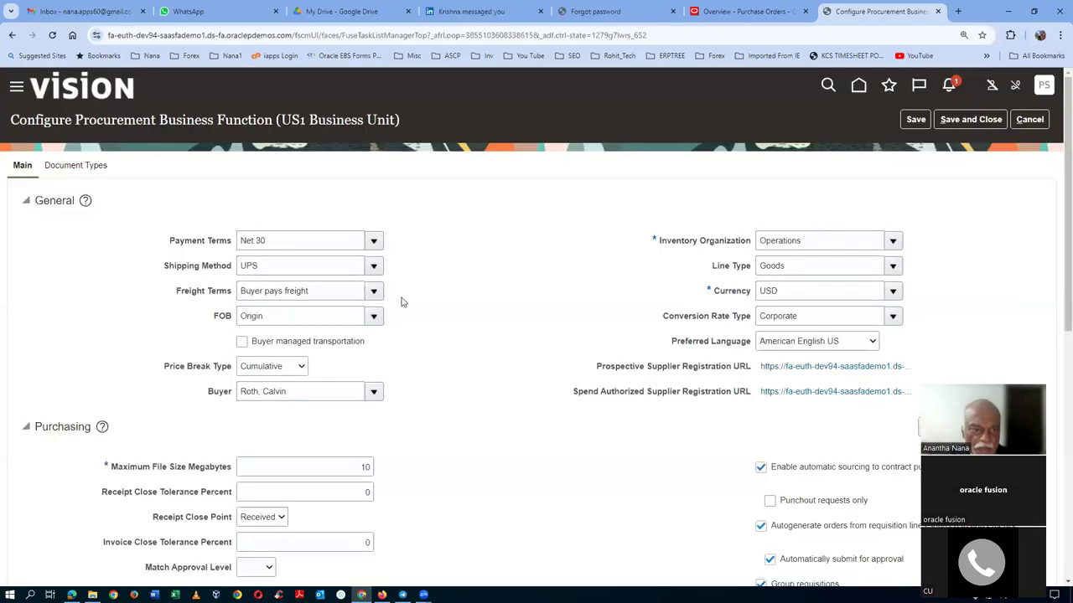
- Review the General, Purchasing and Sourcing settings, then show the Document Types list
scroll(539, 354, down, 2)
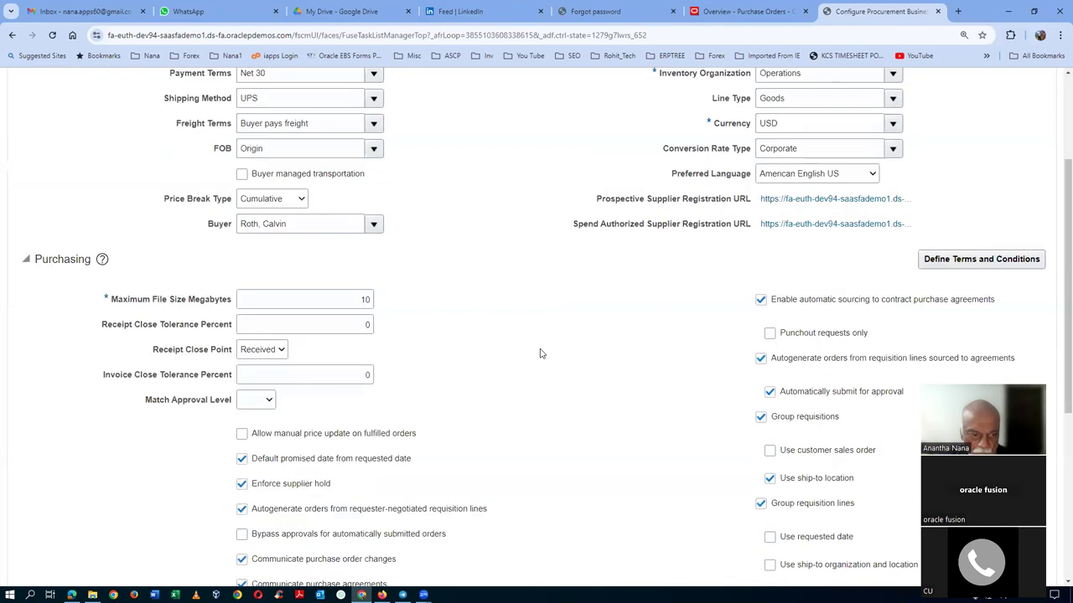
double_click(362, 299)
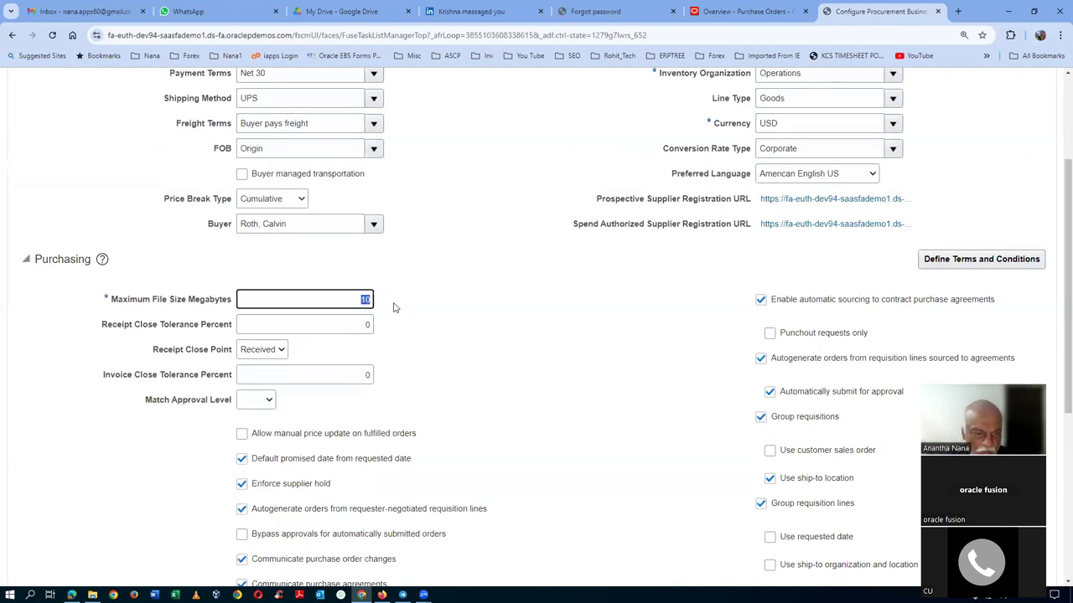
click(442, 379)
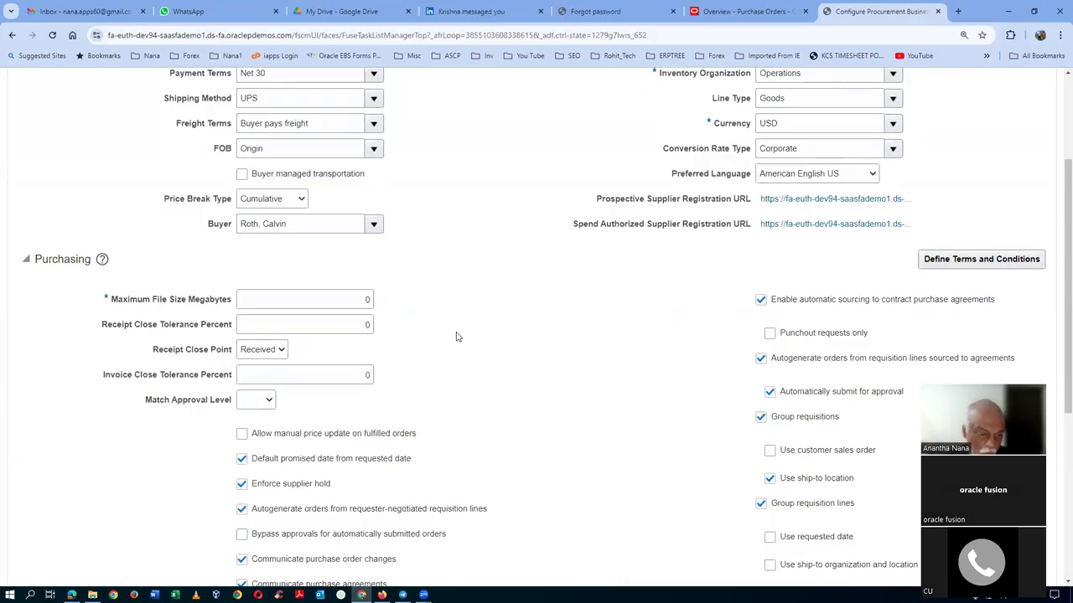
scroll(460, 342, down, 2)
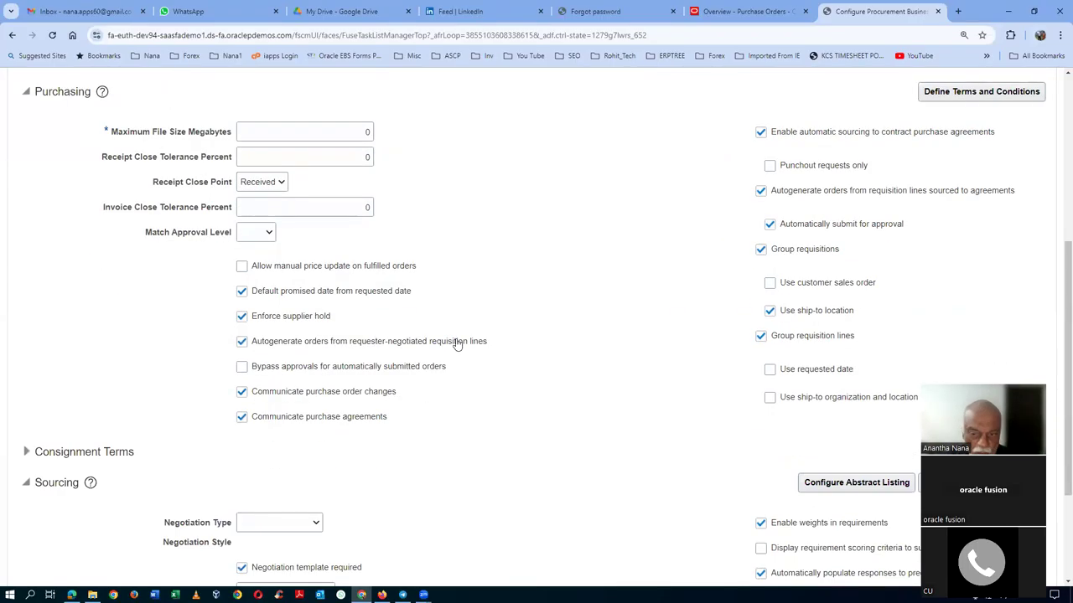
scroll(625, 288, up, 1)
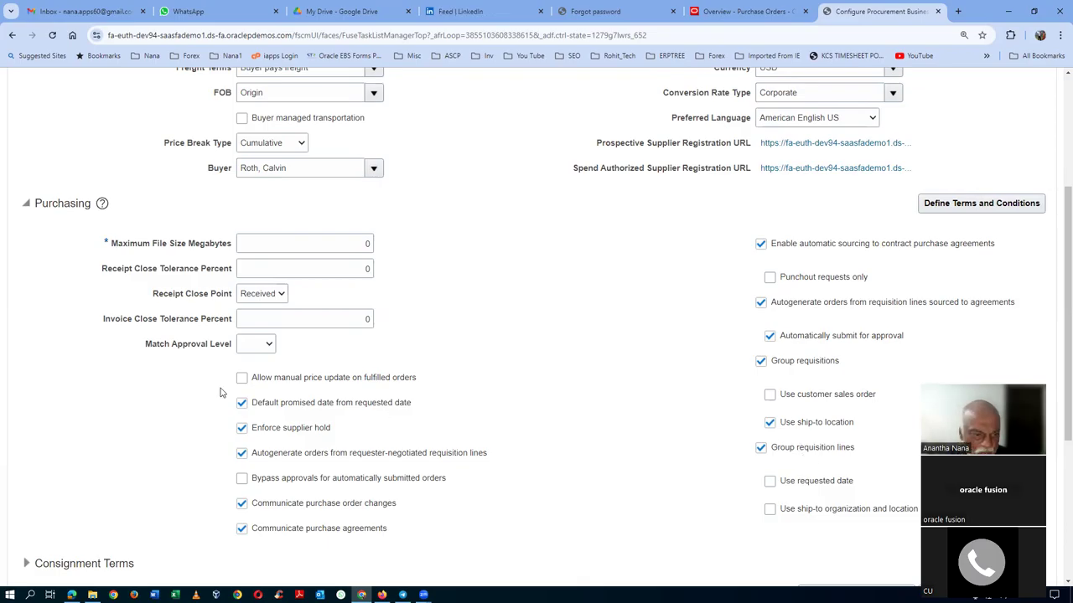
scroll(470, 248, up, 2)
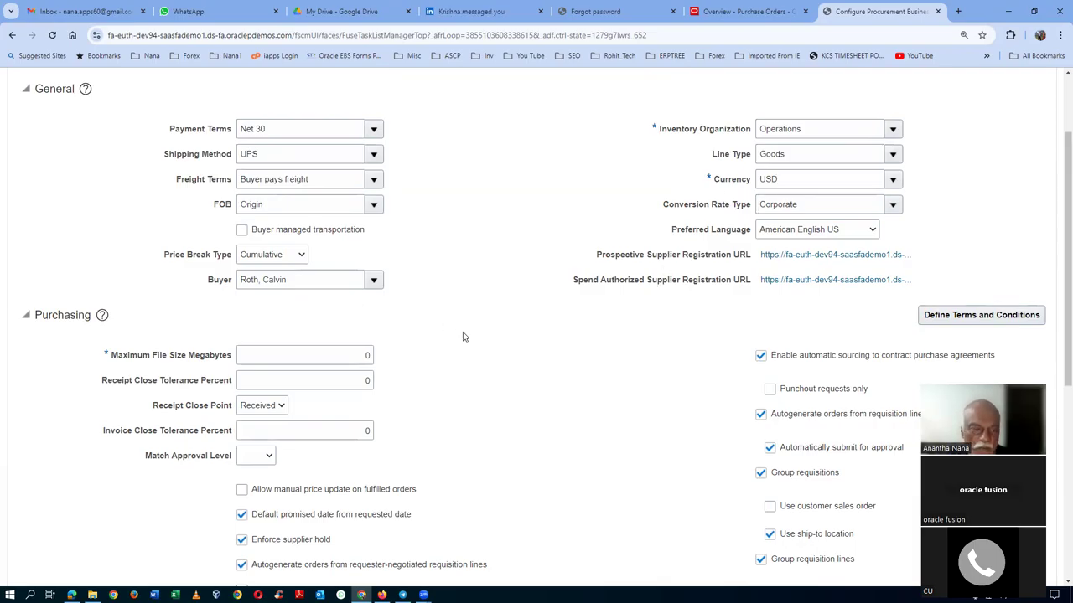
scroll(463, 336, down, 2)
scroll(462, 336, down, 2)
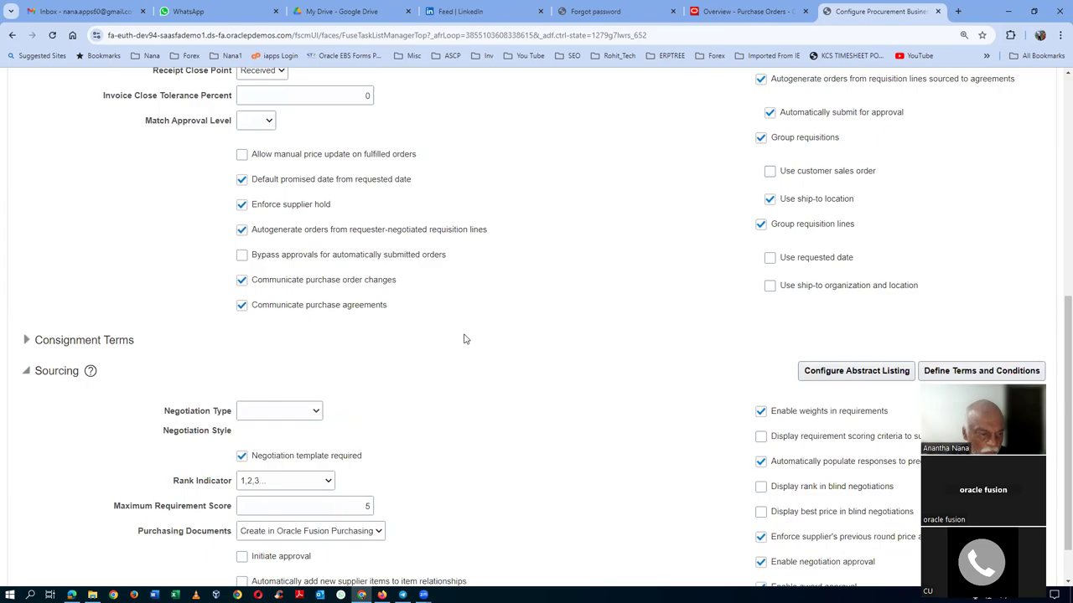
scroll(465, 340, down, 1)
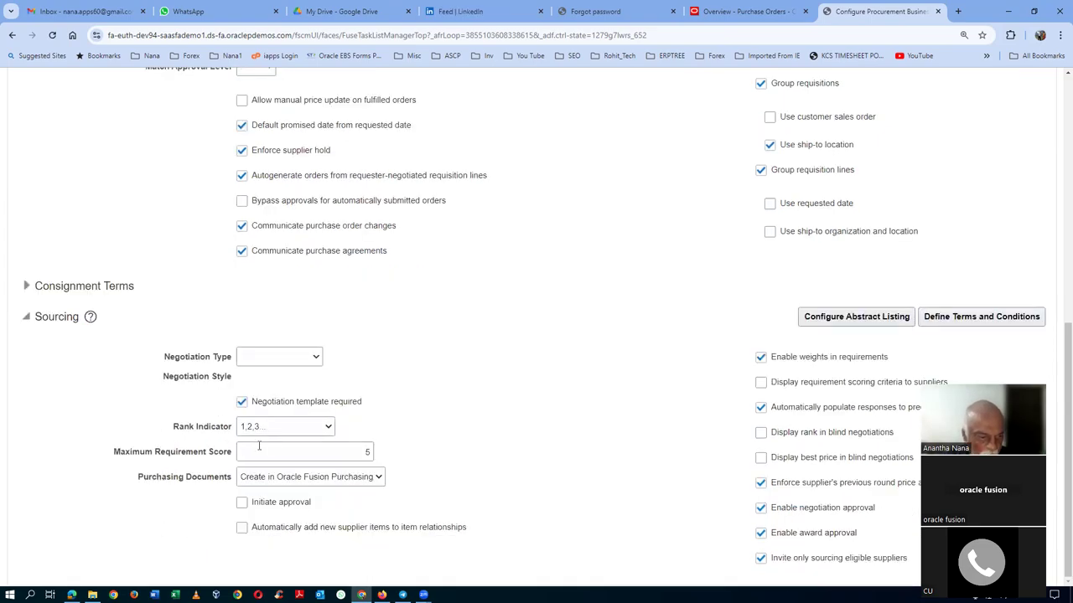
scroll(399, 367, up, 6)
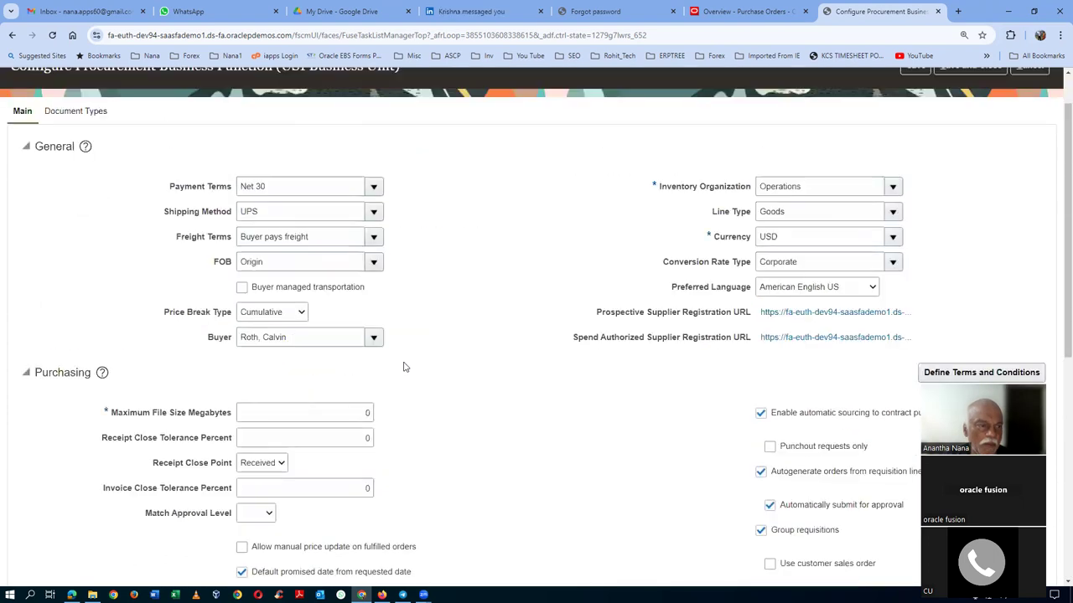
click(67, 166)
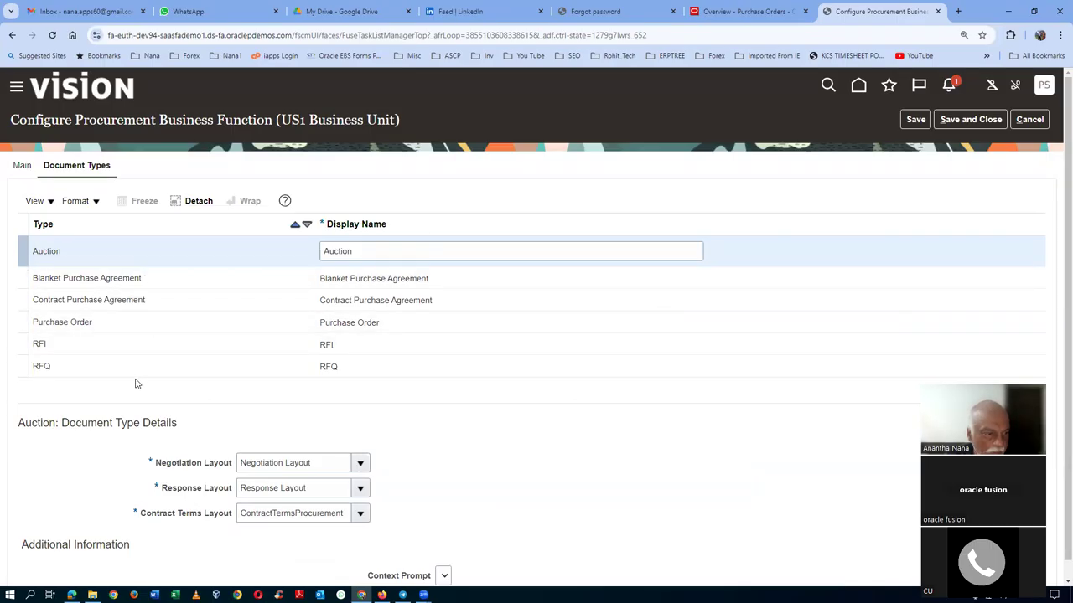
- Prefix the Contract Purchase Agreement display name with PO11
click(175, 307)
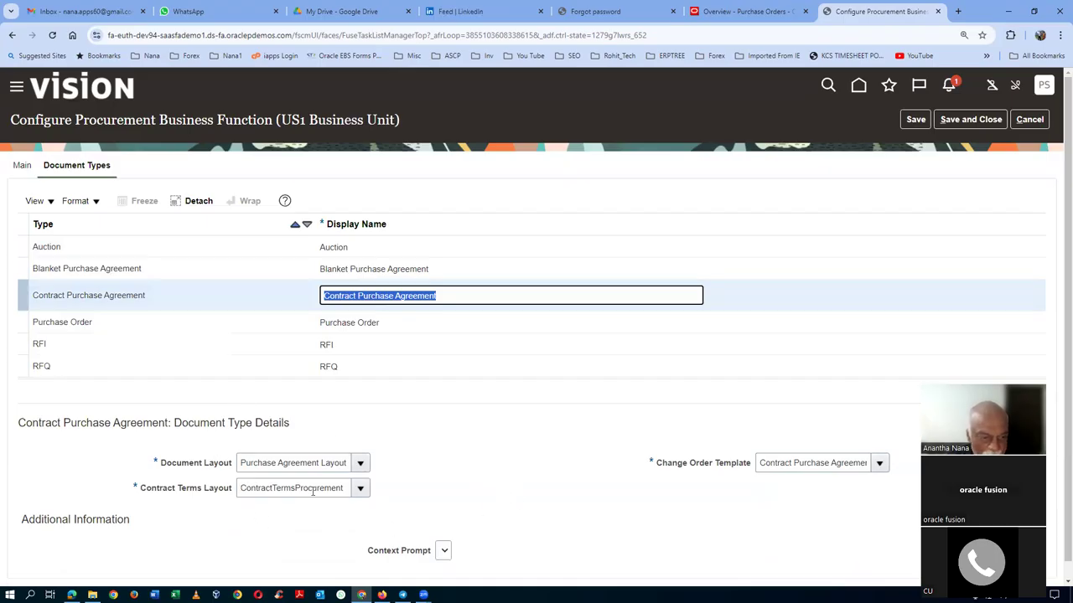
scroll(559, 499, down, 1)
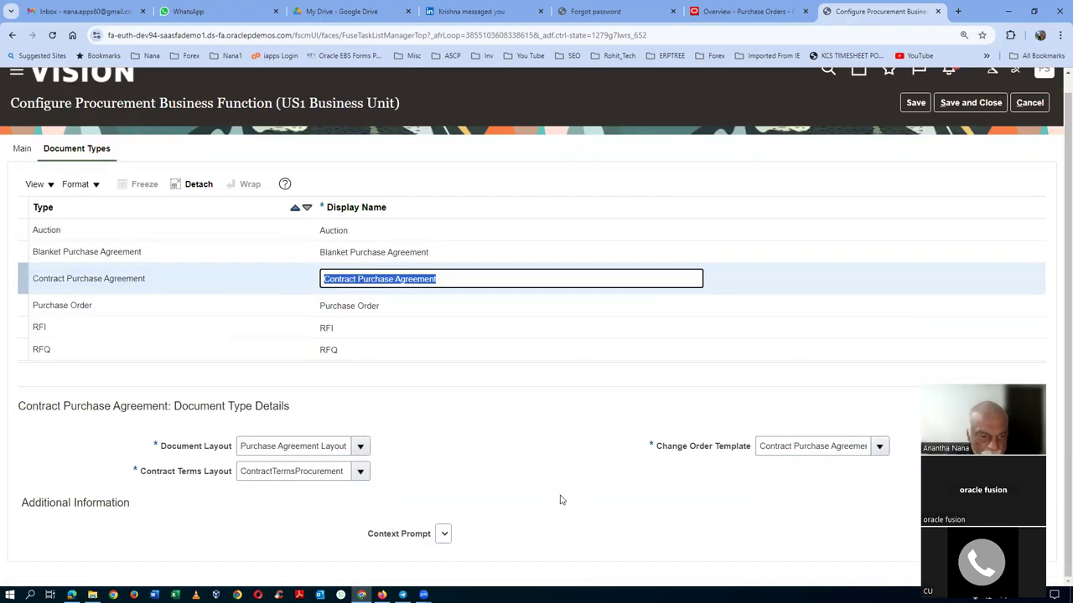
click(506, 458)
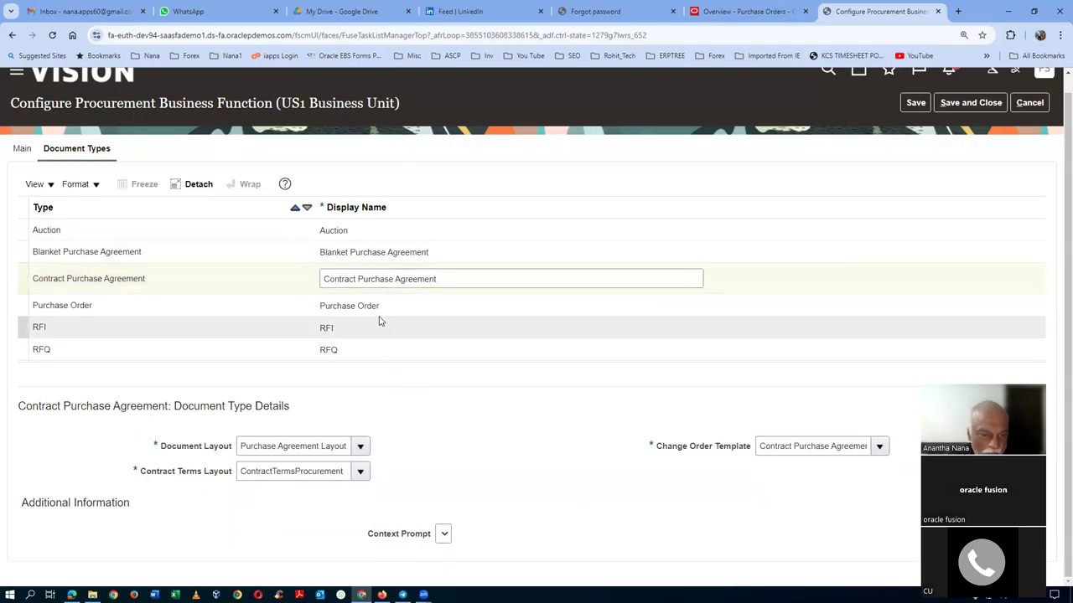
click(339, 279)
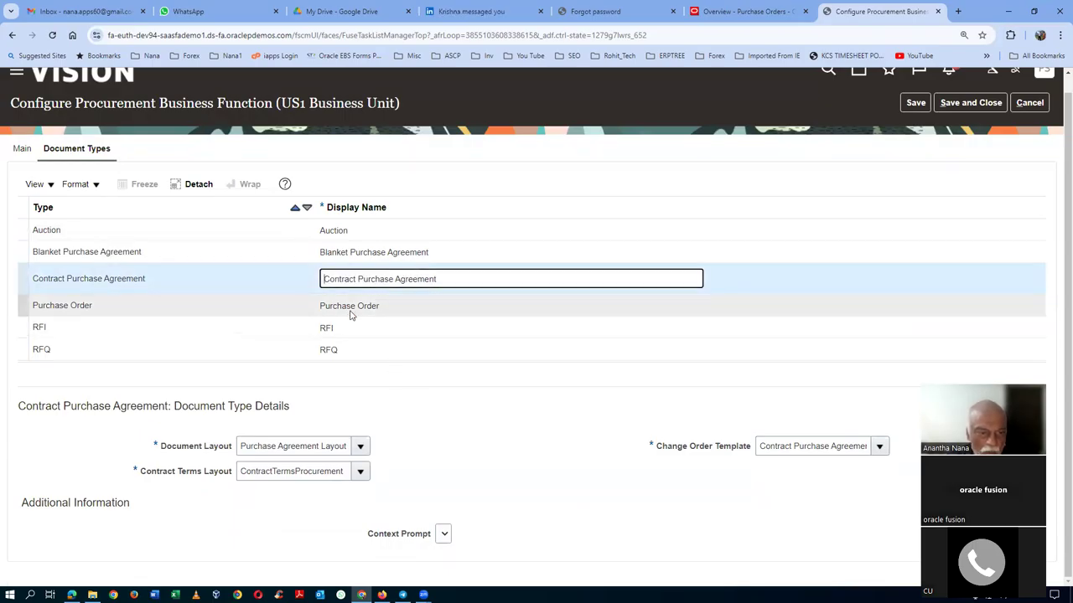
text()11)
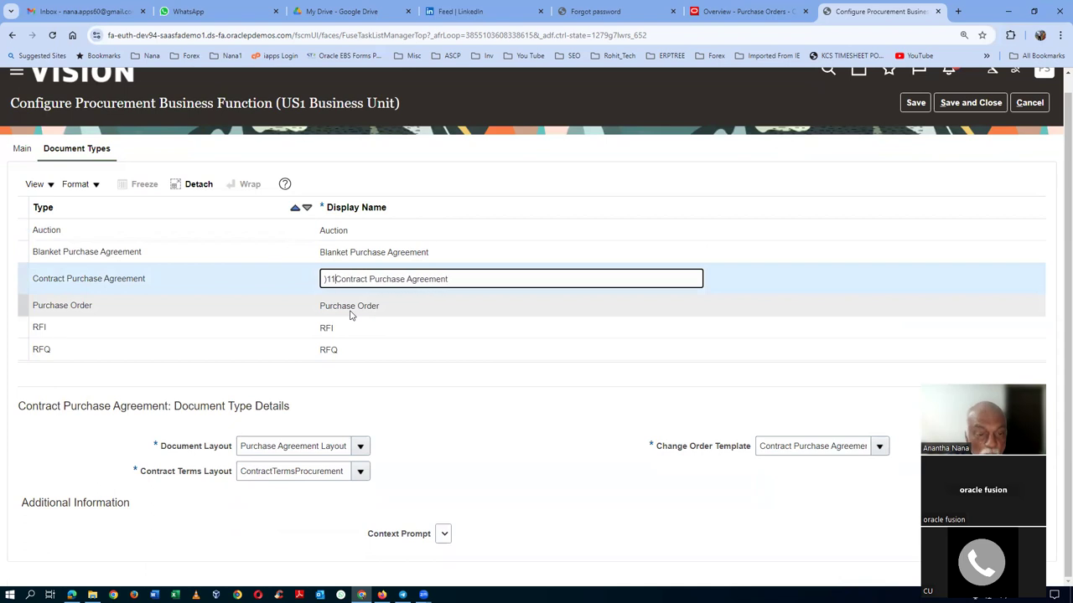
key(BackSpace)
key(BackSpace)
key(BackSpace)
text(PO11)
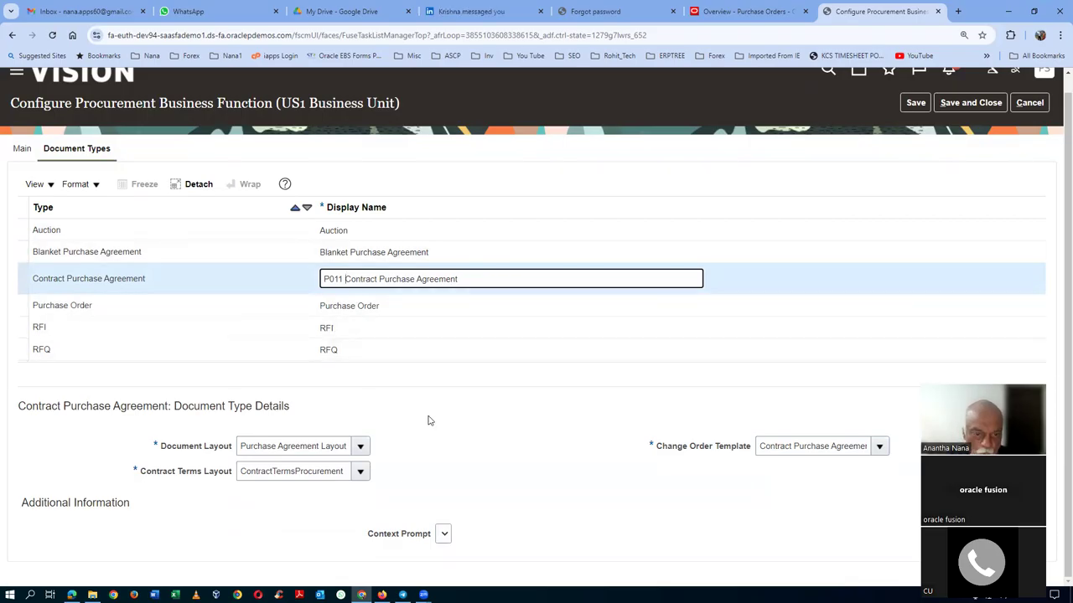
click(468, 463)
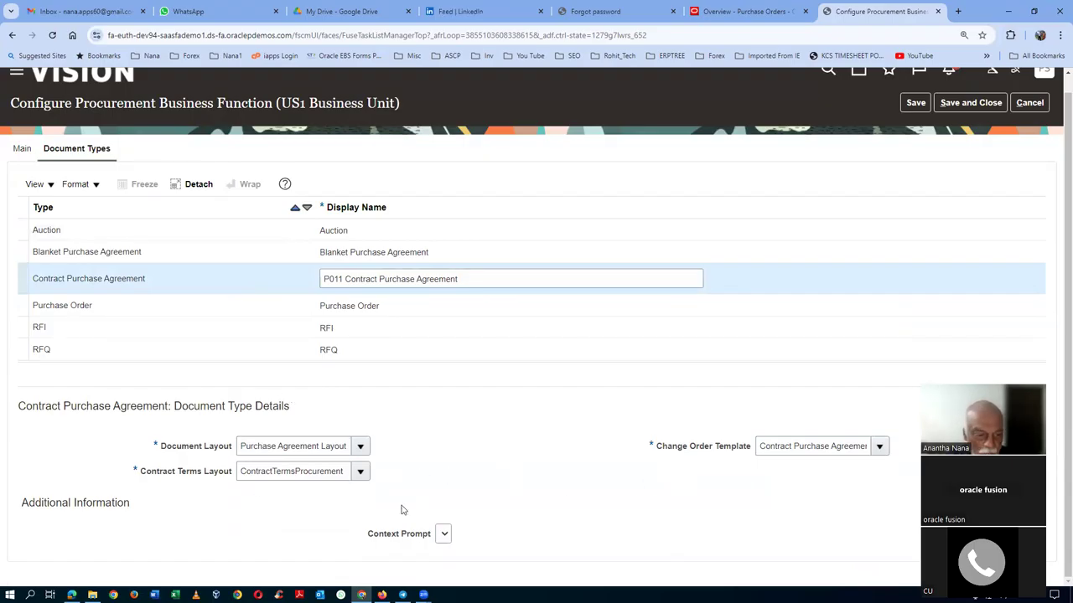
- Review the change order, document and contract terms layouts, keeping Purchase Agreement Layout
click(879, 447)
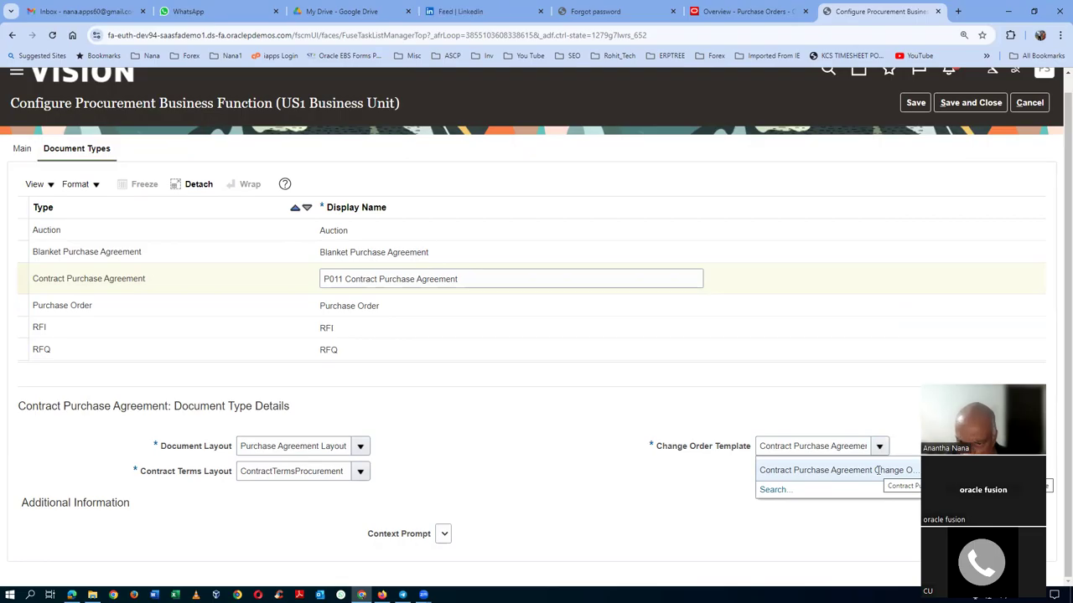
click(676, 500)
click(312, 450)
click(360, 447)
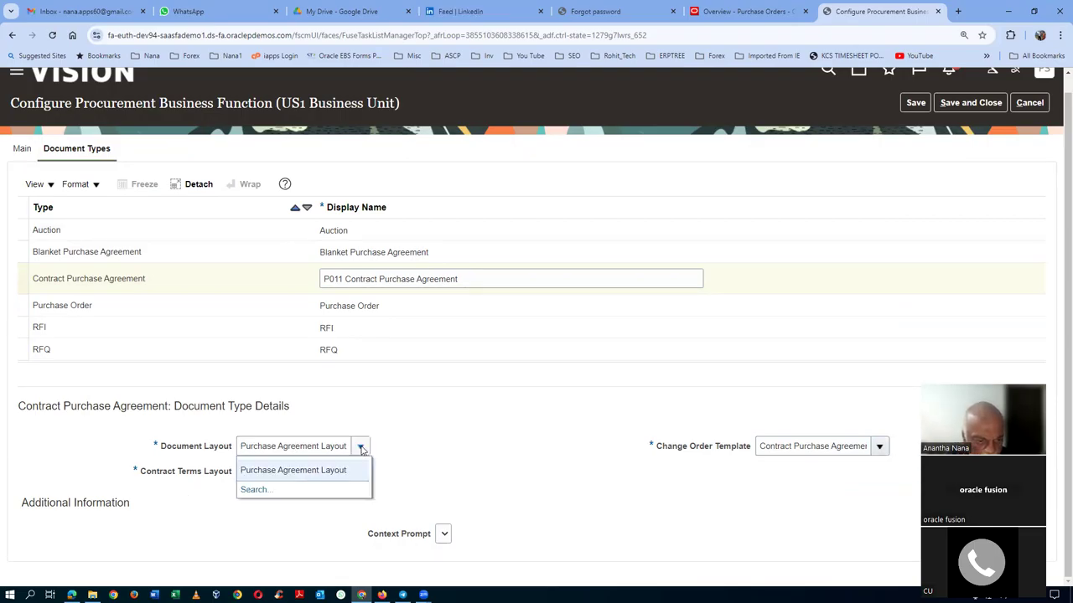
click(350, 472)
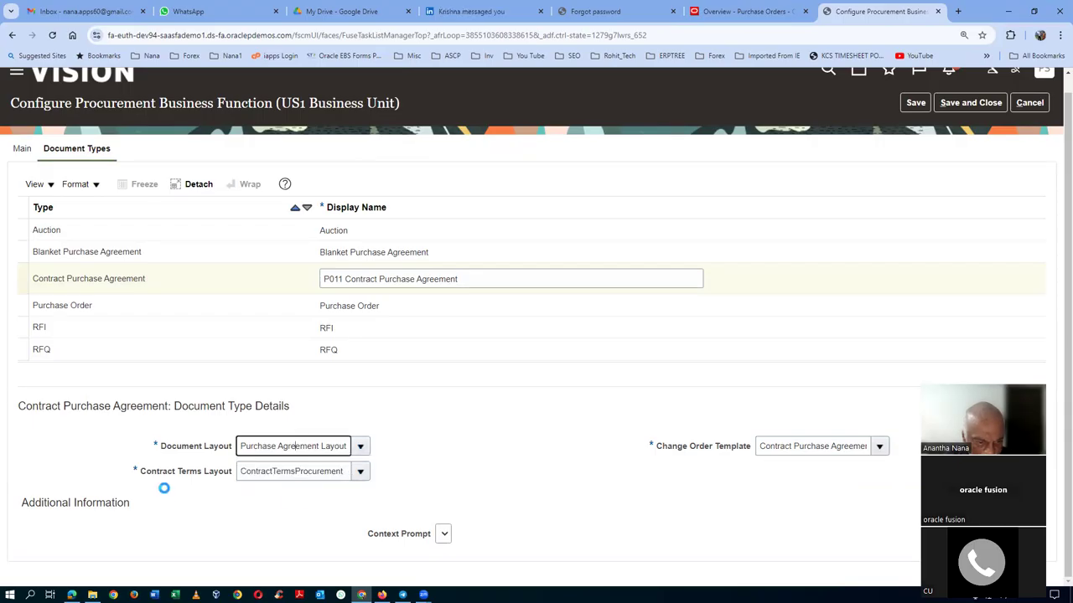
click(315, 470)
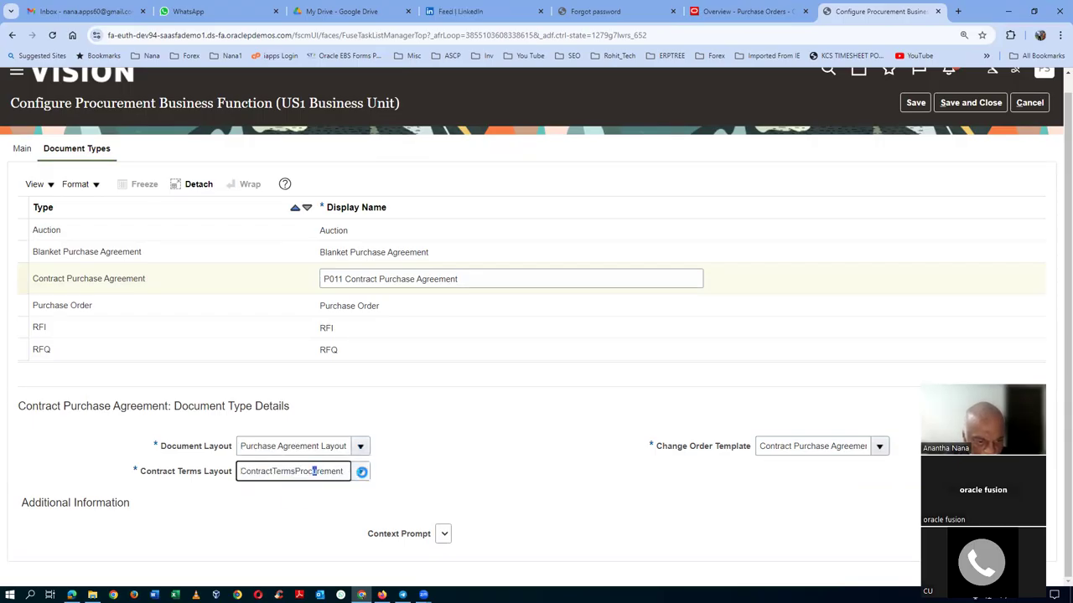
click(360, 473)
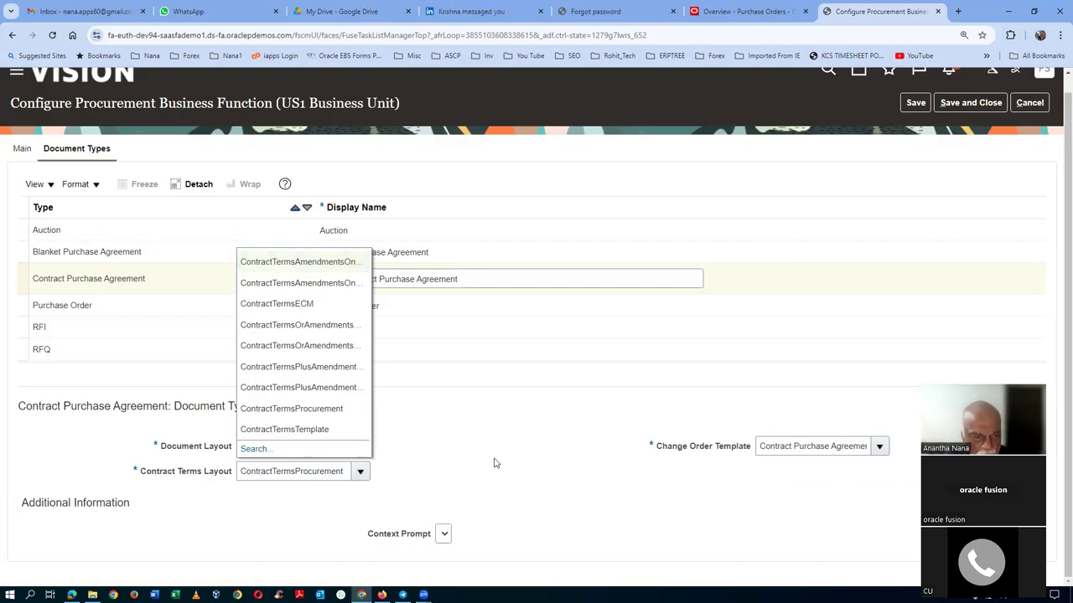
click(494, 427)
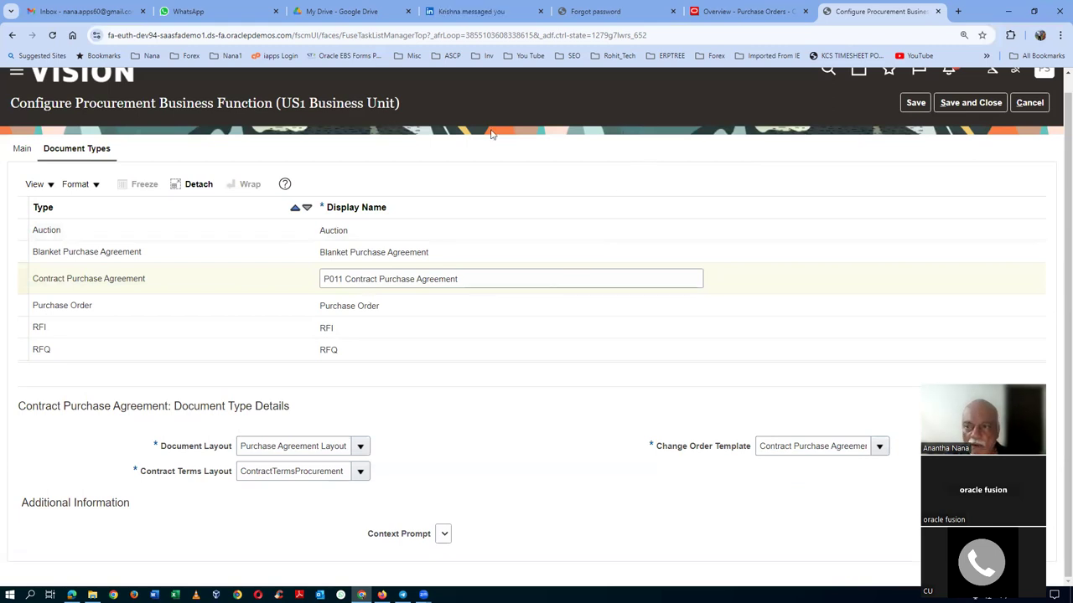
- Save and close the procurement business function changes, sign out, and sign back in
click(965, 103)
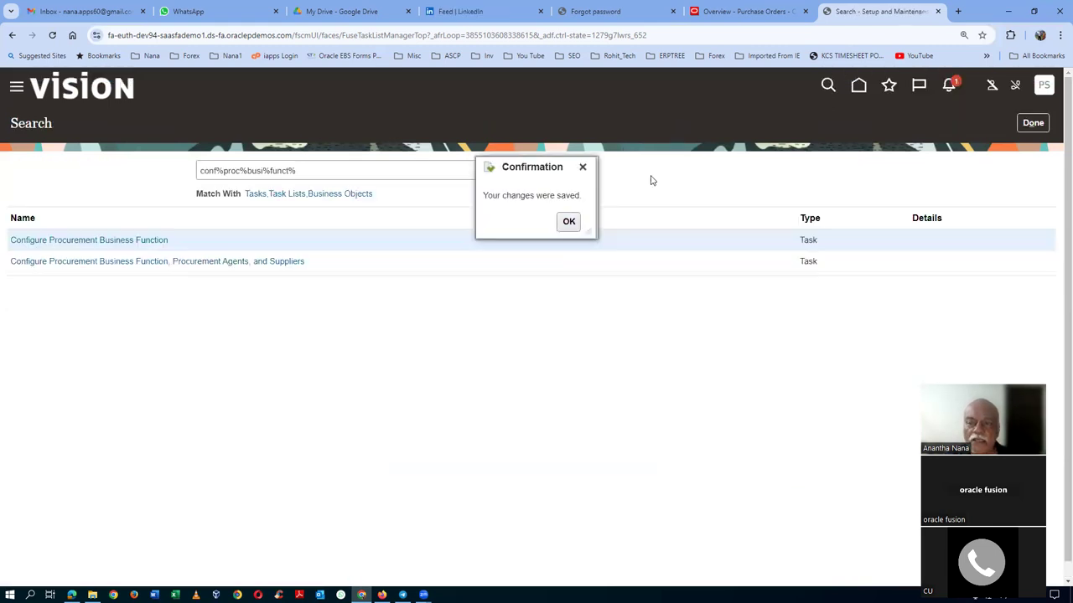
click(568, 222)
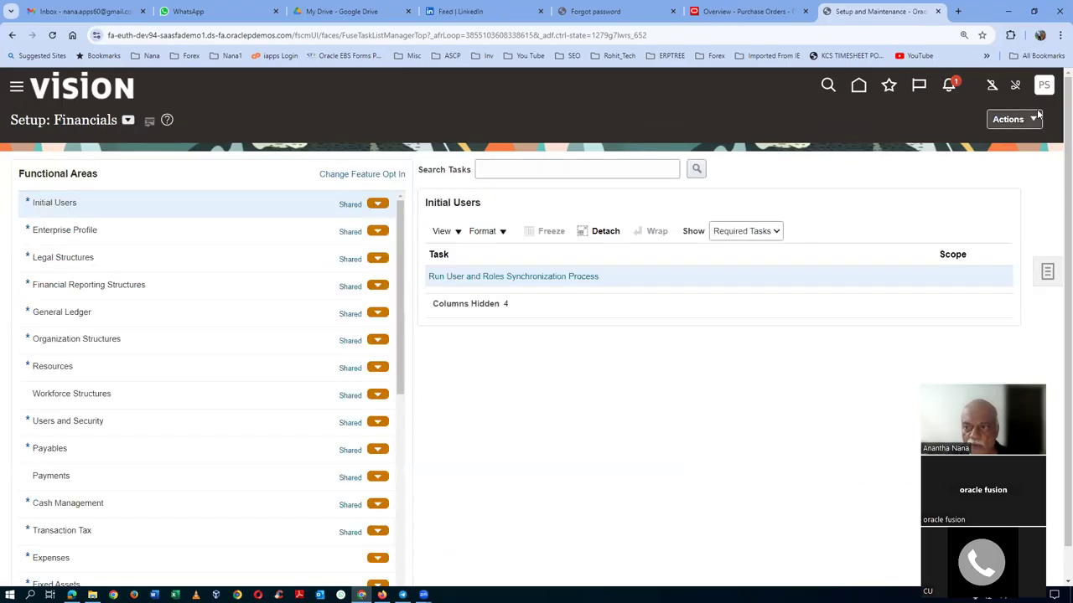
click(1043, 84)
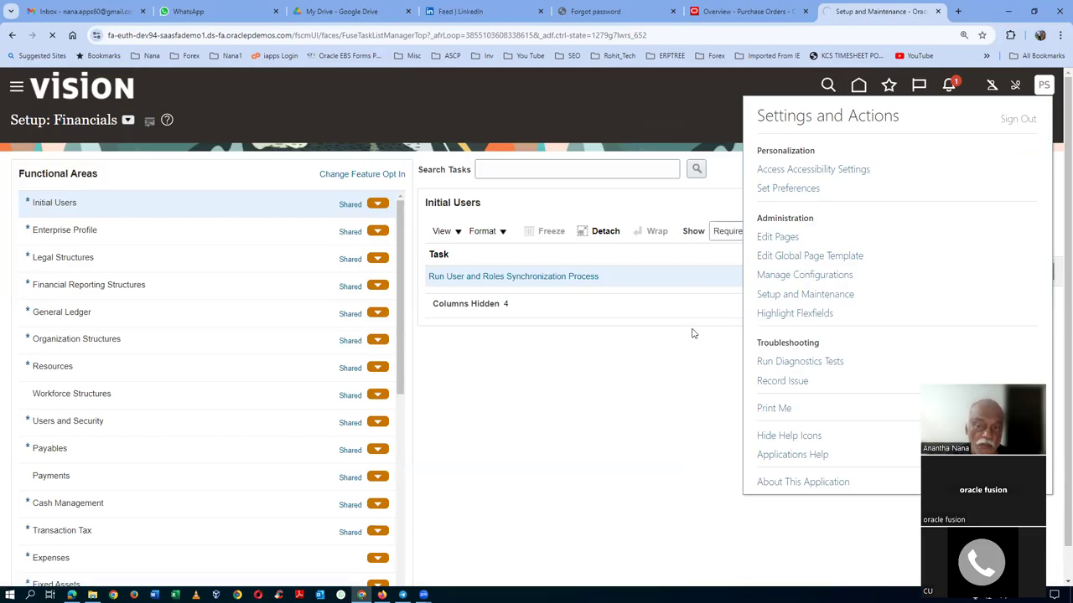
click(530, 304)
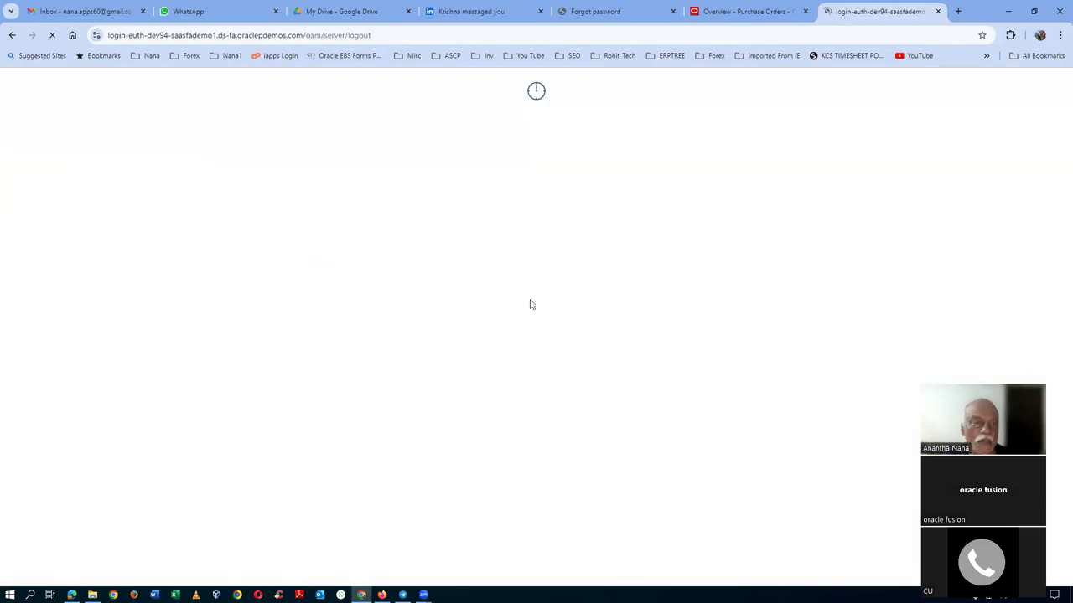
click(481, 361)
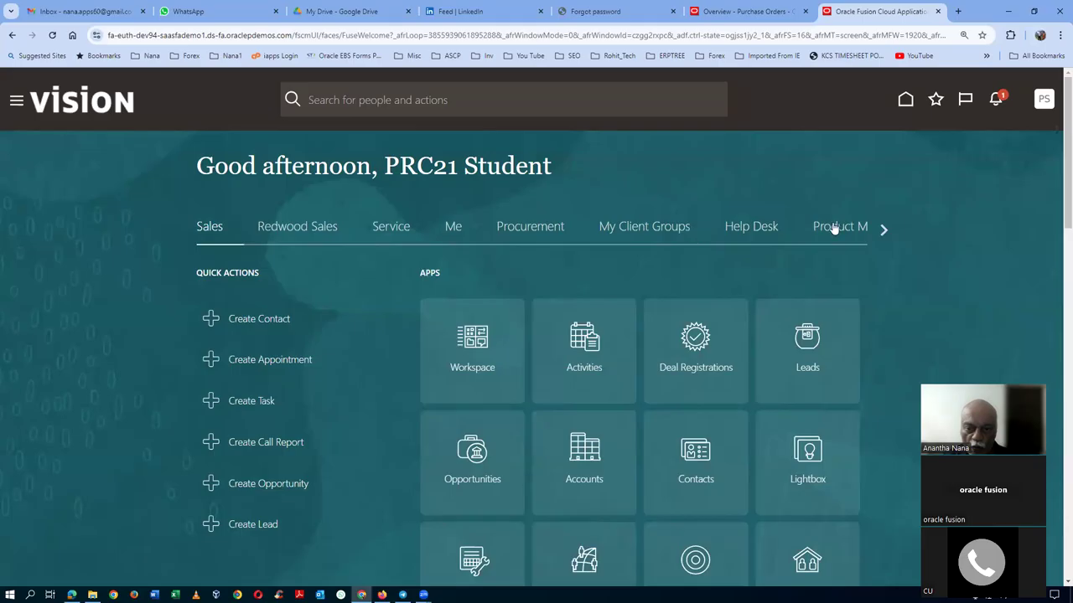
- Browse to Tools and view Scheduled Processes, selecting Retrieve Latest LDAP Changes
click(883, 234)
click(883, 234)
click(883, 234)
click(883, 234)
click(883, 234)
click(883, 234)
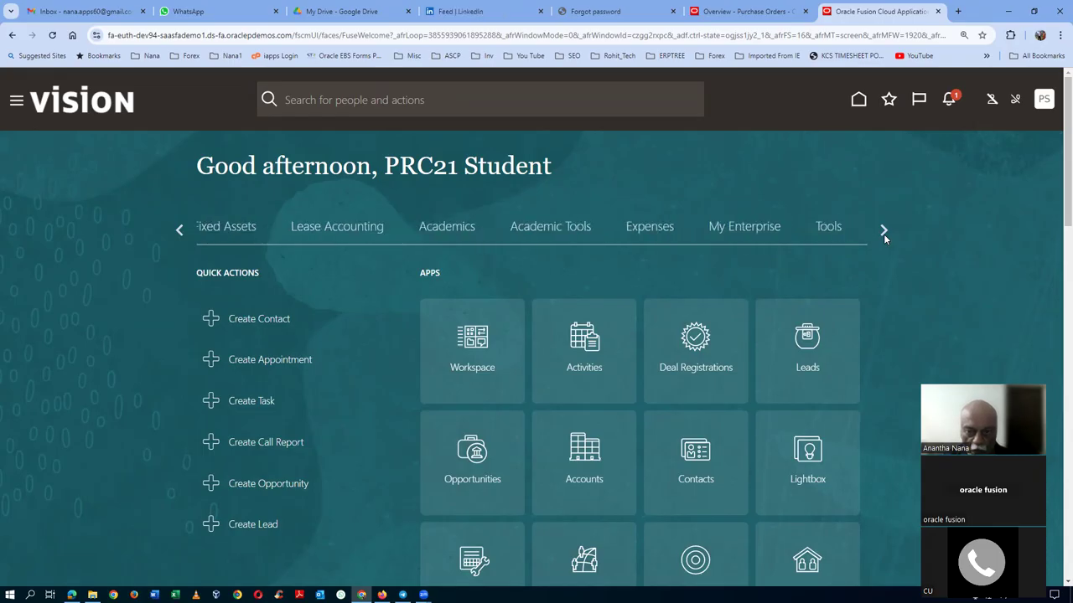
click(826, 227)
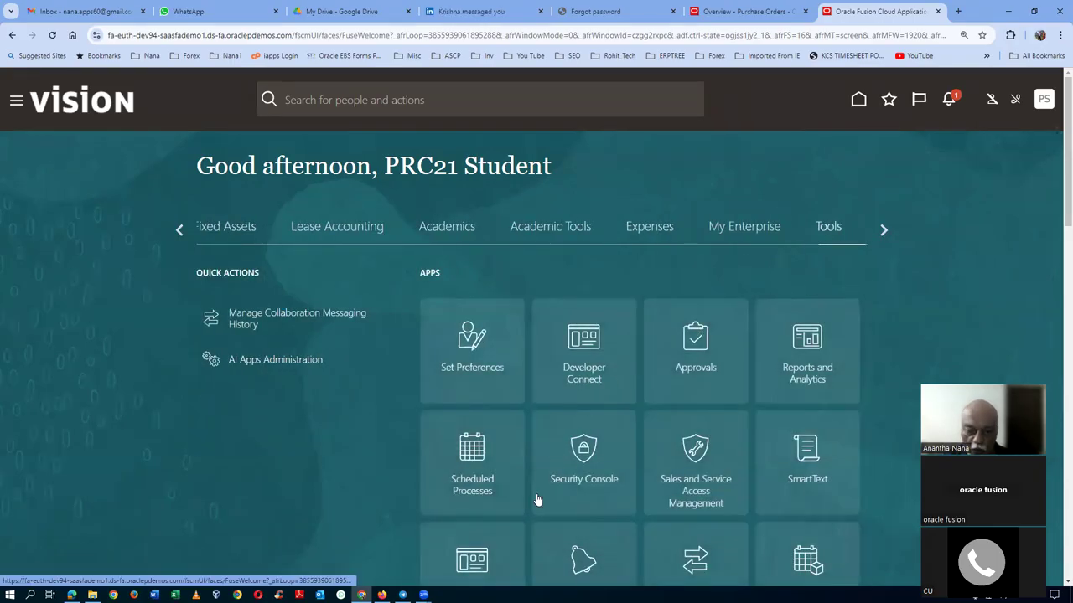
click(477, 475)
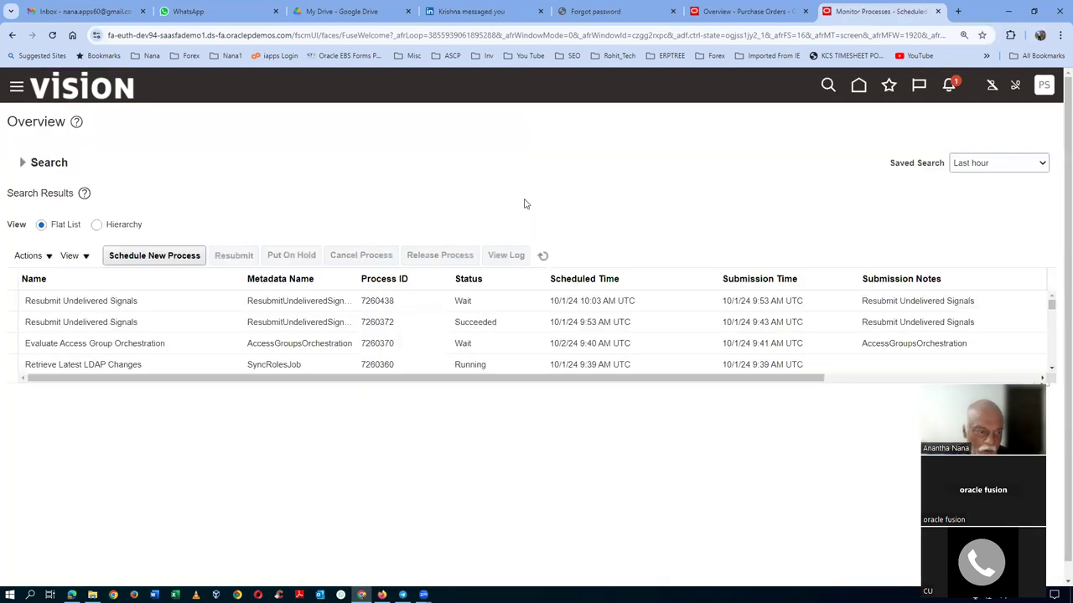
click(472, 362)
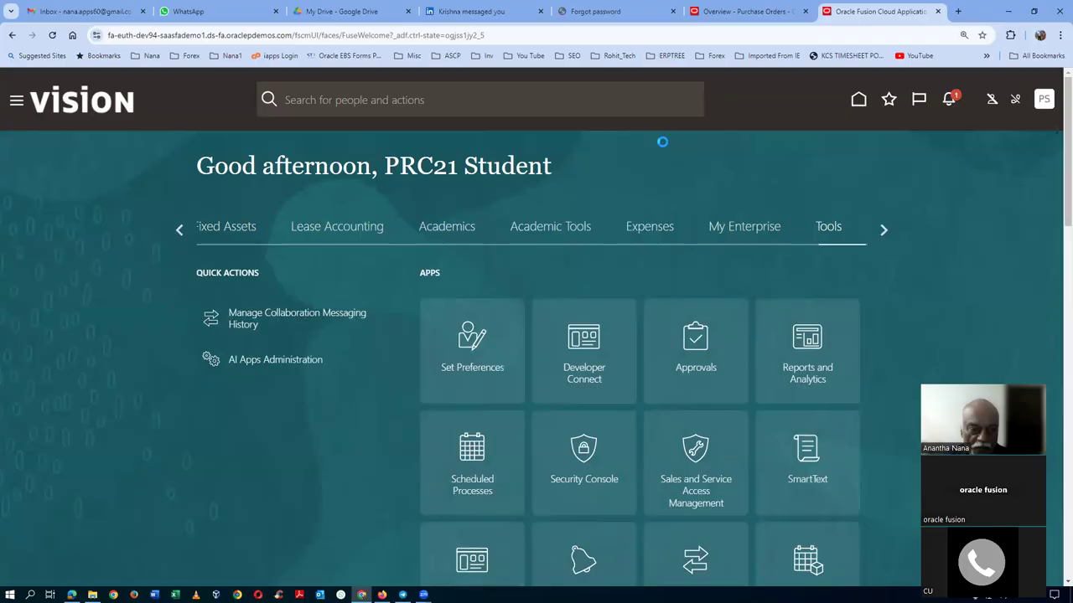
- Return to the Procurement work area and open the Purchase Agreements overview
click(183, 228)
click(183, 227)
click(181, 229)
click(181, 229)
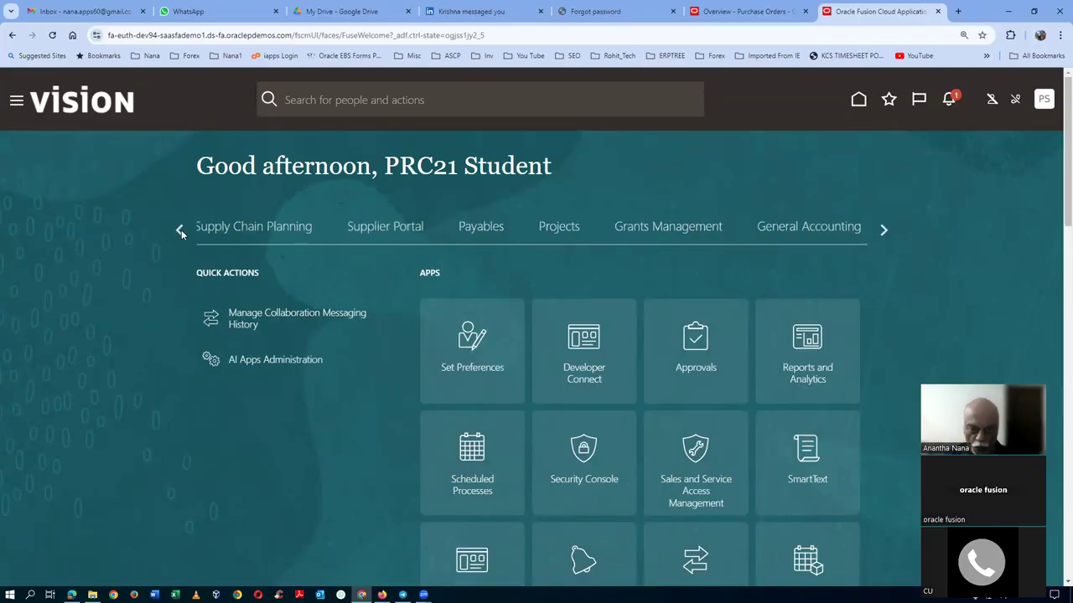
click(181, 229)
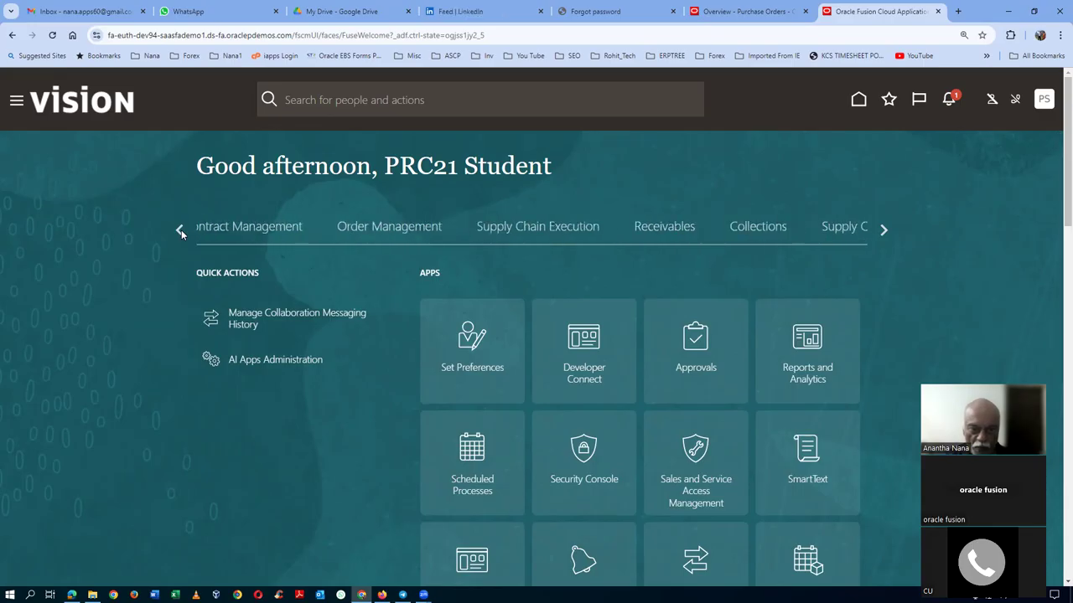
click(181, 229)
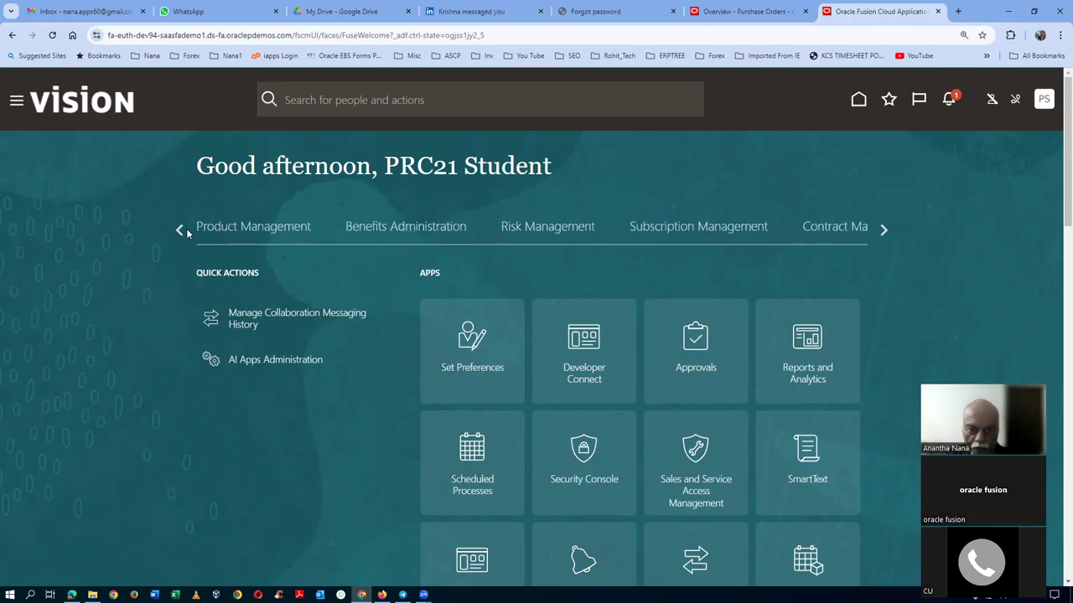
click(181, 230)
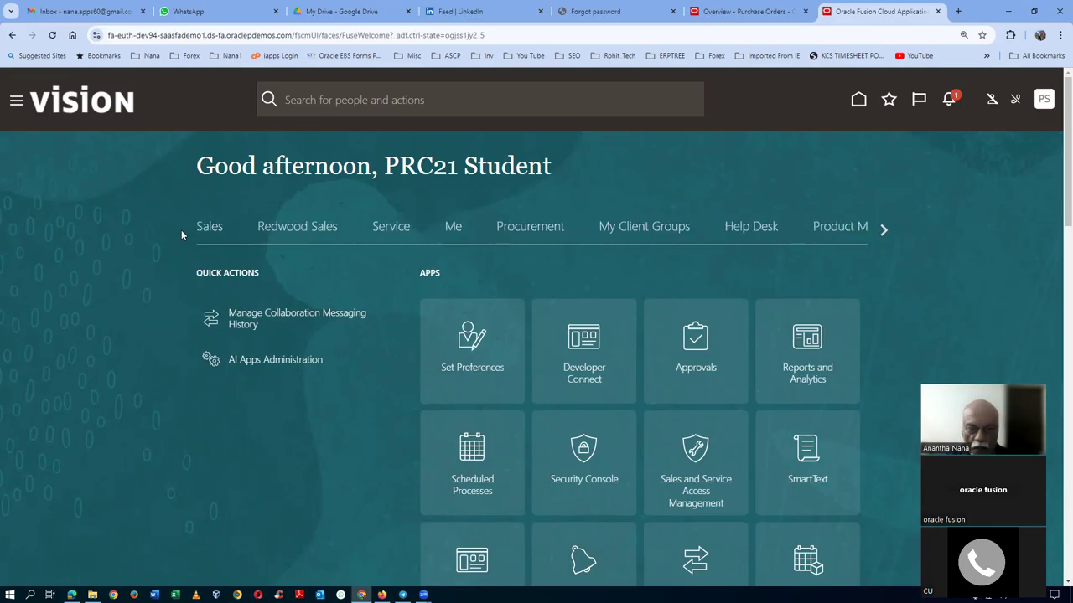
click(544, 230)
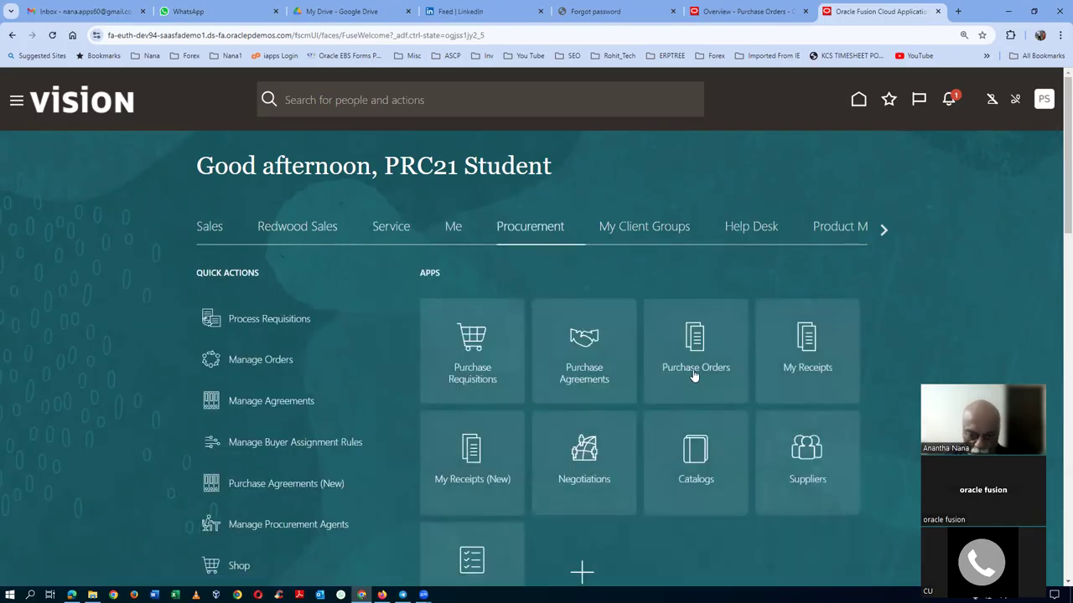
click(592, 381)
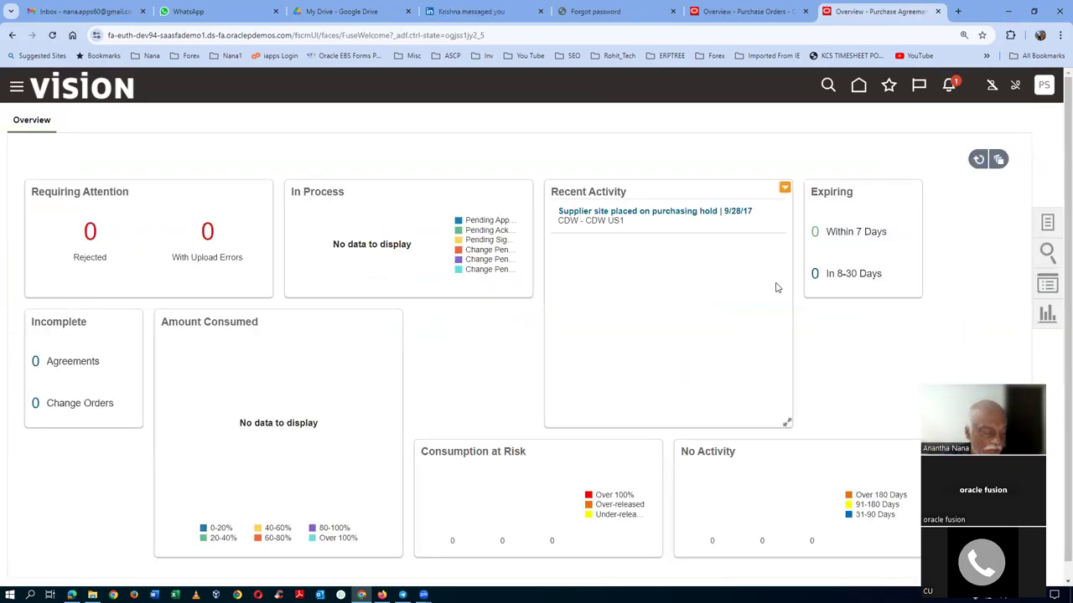
- Create an agreement with style Contract Purchase Agreement for supplier p01_sup_1
click(1048, 222)
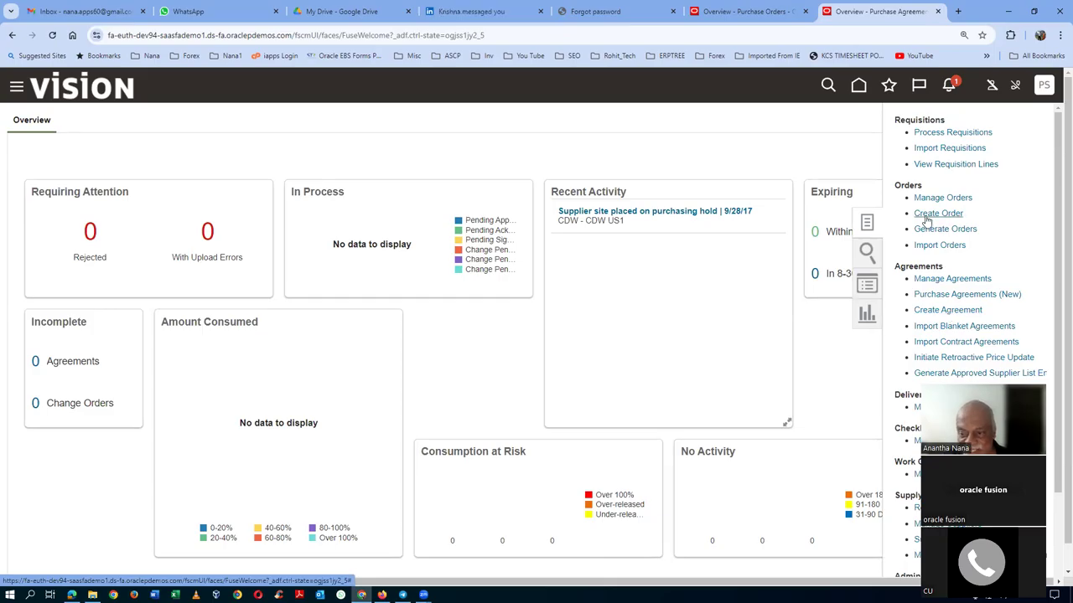
click(942, 311)
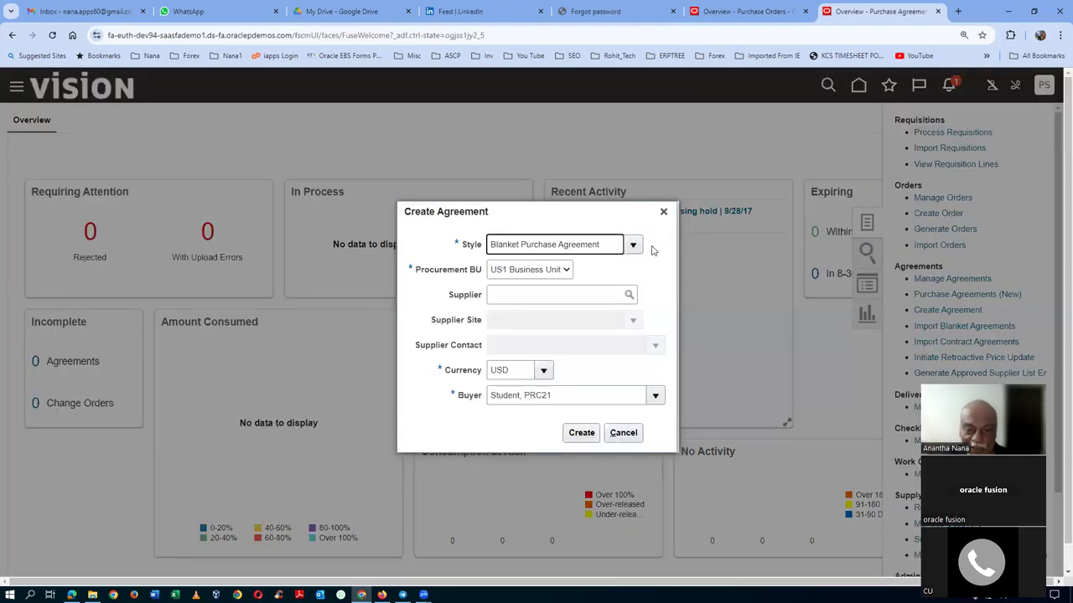
click(634, 245)
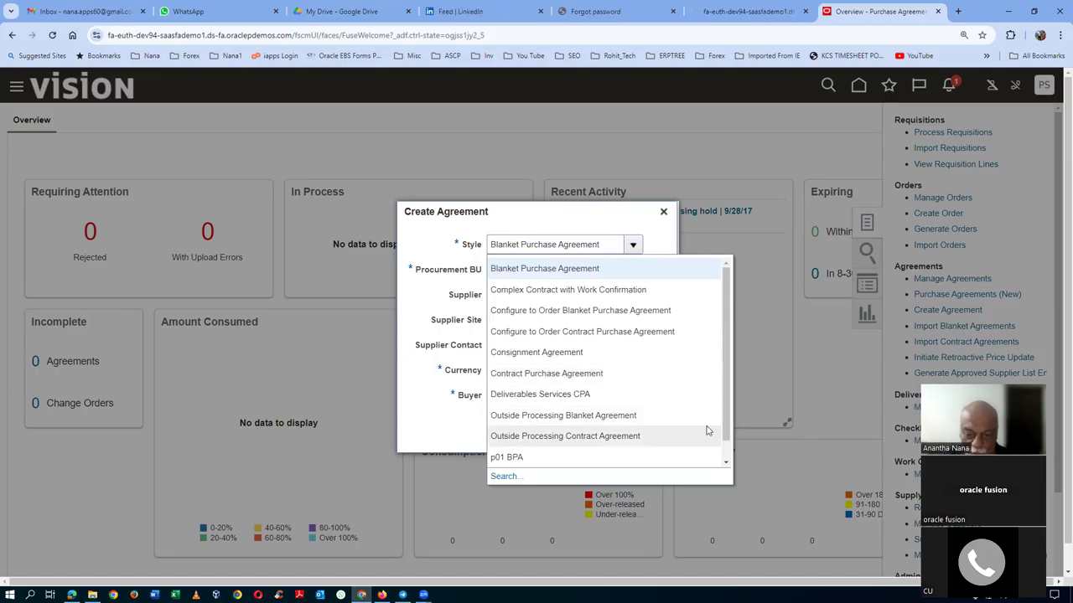
drag(725, 431, 731, 457)
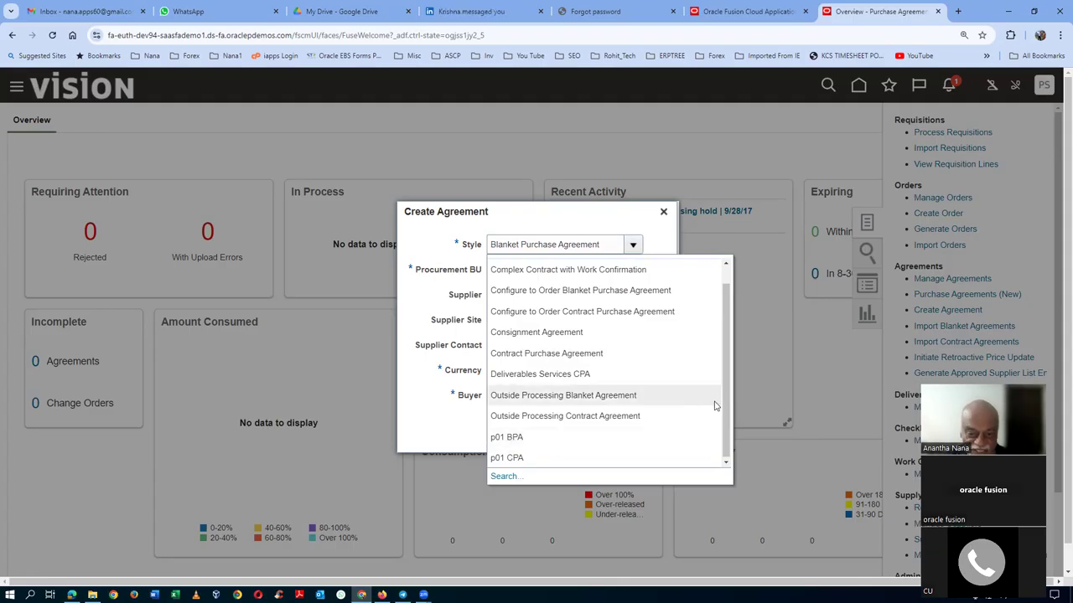
drag(728, 412, 728, 386)
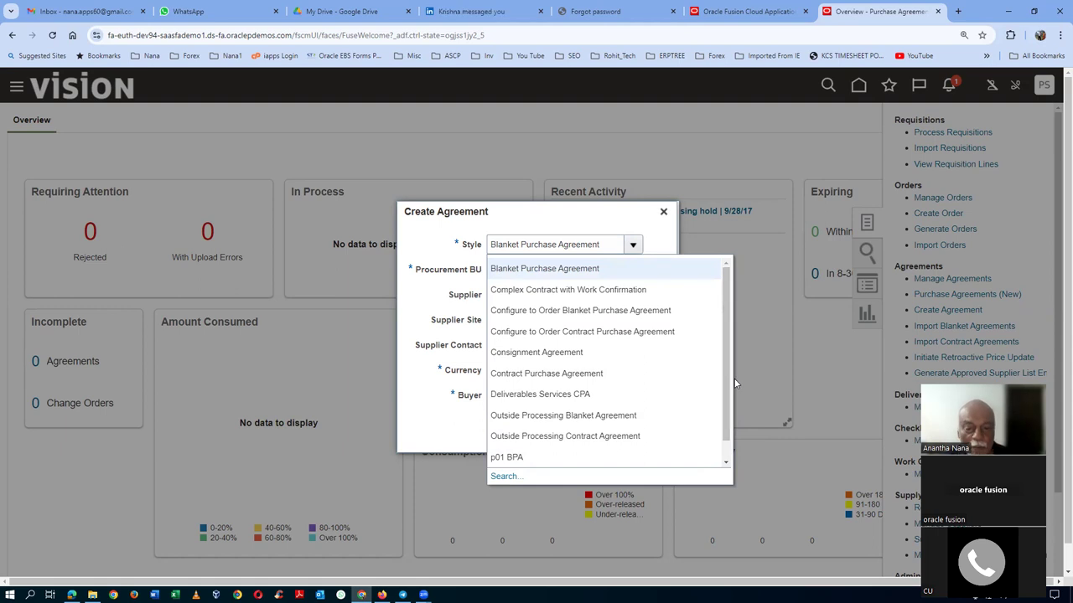
click(591, 373)
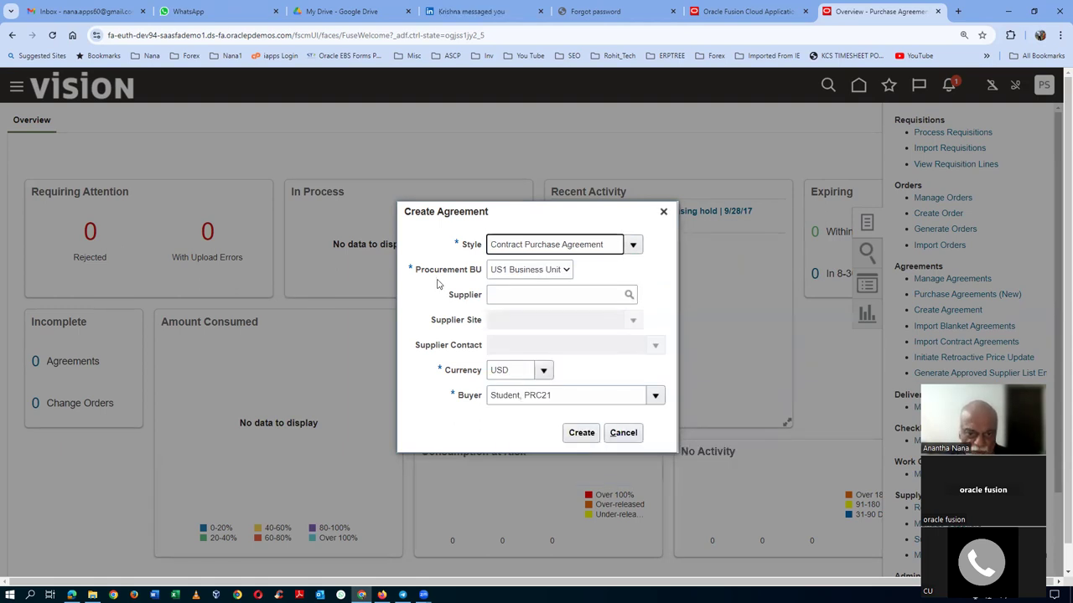
click(538, 294)
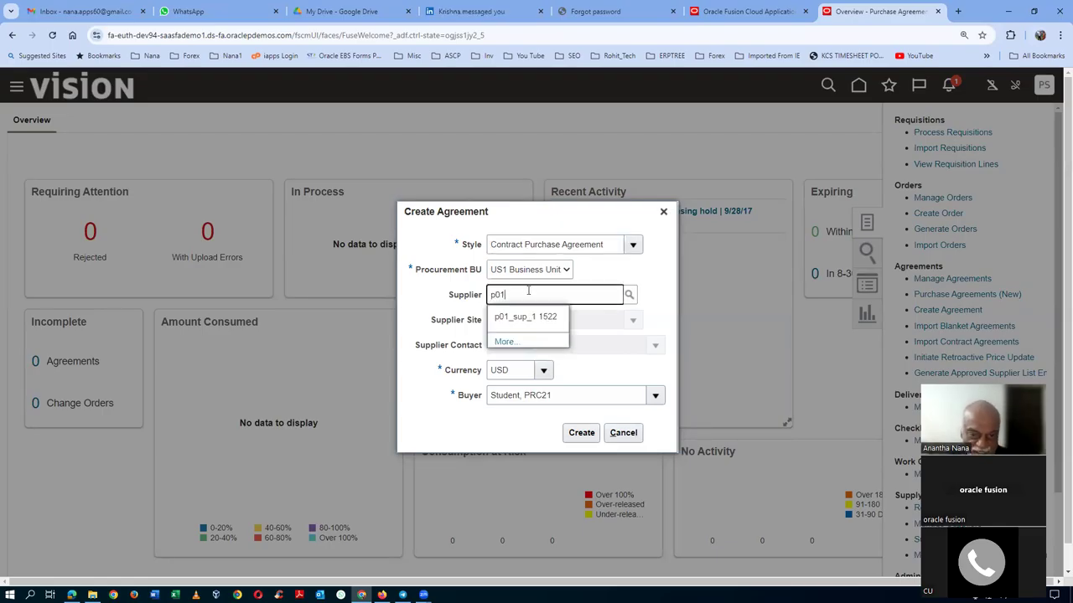
click(548, 317)
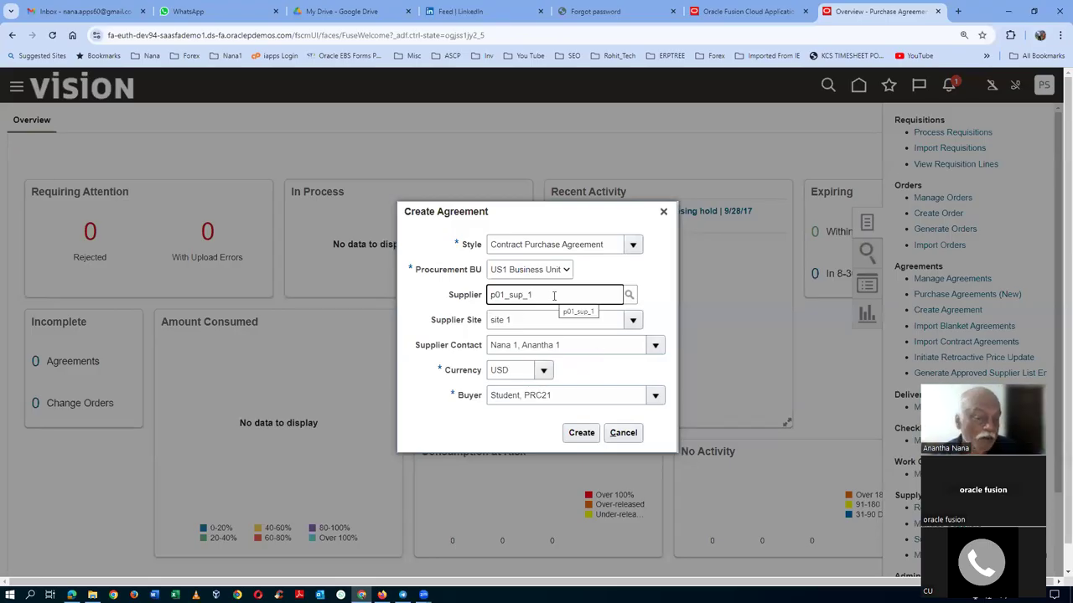
click(580, 433)
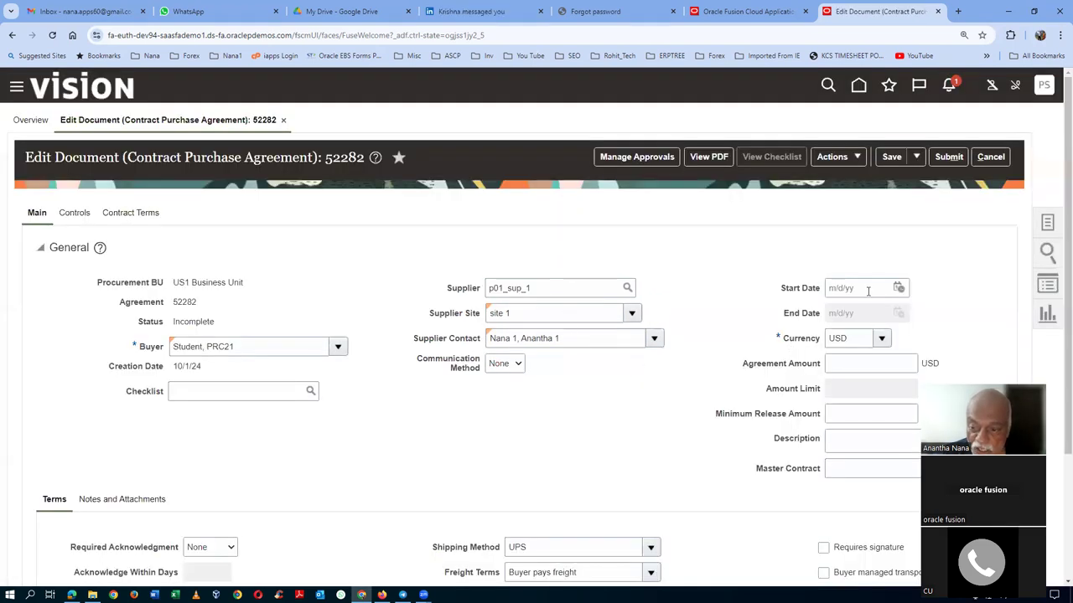
- Pick 10/1/24 as the start date and 12/31/24 as the end date from the calendars
click(897, 288)
click(899, 290)
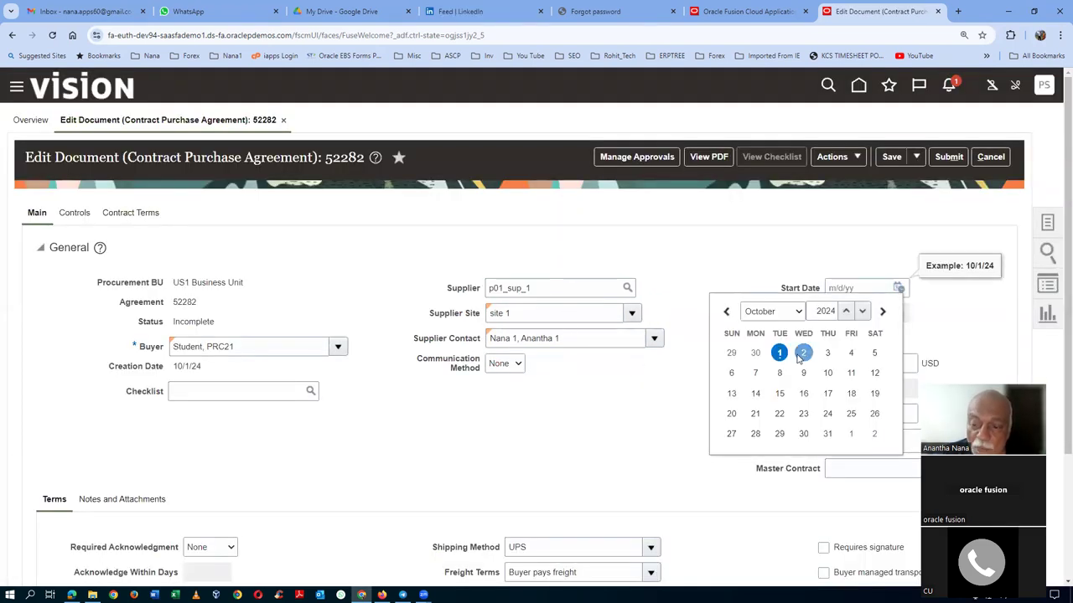
click(779, 353)
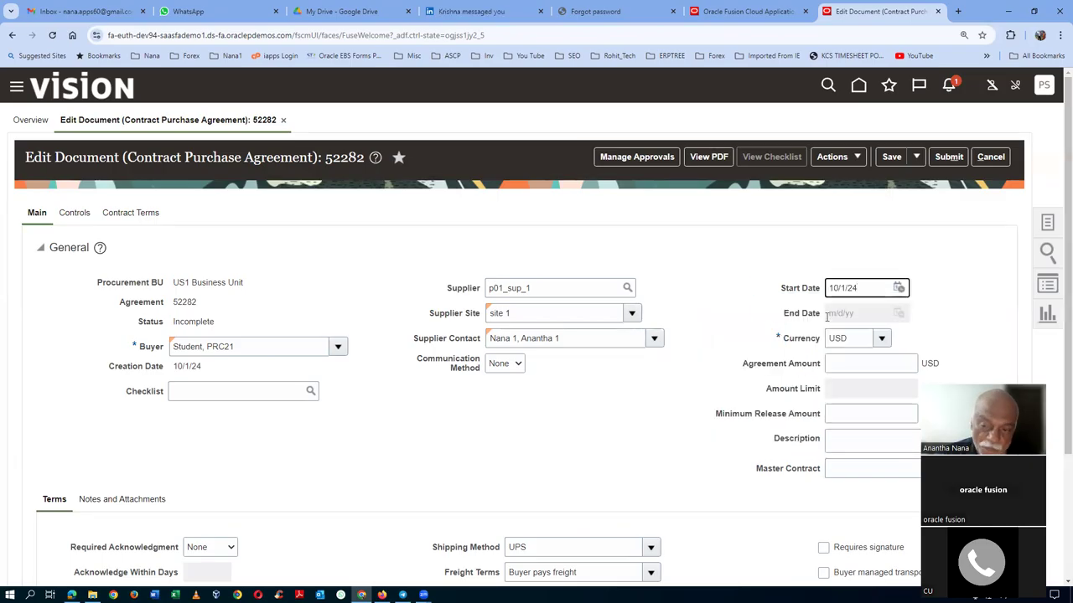
click(889, 313)
click(899, 314)
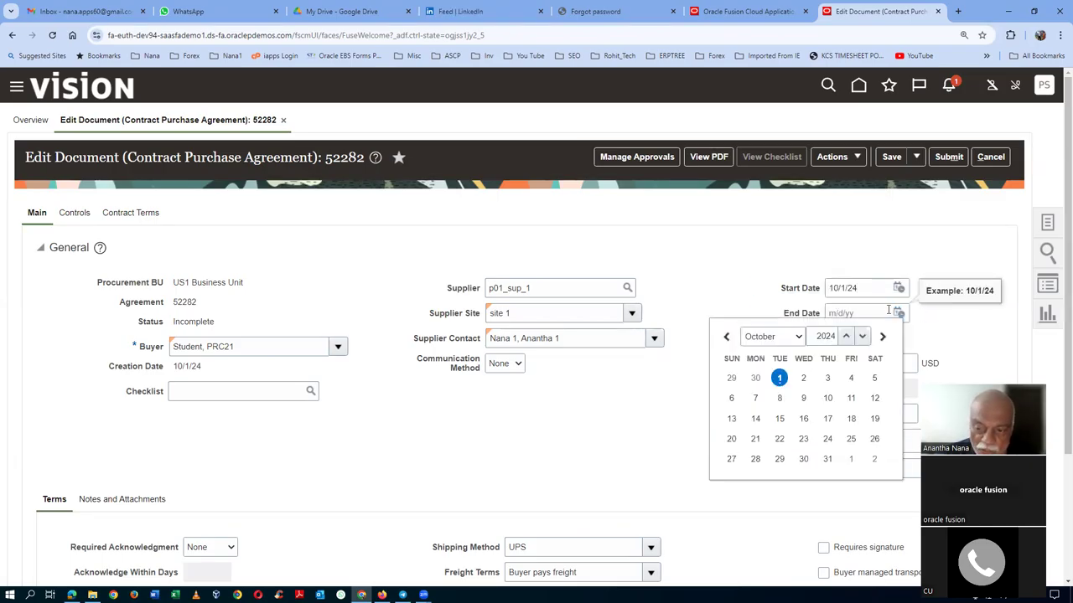
click(798, 336)
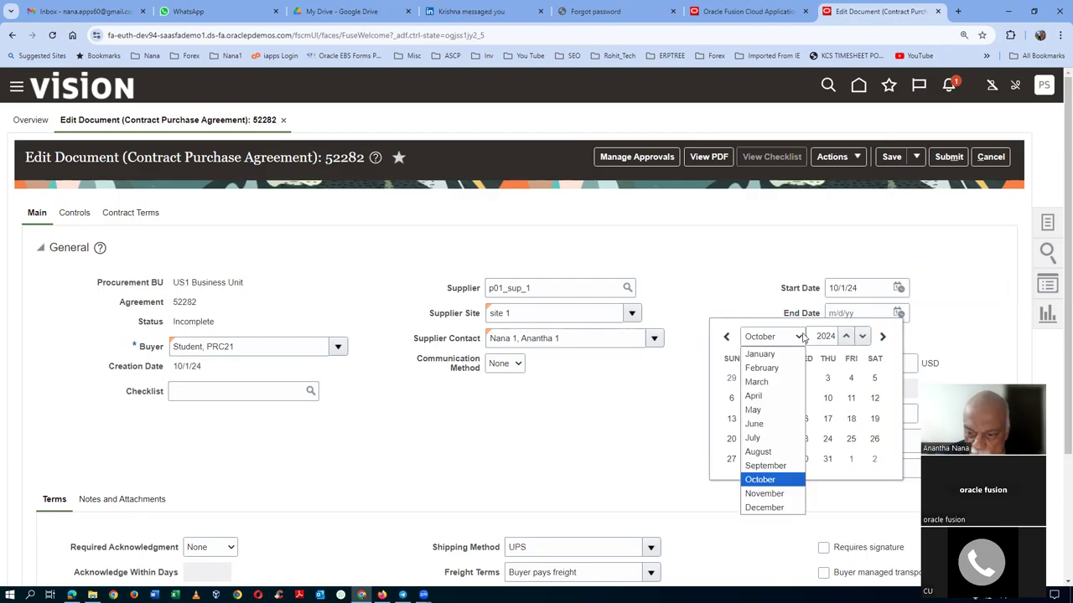
click(775, 507)
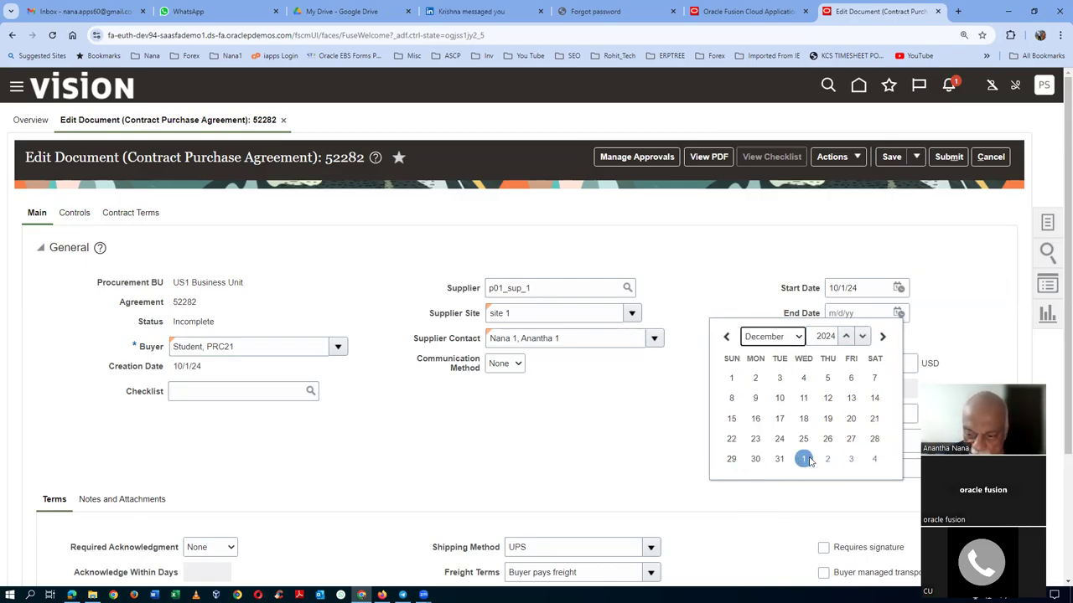
click(779, 459)
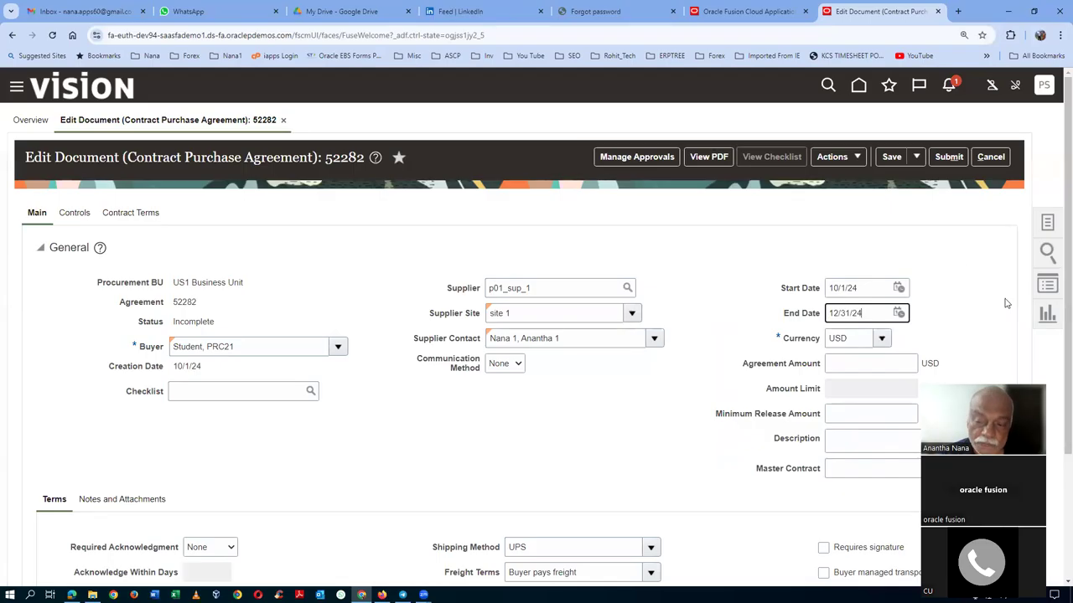
- Enter an Agreement Amount of 1,000 and confirm the Amount Limit auto-fills to 1,000.00 USD
click(853, 366)
text(1)
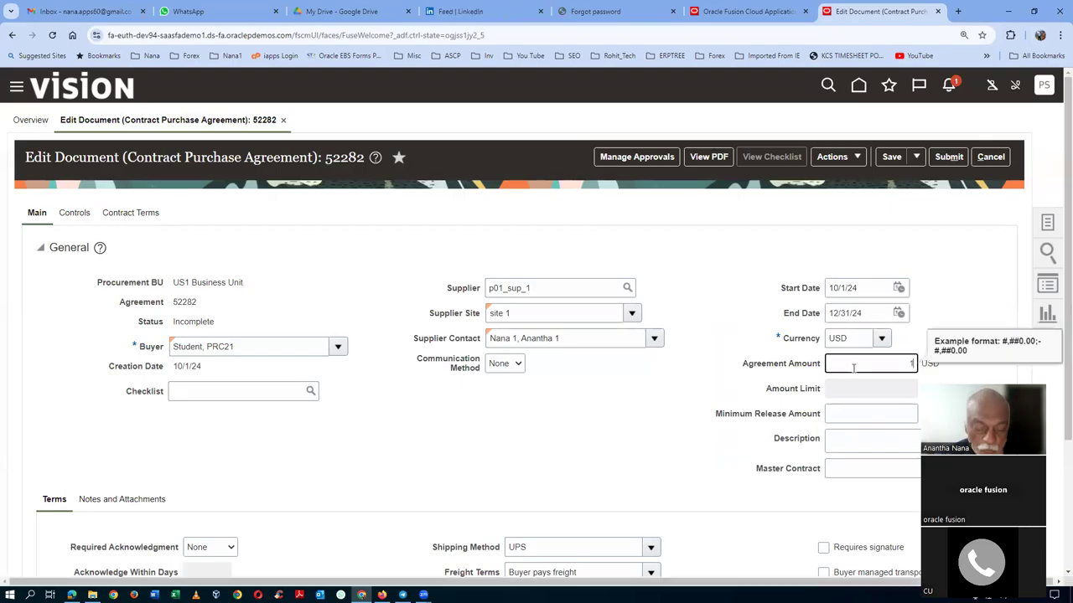
text(,000)
key(Tab)
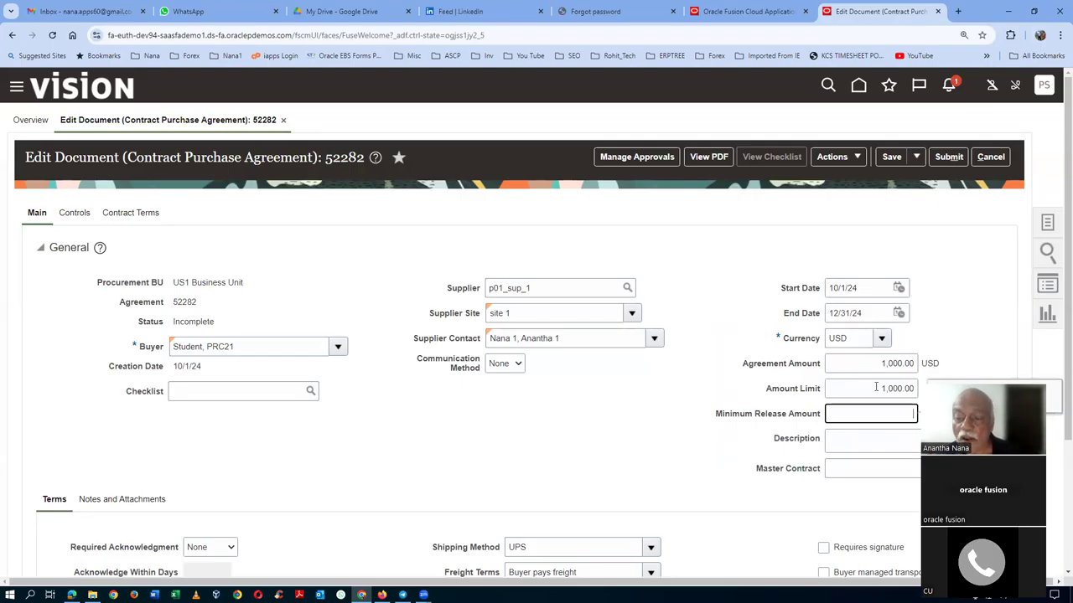
click(876, 388)
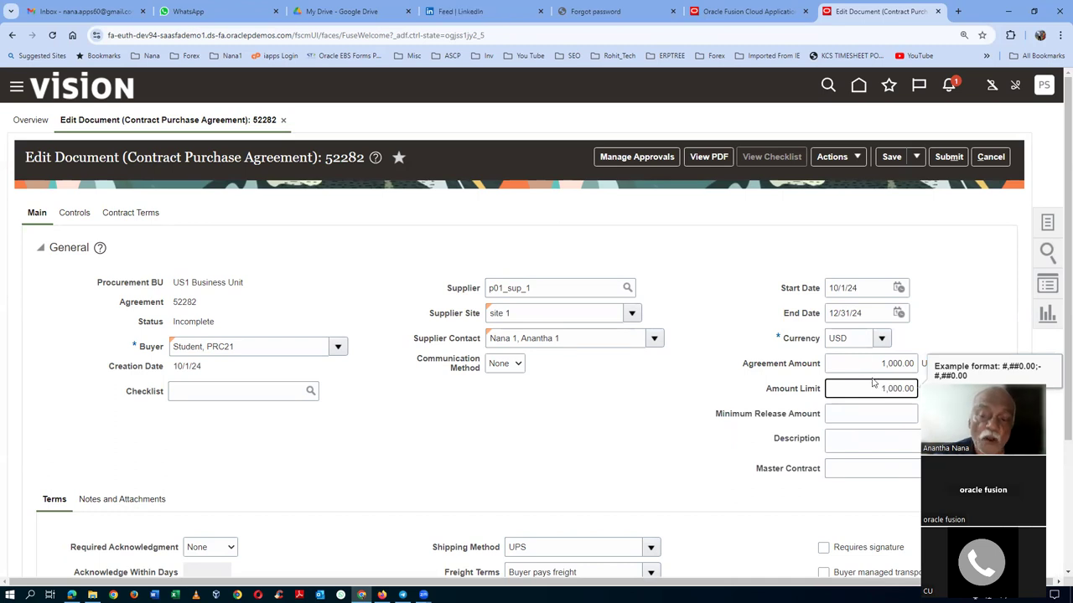
click(865, 361)
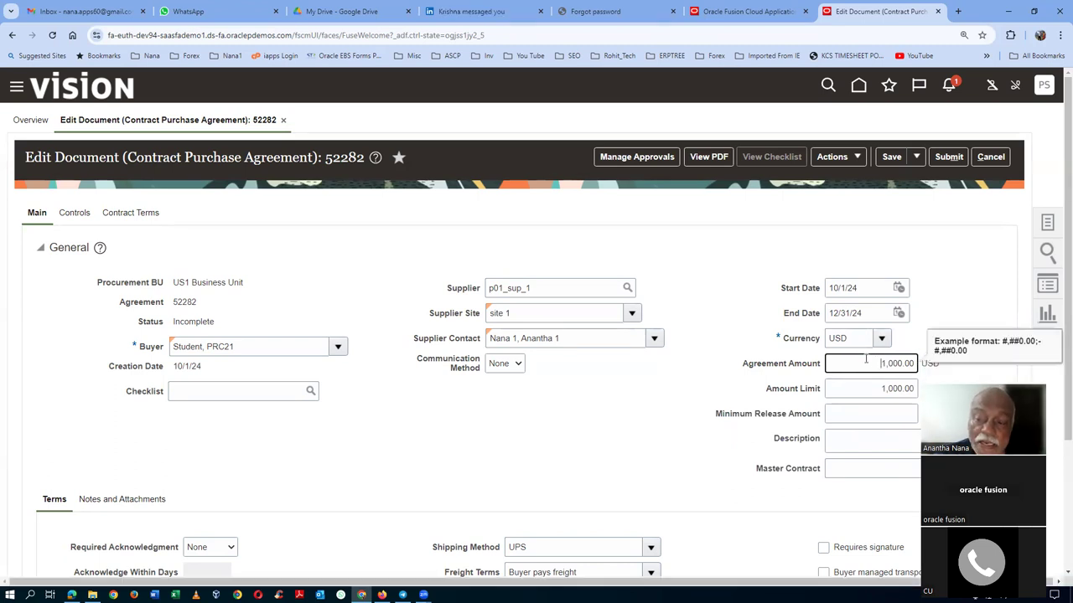
click(882, 388)
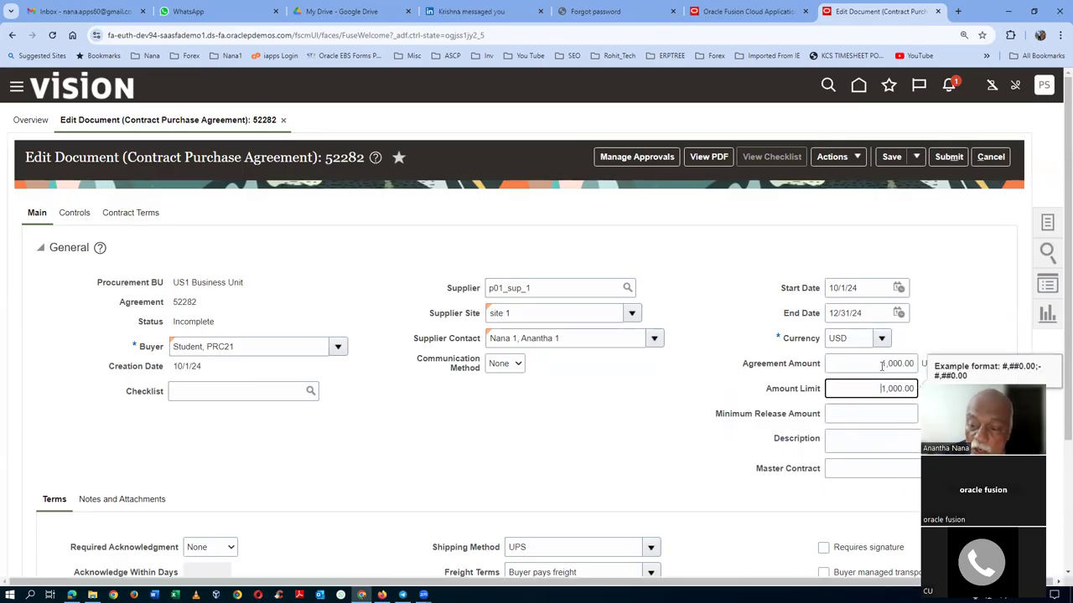
click(881, 365)
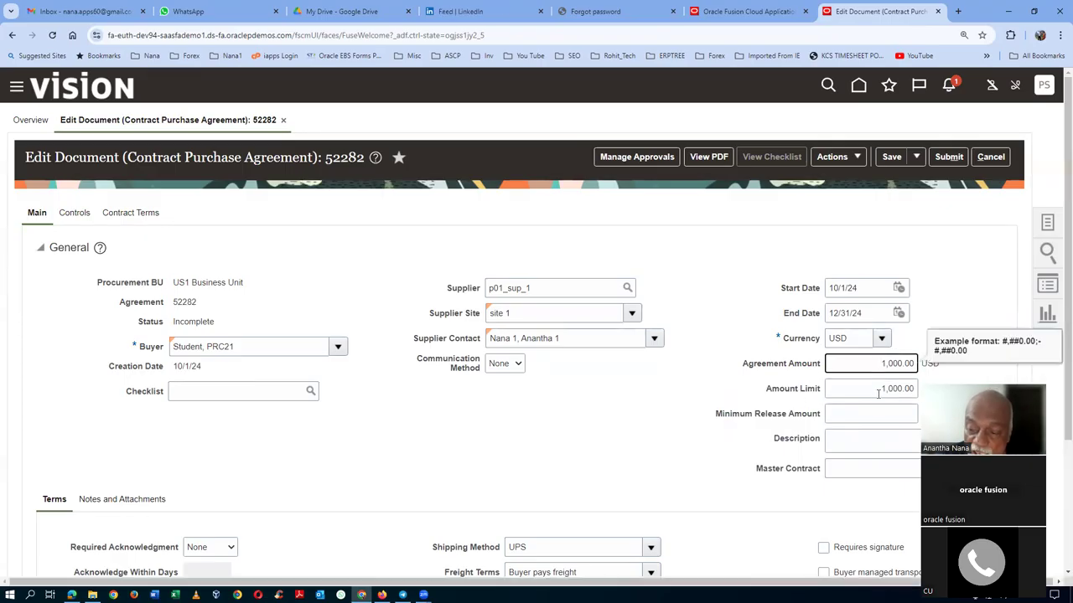
click(880, 389)
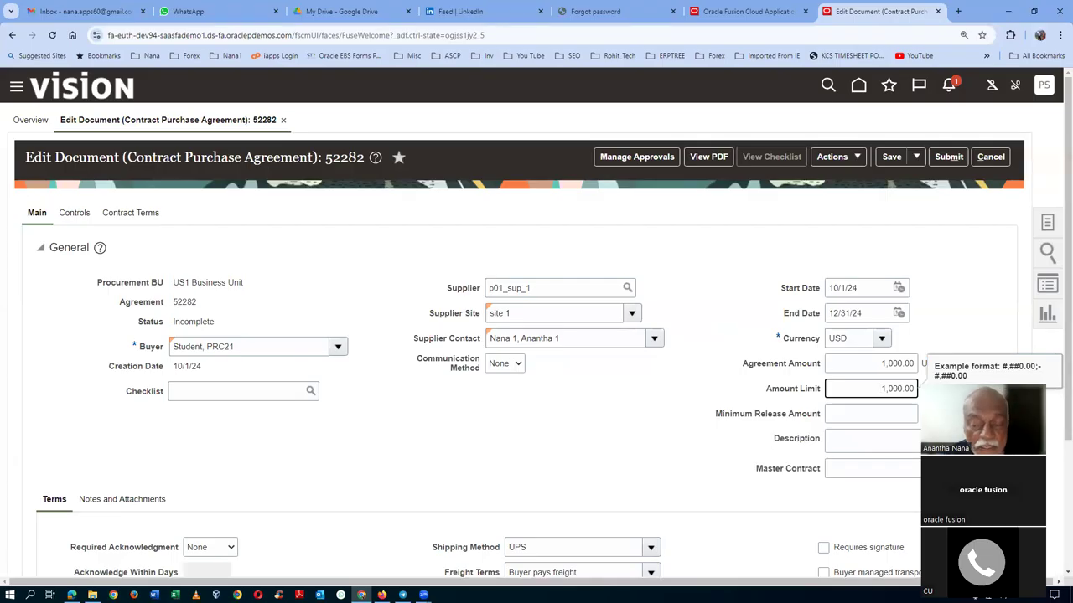
drag(880, 364, 916, 363)
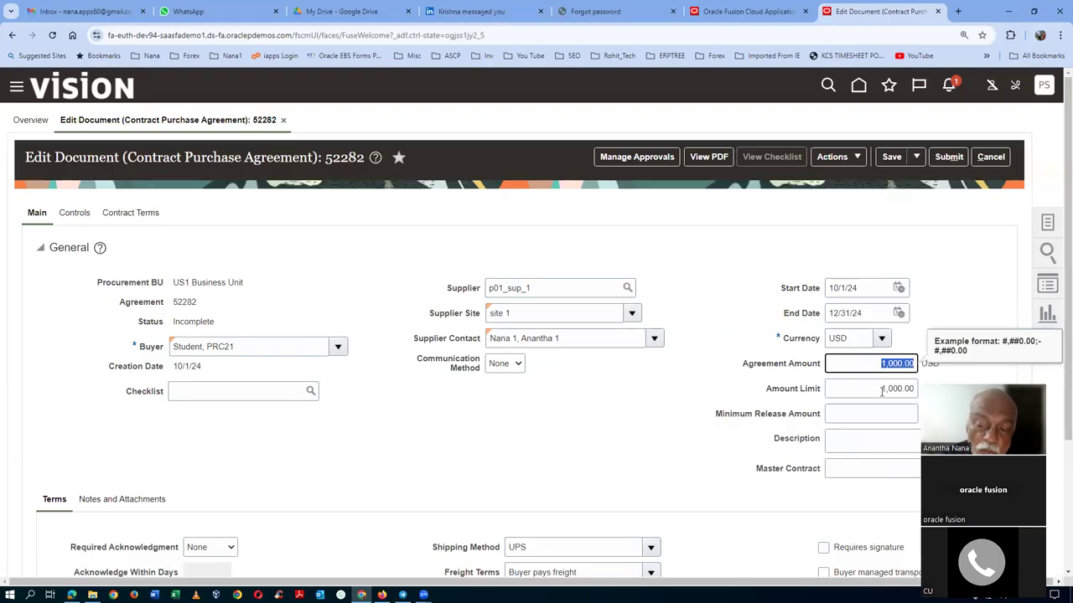
drag(881, 389, 913, 389)
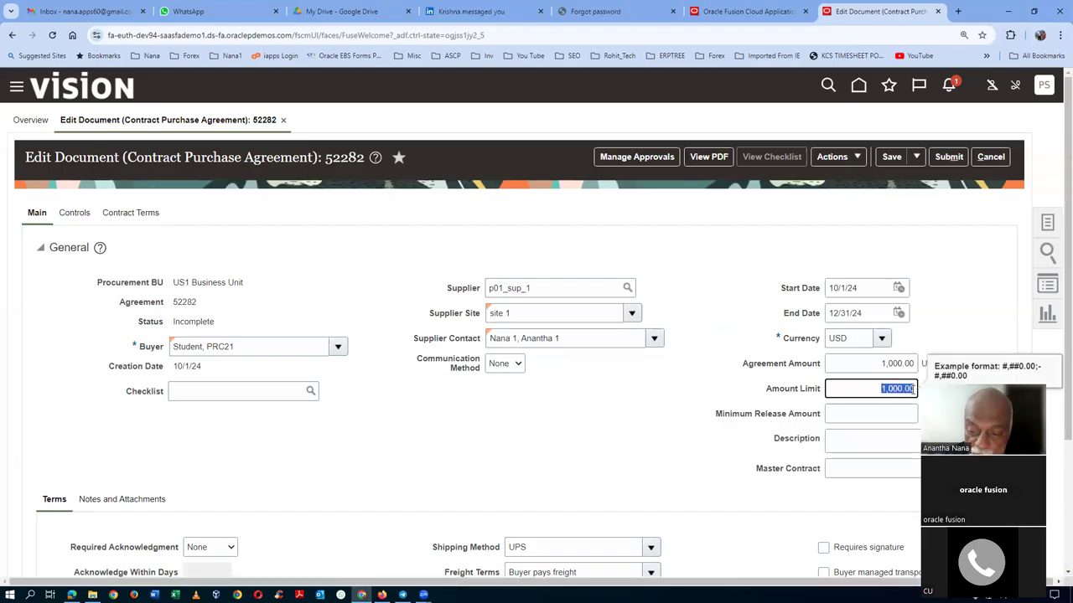
- Set the Minimum Release Amount to 50 and review all three amount fields
click(866, 415)
text(50)
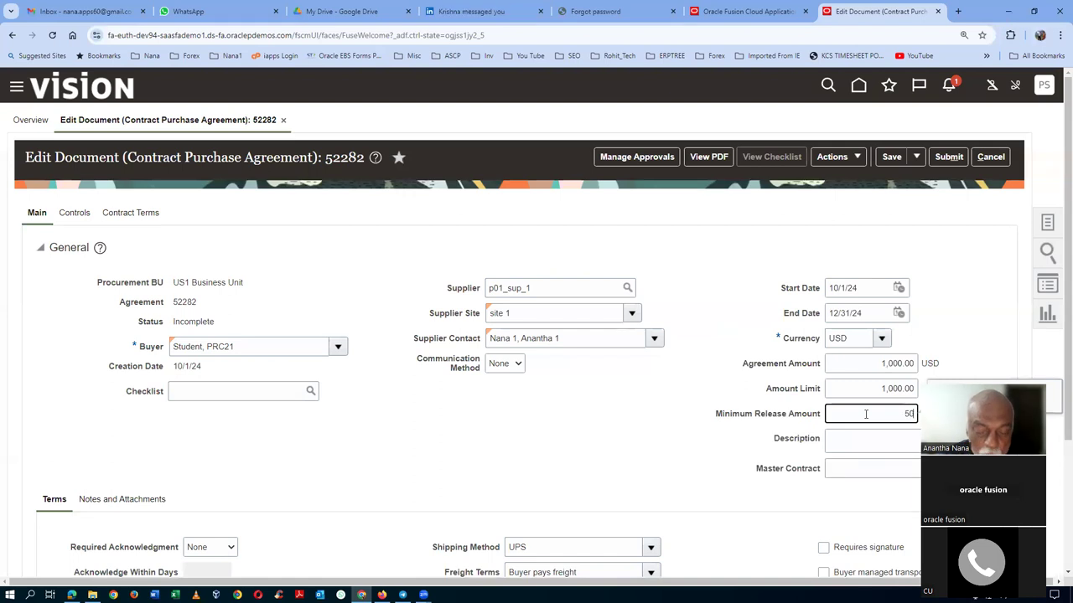
key(Tab)
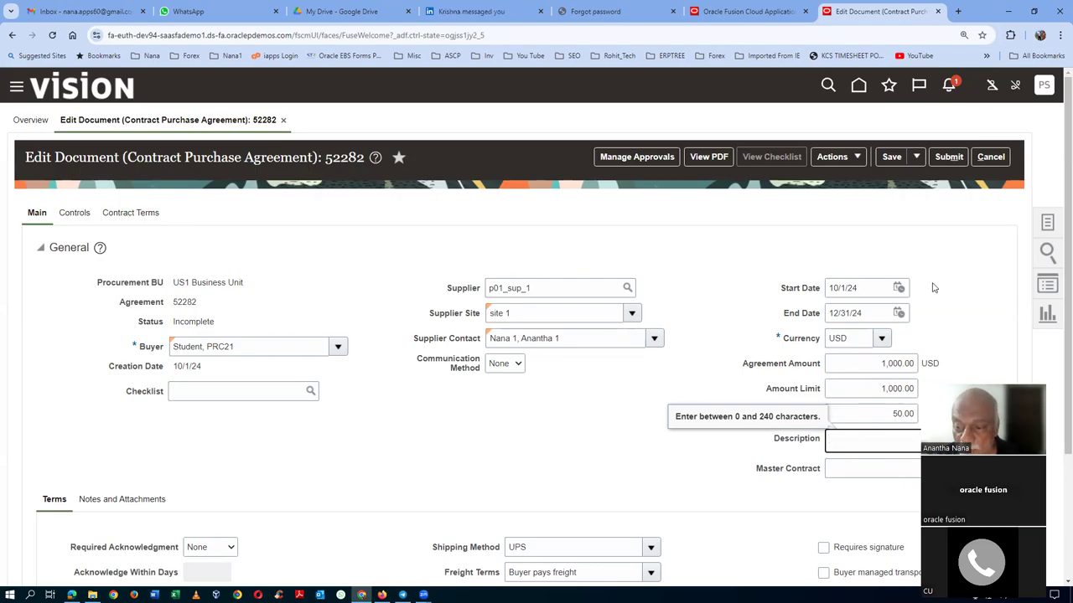
click(885, 362)
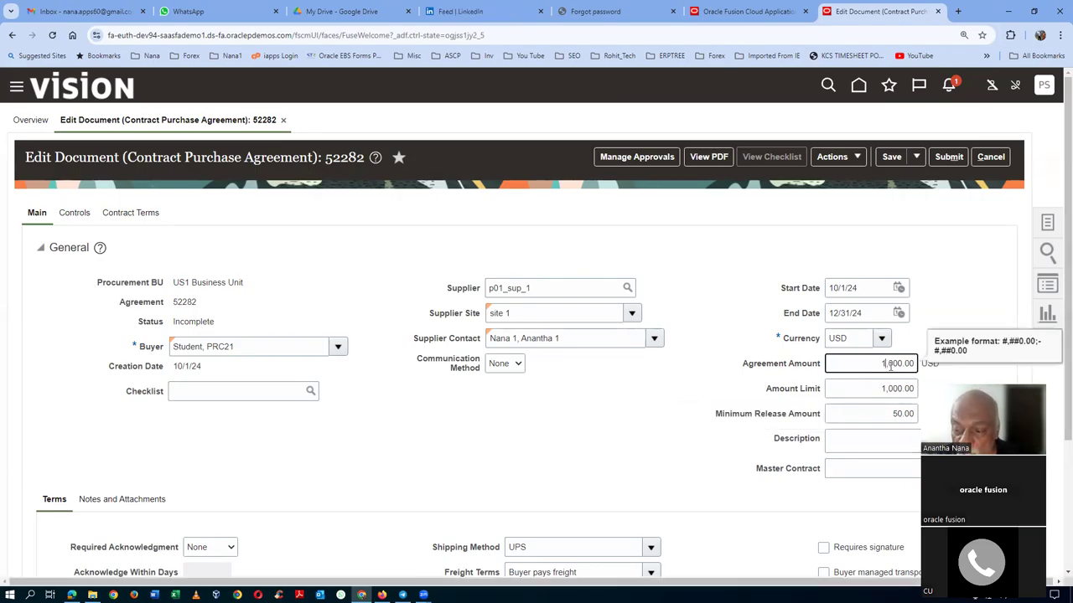
click(898, 389)
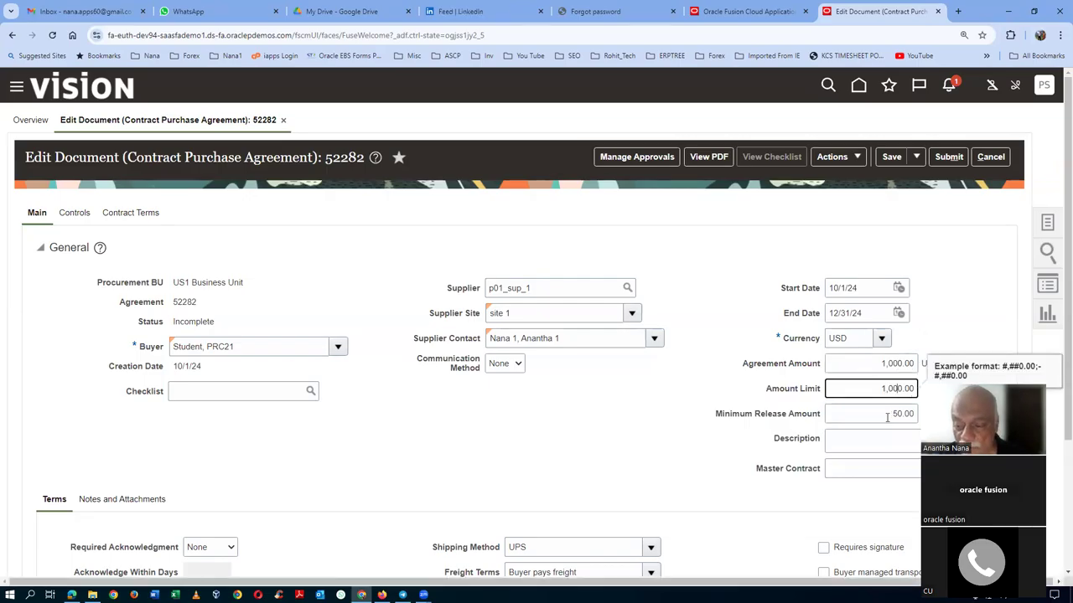
click(890, 414)
scroll(492, 408, down, 1)
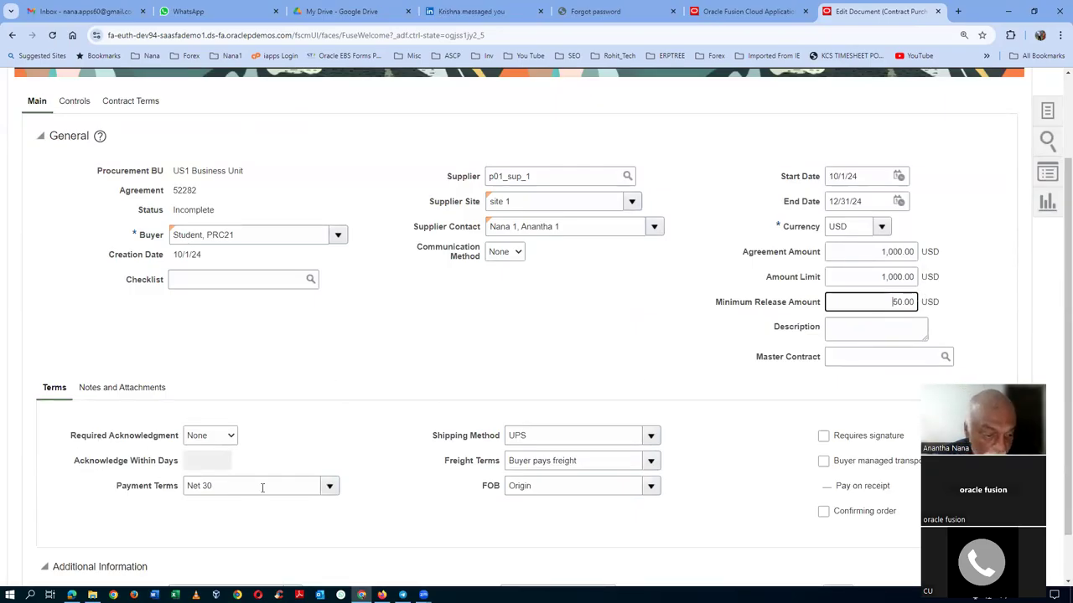
- Set Payment Terms to End of Month and Shipping Method to DHL
click(330, 485)
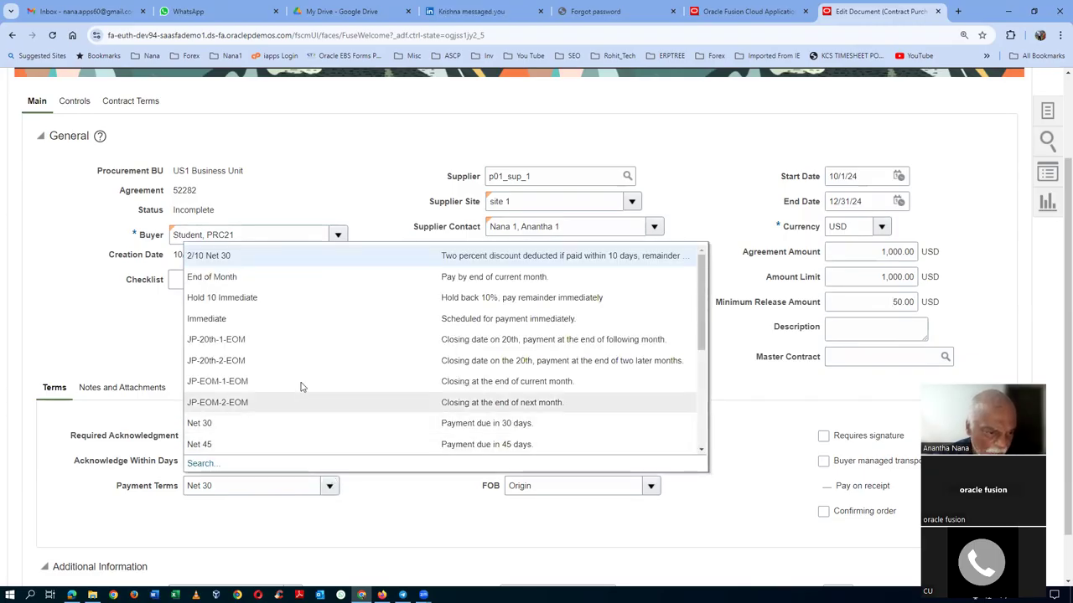
click(231, 277)
click(570, 434)
click(651, 437)
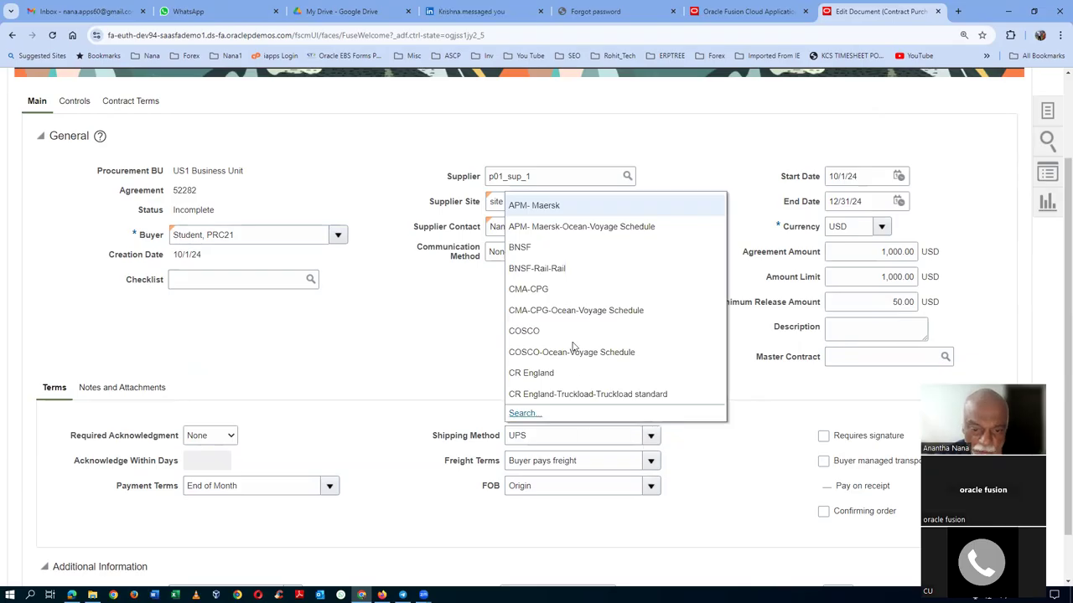
click(567, 290)
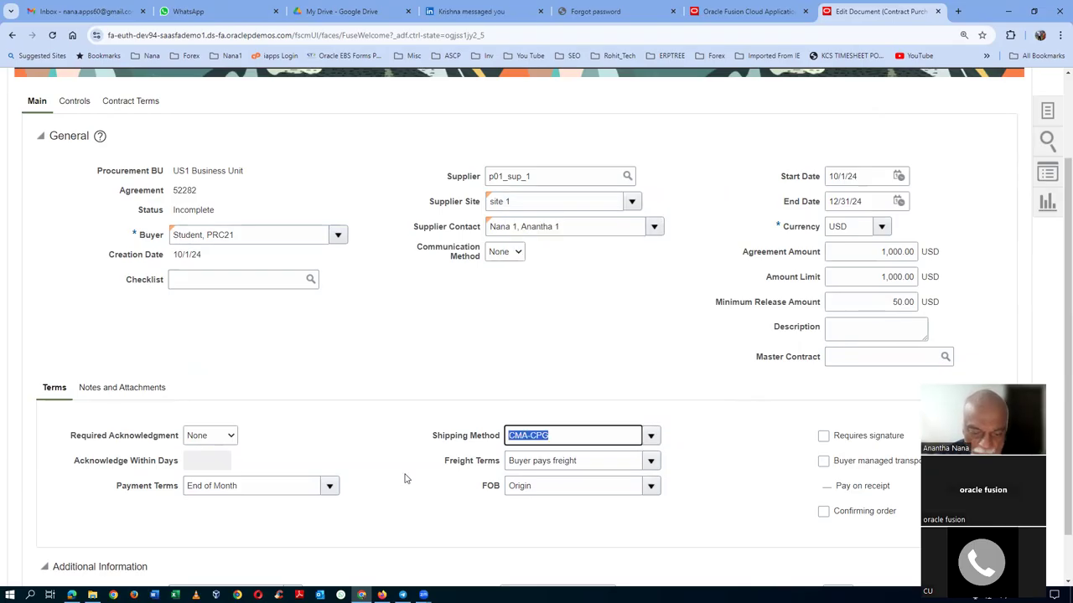
text(dh)
key(Tab)
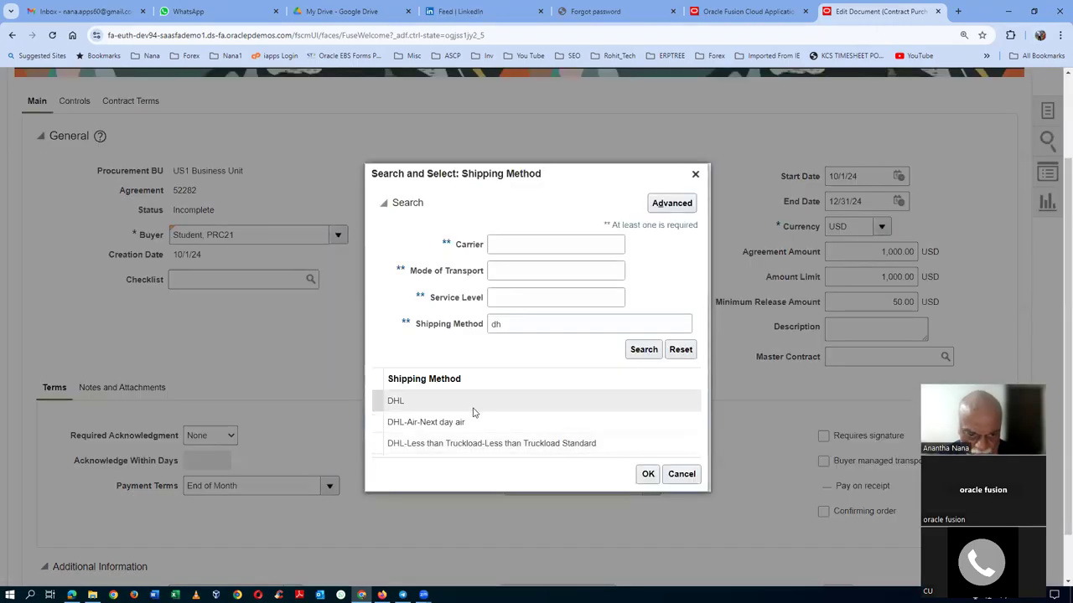
click(475, 404)
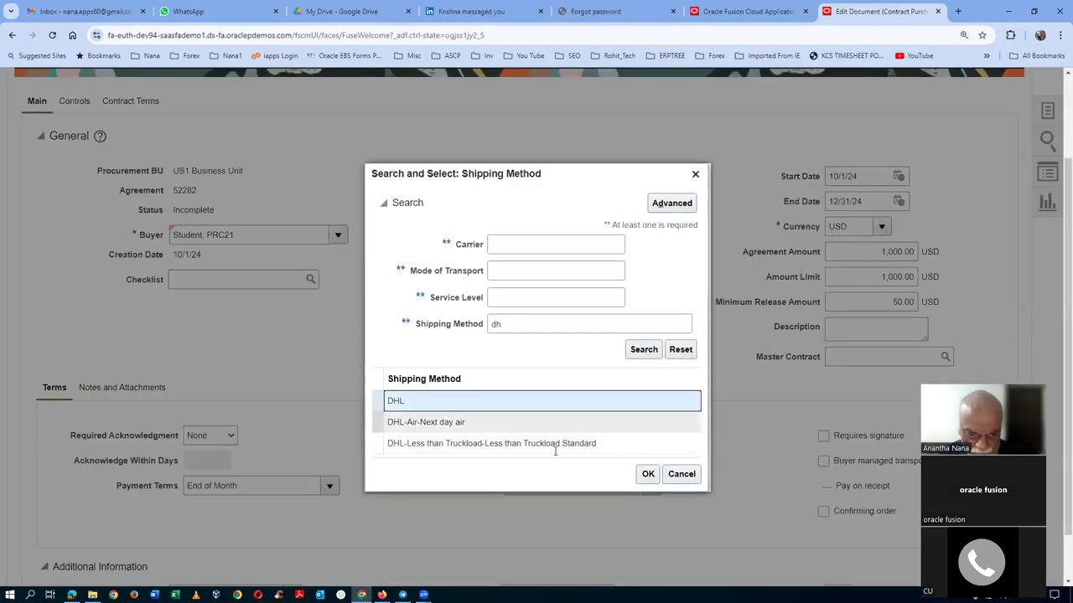
click(647, 474)
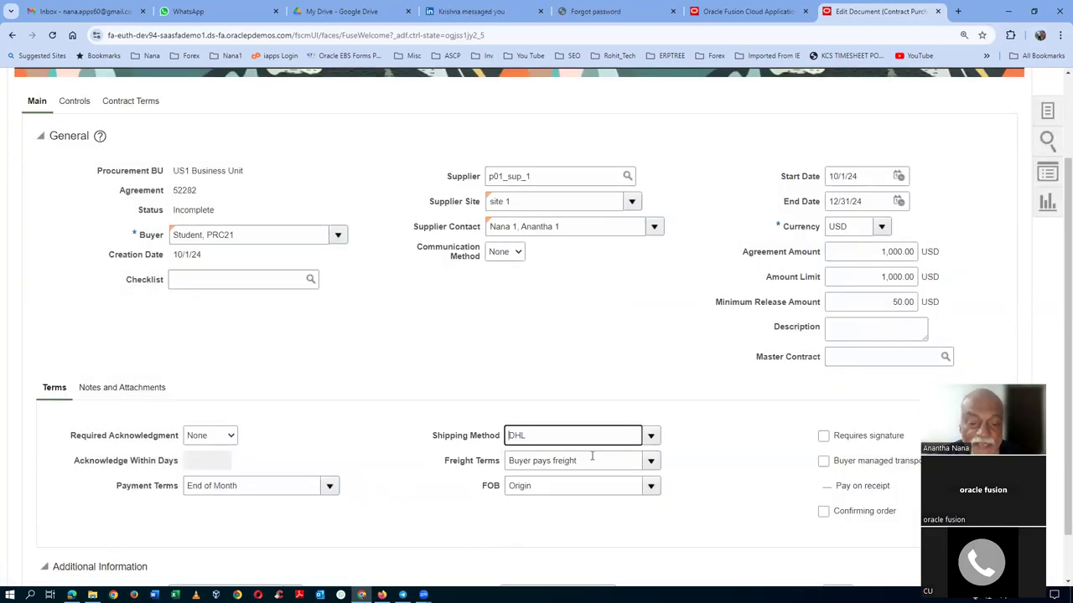
- Set Freight Terms to Vendor Pays Freight
click(650, 461)
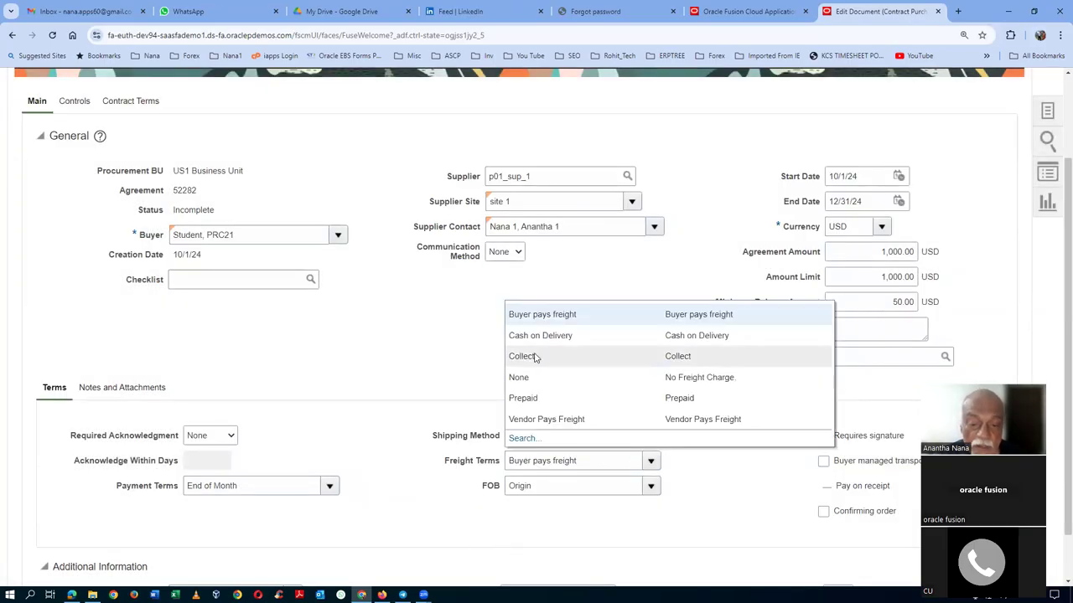
scroll(549, 339, down, 1)
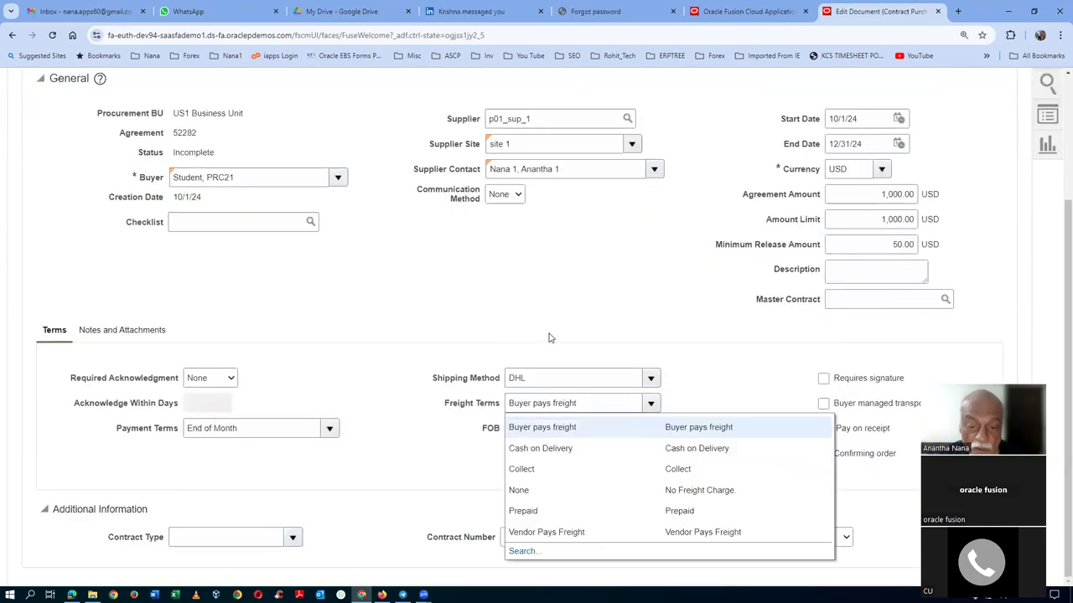
click(481, 302)
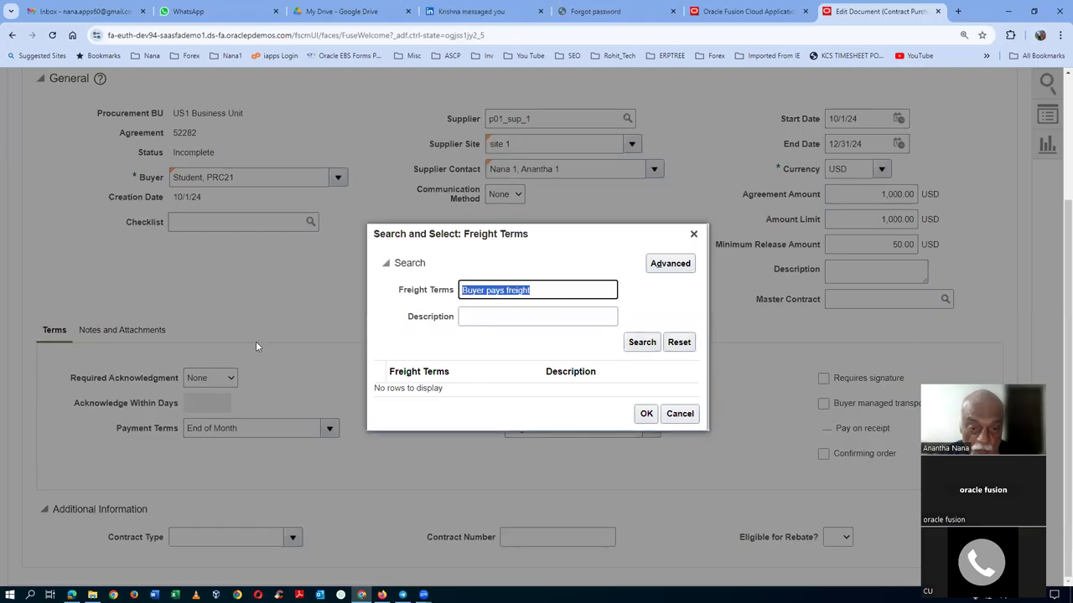
key(BackSpace)
click(642, 342)
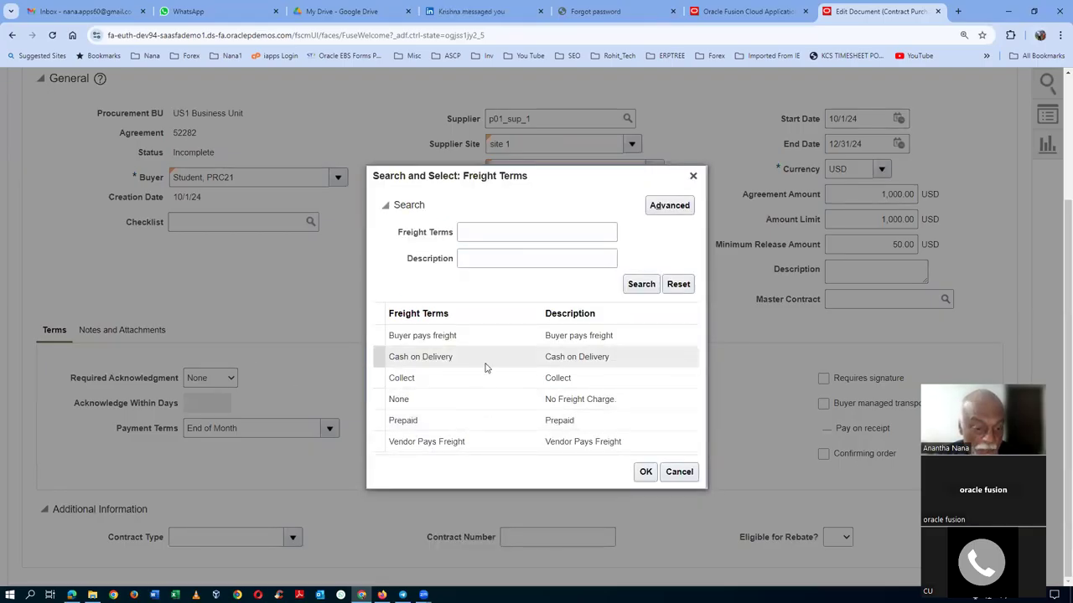
click(489, 444)
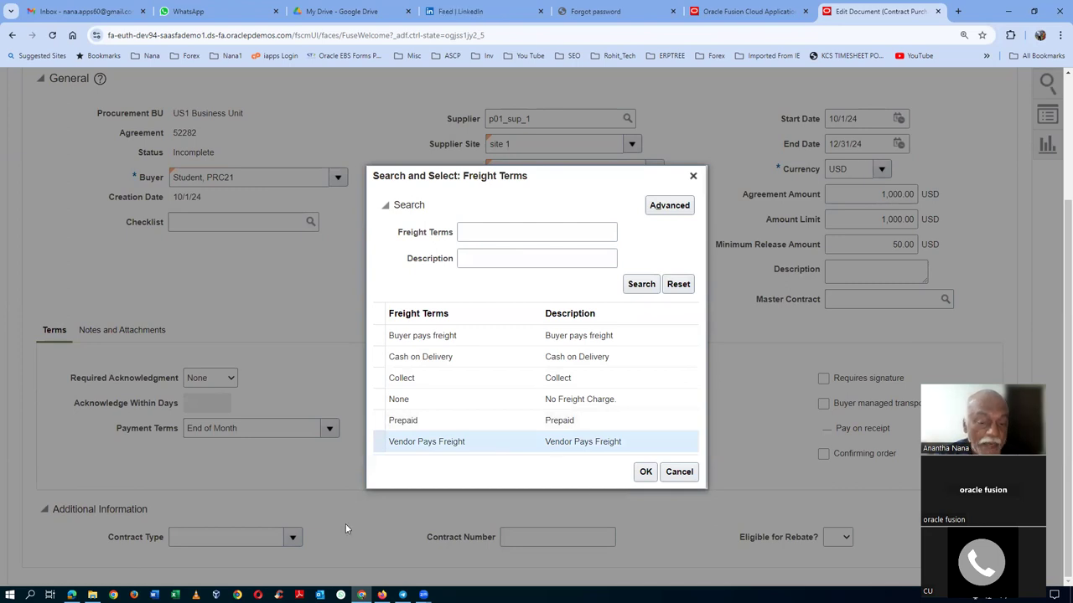
click(643, 474)
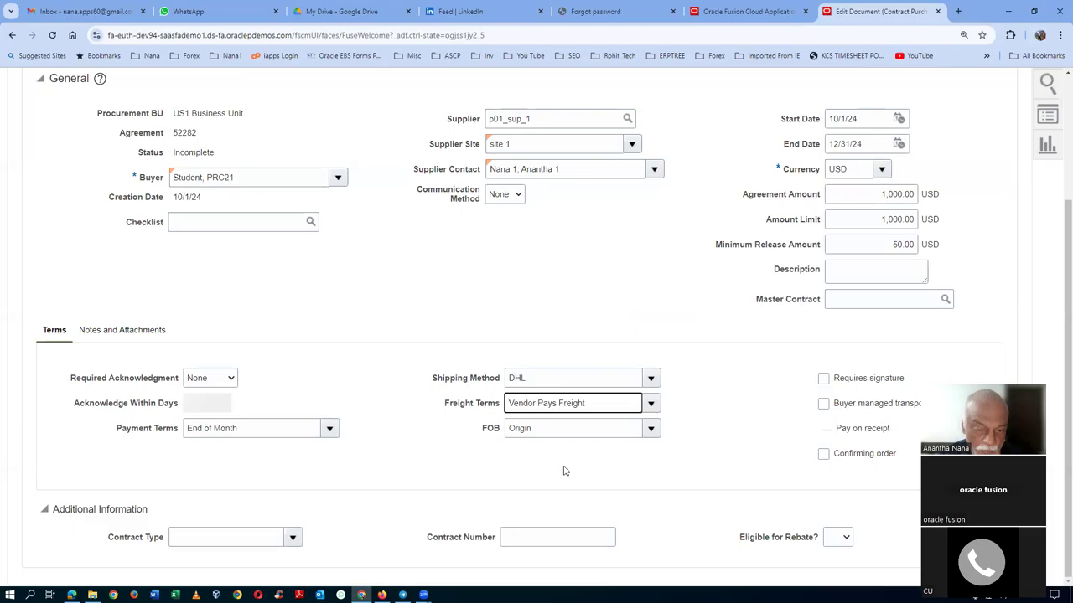
- Set FOB to Destination
click(650, 430)
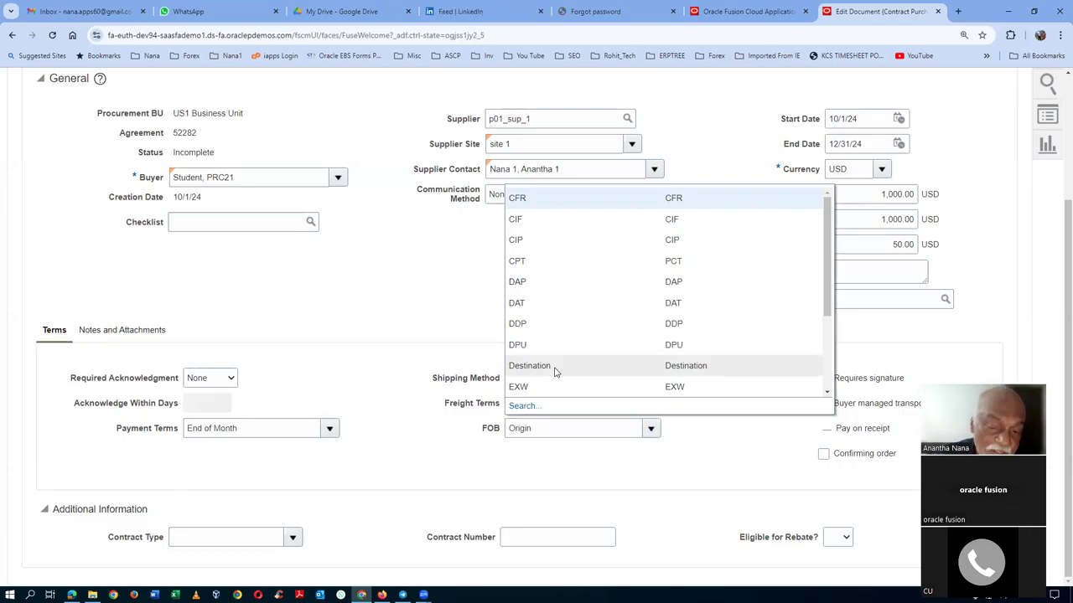
click(554, 369)
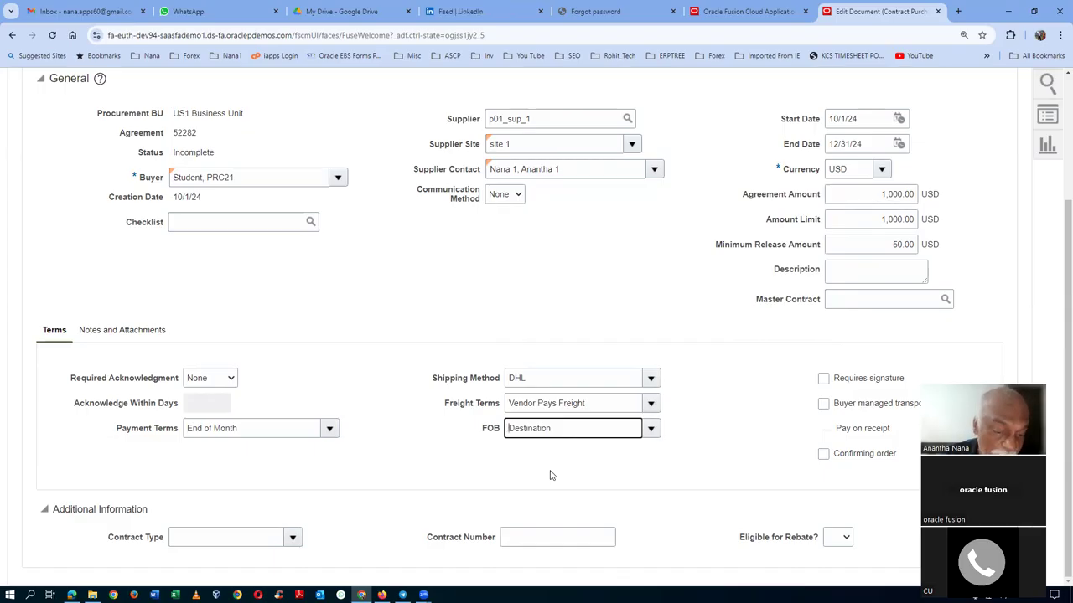
double_click(550, 428)
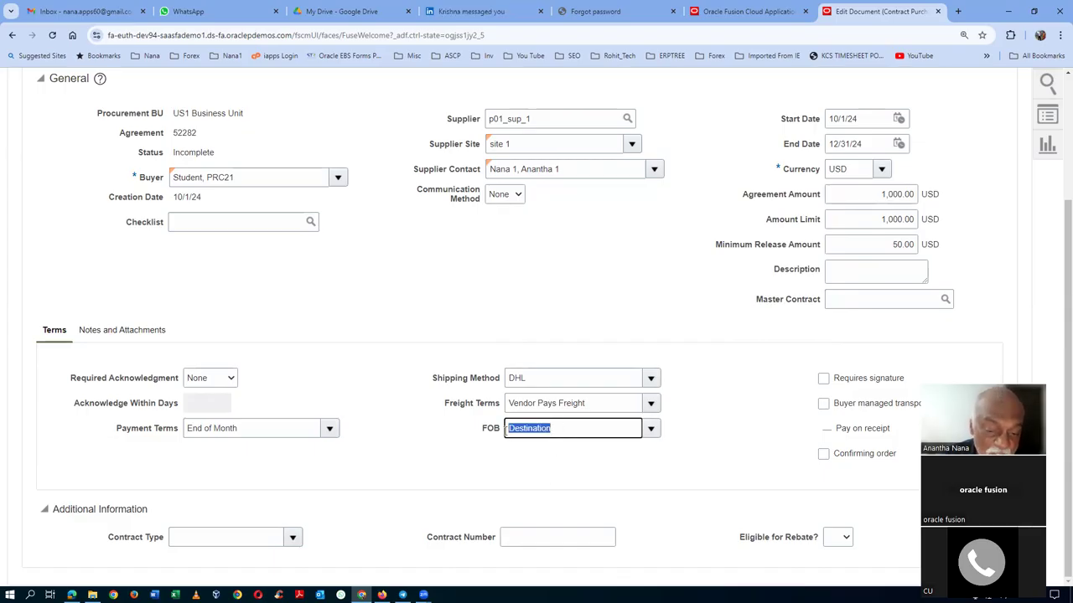
click(561, 481)
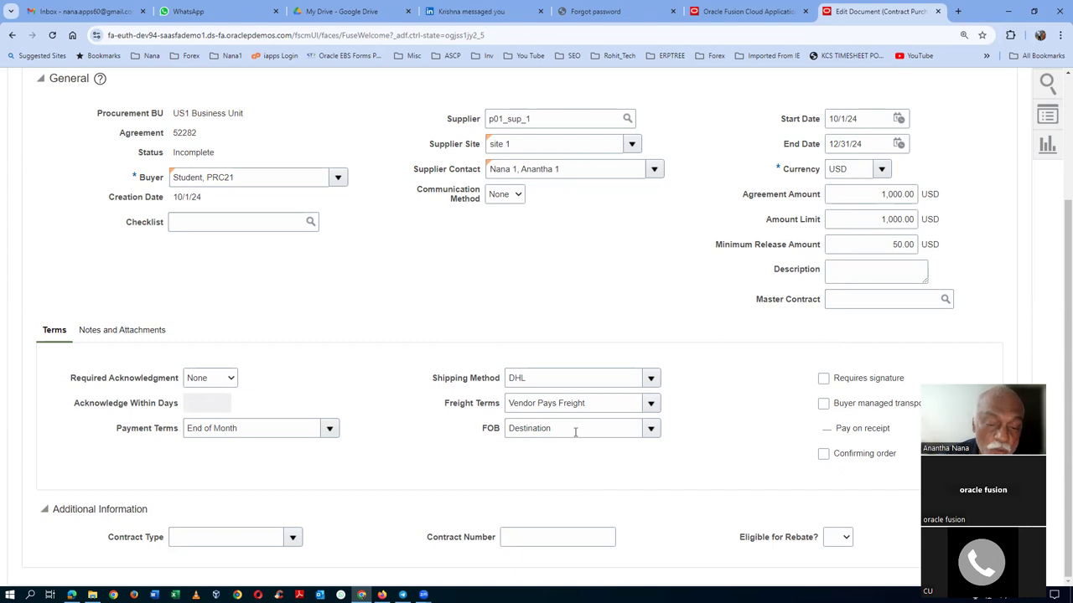
double_click(573, 427)
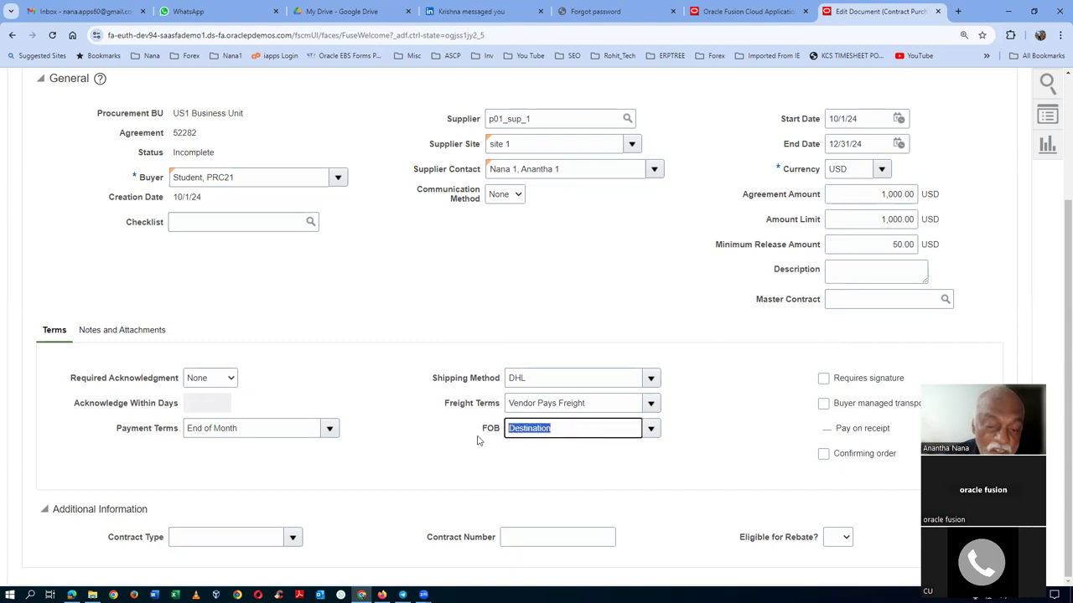
click(447, 470)
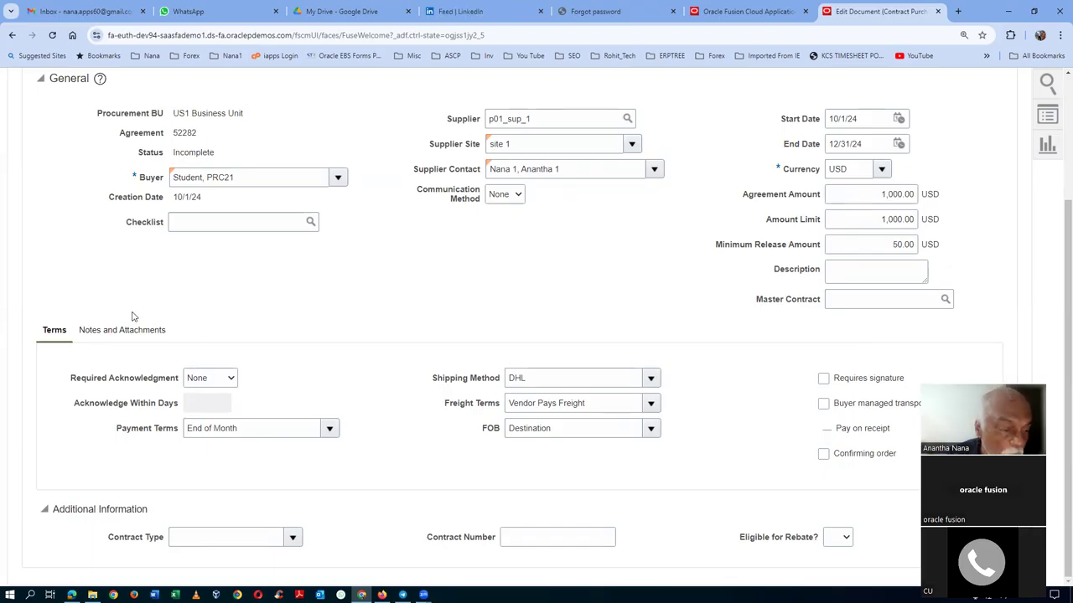
- On Notes and Attachments, add the warranty certificates supplier note and 'Pl. check the upright deliver' receiver note
click(124, 338)
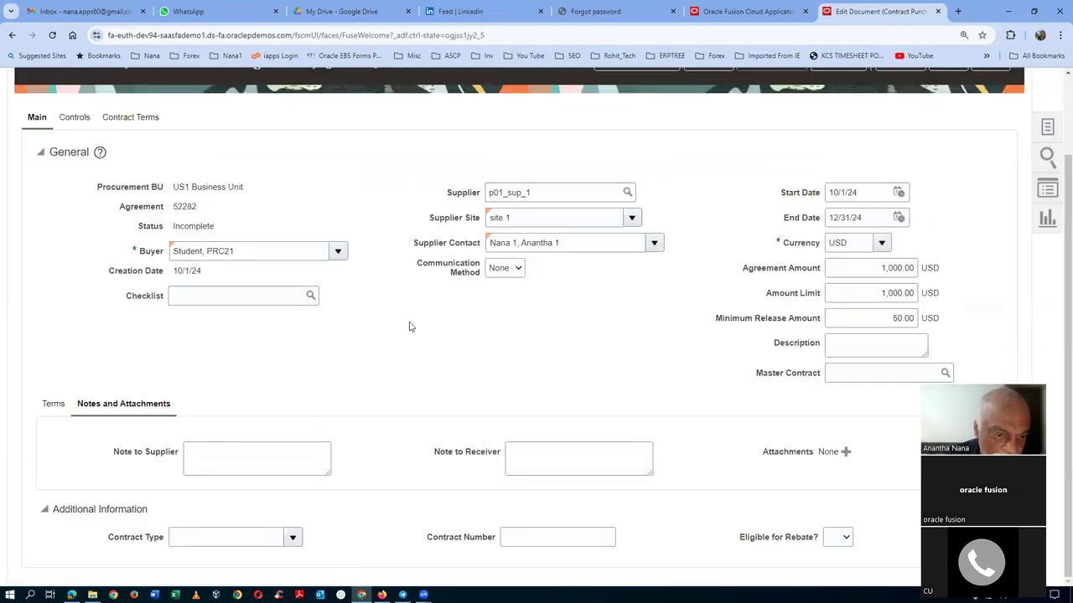
click(245, 460)
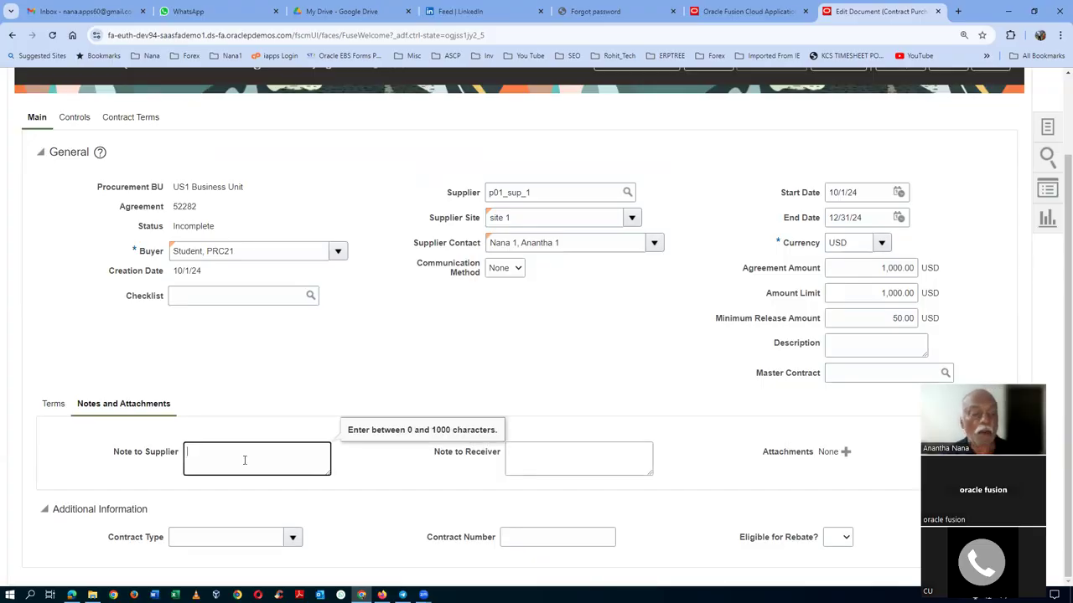
text(Prov)
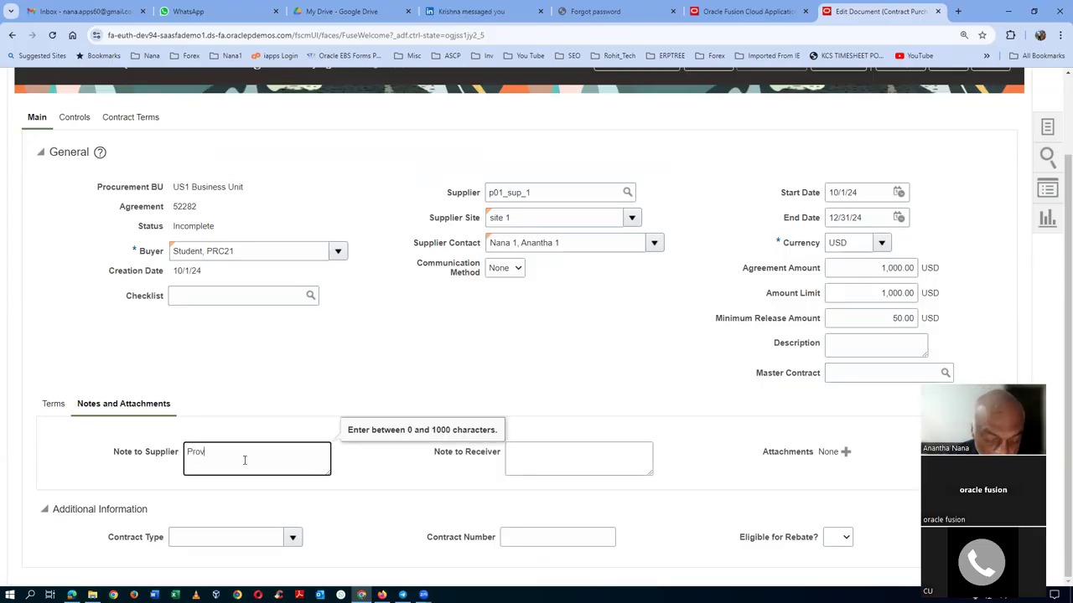
text(ide wa)
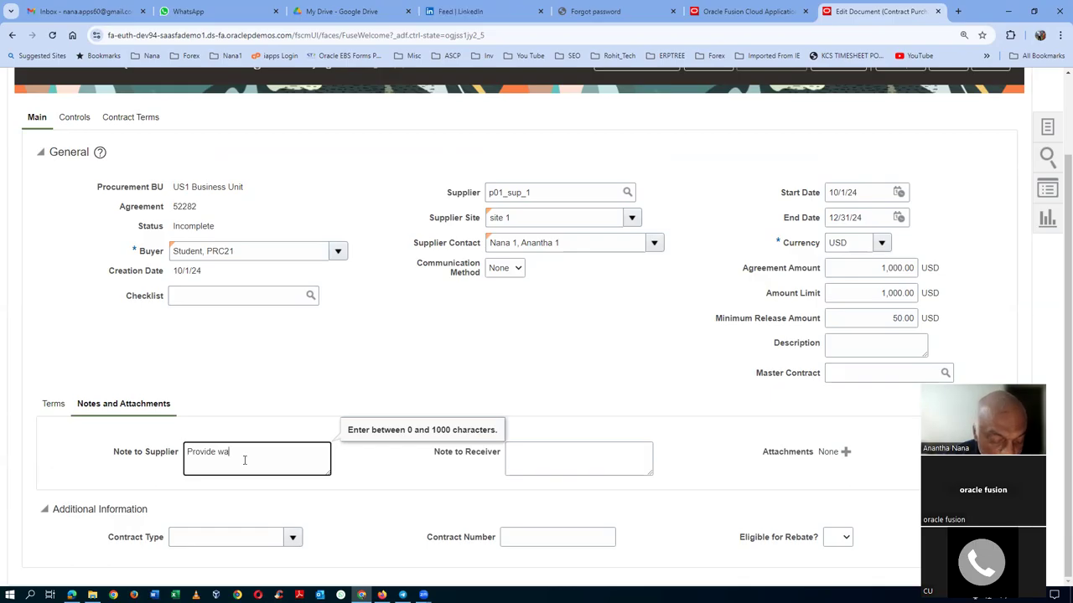
text(rrenty an)
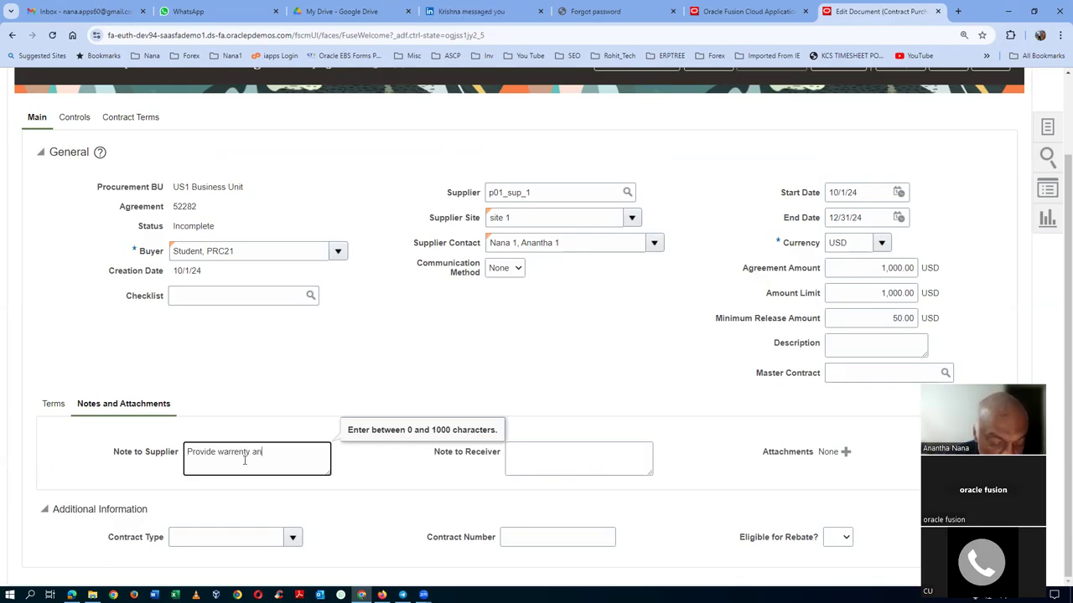
text(d Guaranty certificates )
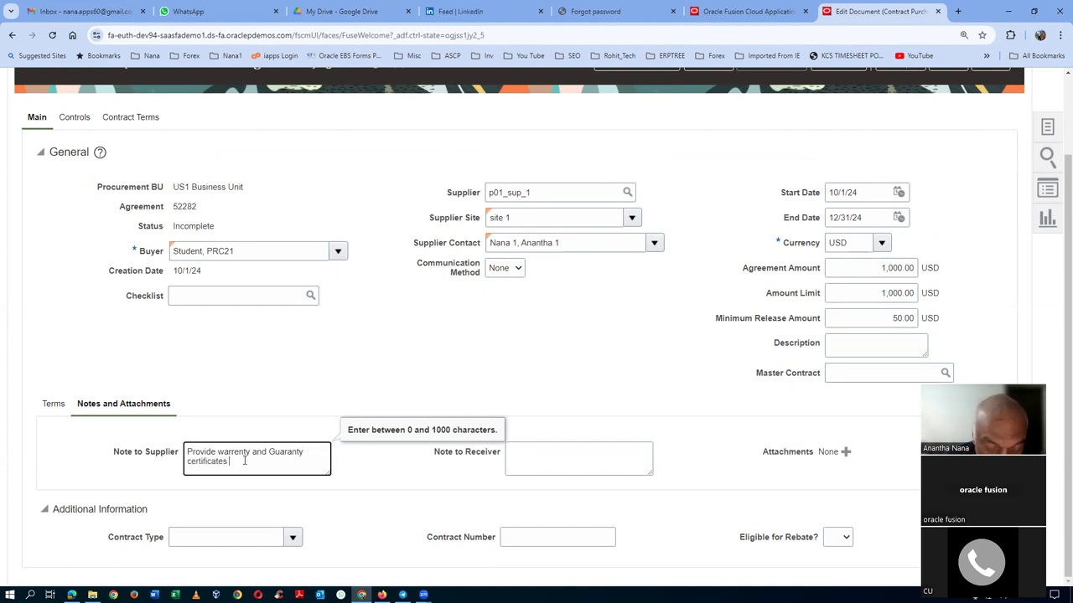
text(for dev)
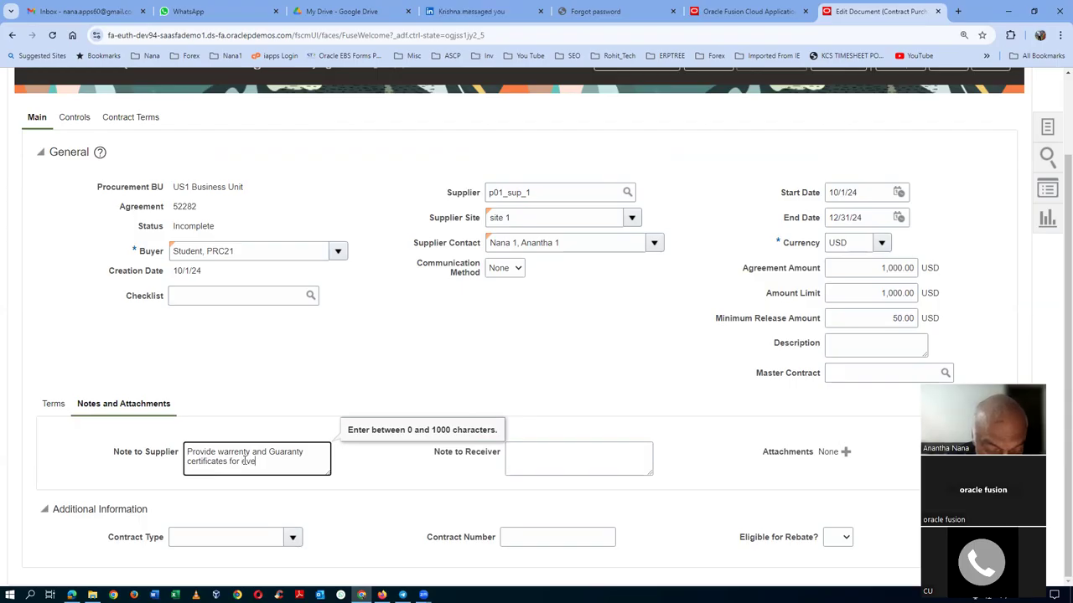
text(ery item)
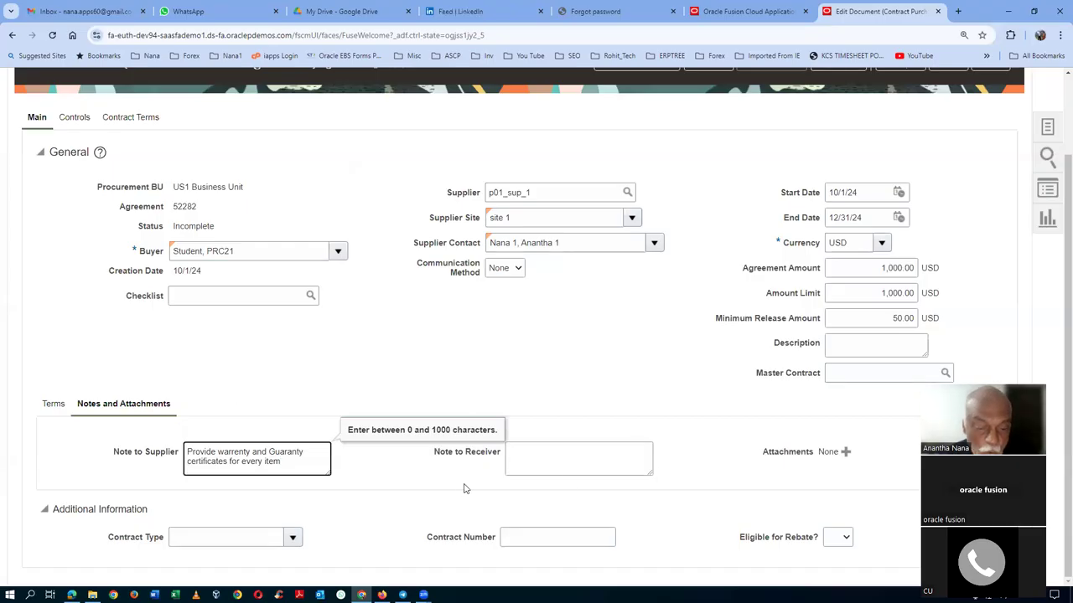
click(564, 460)
text(Pl)
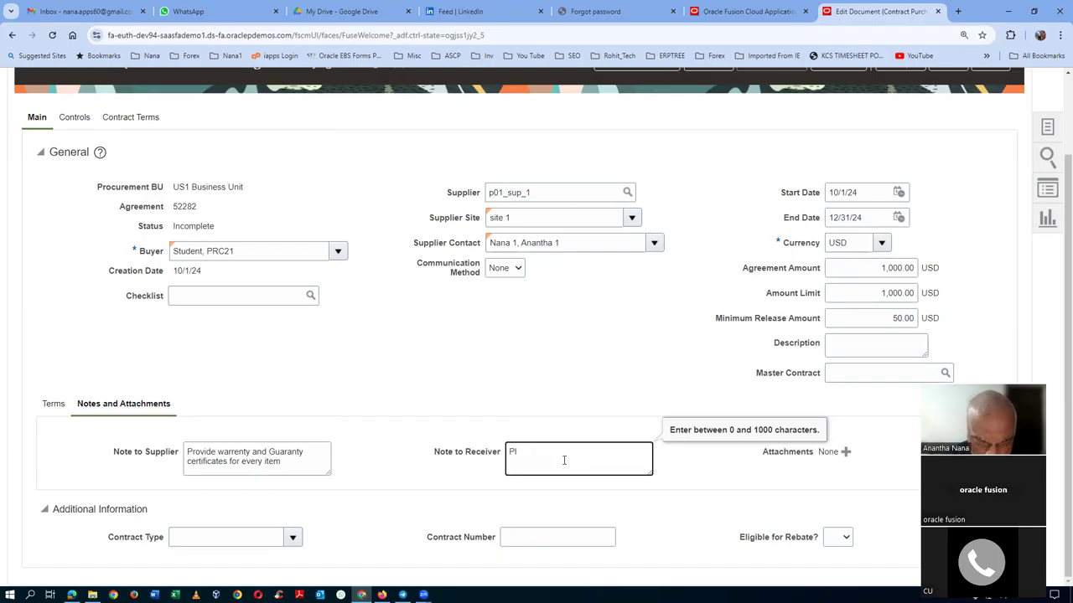
text(. check )
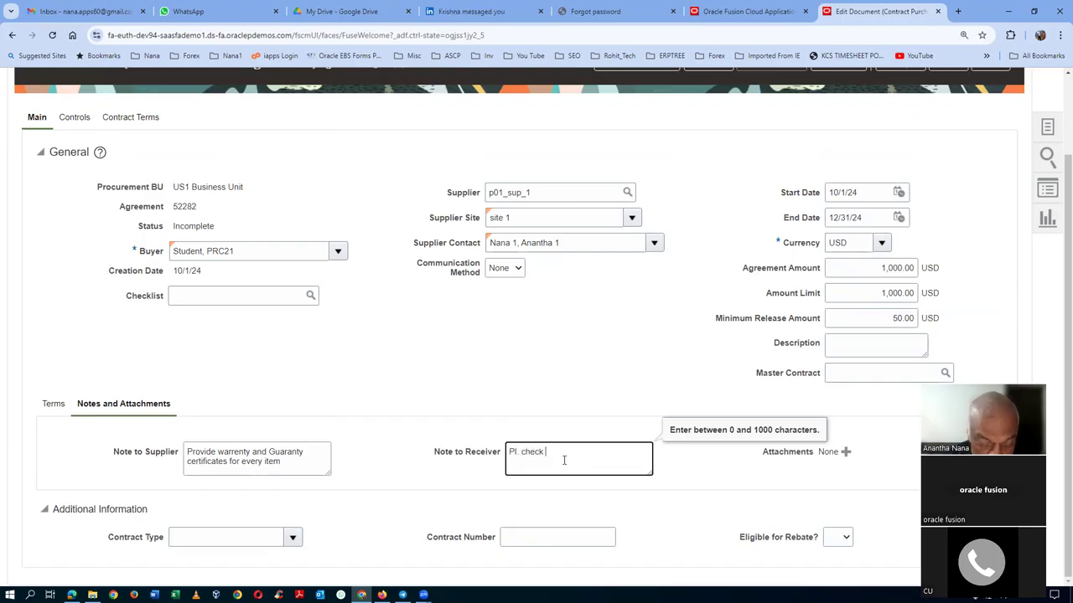
text(the upright)
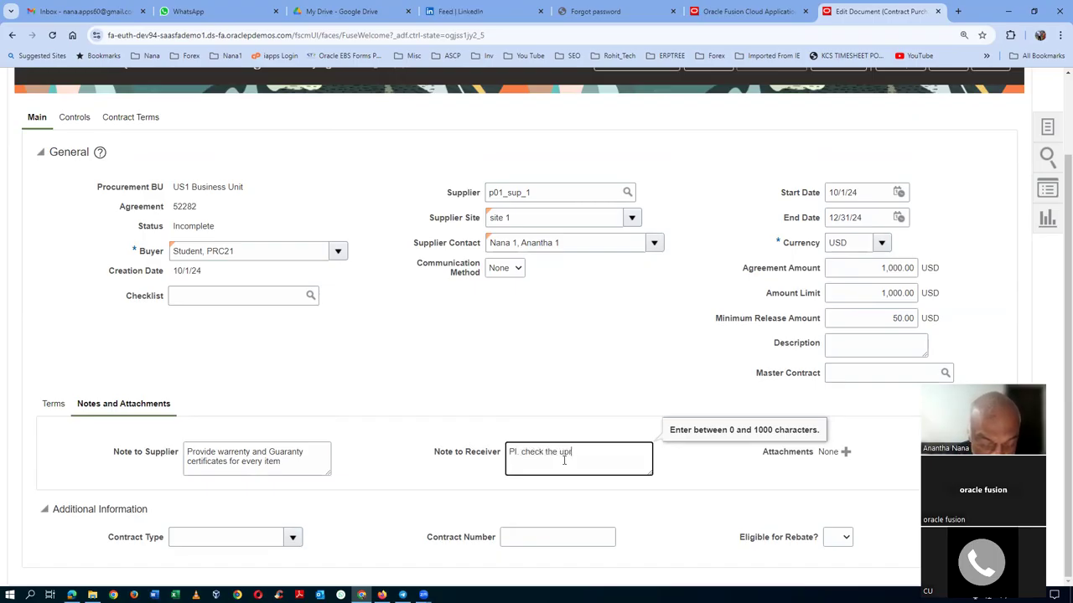
text( deliver)
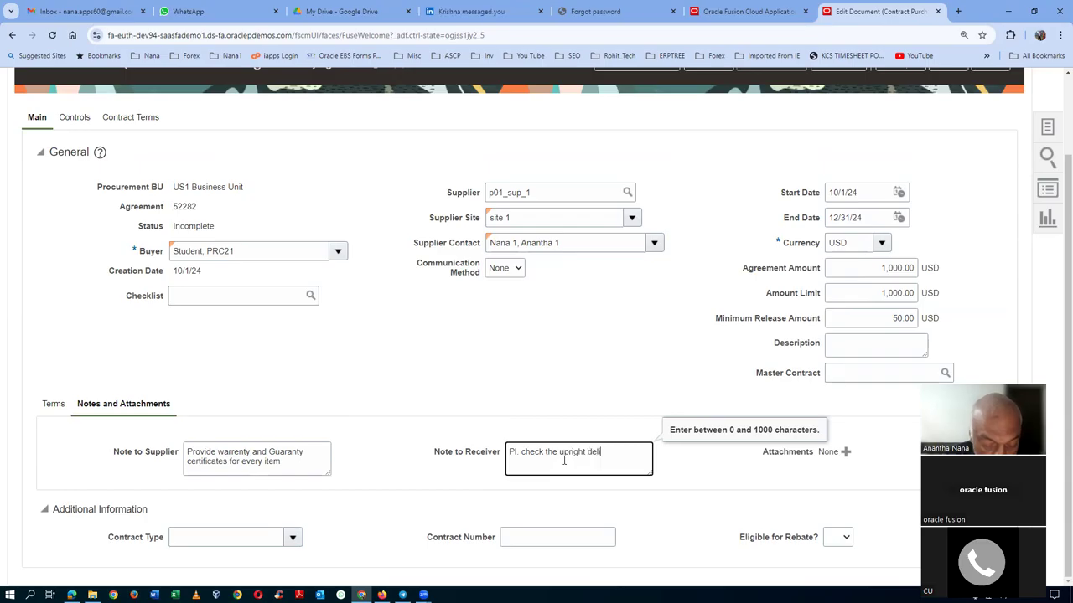
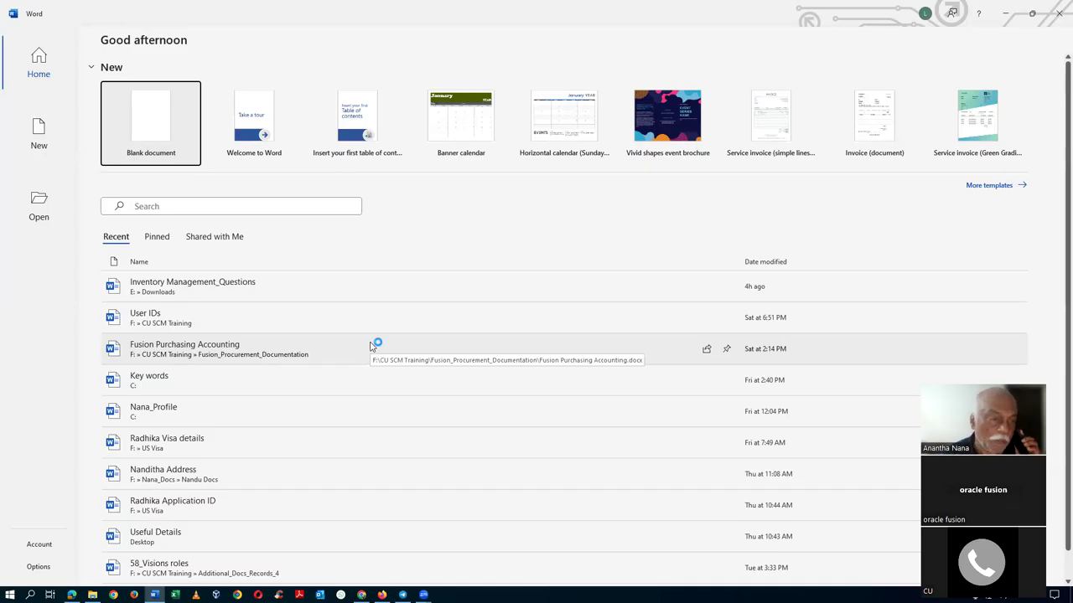
- In a blank document, list: pack all consignments in wooden packing, tarpaulin on the truck, Xyz
click(162, 125)
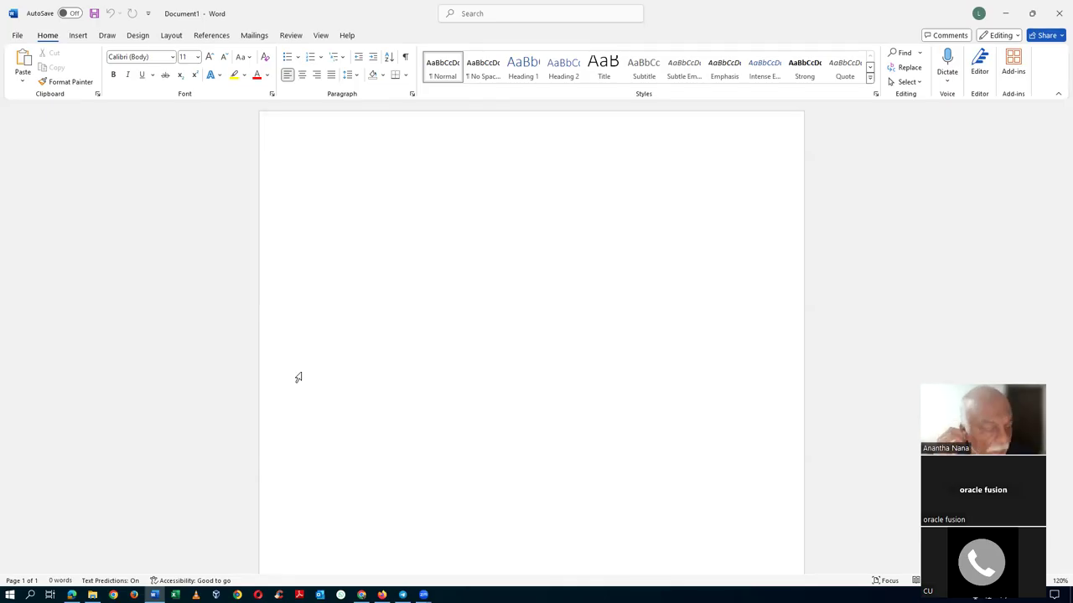
text(1) )
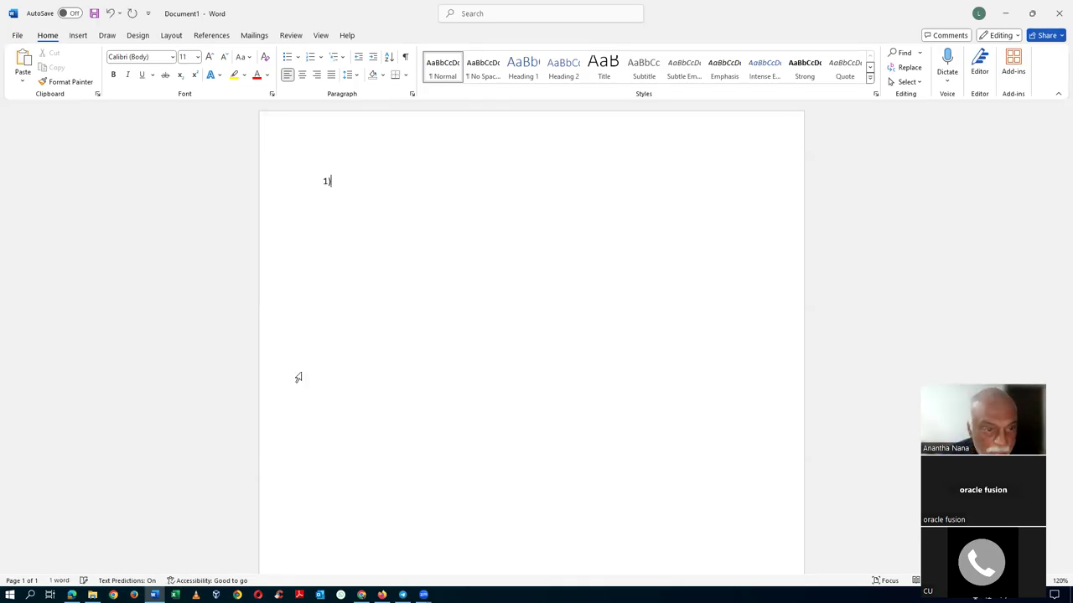
text(Pack al)
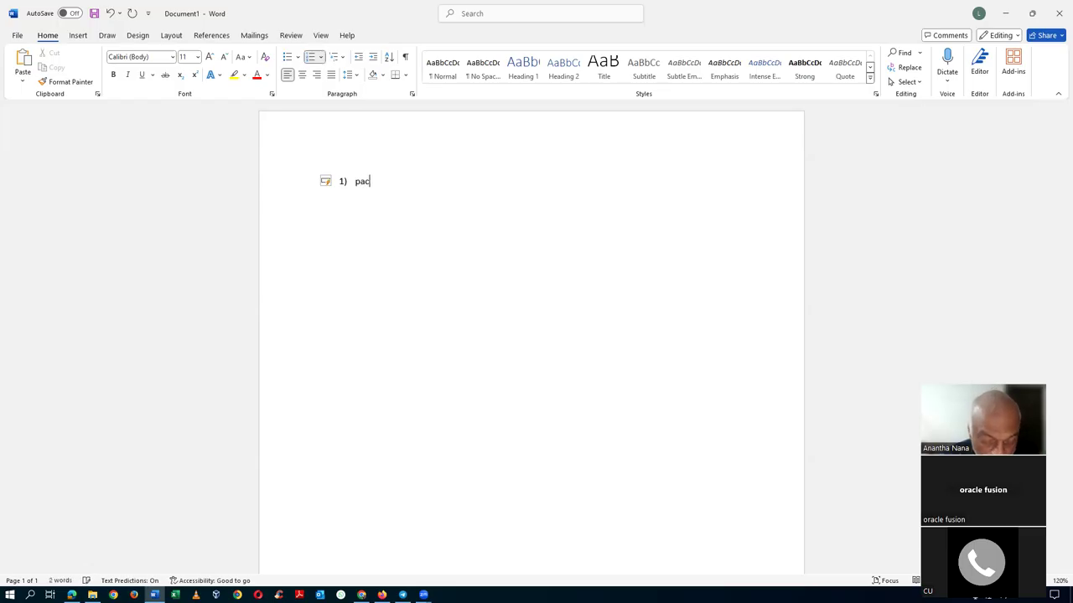
text(l co)
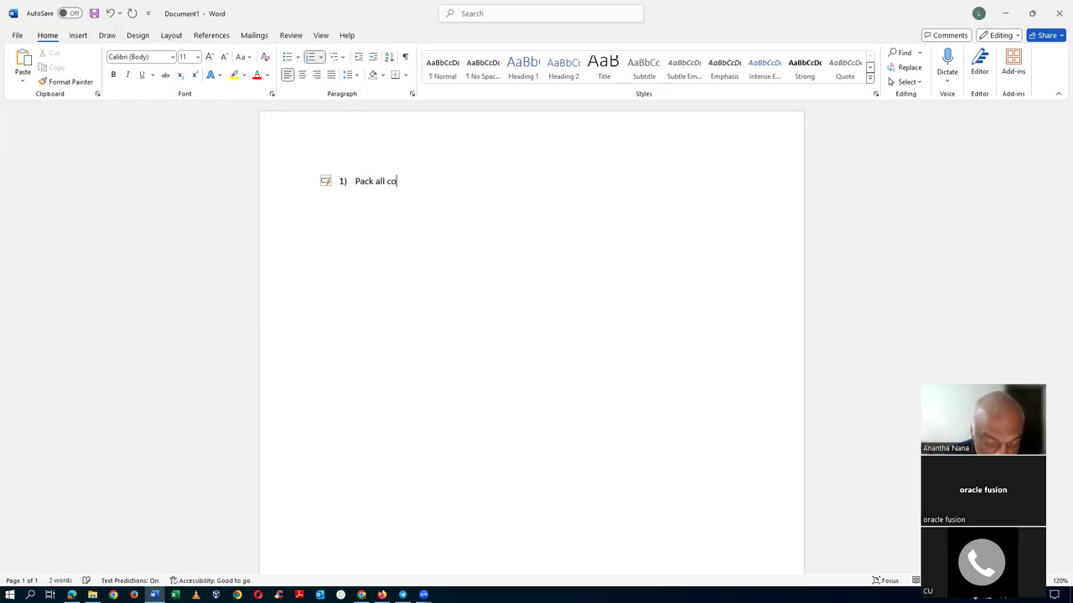
text(nsignments)
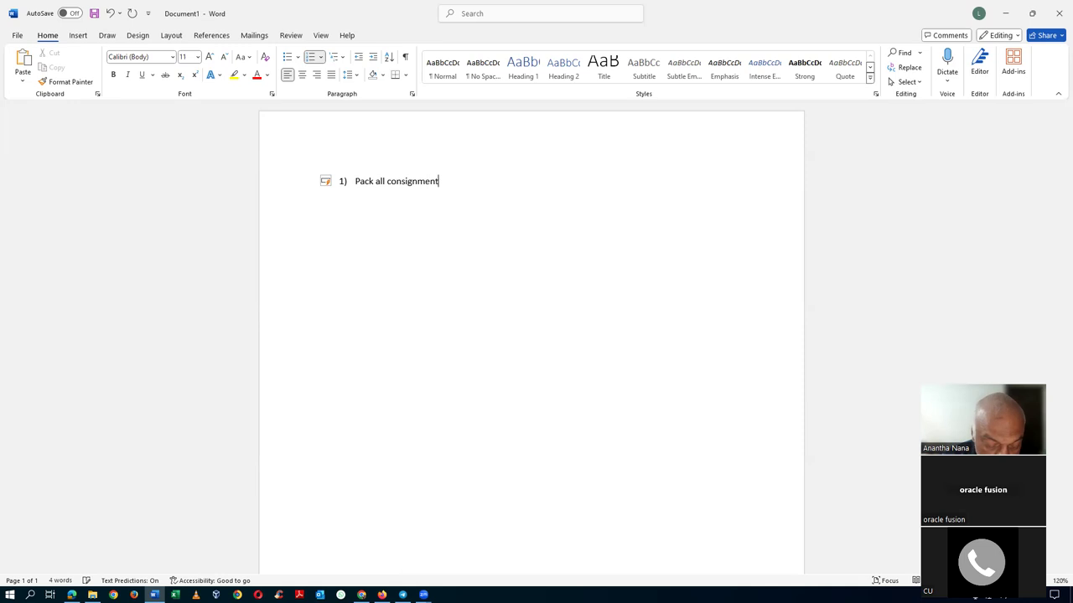
text(o)
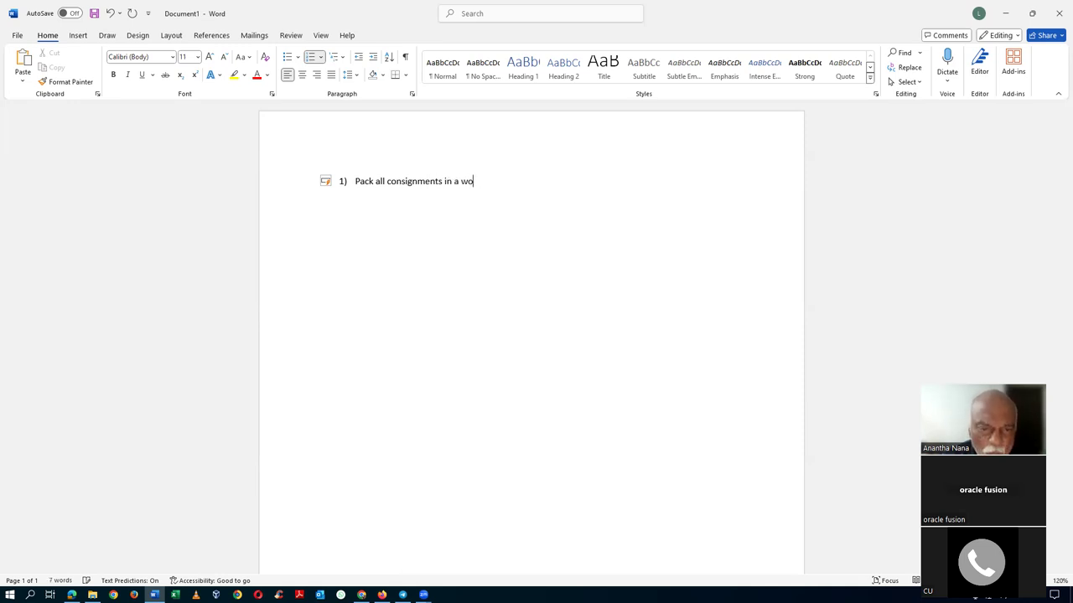
text(oden packing)
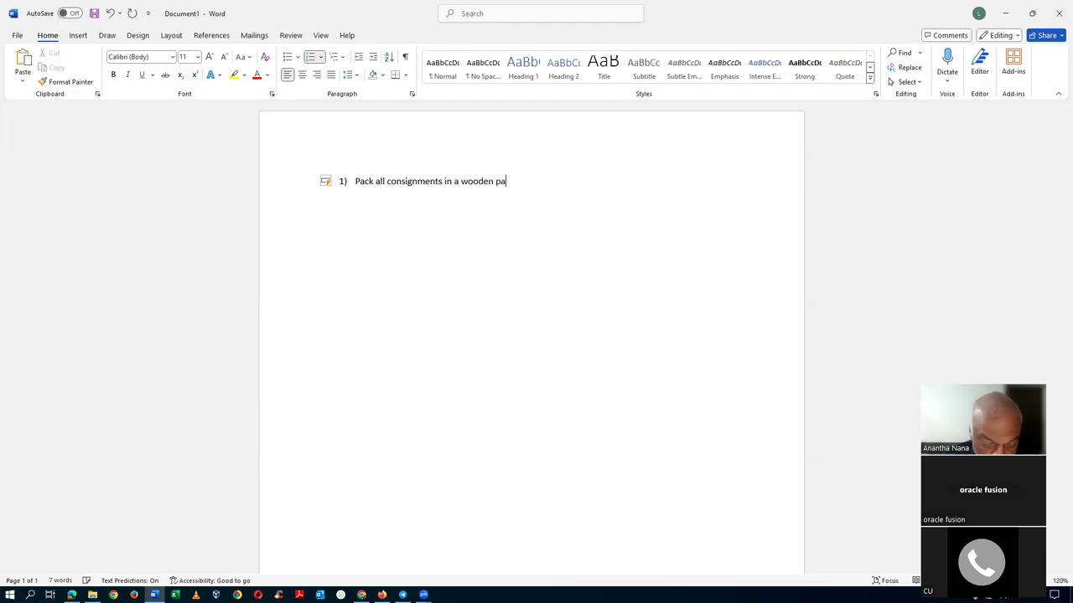
key(Return)
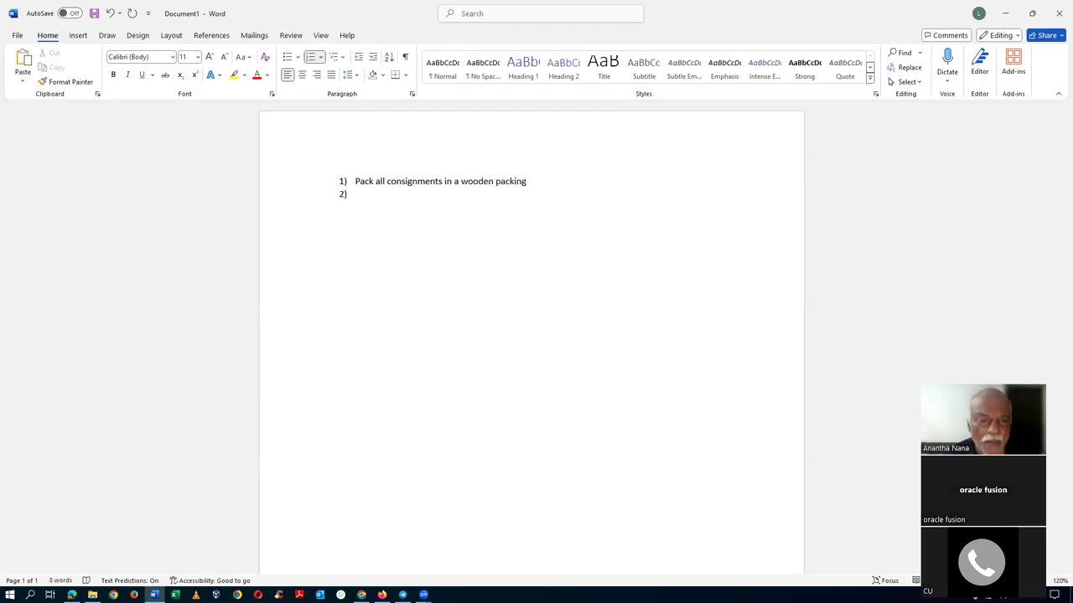
text(Put a )
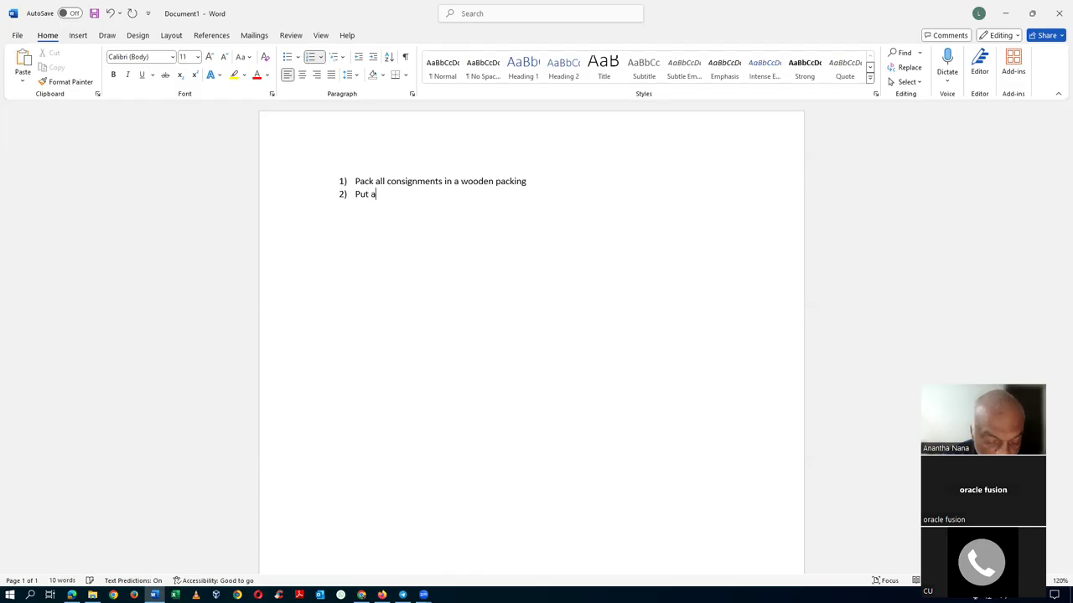
text(tarpa)
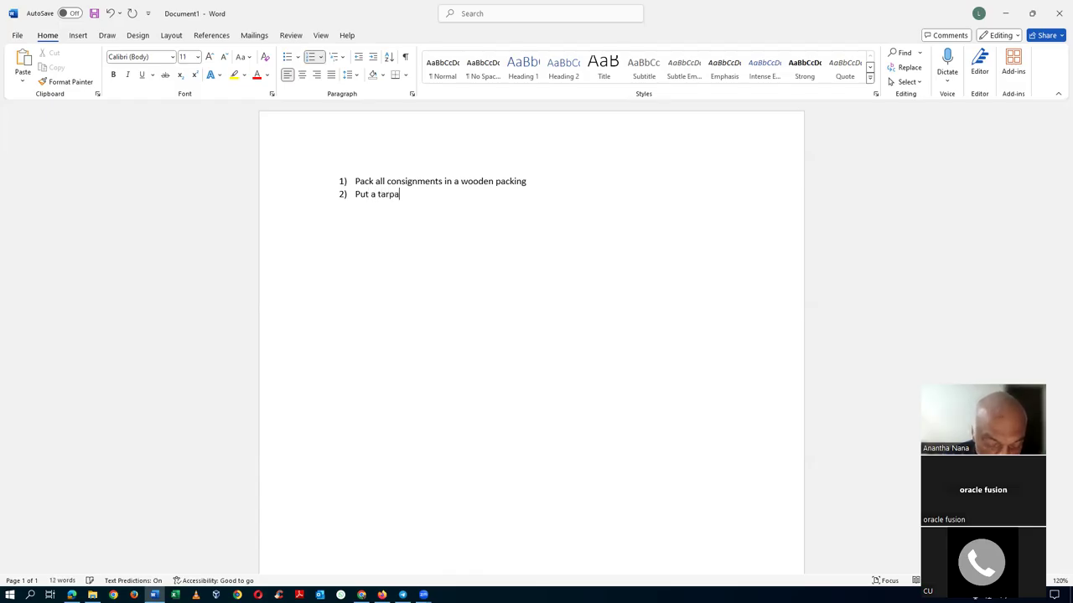
text(ulin sheet on the )
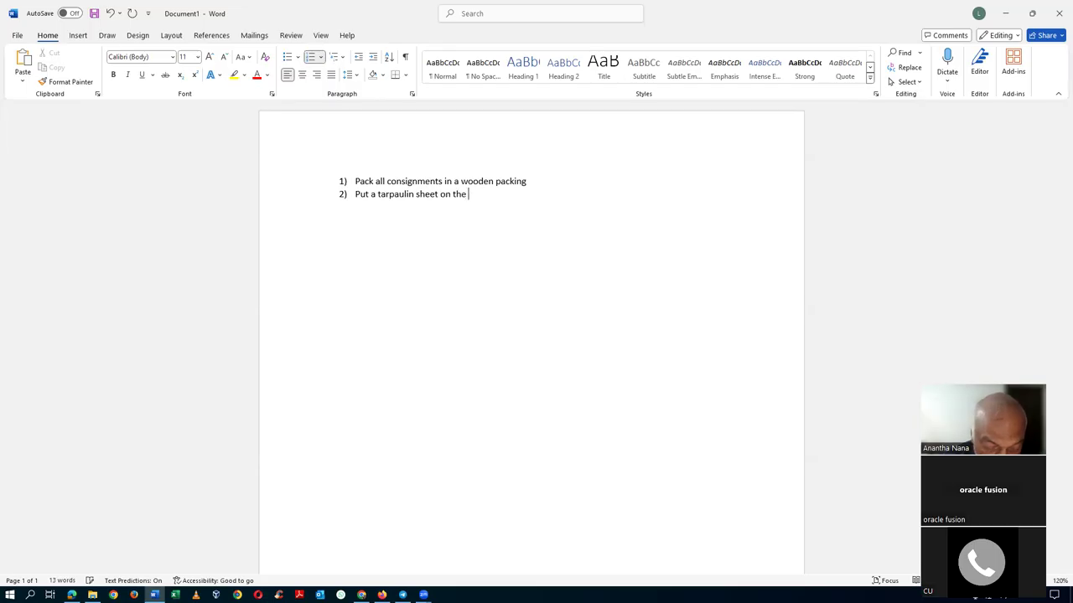
text(truck ... to prevent)
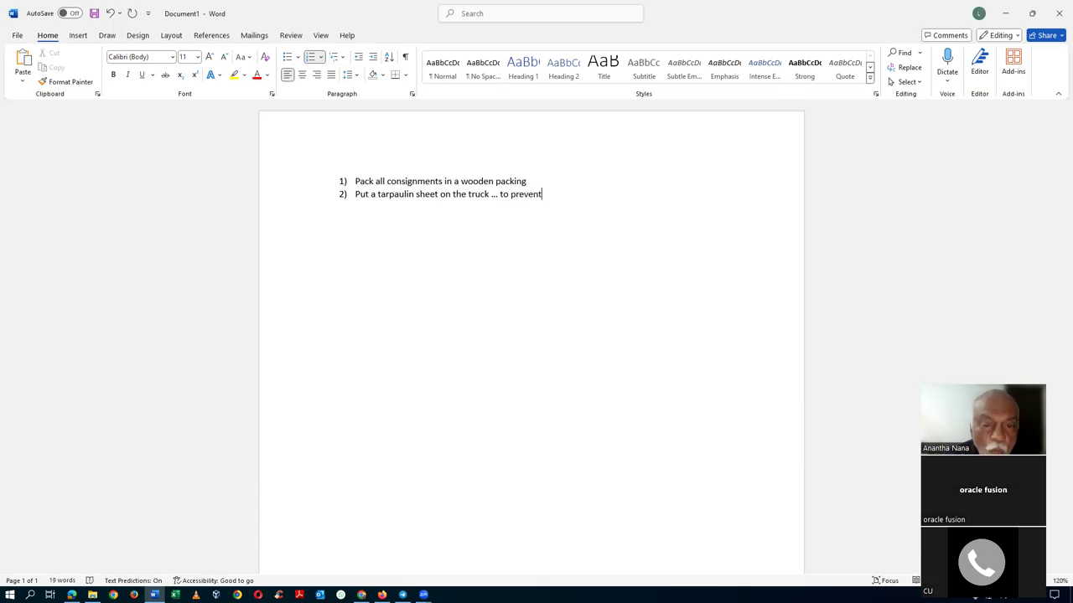
text( water seapage )
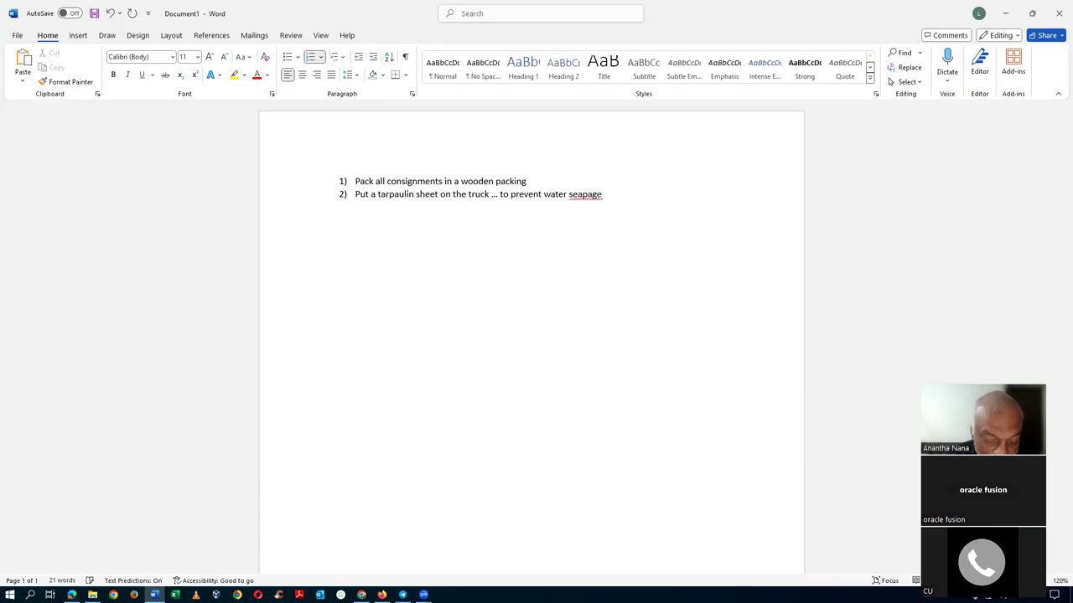
text(during transport)
key(Return)
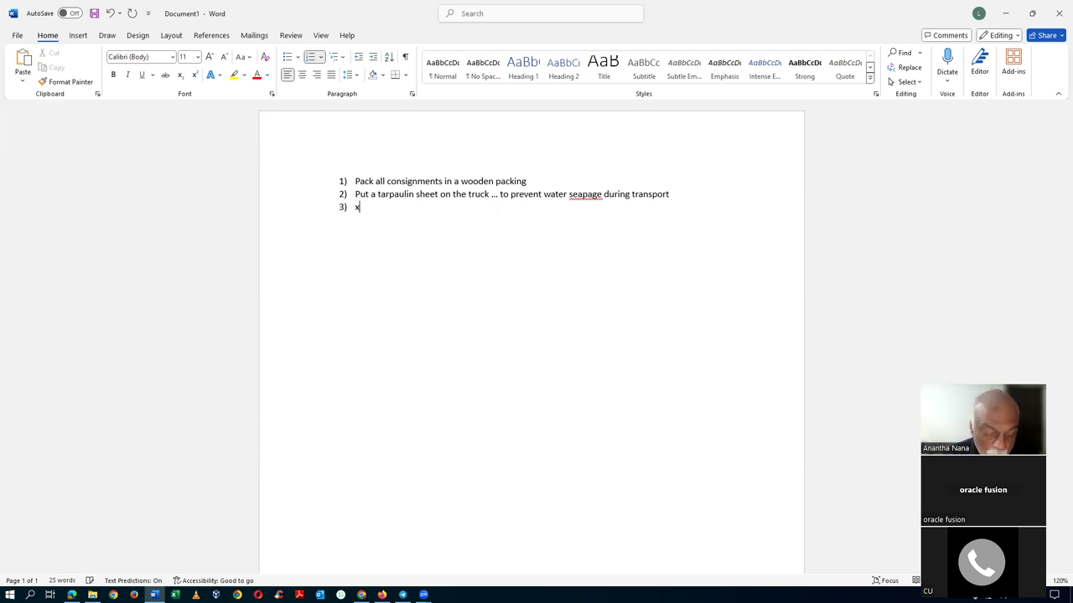
text(xyz)
key(Return)
key(Return)
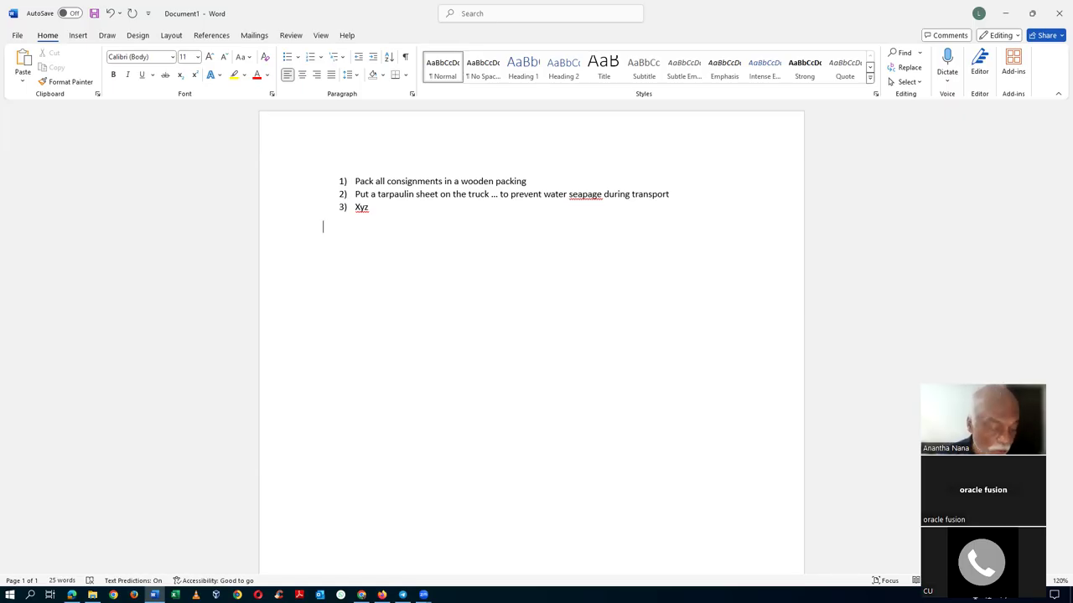
- Save the document as CPA Attach in F:\CU SCM Training and close Word, keeping changes
key(alt+f)
key(a)
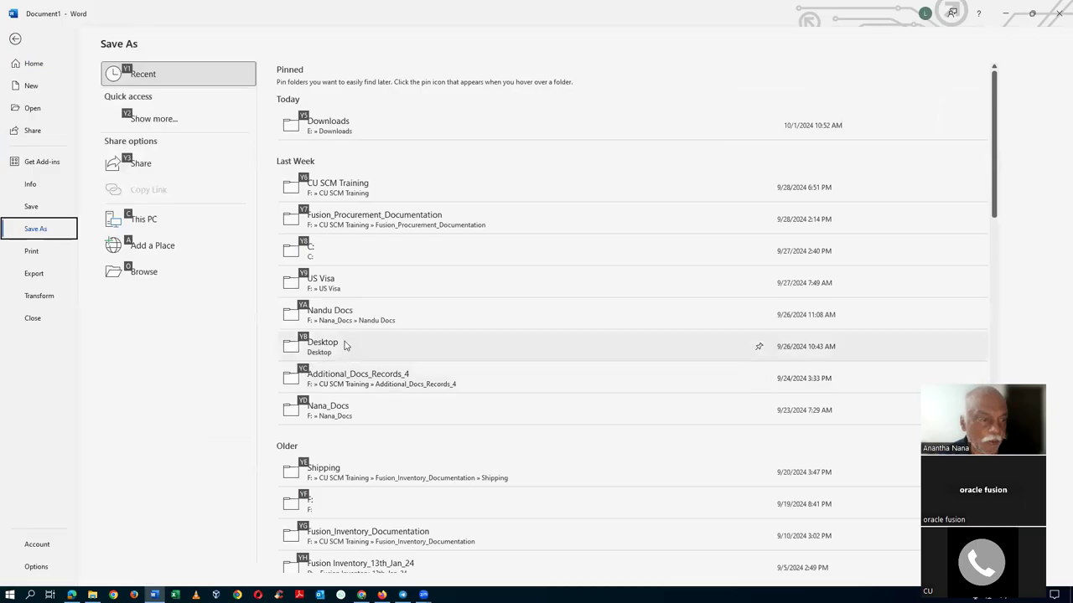
click(143, 219)
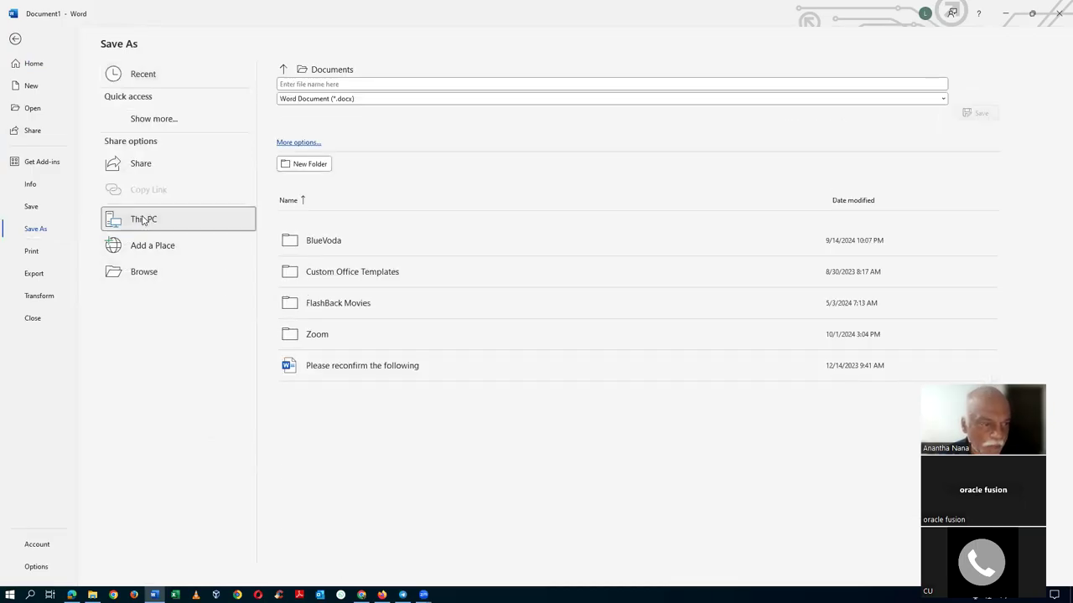
click(143, 220)
drag(89, 154, 89, 179)
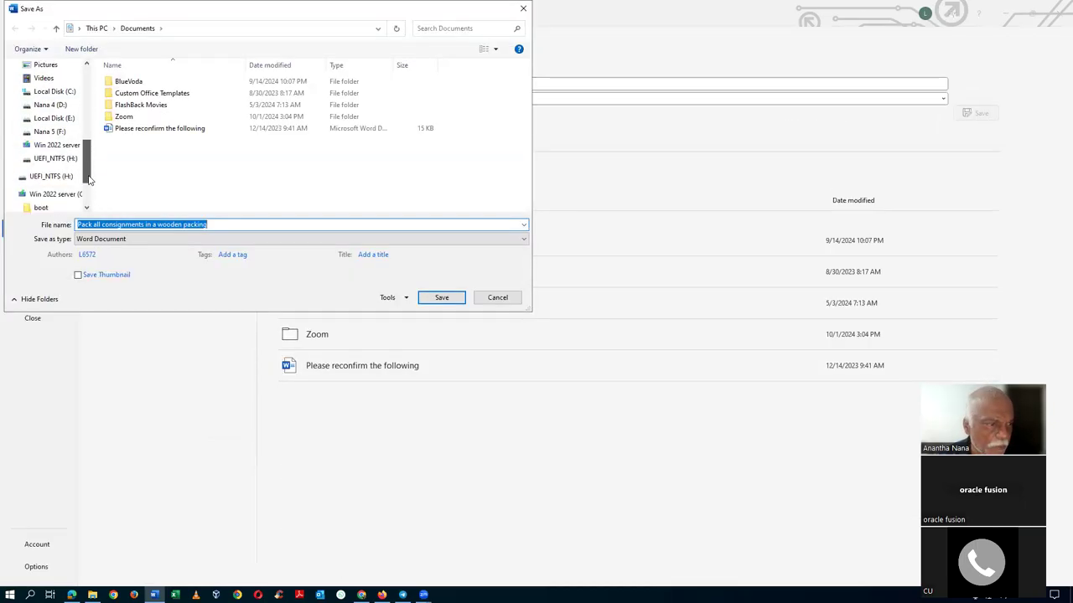
click(50, 131)
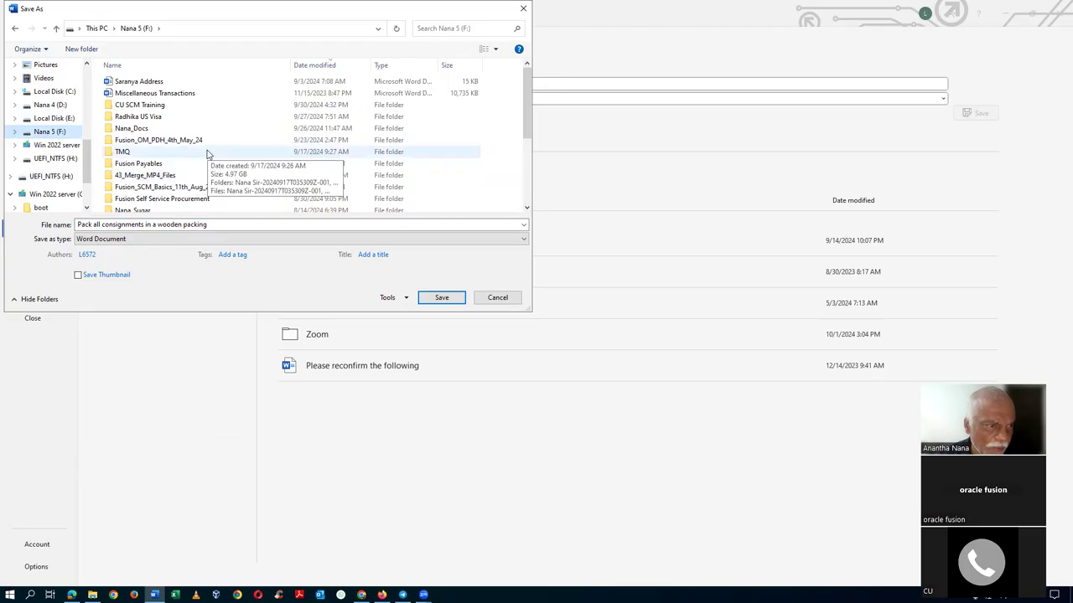
double_click(179, 104)
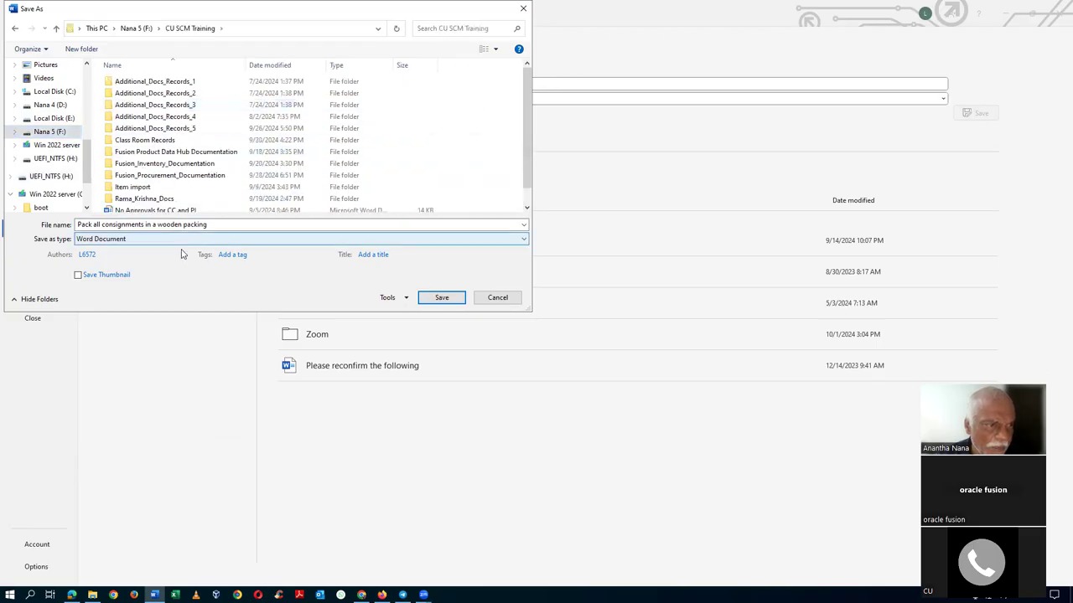
click(232, 224)
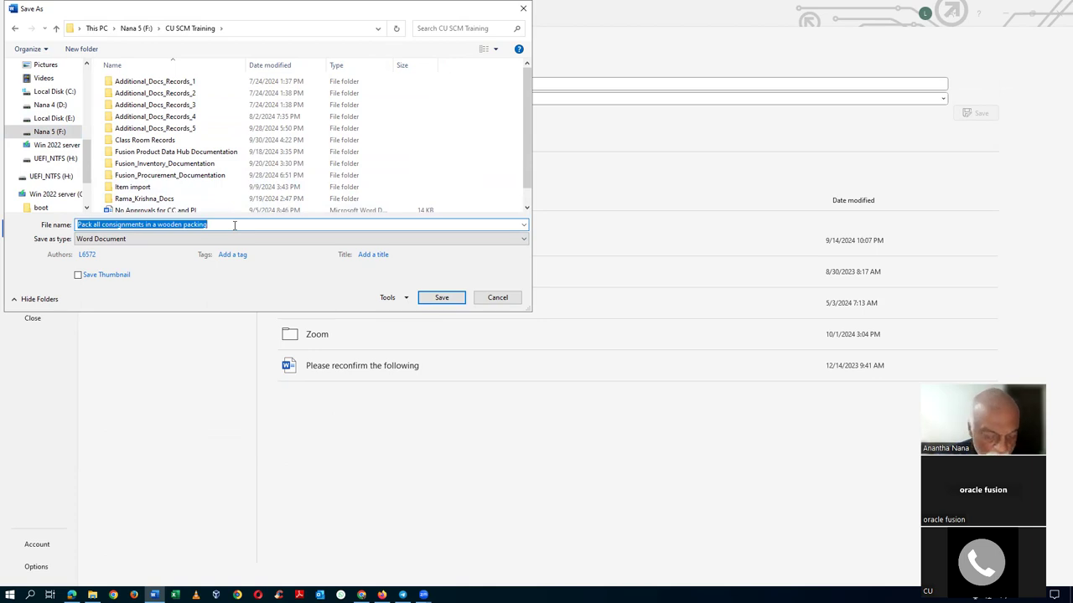
text(CPA Attach)
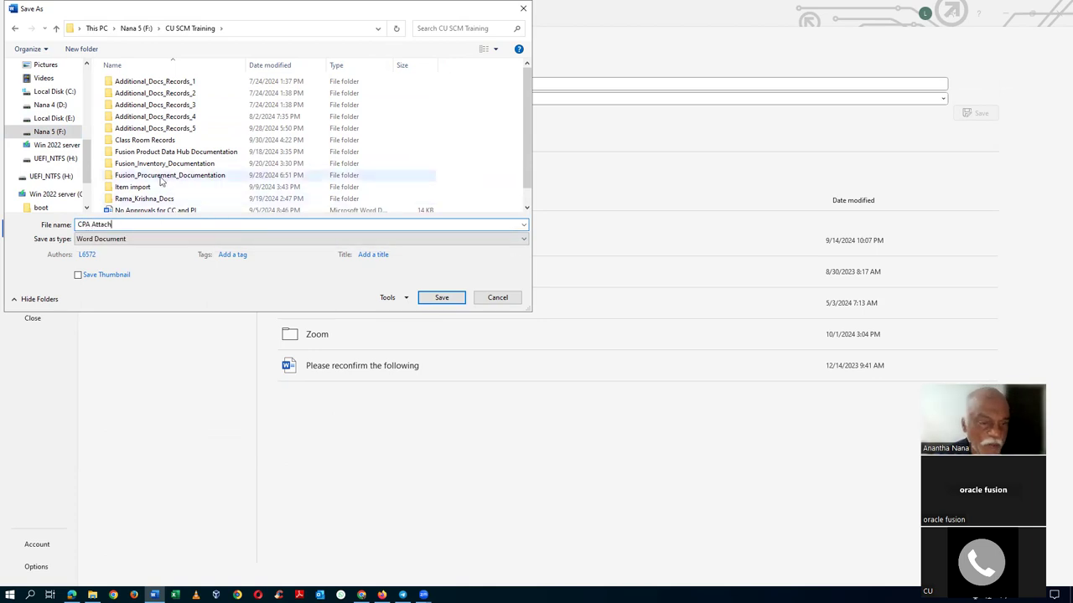
click(438, 299)
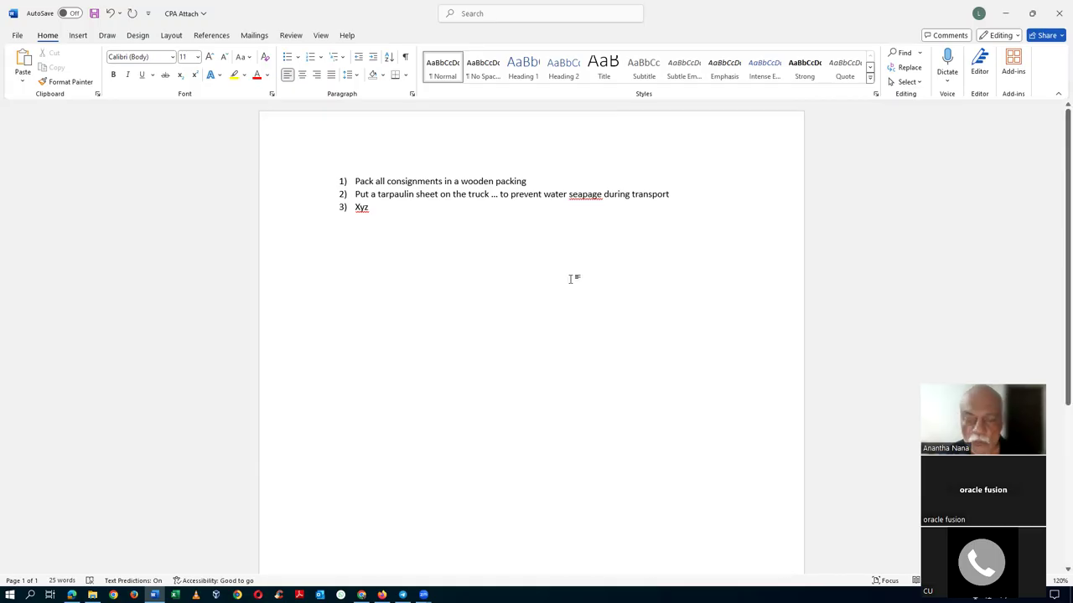
click(1058, 12)
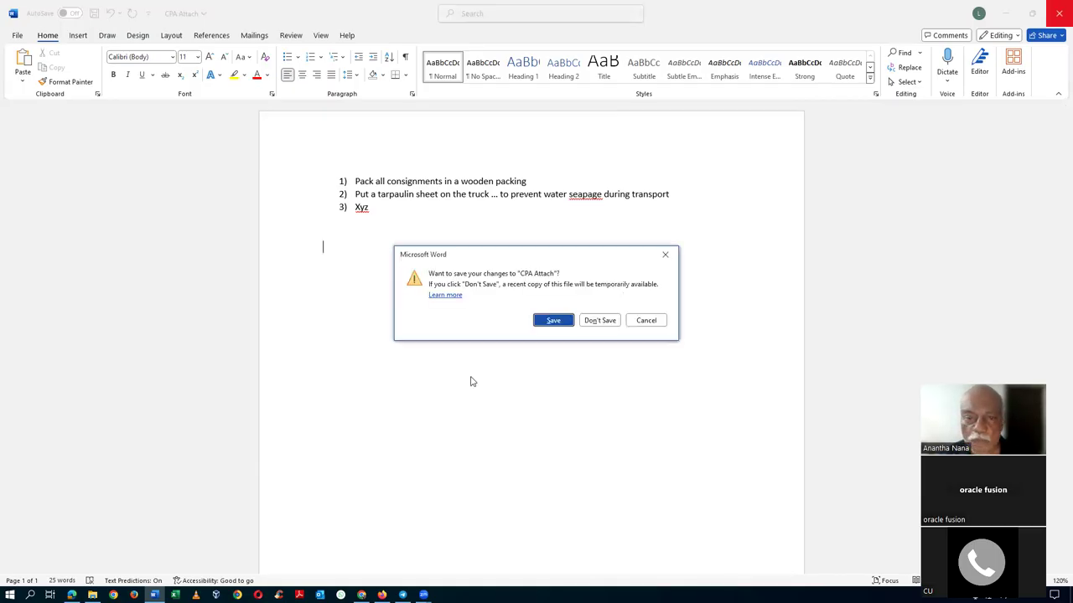
click(553, 320)
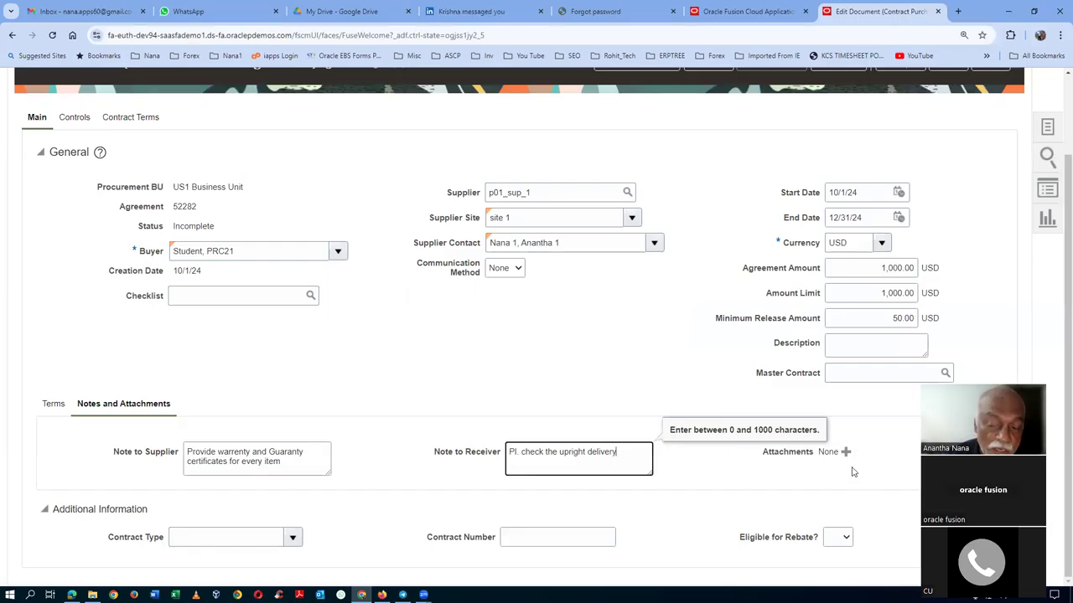
- Add CPA Attach as a To Supplier attachment described 'CPA Attachment'
click(633, 367)
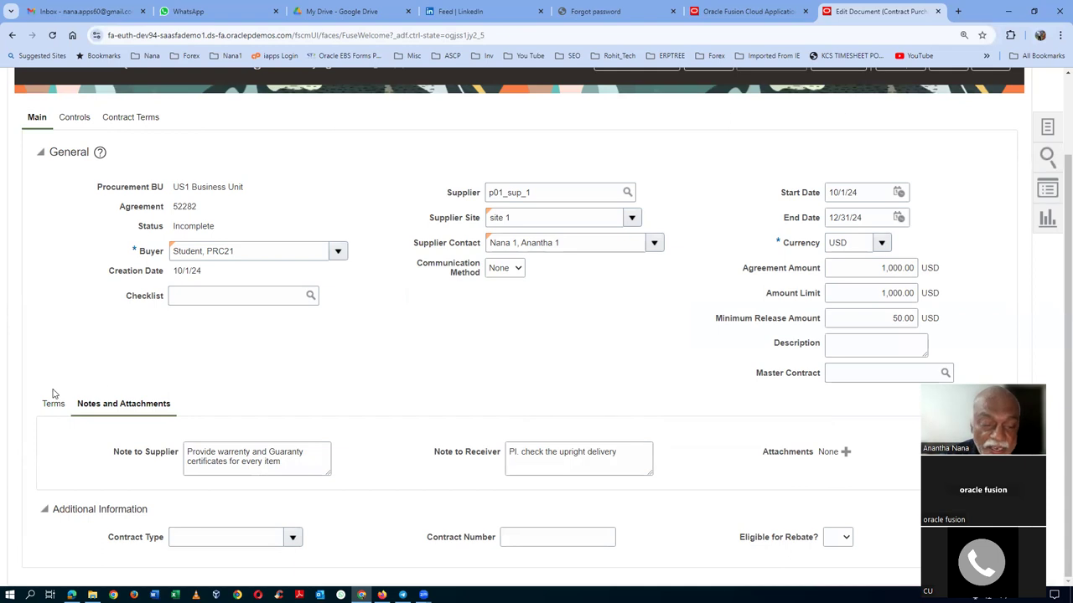
click(845, 452)
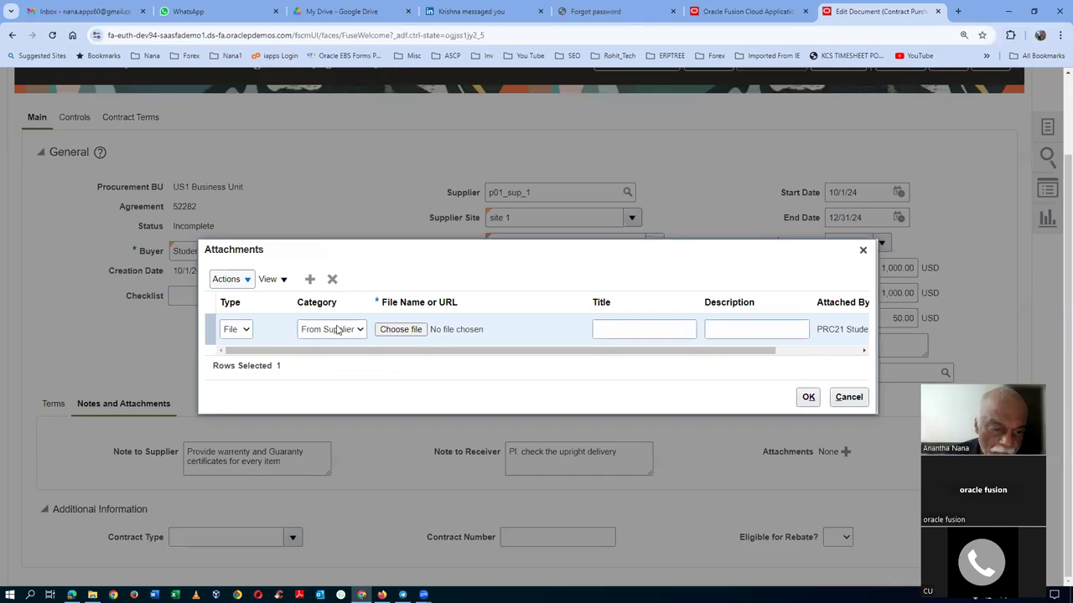
click(338, 329)
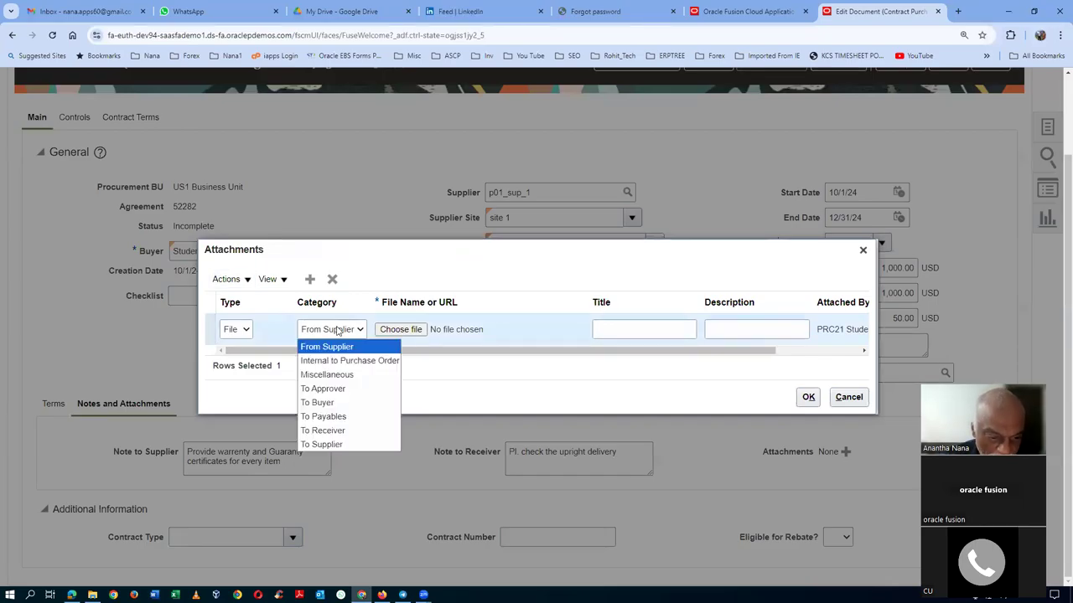
click(322, 444)
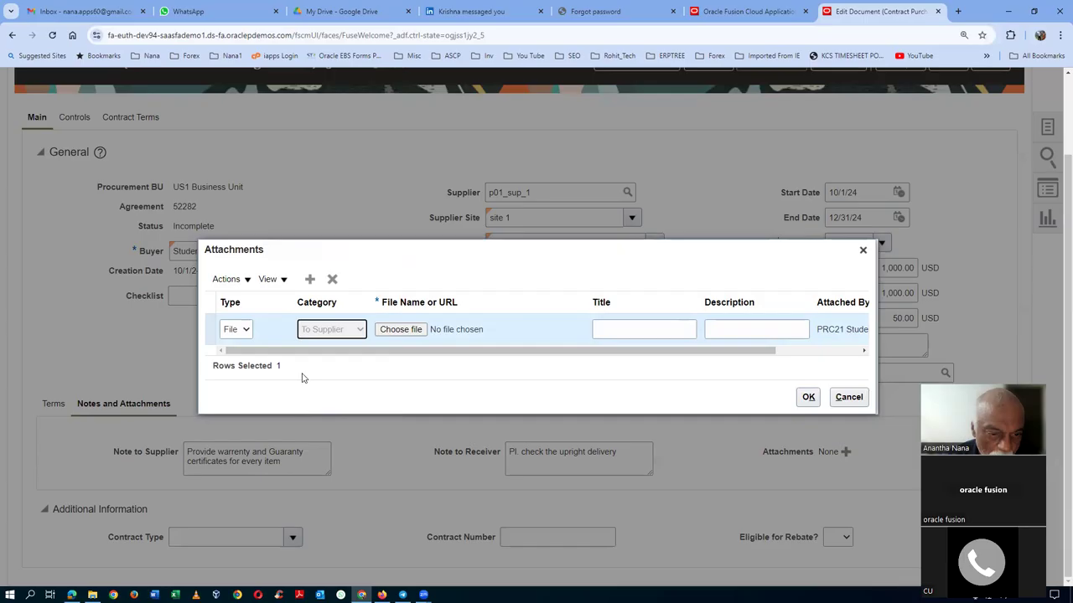
click(384, 332)
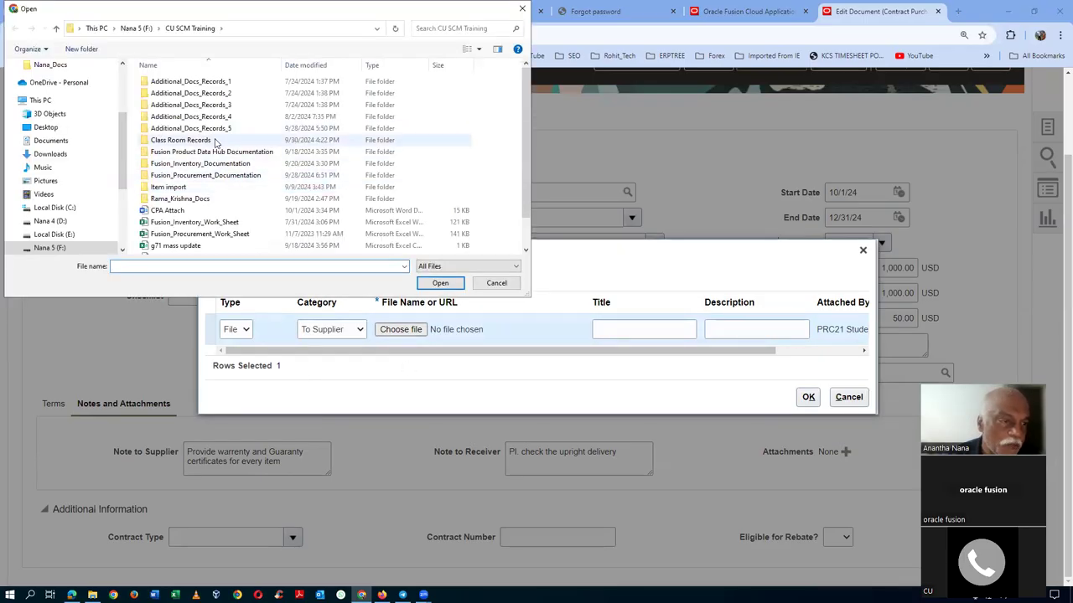
scroll(213, 237, down, 1)
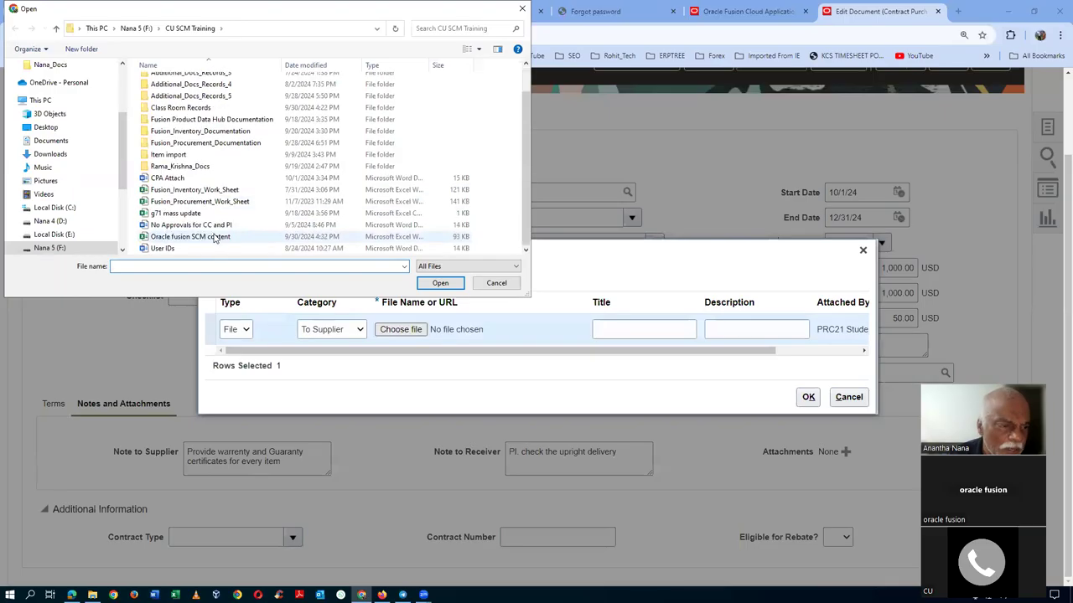
click(202, 178)
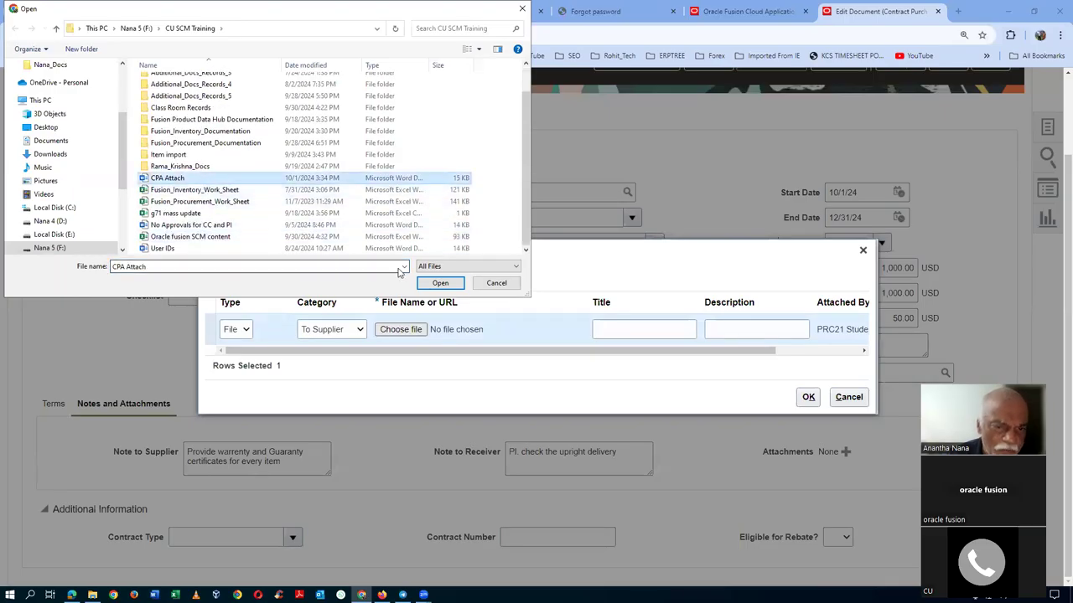
click(440, 283)
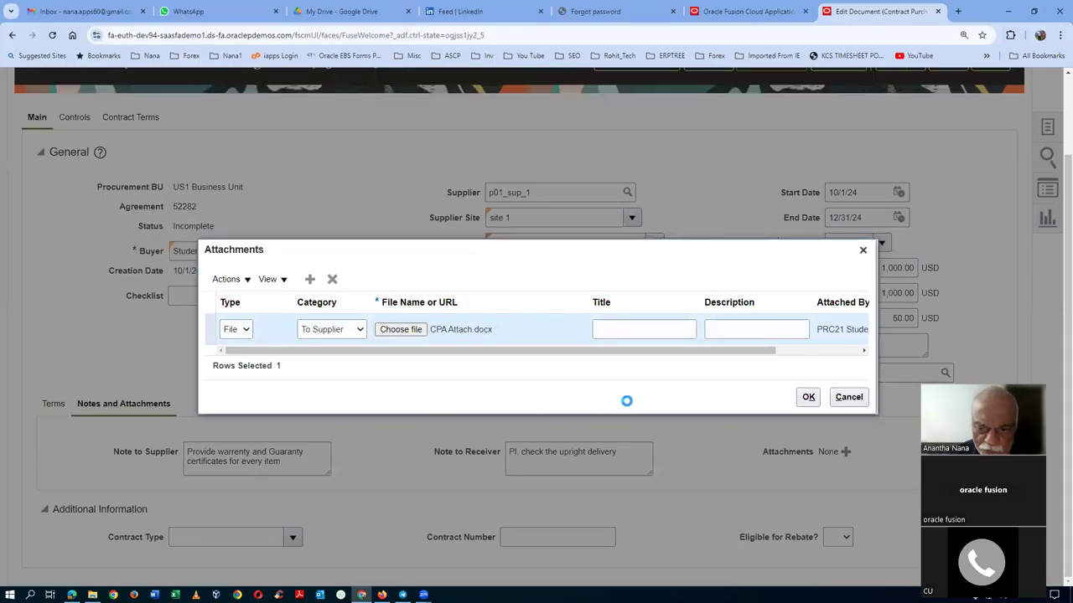
click(735, 329)
text(CPA Attachment)
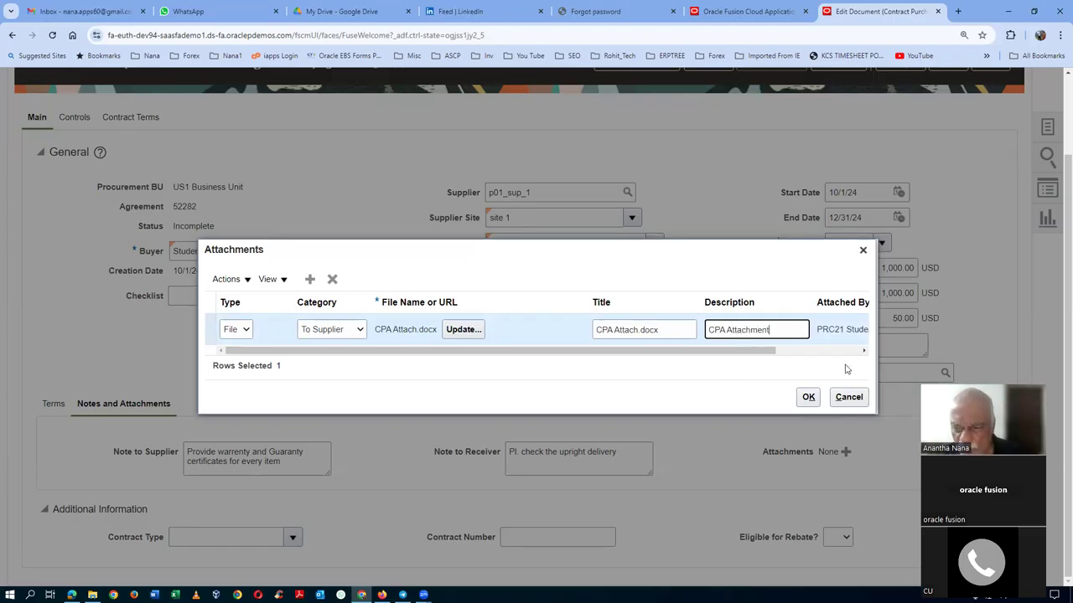
click(807, 396)
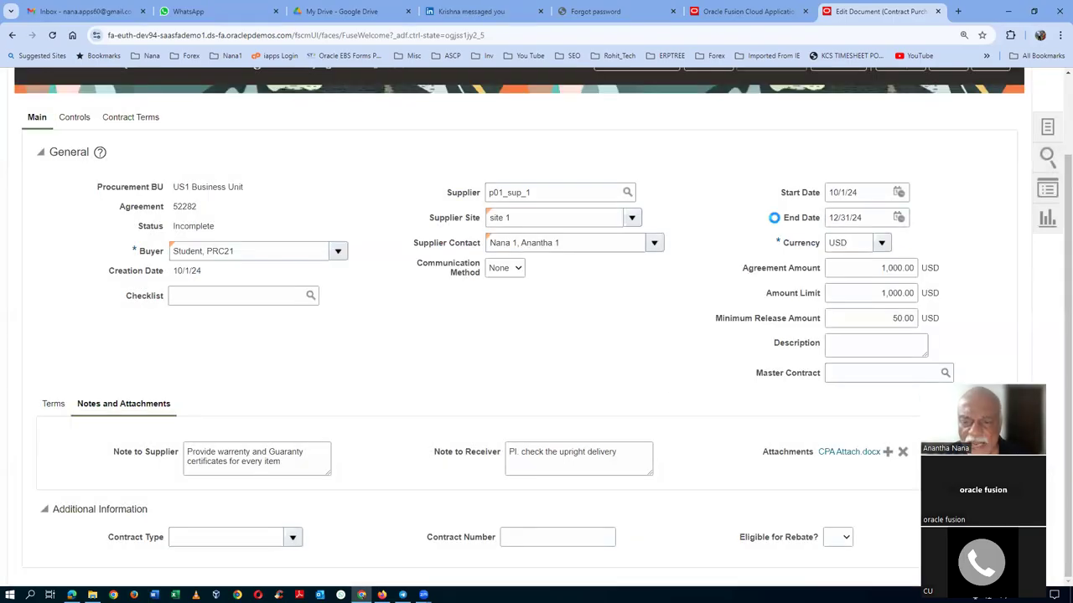
- Save agreement 52282 and review its terms and the supplier and receiver notes
scroll(882, 172, up, 2)
click(890, 161)
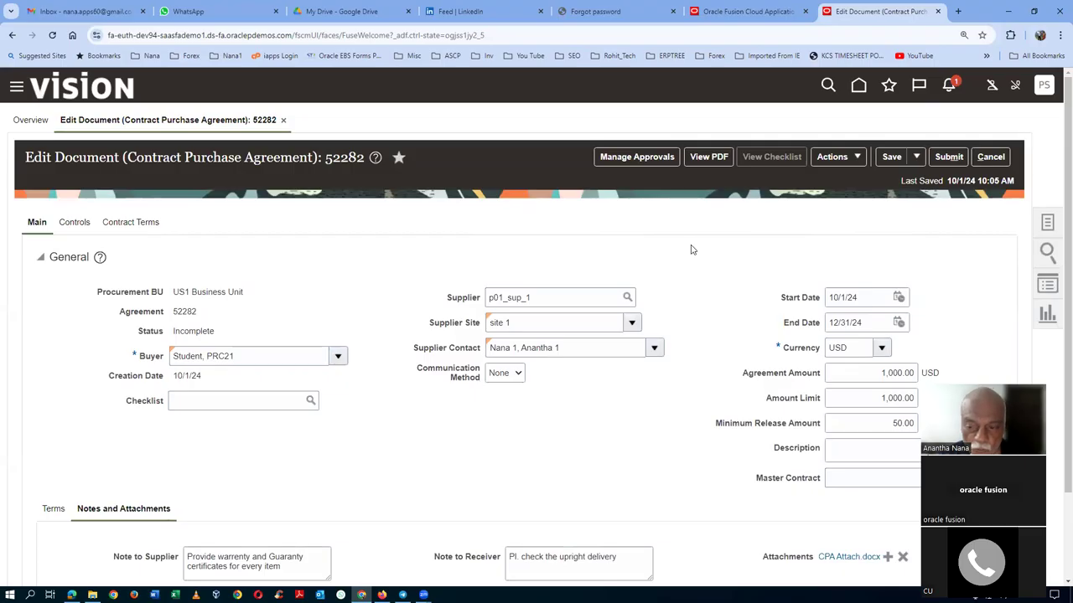
scroll(689, 246, down, 1)
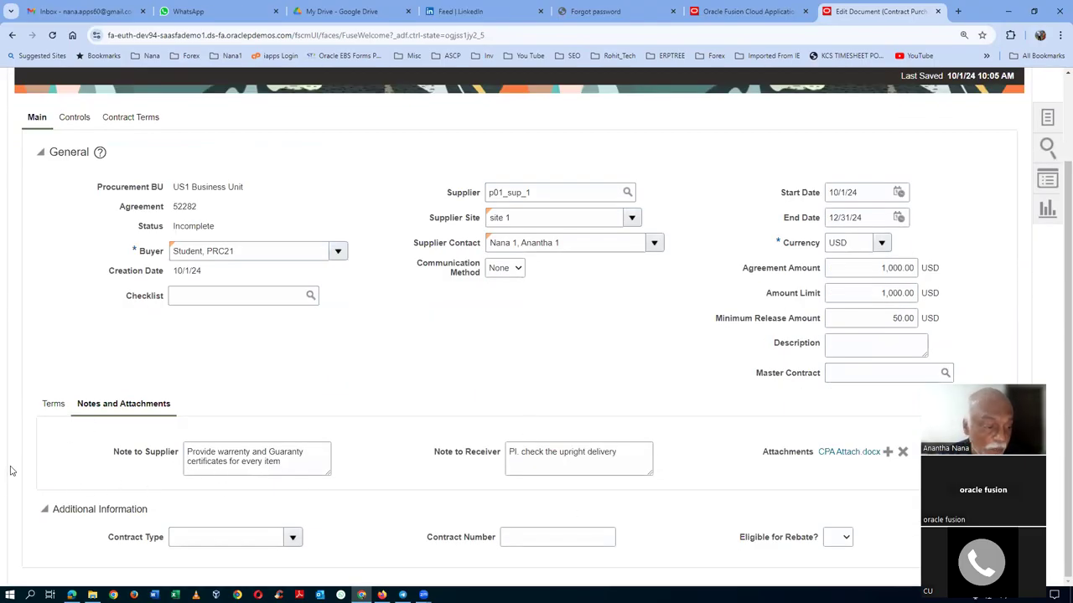
click(54, 404)
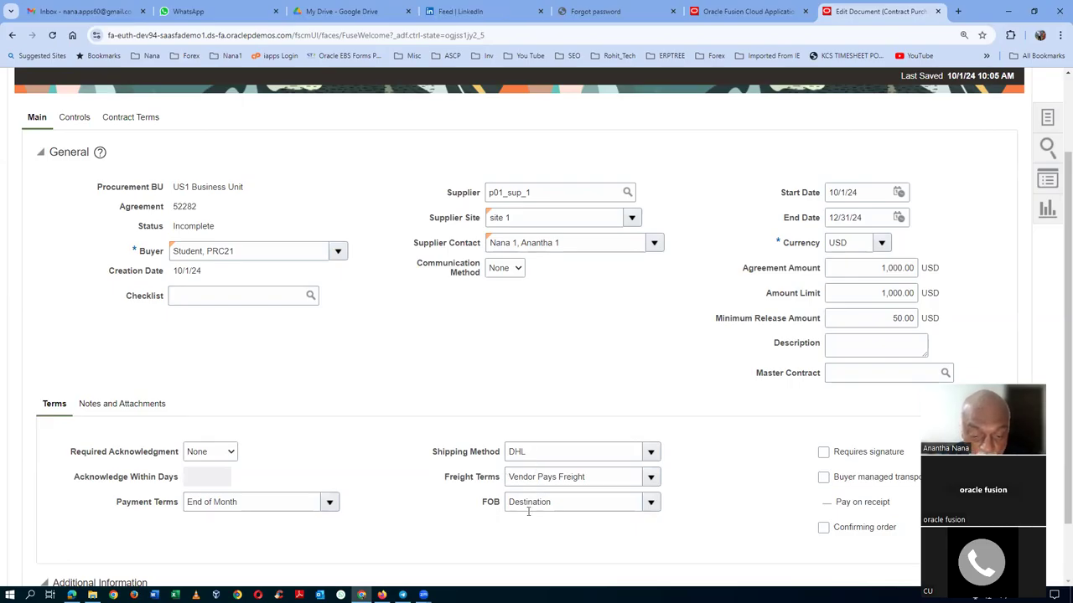
click(106, 406)
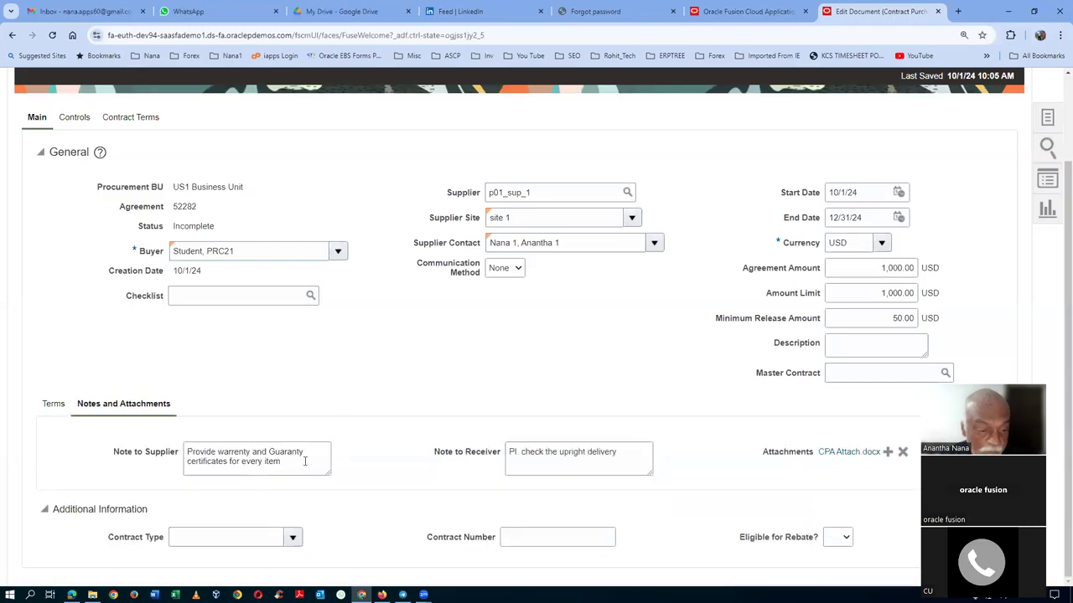
click(300, 458)
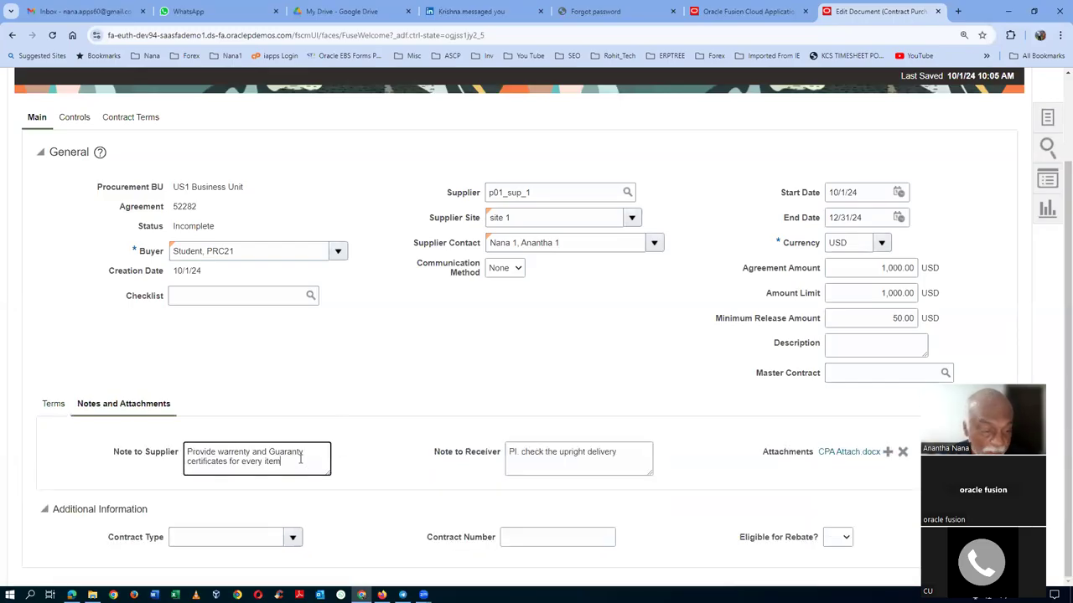
click(561, 457)
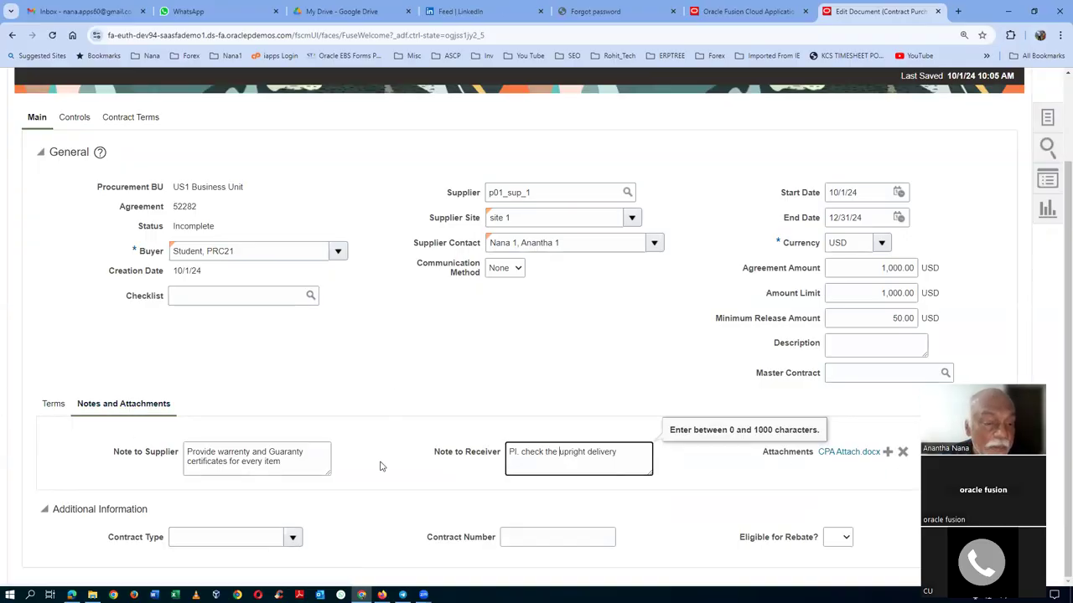
- Review the Controls tab order-processing settings and save the agreement again
click(76, 118)
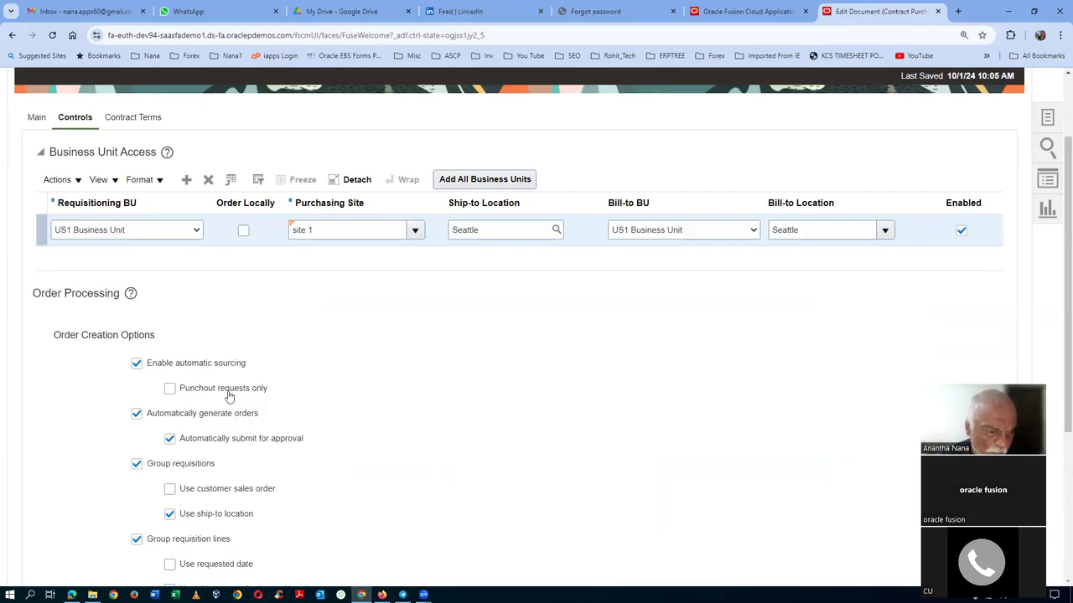
scroll(252, 394, down, 1)
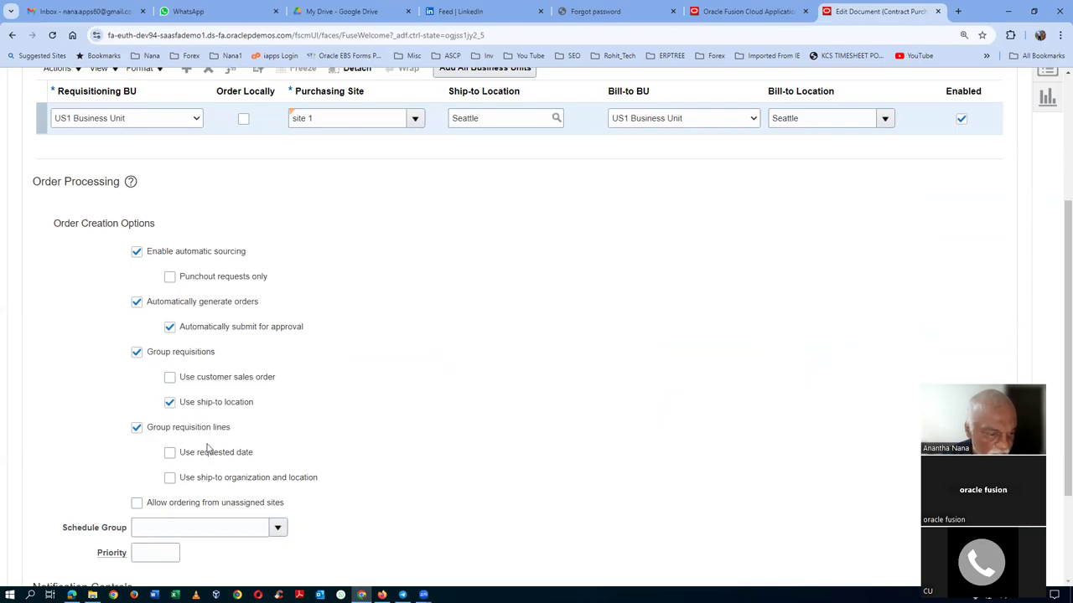
scroll(210, 448, down, 2)
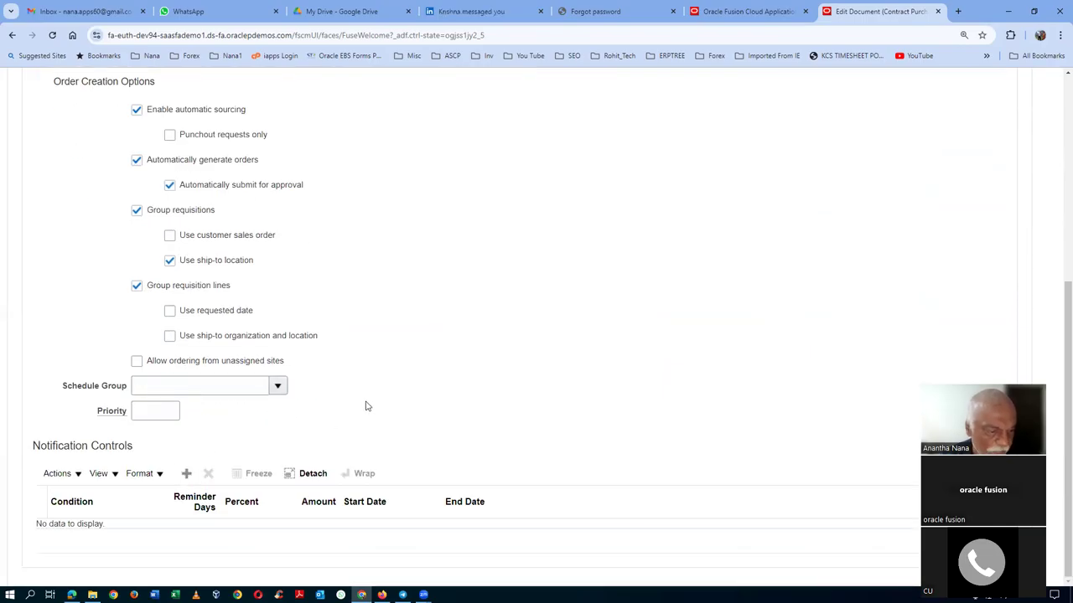
scroll(366, 406, up, 1)
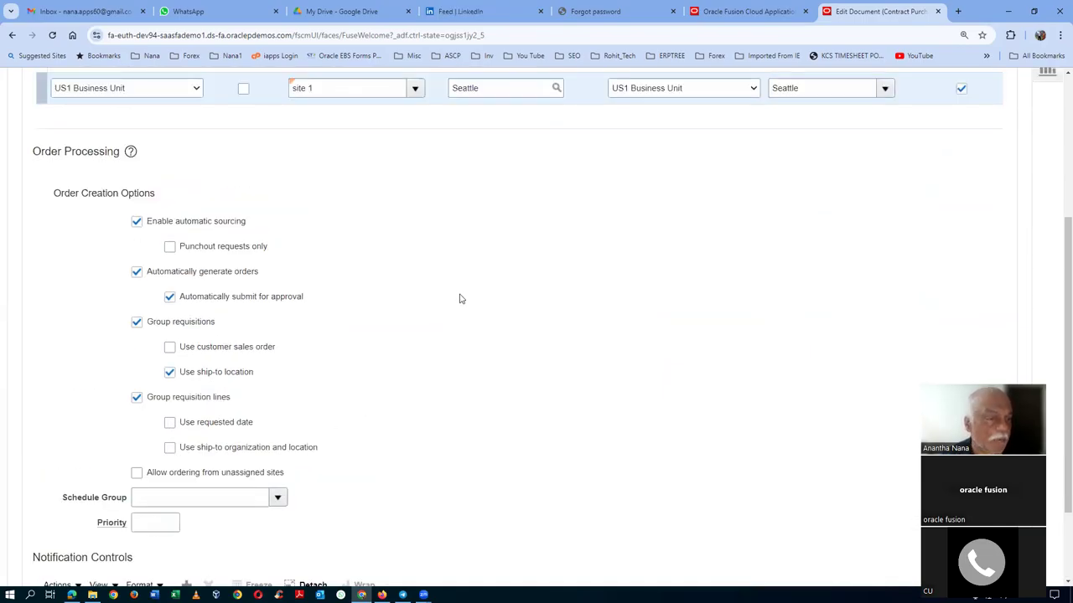
scroll(459, 299, up, 2)
click(890, 77)
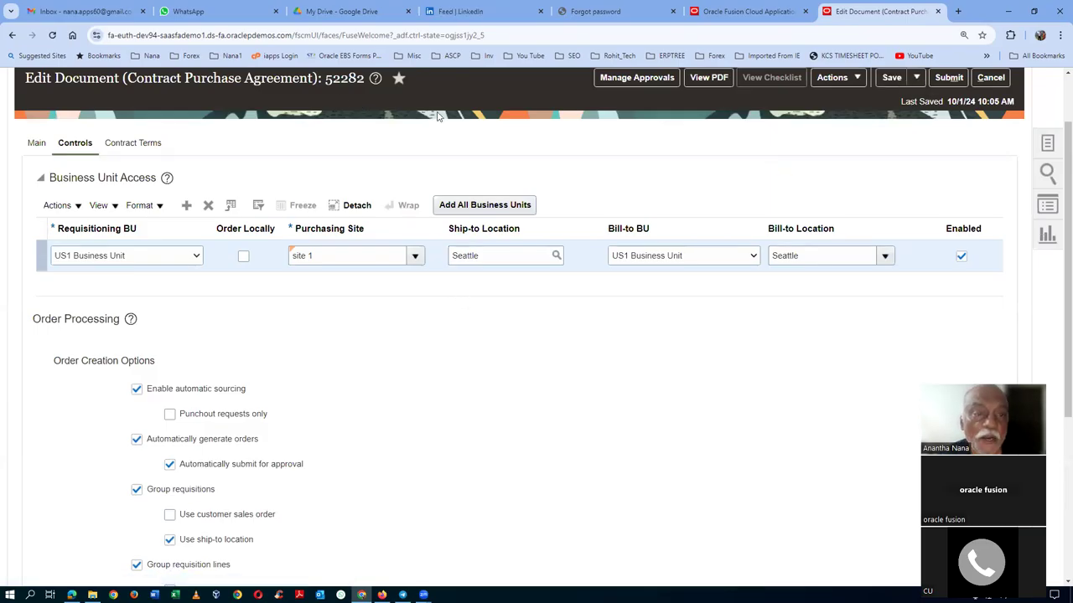
click(891, 78)
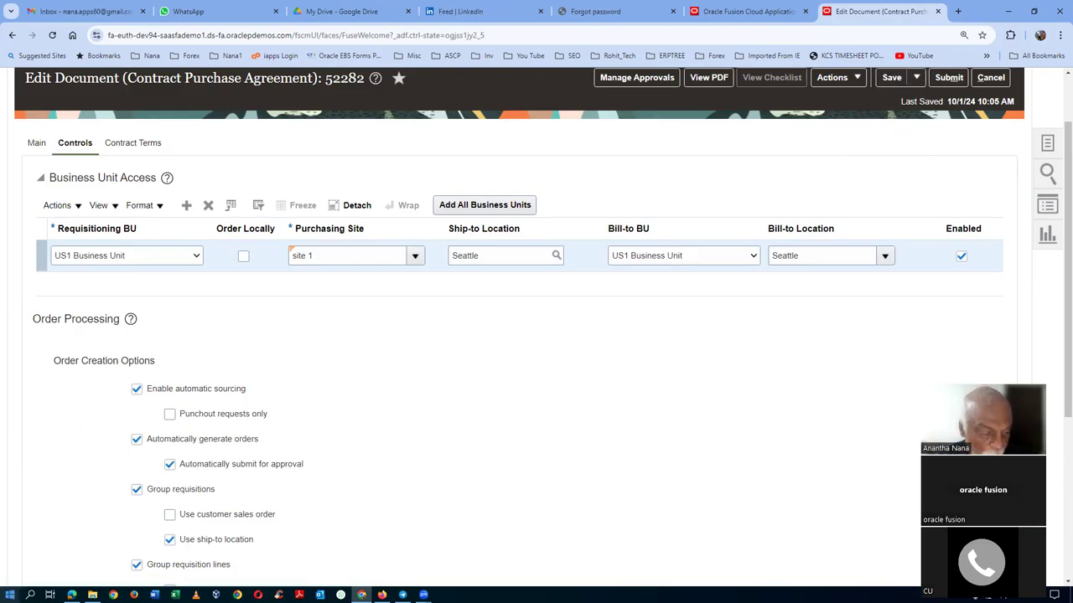
- Note the agreement number 52282 in a new Notepad file and return to the agreement page
key(super)
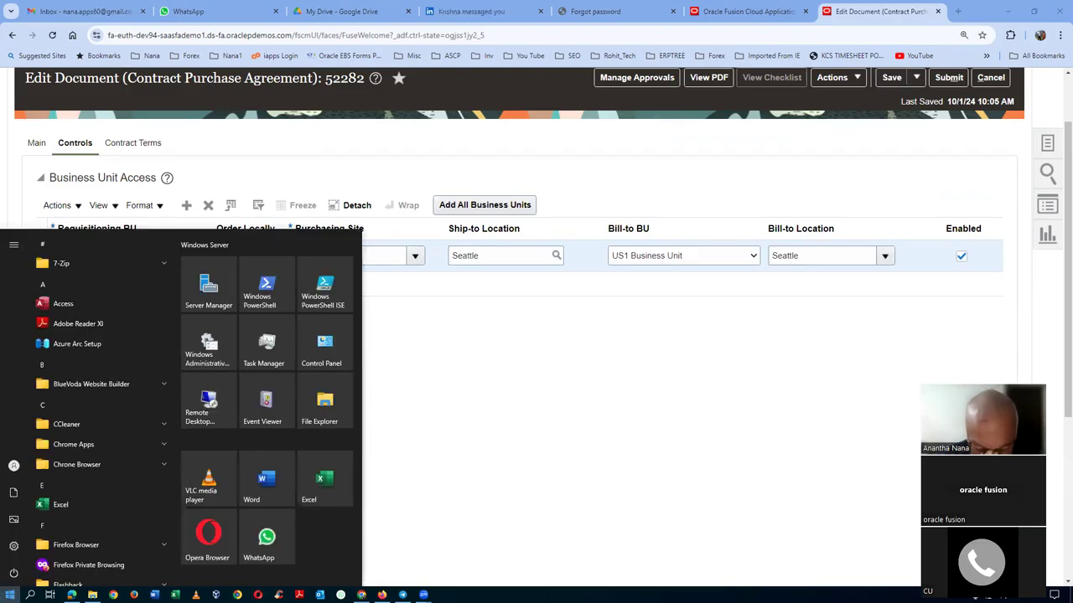
text(note)
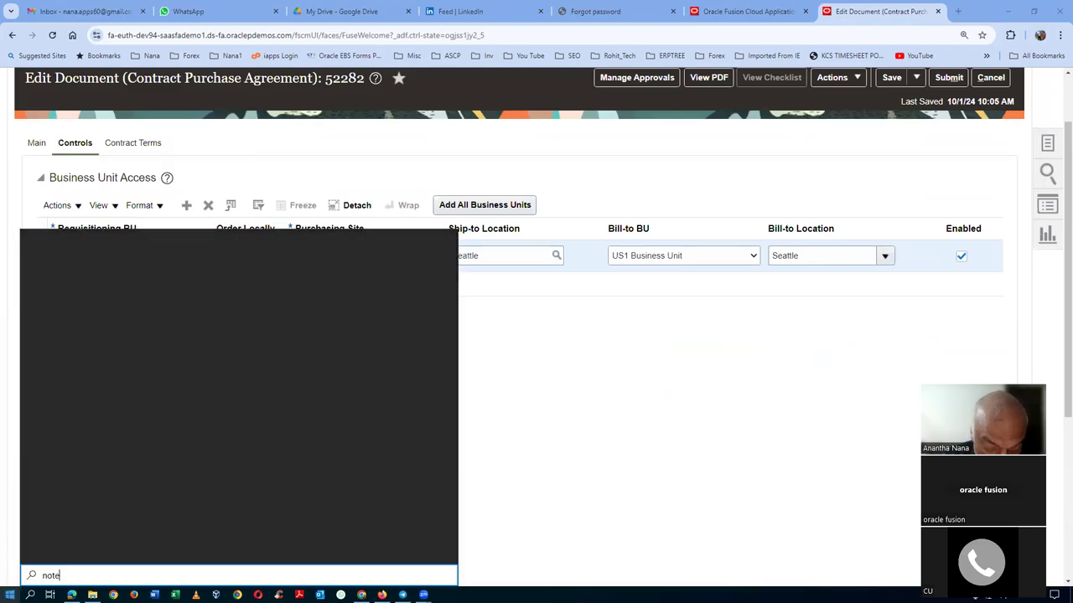
text(pad)
key(Return)
key(Return)
key(Return)
key(Return)
text(52282)
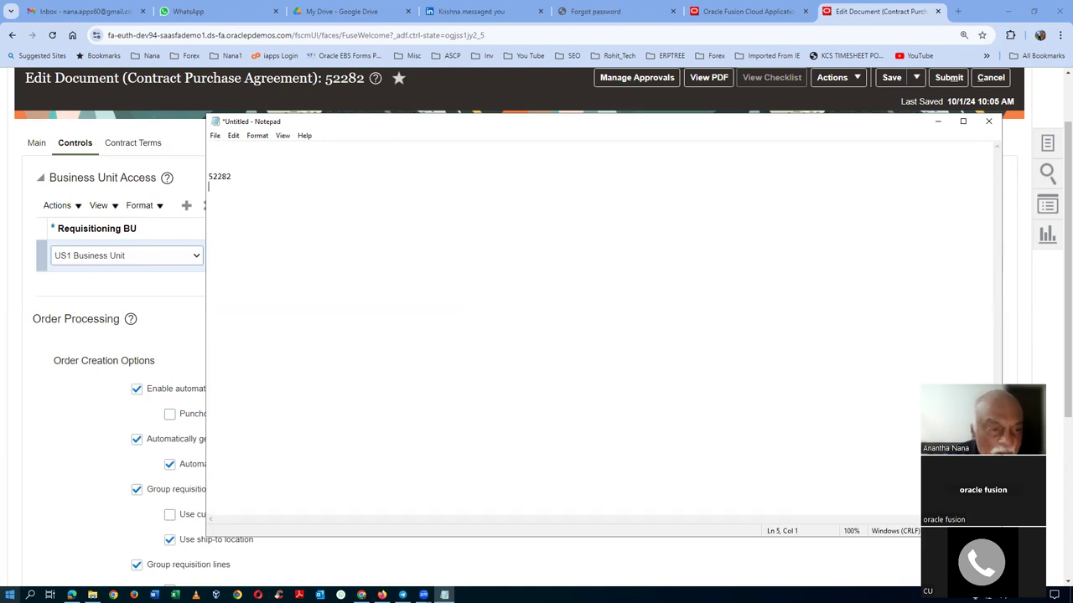
click(39, 512)
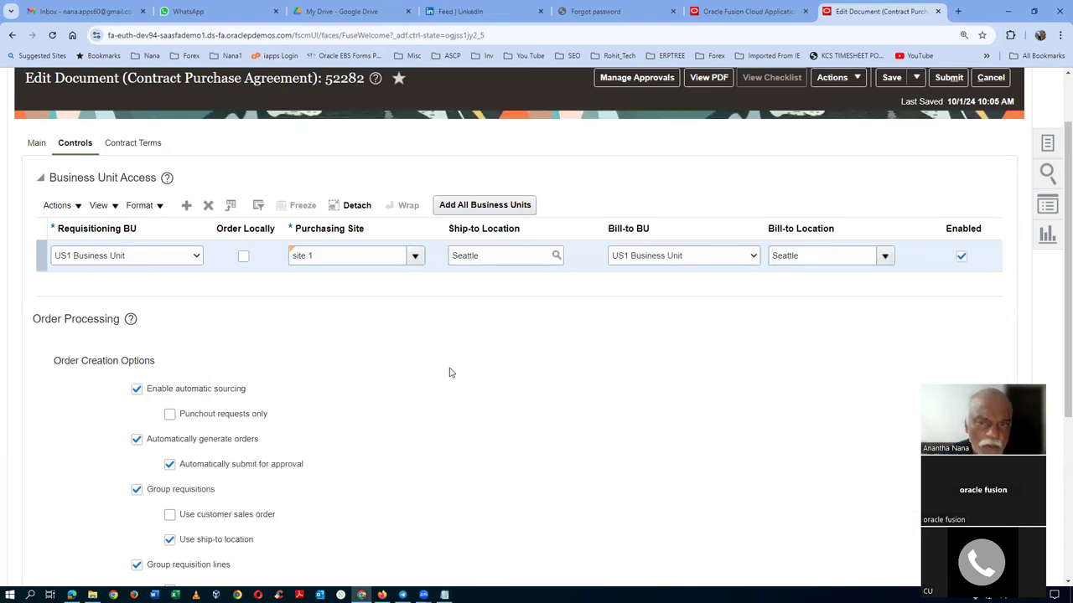
scroll(845, 259, up, 1)
- Review the approval routing for agreement 52282, submit it, and acknowledge the confirmation
click(635, 157)
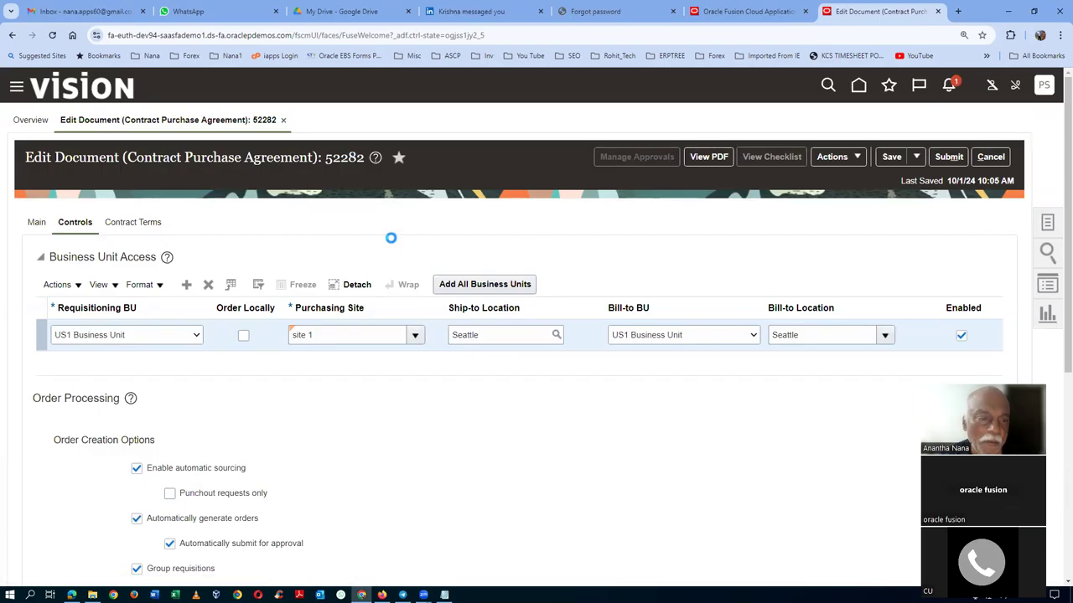
mouse_move(124, 488)
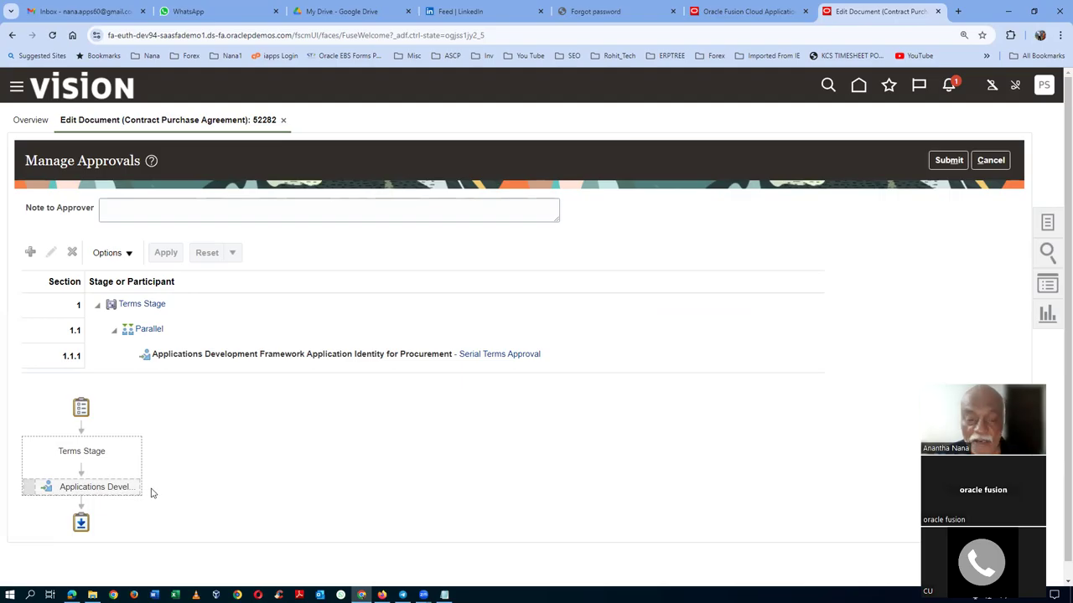
click(950, 161)
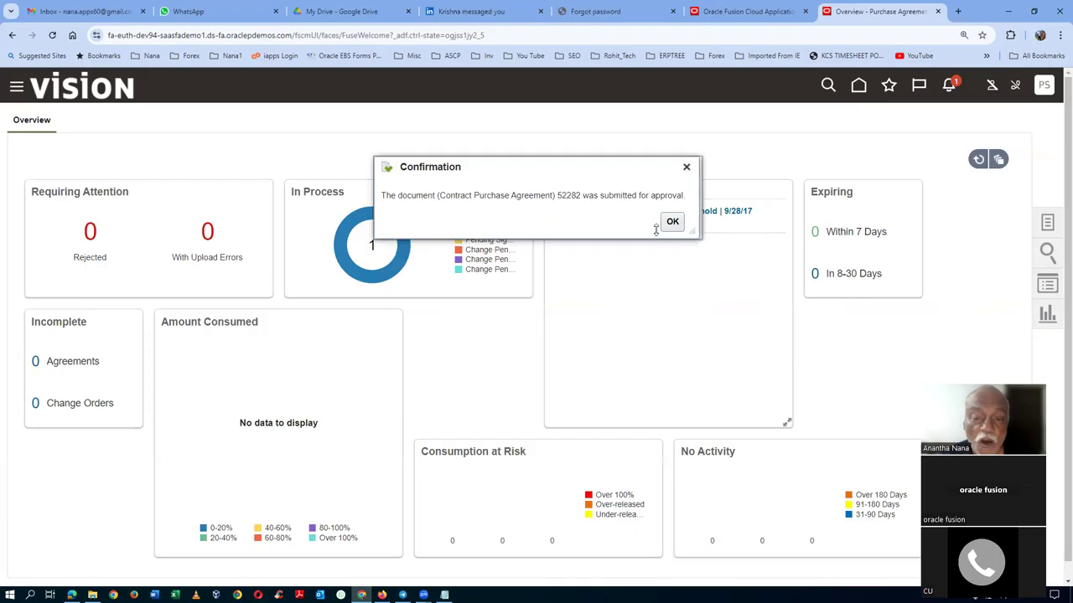
click(672, 223)
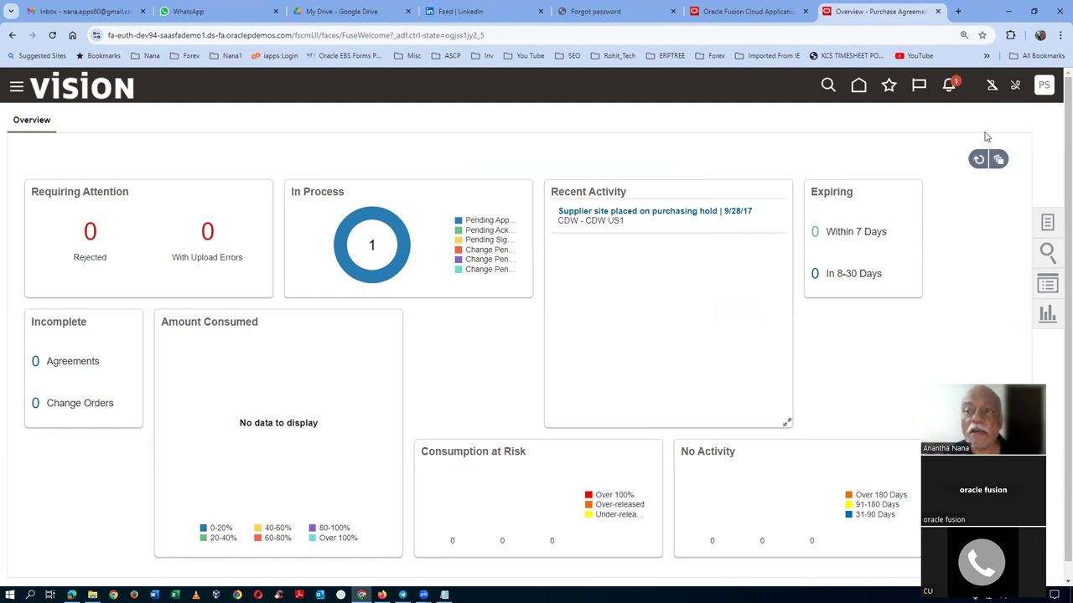
- Duplicate the browser tab and load it with the URL trimmed to the Oracle site root
right_click(888, 13)
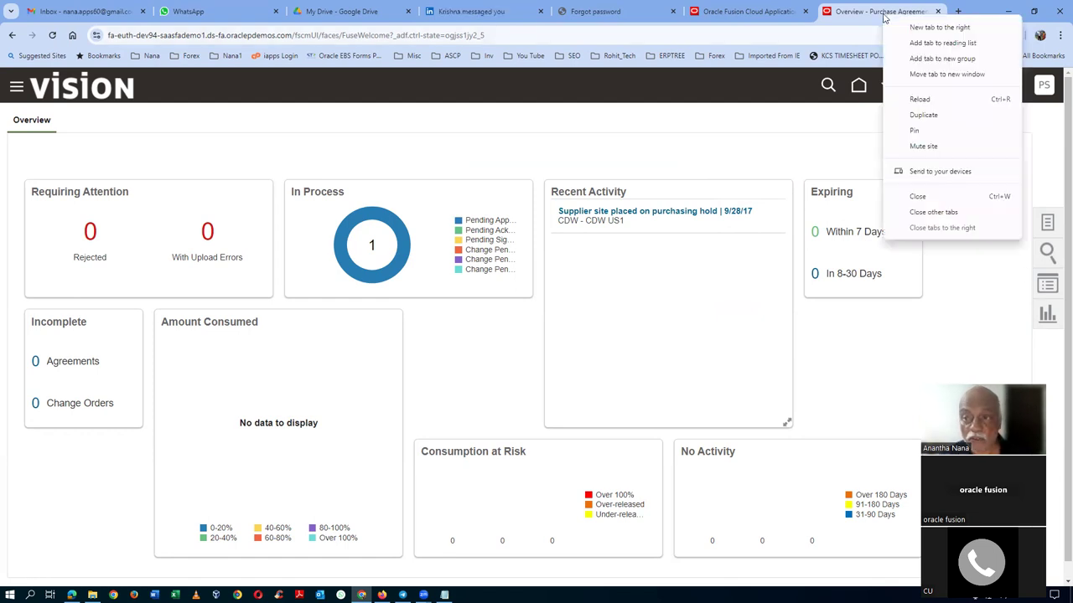
click(918, 114)
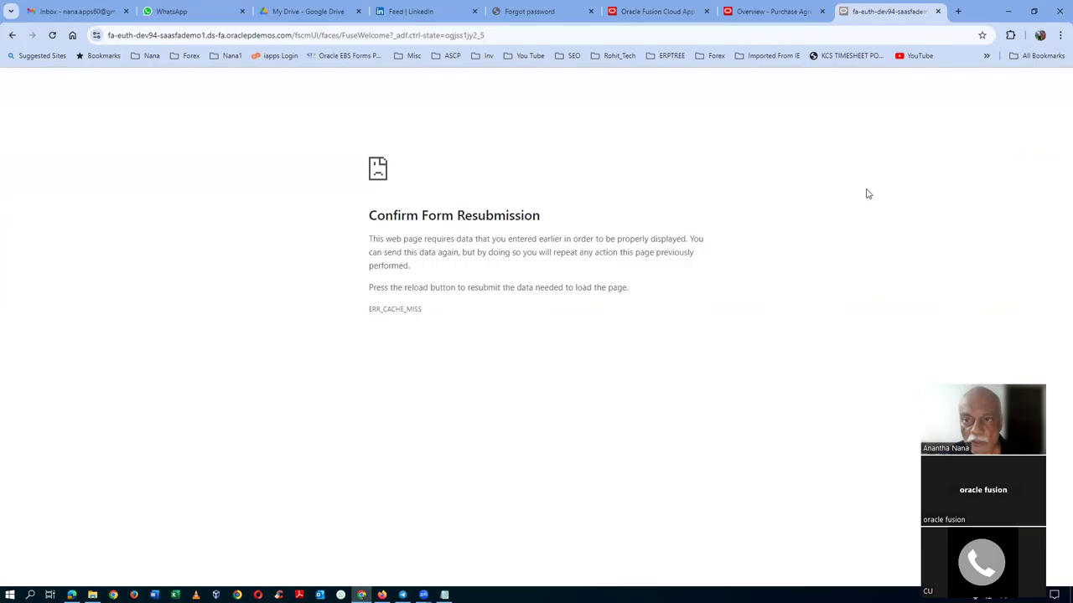
click(518, 35)
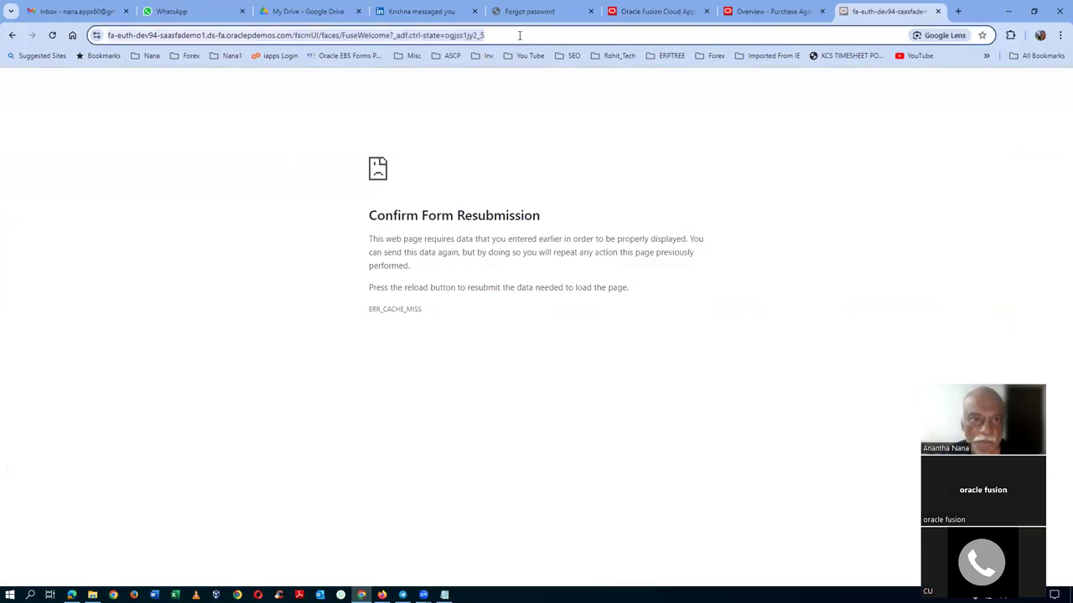
click(649, 34)
key(BackSpace)
key(BackSpace)
key(BackSpace)
key(BackSpace)
key(BackSpace)
key(BackSpace)
key(BackSpace)
key(BackSpace)
key(BackSpace)
key(BackSpace)
key(BackSpace)
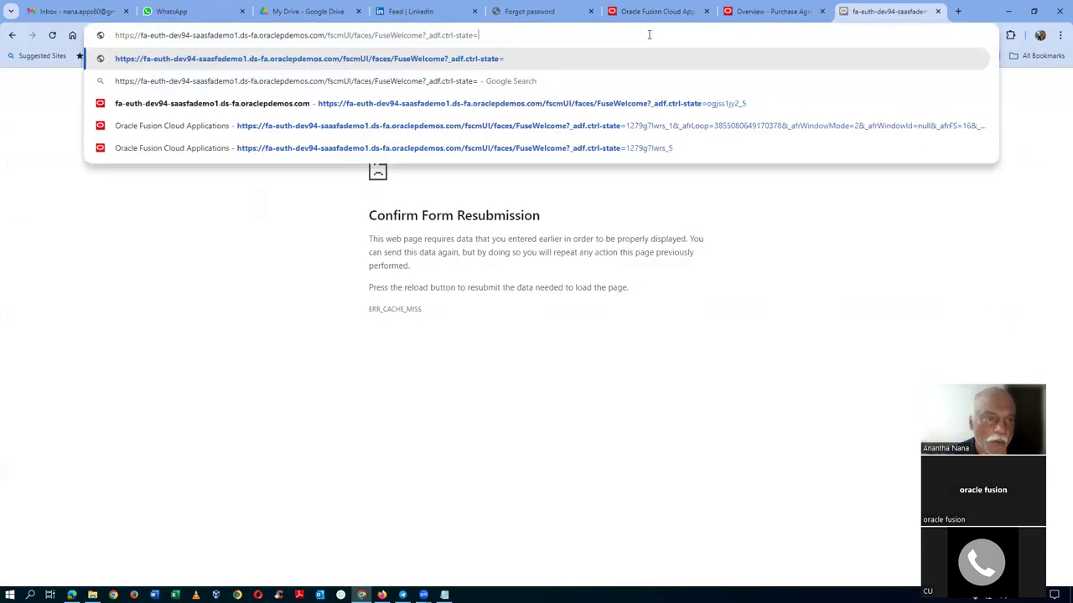
key(BackSpace)
key(BackSpace)
key(BackSpace)
key(BackSpace)
key(BackSpace)
key(BackSpace)
key(BackSpace)
key(BackSpace)
key(BackSpace)
key(BackSpace)
key(BackSpace)
key(BackSpace)
key(BackSpace)
key(BackSpace)
key(BackSpace)
key(BackSpace)
key(BackSpace)
key(BackSpace)
key(BackSpace)
key(BackSpace)
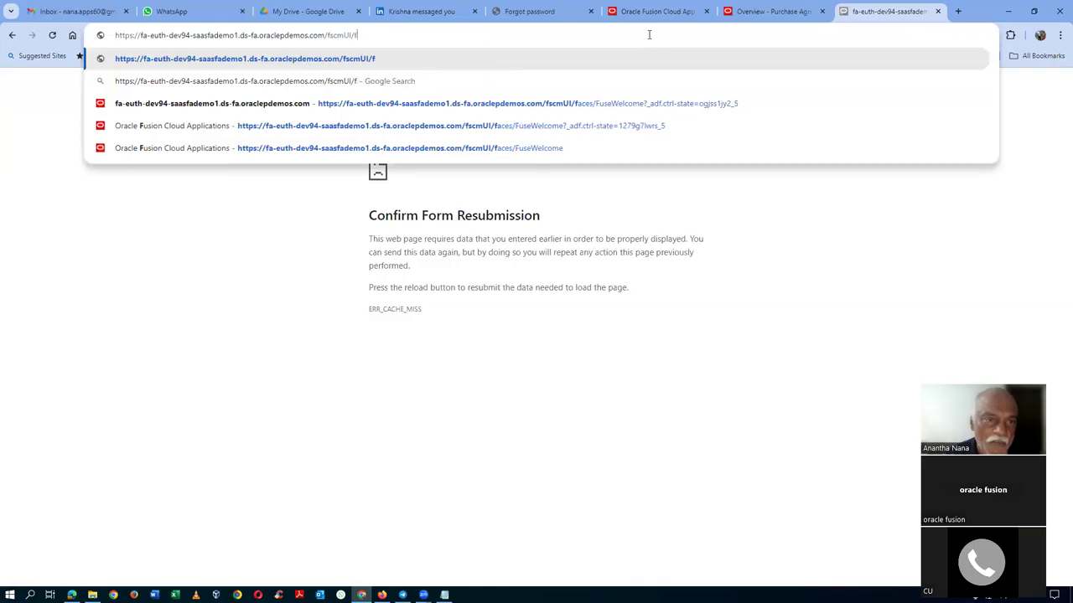
key(BackSpace)
key(BackSpace)
key(BackSpace)
key(BackSpace)
key(BackSpace)
key(BackSpace)
key(BackSpace)
key(BackSpace)
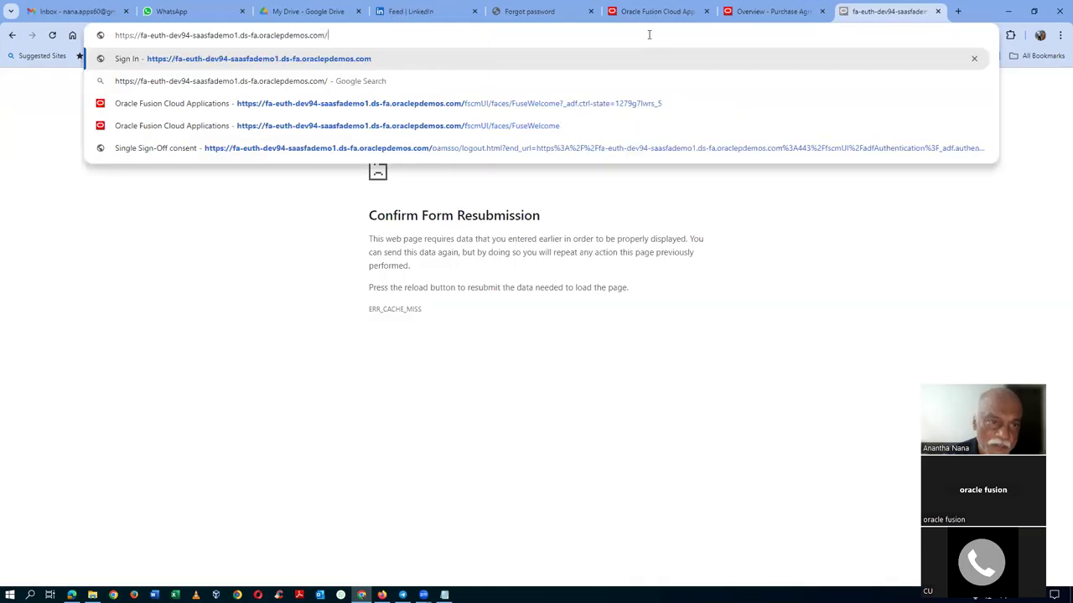
key(Return)
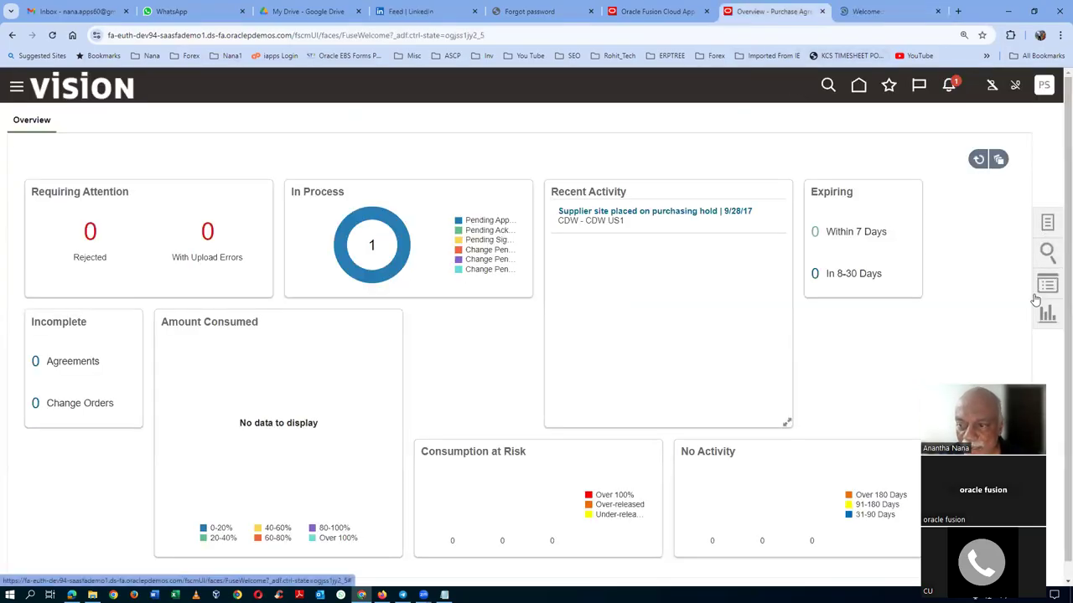
- Search for agreement 52282 and check its Pending Approval status, dismissing the approvals error
click(1043, 289)
click(938, 278)
click(801, 286)
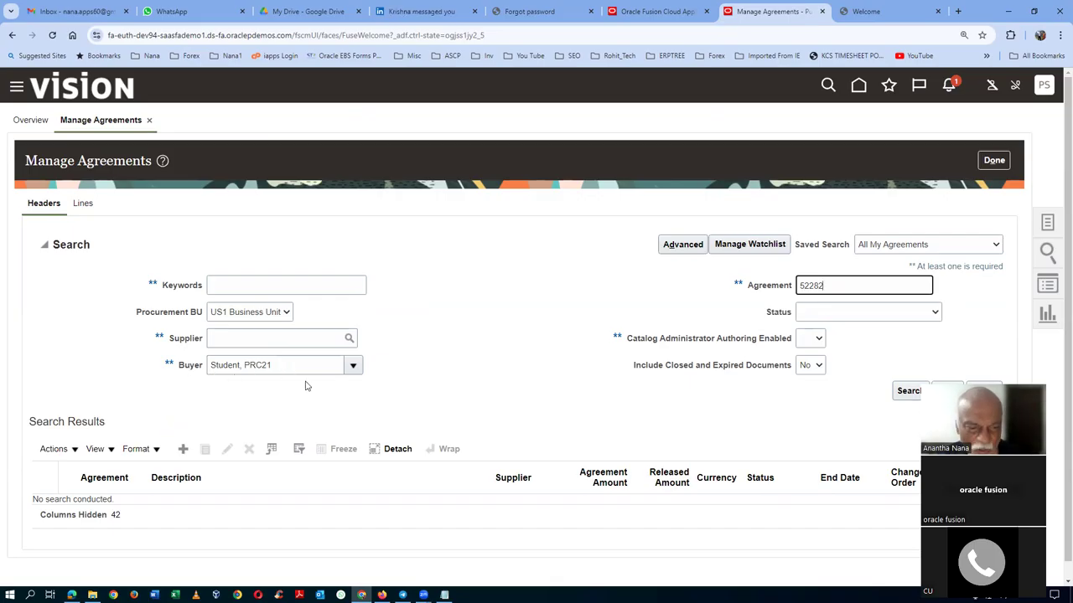
key(Return)
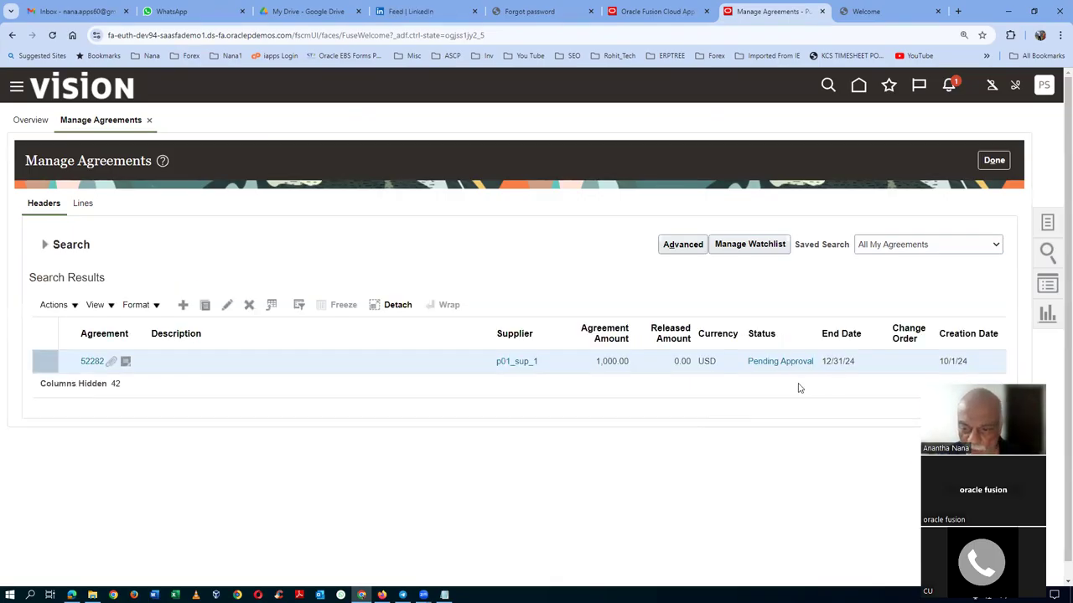
click(778, 363)
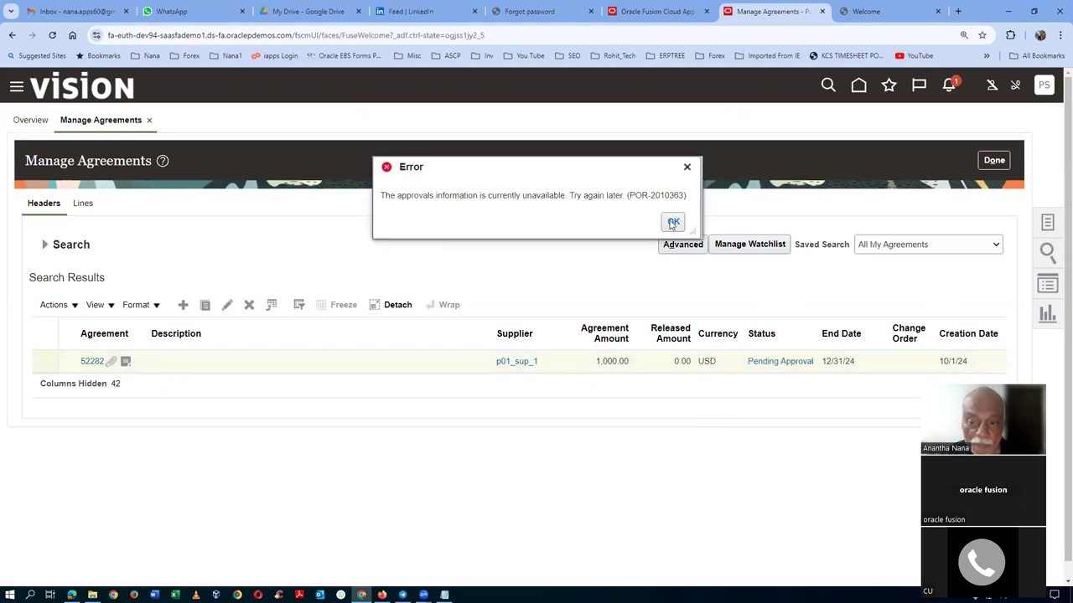
click(672, 222)
- Rerun the 52282 search, recheck its approval status, then switch to the other Fusion tab
click(43, 244)
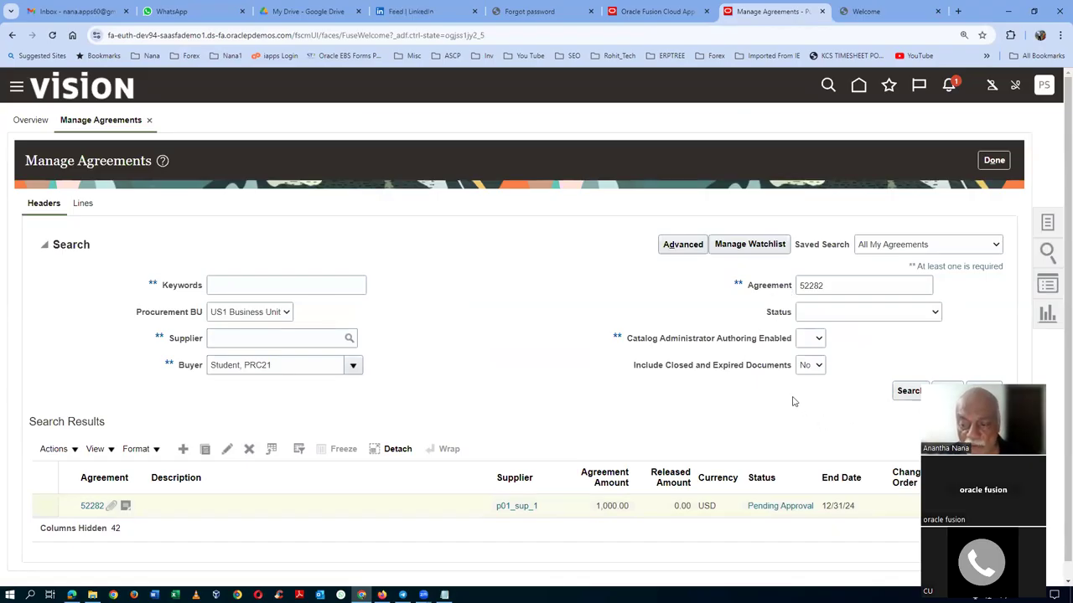
click(905, 391)
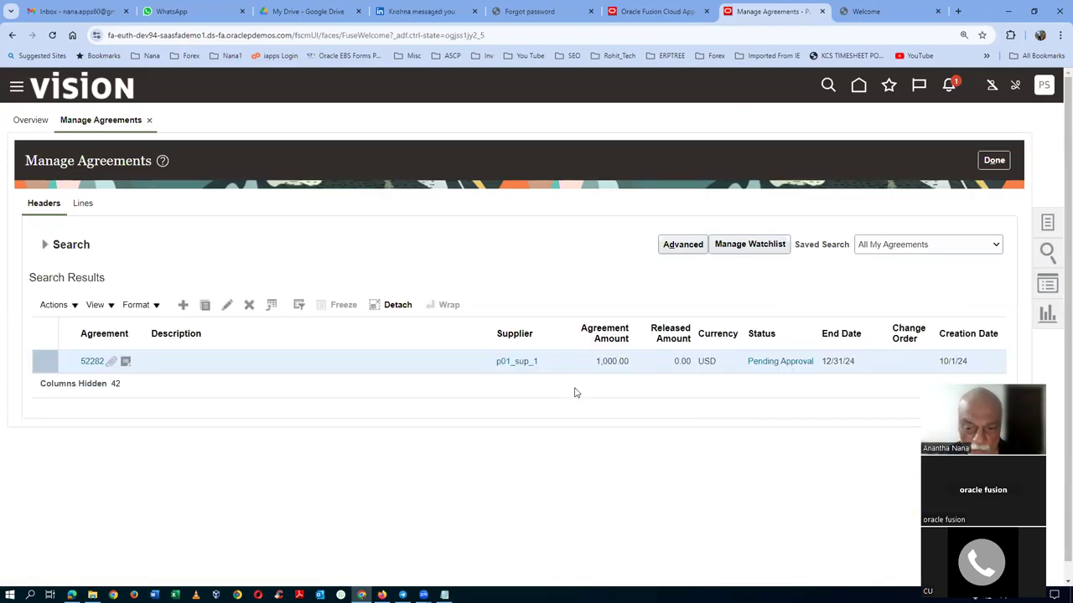
click(783, 362)
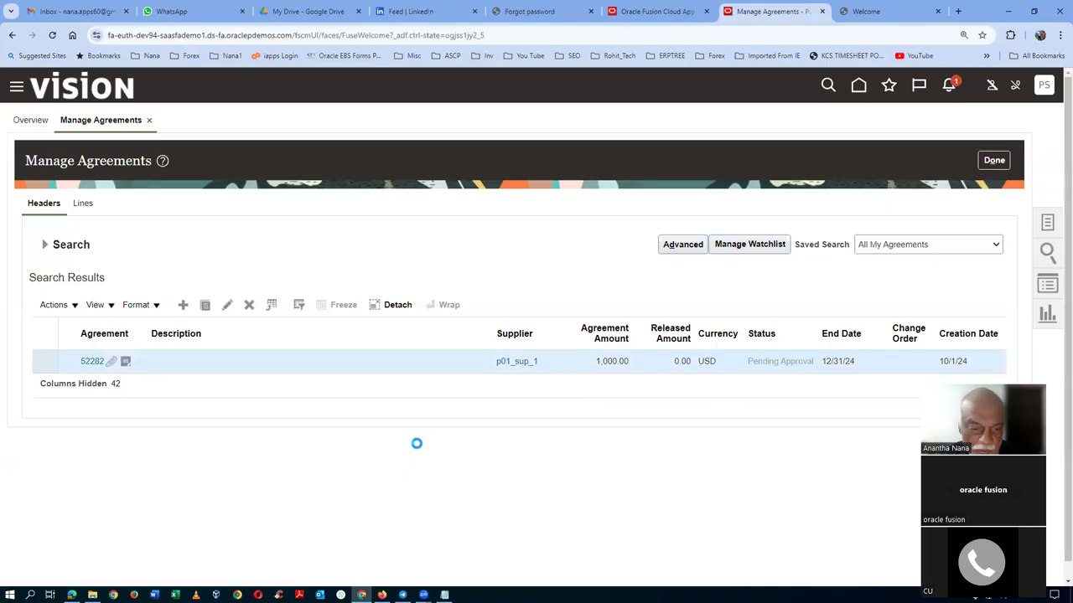
click(673, 220)
click(871, 12)
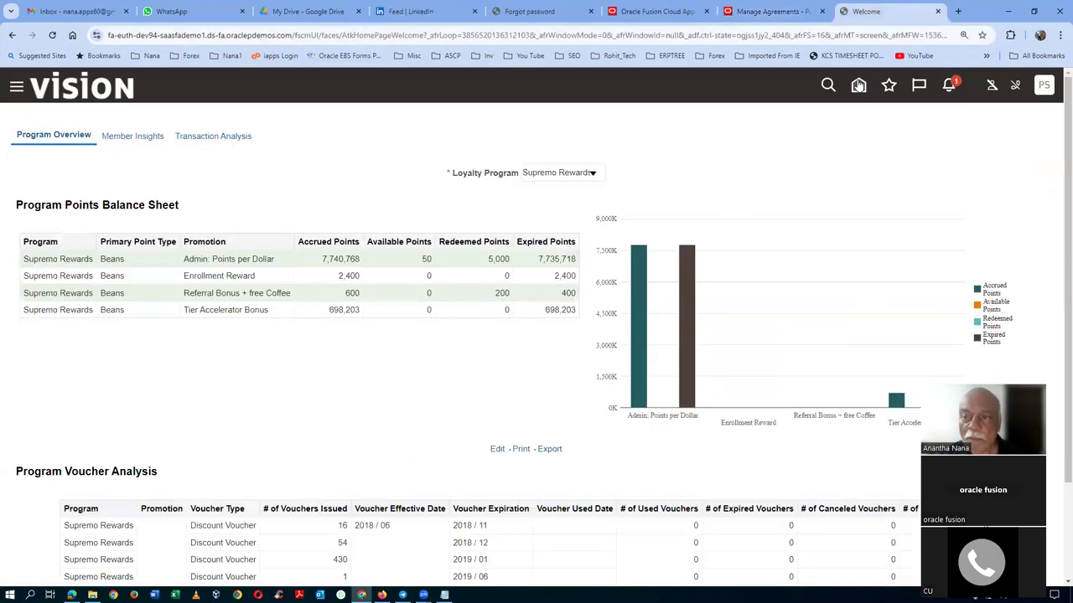
- Go to the Fusion home page and open the Purchase Requisitions tile
click(858, 85)
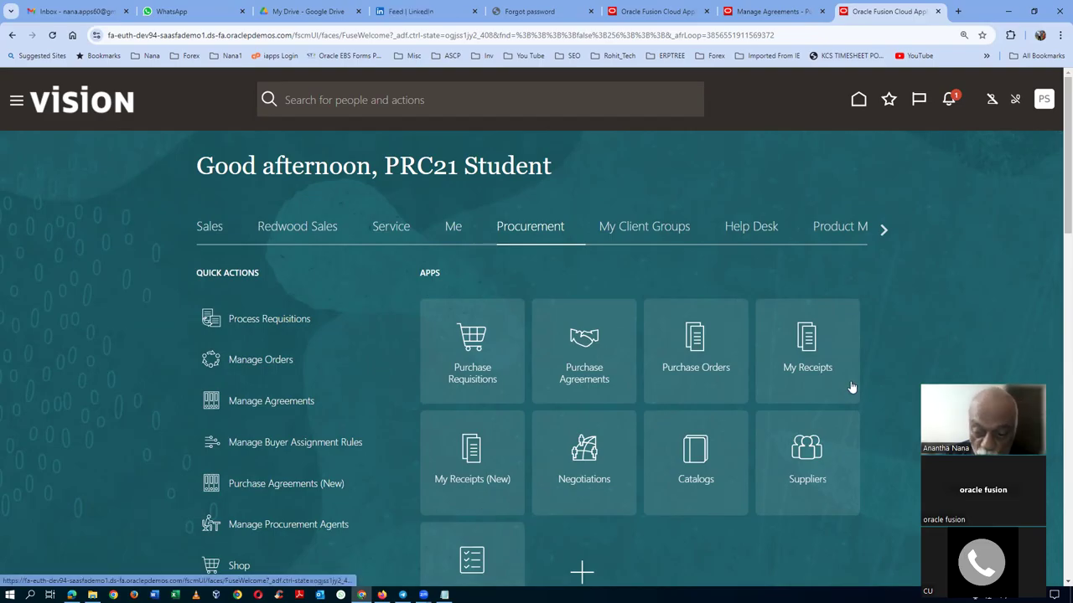
click(462, 372)
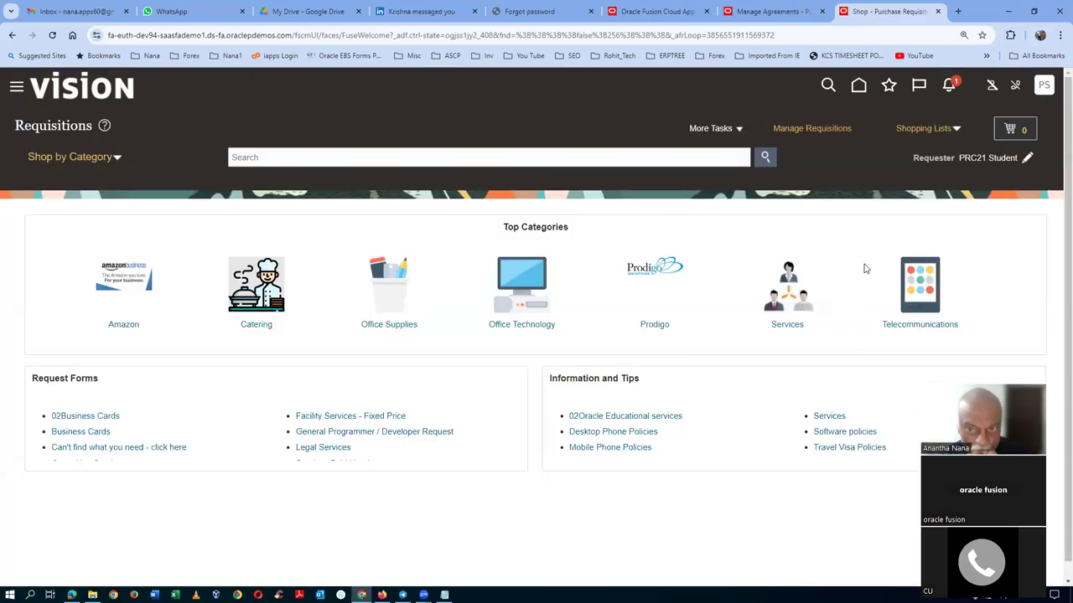
- Save requisition preferences with Seattle deliver-to, Inventory destination and Stores subinventory, then start a requisition line
click(708, 132)
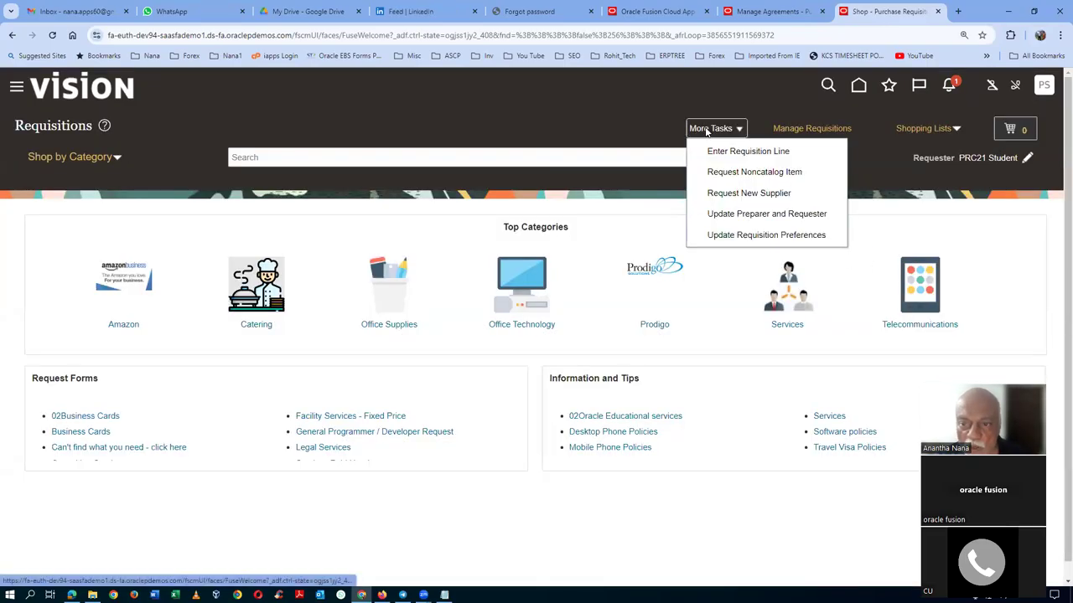
click(730, 243)
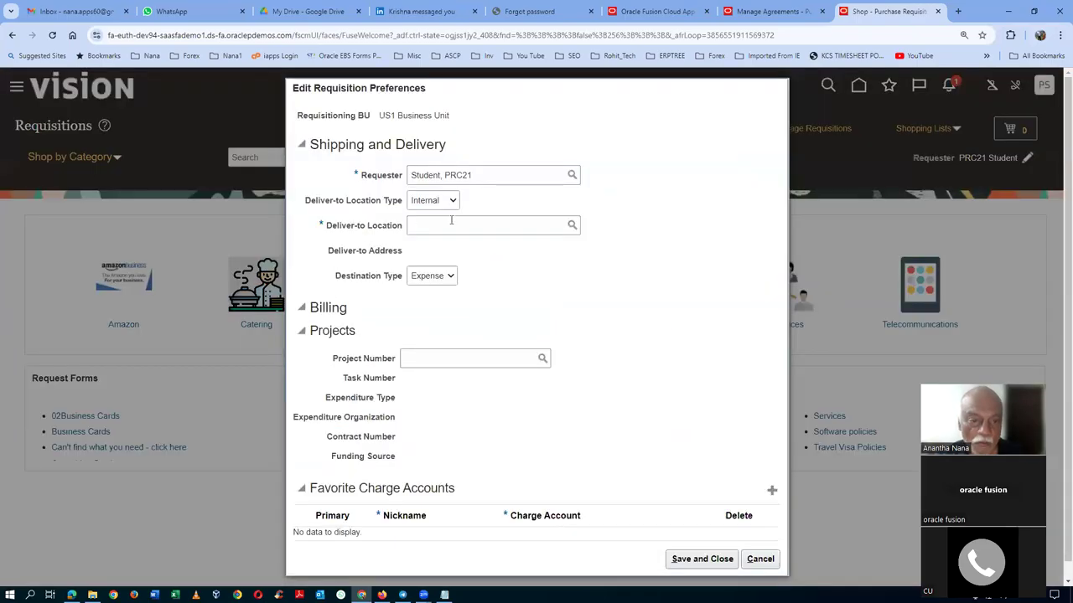
click(431, 226)
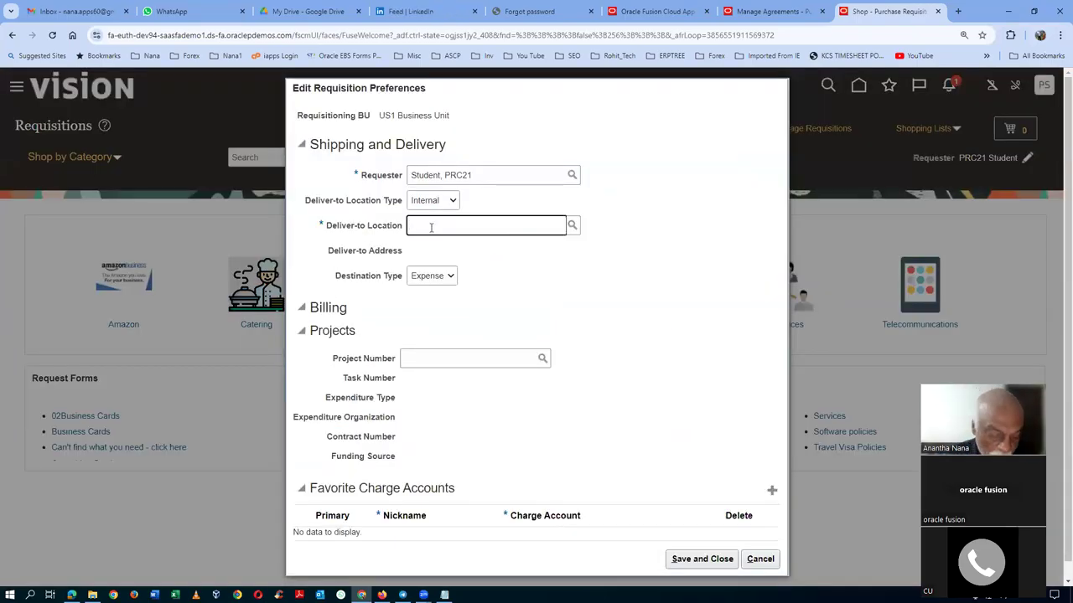
text(SDea)
key(BackSpace)
key(BackSpace)
key(BackSpace)
key(BackSpace)
key(BackSpace)
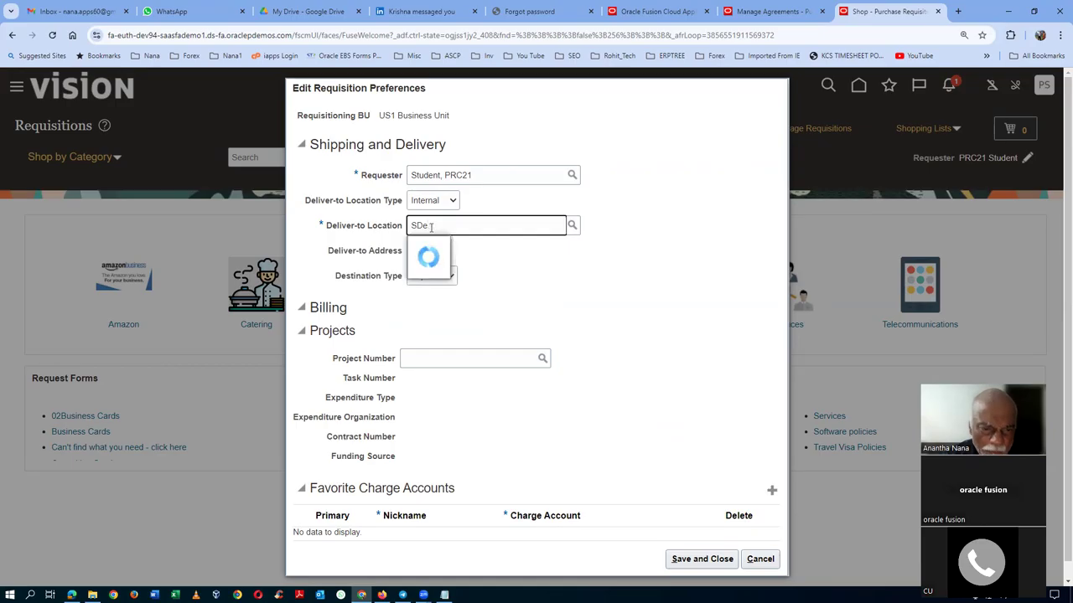
text(Seattle)
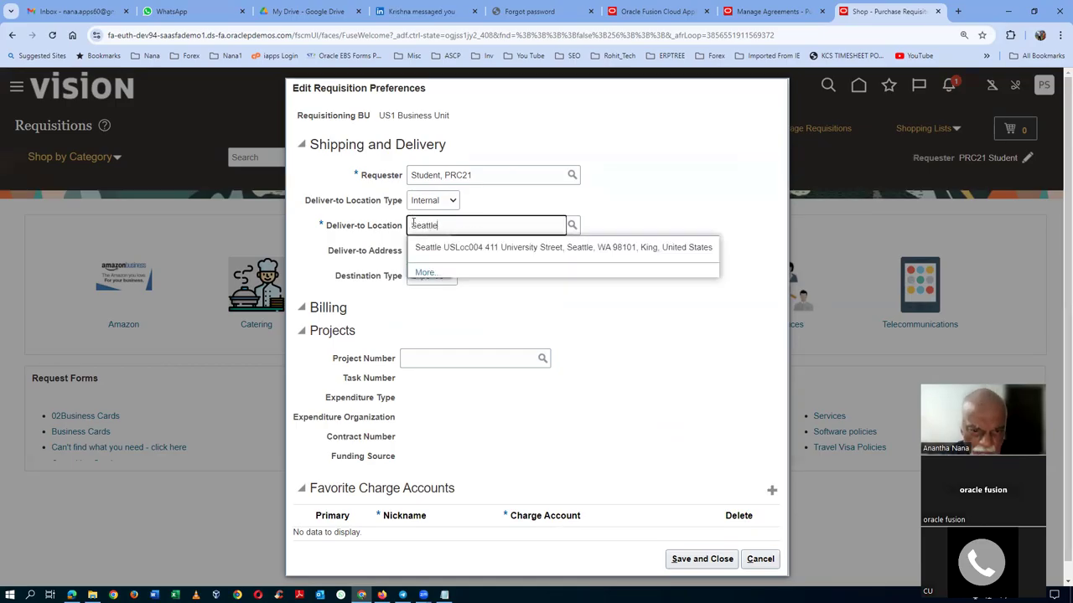
click(453, 251)
click(438, 277)
click(438, 308)
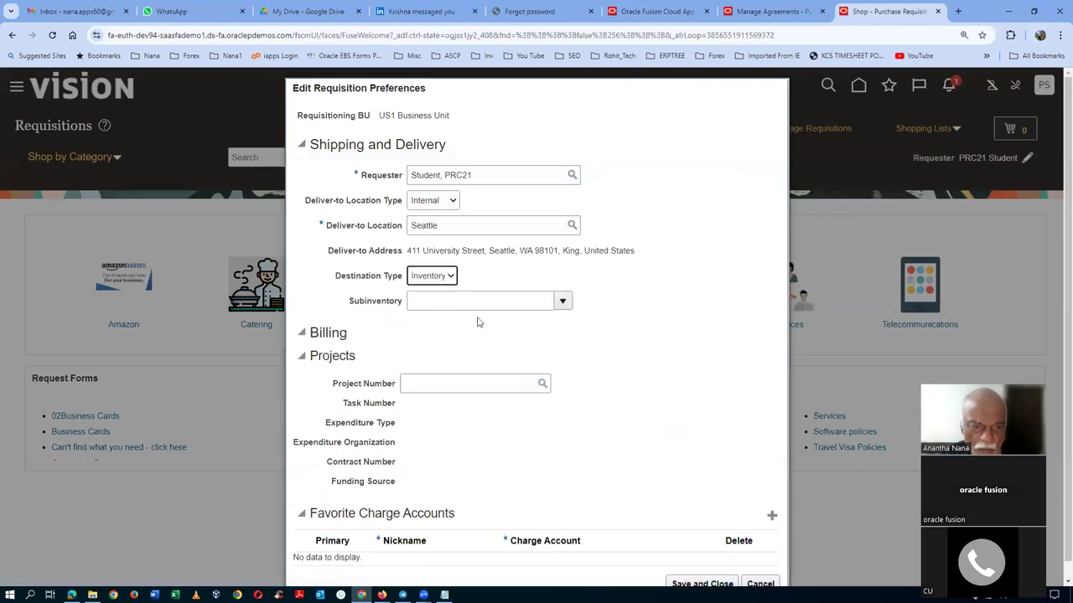
click(476, 303)
text(Stores)
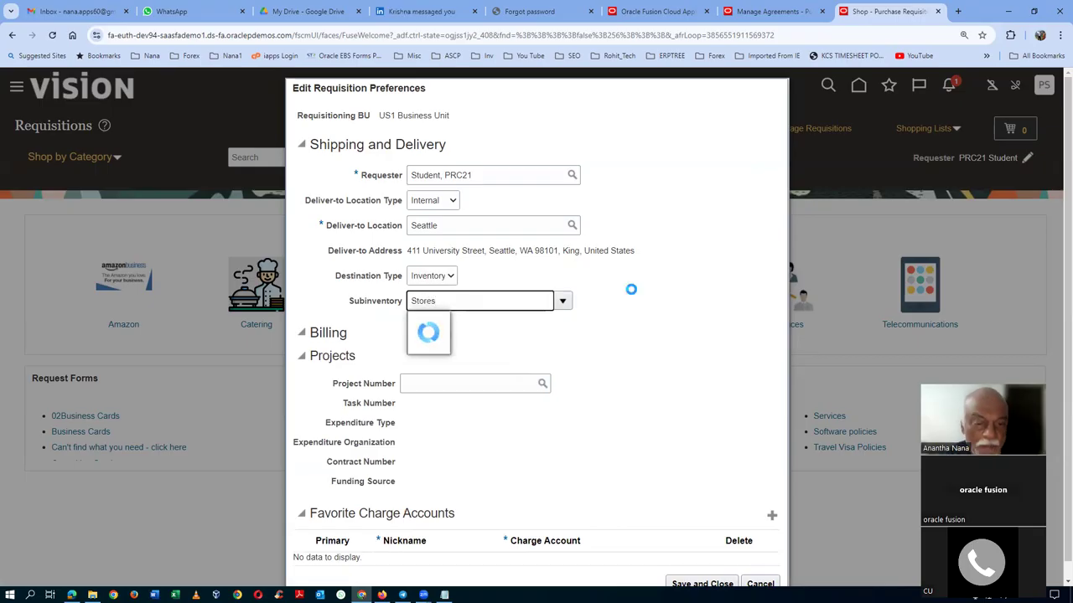
click(457, 324)
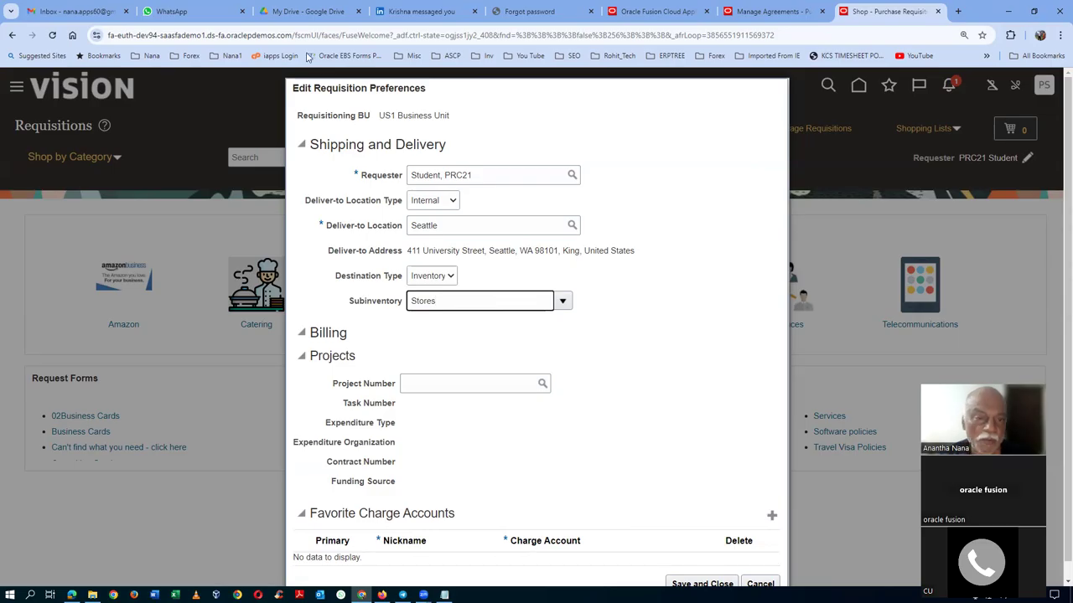
drag(380, 117, 474, 157)
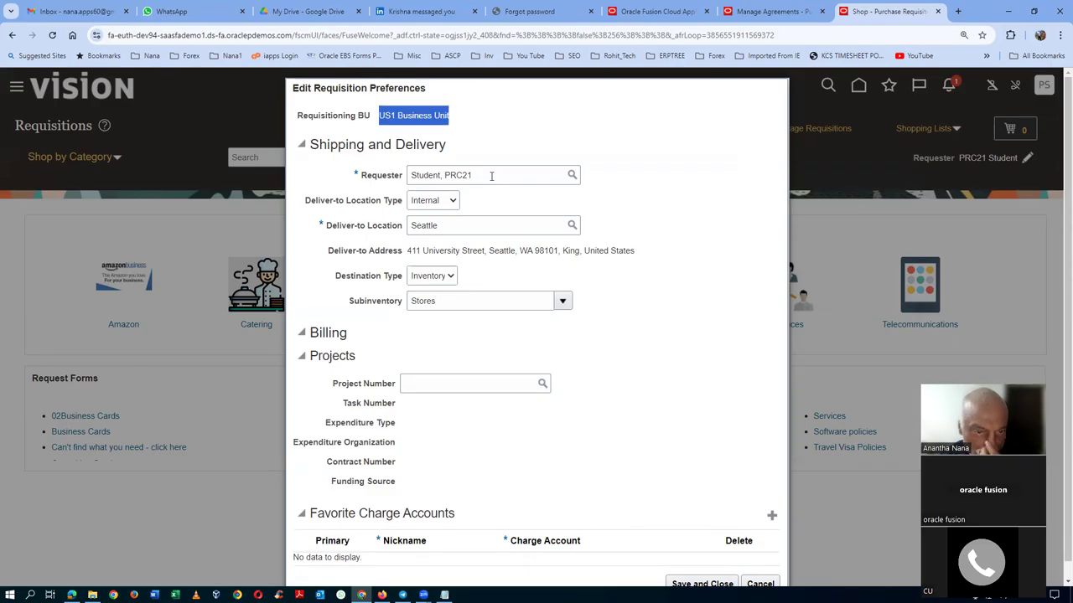
click(702, 584)
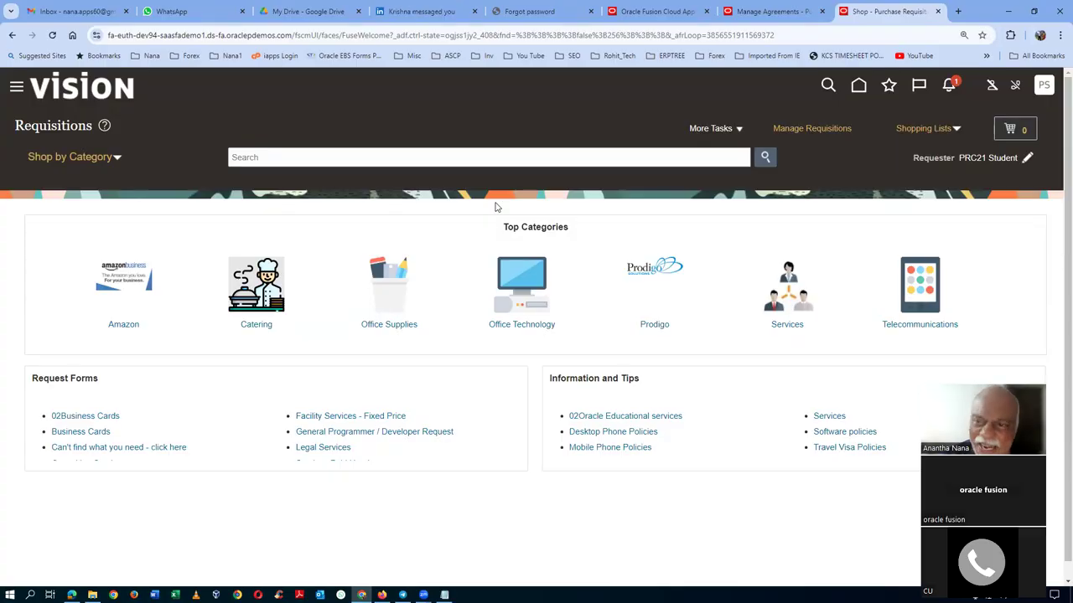
click(729, 130)
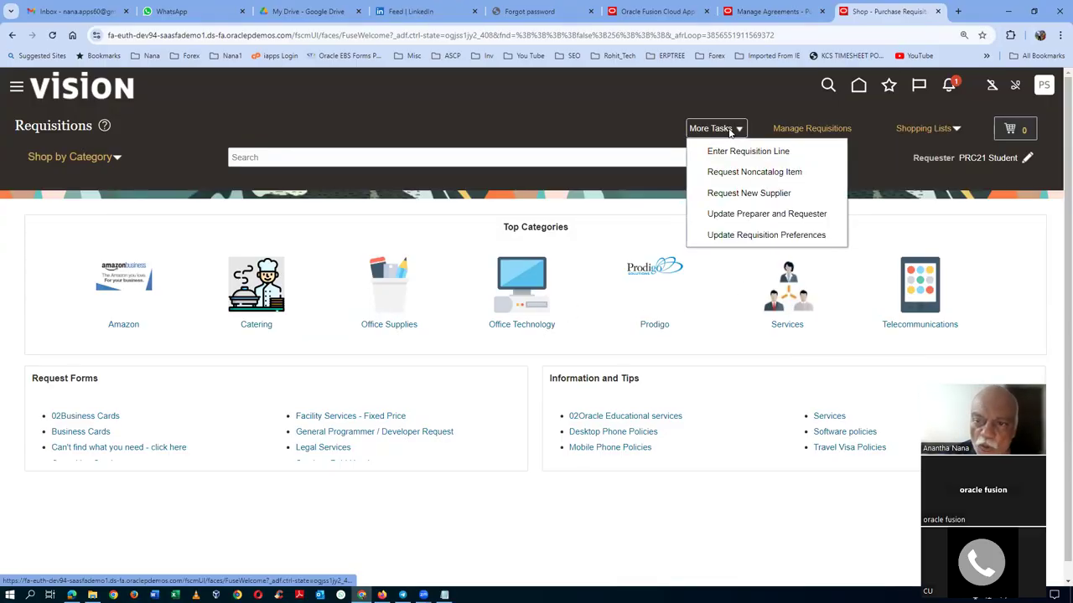
click(726, 155)
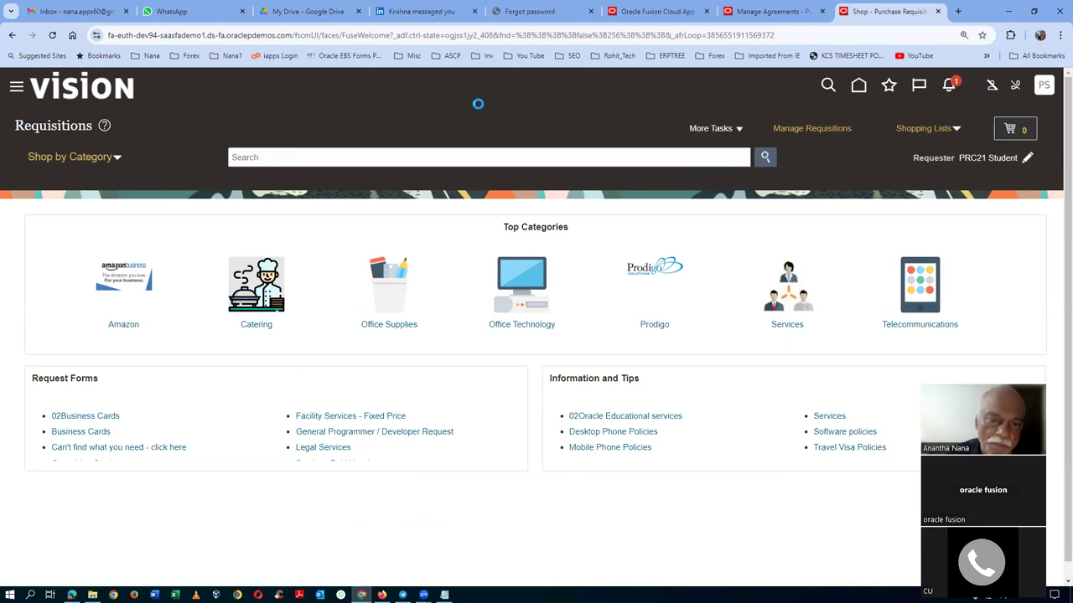
- Re-run the agreement search to confirm agreement 52282 is now Open at 1,000.00 USD
click(762, 12)
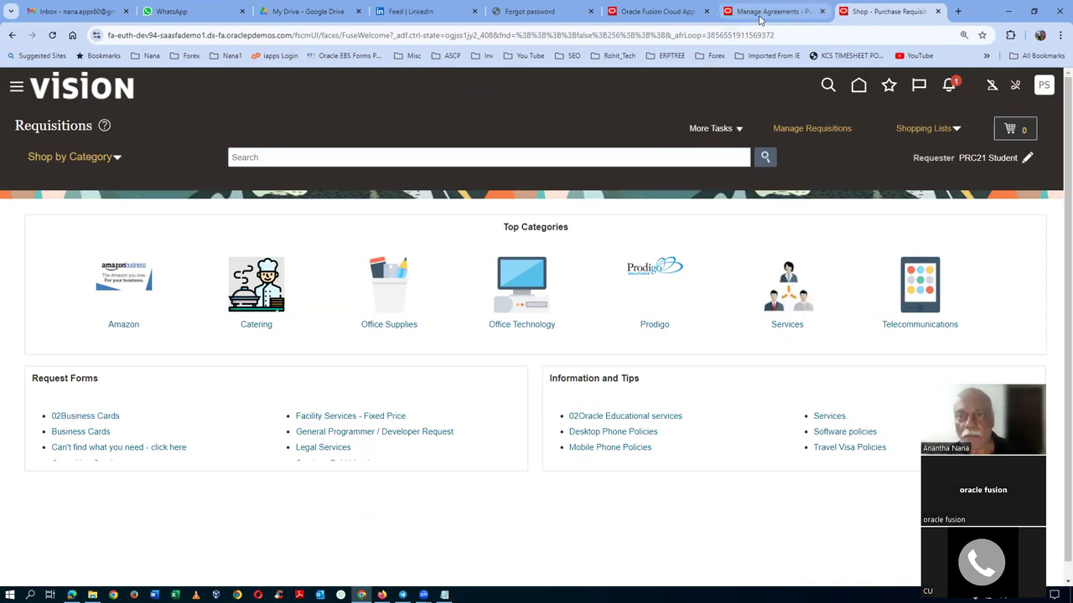
click(44, 244)
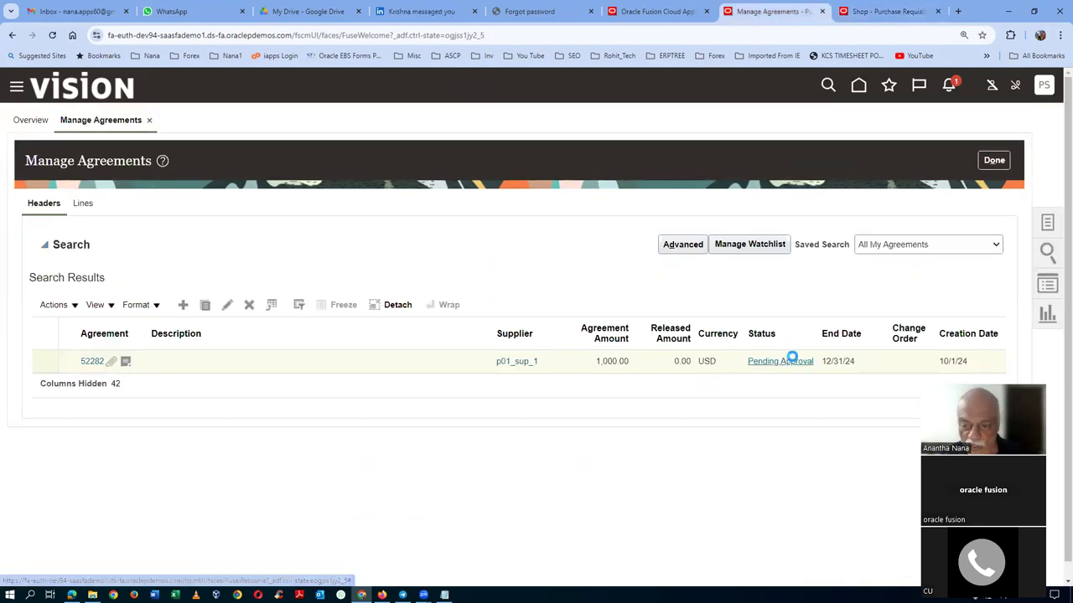
click(909, 390)
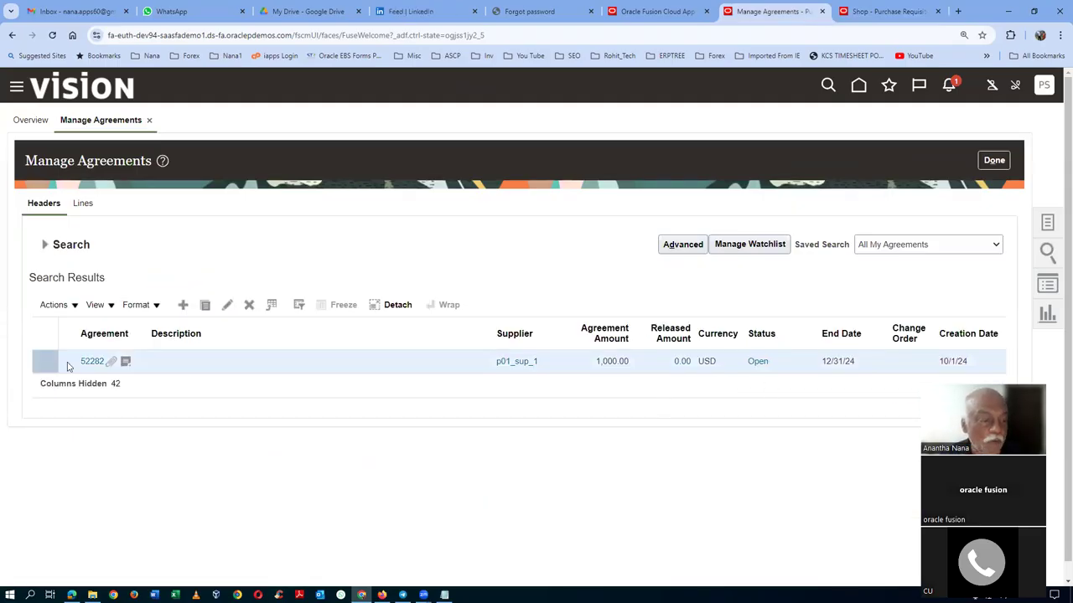
- Review agreement 52282's CPA Attach.docx attachment and its notes, then return to requisition line entry
click(110, 361)
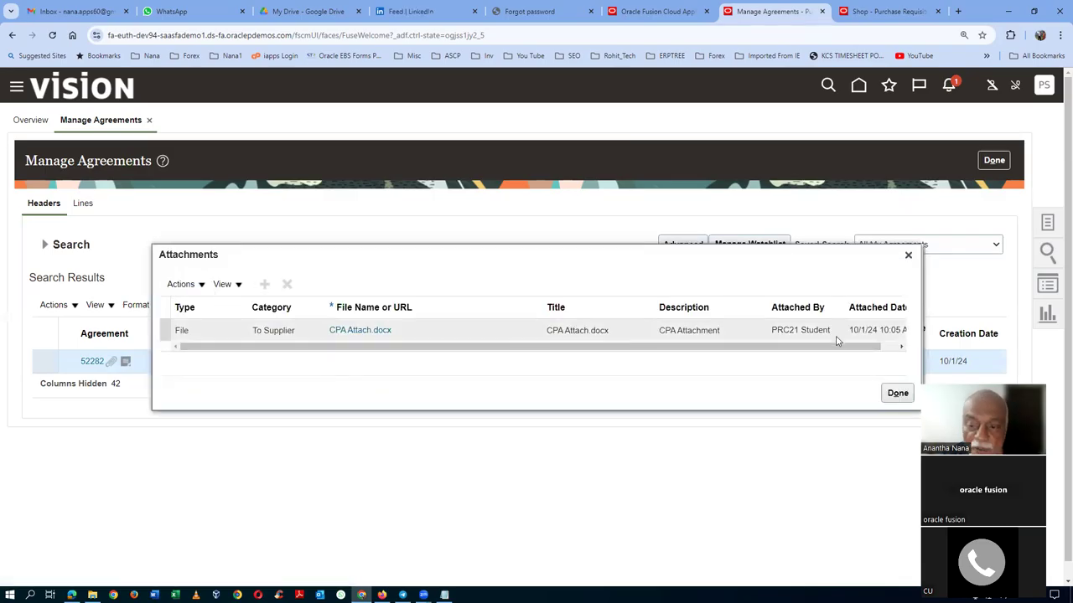
click(898, 393)
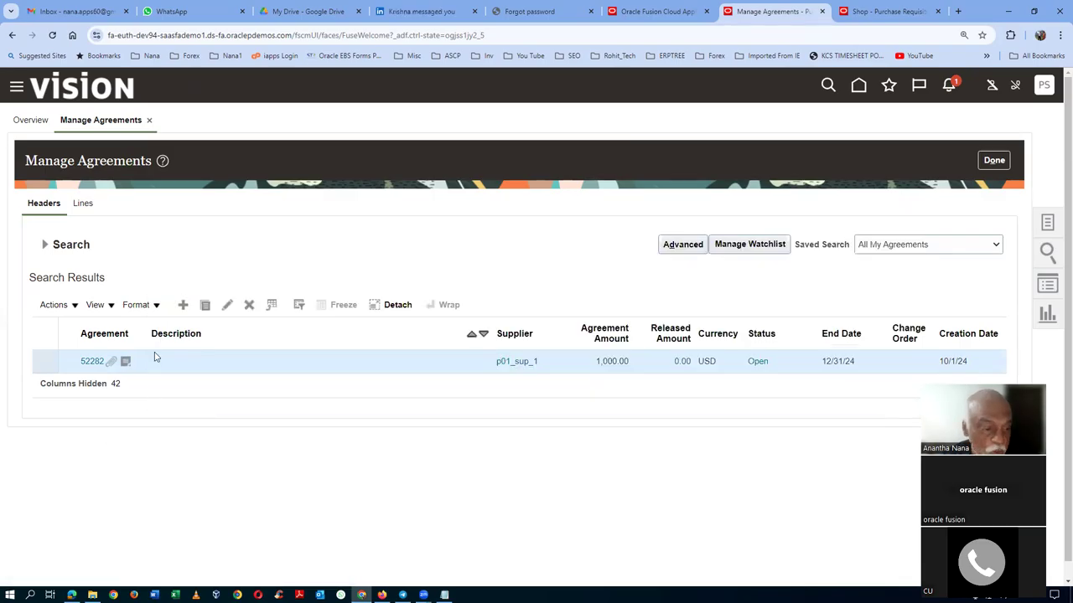
click(126, 361)
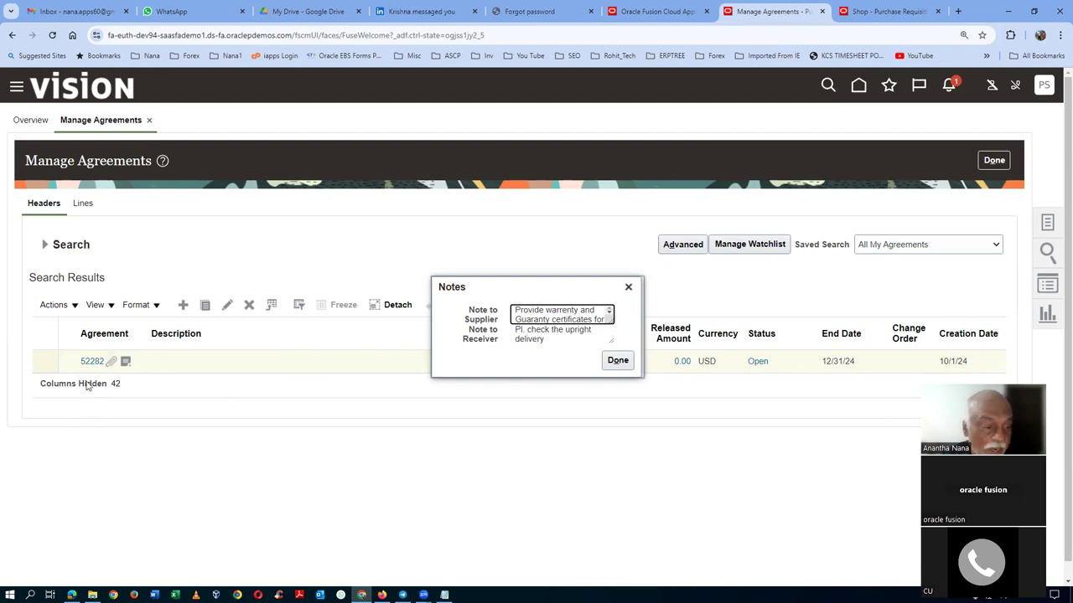
click(620, 362)
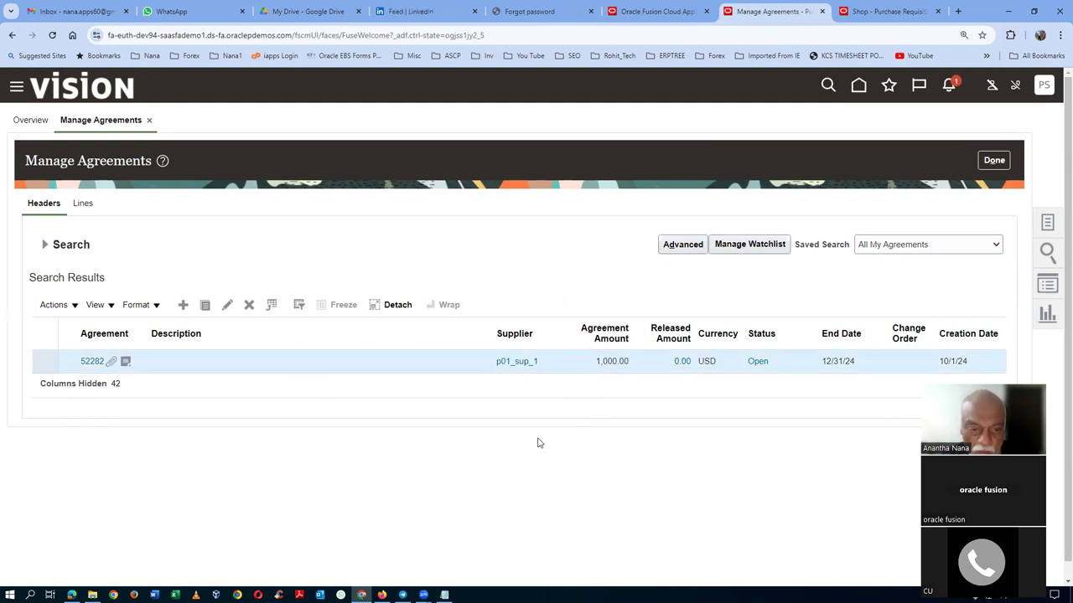
click(884, 12)
- Enter item p0101_first_item and agreement 52282 on the line, dismissing error POR-2010790
click(305, 202)
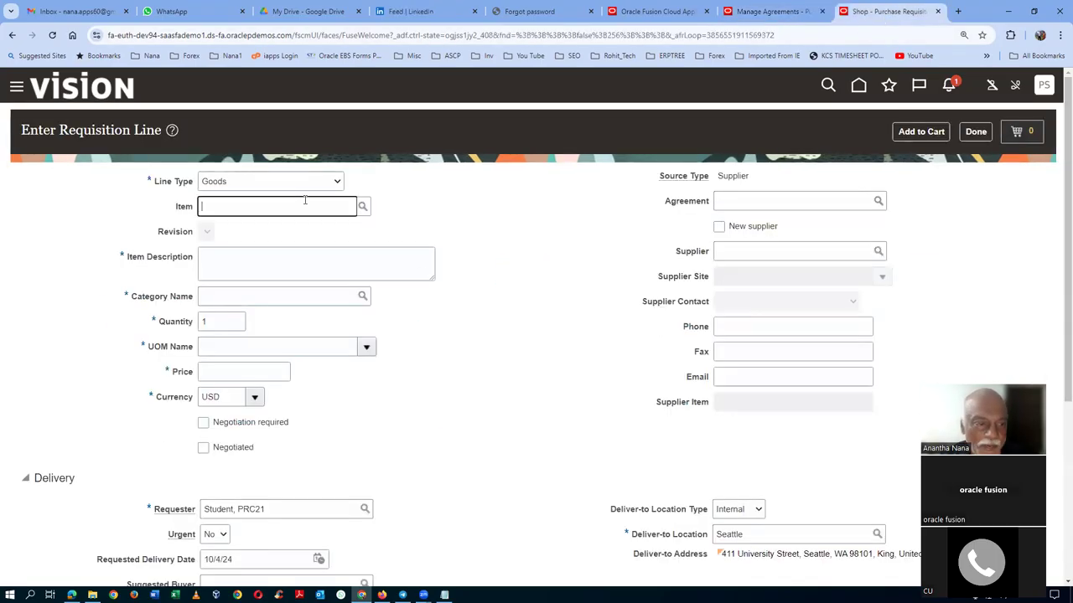
text(p01)
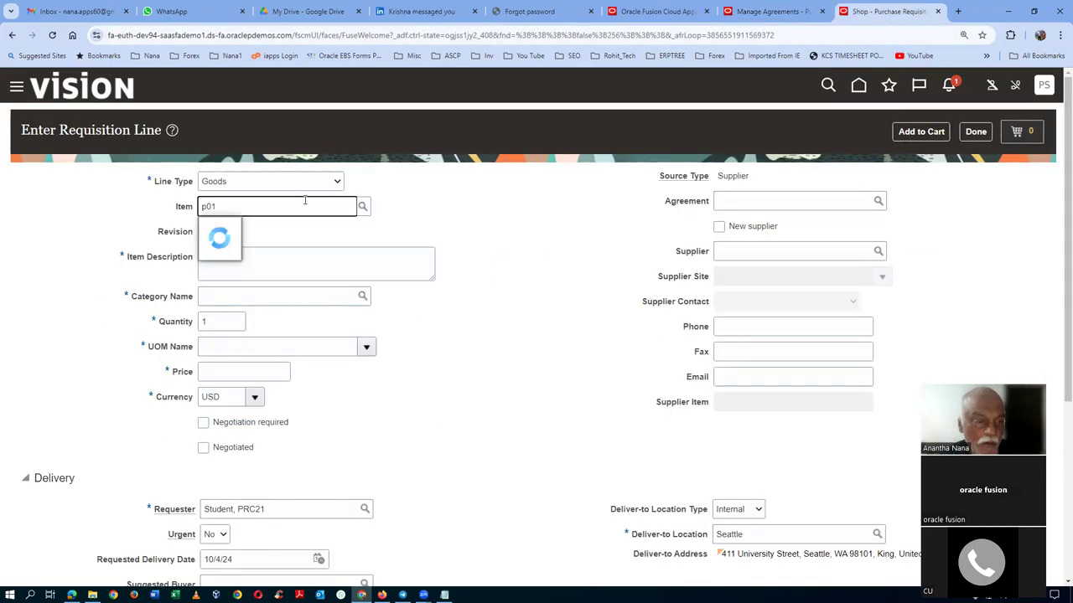
click(277, 227)
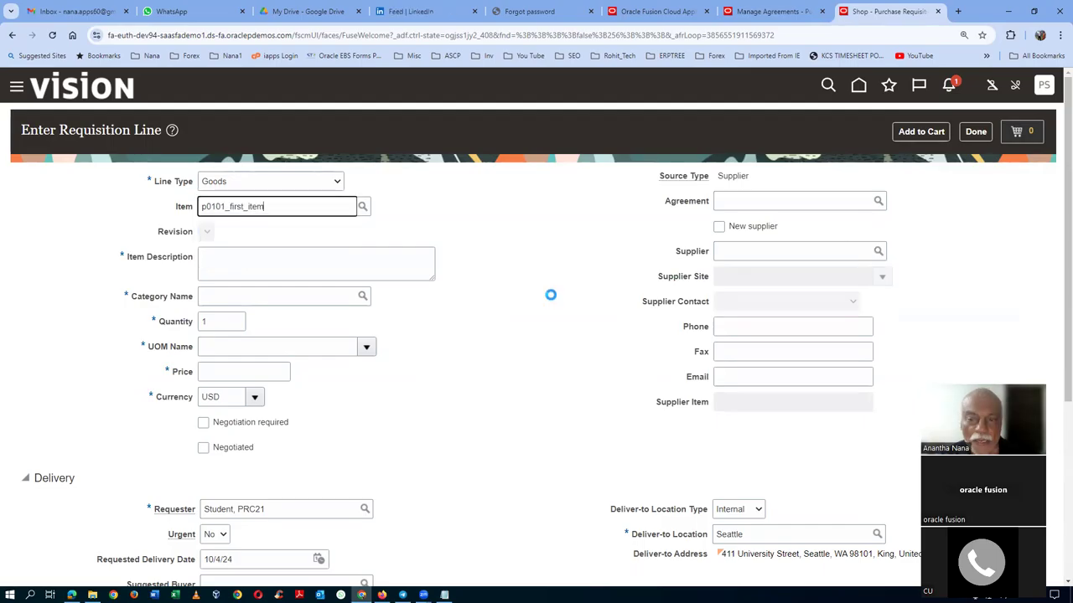
click(761, 201)
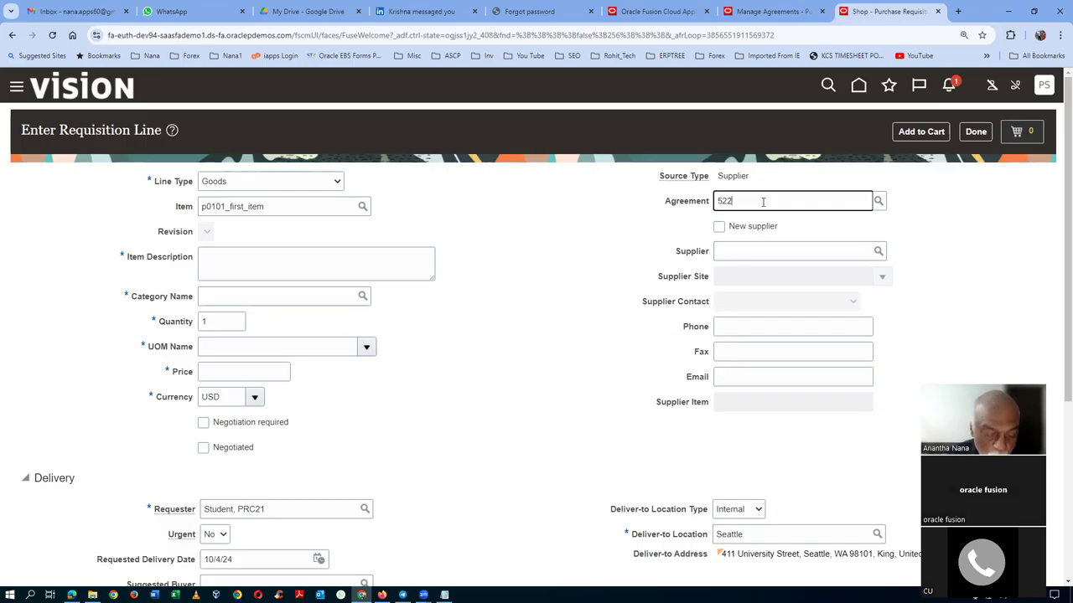
text(82)
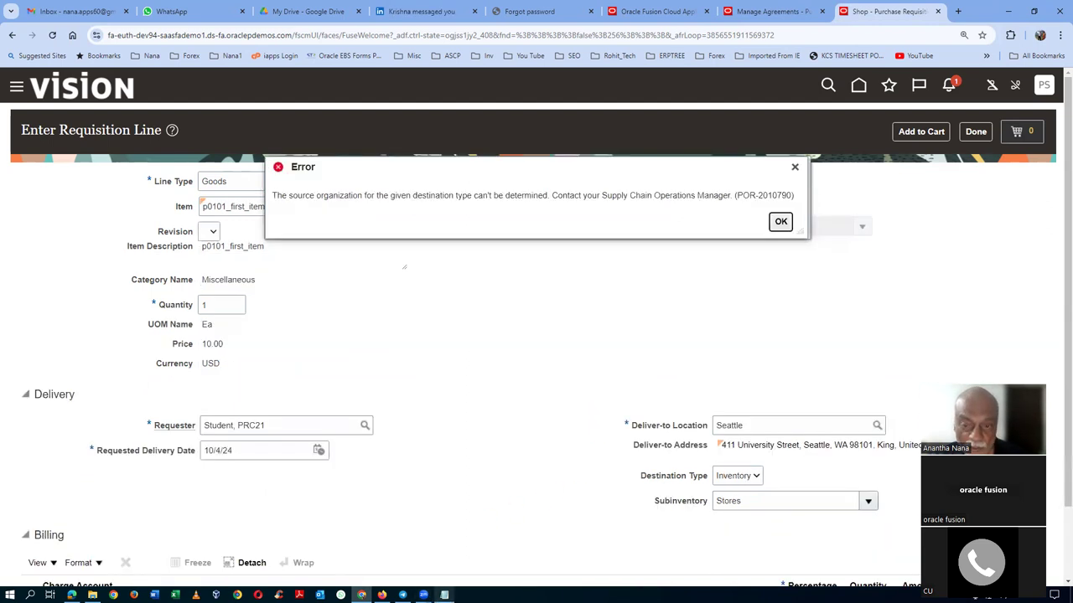
key(Return)
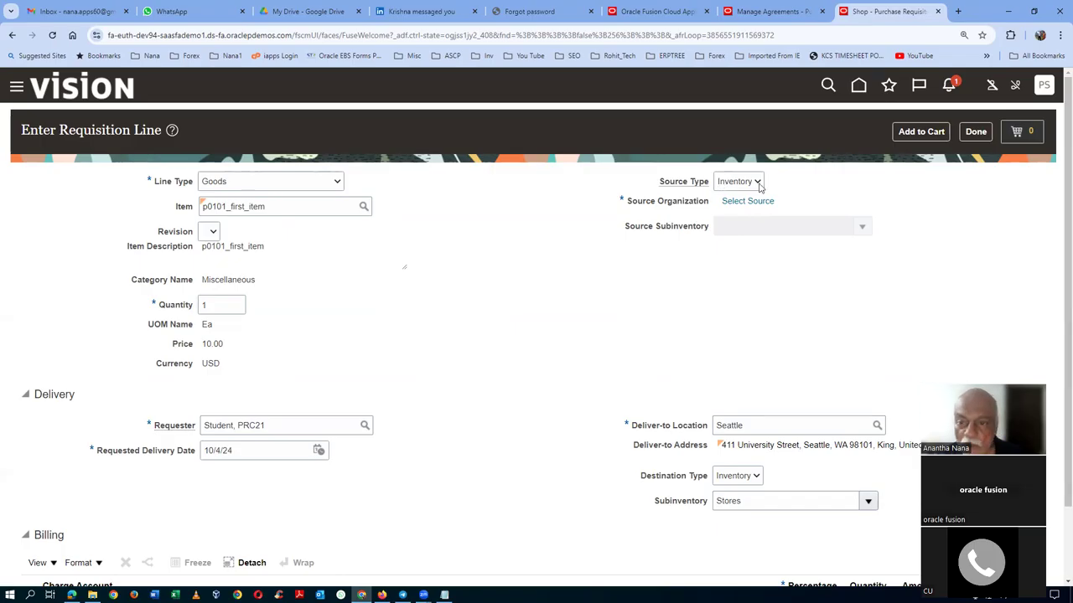
- Set the line's source type to Supplier using agreement 52282 from supplier p01_sup_1
click(744, 185)
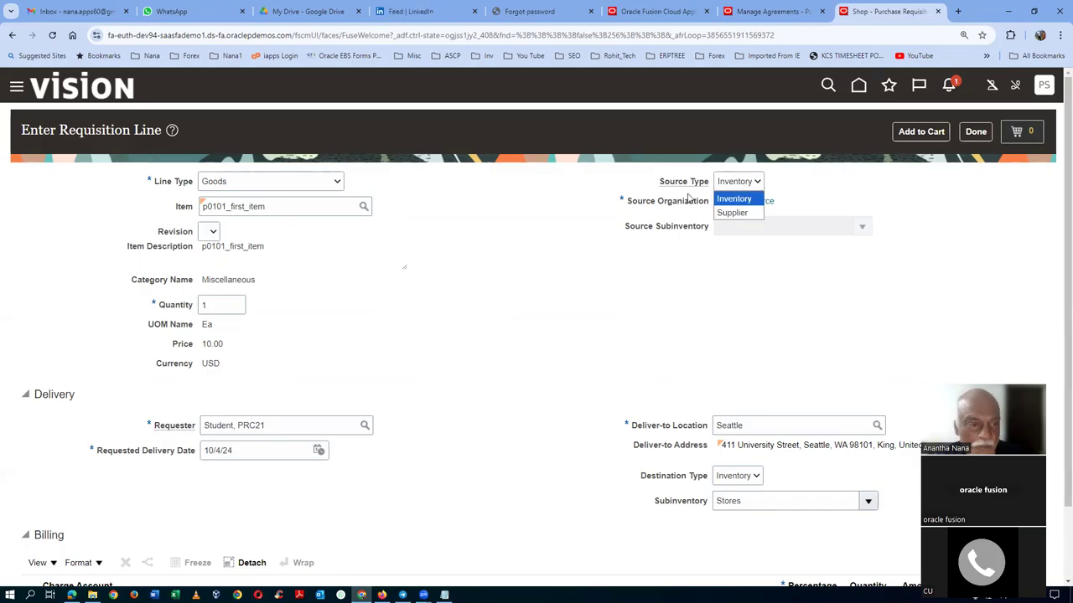
click(750, 213)
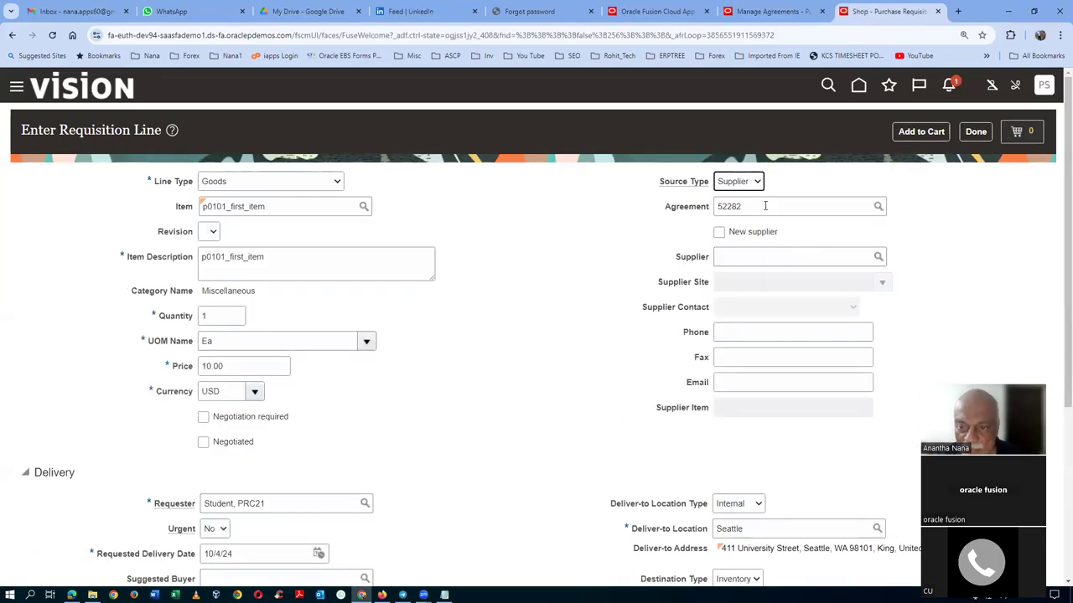
click(765, 206)
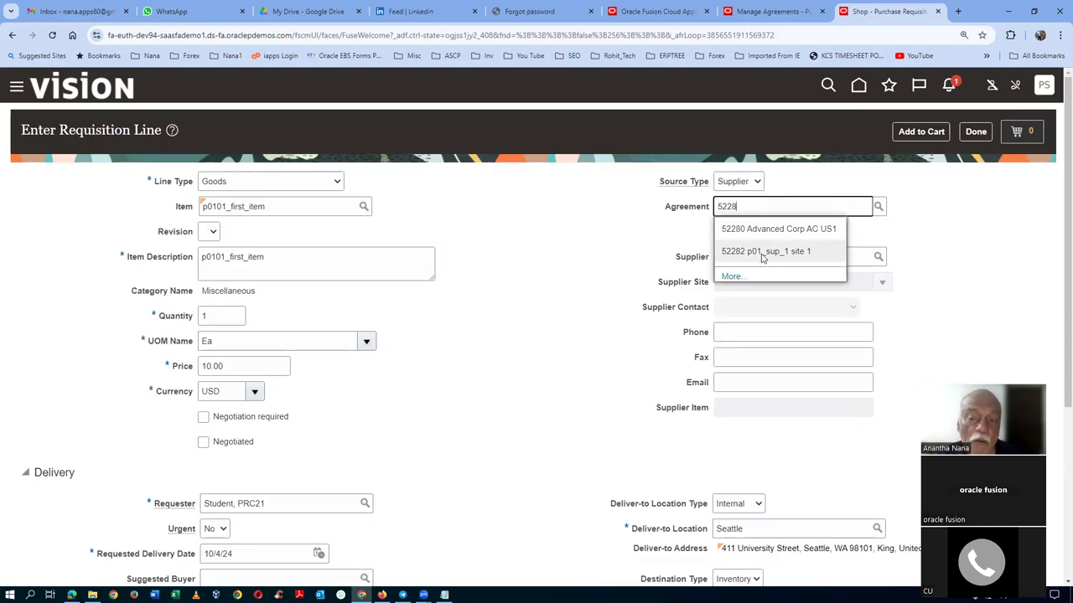
click(763, 253)
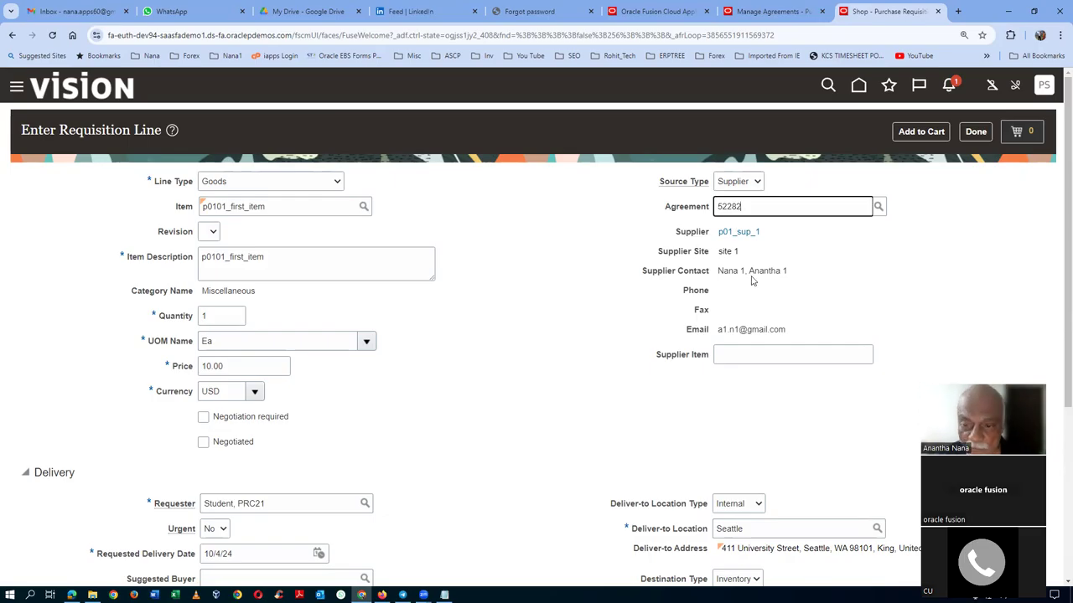
click(278, 207)
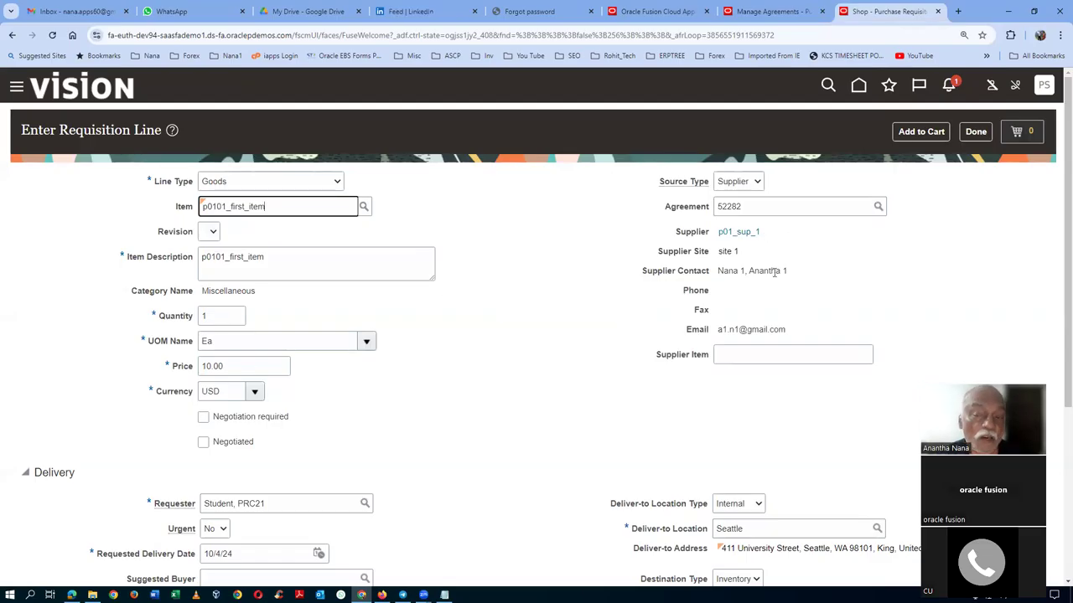
- Change the requisition line quantity to 2
click(202, 316)
key(BackSpace)
text(2)
key(Tab)
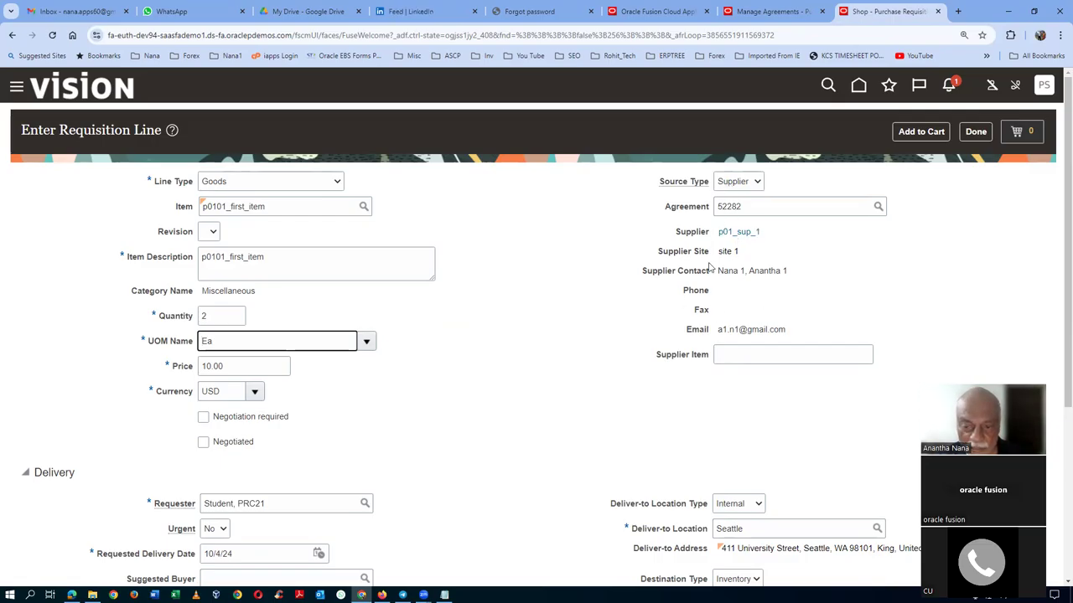
- Add the quantity-2 p0101_first_item line to the cart, raising the Additional Information Required dialog
scroll(458, 378, down, 2)
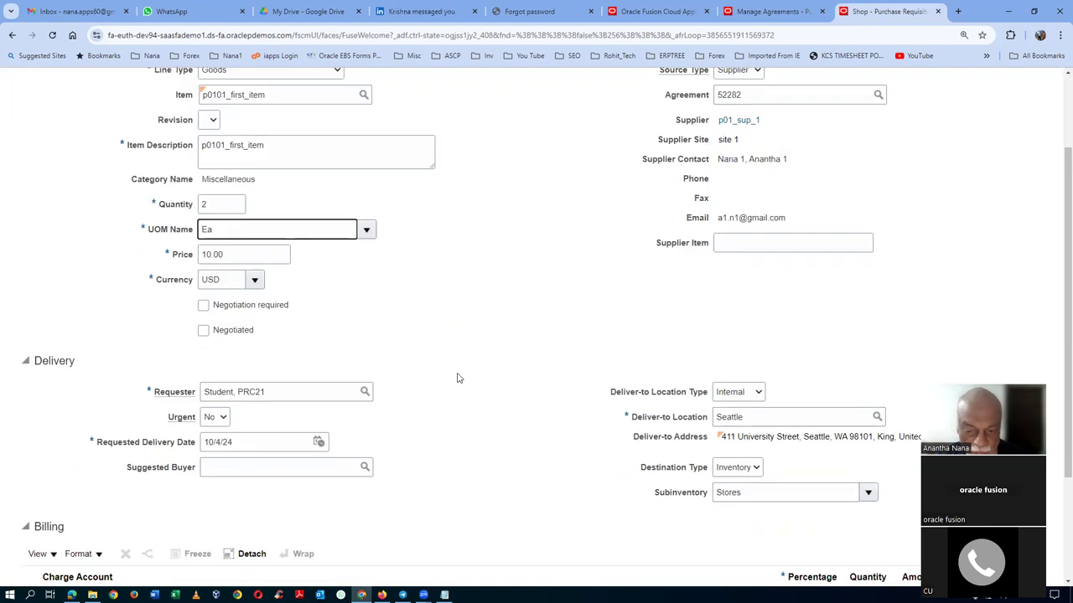
scroll(458, 378, down, 1)
scroll(662, 392, up, 3)
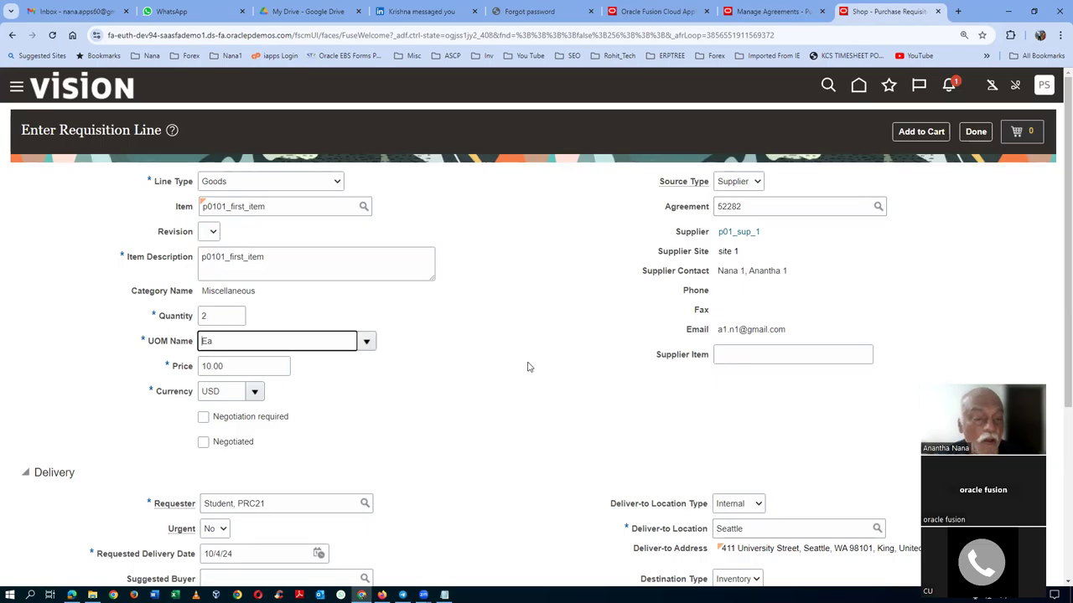
click(918, 132)
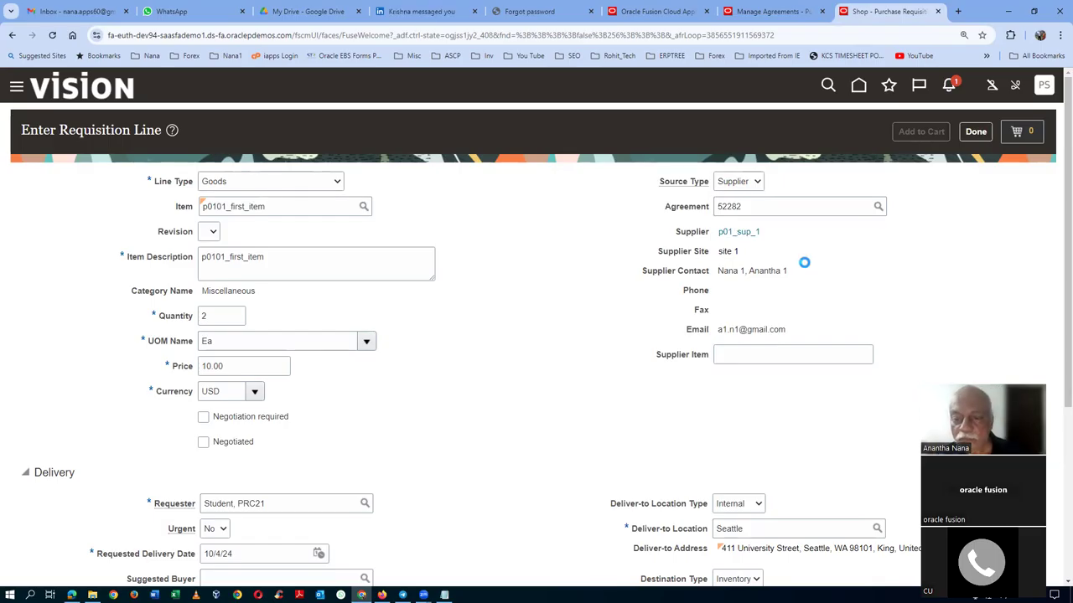
scroll(697, 330, down, 3)
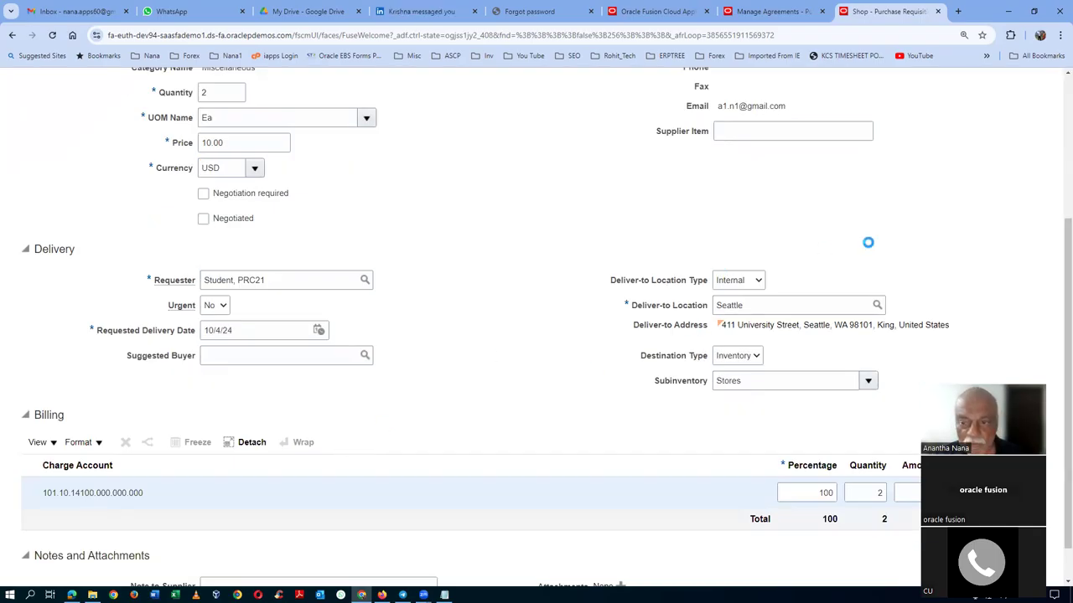
scroll(866, 240, up, 3)
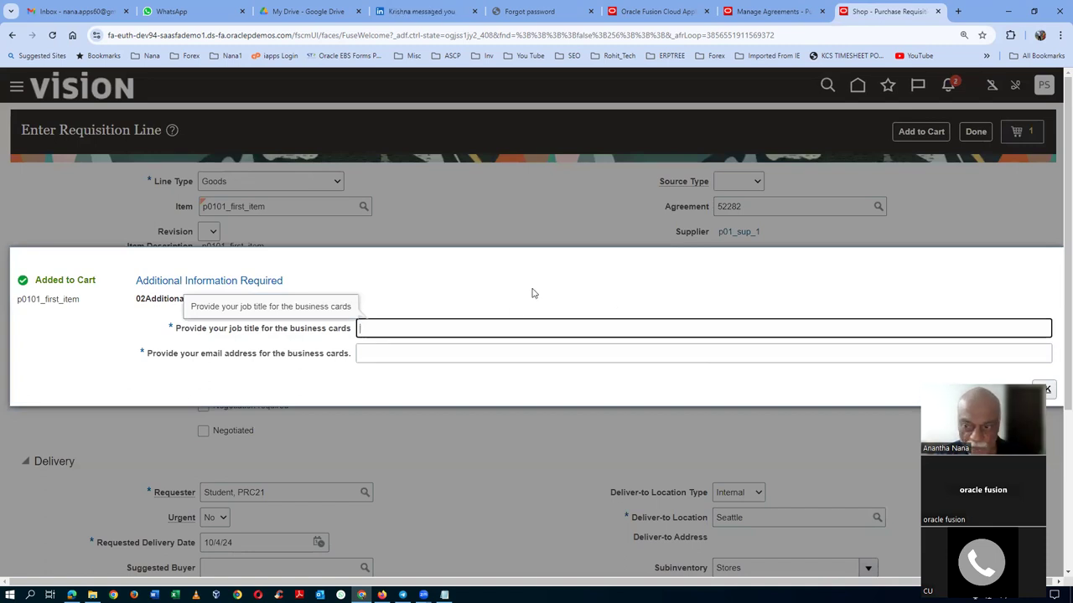
- Enter the business-card job title and email address, then submit the additional information
text(hxfdg)
click(508, 352)
text(fghjfghg)
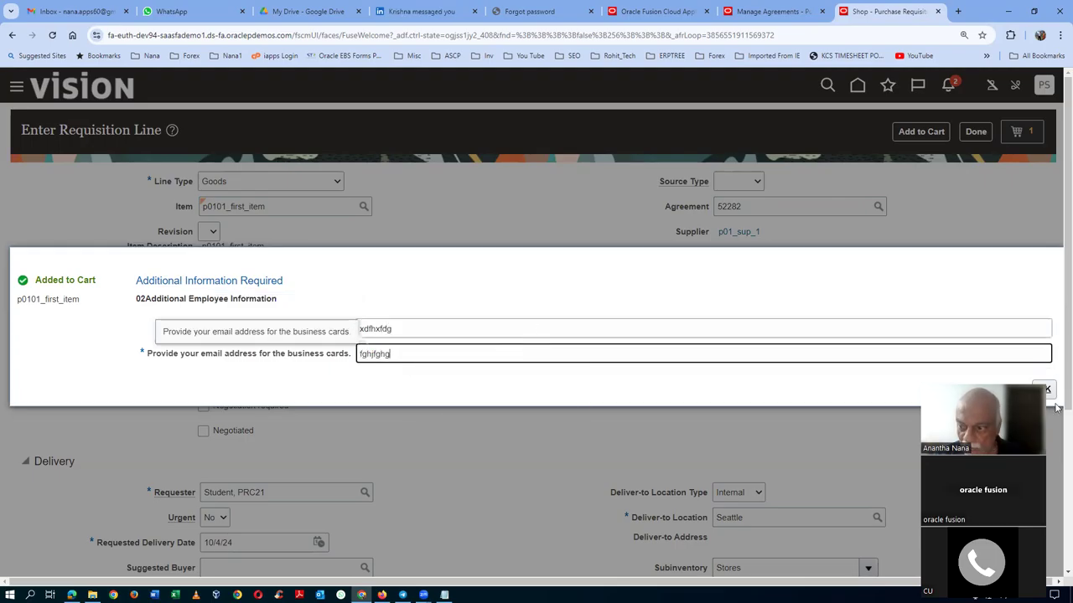
click(1047, 390)
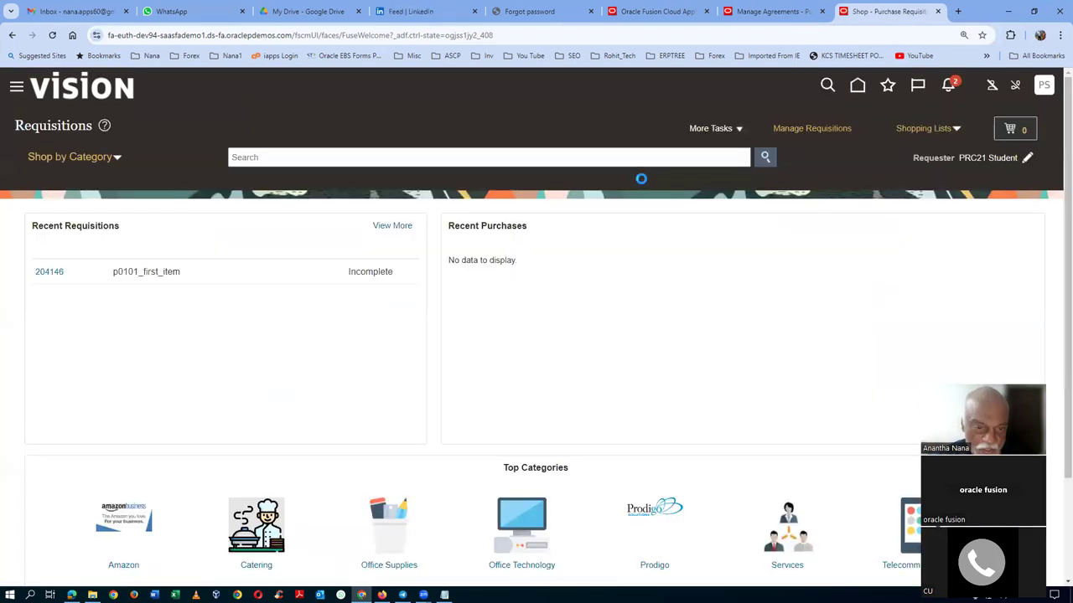
- Begin a new requisition line for item p0101_first_item, dismissing source-organization error POR-2010790
click(730, 130)
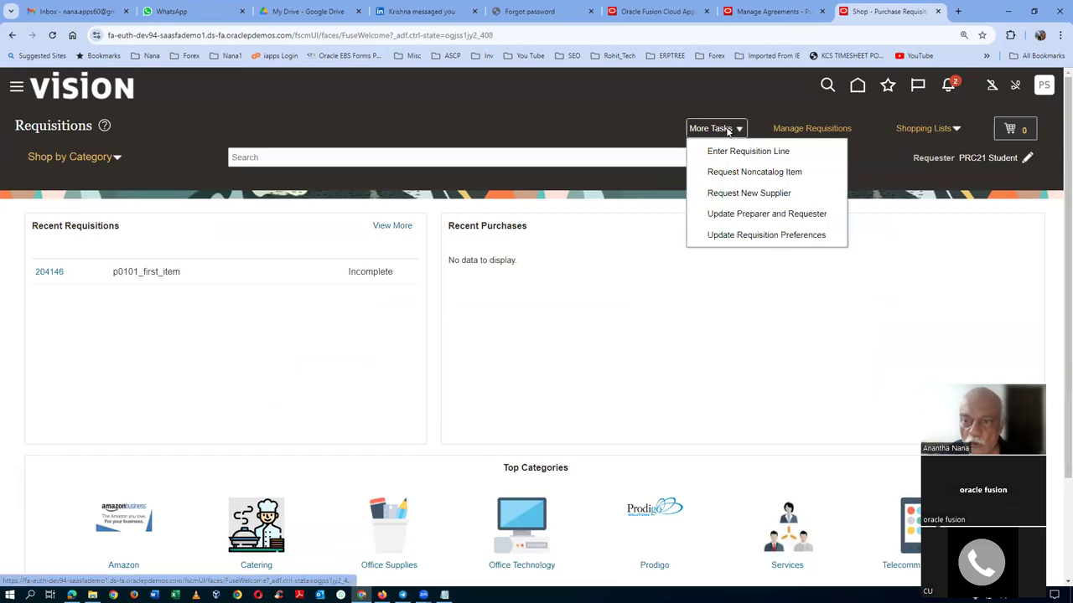
click(732, 151)
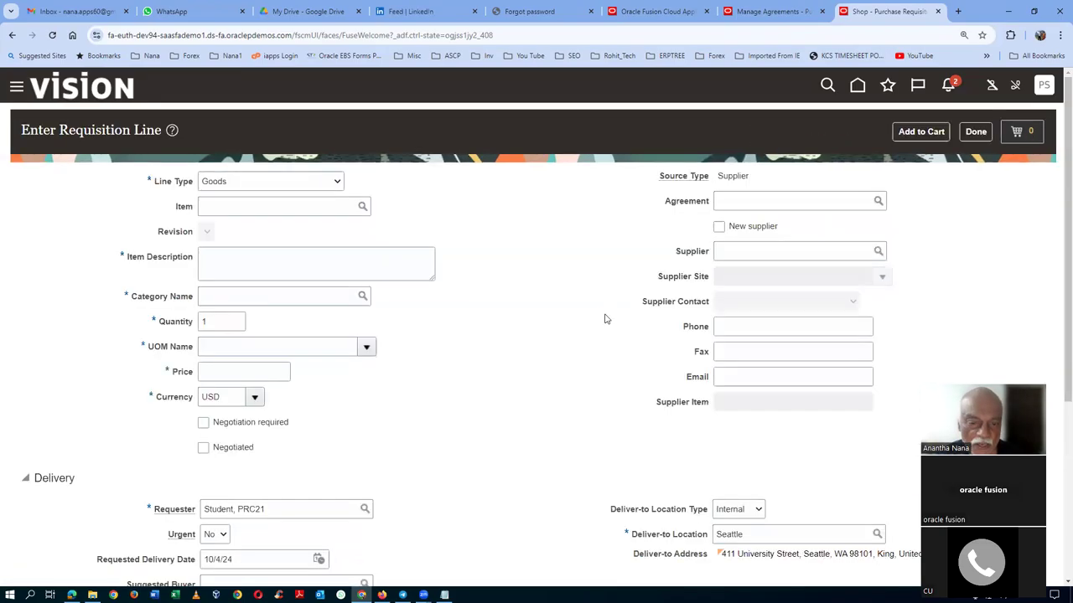
click(253, 209)
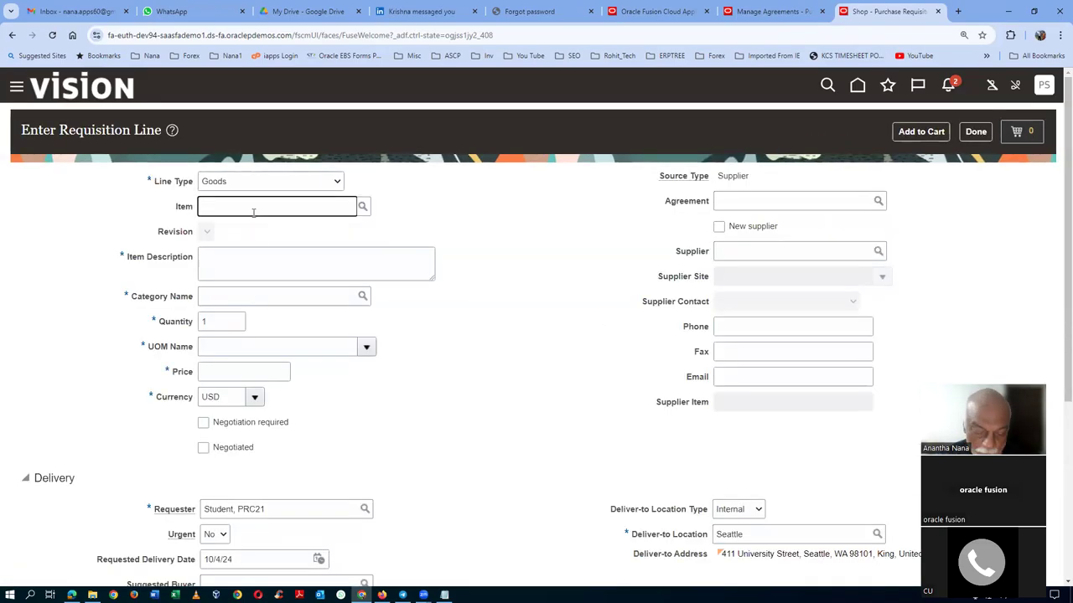
text(p01)
click(215, 230)
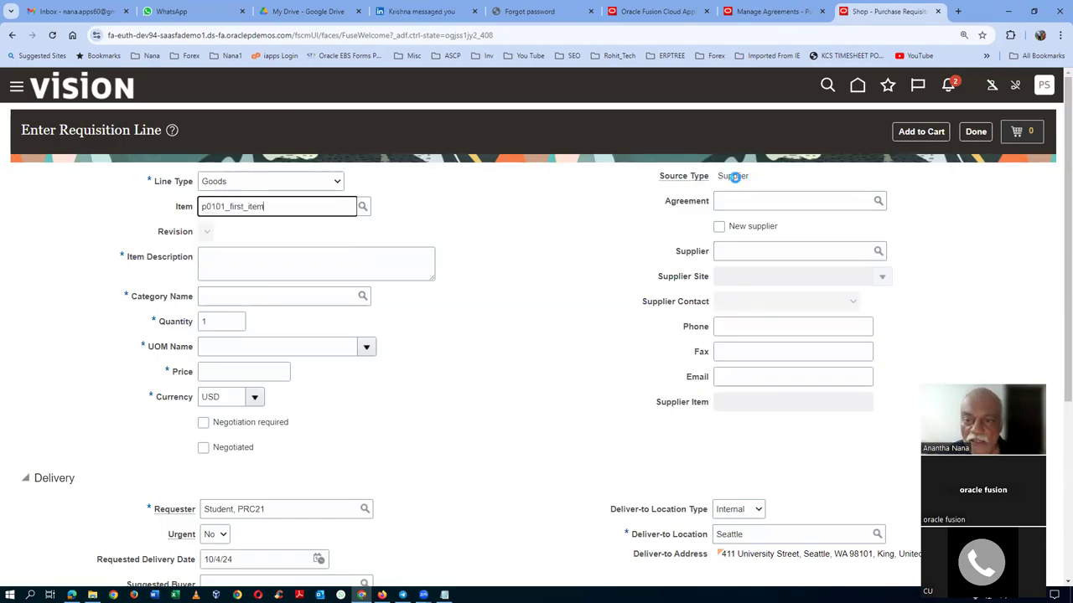
click(390, 253)
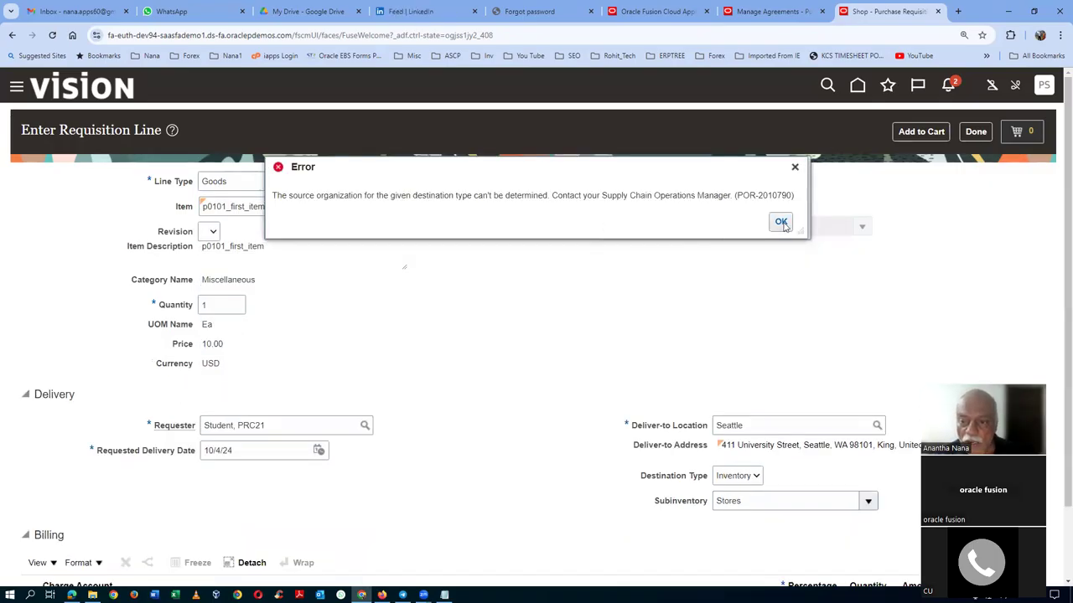
click(780, 221)
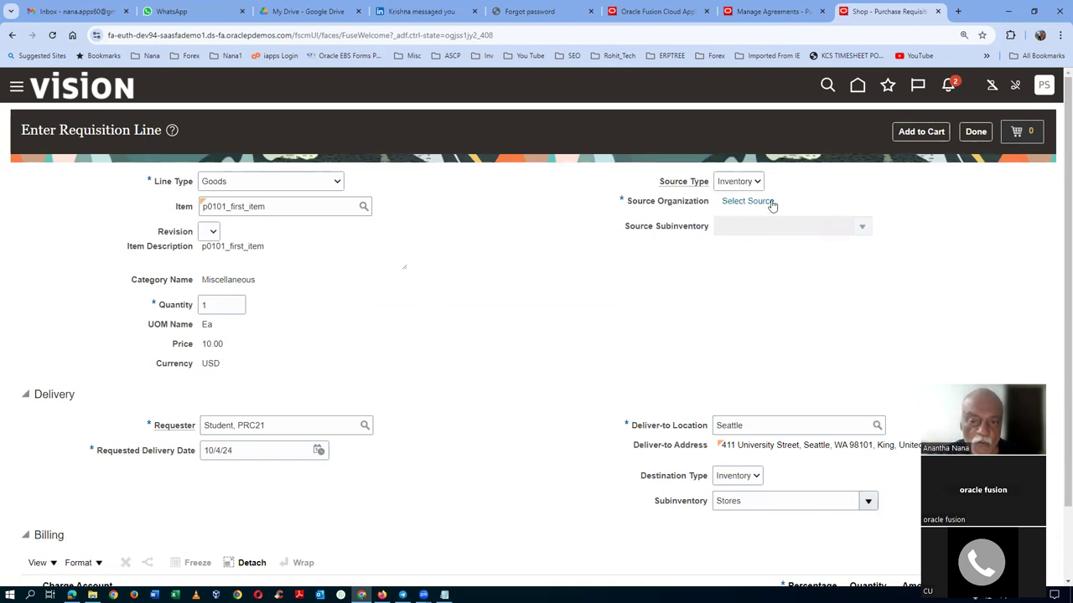
- Source the new line from Supplier using agreement 52282 with supplier p01_sup_1
click(750, 181)
click(754, 214)
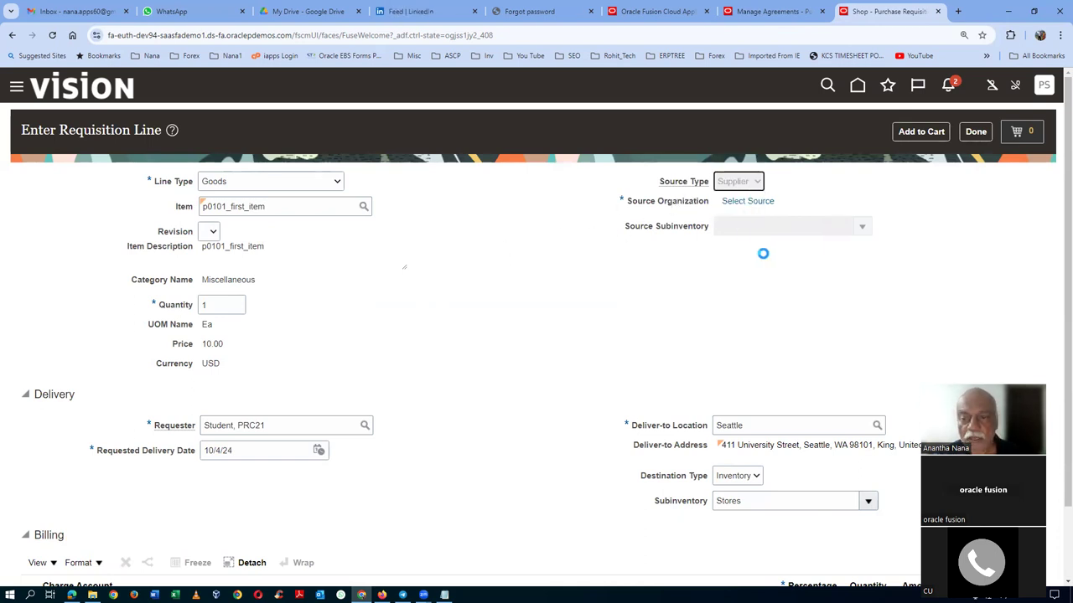
click(749, 205)
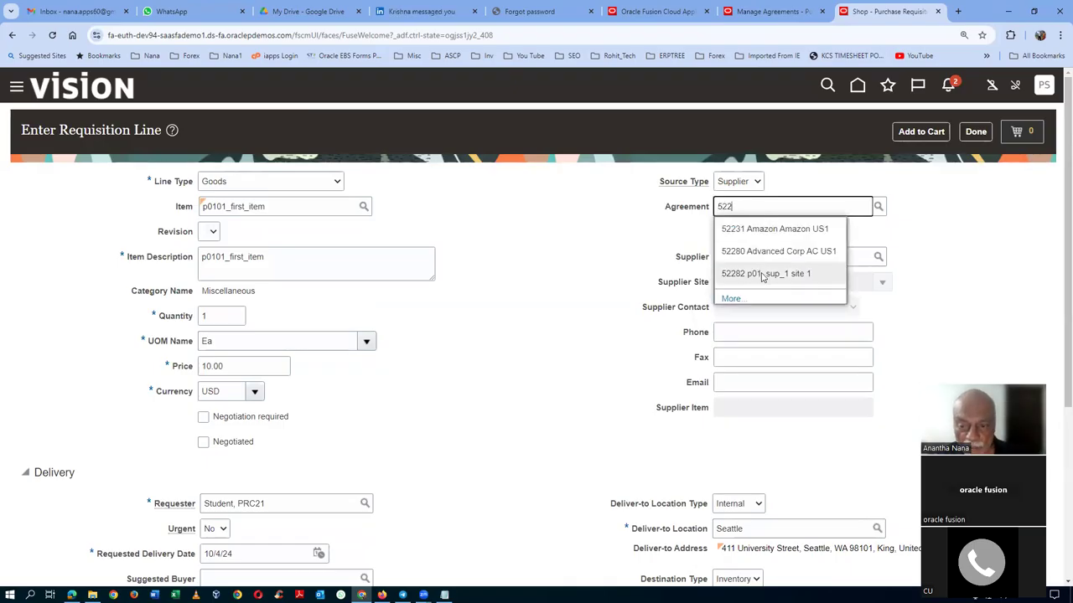
click(765, 273)
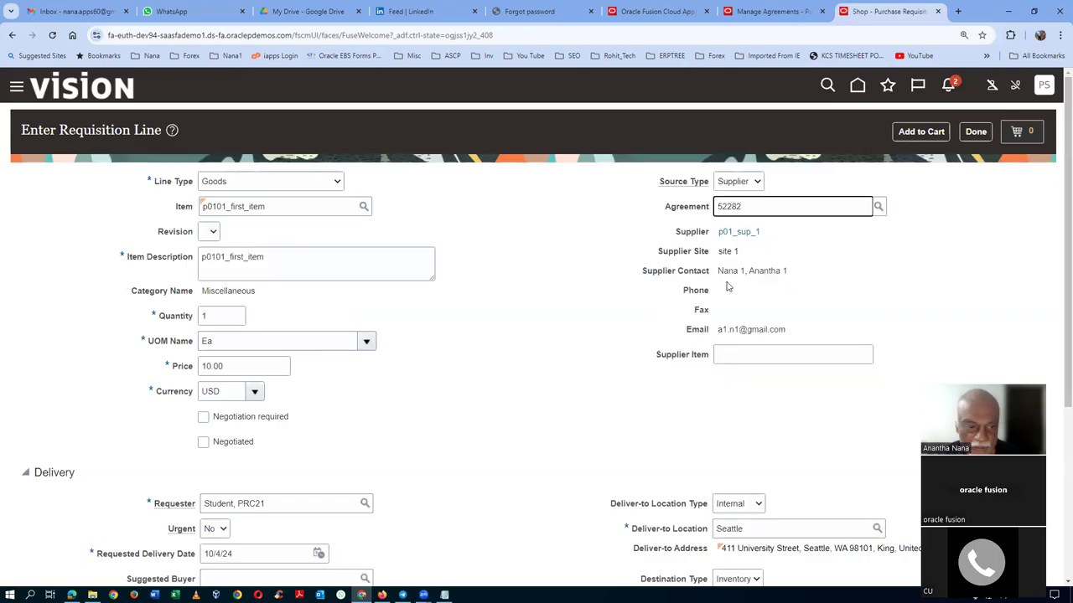
- Set the new line's quantity to 2
double_click(204, 317)
text(2)
key(Tab)
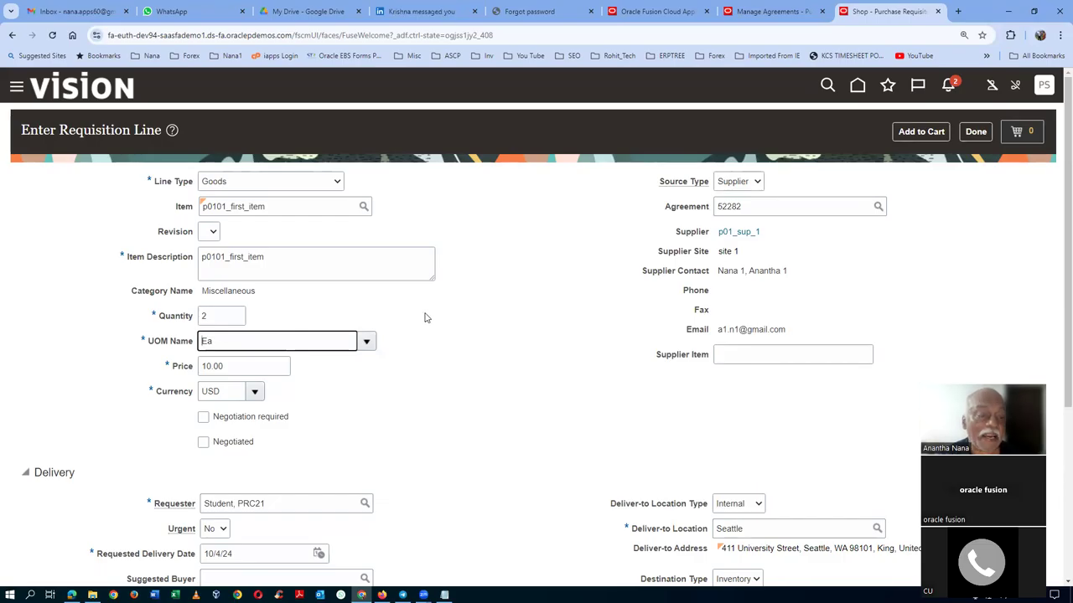
scroll(424, 319, down, 3)
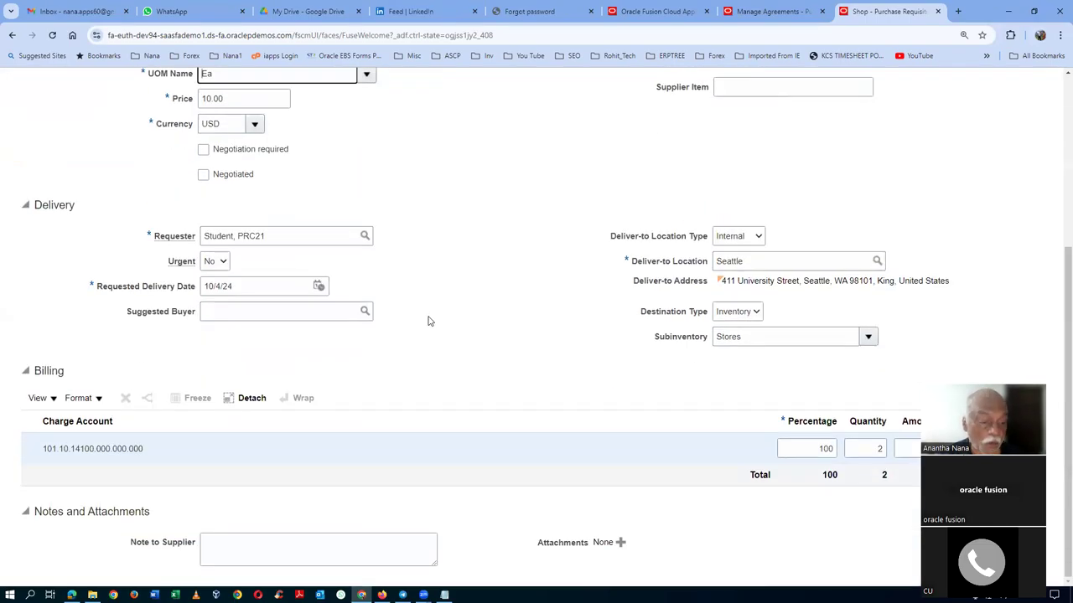
- Enter 'PR Note to supplier' as the requisition line's note to supplier
click(232, 552)
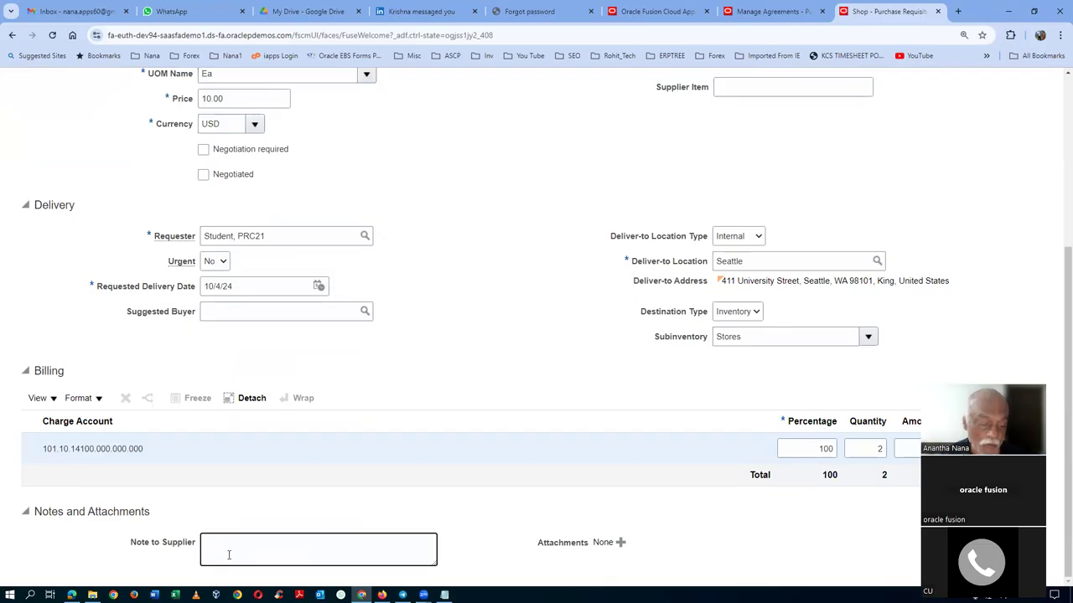
text(PR)
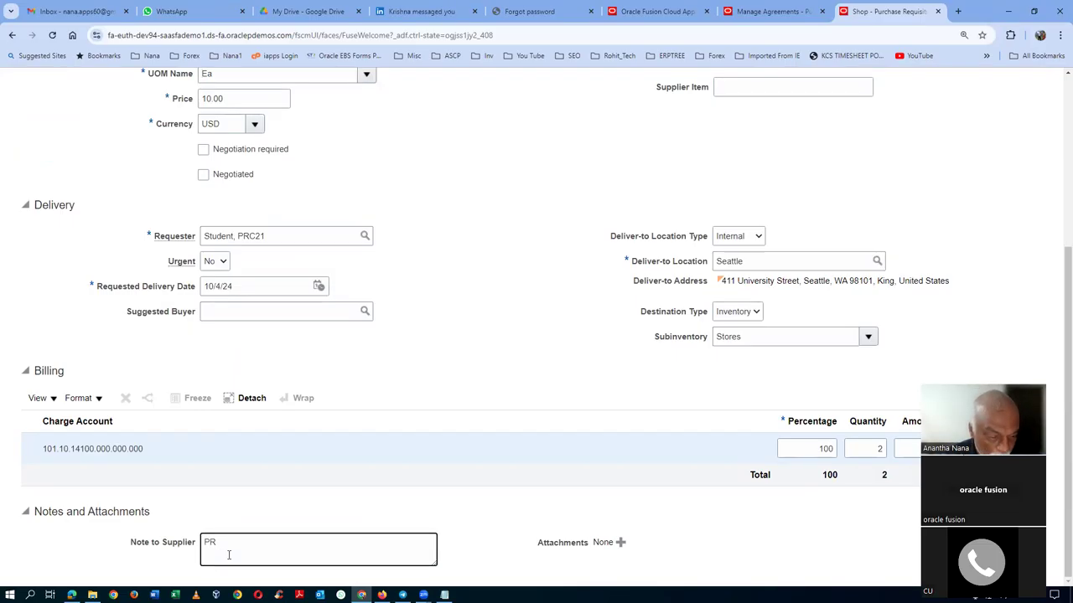
text( Note to sup)
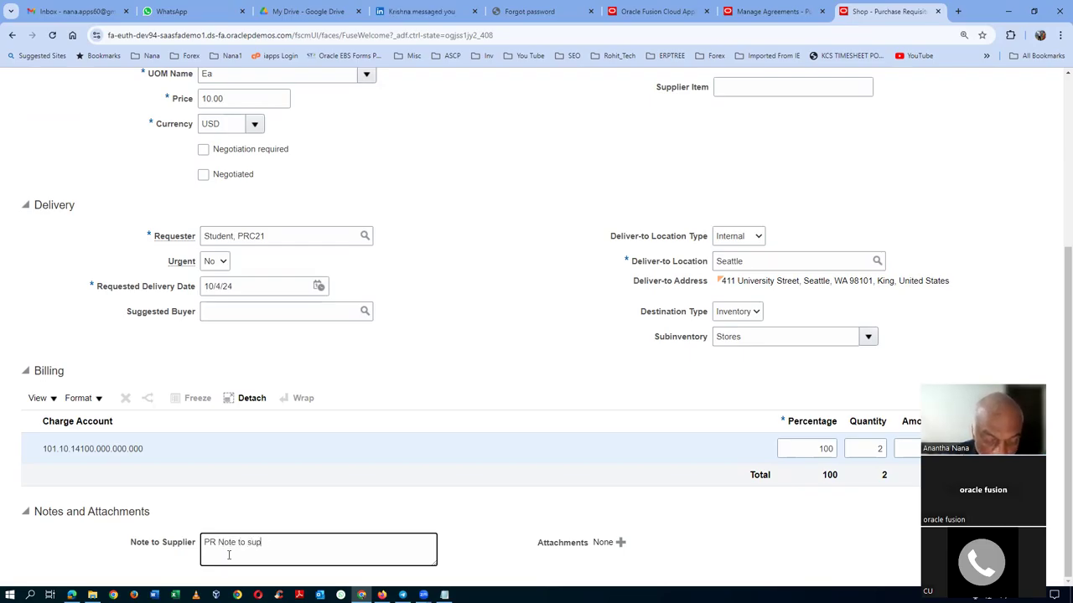
text(plier)
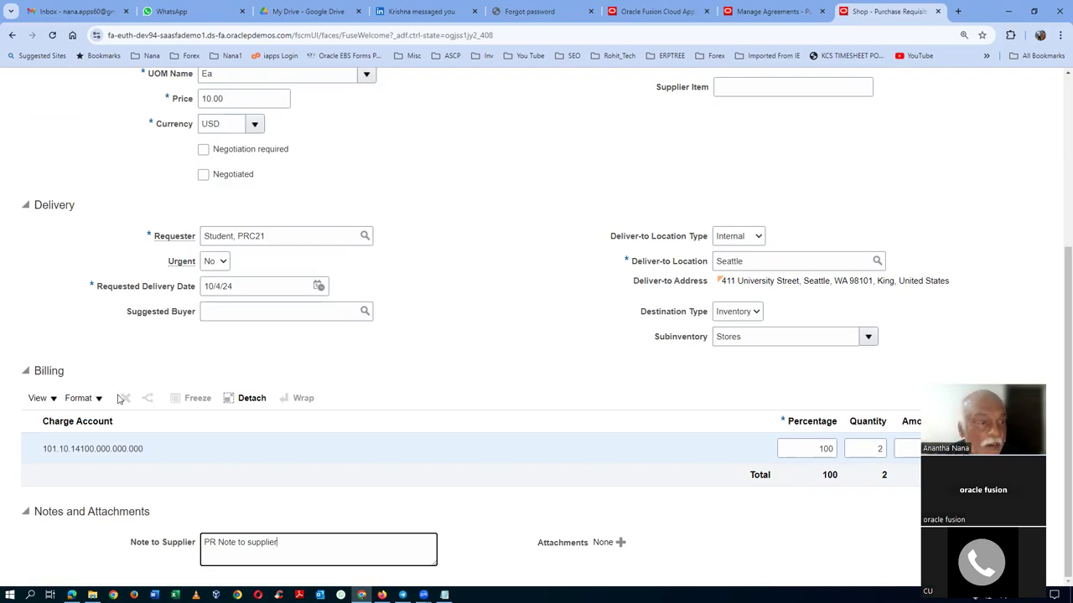
click(154, 595)
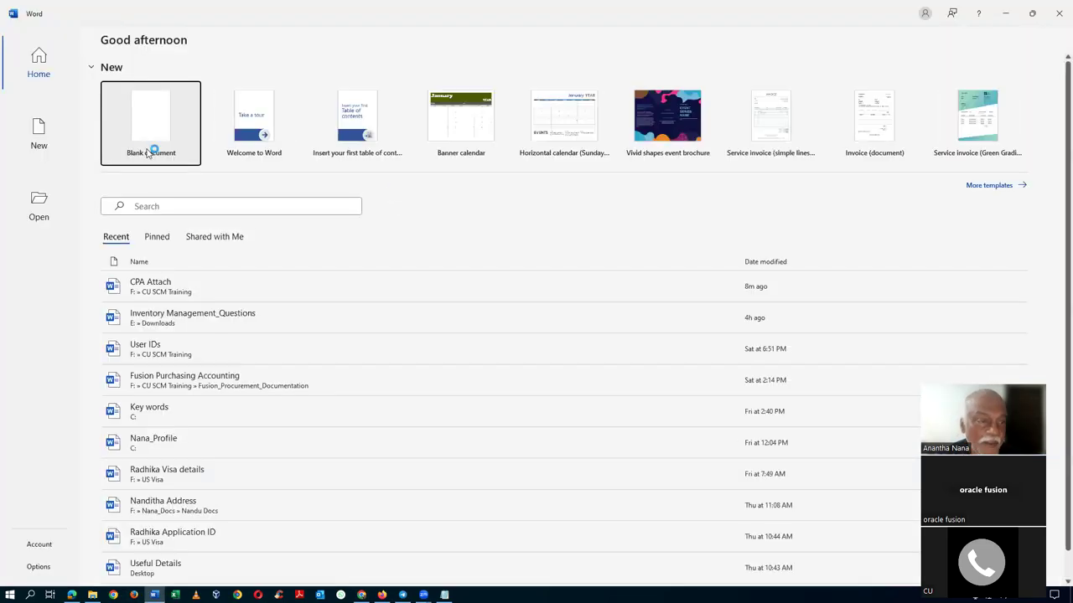
- Create a Word document containing 'ghvgh' and save it as PR Attachment in F:\CU SCM Training
click(142, 132)
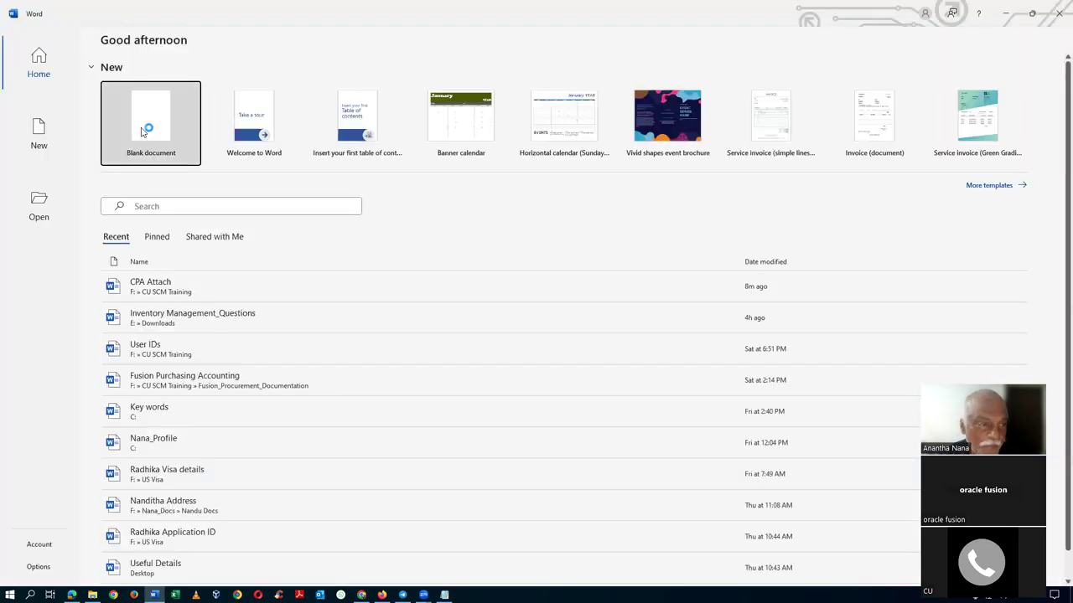
text(ghvgh)
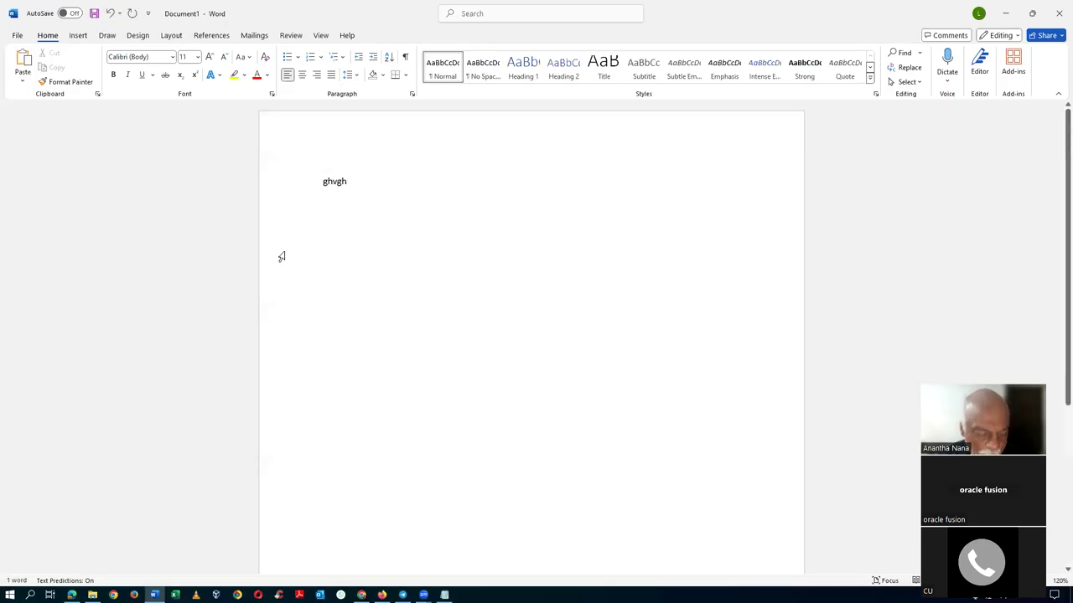
key(ctrl+s)
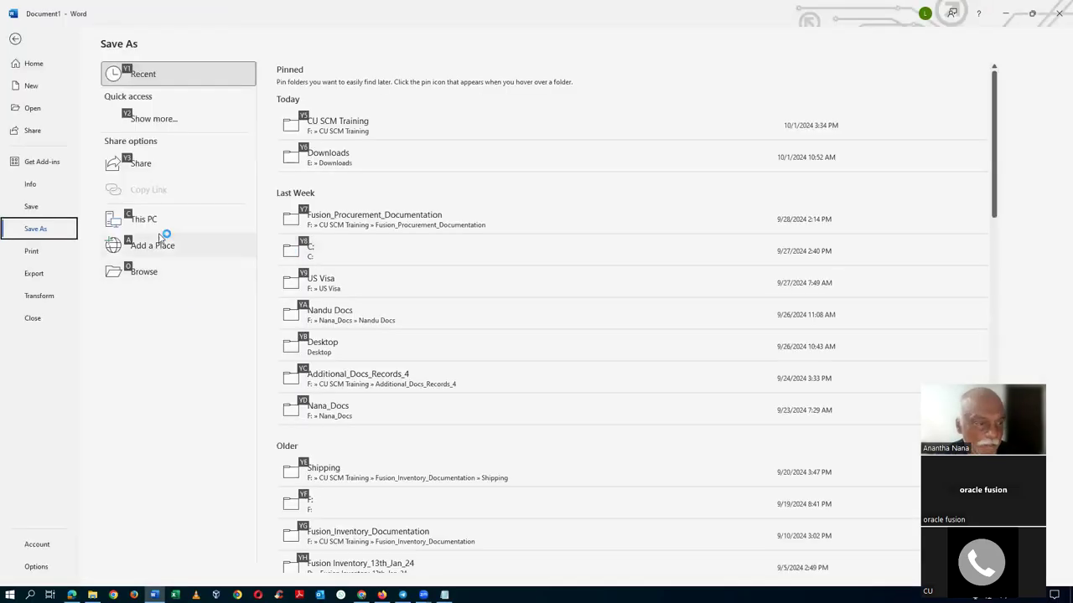
double_click(151, 228)
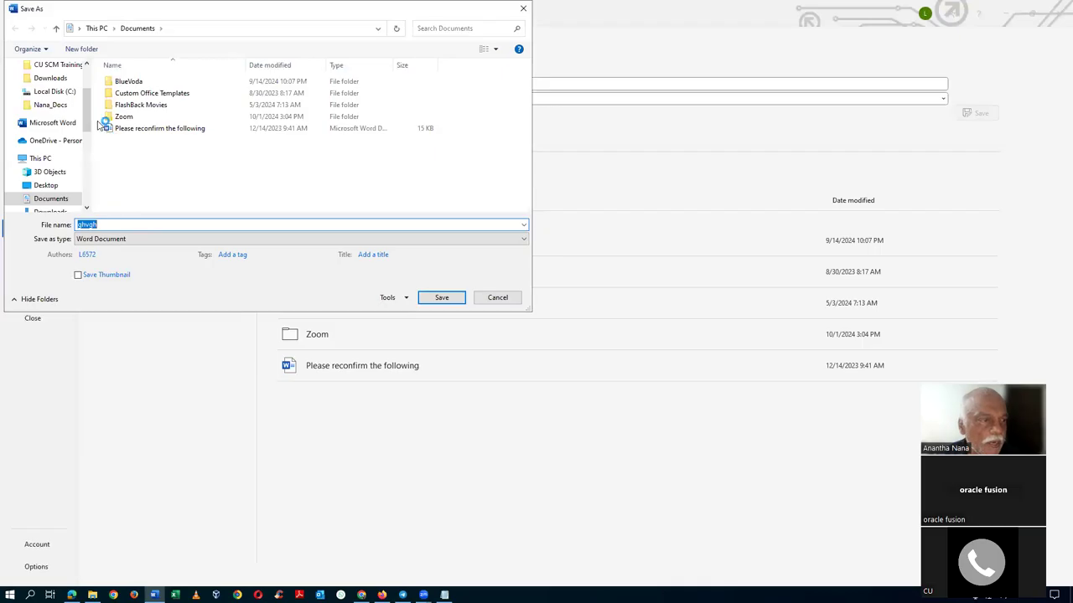
drag(87, 107, 87, 145)
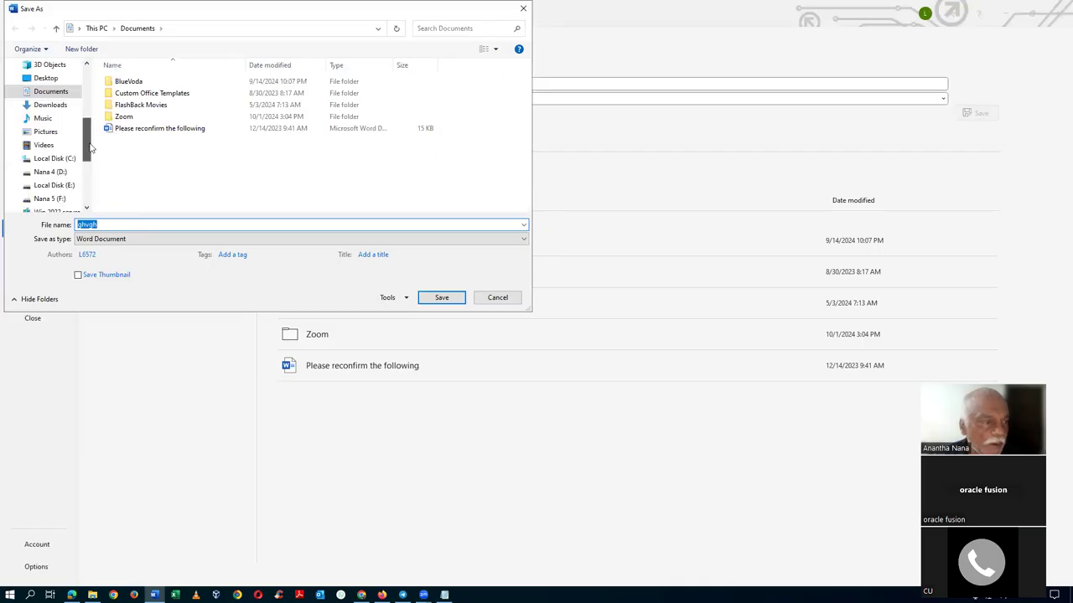
click(61, 202)
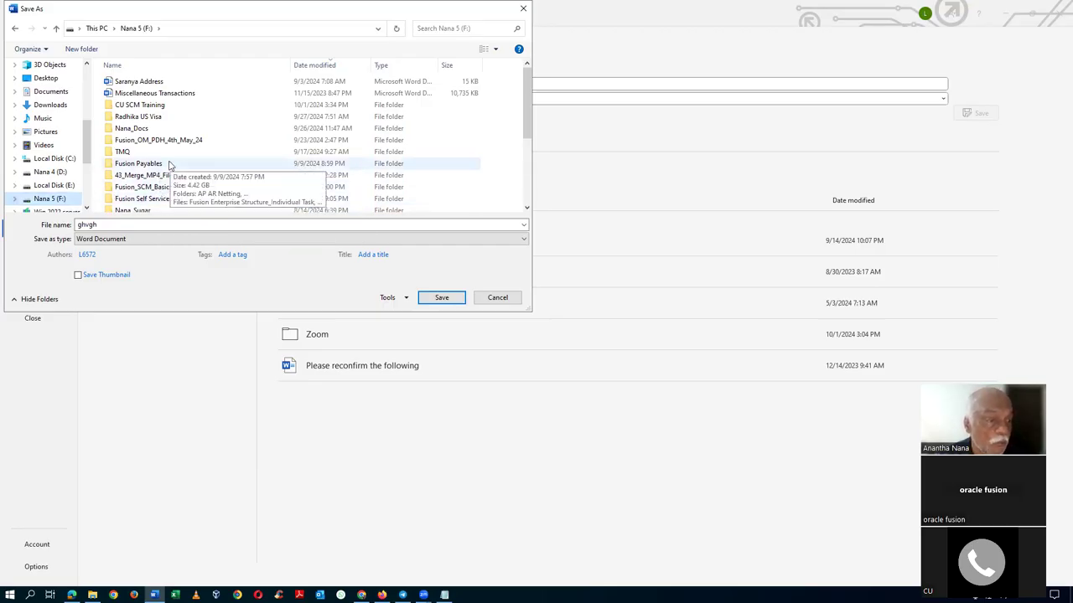
double_click(170, 105)
text(PR Attachment)
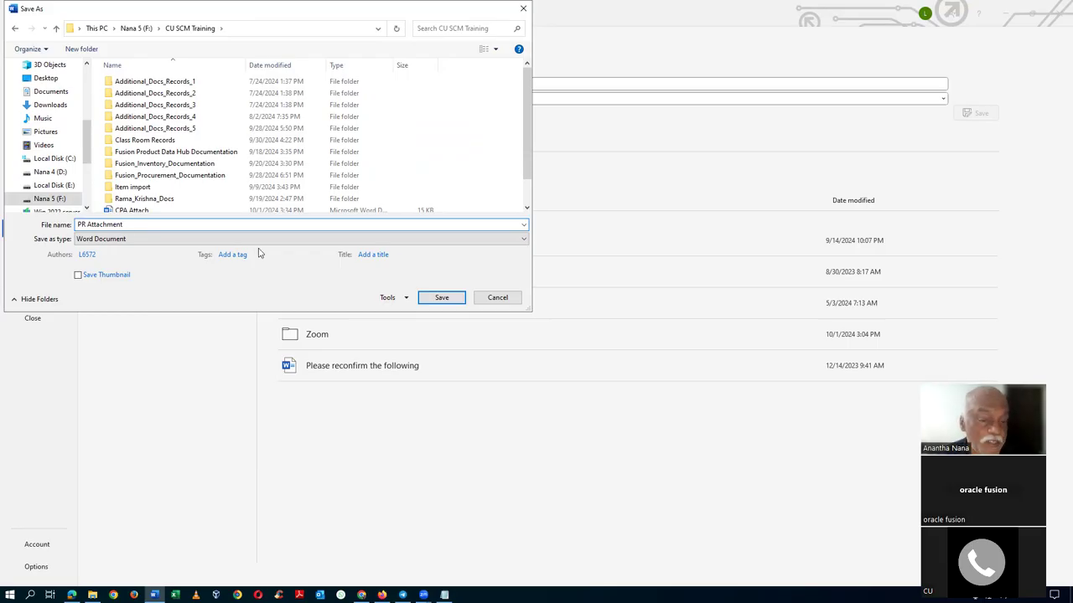
click(442, 297)
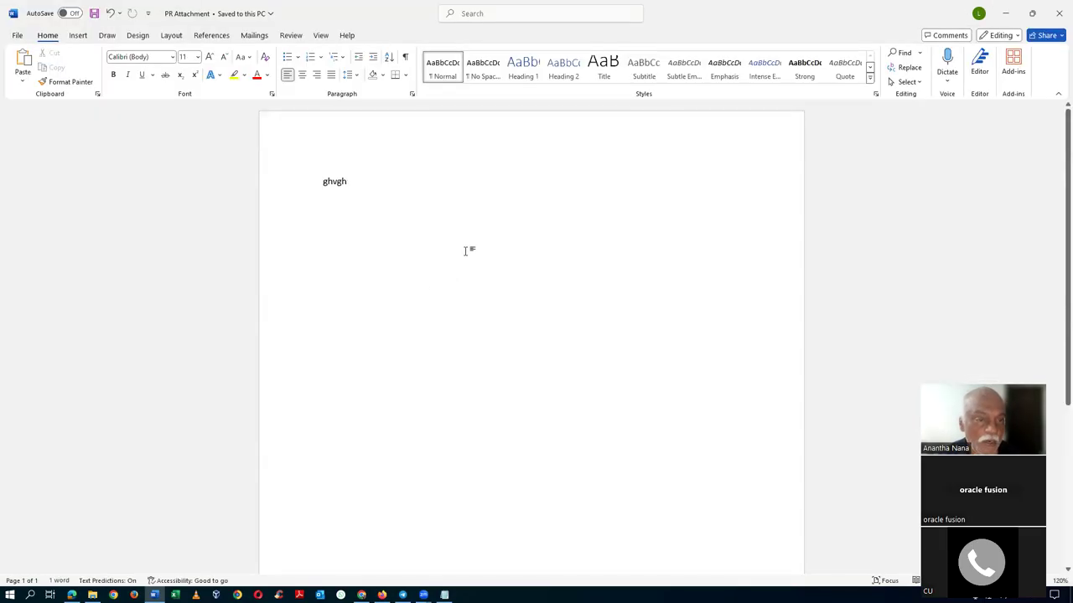
- Attach PR Attachment.docx to the line under category To Supplier, described 'PR Attachment'
key(alt+Tab)
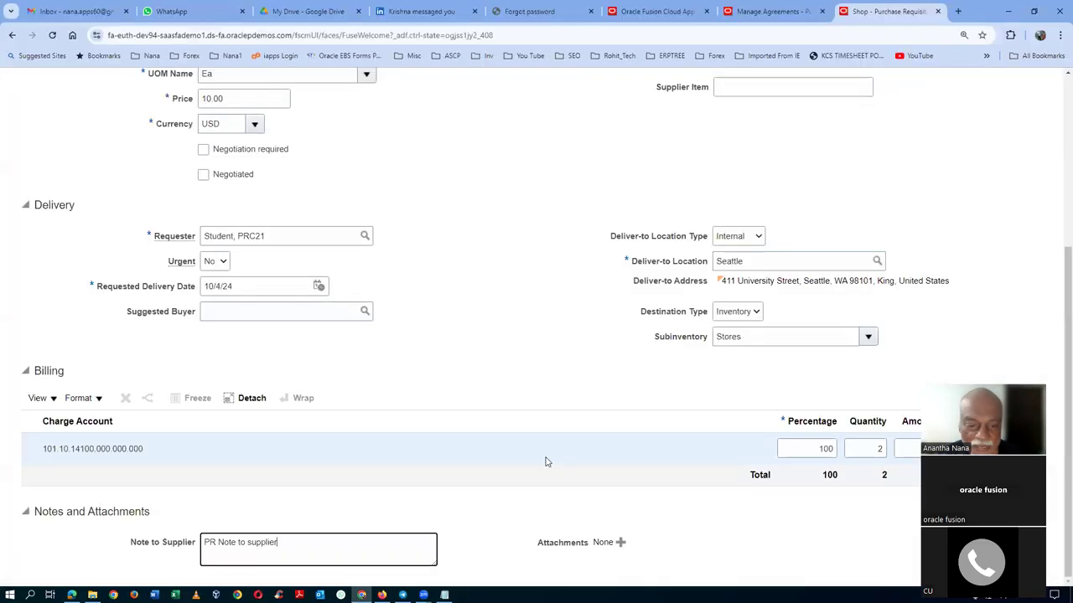
click(621, 543)
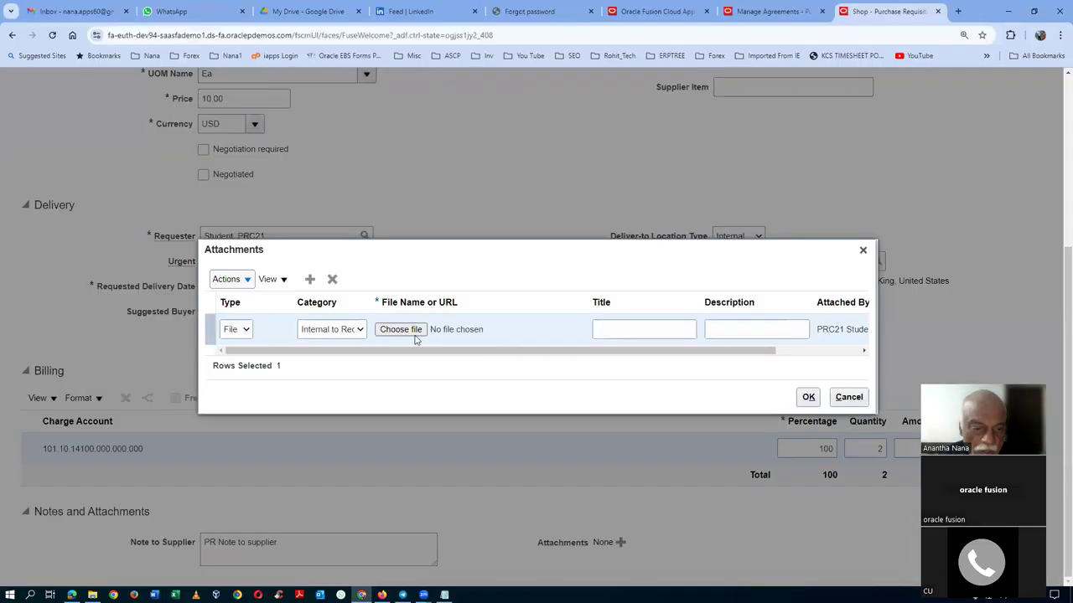
click(345, 335)
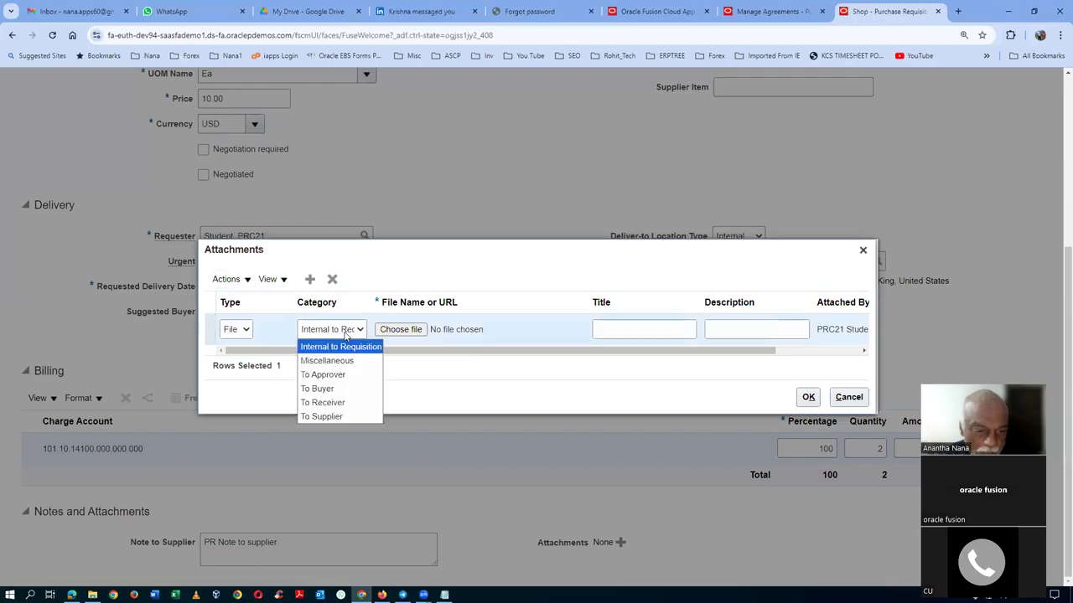
click(331, 416)
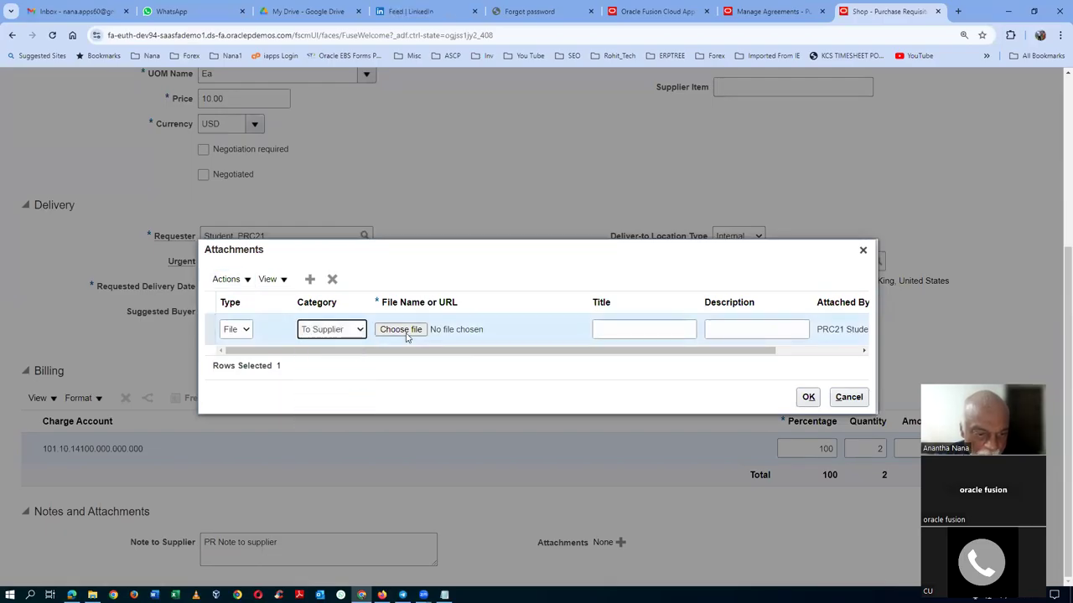
click(400, 329)
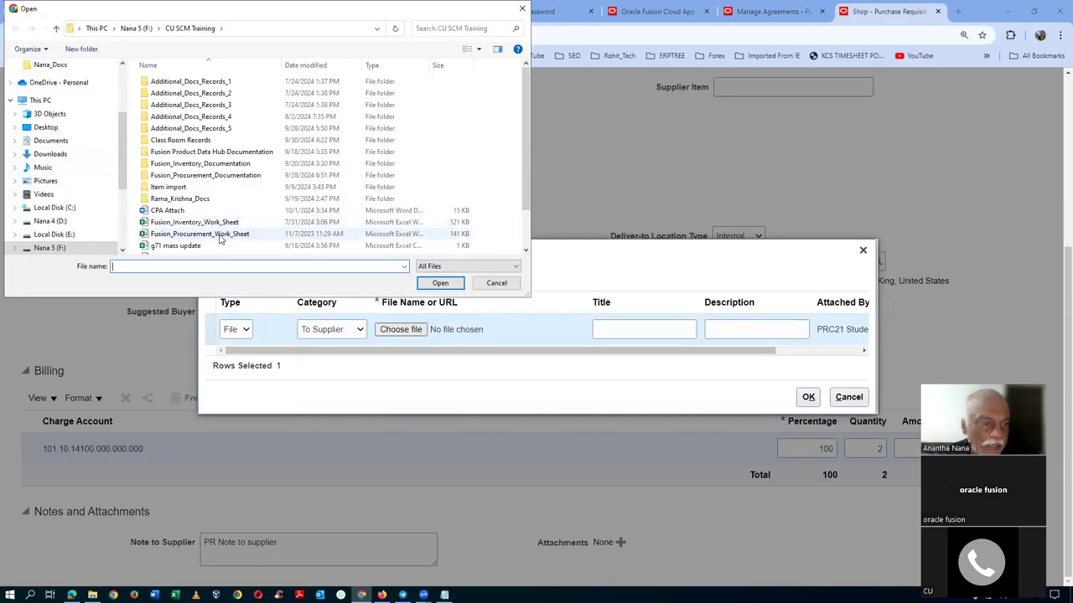
scroll(219, 226, down, 1)
click(180, 238)
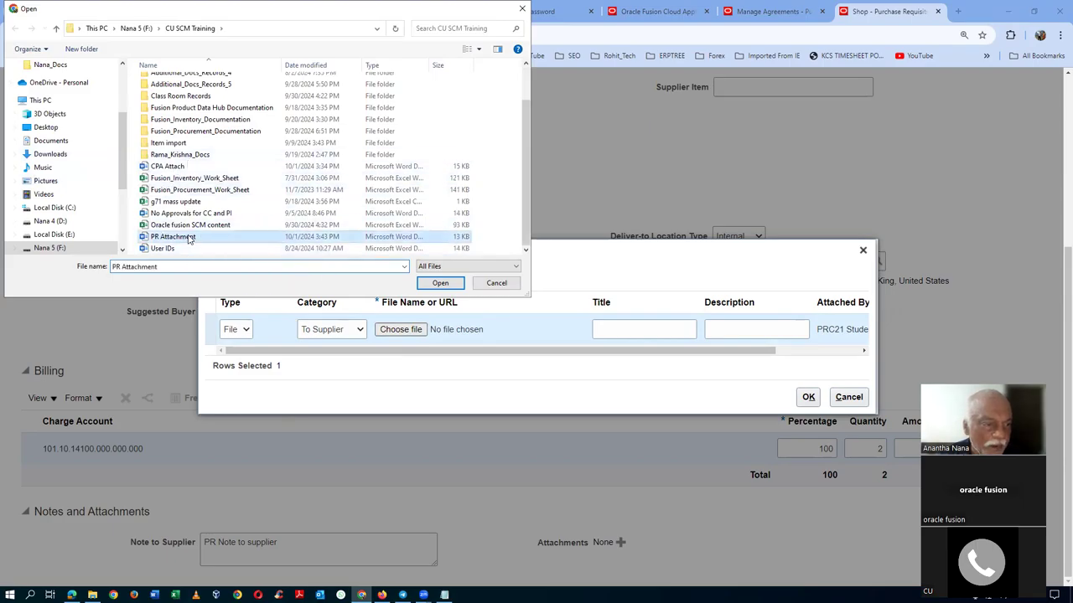
click(435, 284)
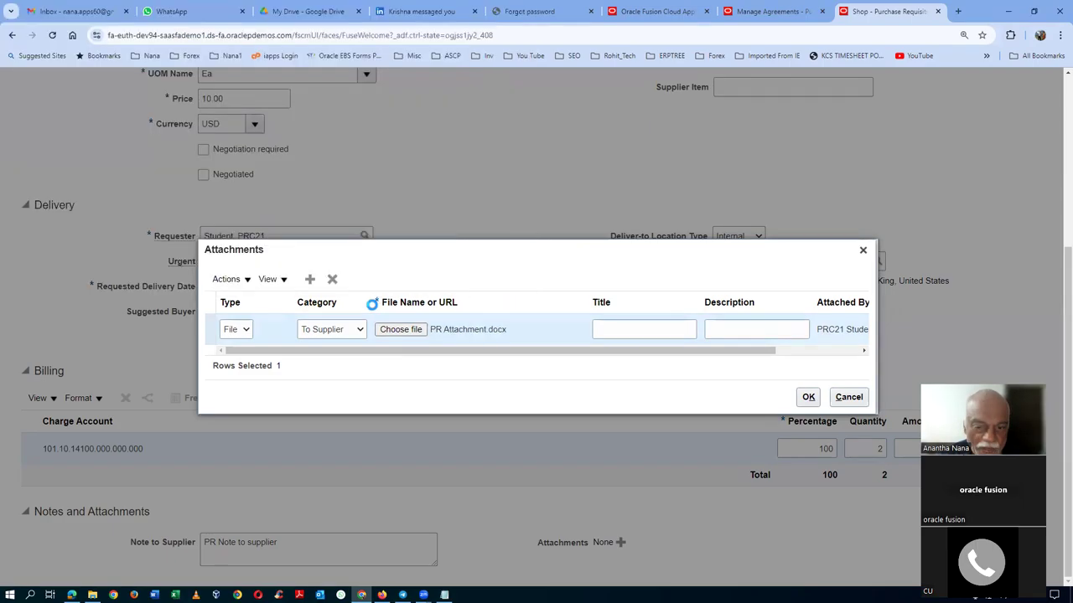
click(744, 332)
text(PR Attachment)
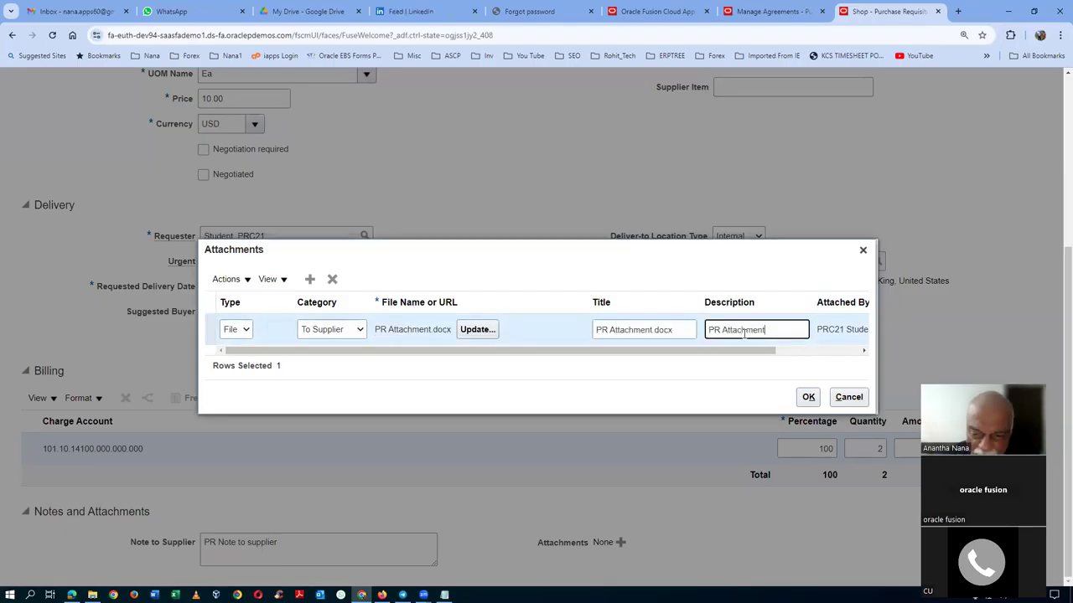
click(808, 397)
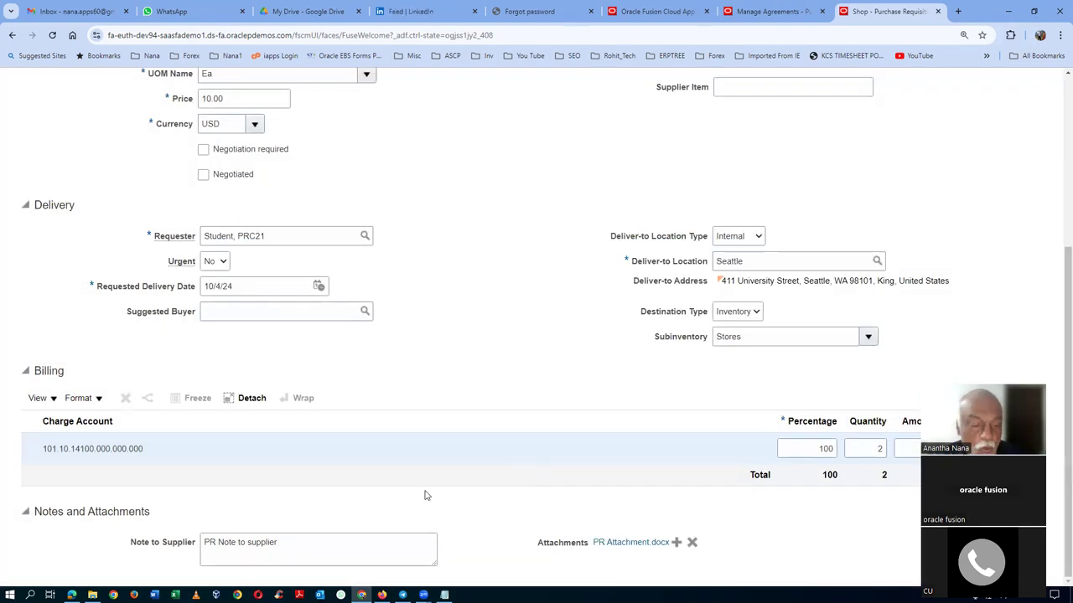
- Add the p0101_first_item requisition line to the cart
click(288, 551)
key(ctrl+a)
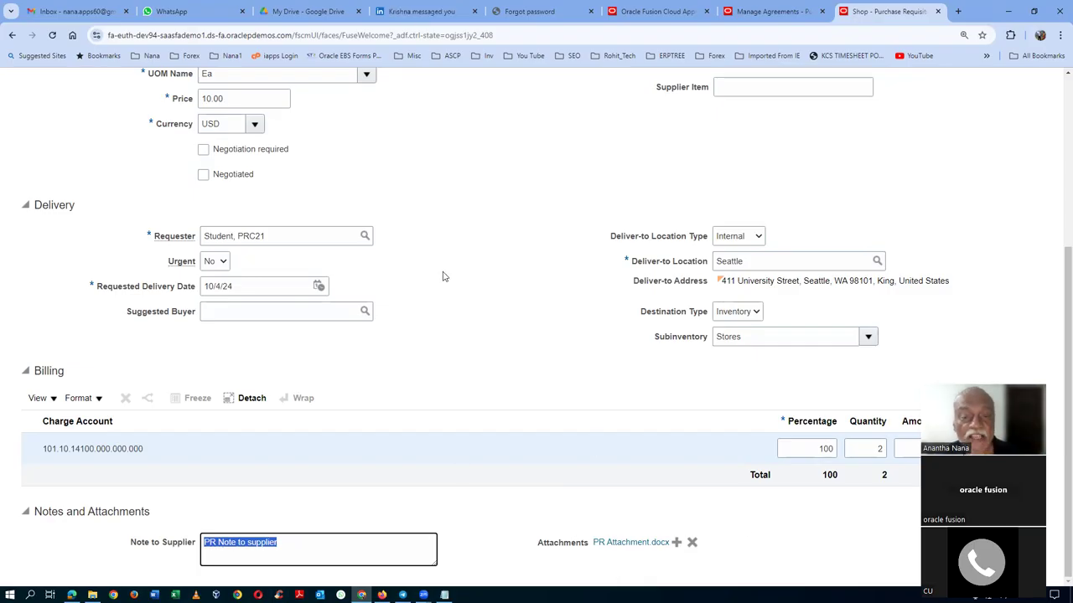
scroll(637, 242, up, 3)
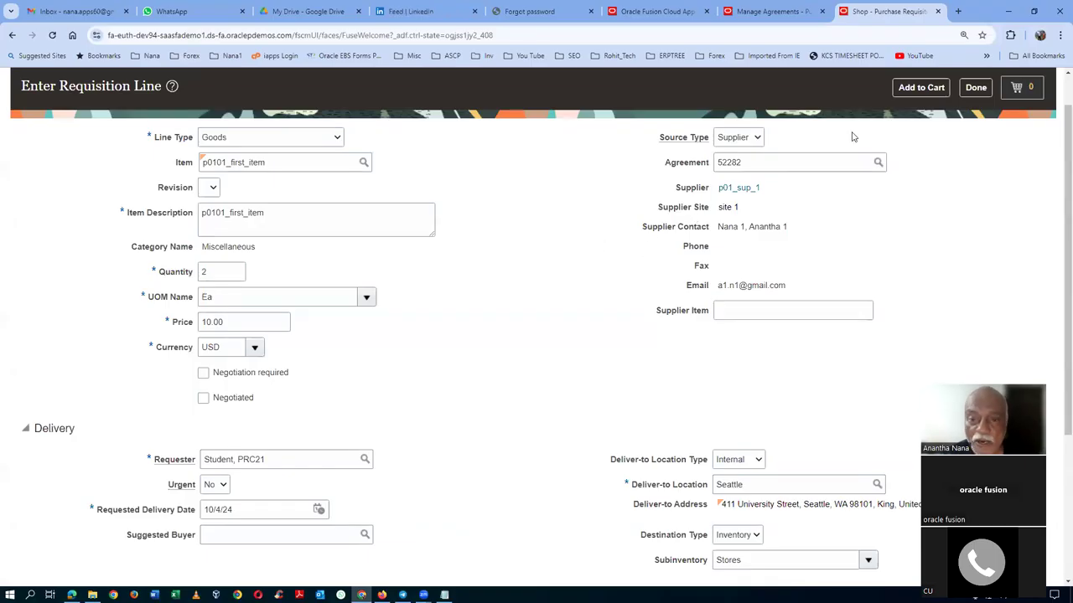
click(911, 91)
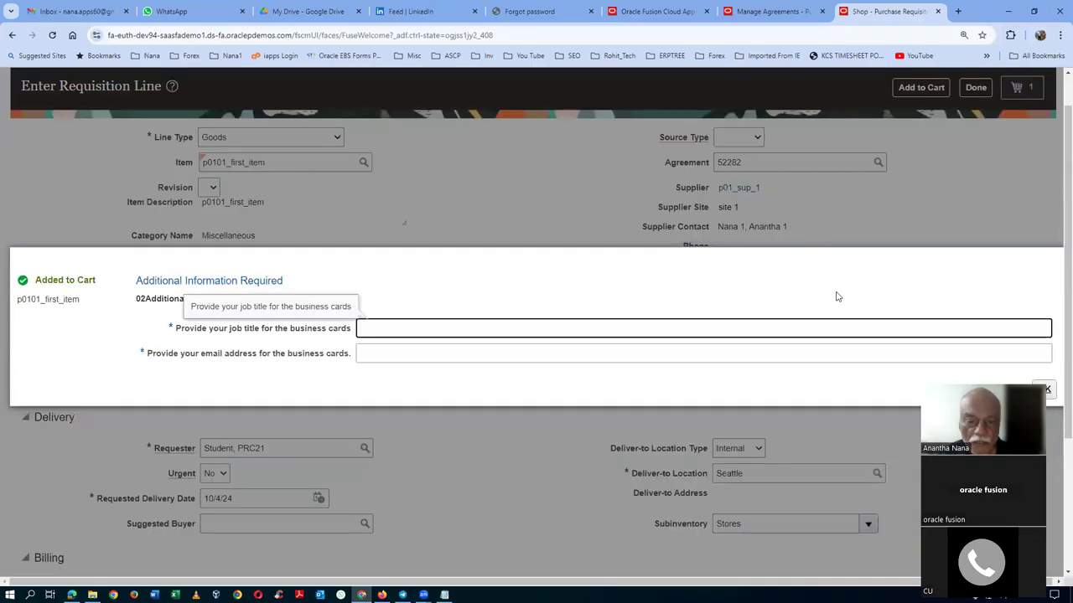
- Enter business-card job title 'test 1' and email 'test 2', then review the cart
text(test 1)
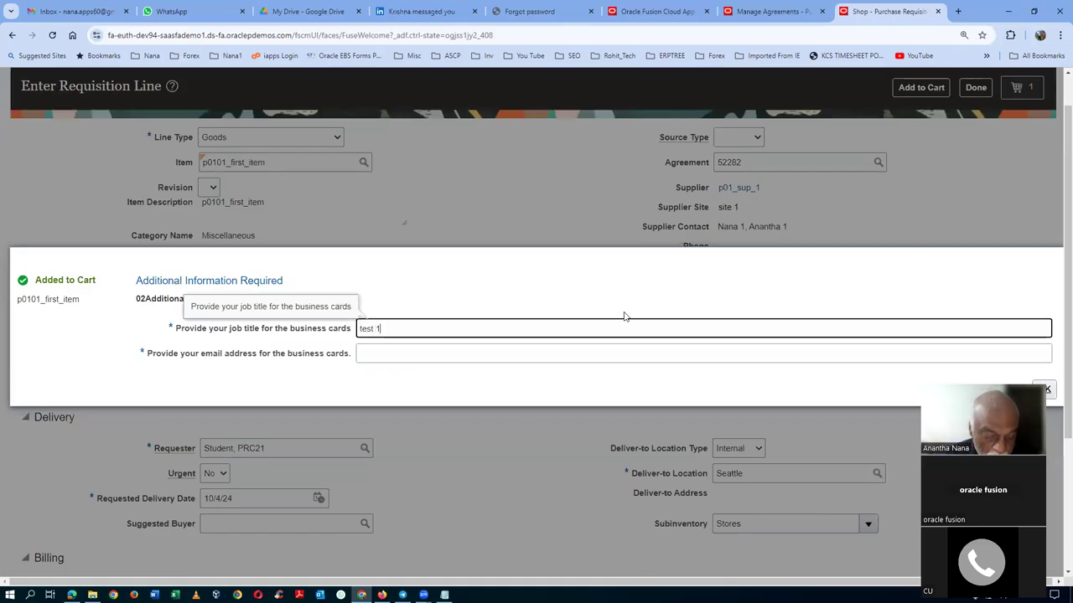
key(Tab)
text(test 2)
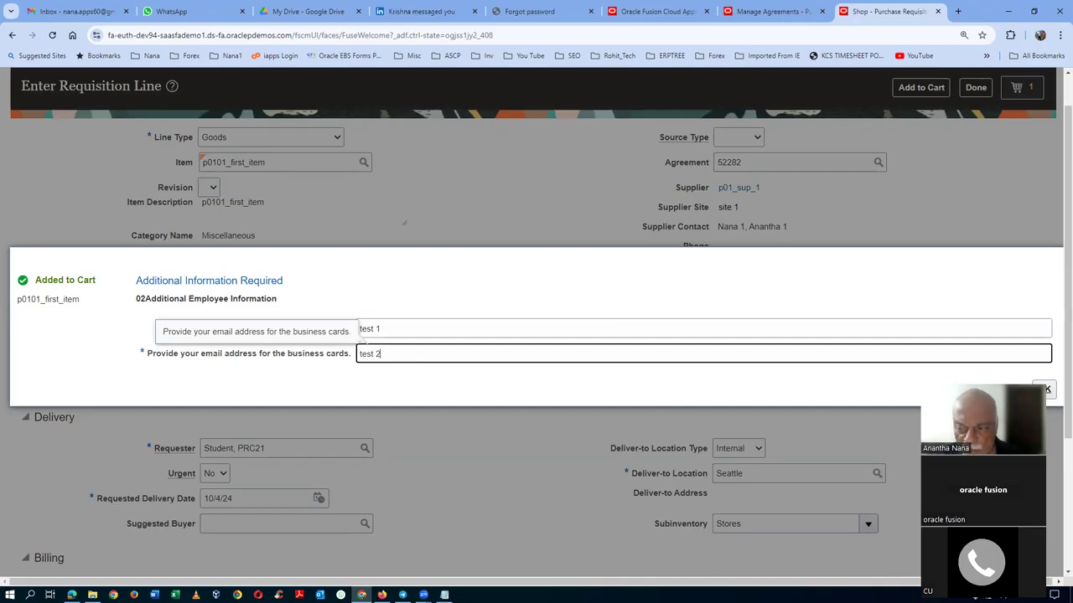
click(1047, 390)
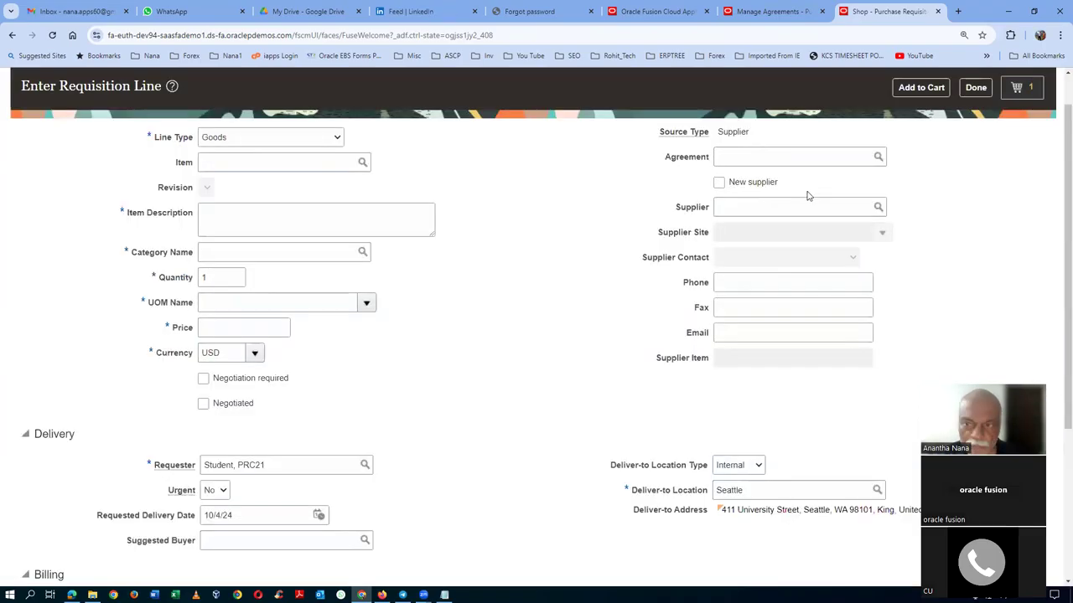
click(1015, 88)
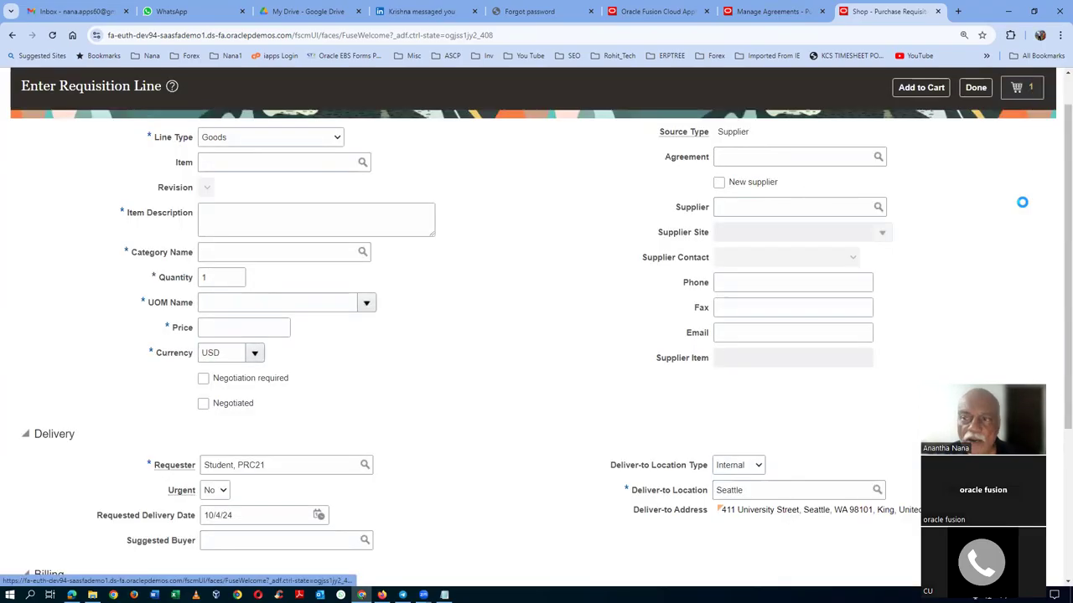
click(882, 179)
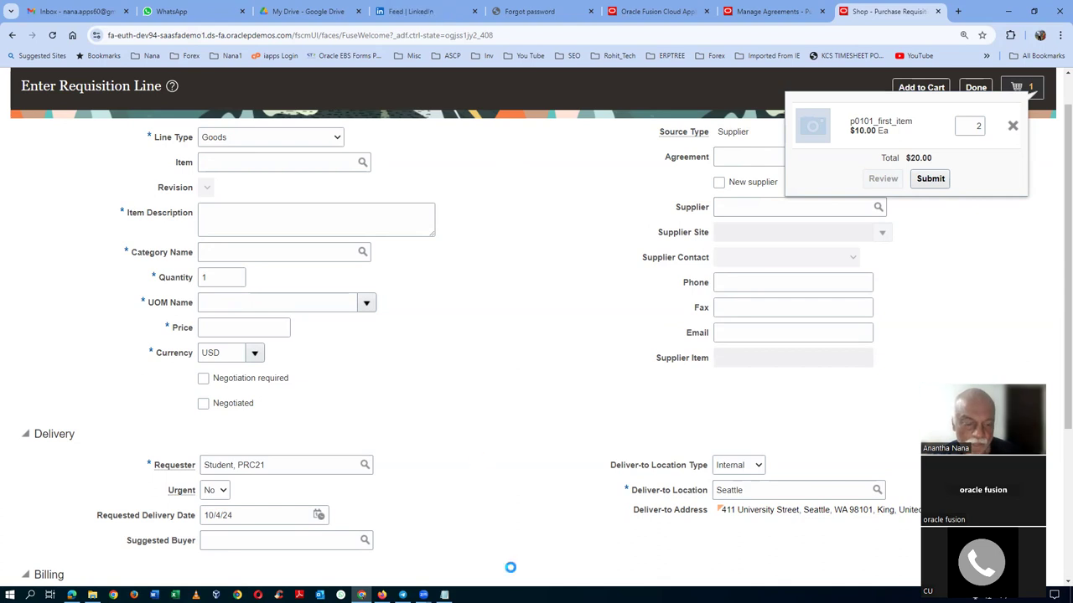
- Label 52282 as CPA in Notepad and record requisition number 204146 beneath it
click(444, 595)
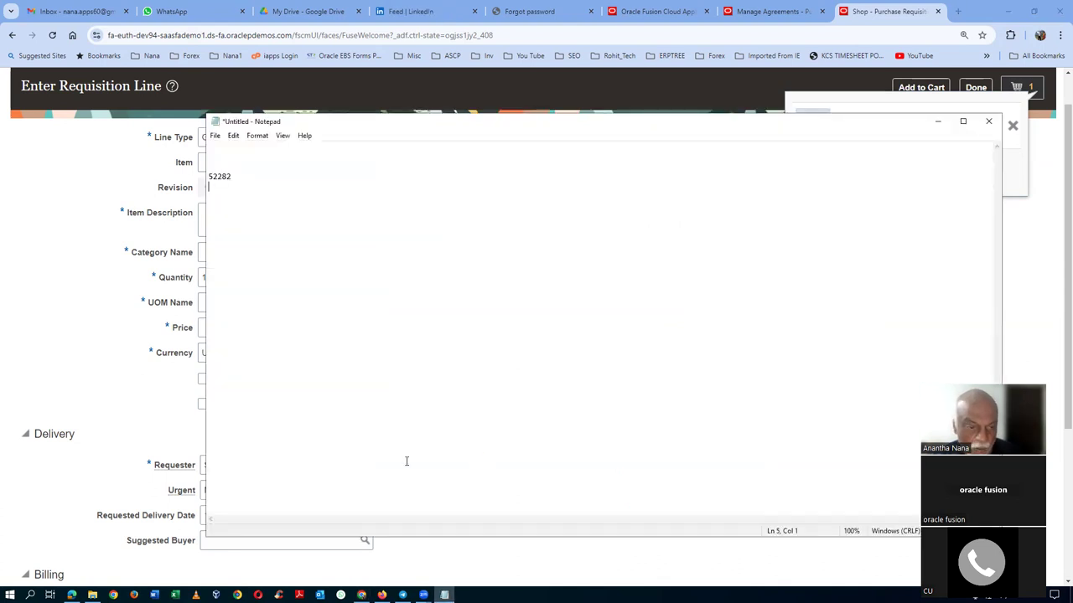
click(284, 183)
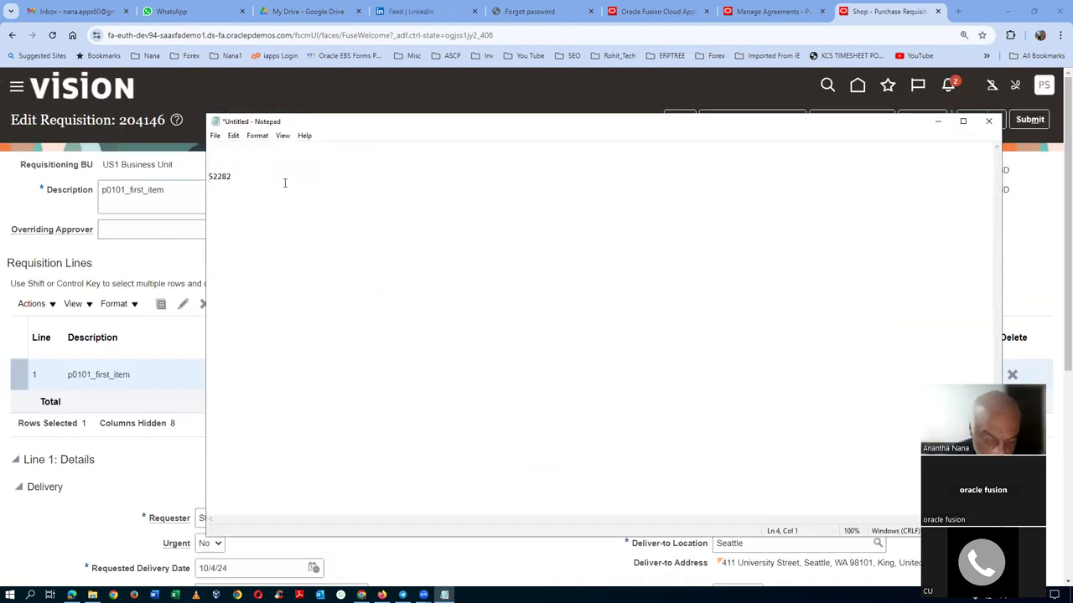
text(CPA)
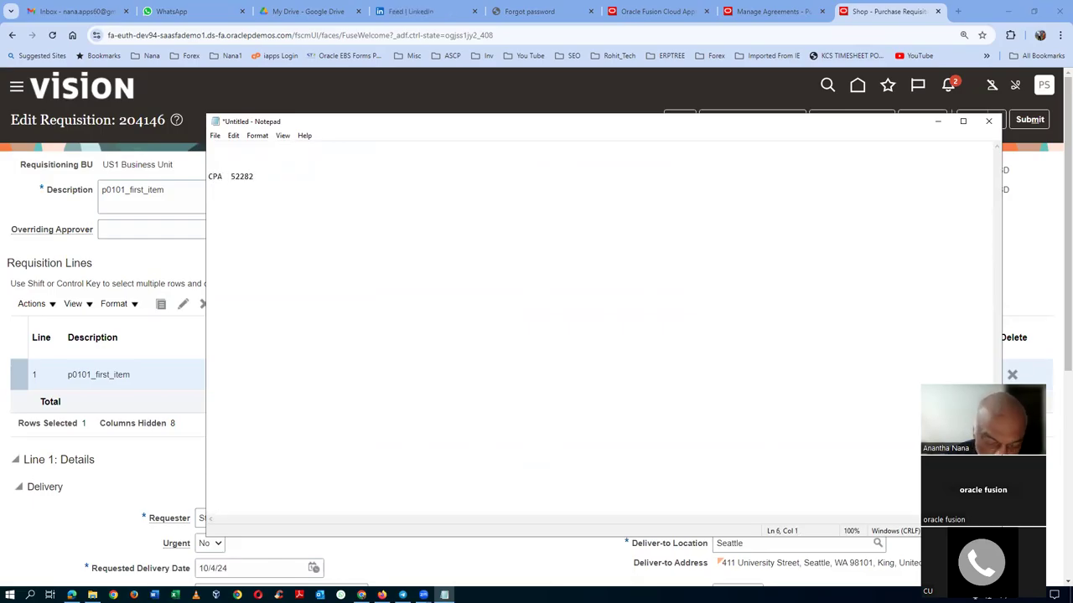
key(alt+Tab)
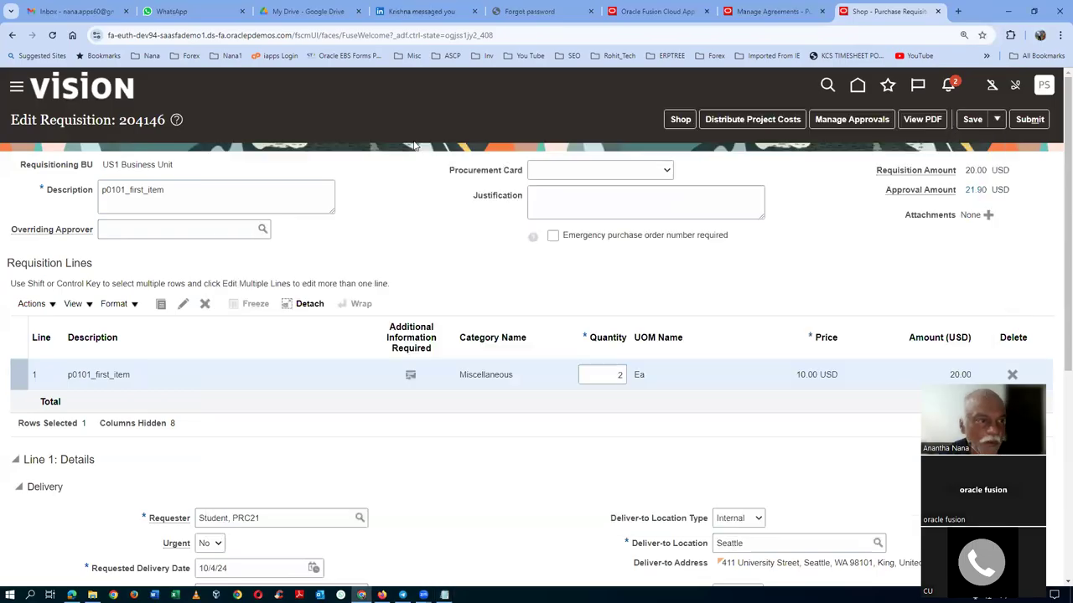
key(alt+Tab)
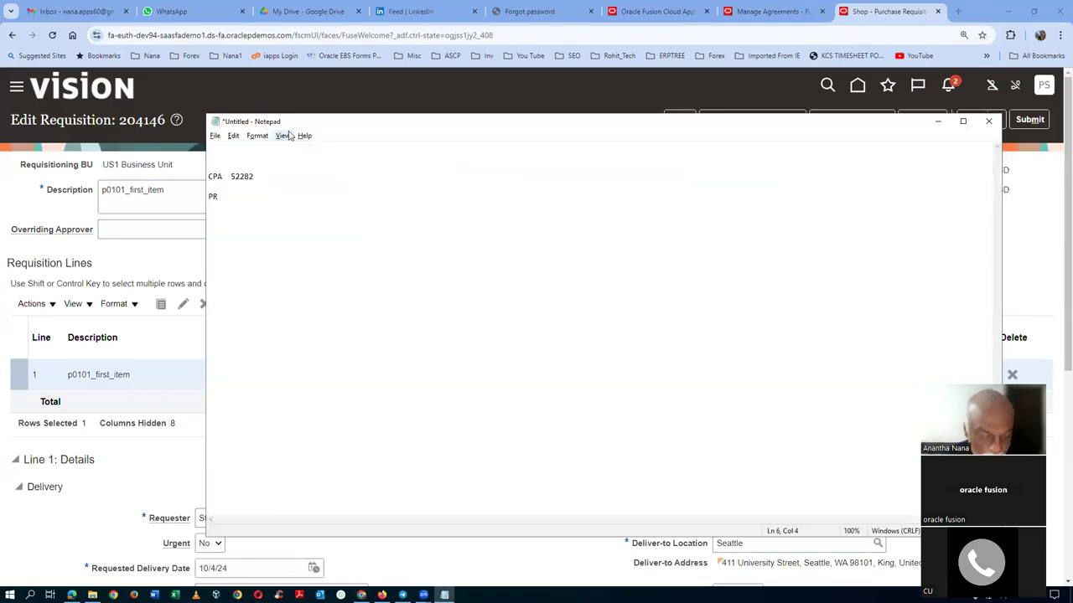
text(204146)
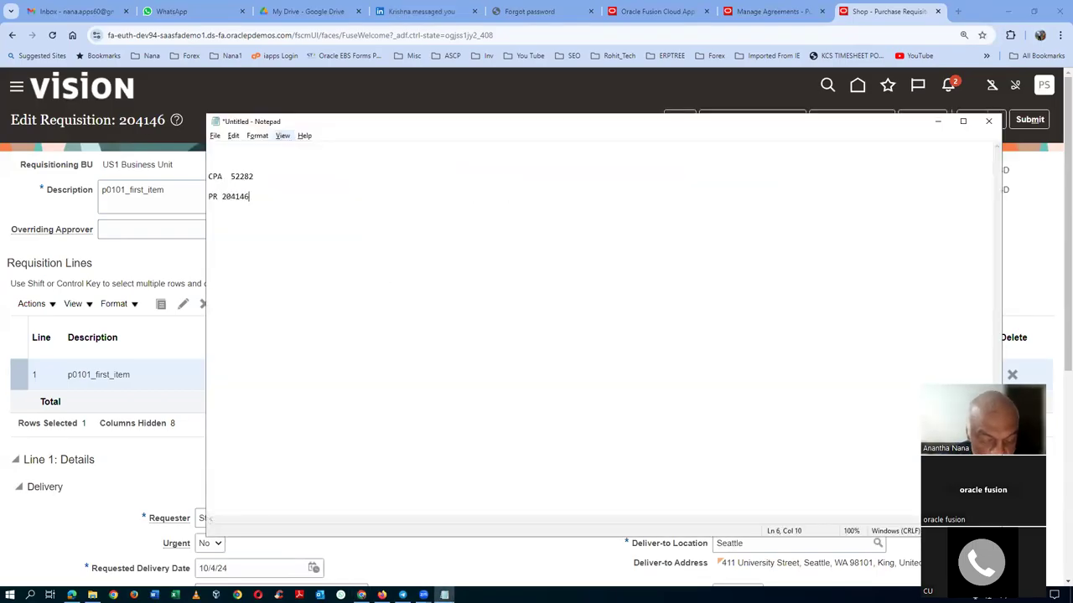
key(alt+Tab)
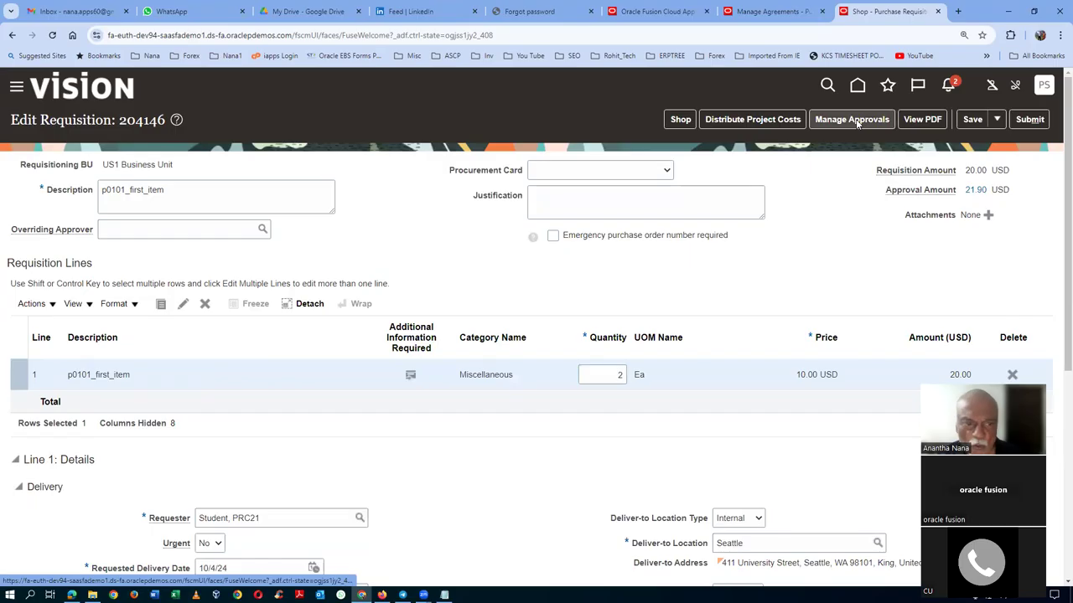
- Save the changes to requisition 204146 and look over the page
click(970, 121)
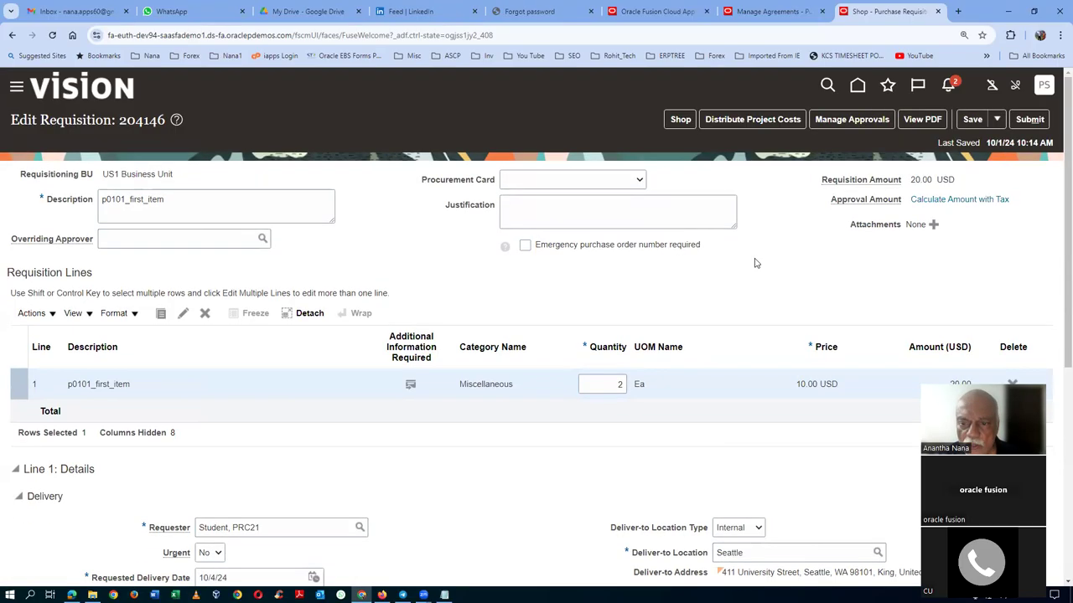
scroll(630, 303, down, 3)
scroll(630, 304, down, 2)
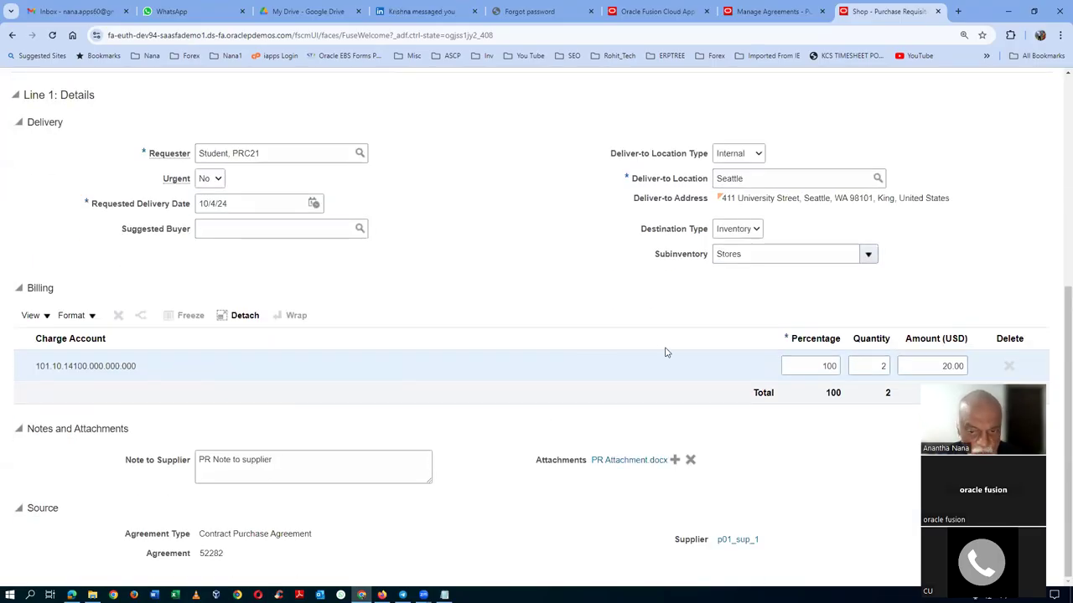
scroll(661, 343, up, 5)
- Open Manage Approvals for requisition 204146 and scan the empty approval list
click(852, 119)
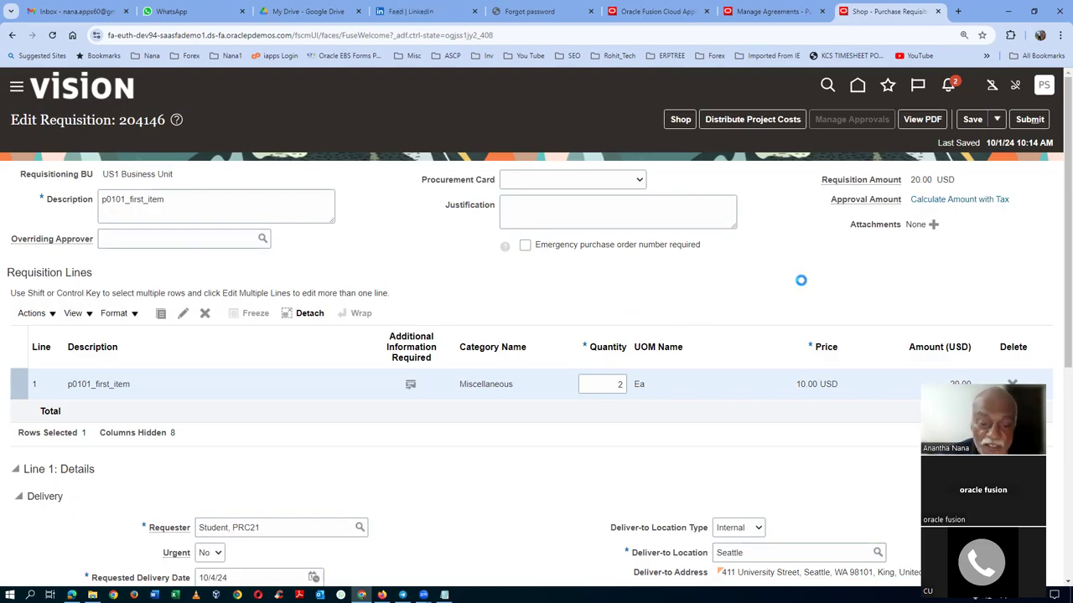
scroll(443, 453, down, 2)
scroll(444, 454, down, 1)
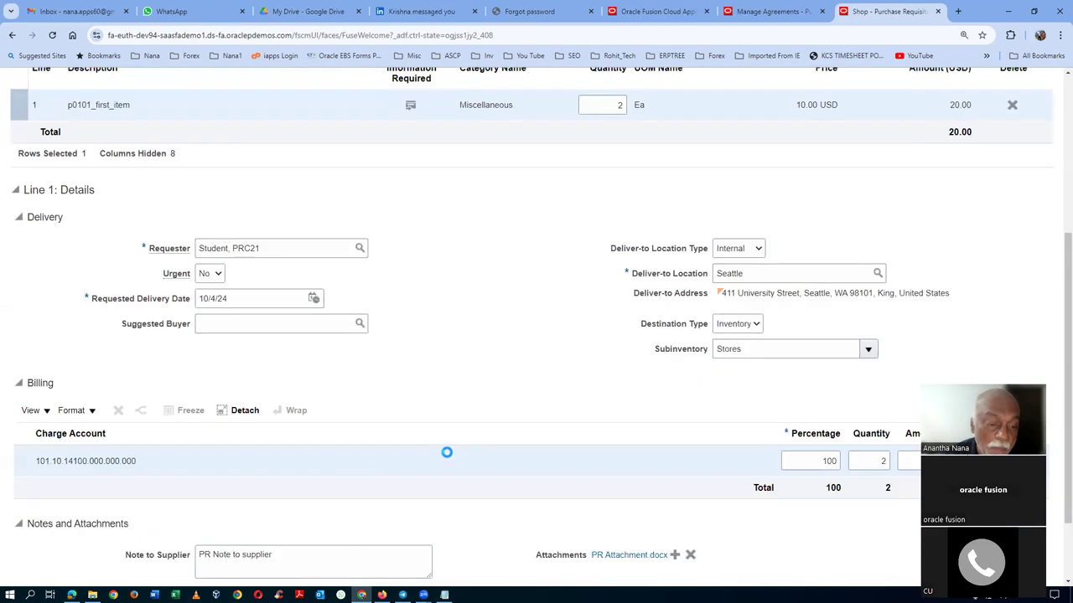
scroll(445, 451, up, 3)
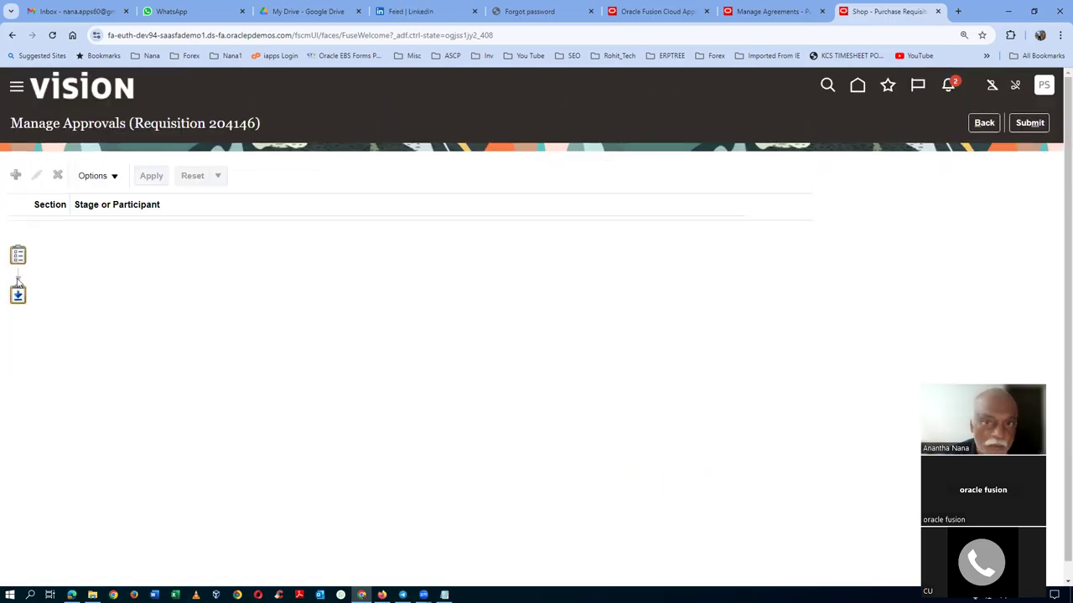
- Duplicate the requisition browser tab and load the Oracle Fusion site root in it
click(1029, 124)
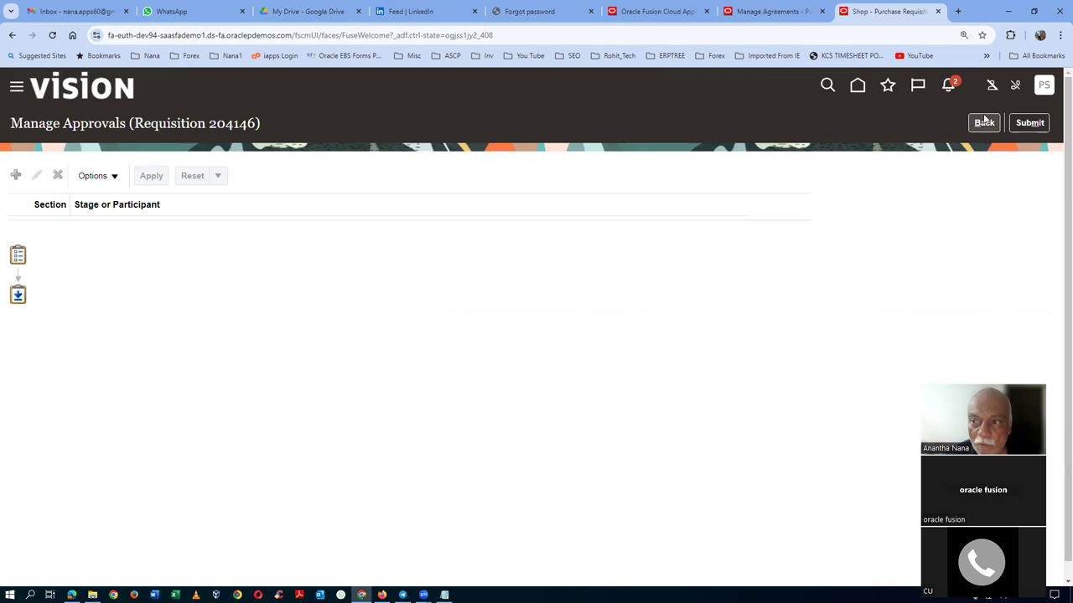
right_click(890, 18)
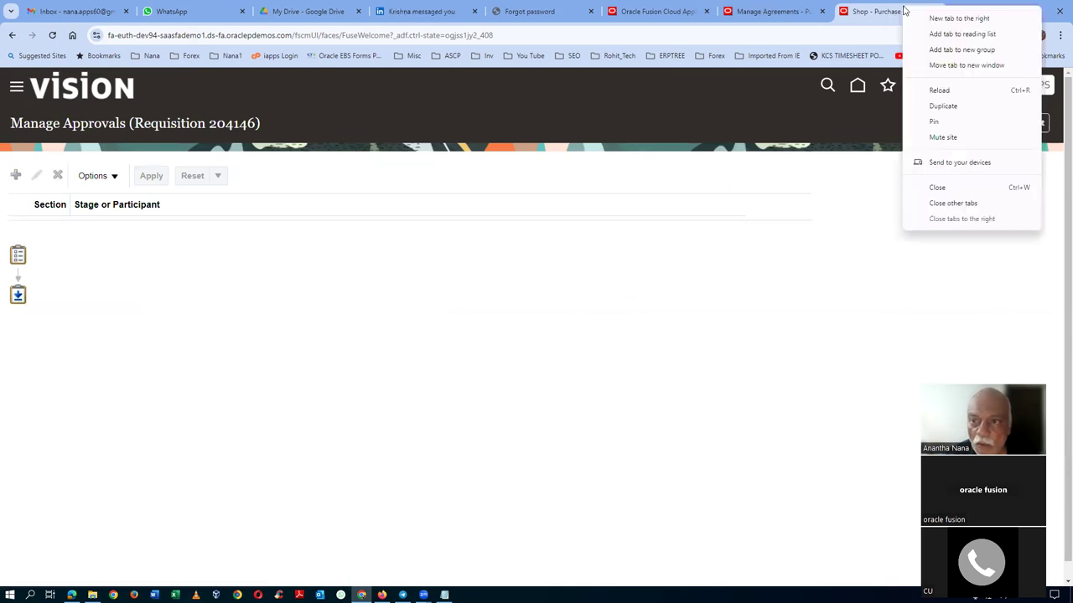
click(942, 107)
click(411, 35)
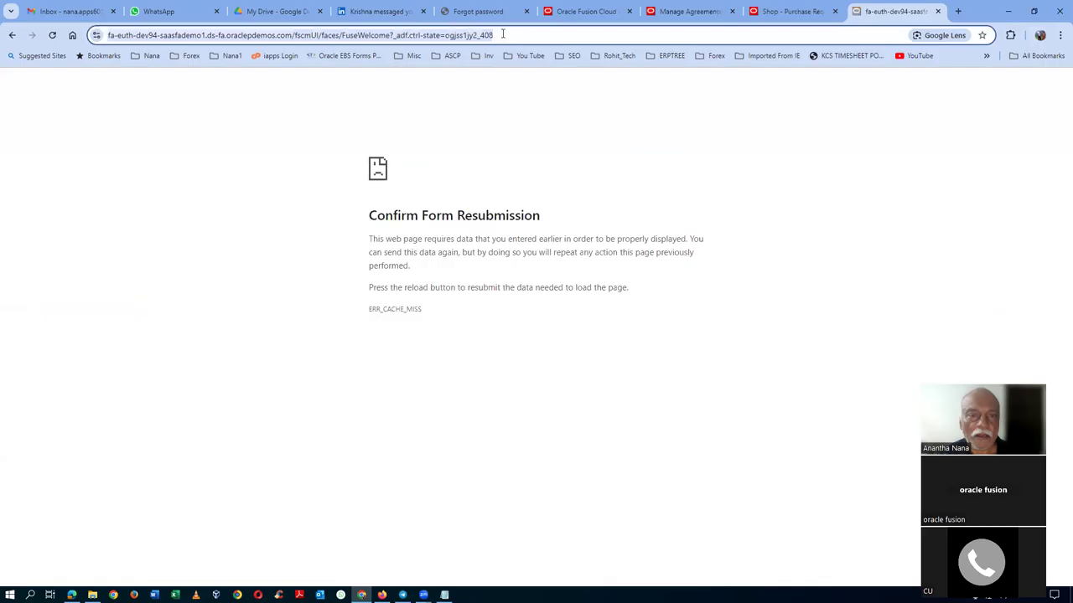
key(End)
key(BackSpace)
key(BackSpace)
key(BackSpace)
key(BackSpace)
key(BackSpace)
key(BackSpace)
key(BackSpace)
key(BackSpace)
key(BackSpace)
key(BackSpace)
key(BackSpace)
key(BackSpace)
key(BackSpace)
key(BackSpace)
key(BackSpace)
key(BackSpace)
key(BackSpace)
key(BackSpace)
key(BackSpace)
key(BackSpace)
key(BackSpace)
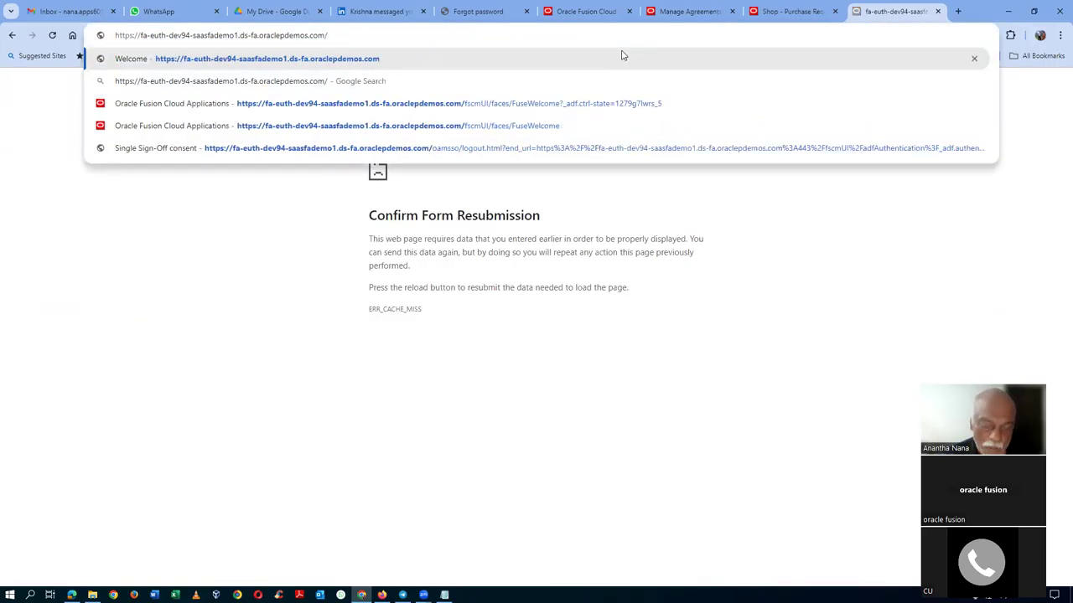
key(Return)
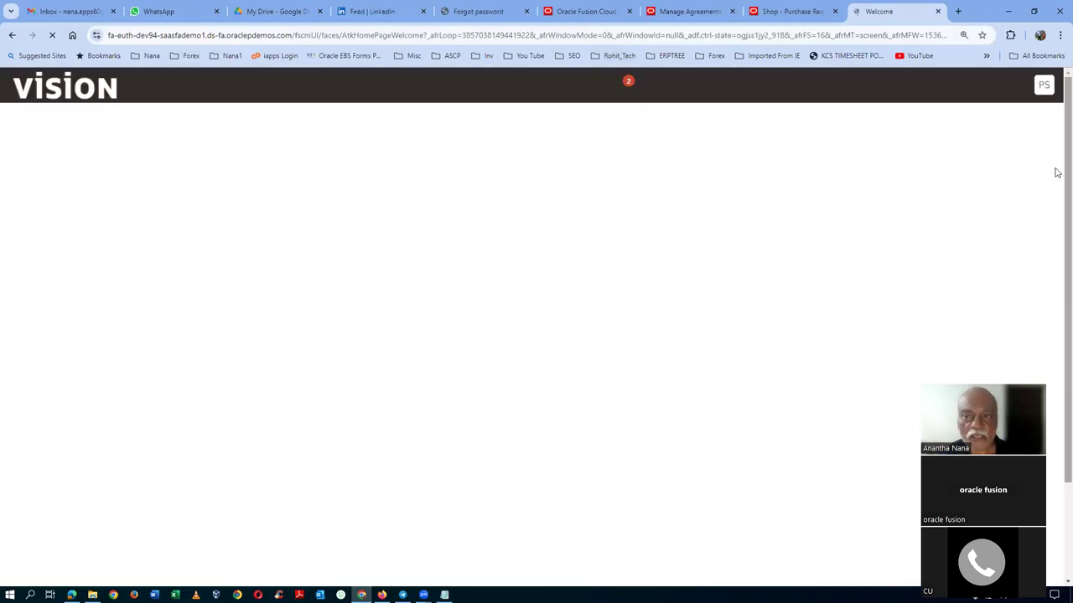
- Find the Manage Requisition Approvals task in Setup and Maintenance by searching man%req%app%
click(1044, 86)
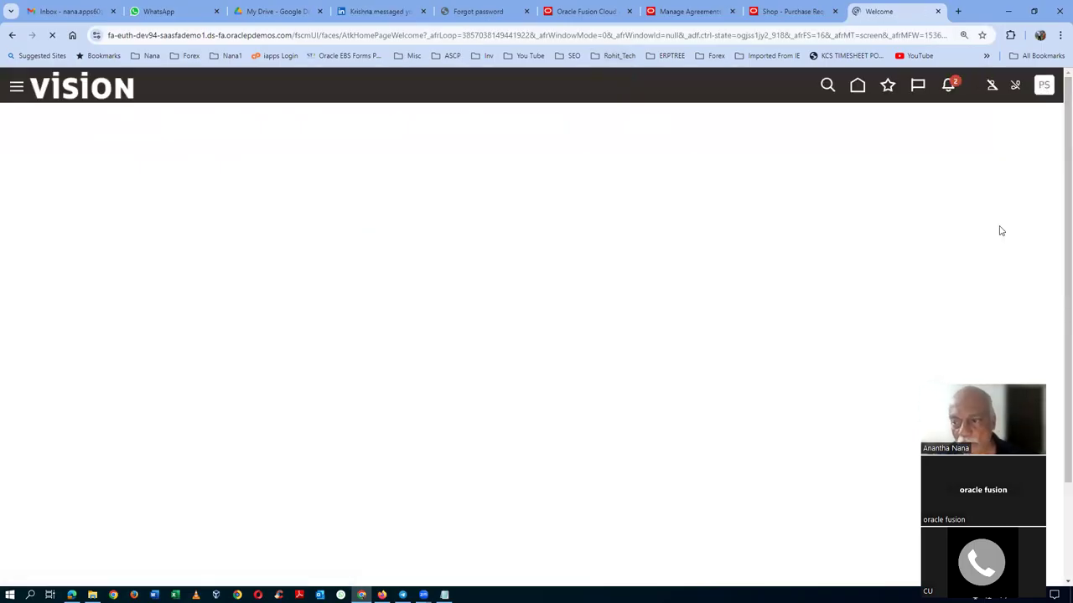
click(828, 296)
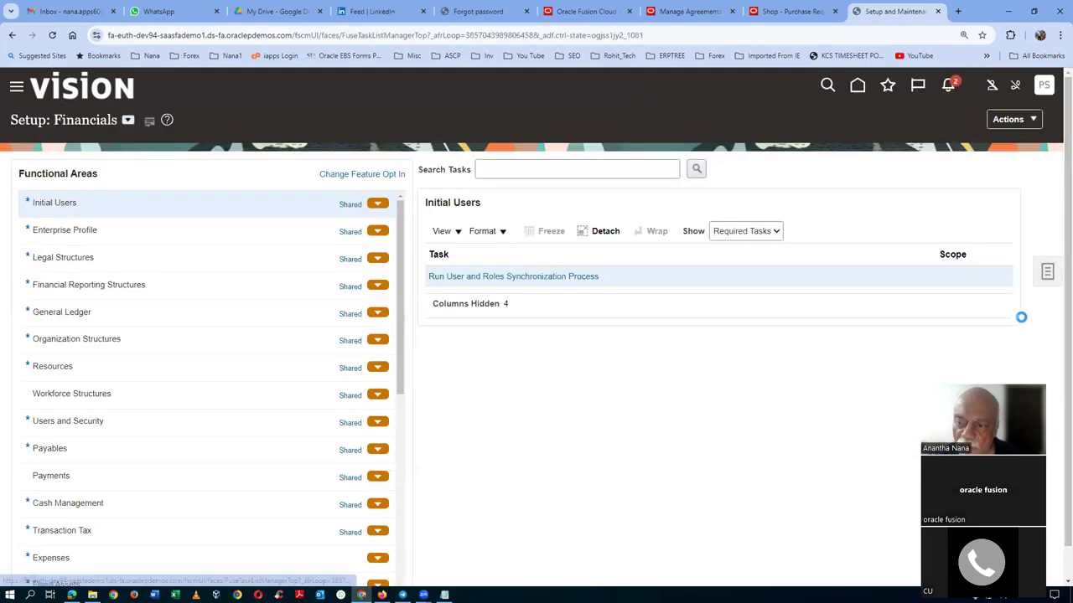
click(1046, 272)
click(923, 278)
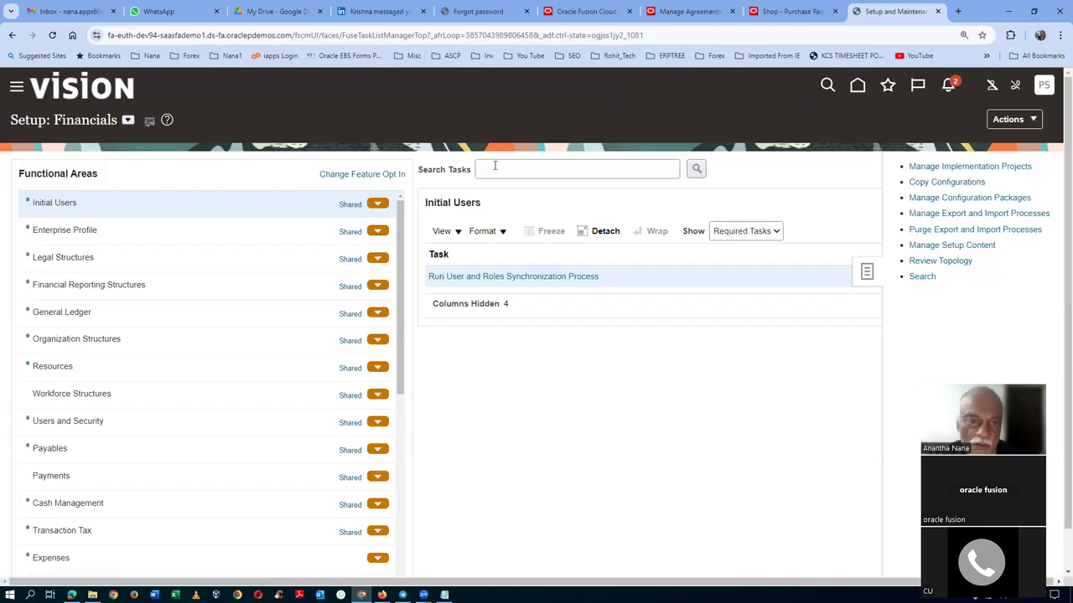
text(man)
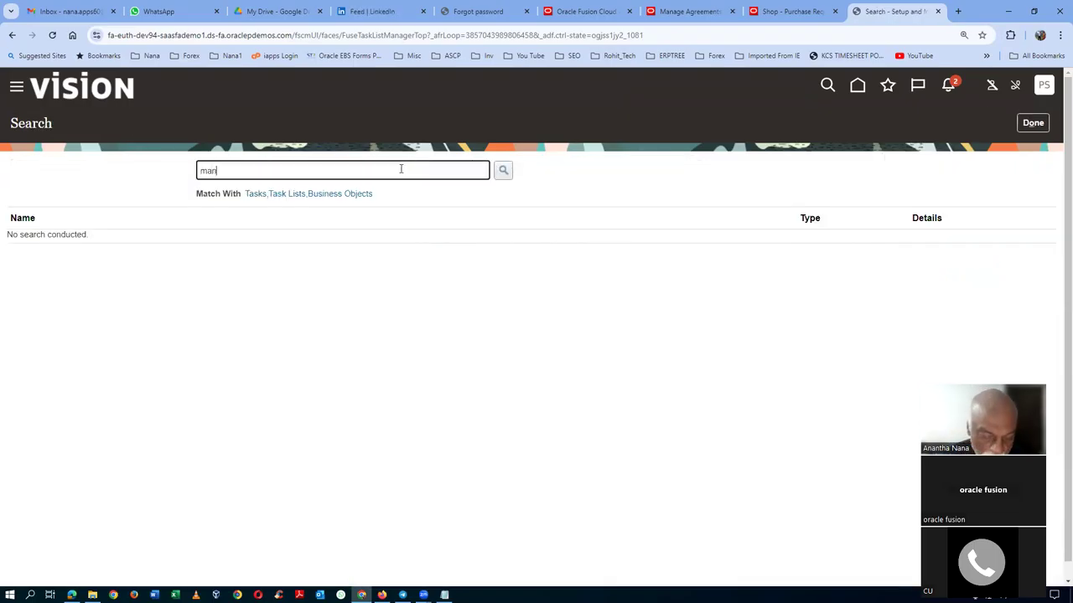
text(%req%app%)
key(Return)
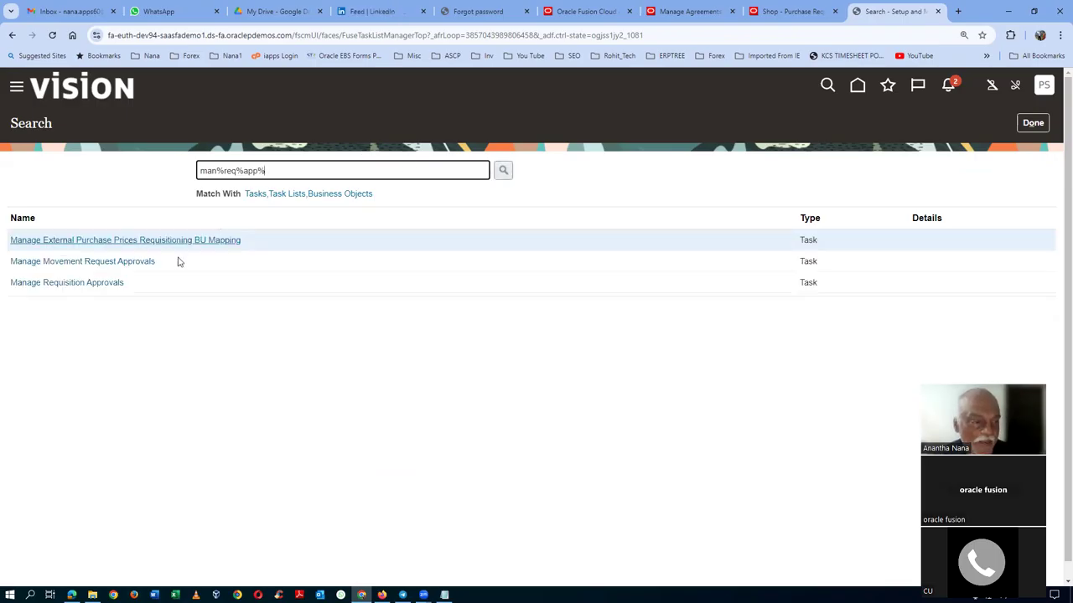
click(102, 285)
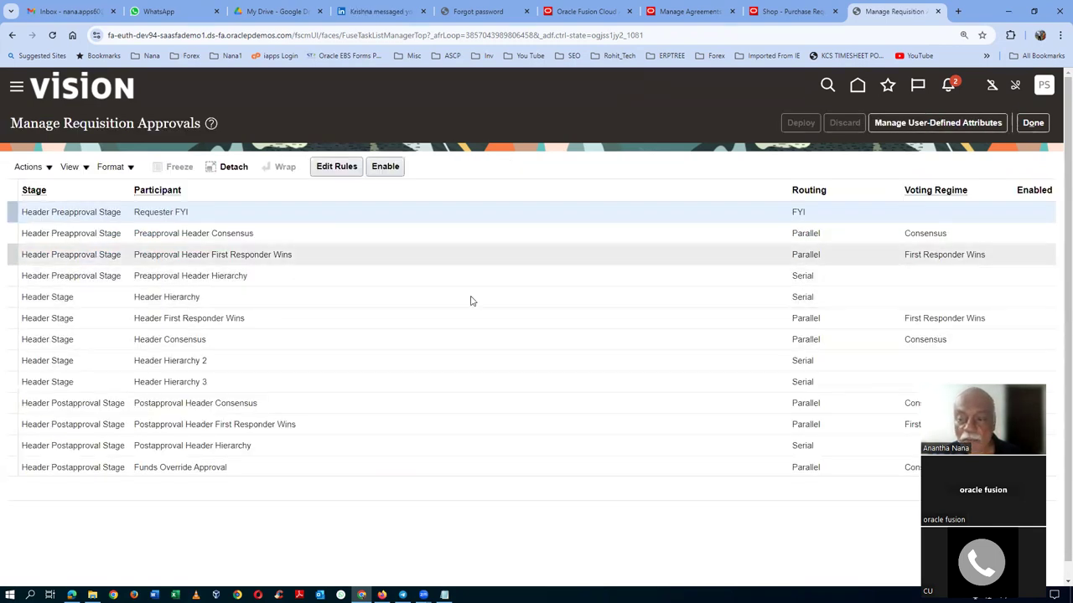
- Disable Funds Override Approval and enable the Header Hierarchy 3 participant
click(371, 467)
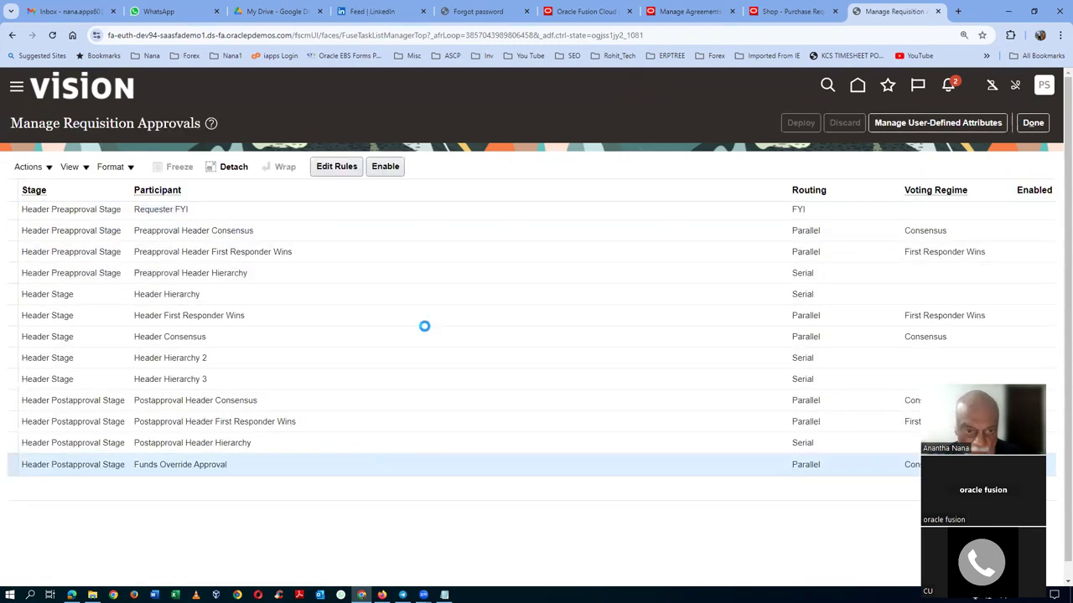
click(403, 172)
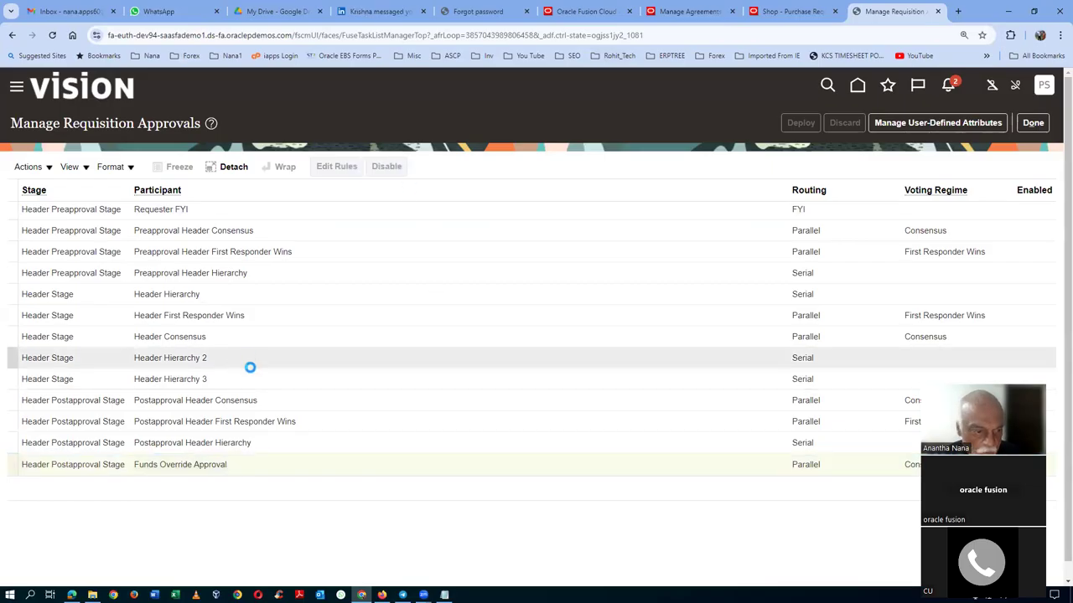
click(255, 380)
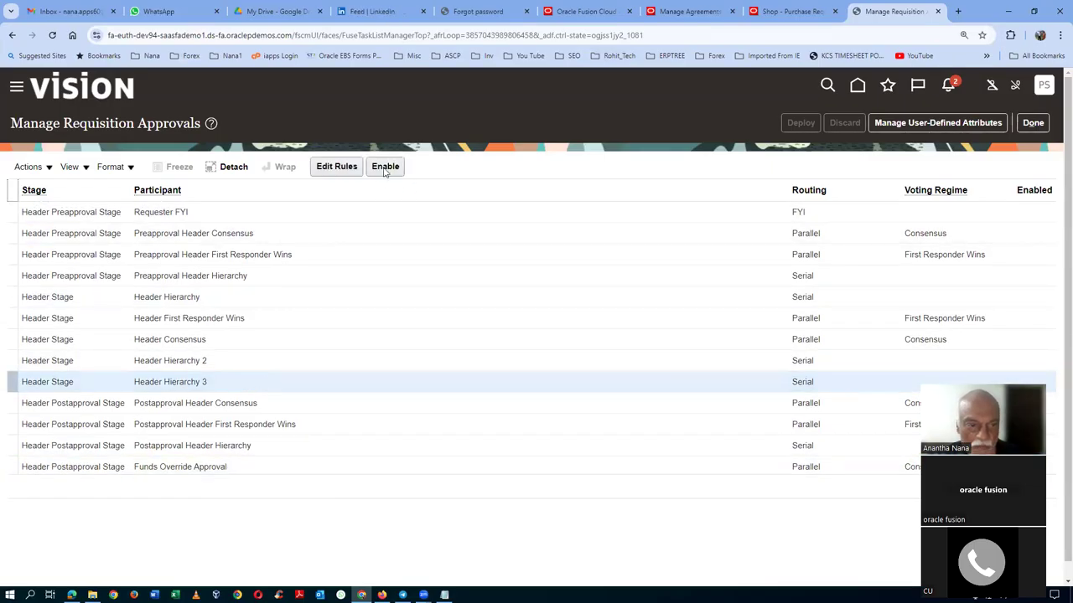
click(385, 167)
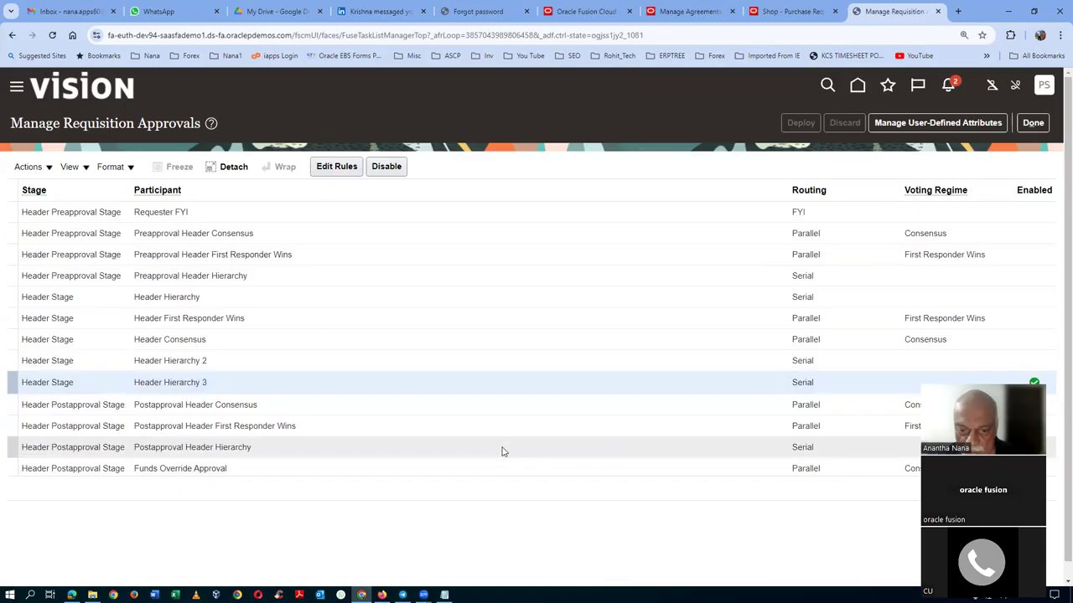
click(336, 166)
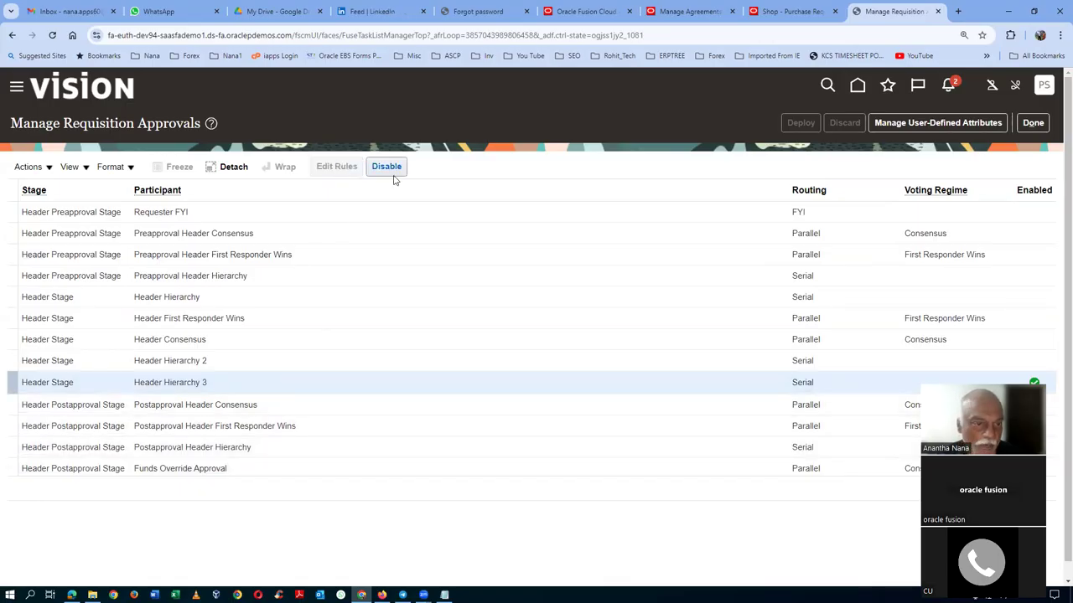
- Add an always-applying rule named Automatic, with Automatic as its description
click(160, 279)
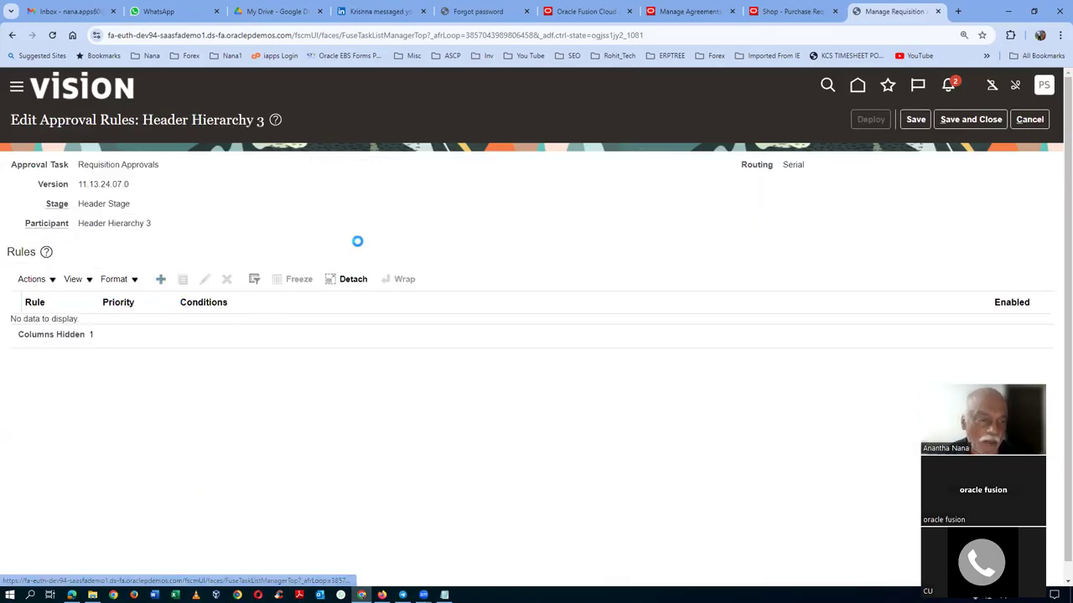
text(A)
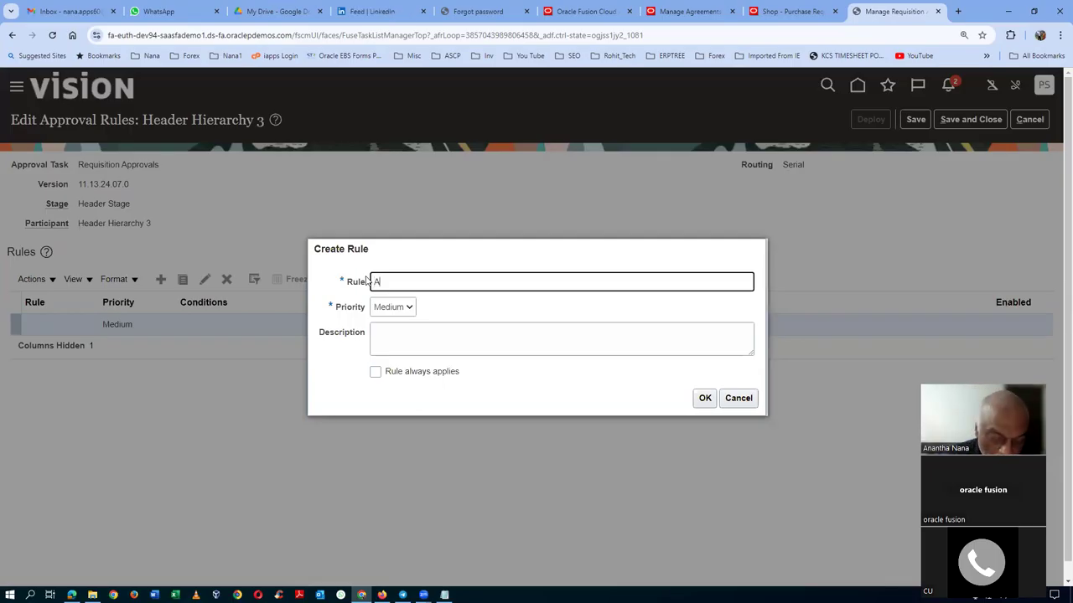
text(utomatic)
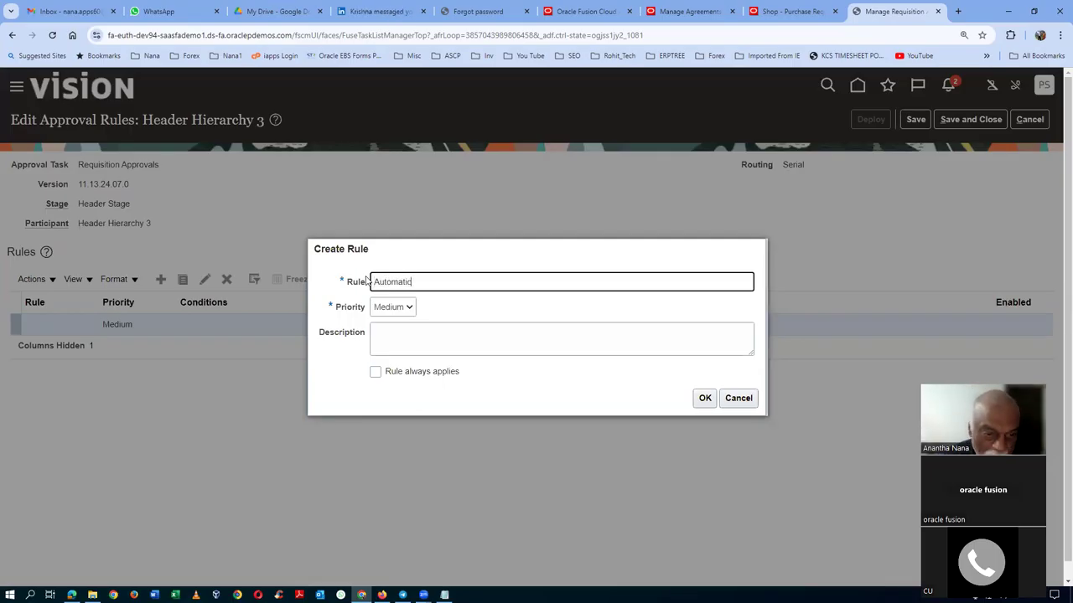
drag(447, 290, 253, 326)
key(ctrl+c)
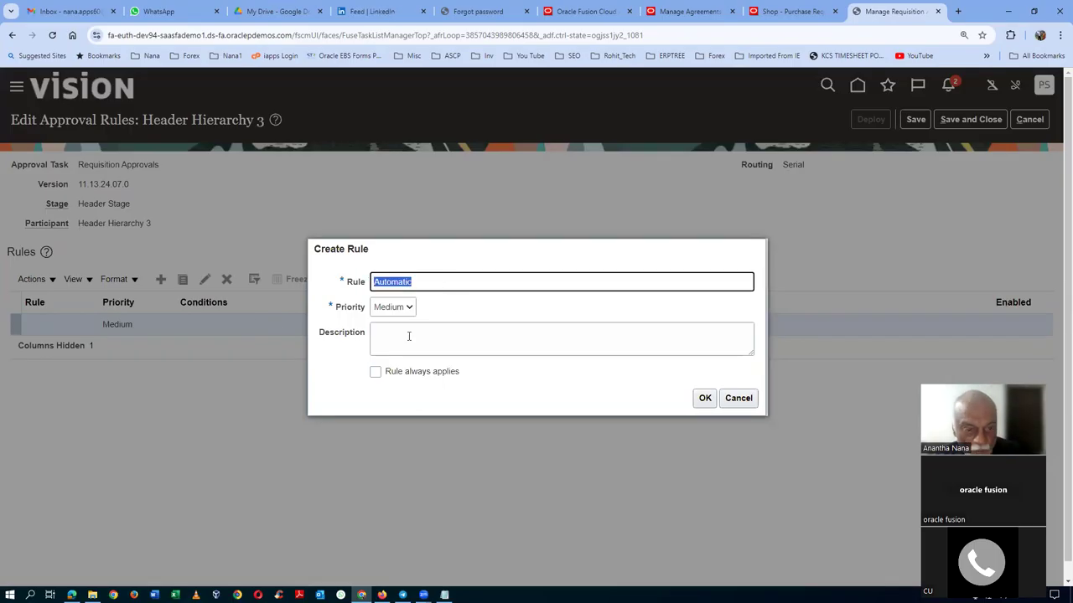
click(403, 342)
key(ctrl+v)
click(399, 374)
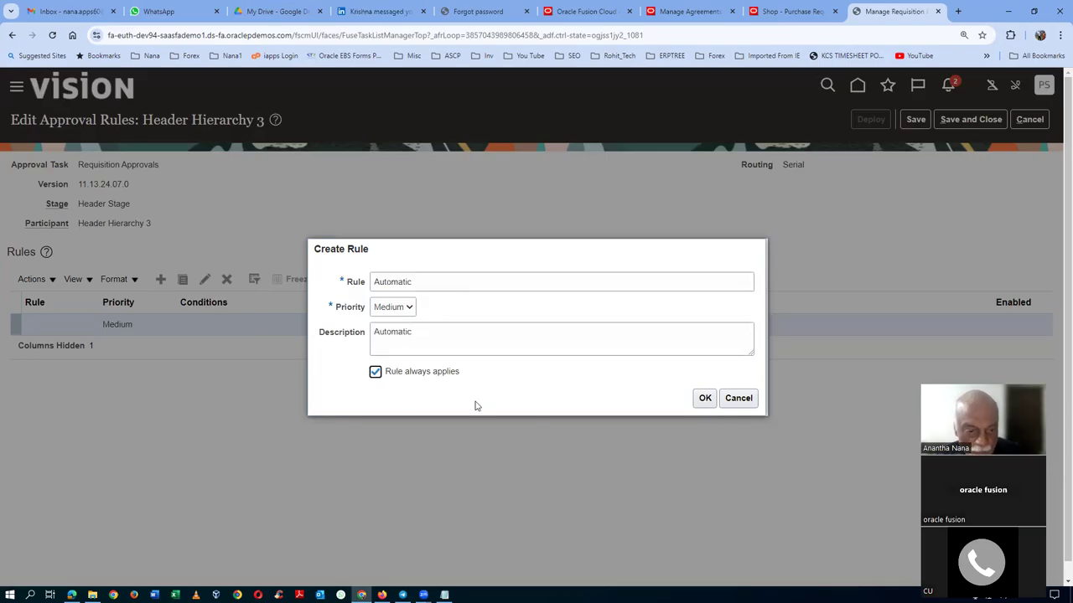
click(705, 398)
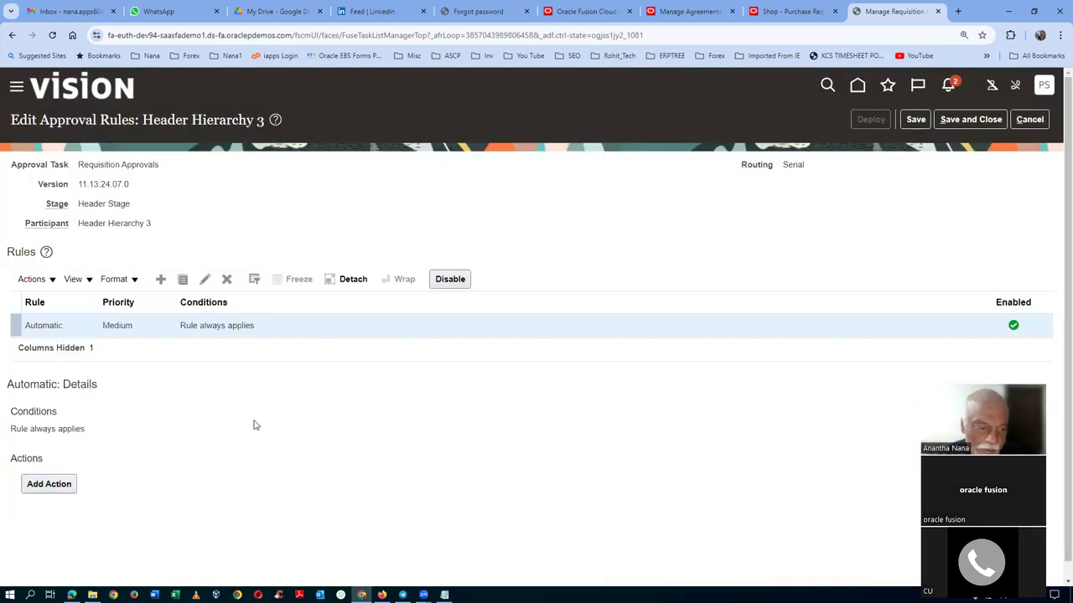
- Give the Automatic rule an Automatic action with outcome Approved
click(63, 465)
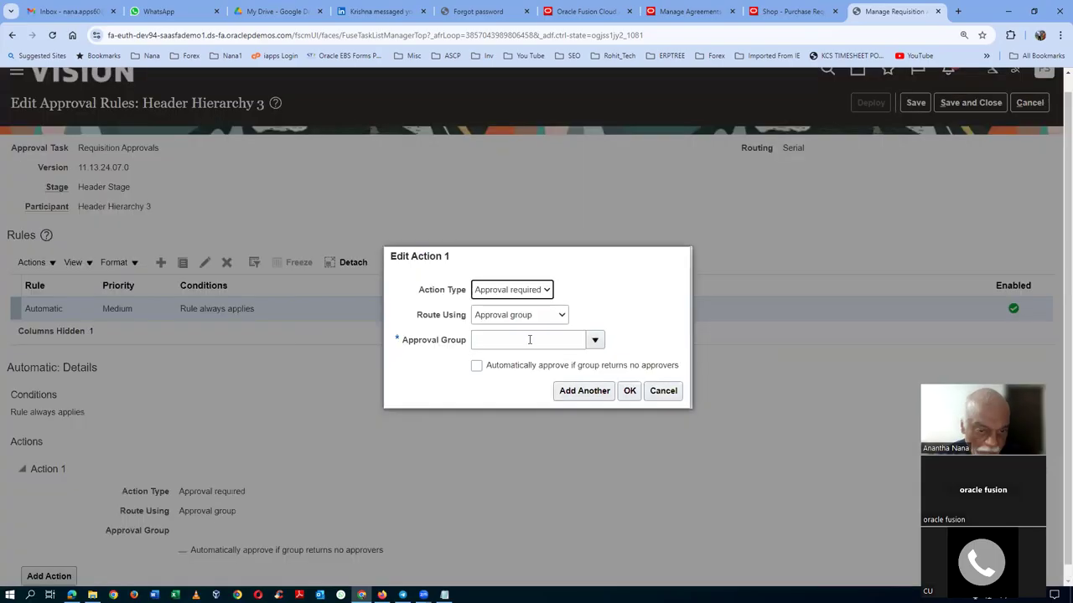
click(534, 291)
click(529, 321)
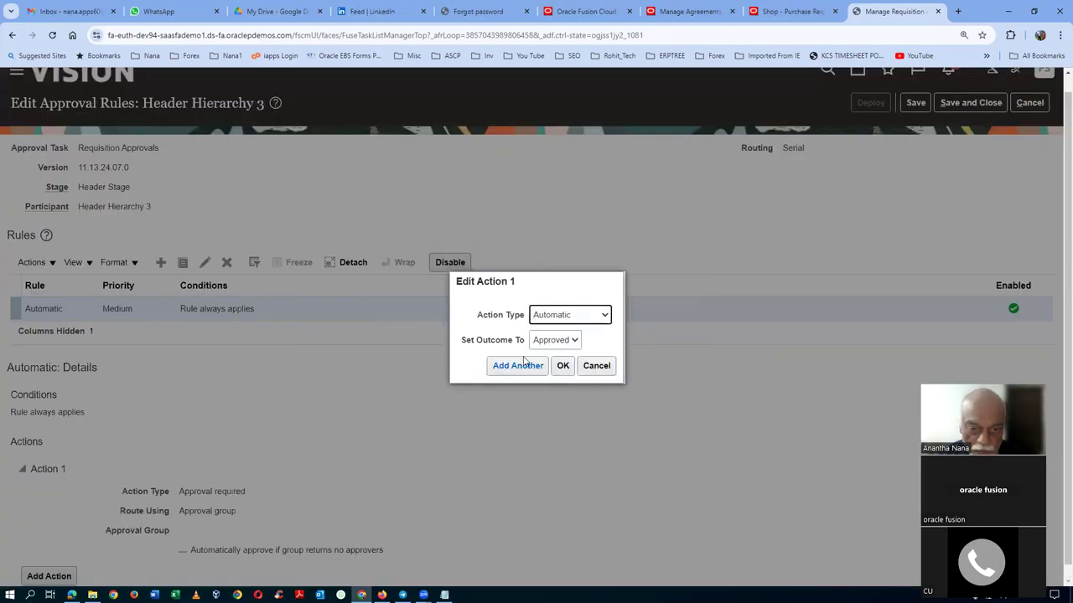
click(562, 343)
click(571, 350)
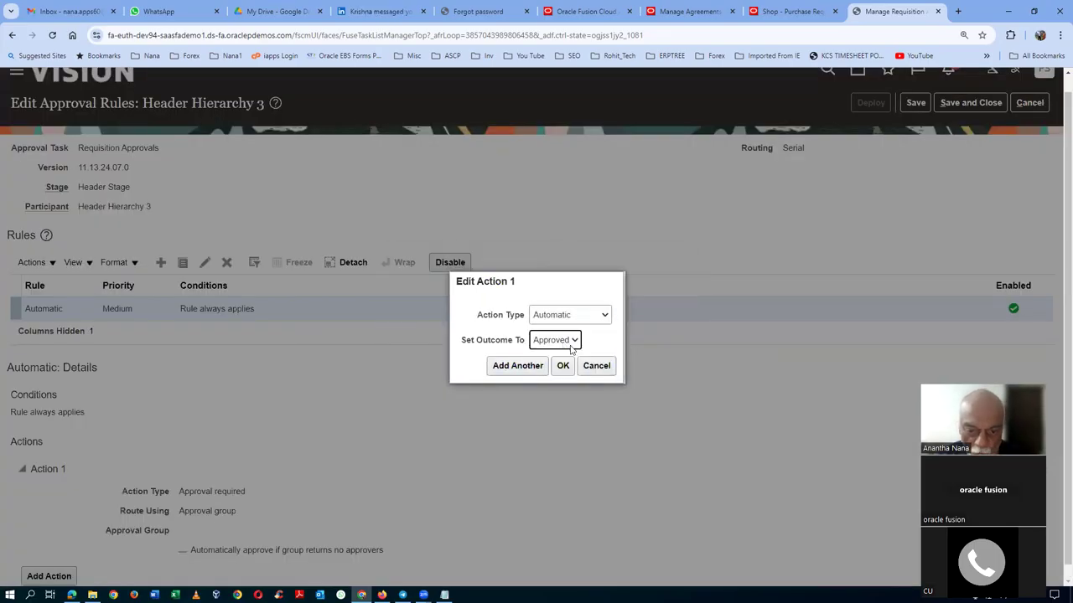
click(562, 365)
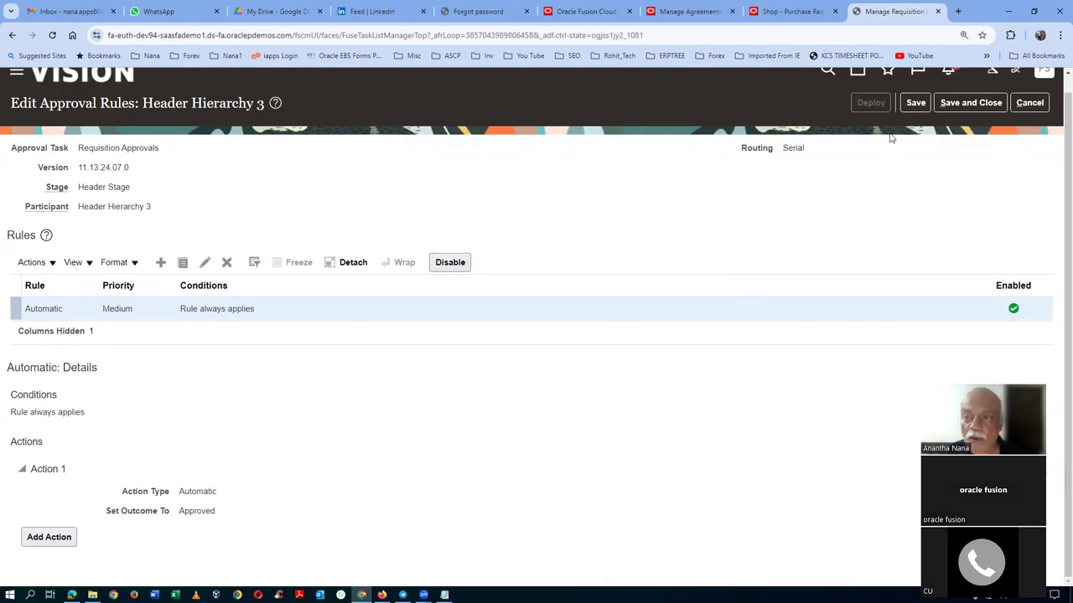
- Save and deploy the approval rule changes
click(915, 102)
click(871, 103)
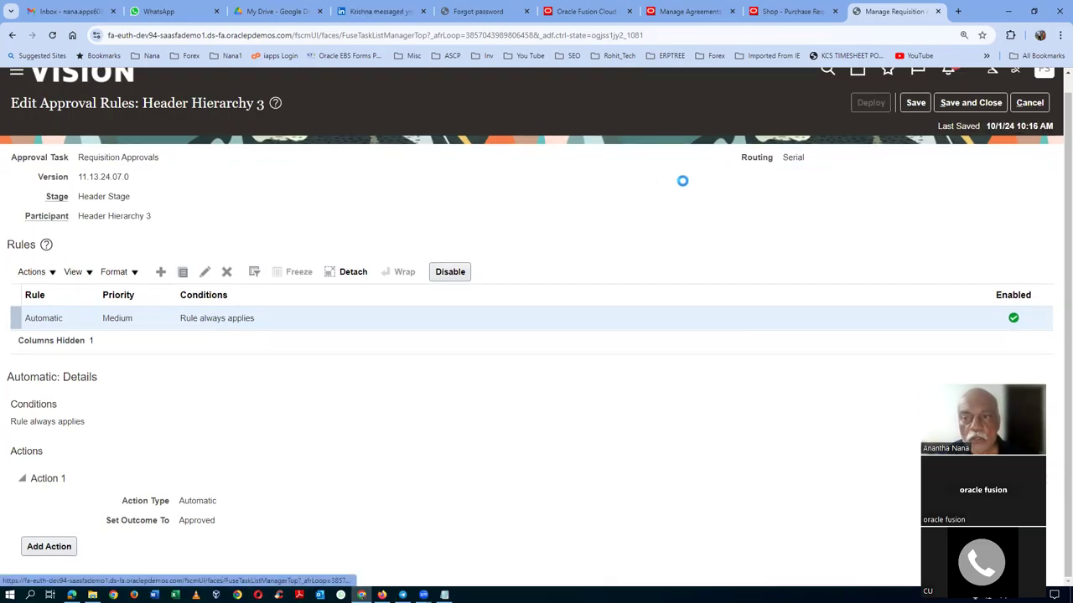
click(694, 345)
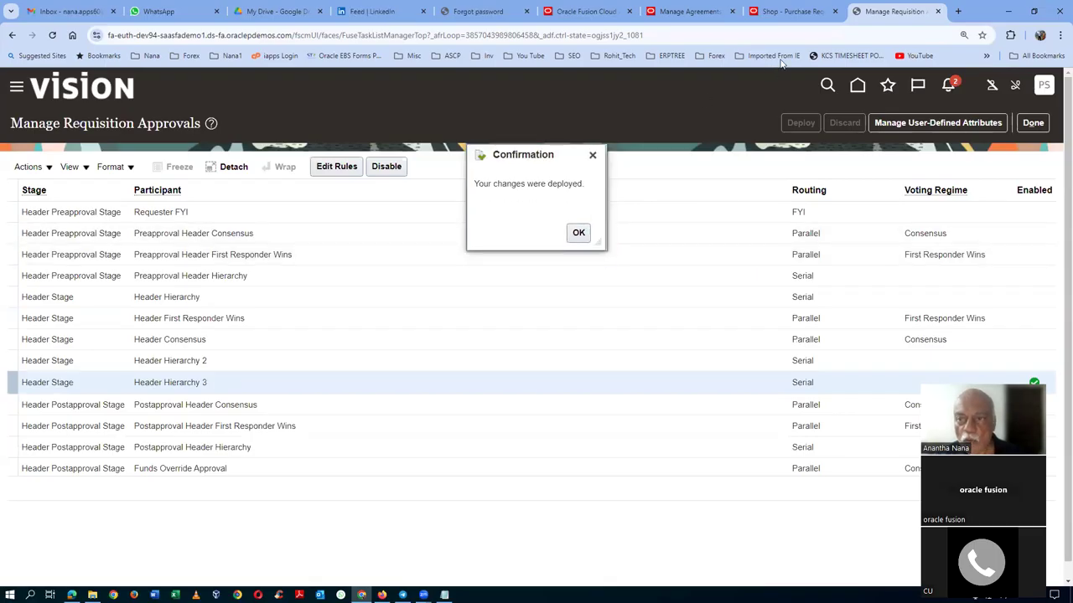
- Return to requisition 204146, save it, and check its number in the notes
click(577, 234)
click(791, 22)
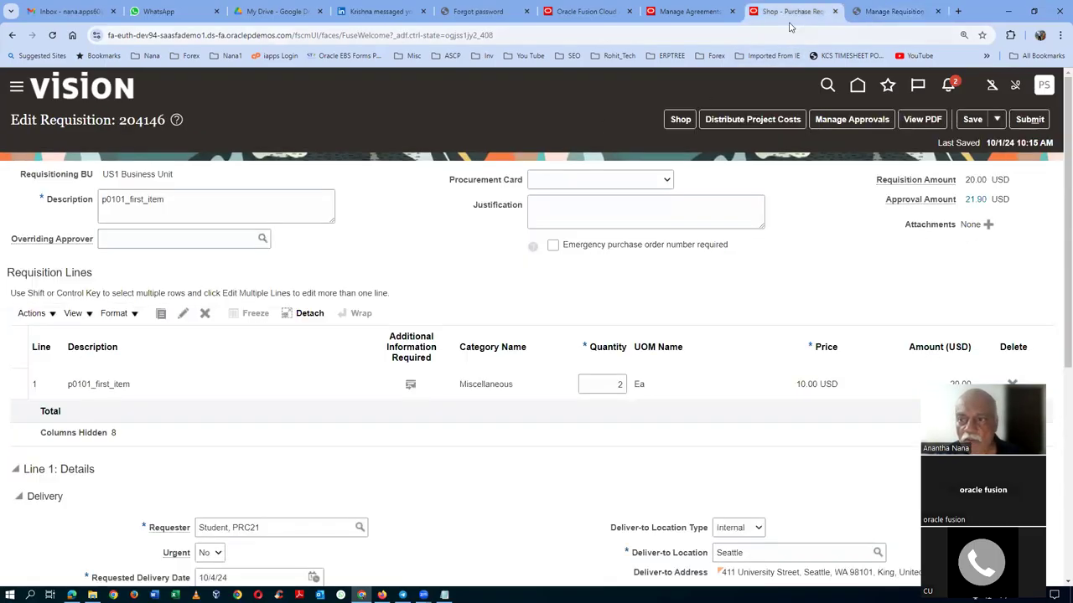
click(972, 119)
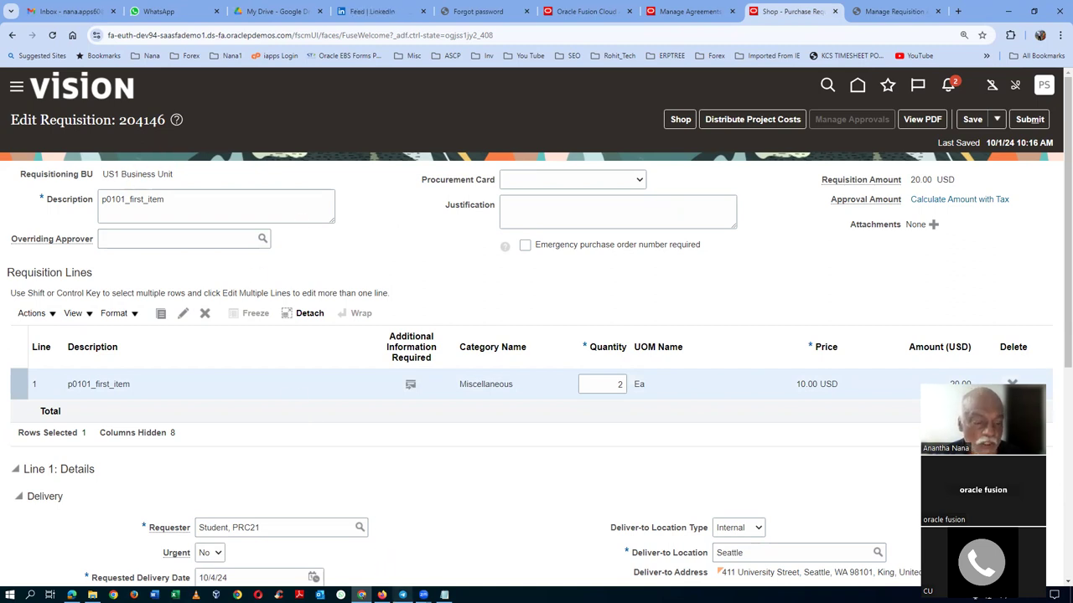
click(444, 595)
key(alt+Tab)
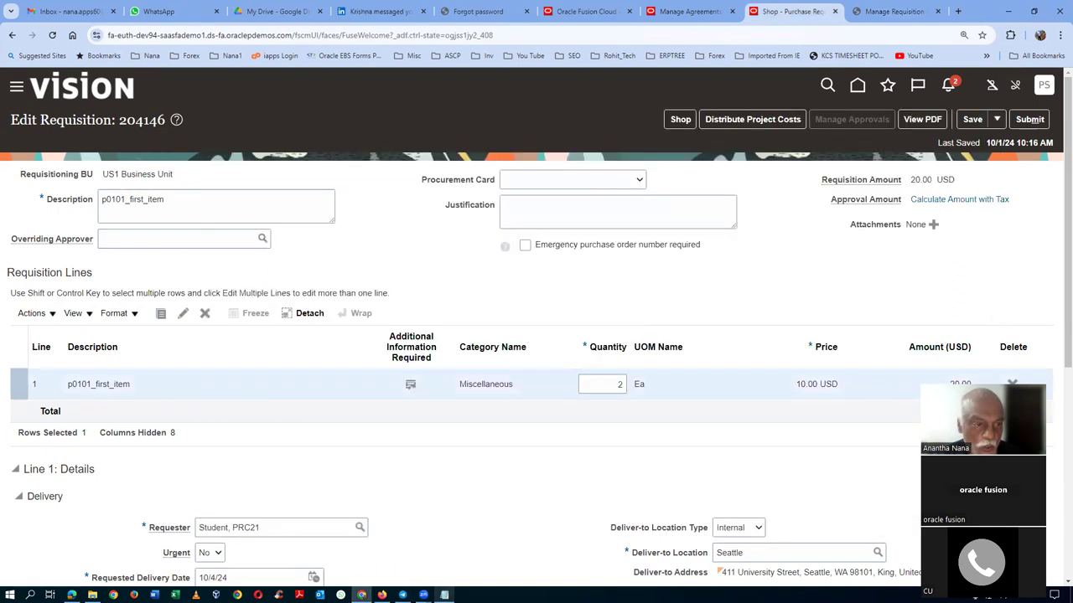
key(alt+Tab)
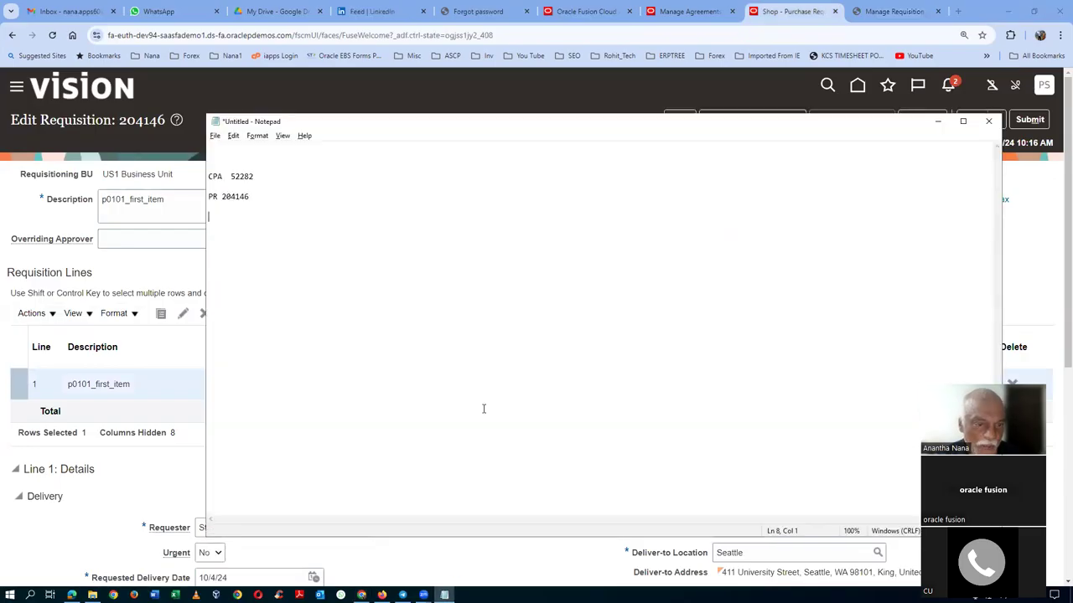
click(444, 595)
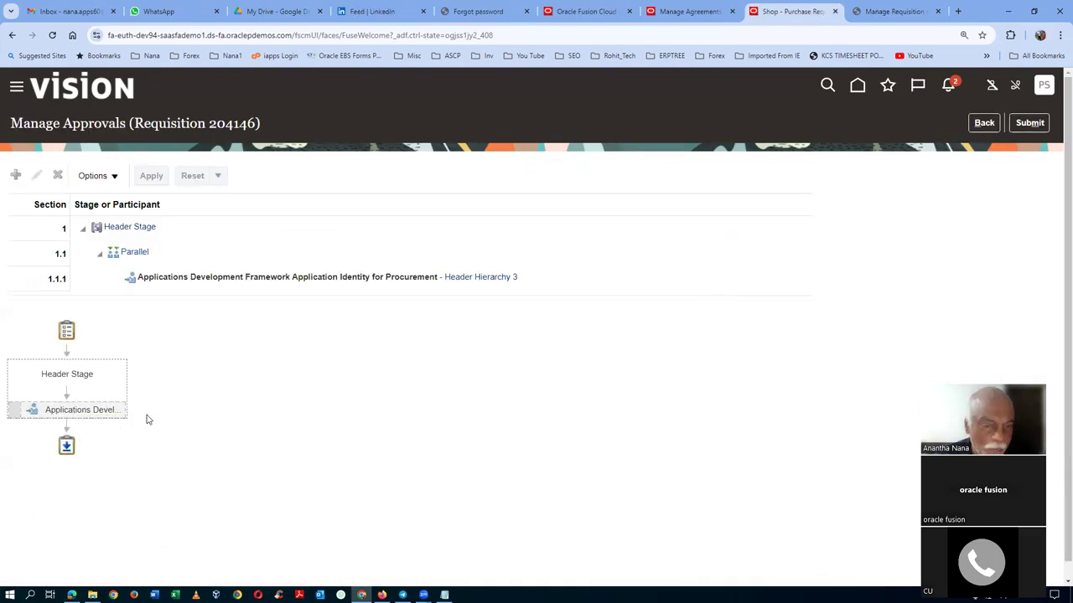
- Submit requisition 204146 for approval and dismiss the approvals-unavailable error
click(1029, 125)
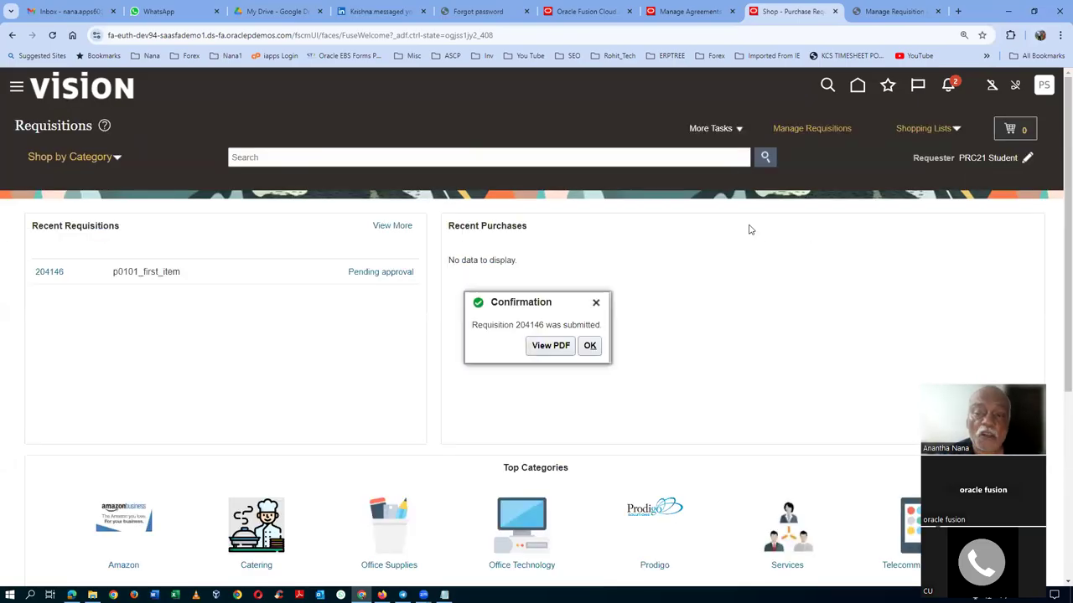
click(590, 346)
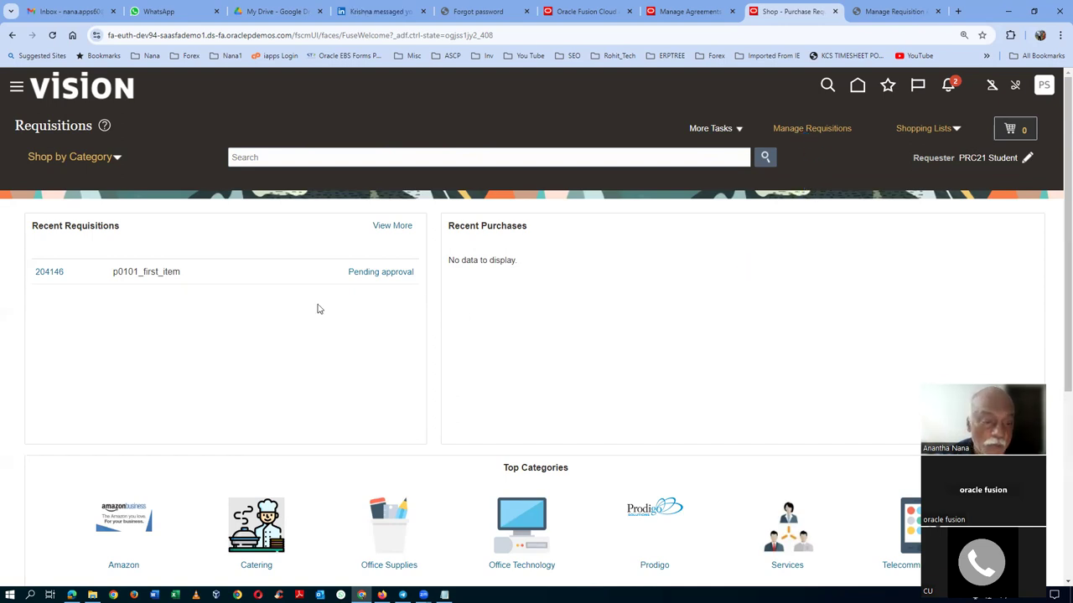
click(386, 276)
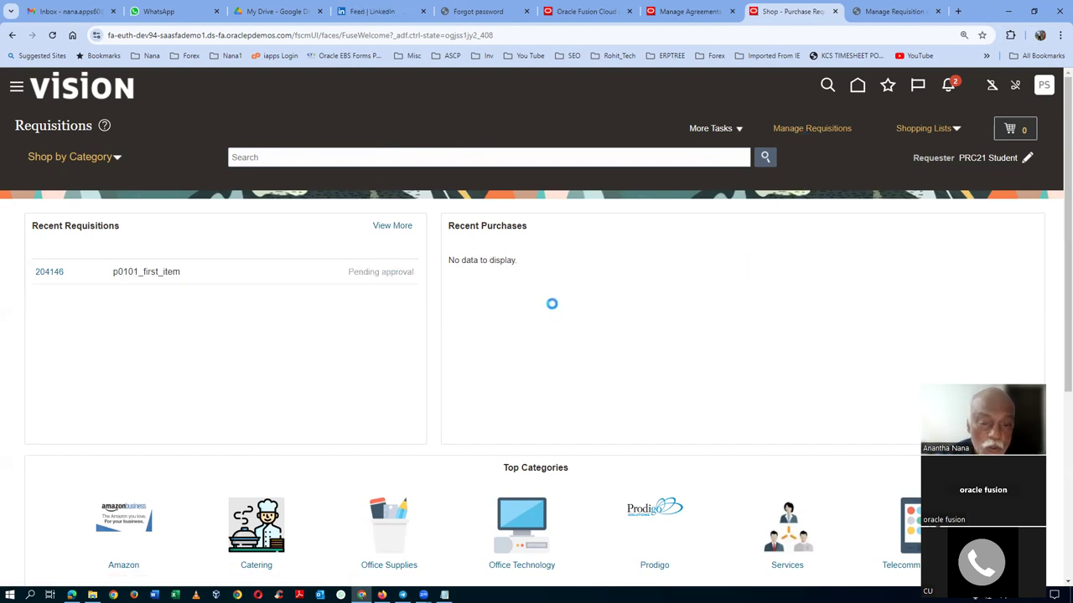
click(673, 222)
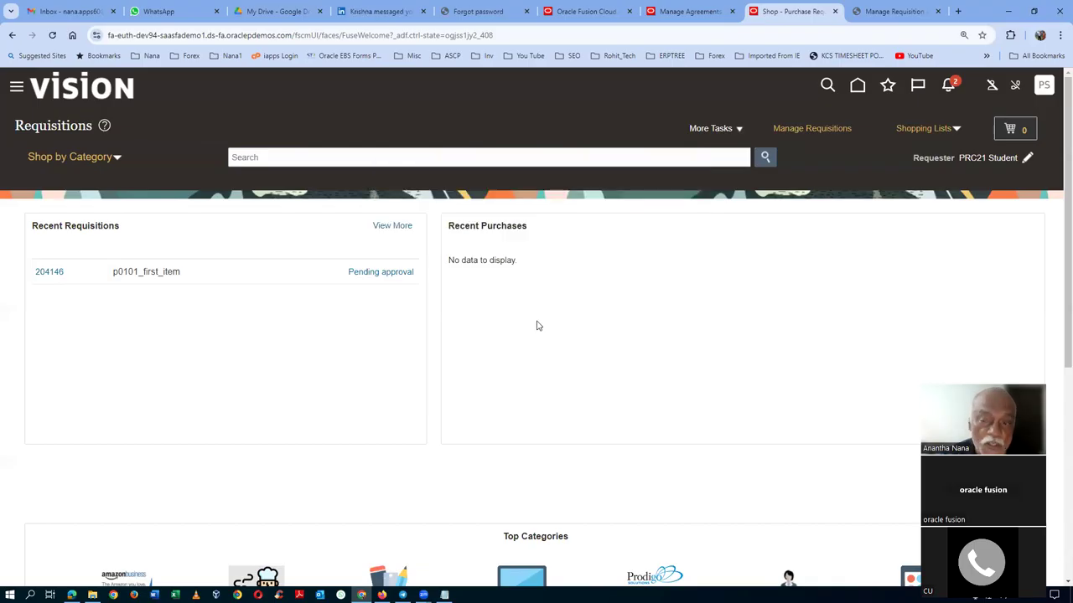
click(857, 86)
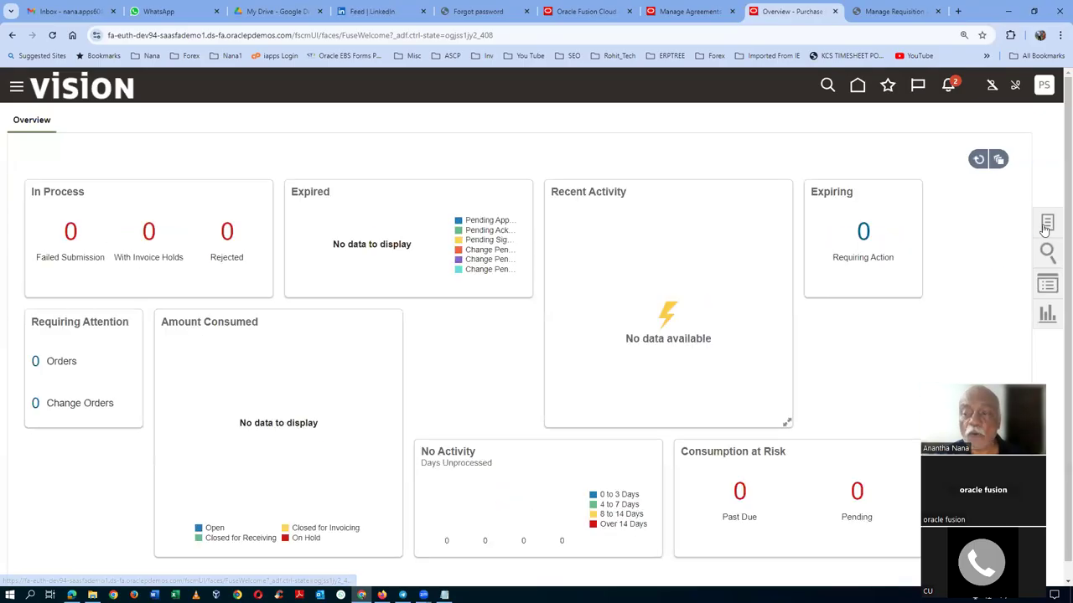
- In Process Requisitions, clear the Buyer filter and set Requisitioning BU to US1 Business Unit
click(1047, 225)
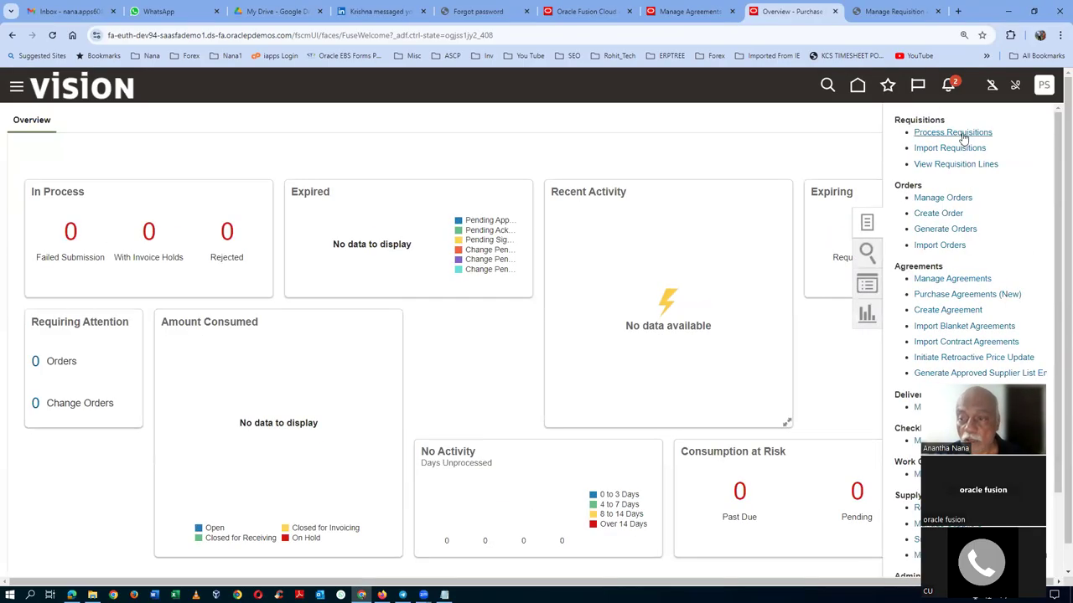
click(963, 134)
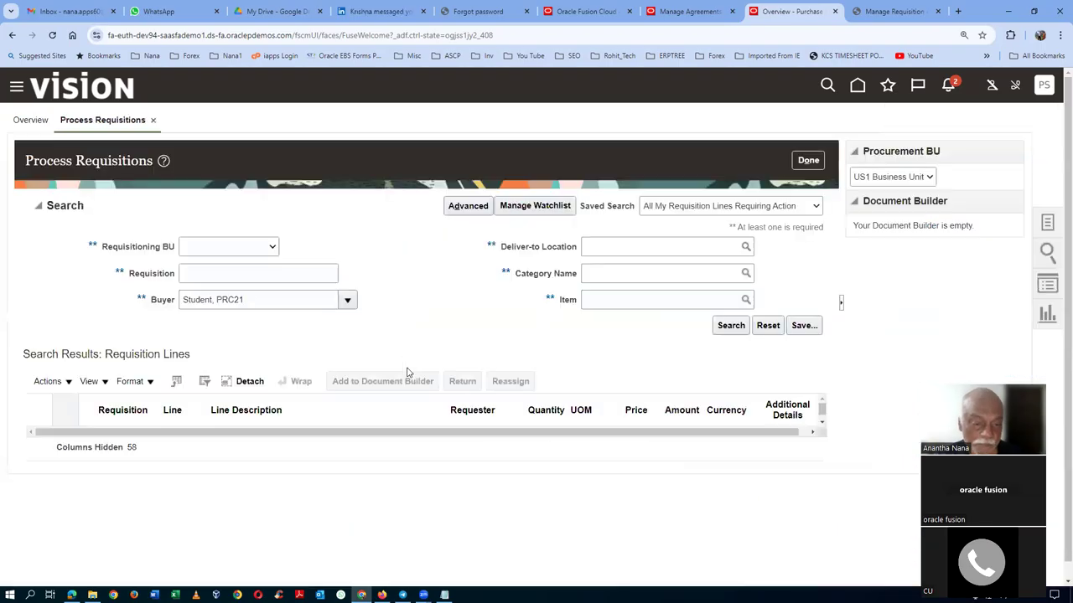
click(243, 303)
key(ctrl+a)
key(BackSpace)
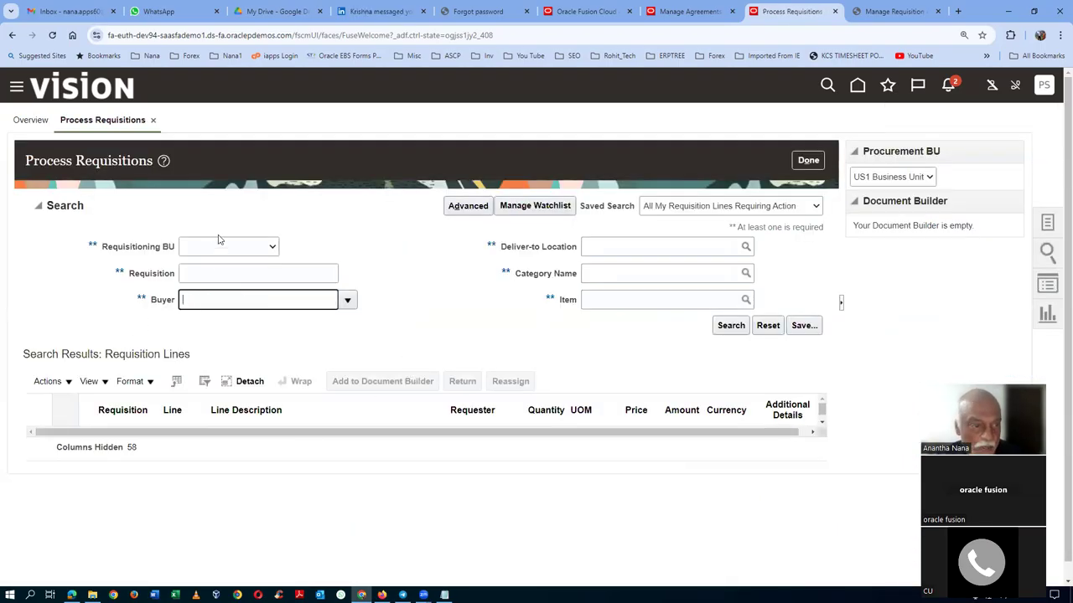
click(227, 248)
click(228, 248)
click(231, 248)
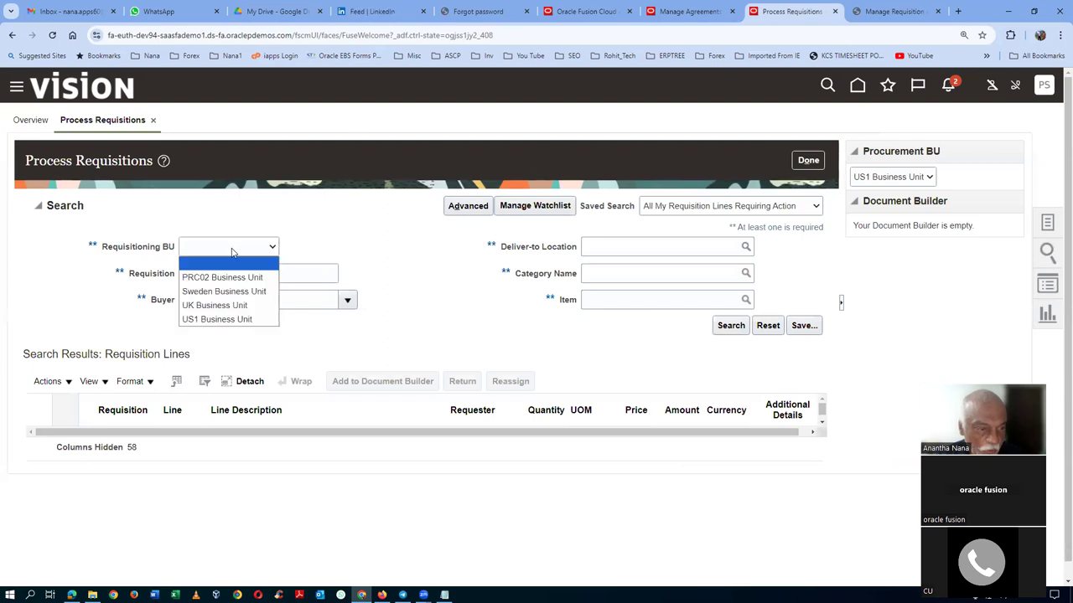
click(222, 322)
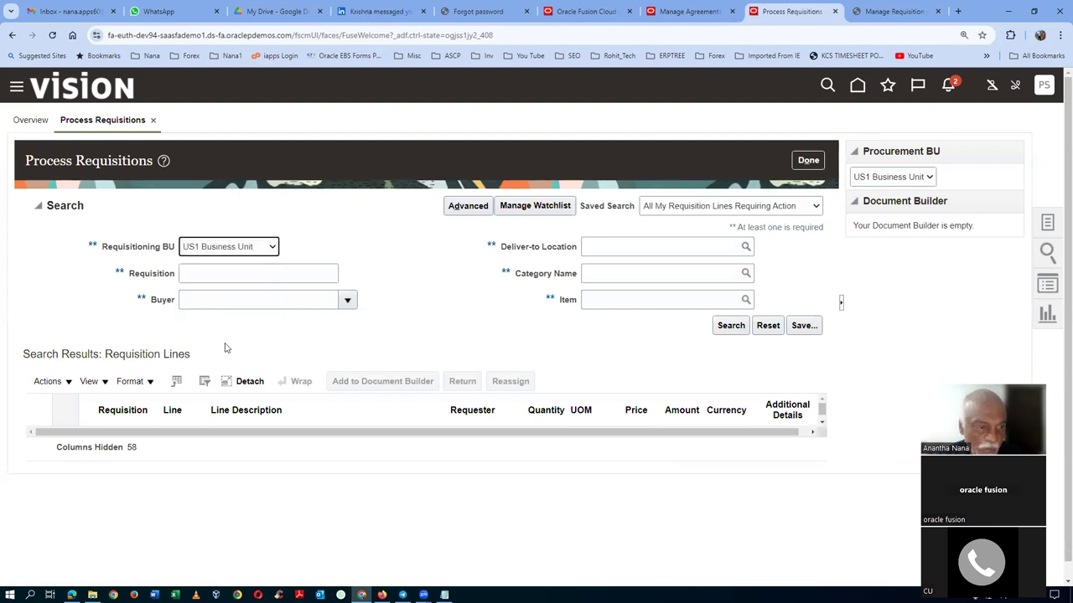
- Search Process Requisitions for requisition number 204146
click(224, 274)
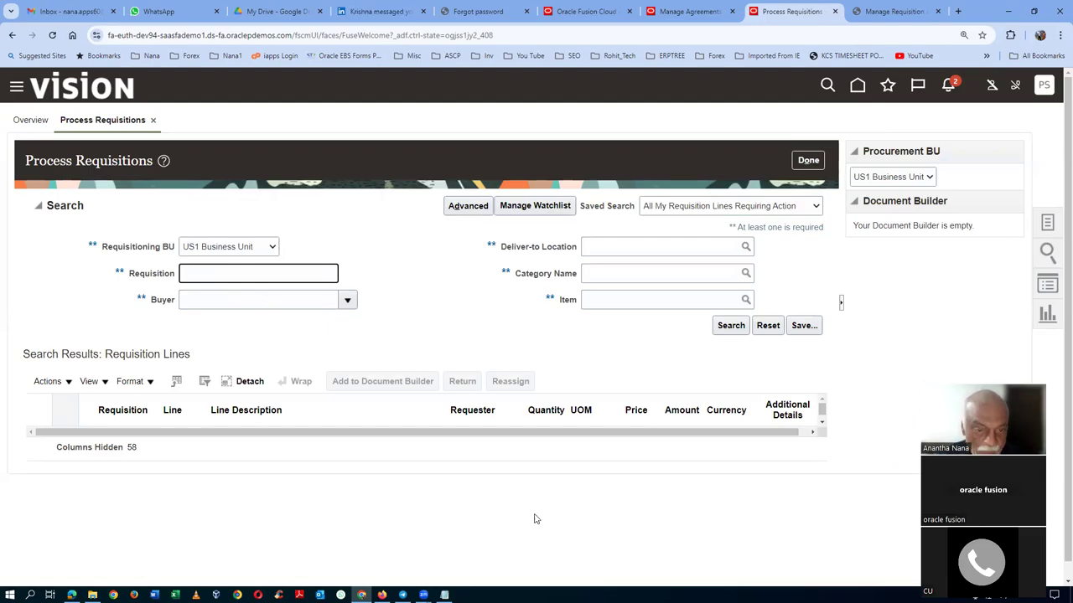
key(alt+Tab)
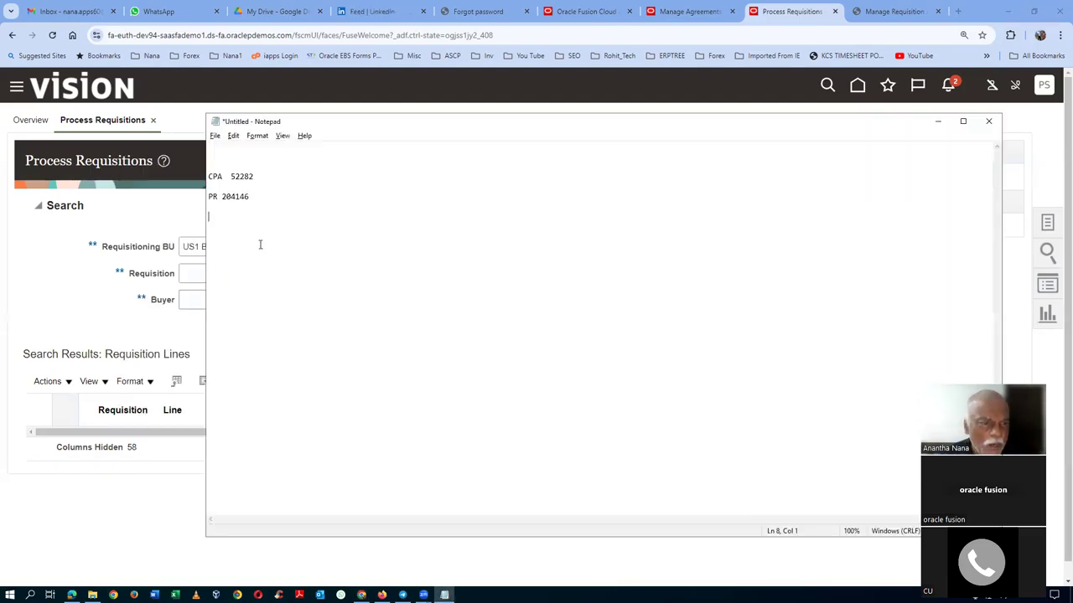
key(alt+Tab)
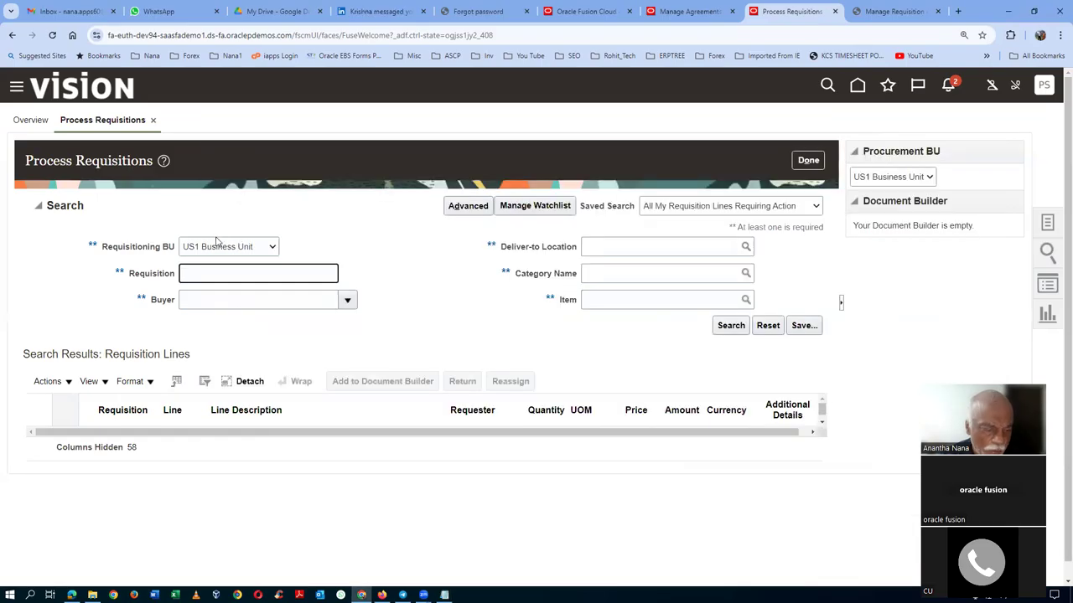
text(204146)
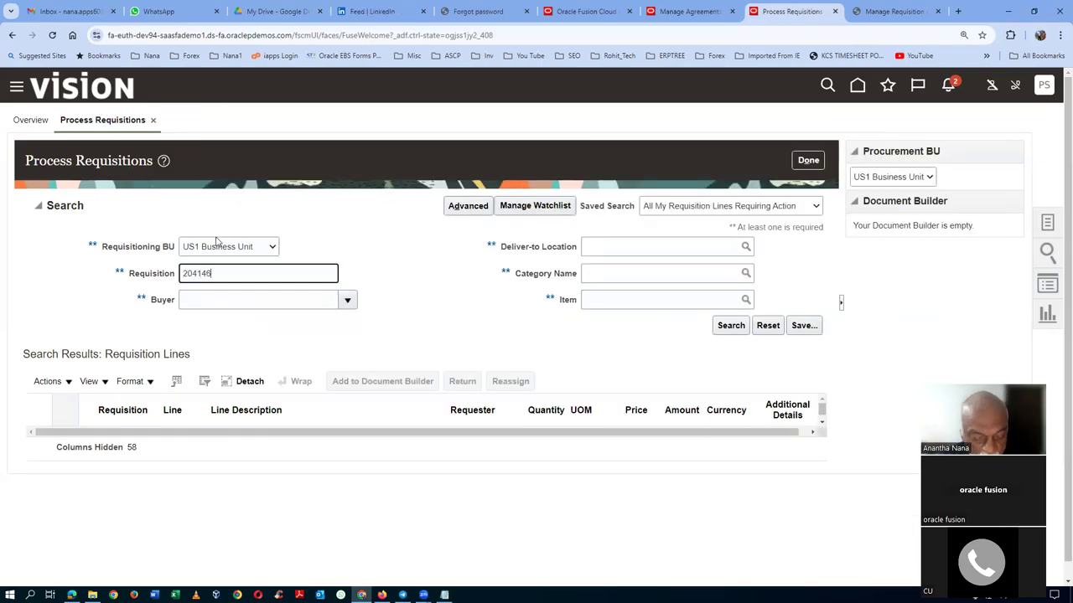
key(Tab)
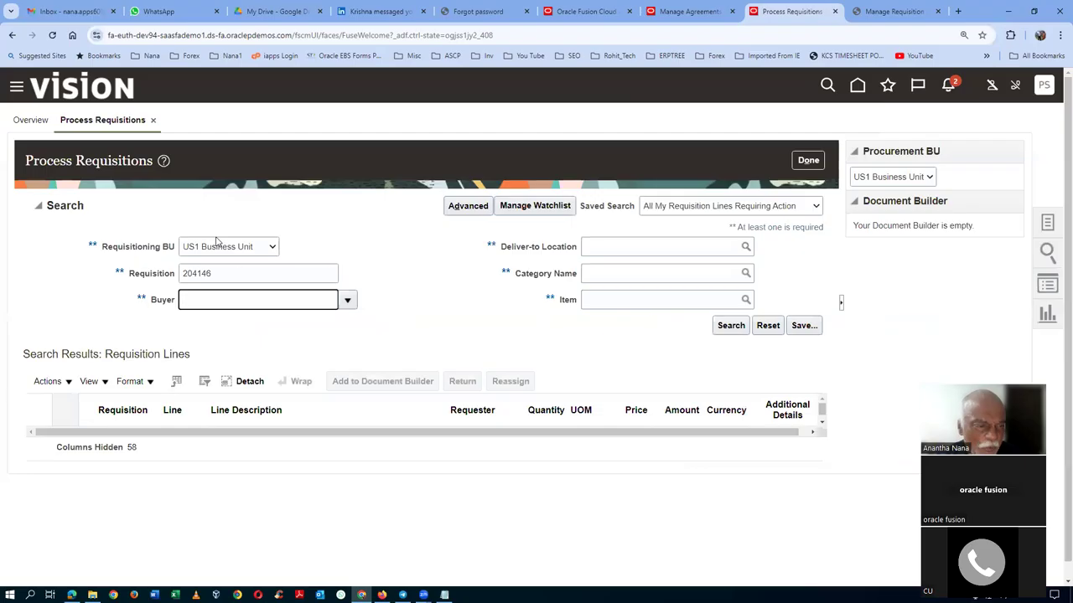
click(729, 325)
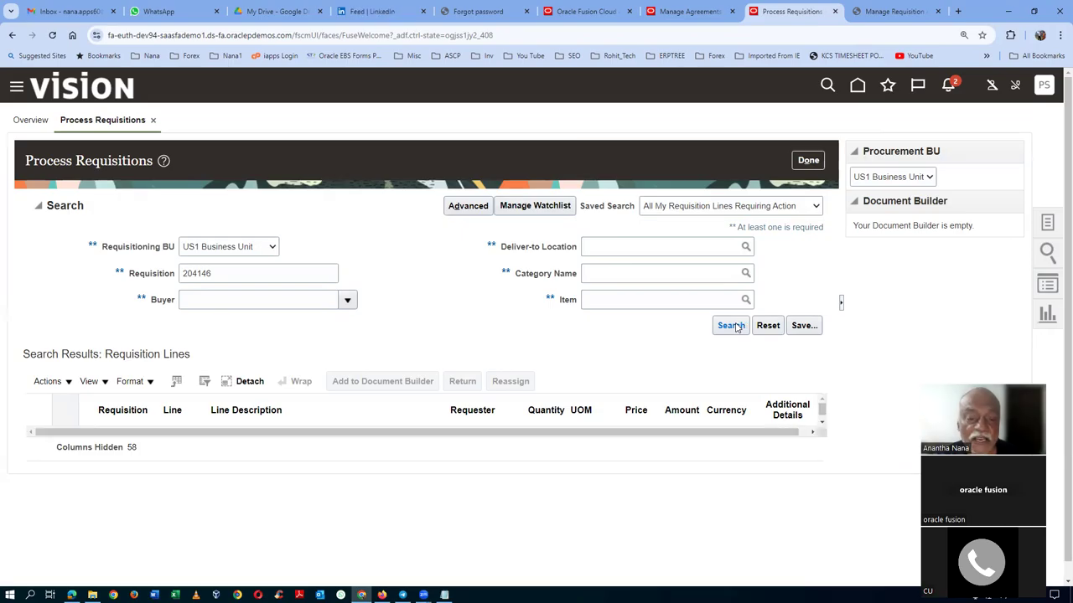
click(737, 326)
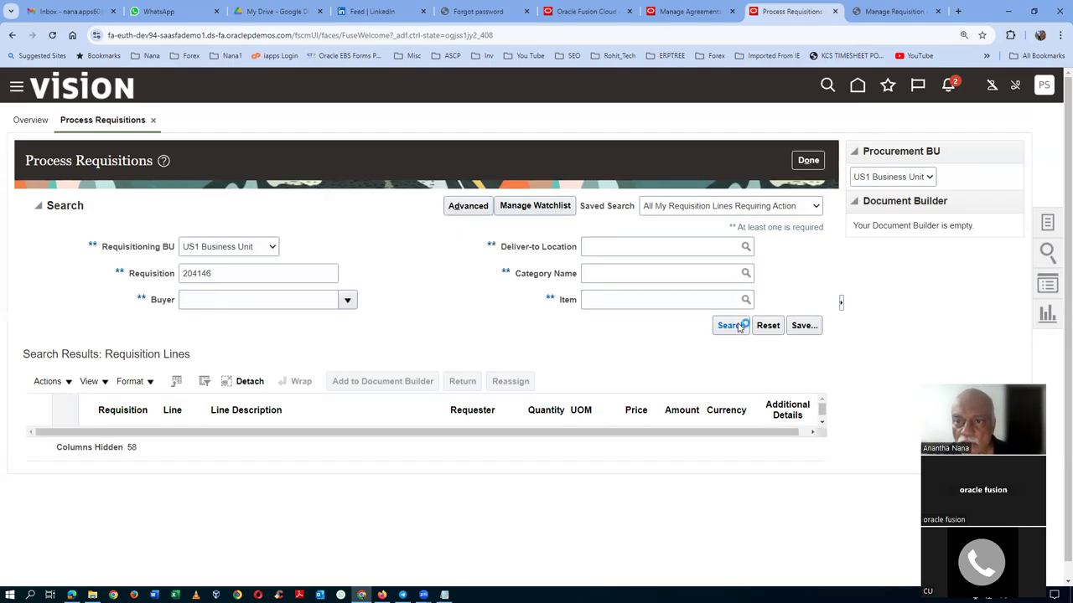
- Rerun the requisition 204146 search several times, finding no lines, then go home
click(920, 17)
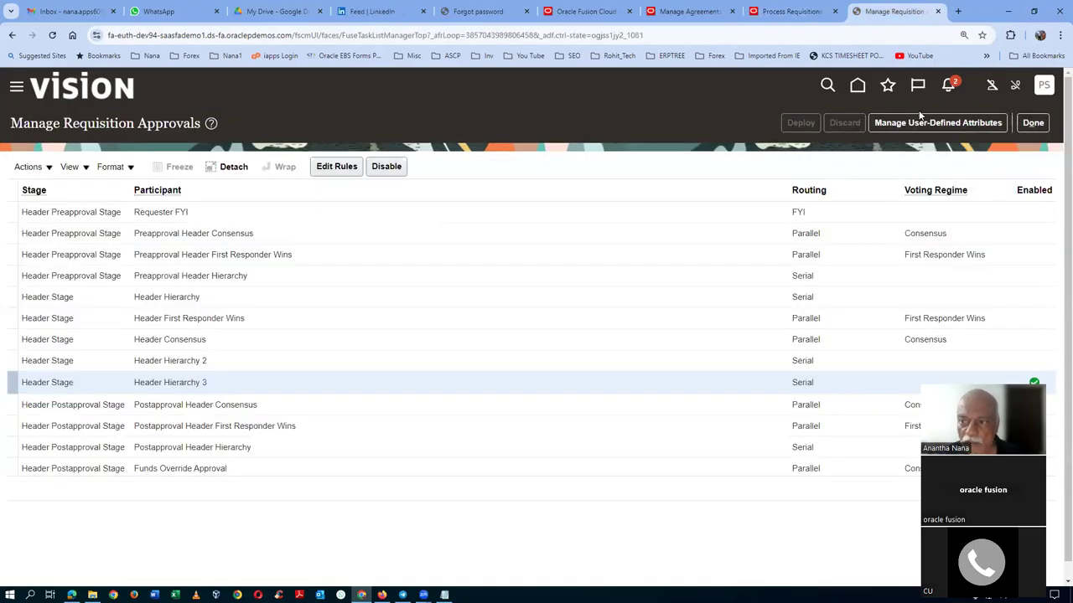
click(1020, 118)
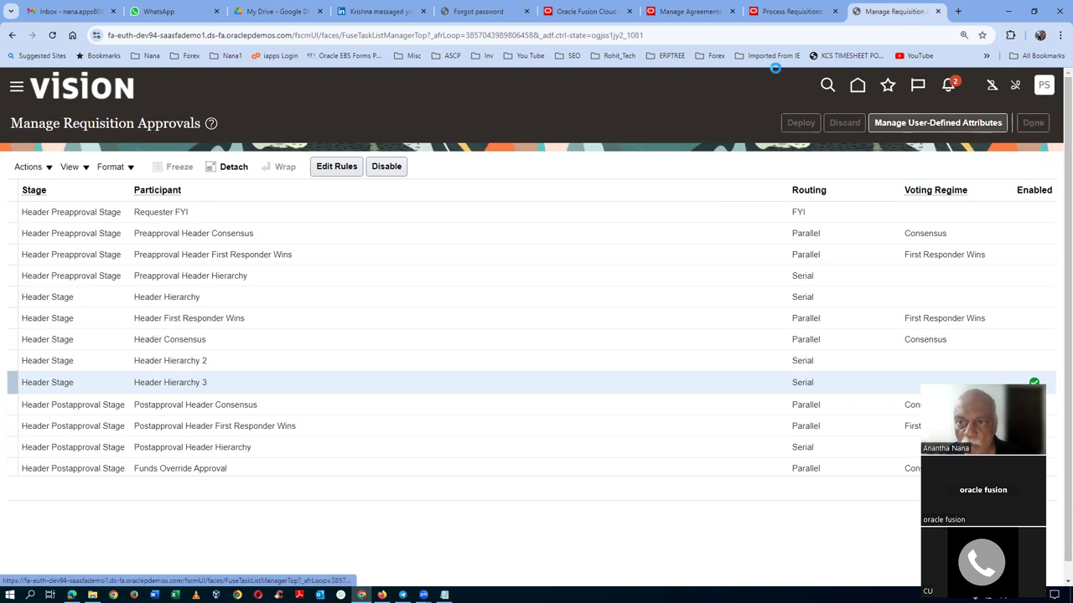
click(788, 11)
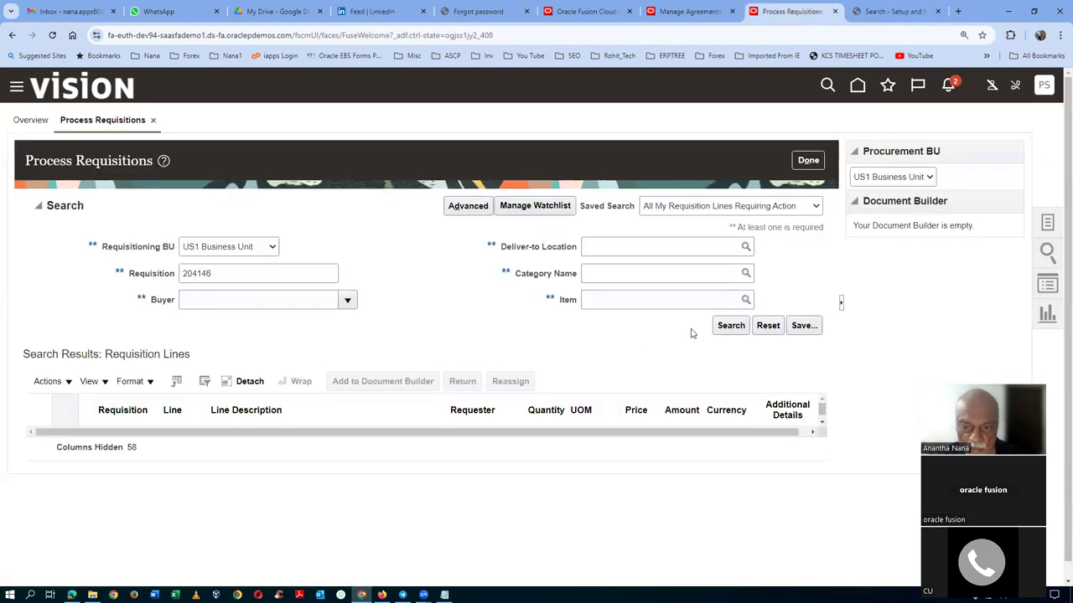
click(730, 327)
click(730, 326)
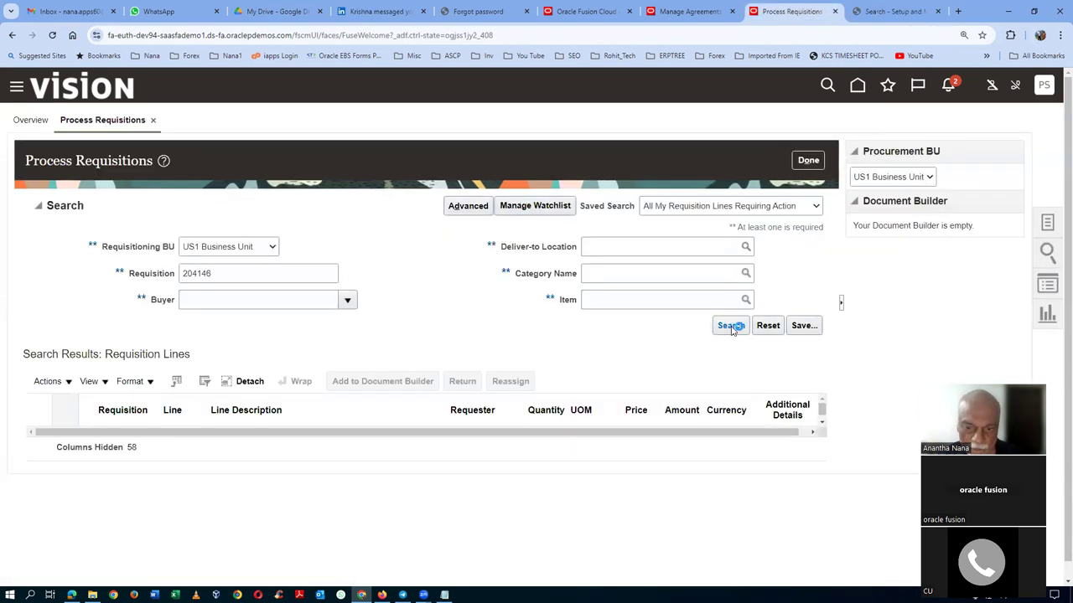
click(730, 326)
click(730, 328)
click(731, 328)
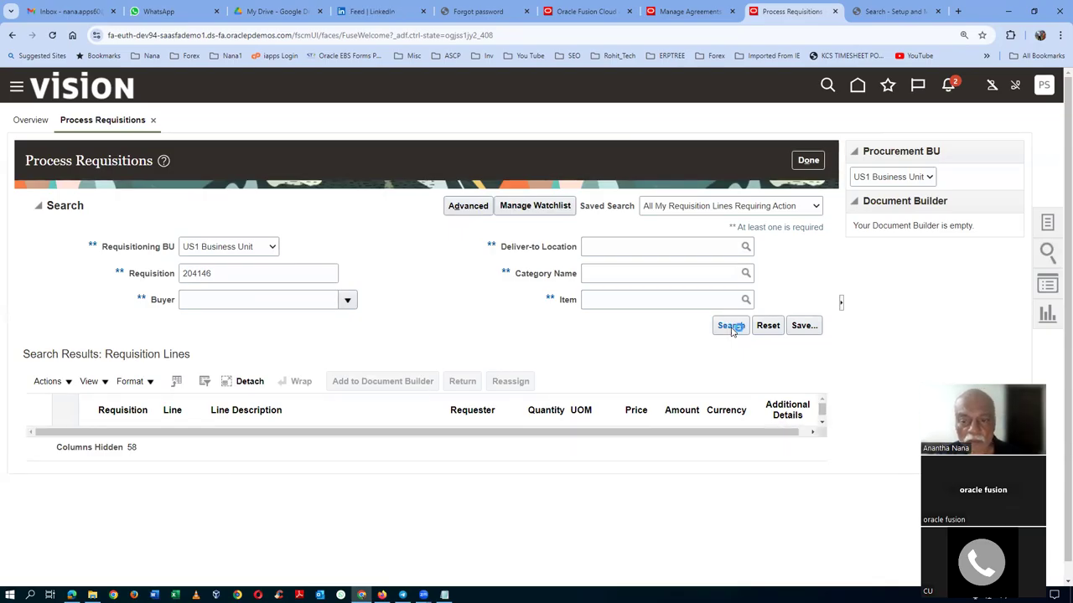
click(696, 11)
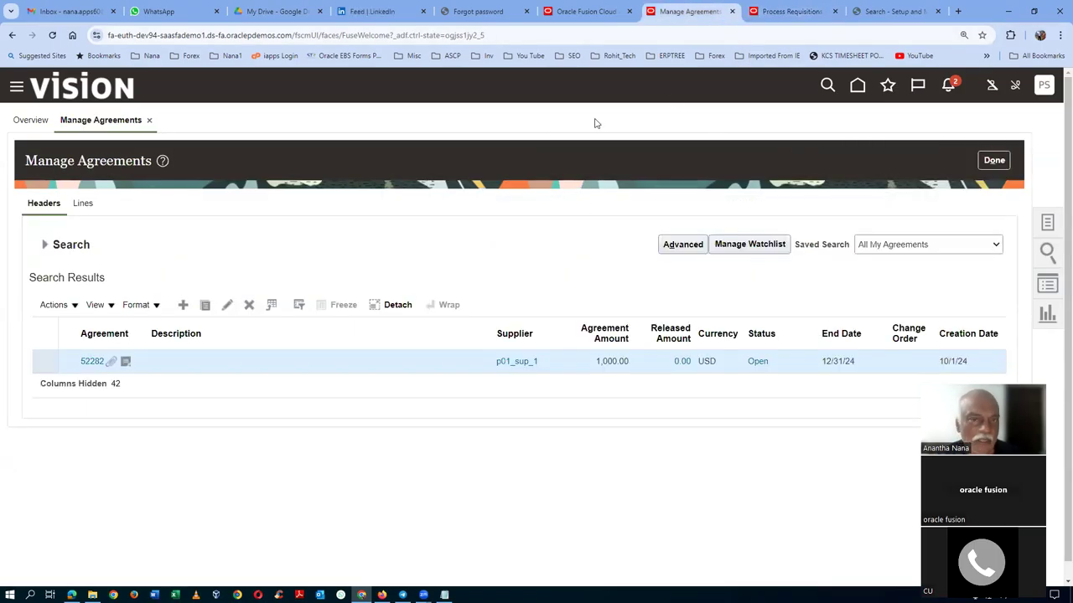
click(804, 13)
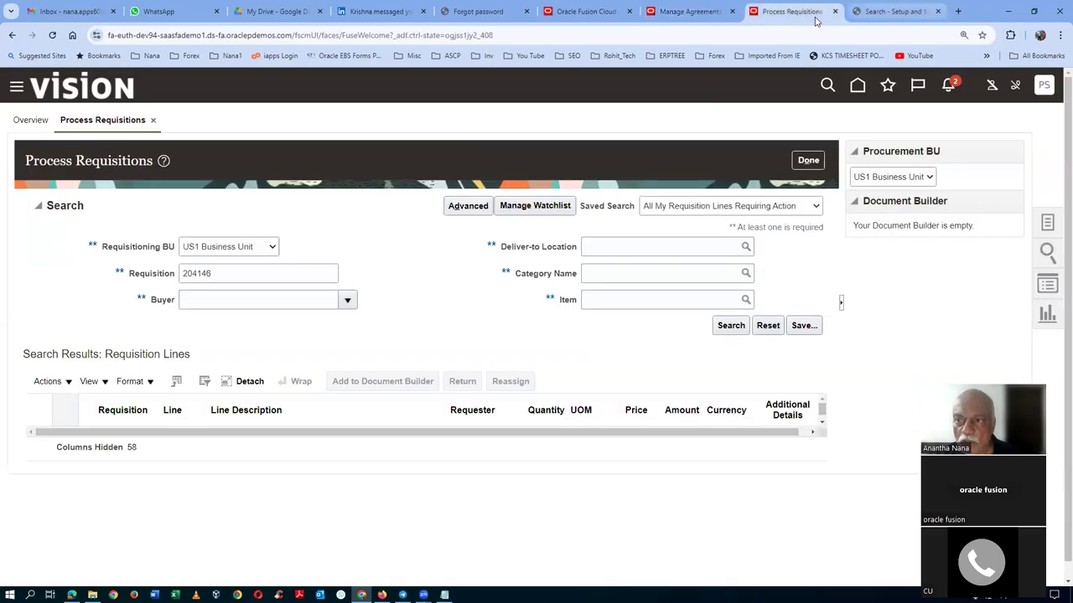
click(889, 12)
click(857, 86)
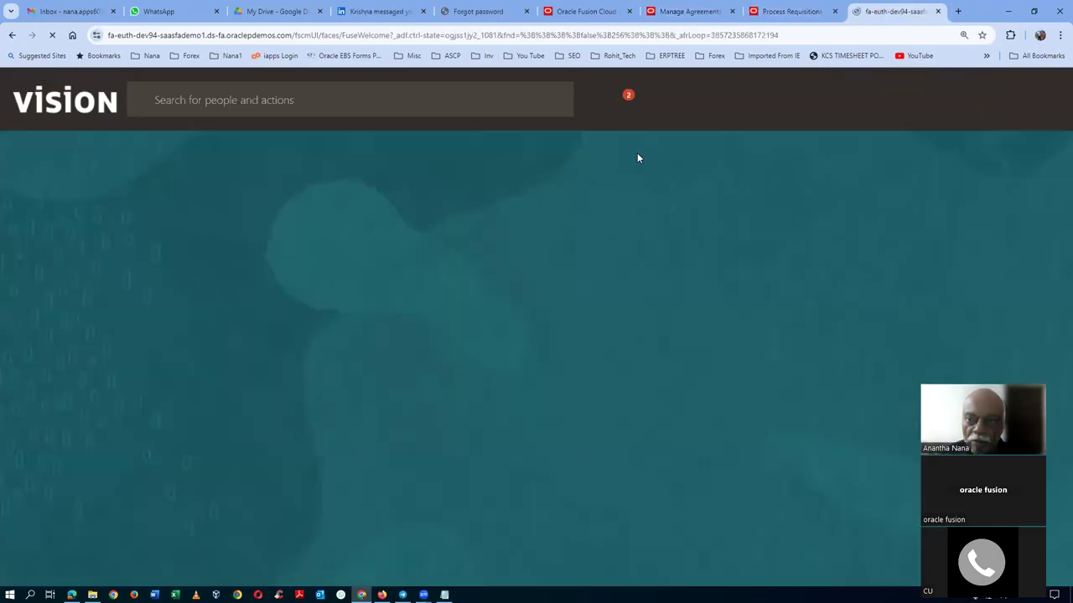
- Open requisition 204146 from the shopping page and check its approval status
click(474, 379)
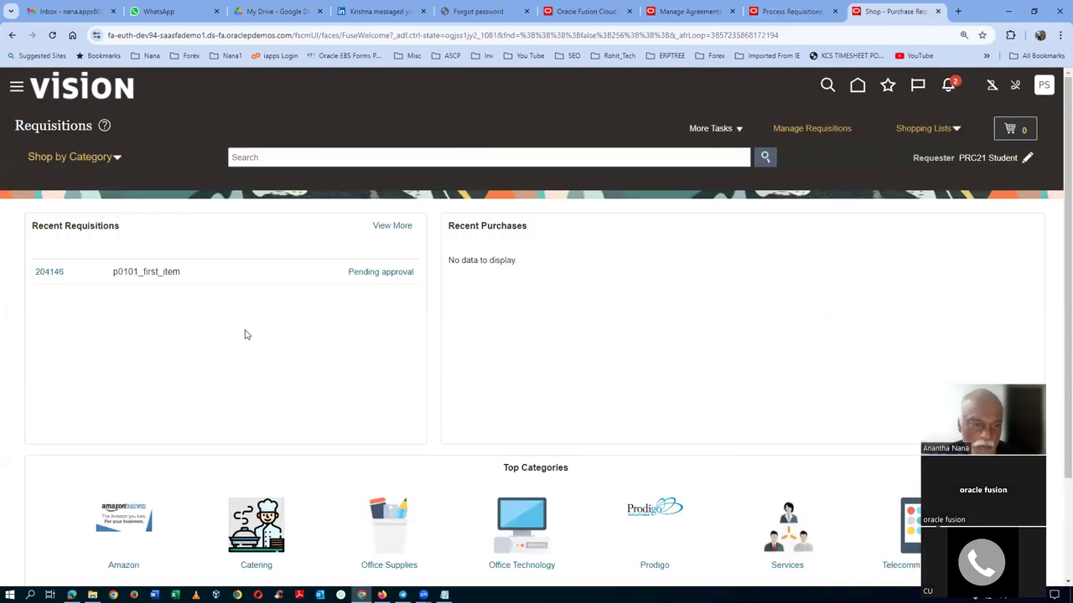
click(47, 275)
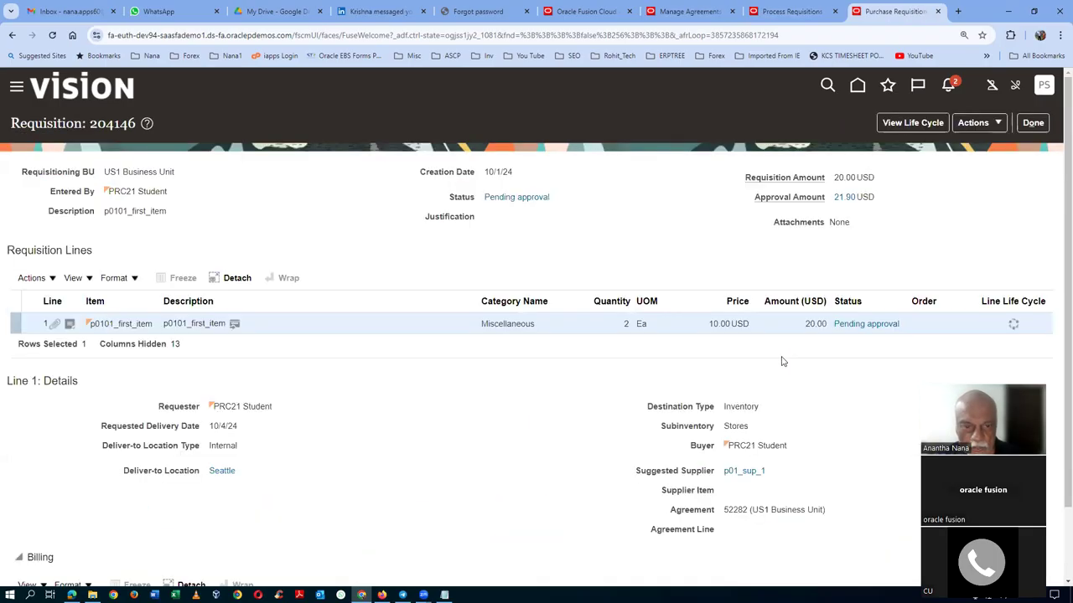
click(867, 325)
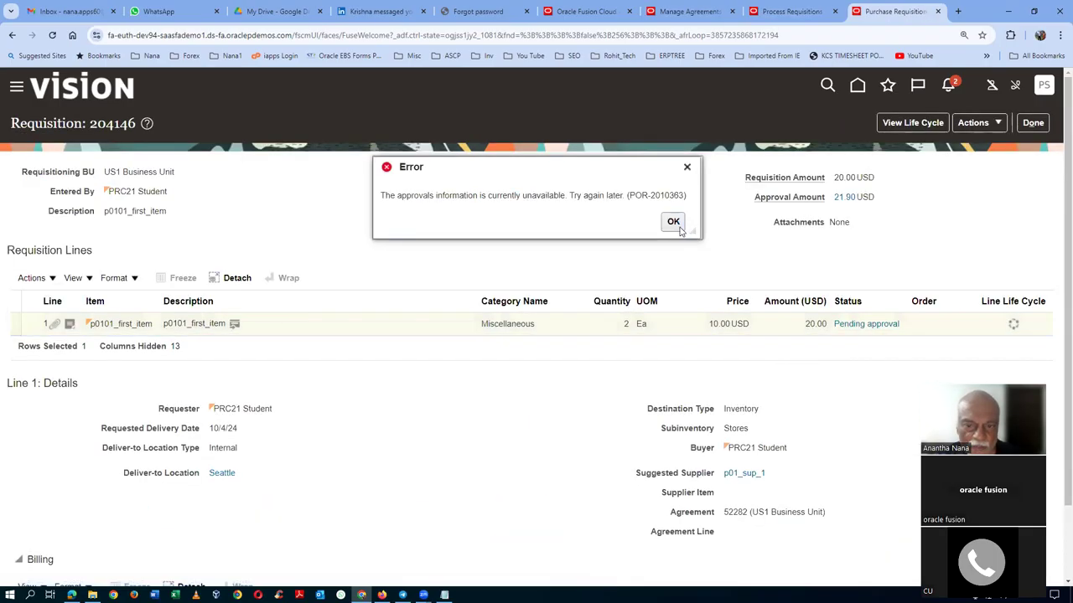
click(675, 222)
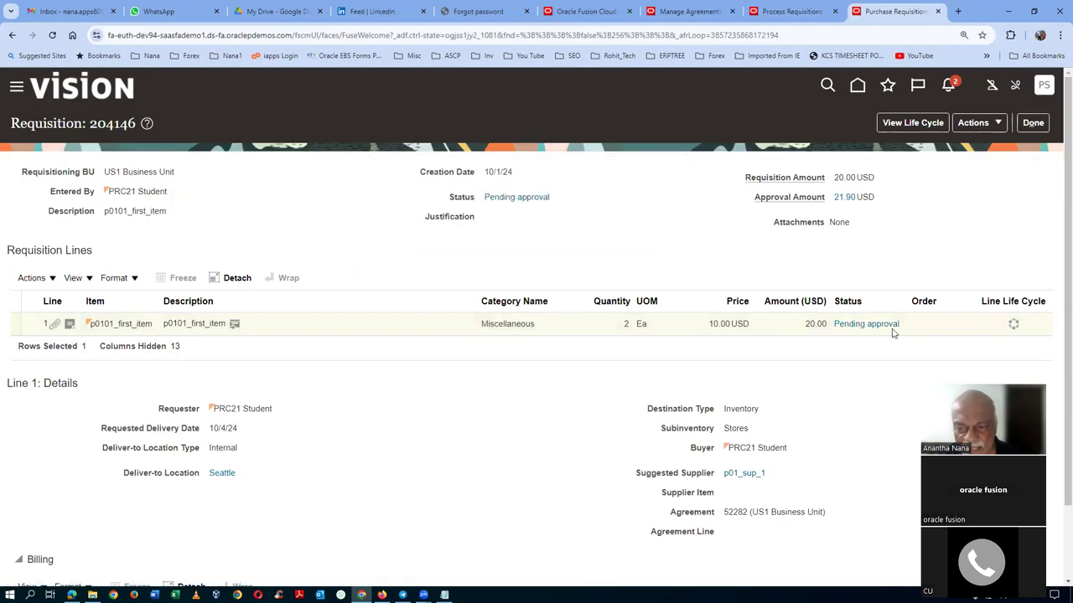
click(864, 325)
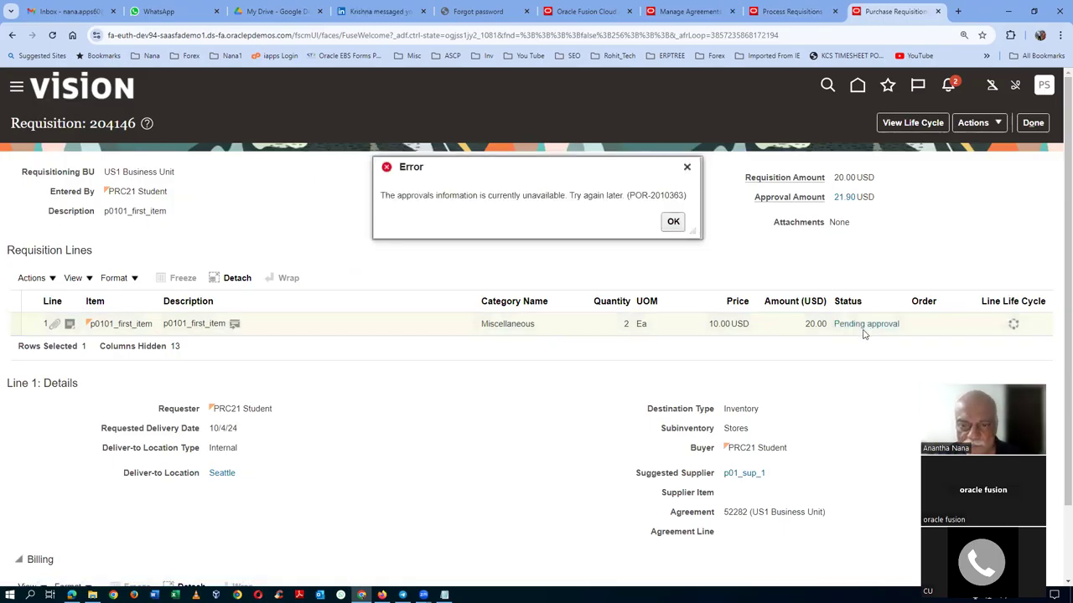
click(676, 221)
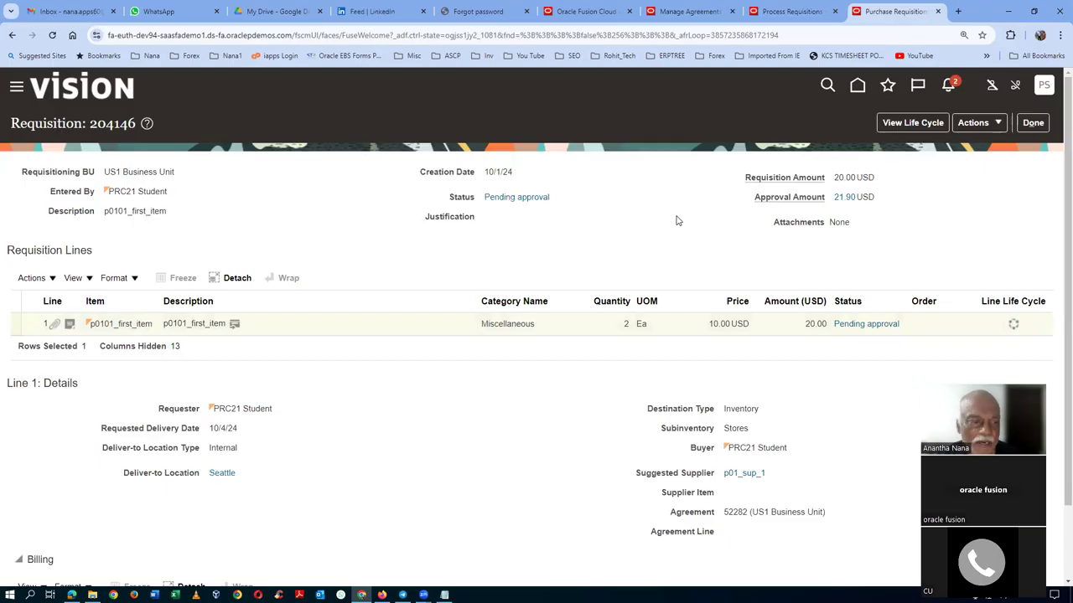
- Review line 1's attachments and note to supplier
click(54, 329)
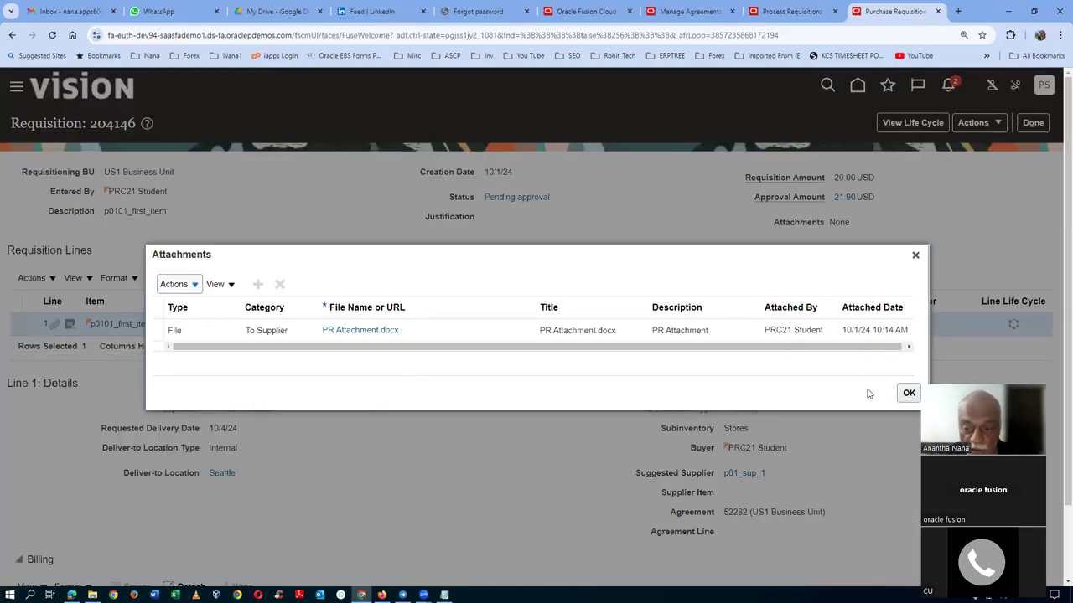
click(906, 393)
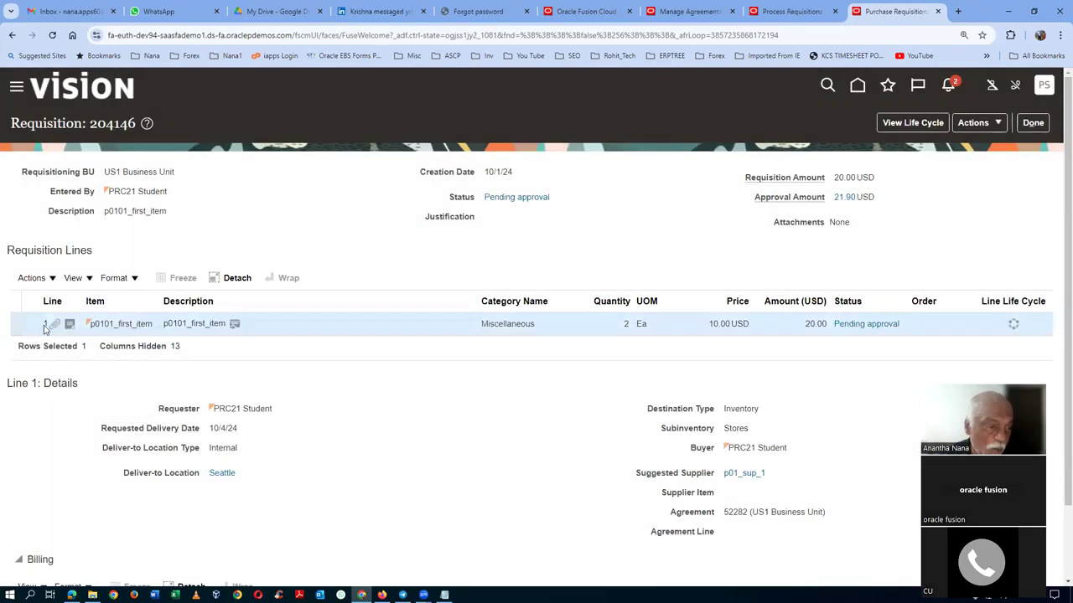
click(70, 324)
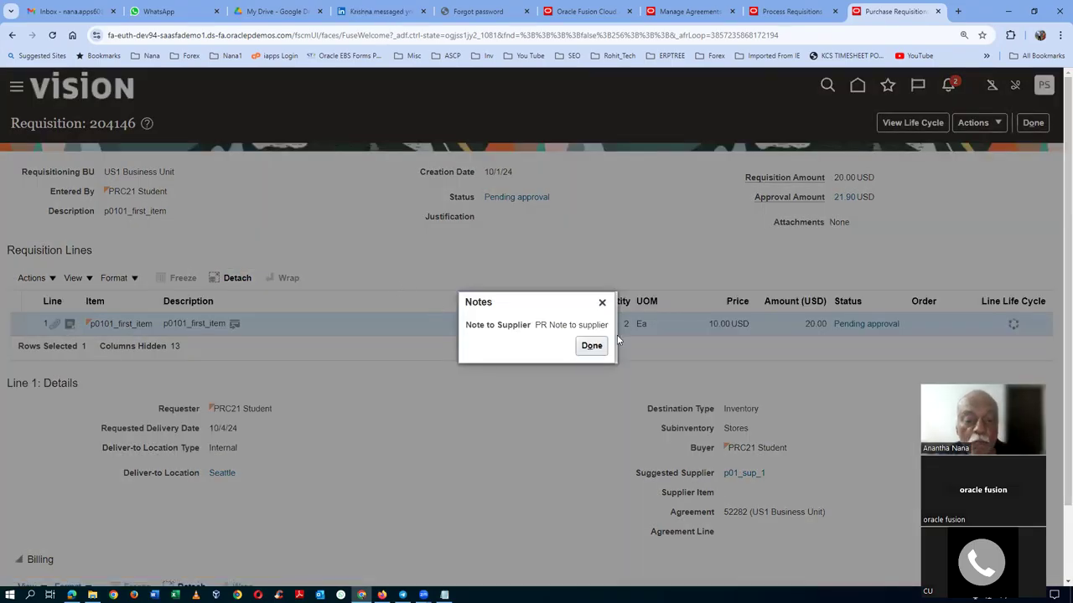
click(591, 345)
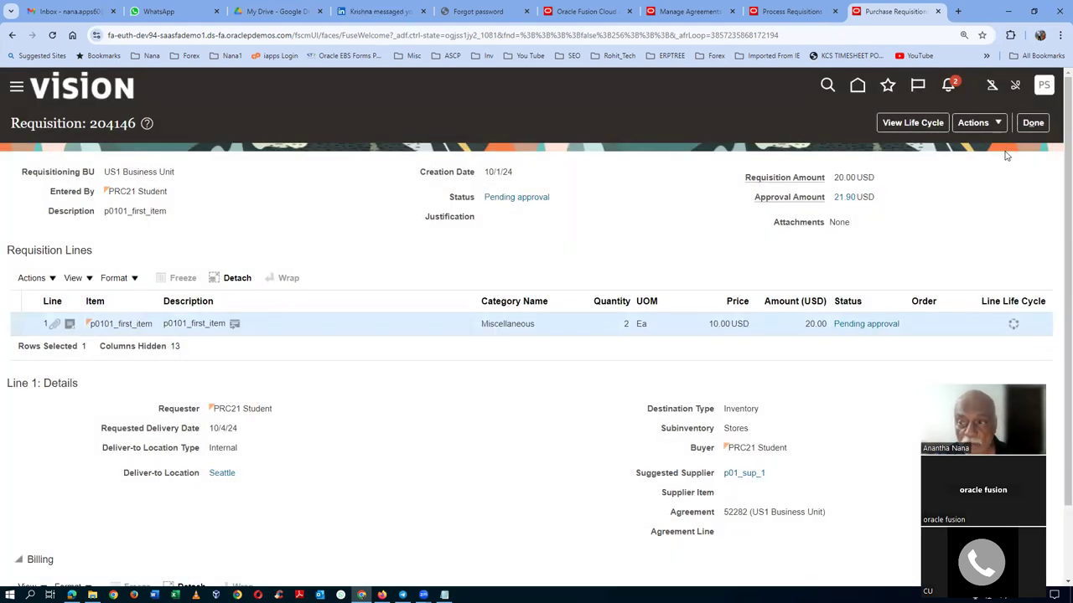
- Leave the requisition, recheck its approval status, and return to Shop - Purchase Requisitions
click(1031, 122)
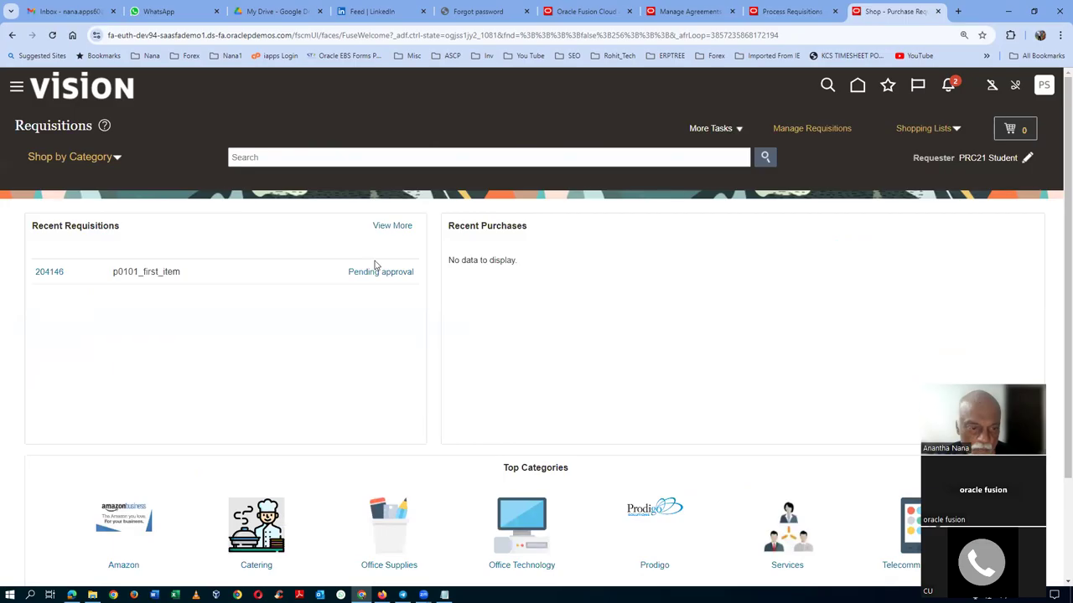
click(390, 274)
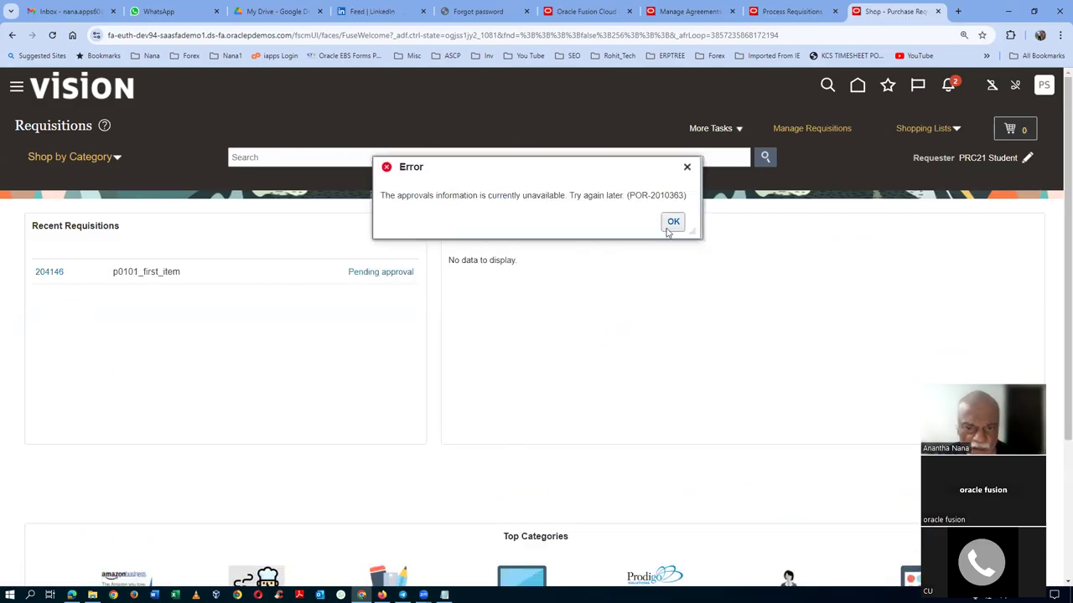
click(673, 222)
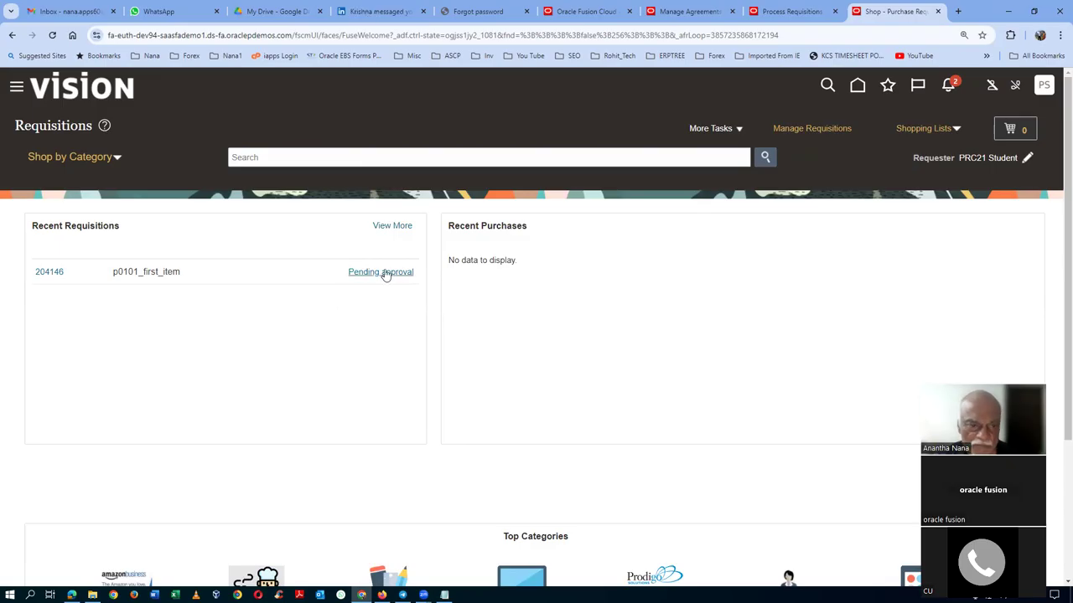
click(50, 275)
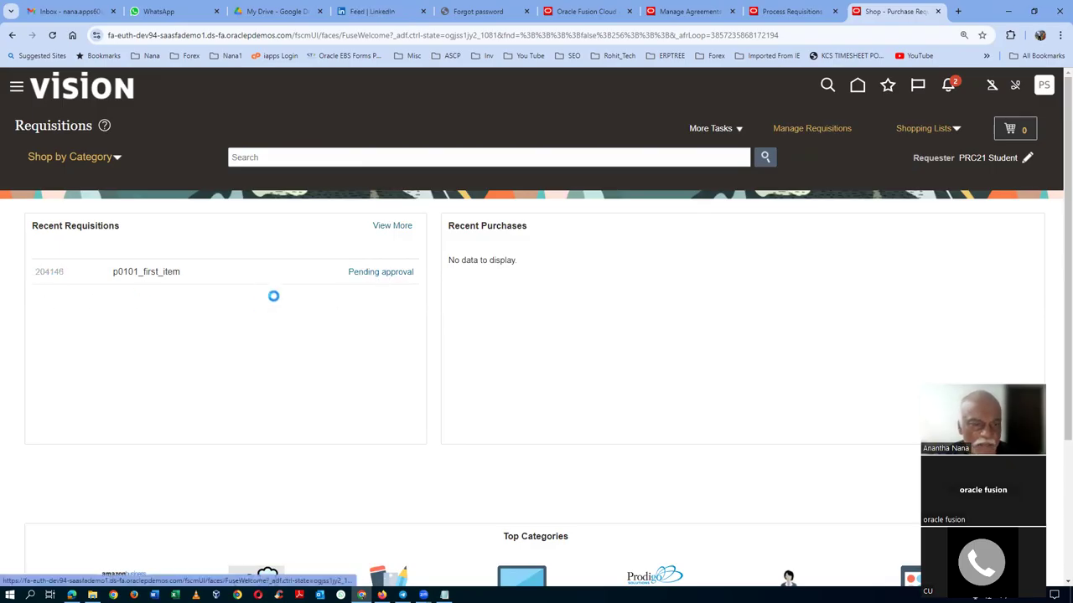
click(884, 327)
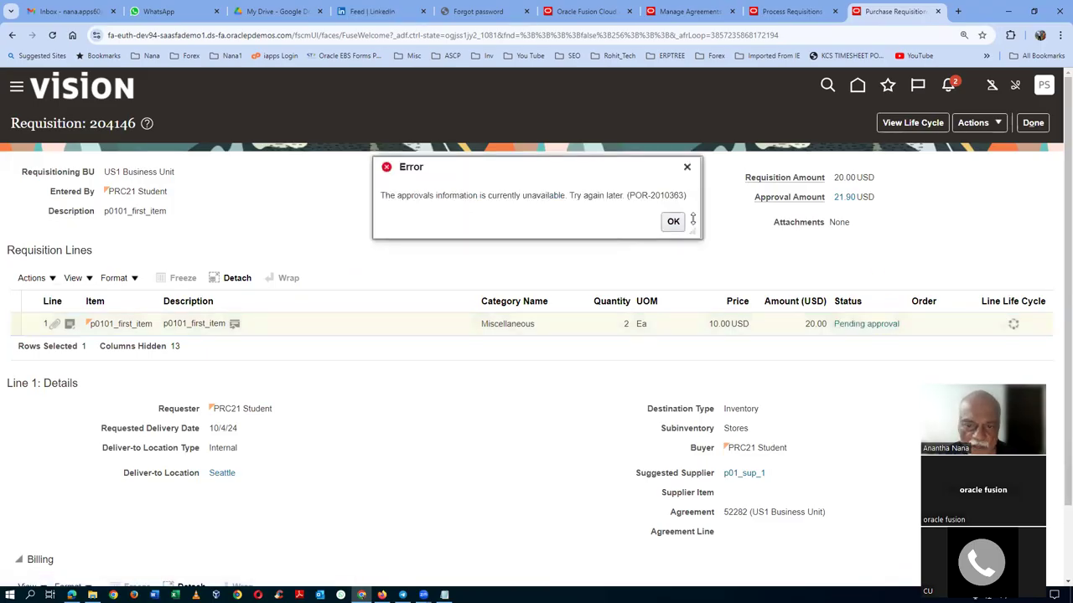
click(672, 221)
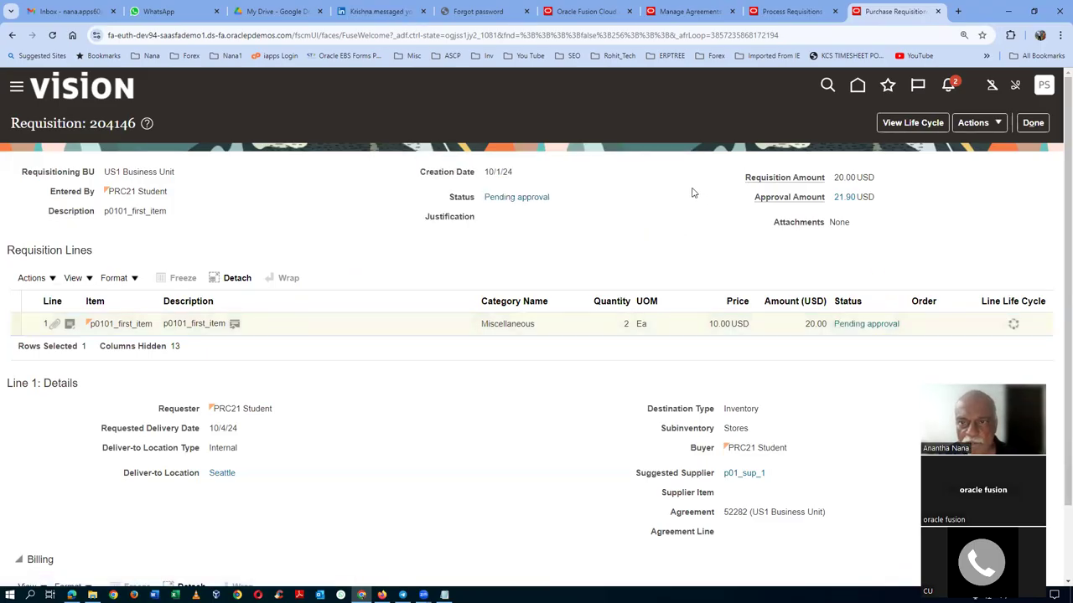
click(605, 17)
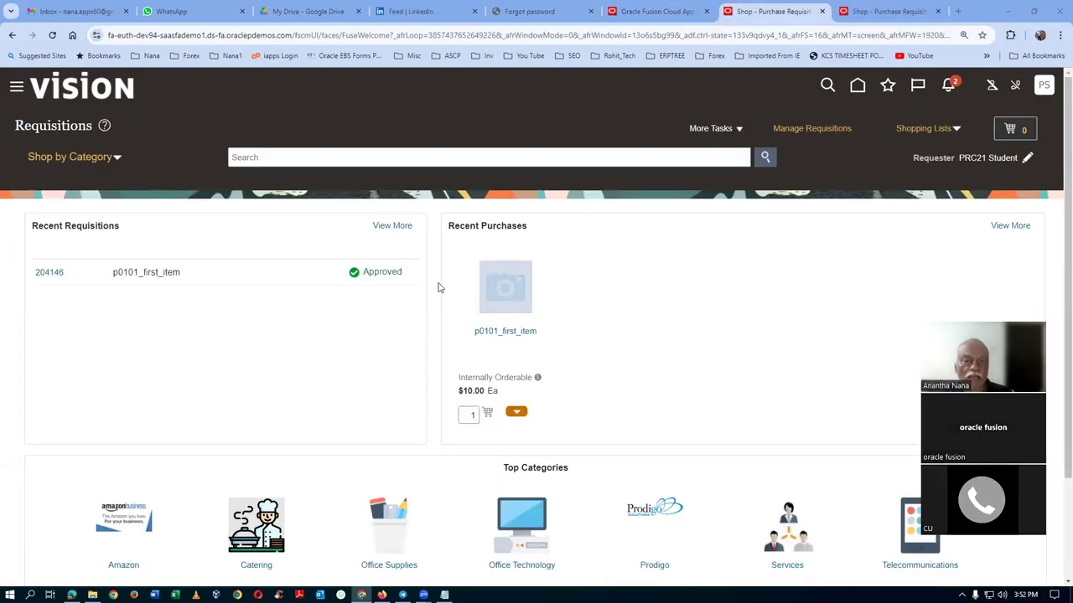
- Close the outdated Shop - Purchase Requisitions tab and duplicate the remaining one
click(876, 13)
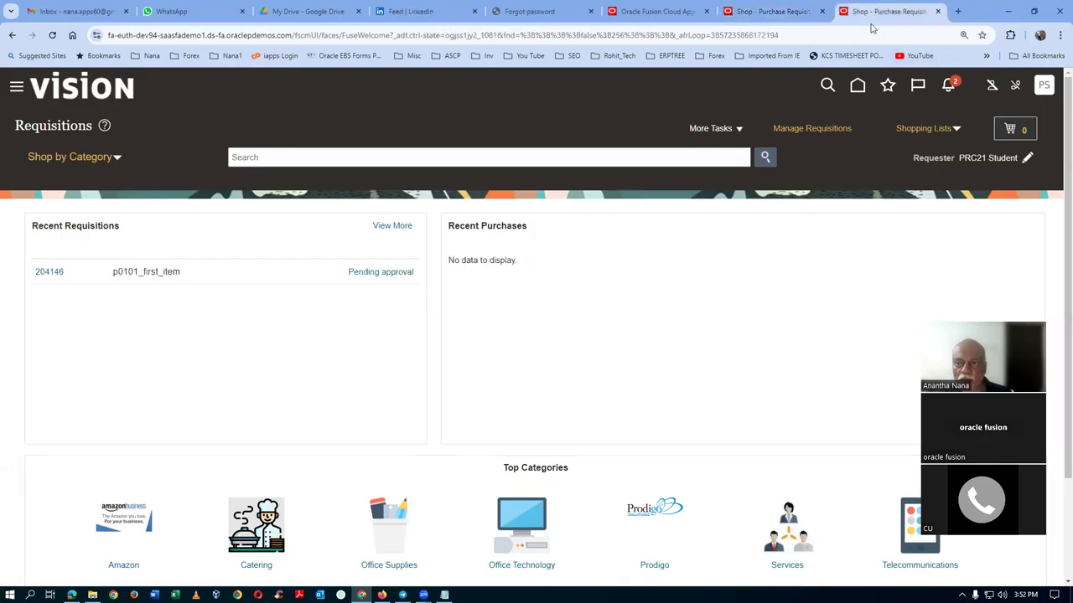
click(937, 11)
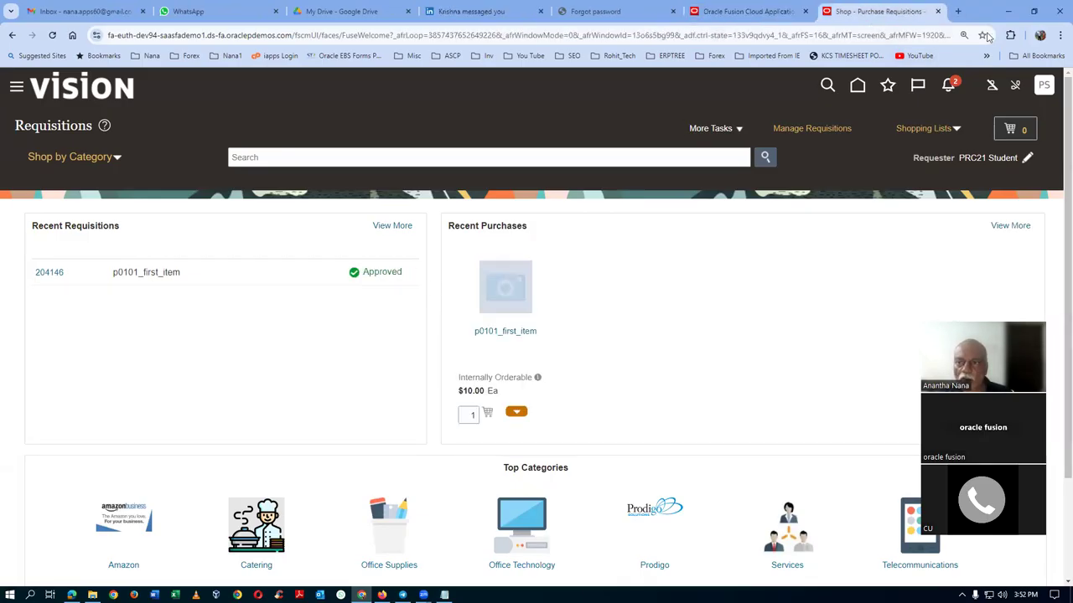
right_click(880, 11)
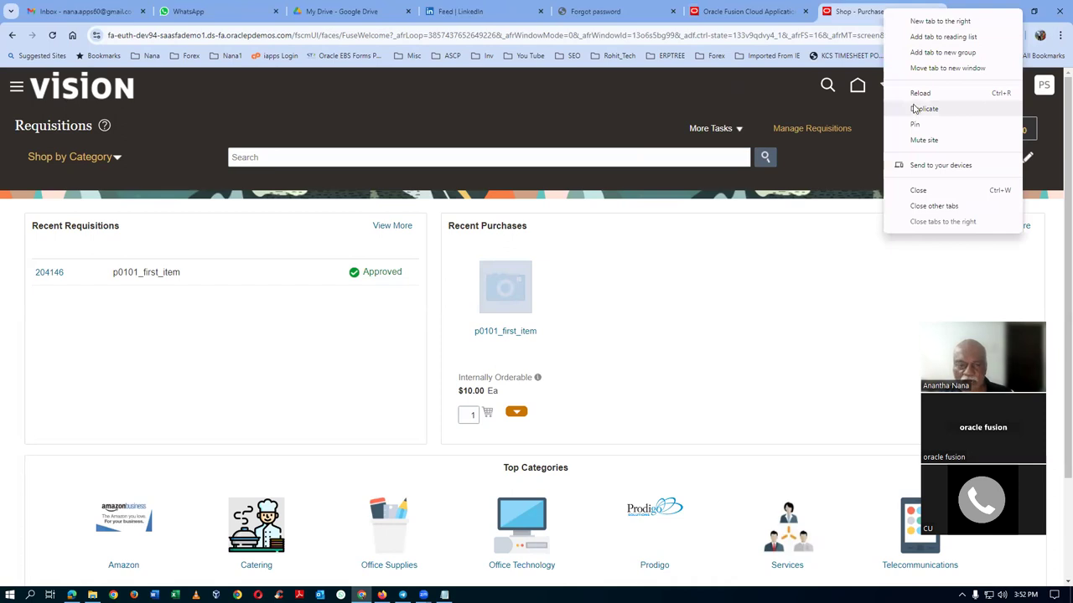
click(912, 108)
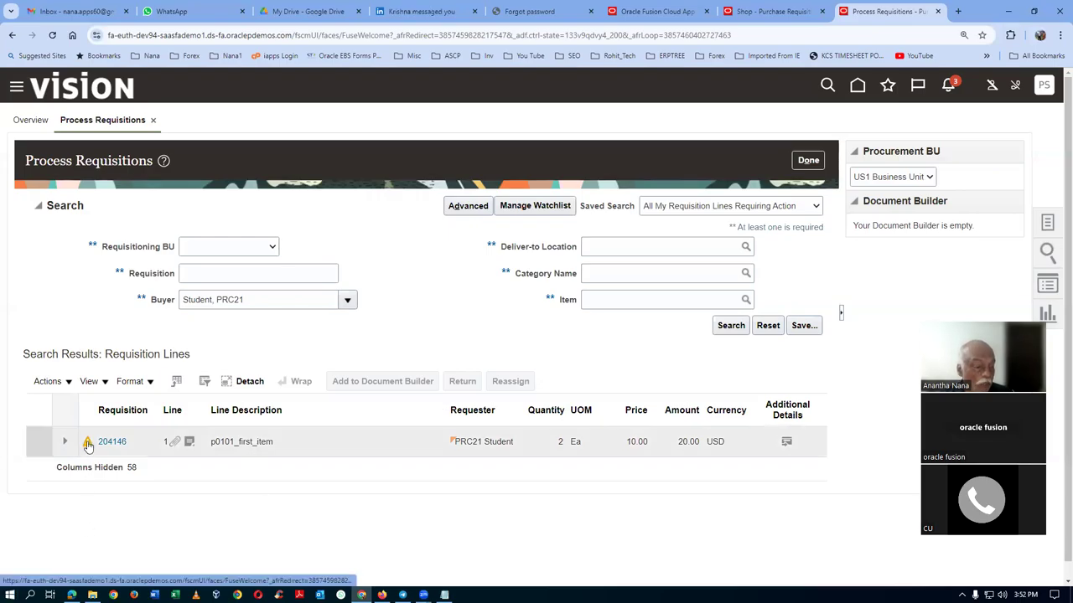
- Read the warning on requisition 204146's line, then add the line to the Document Builder
click(88, 445)
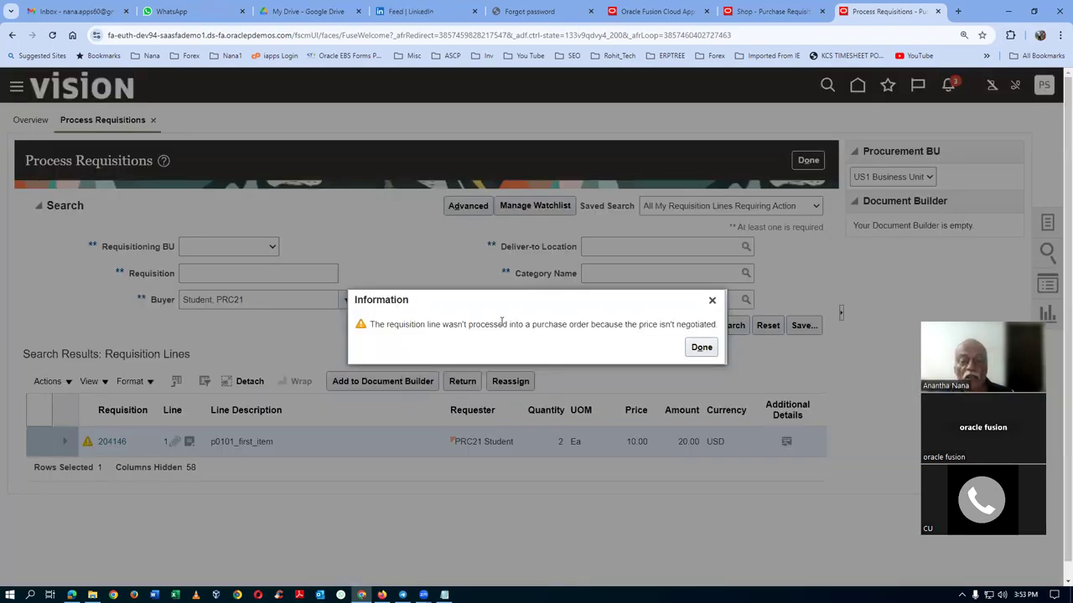
drag(398, 325, 694, 325)
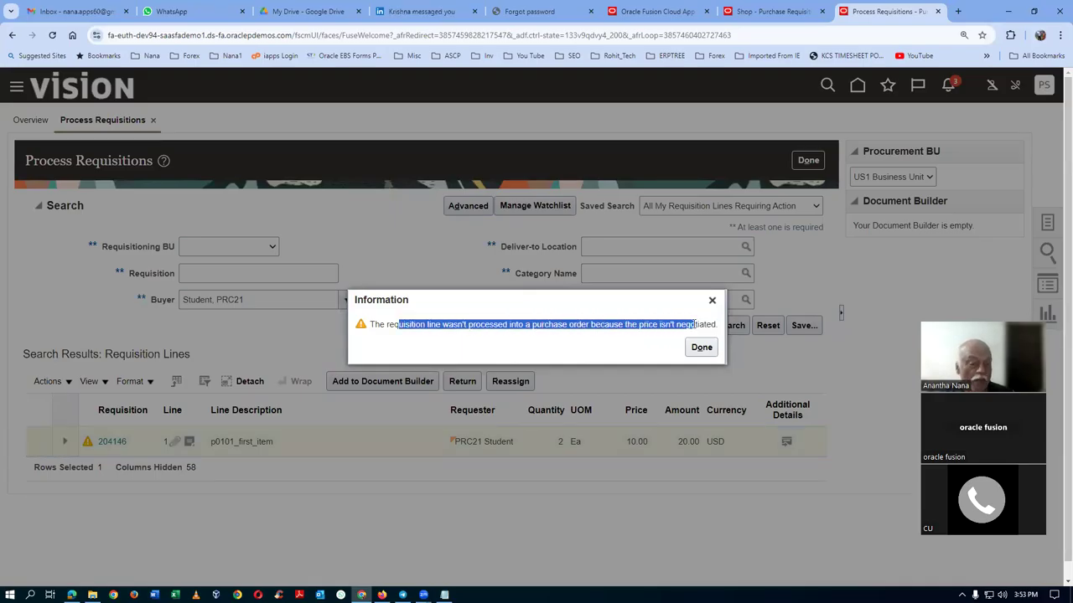
drag(693, 324, 697, 324)
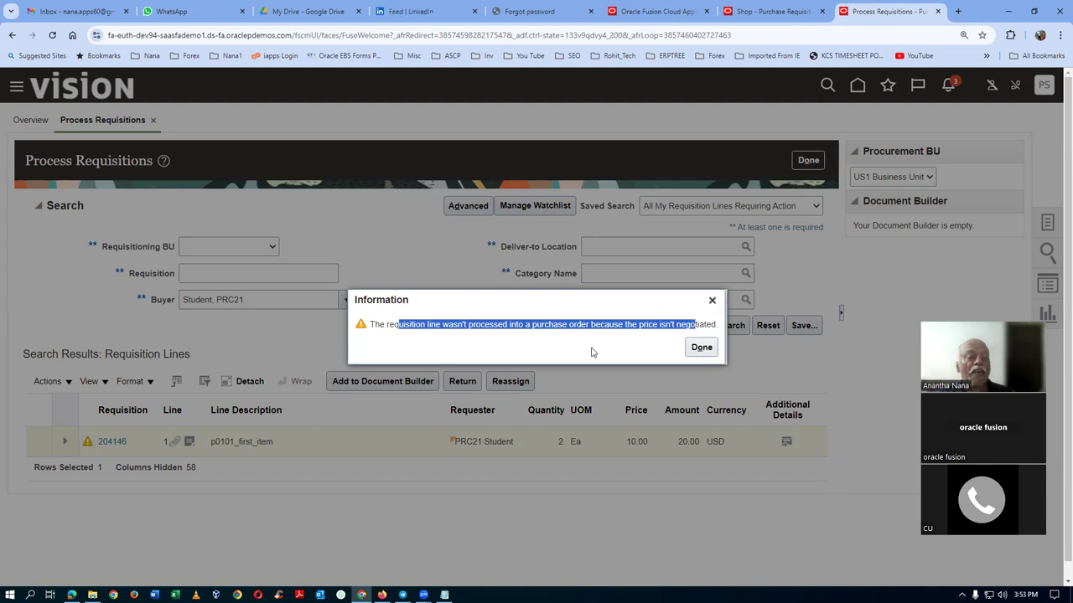
click(421, 358)
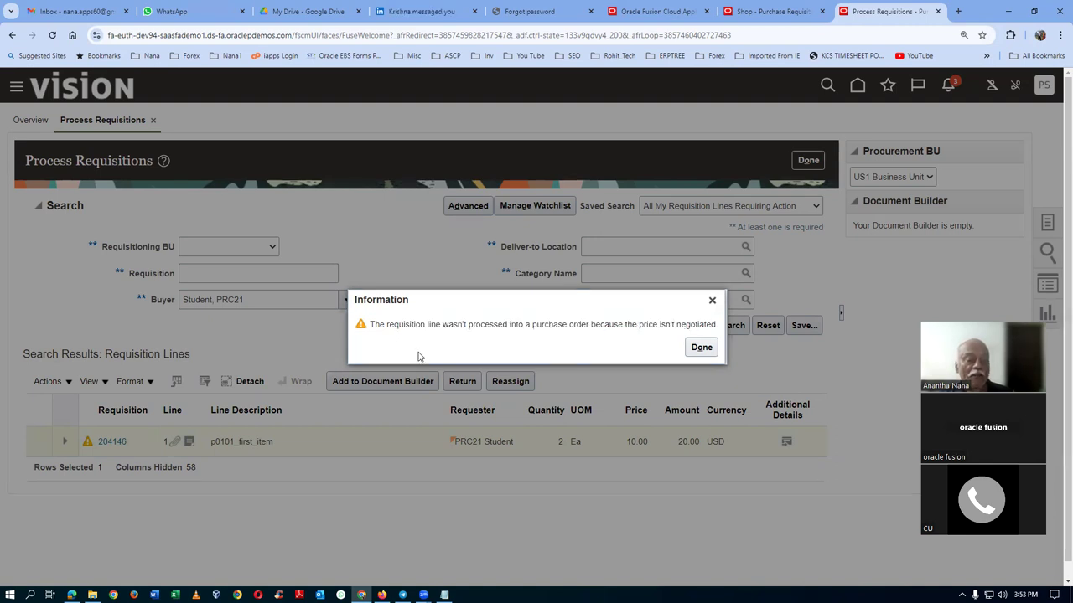
drag(397, 324, 687, 327)
click(701, 347)
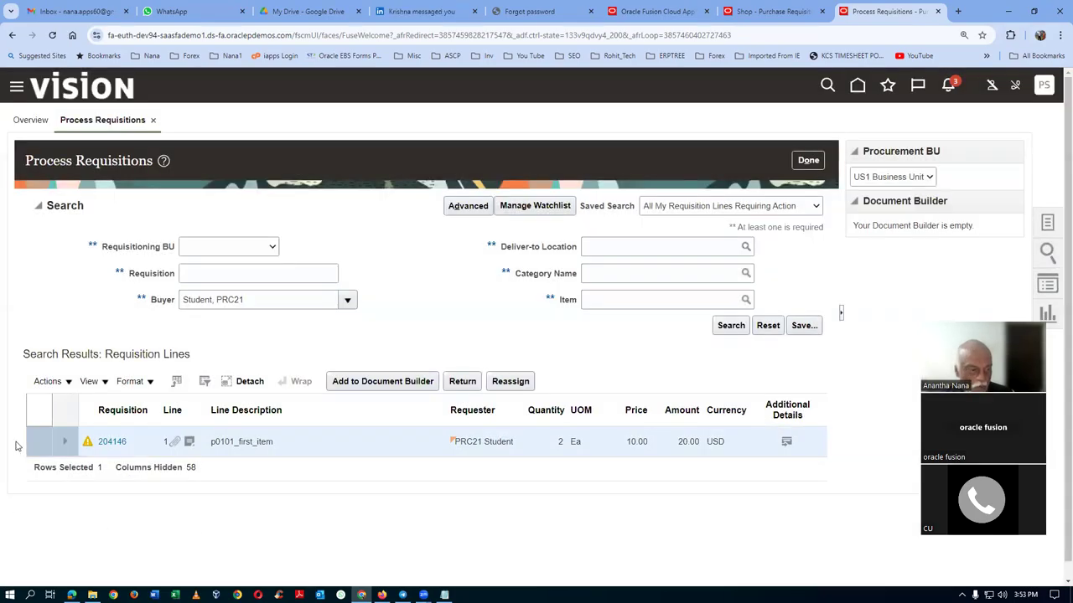
click(379, 386)
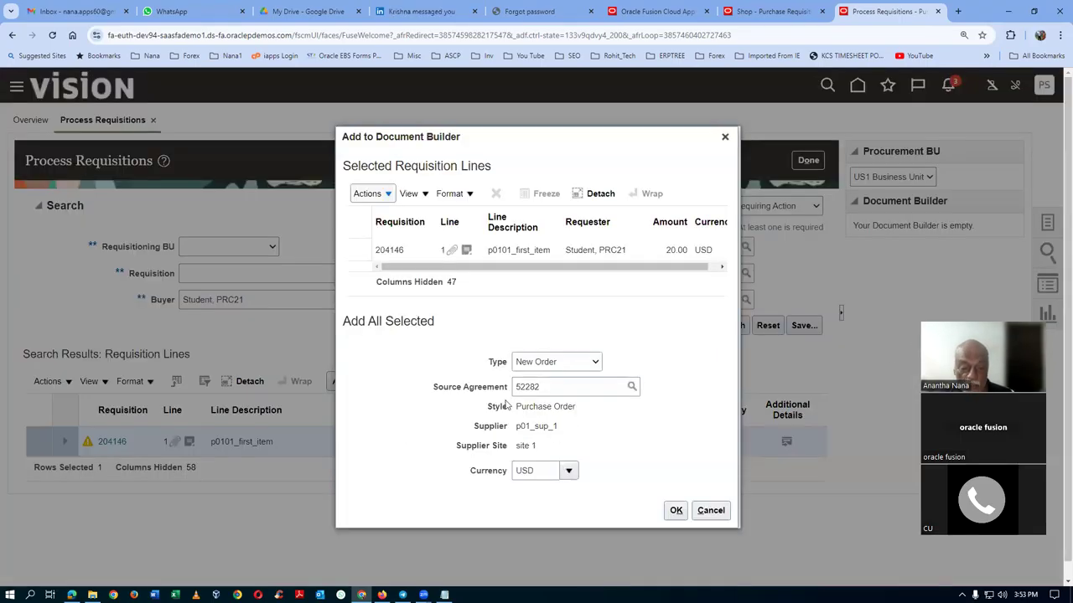
- Add line p0101_first_item (20.00 USD) as a New Order on agreement 52282 and create the order
click(675, 512)
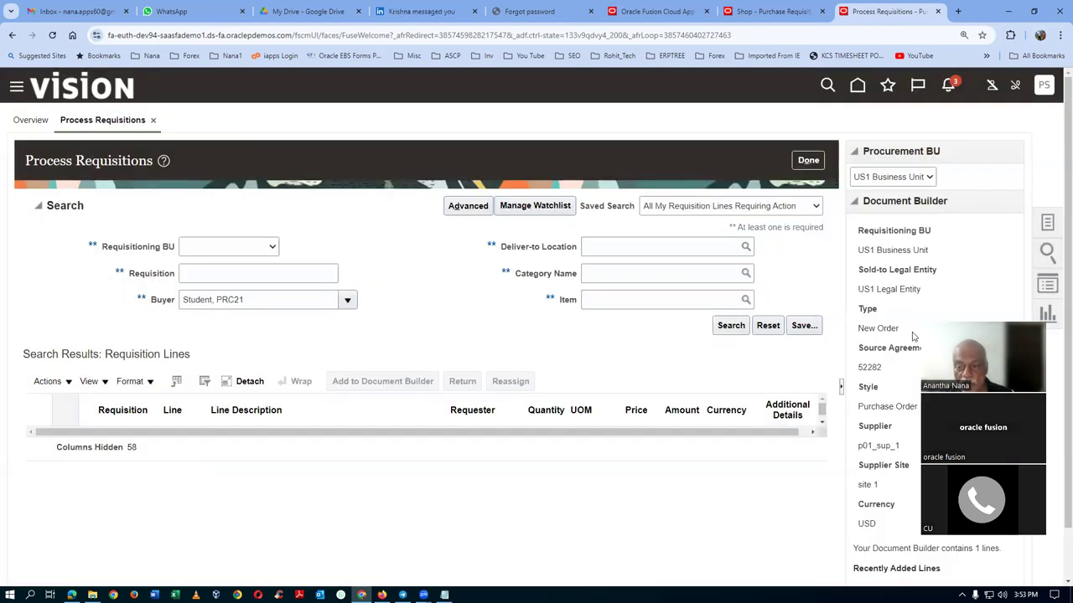
scroll(913, 336, down, 1)
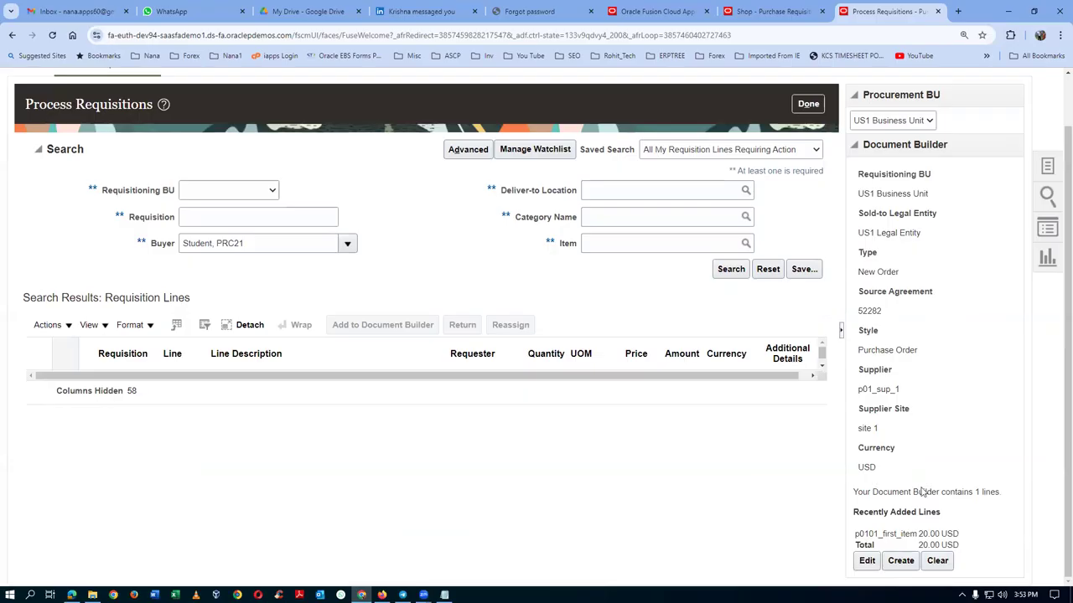
click(913, 561)
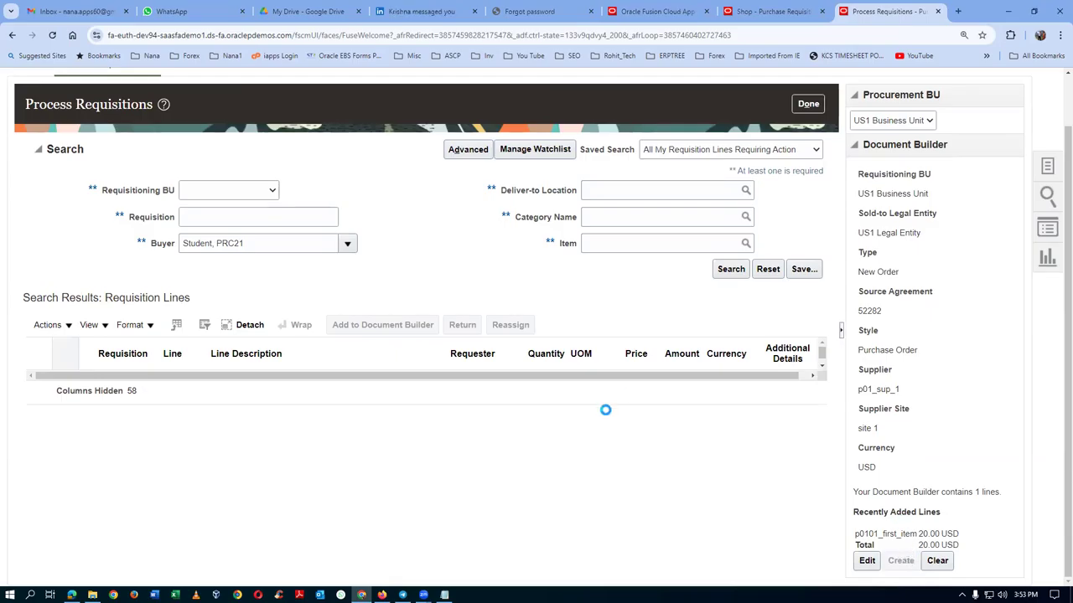
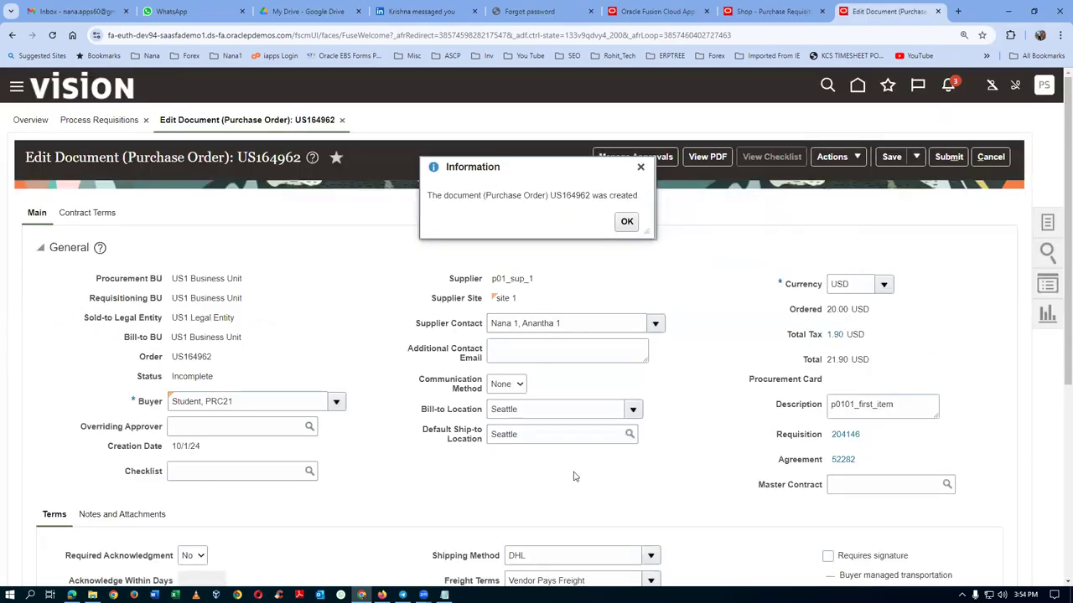
- Validate order US164962 and note that agreement 52282 requires a 50 USD minimum release
click(628, 221)
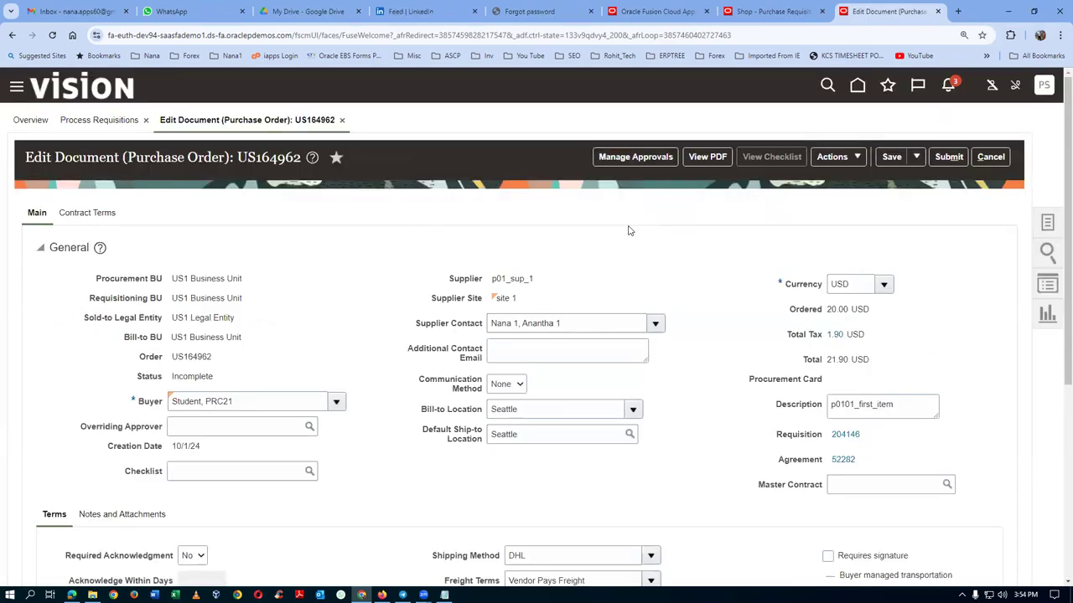
click(836, 163)
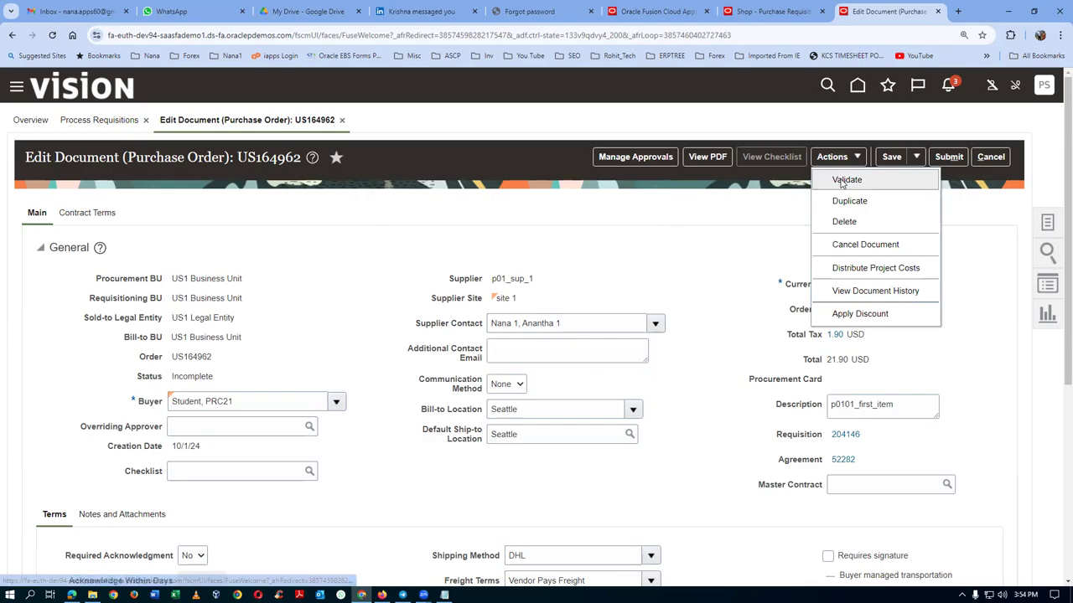
click(842, 181)
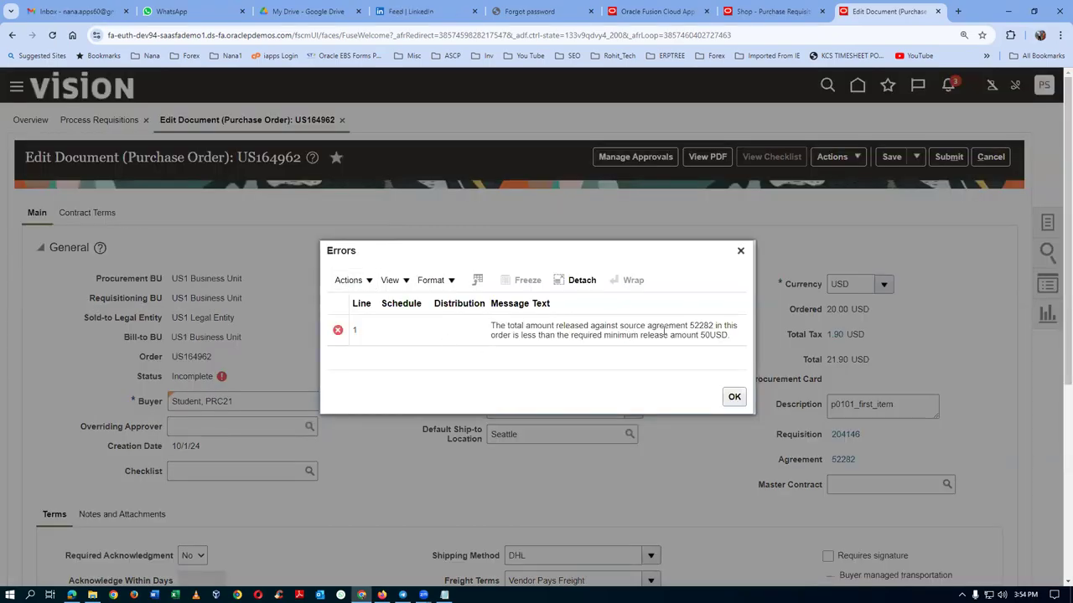
drag(588, 335, 728, 348)
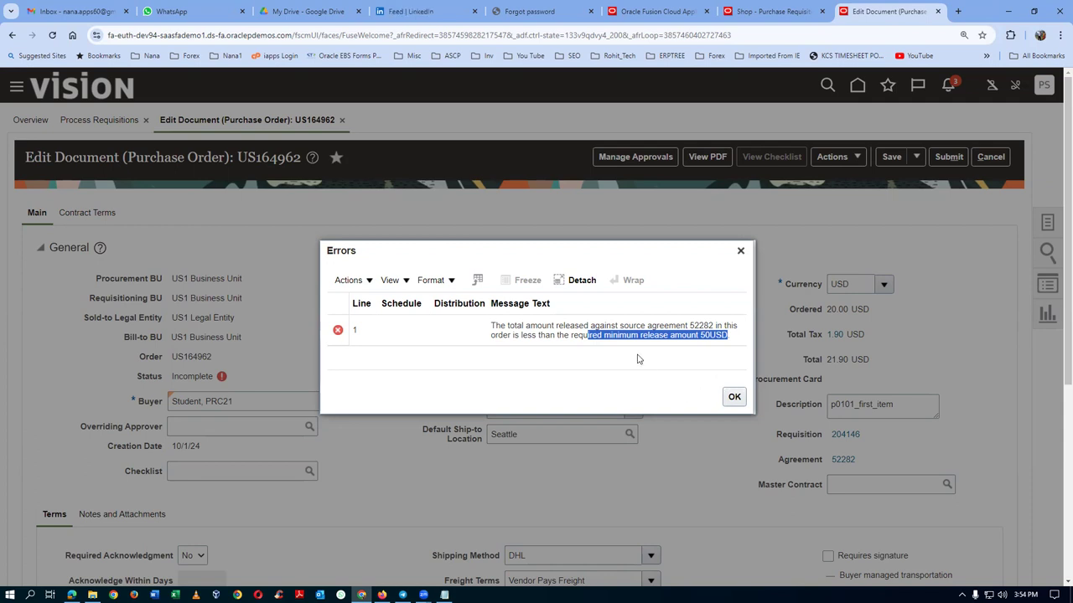
click(620, 327)
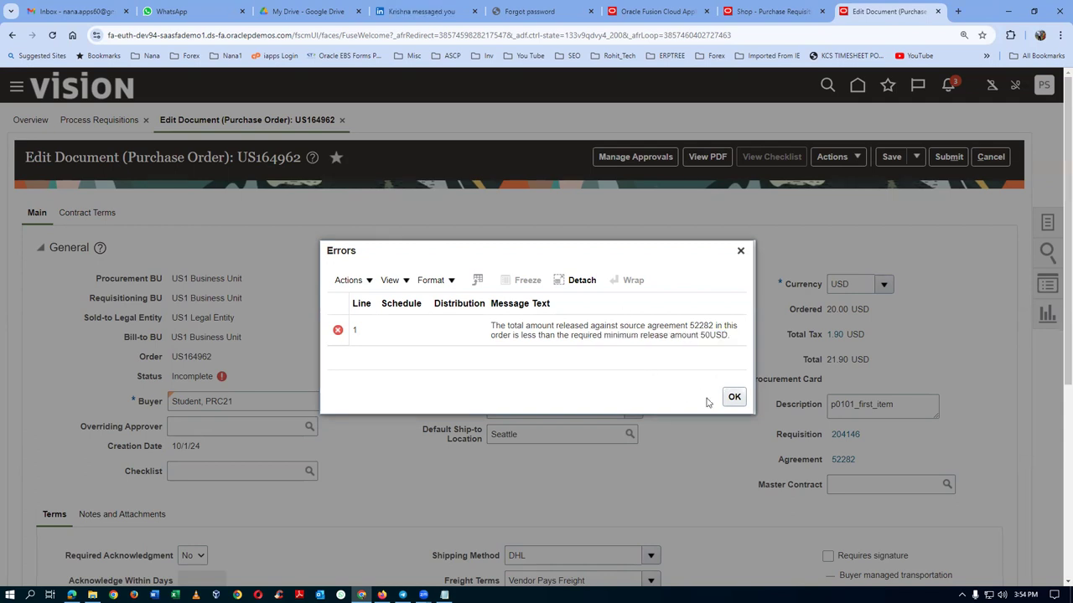
click(734, 396)
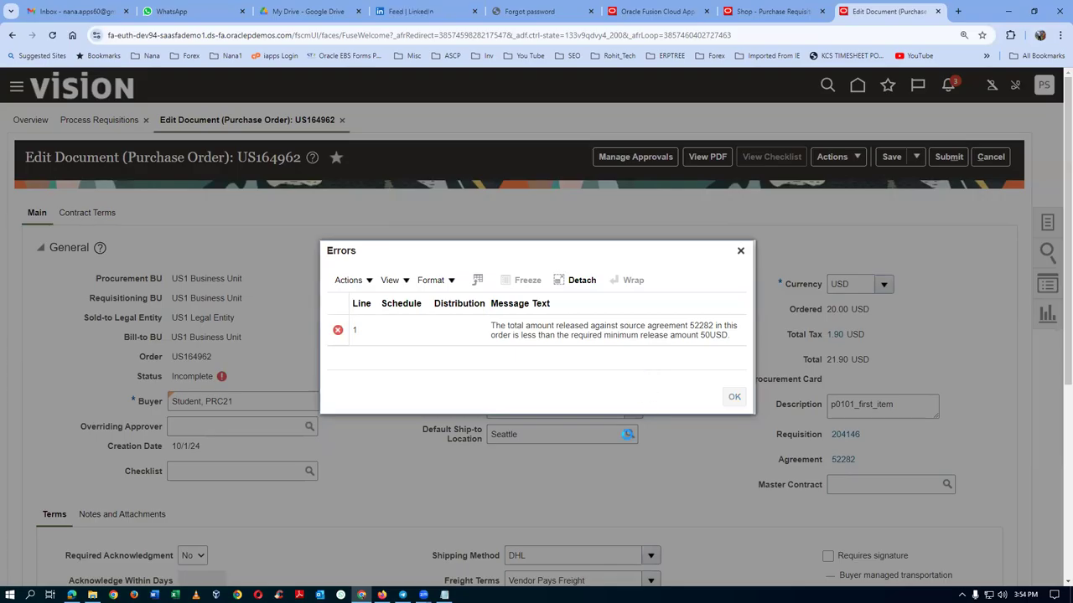
scroll(627, 441, down, 3)
scroll(626, 442, down, 2)
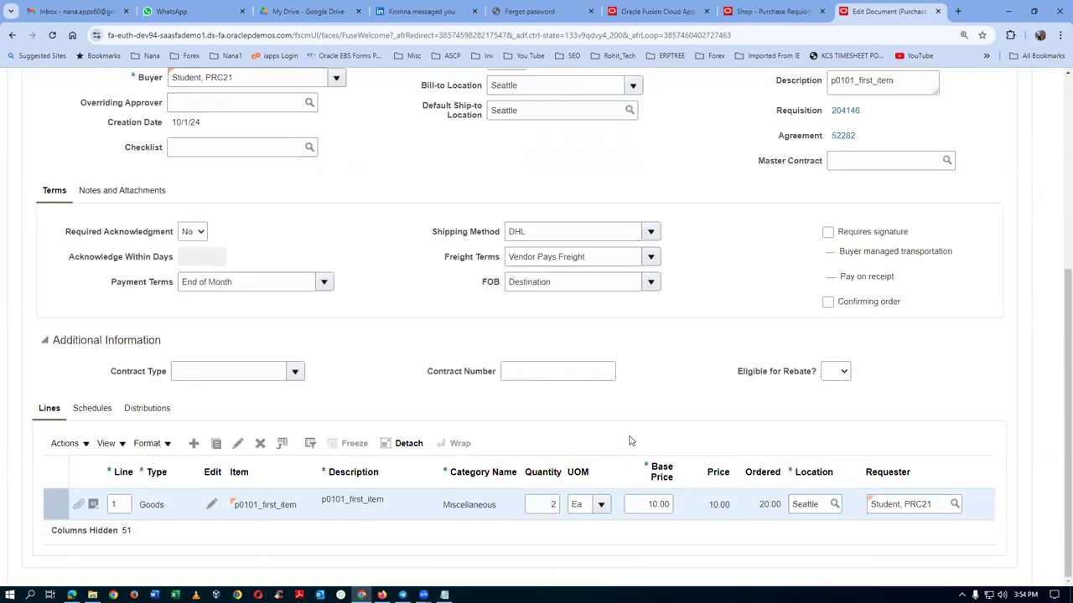
- Change line 1 quantity to 5 and review its schedules and distributions
click(551, 504)
text(5)
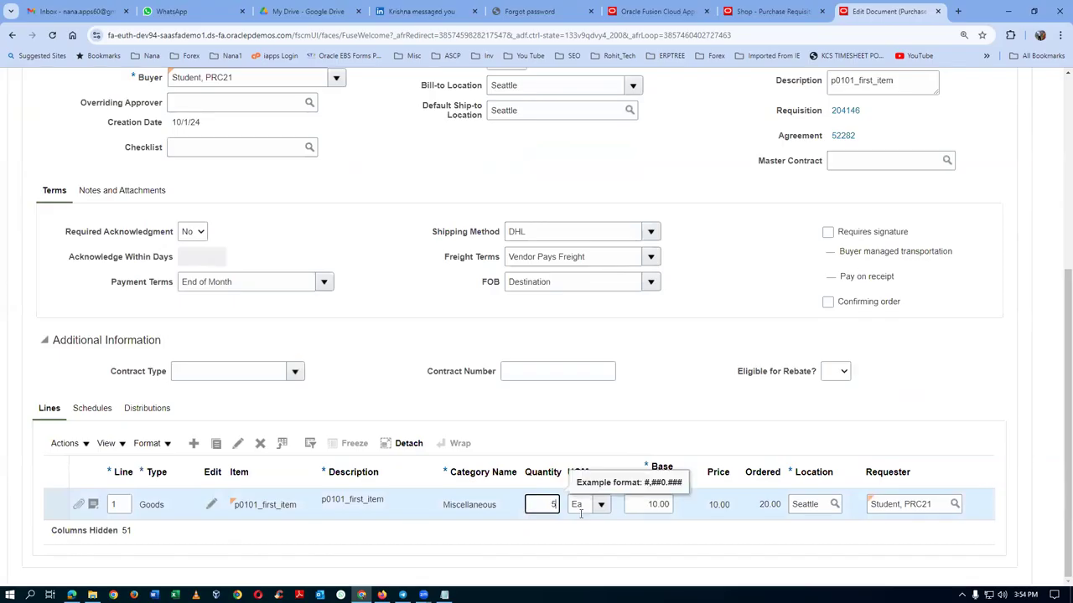
key(Tab)
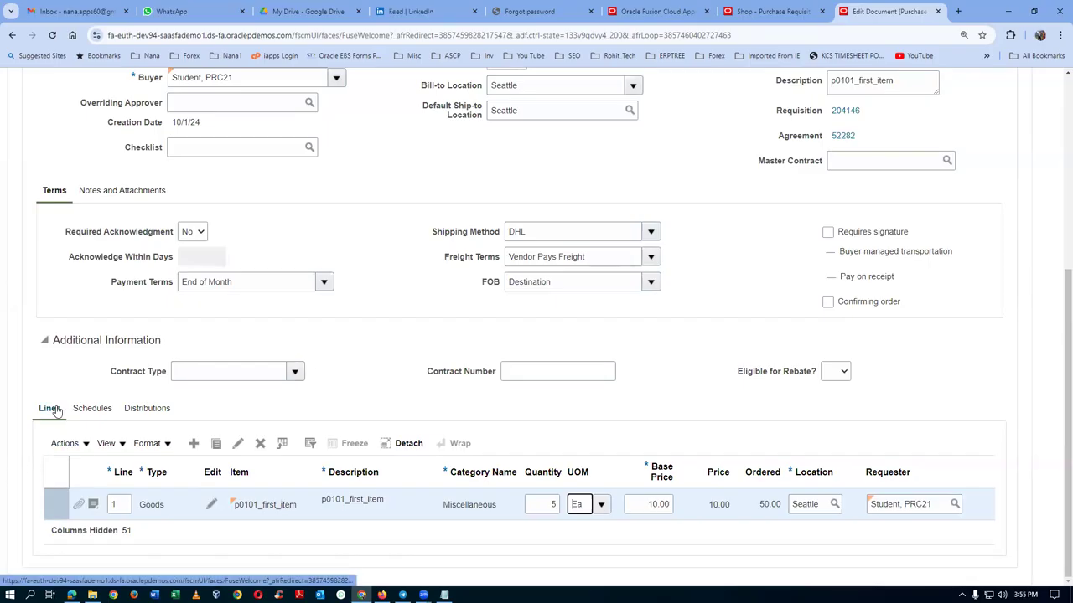
click(94, 409)
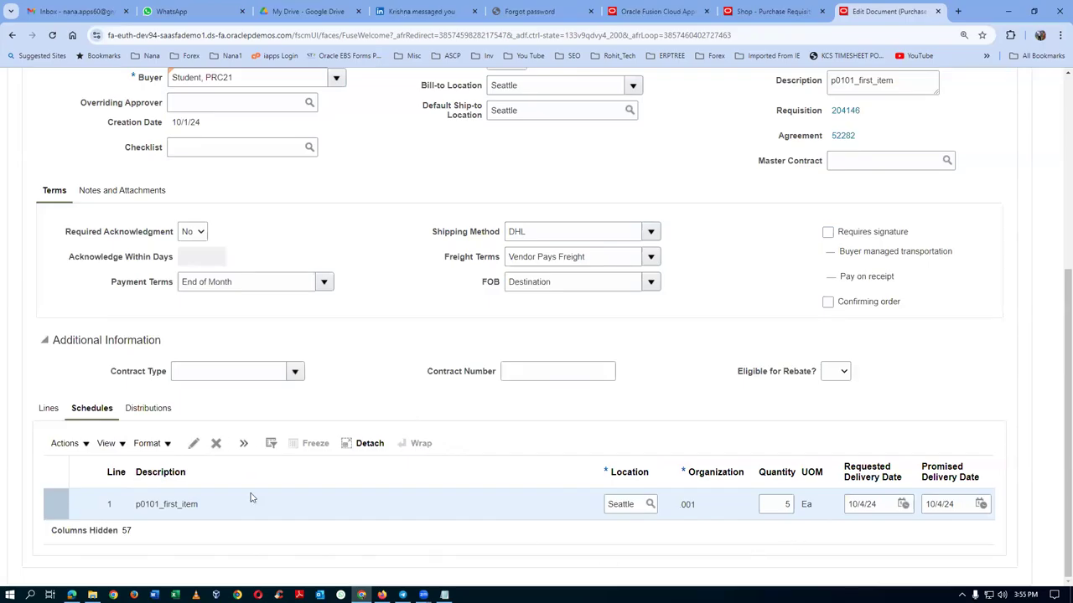
click(148, 408)
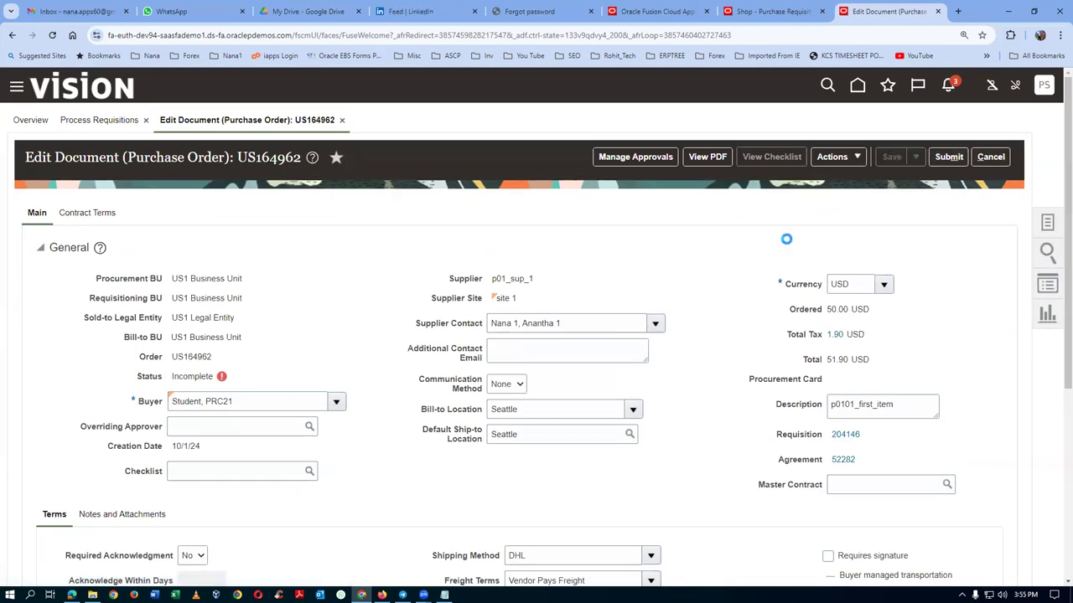
- Validate the updated order and confirm it has no errors
click(839, 159)
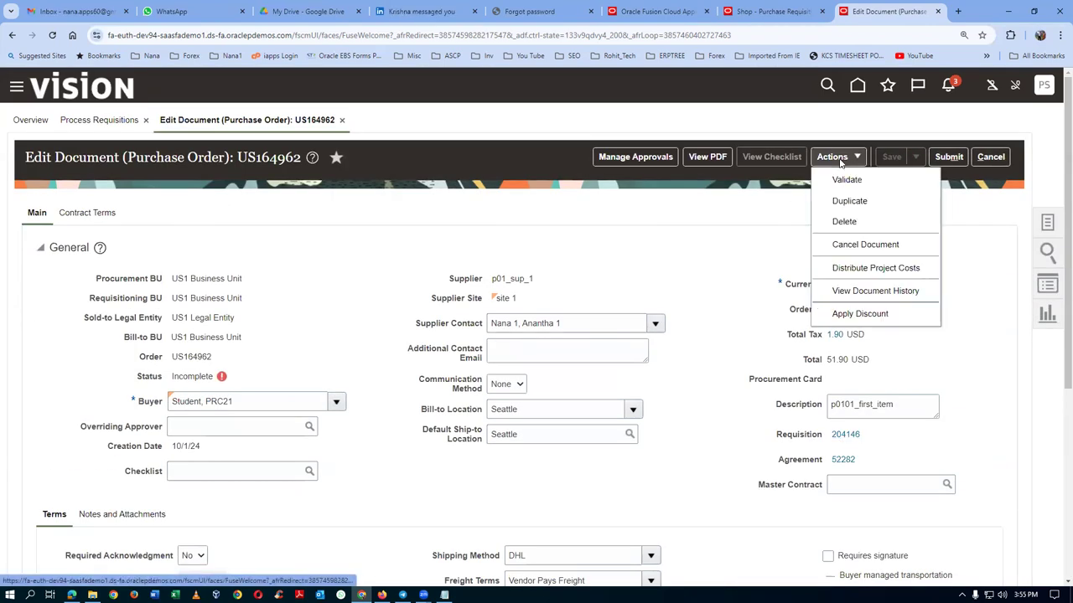
click(835, 159)
click(832, 177)
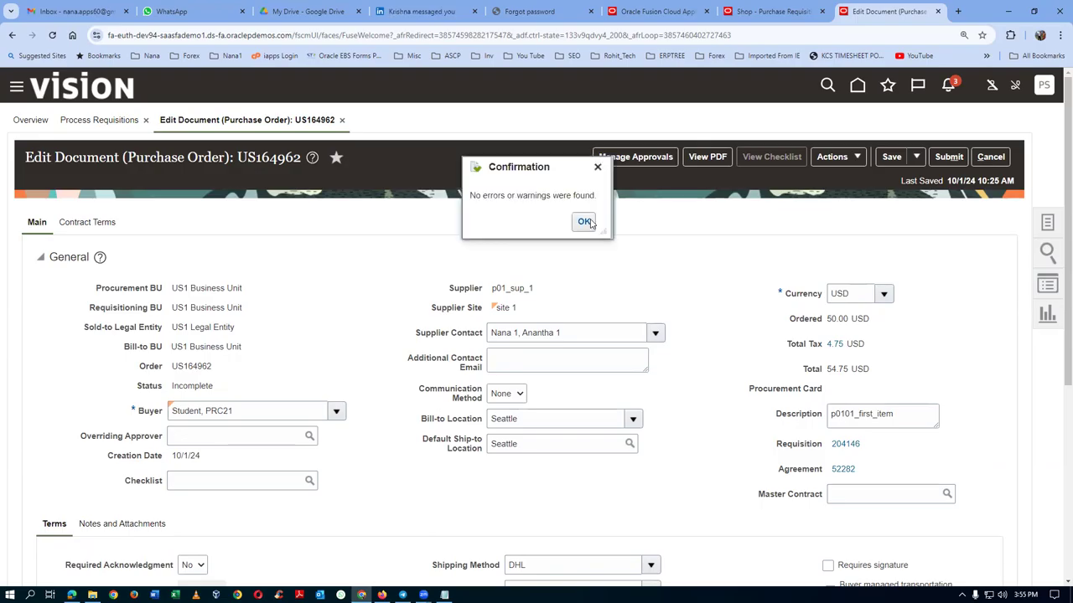
click(590, 222)
- Review US164962's Terms Stage approvers, then switch over to Notepad
click(635, 157)
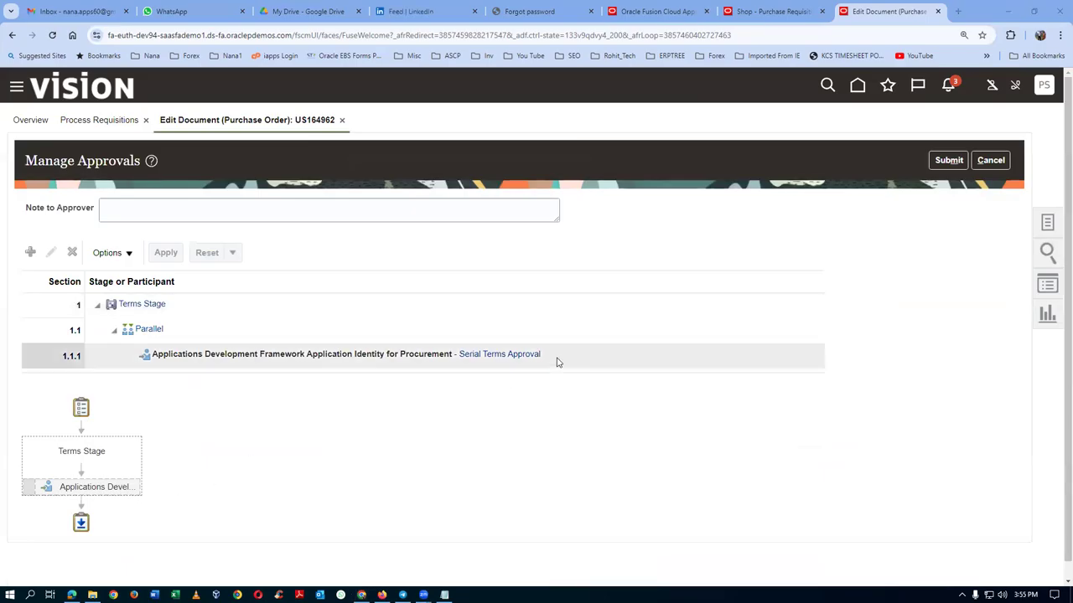
key(alt+Tab)
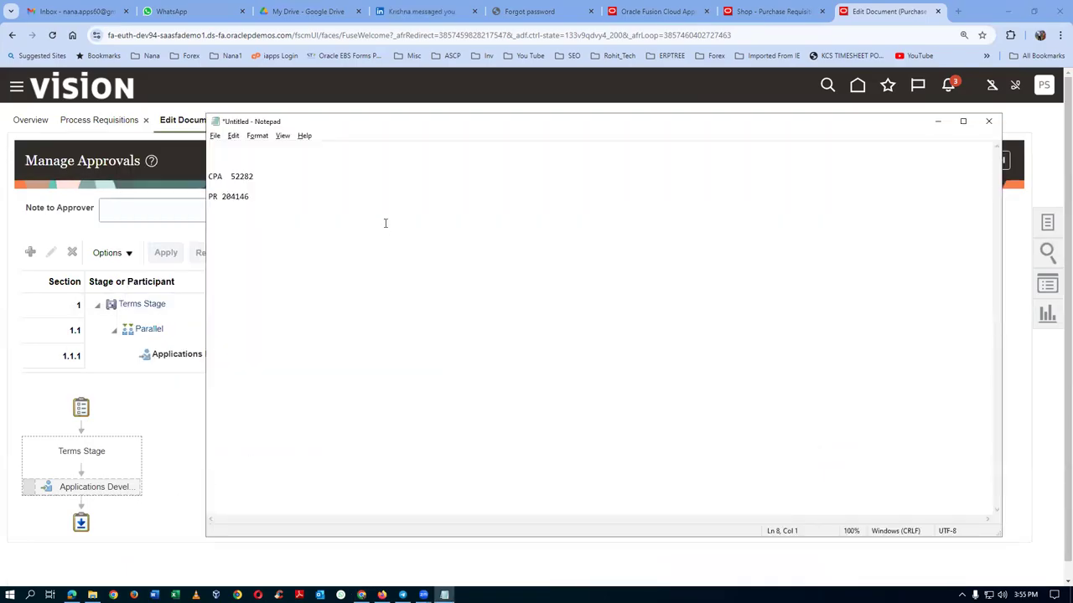
- Note US164962 in Notepad under the CPA 52282 and PR 204146 entries
text(US164)
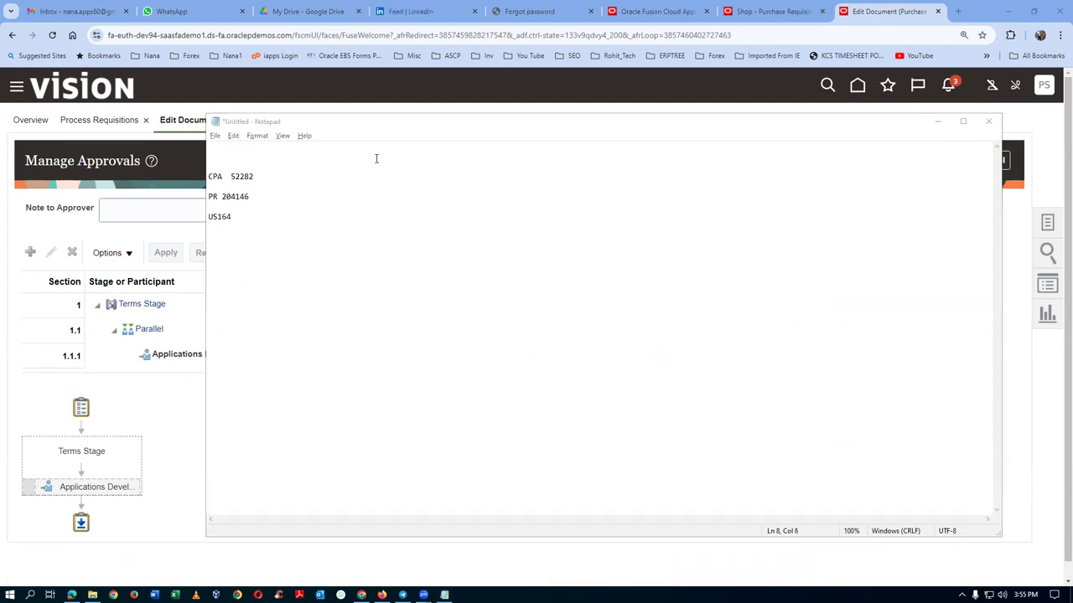
drag(377, 128, 403, 174)
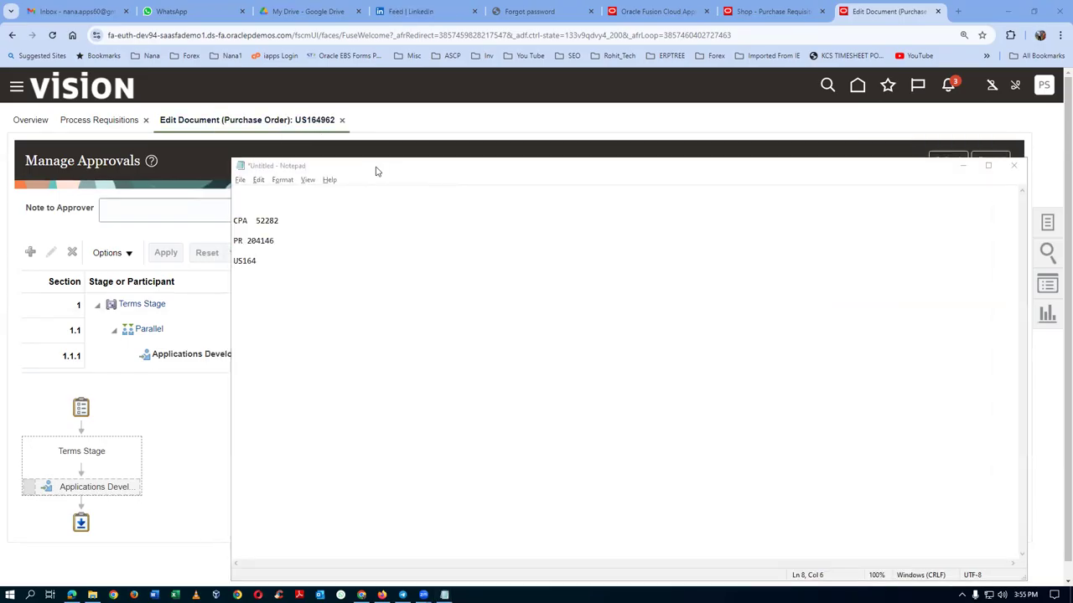
click(275, 262)
text(962)
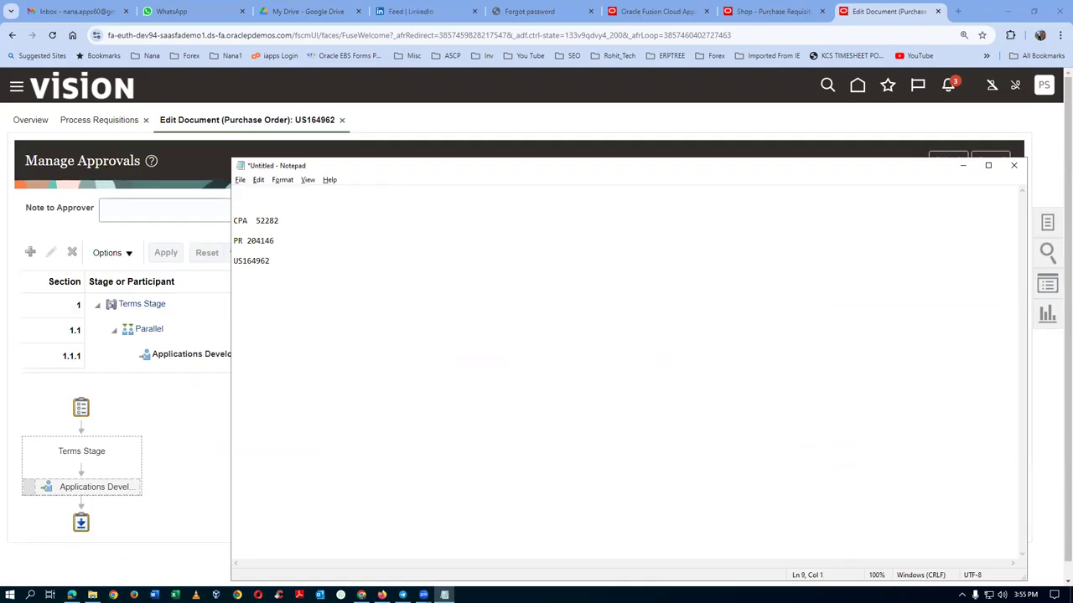
click(194, 436)
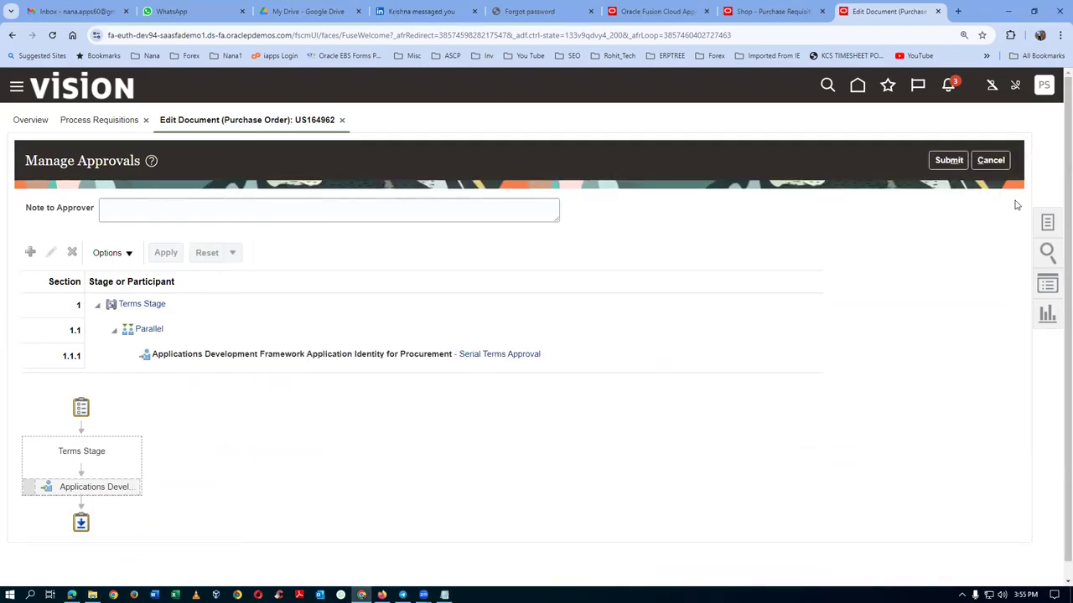
- Submit US164962 for approval and acknowledge the confirmation
click(949, 160)
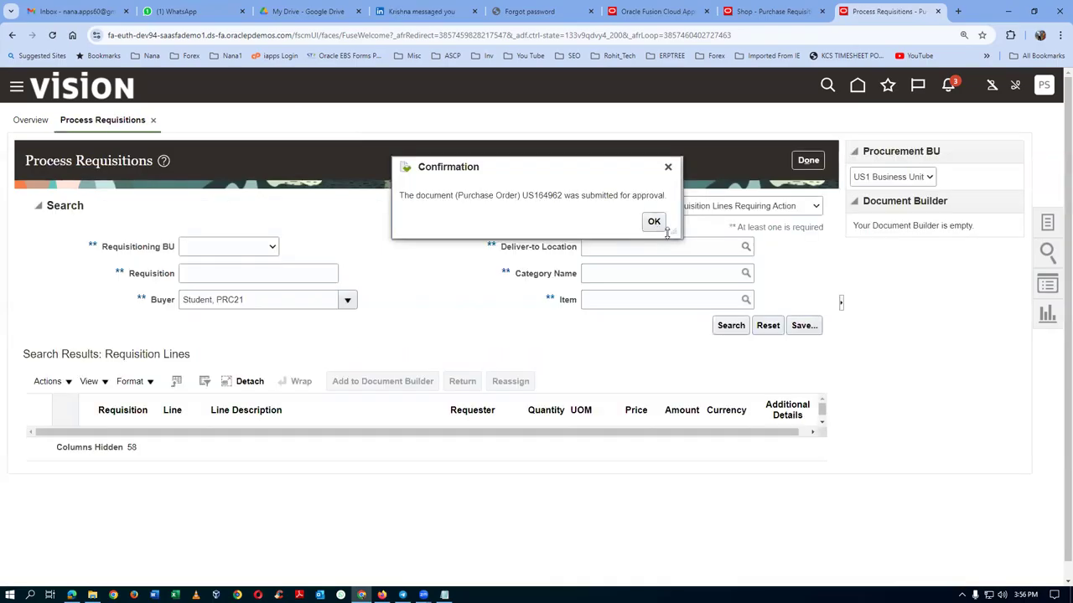
click(656, 223)
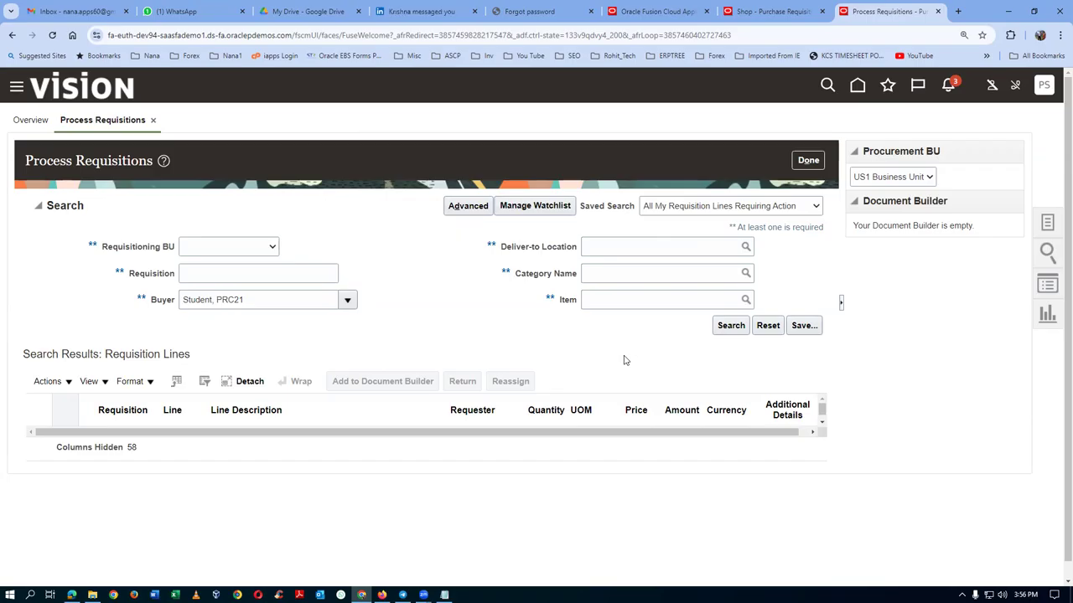
click(1047, 223)
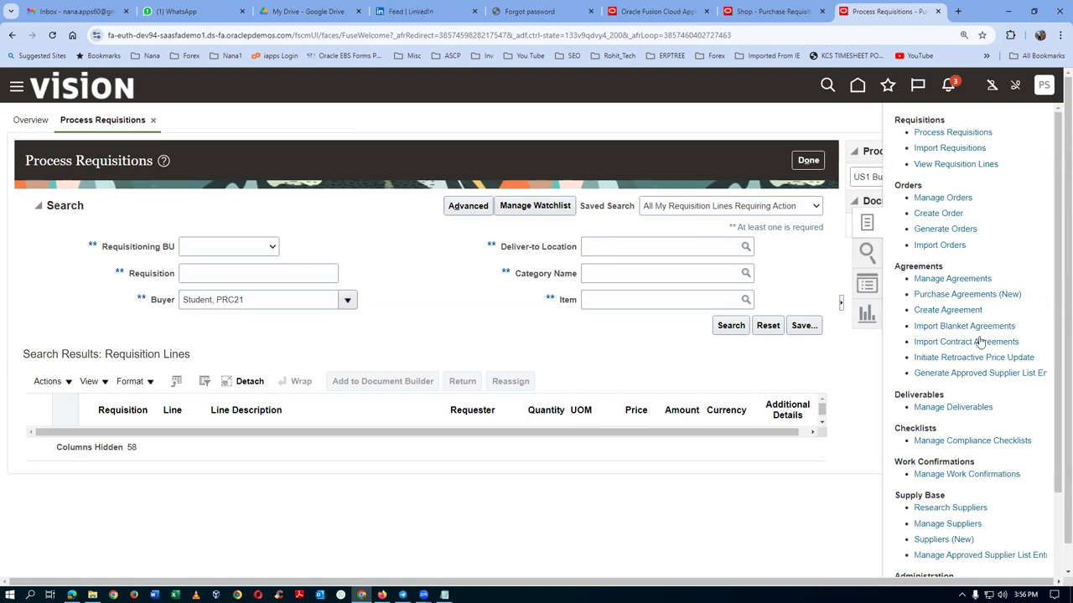
- Search Manage Orders for US164962 with the Buyer filter cleared
click(952, 205)
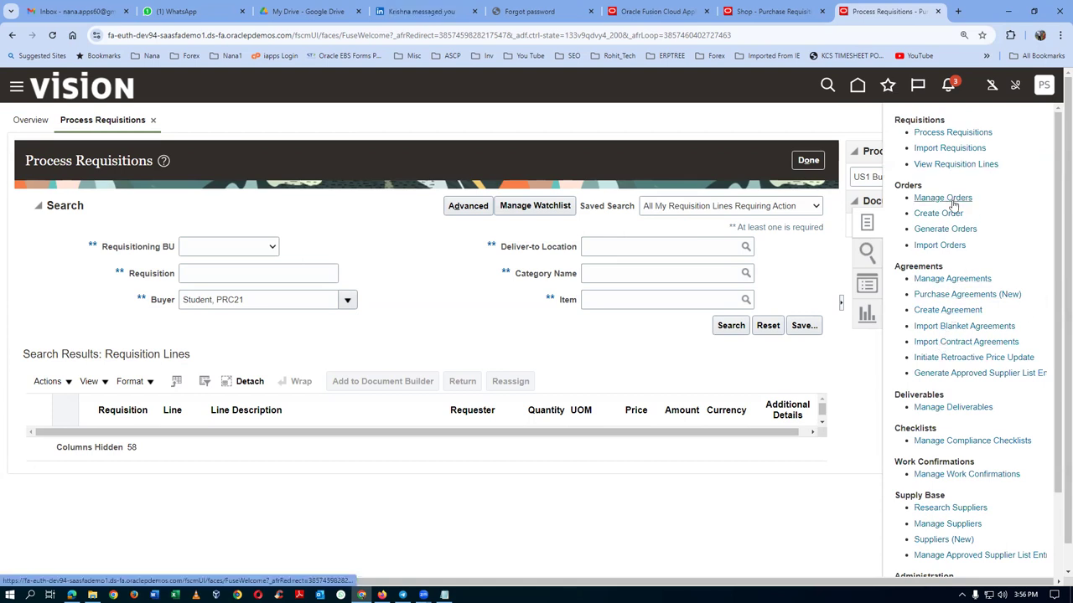
click(755, 284)
text(US)
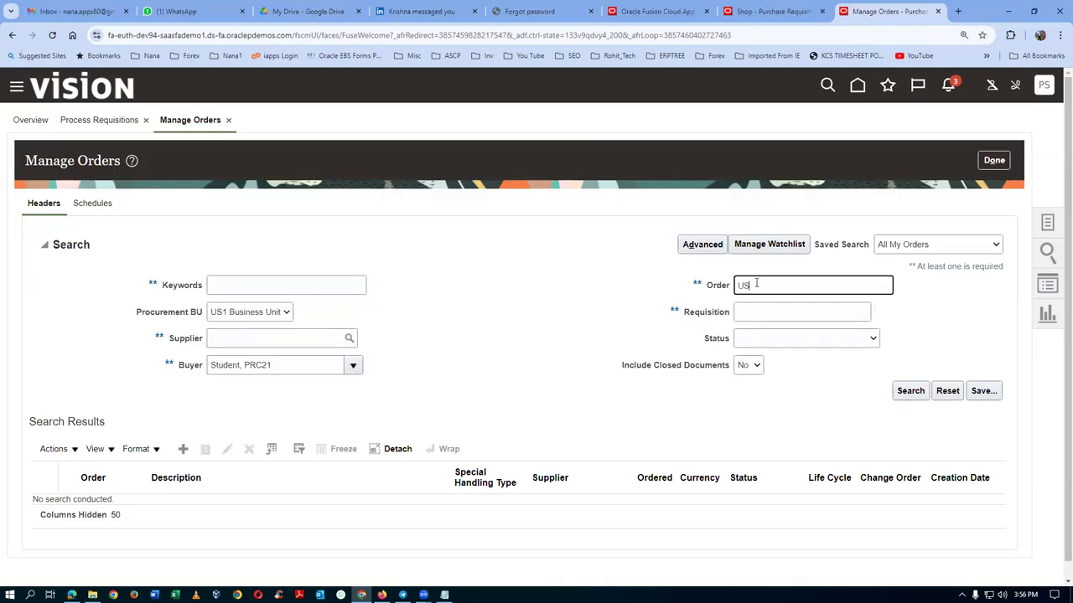
text(164)
key(alt+Tab)
key(alt+Tab)
text(962)
key(Tab)
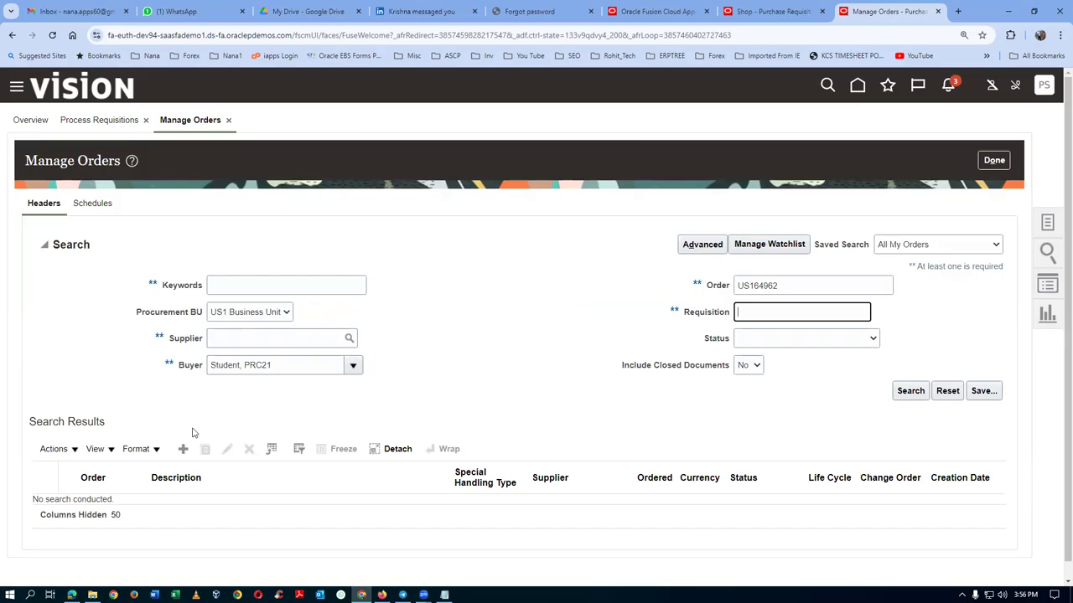
click(317, 374)
key(ctrl+a)
key(BackSpace)
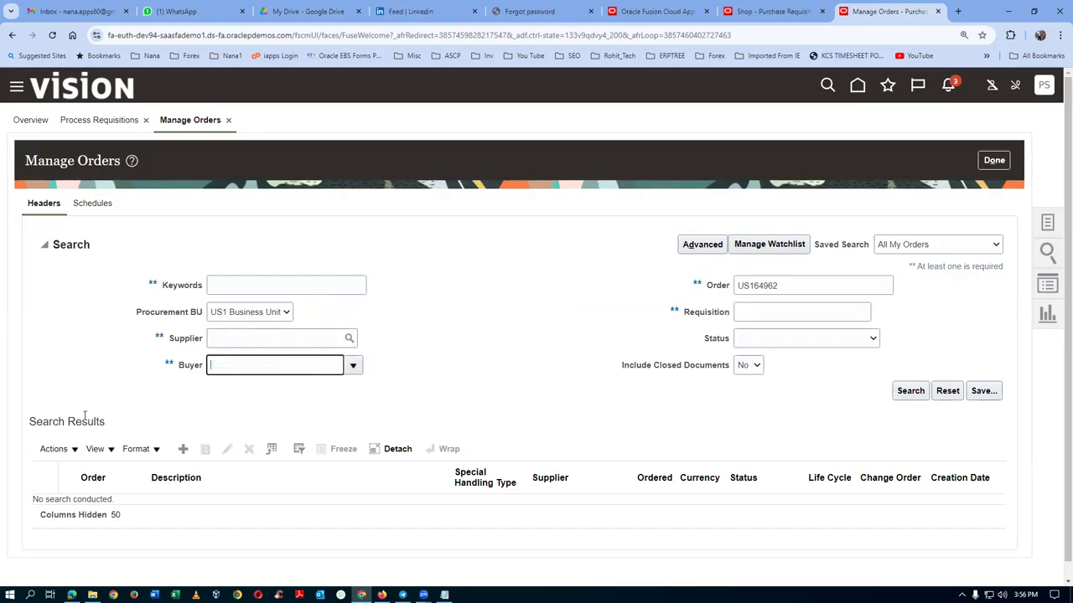
click(910, 390)
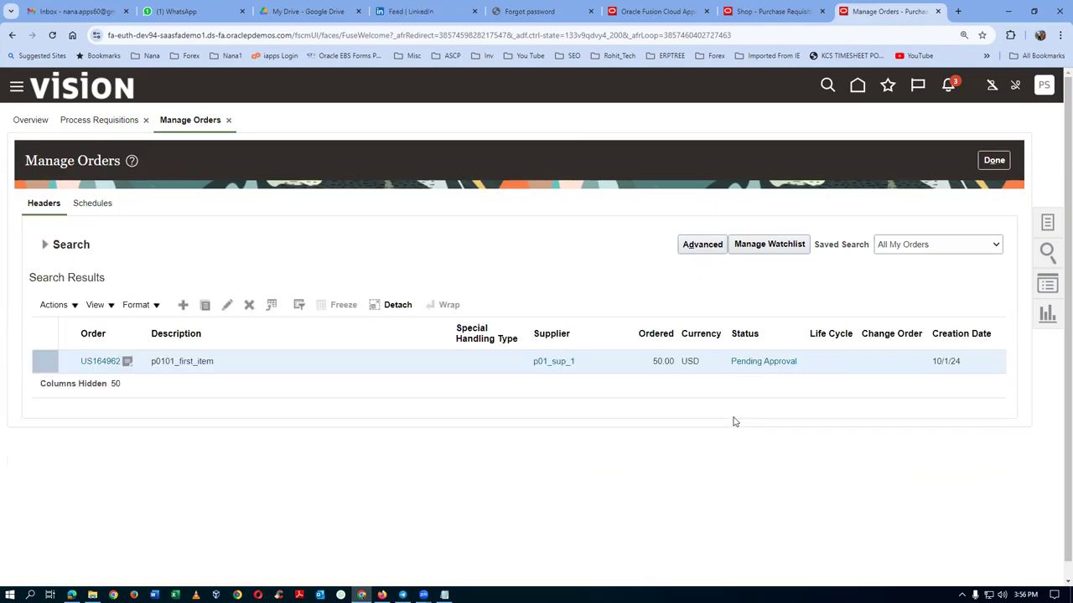
- Read the Note to Supplier on US164962's order row
click(127, 365)
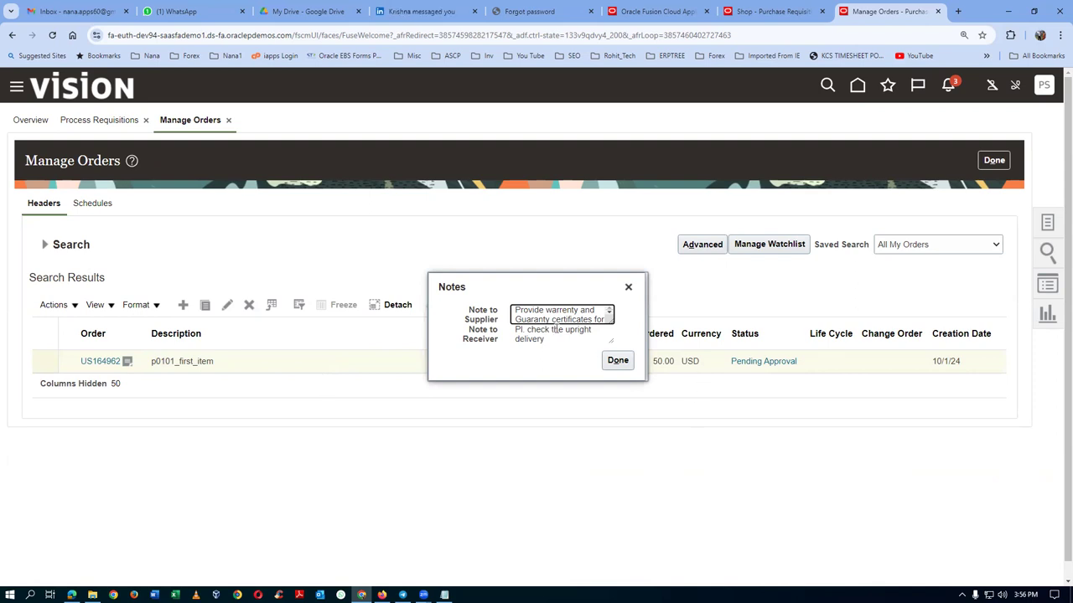
drag(552, 310, 550, 340)
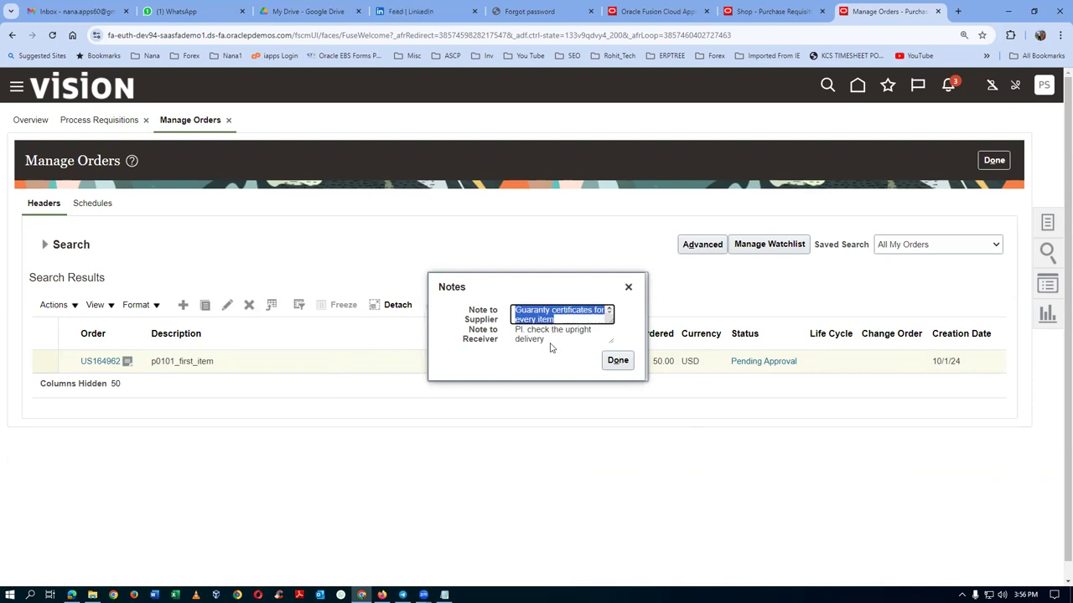
click(618, 360)
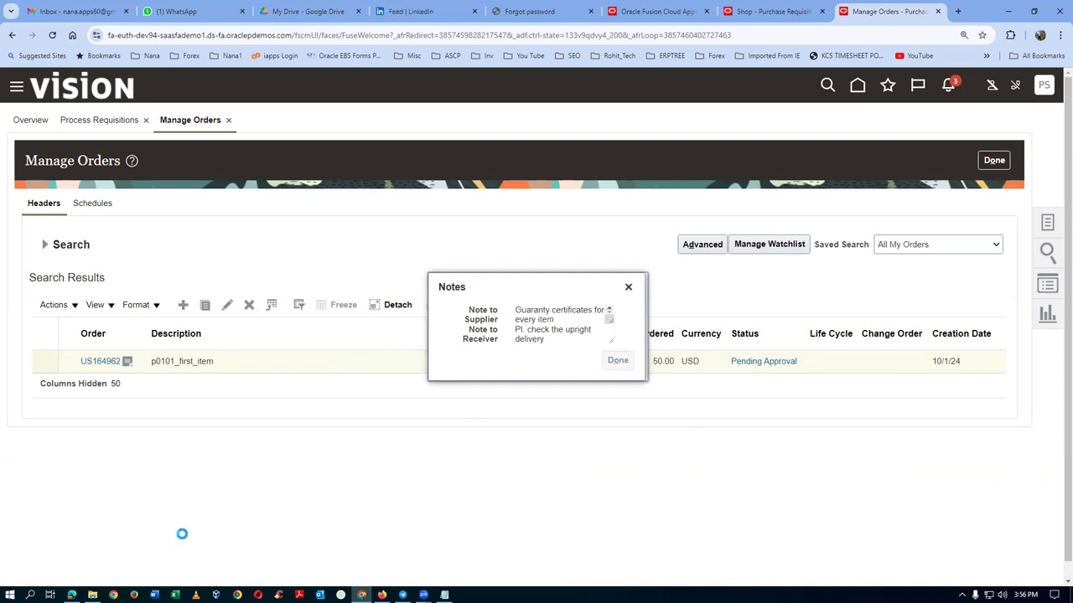
click(101, 363)
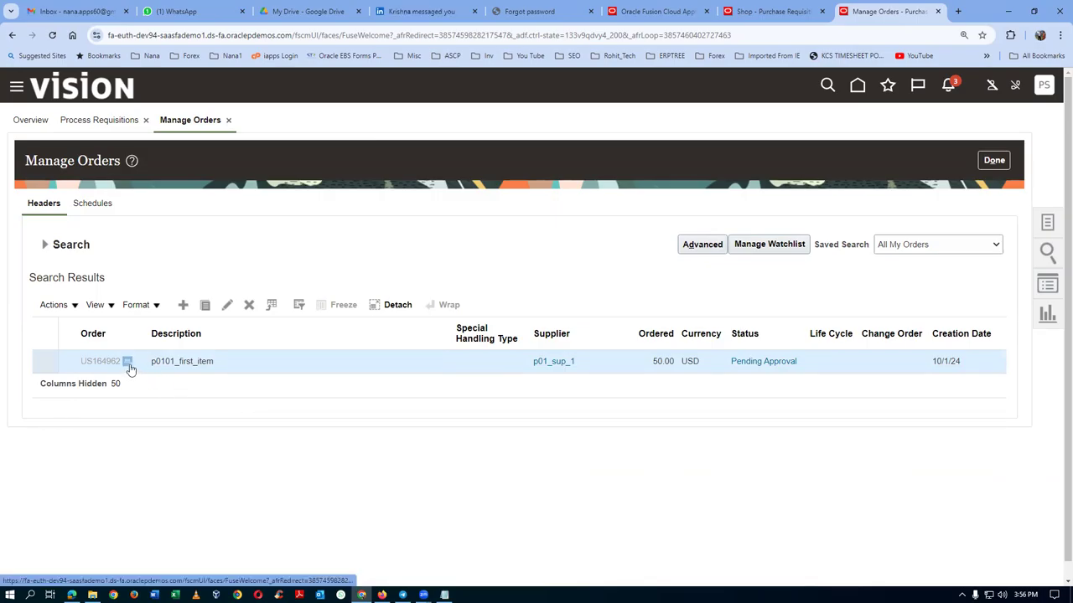
- Check line 1's attachments and note to supplier on order US164962
click(101, 361)
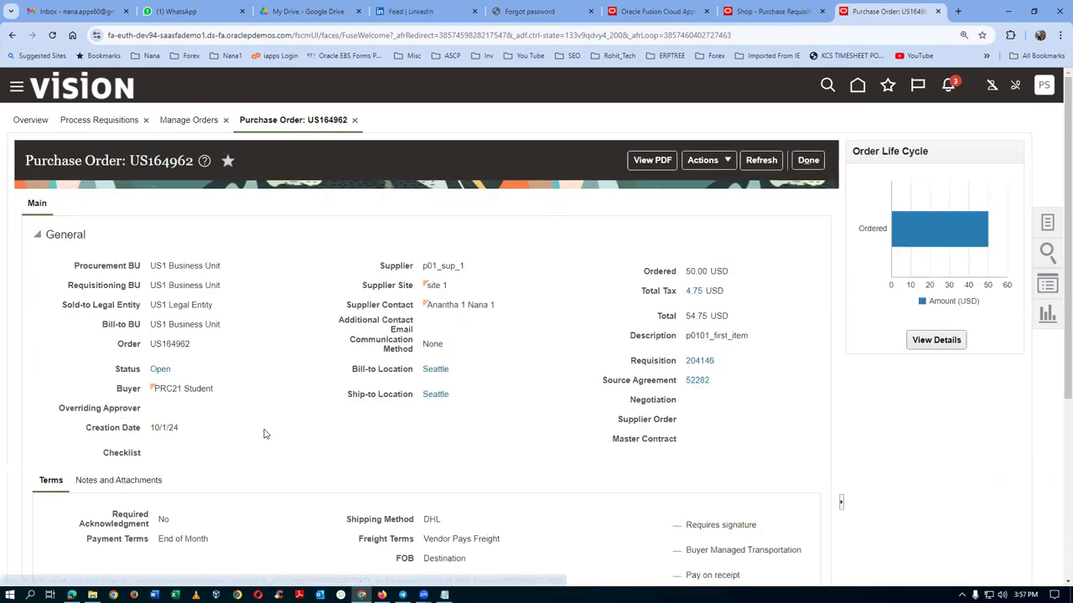
scroll(265, 433, down, 3)
scroll(265, 433, down, 1)
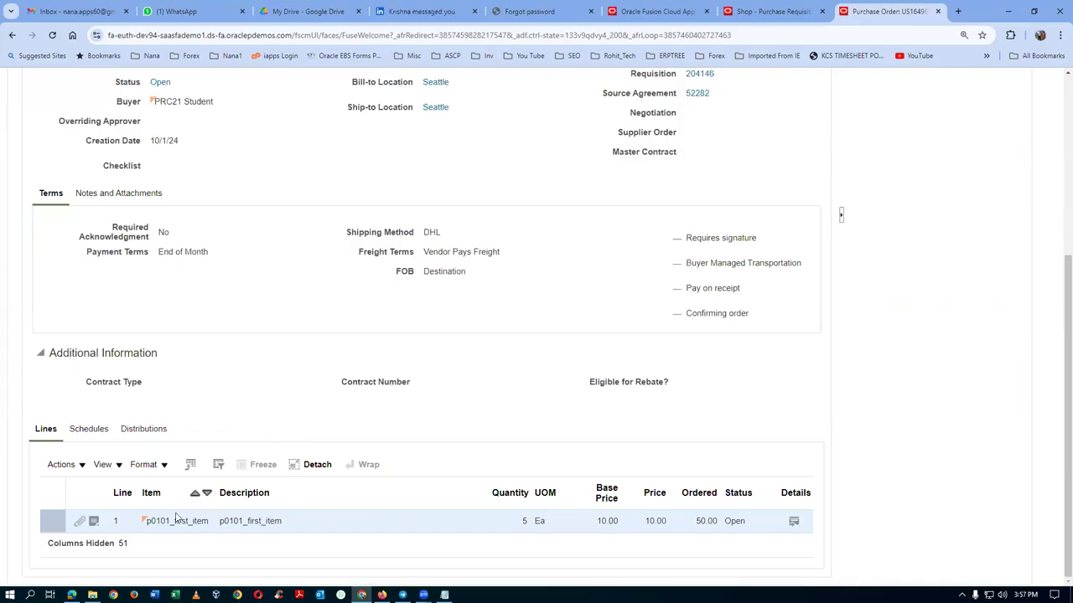
click(82, 523)
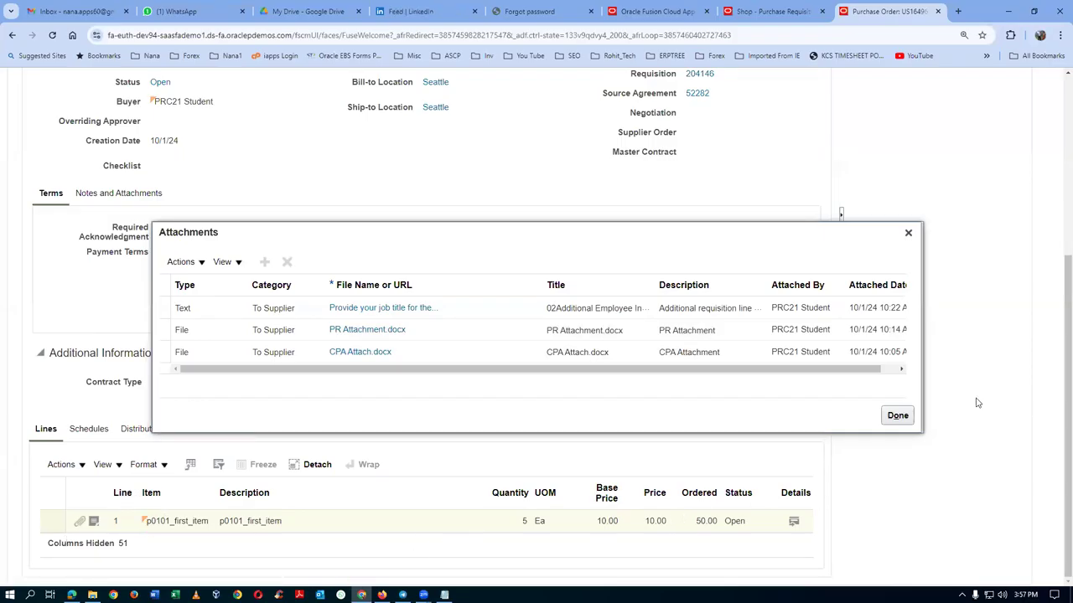
click(907, 418)
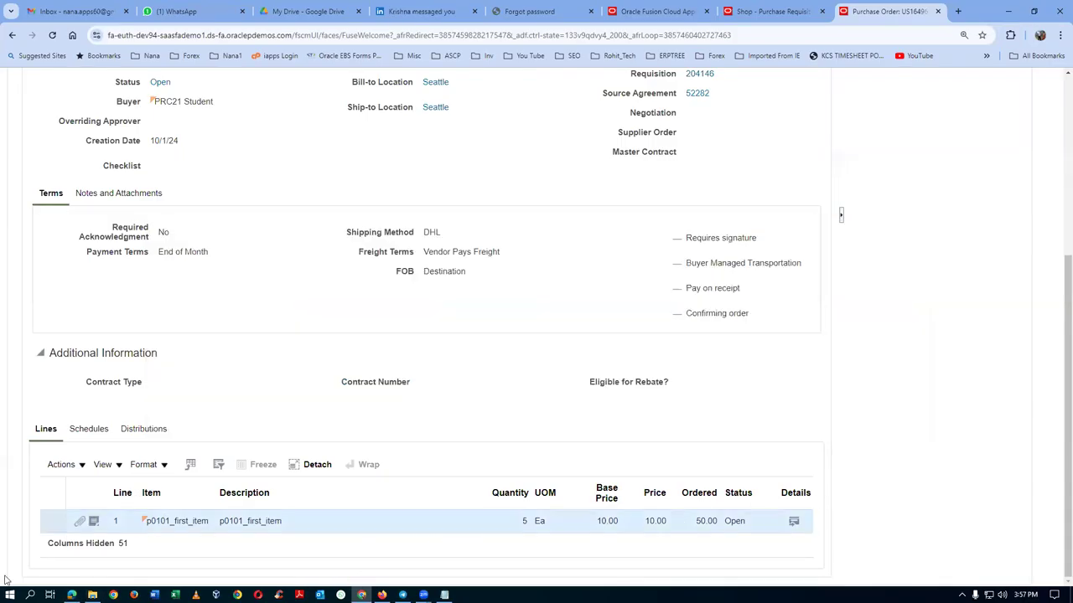
click(94, 521)
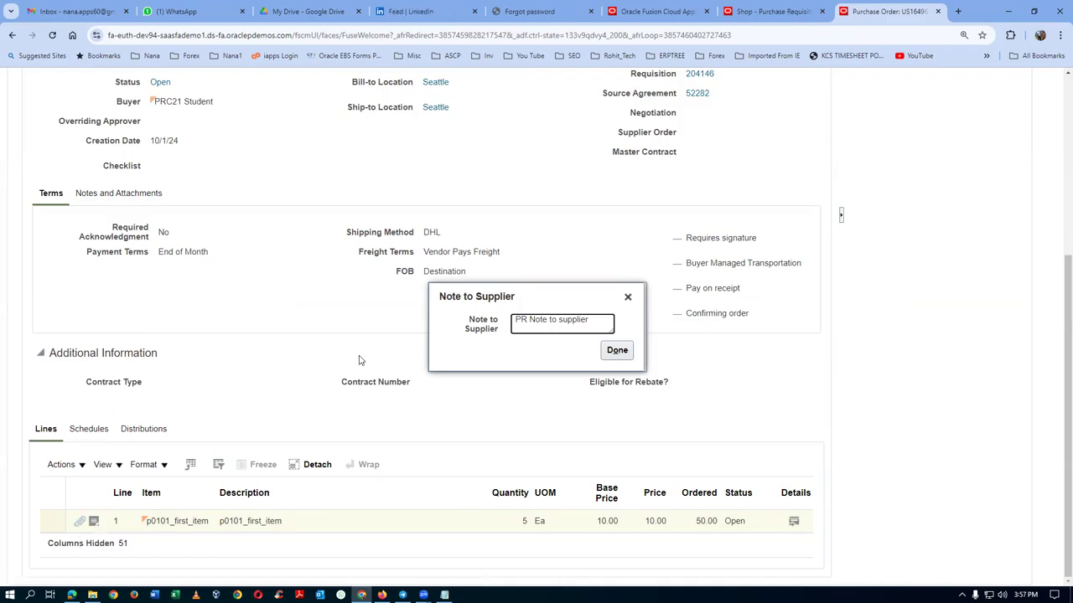
click(616, 351)
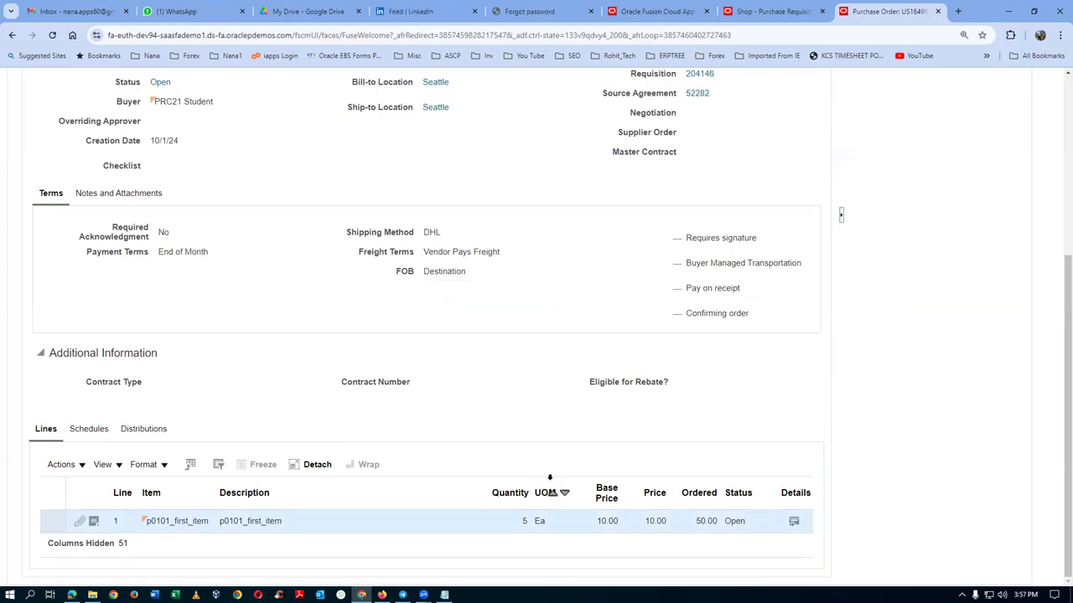
scroll(549, 478, up, 5)
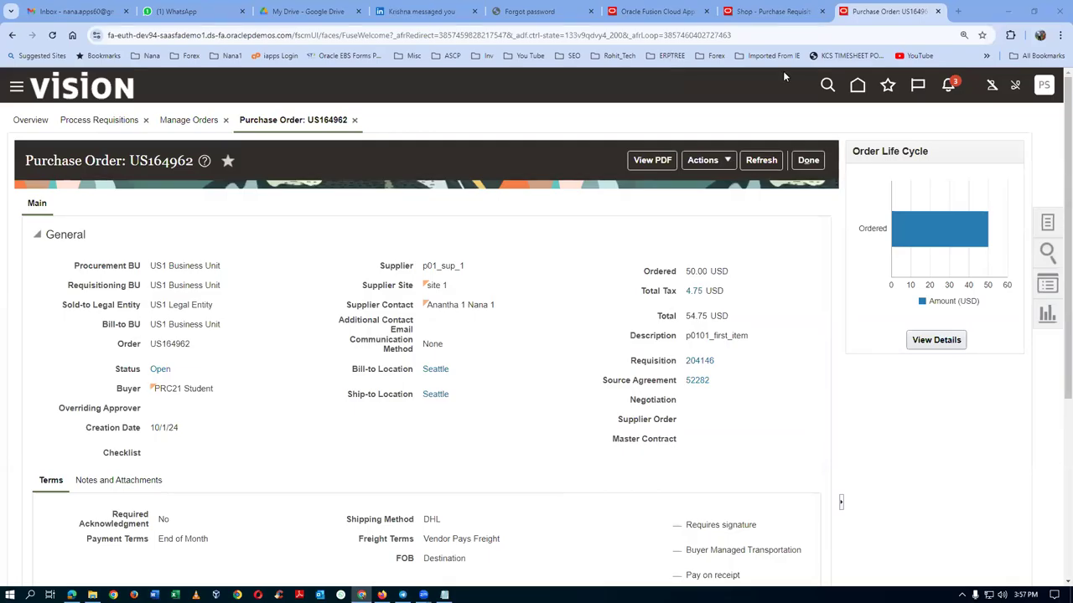
- Close purchase order US164962 and the Manage Orders search
click(777, 11)
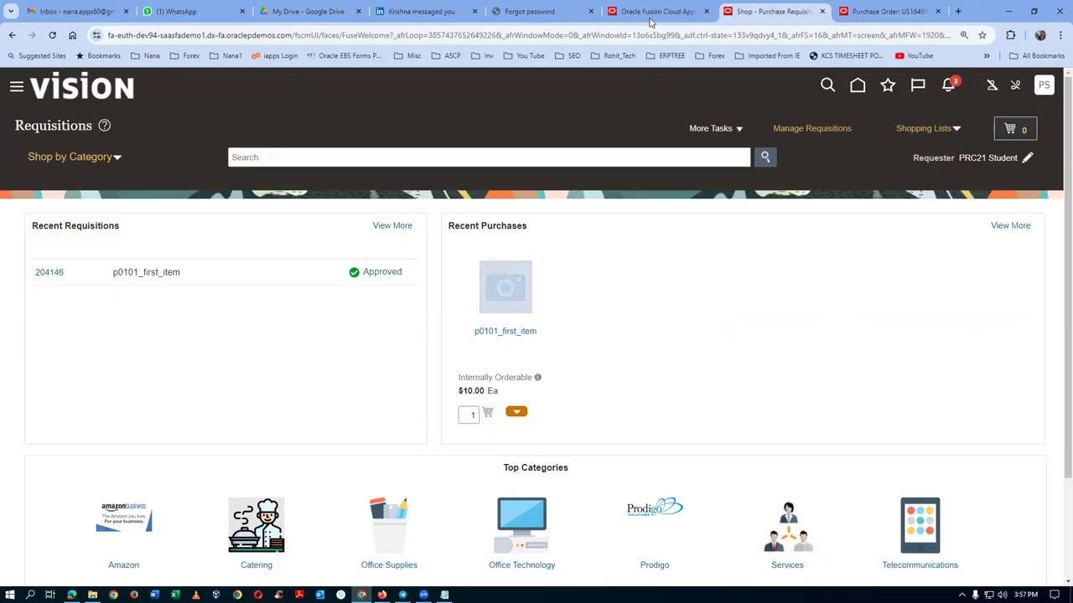
click(894, 11)
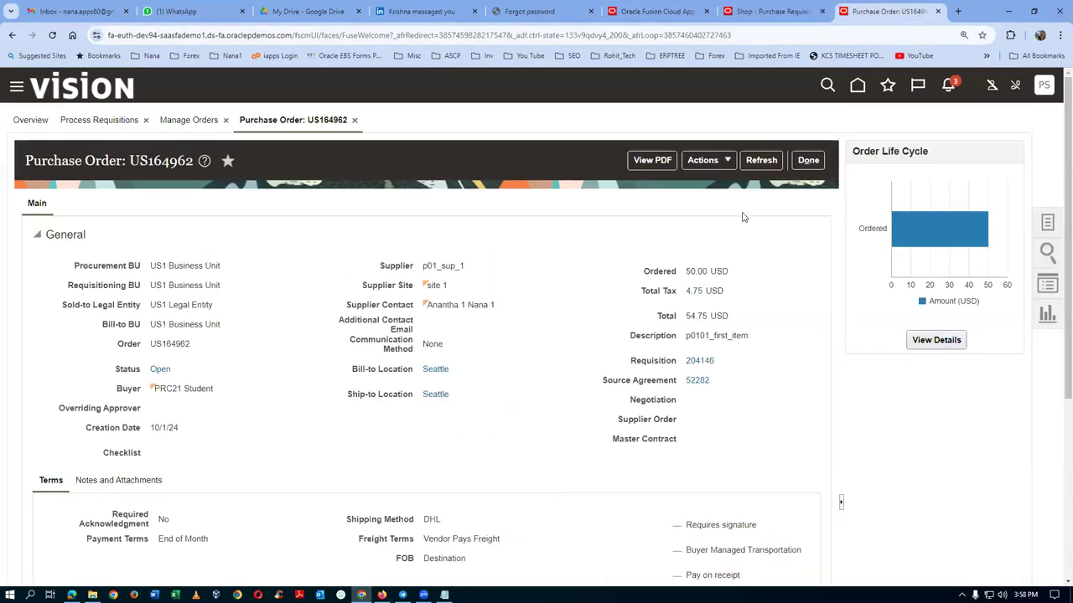
click(809, 160)
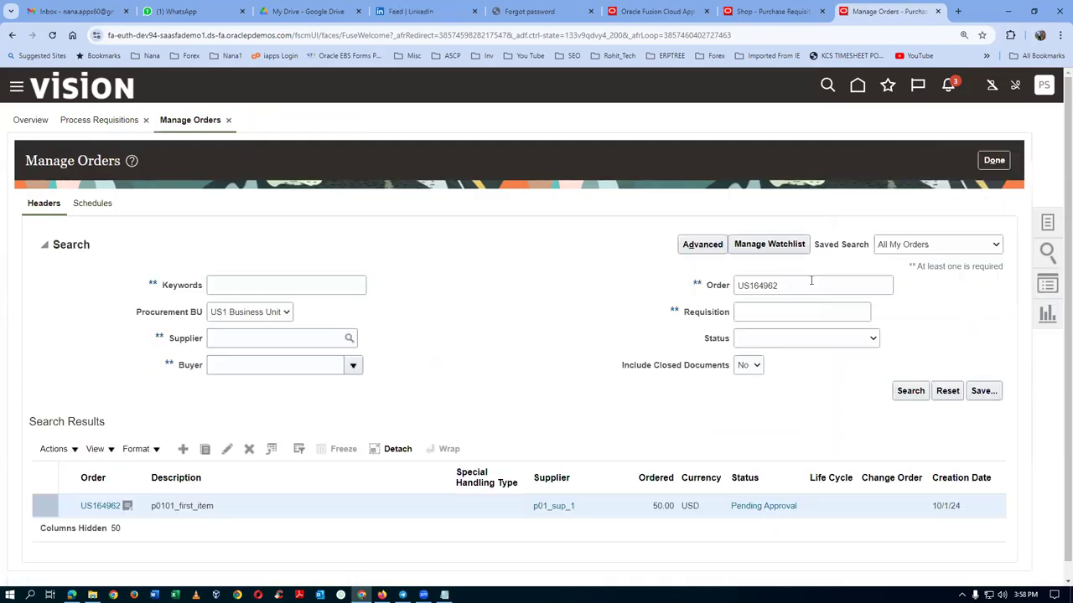
click(1004, 164)
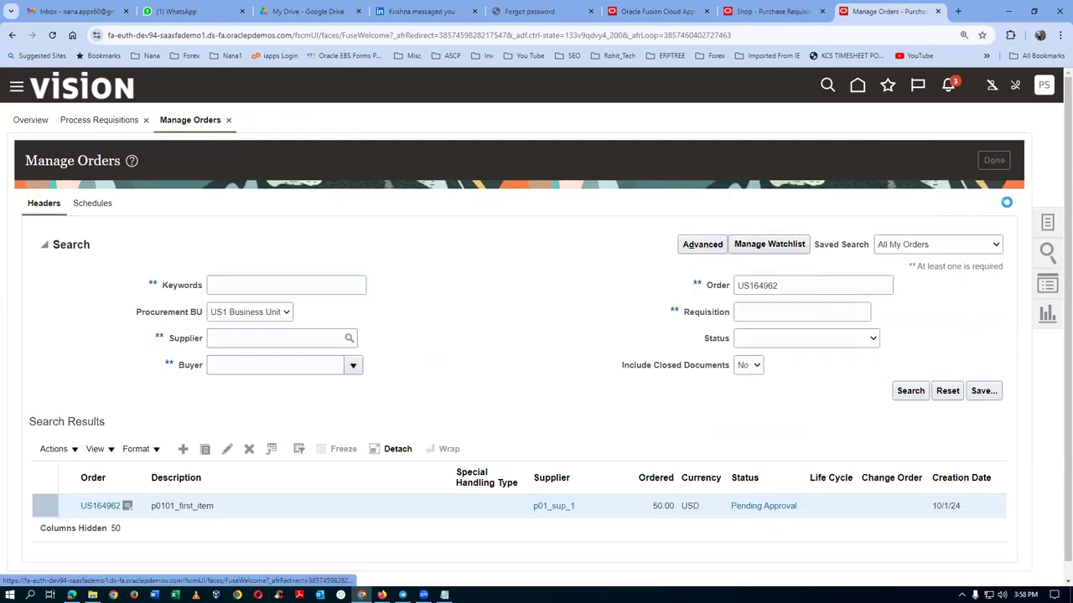
click(1045, 226)
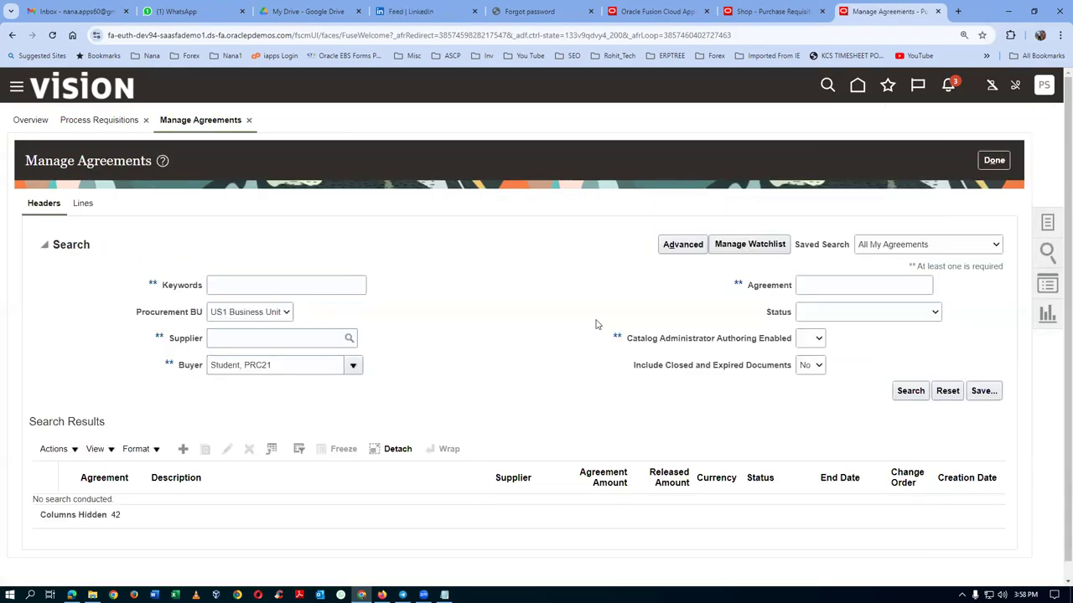
- Search agreements for 52282 with the Buyer filter cleared
click(826, 285)
text(522)
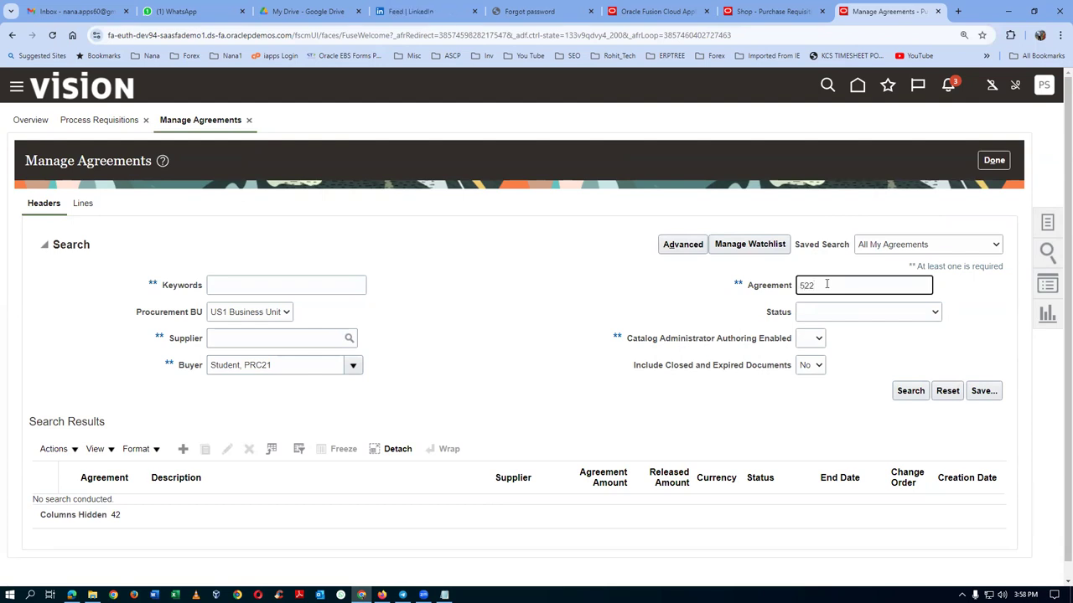
key(Tab)
triple_click(226, 365)
key(BackSpace)
click(904, 394)
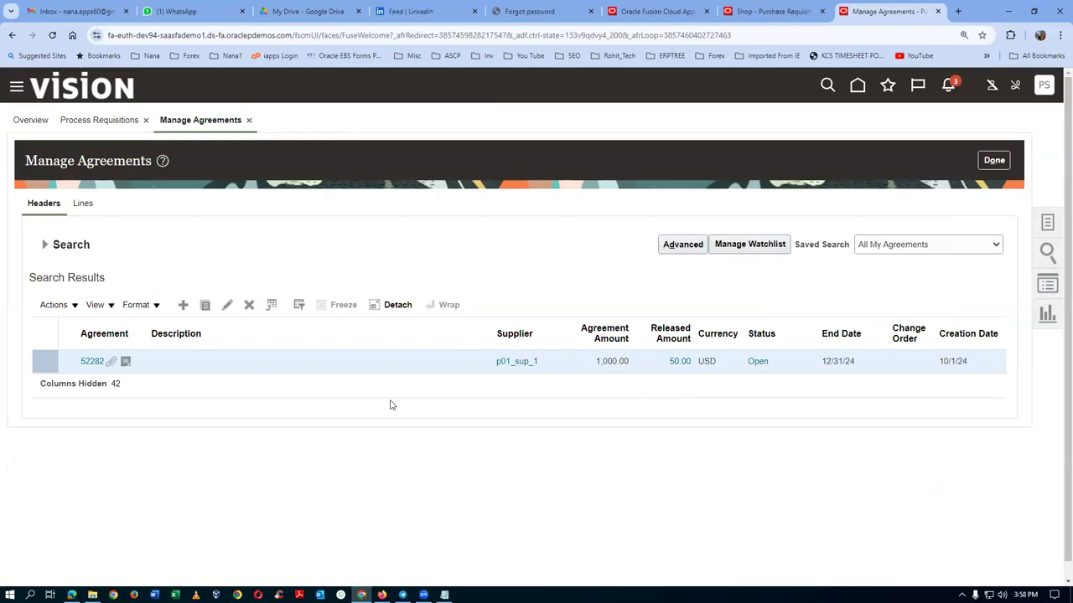
- Start a new requisition line for item p0101_first_item
click(771, 11)
click(724, 130)
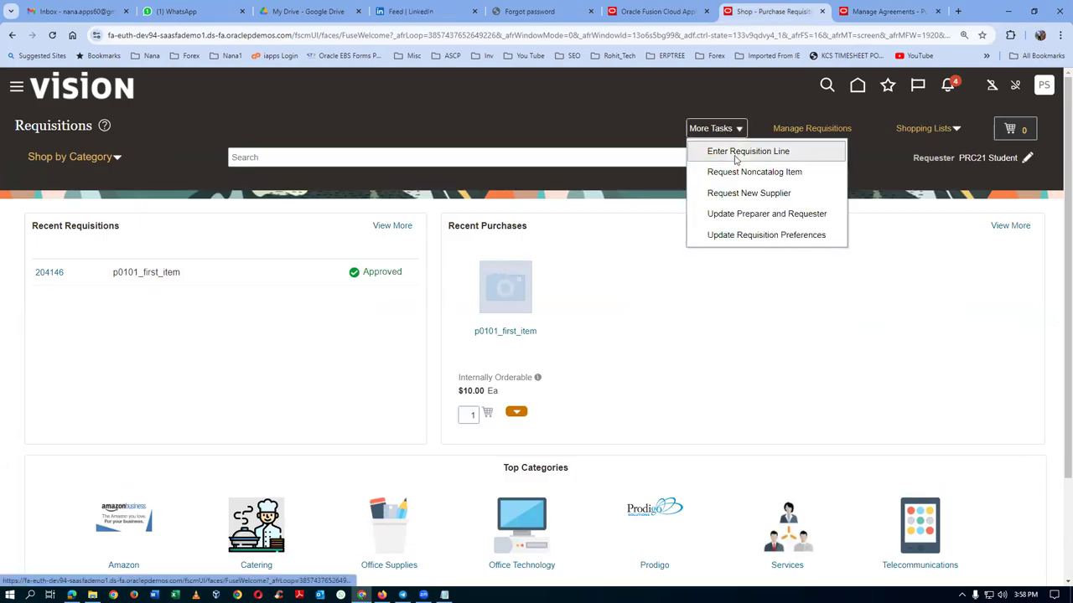
click(737, 155)
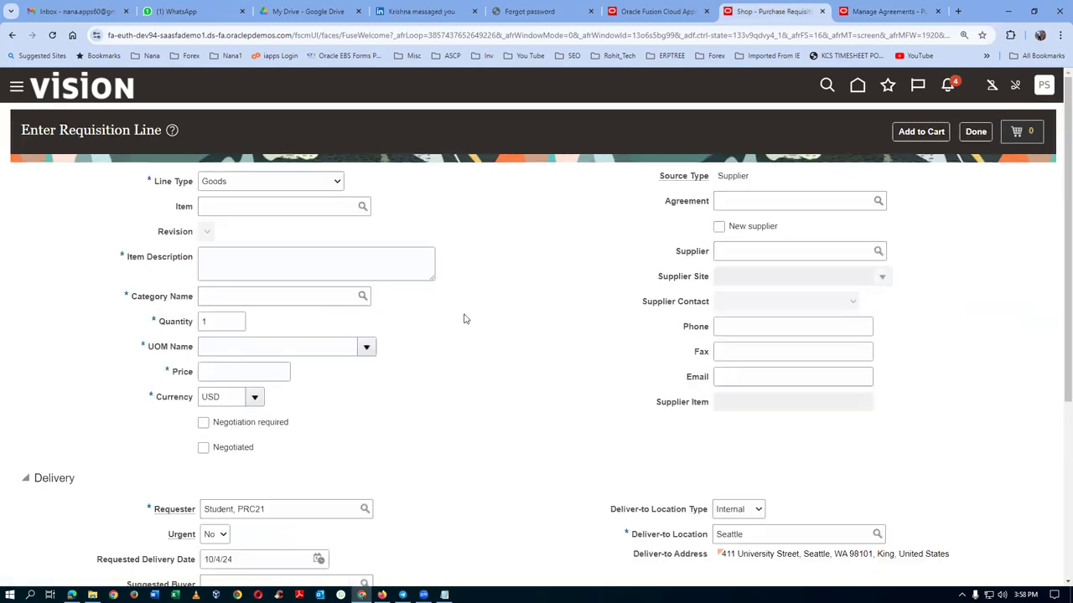
click(259, 215)
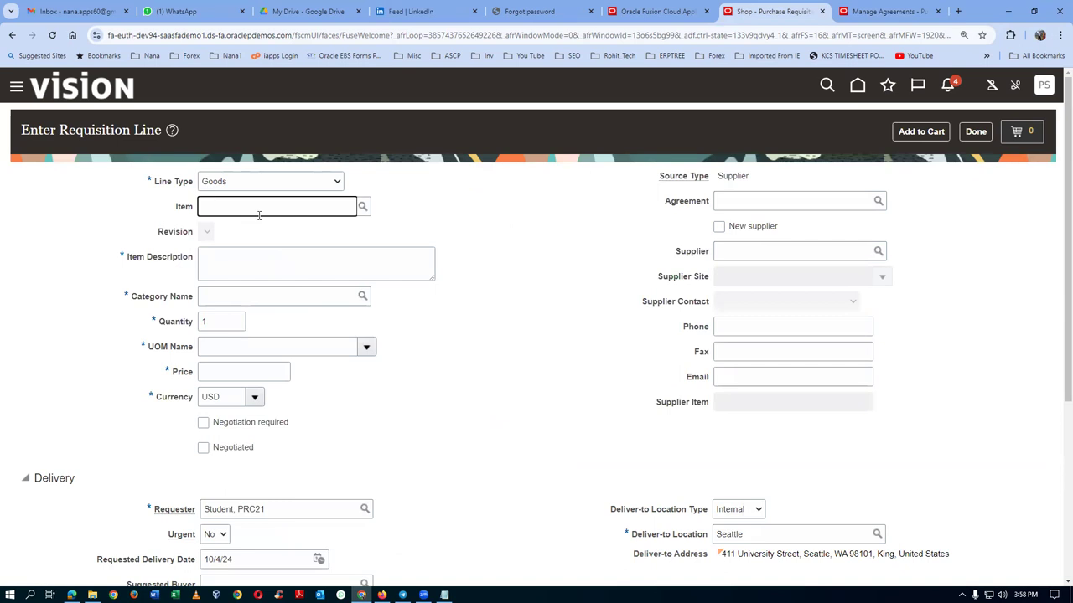
text(p01)
click(255, 232)
click(780, 223)
- Source the line from Supplier on agreement 52282, quantity 100, and add to cart
click(738, 181)
click(734, 215)
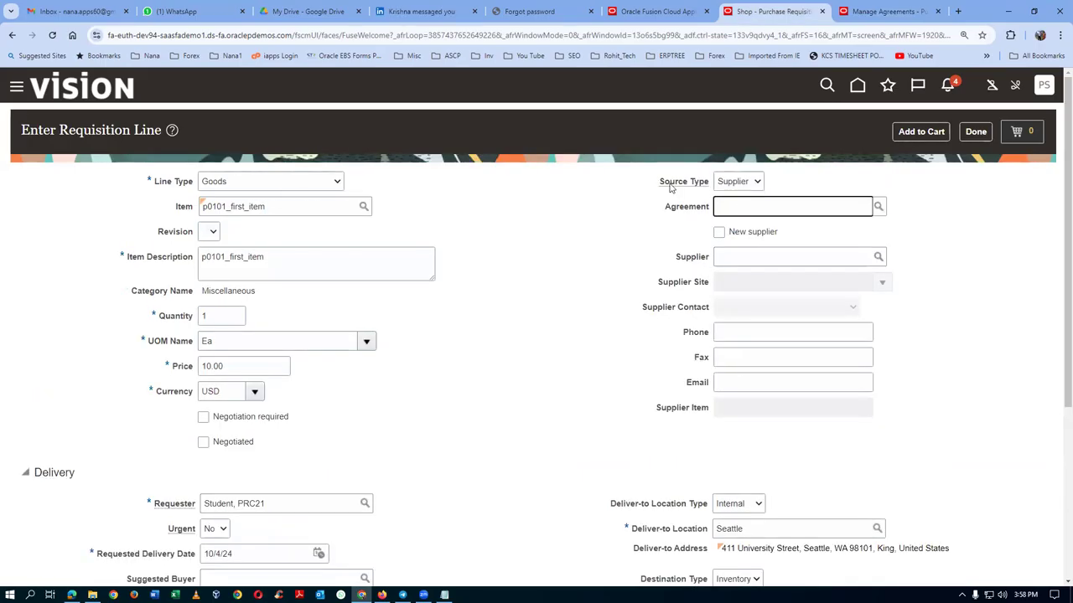
text(52282)
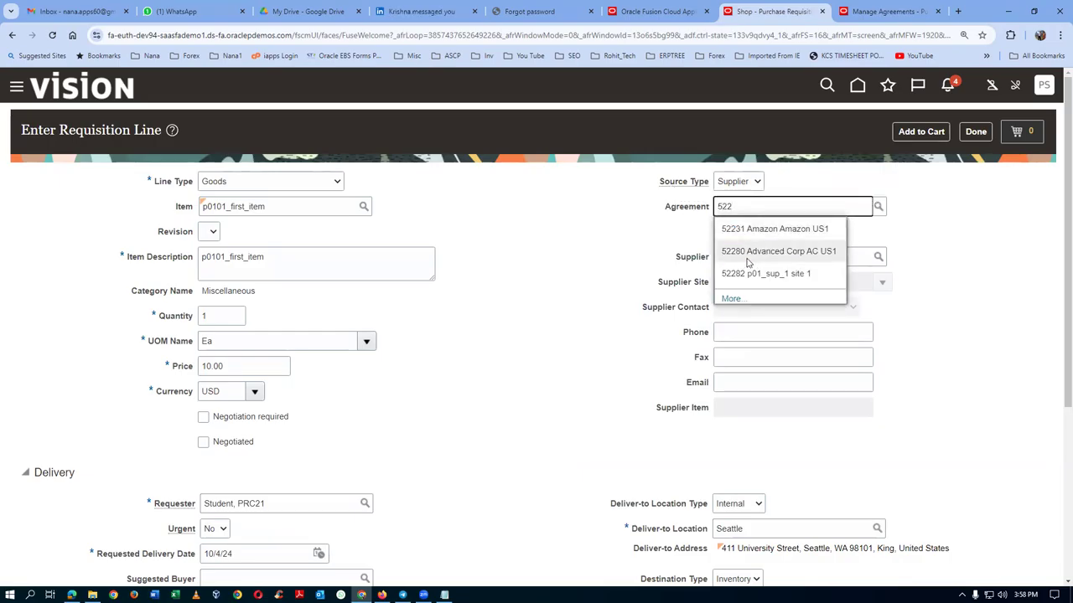
click(743, 276)
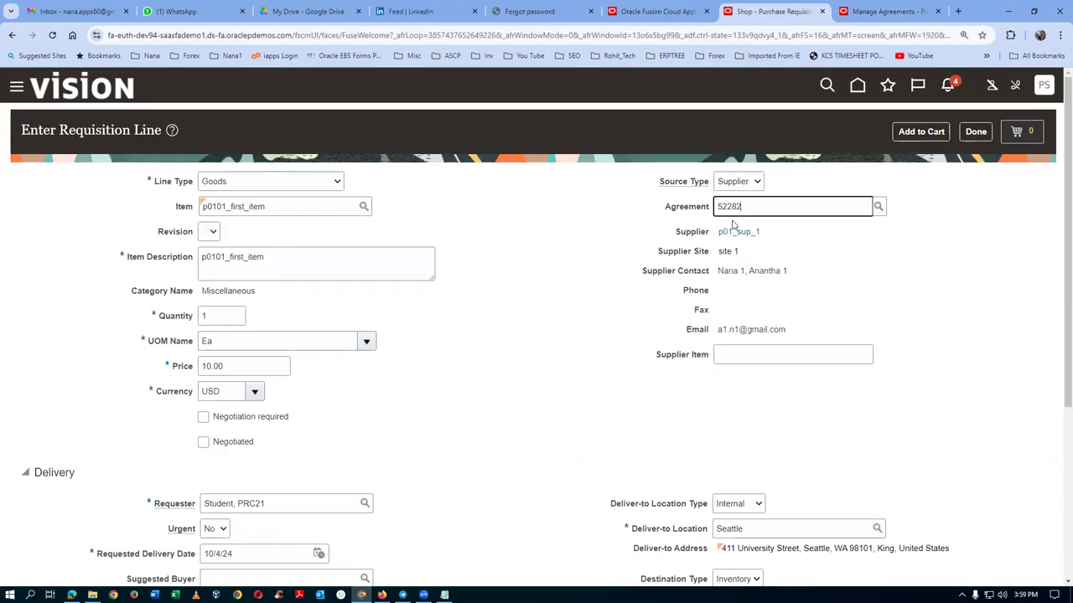
double_click(225, 316)
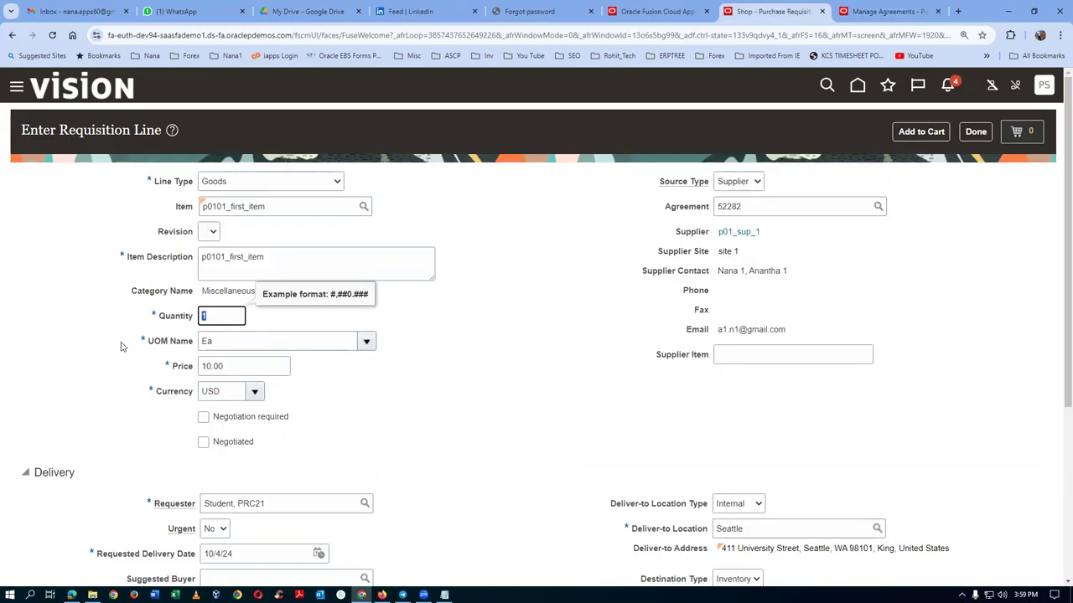
text(0)
key(Tab)
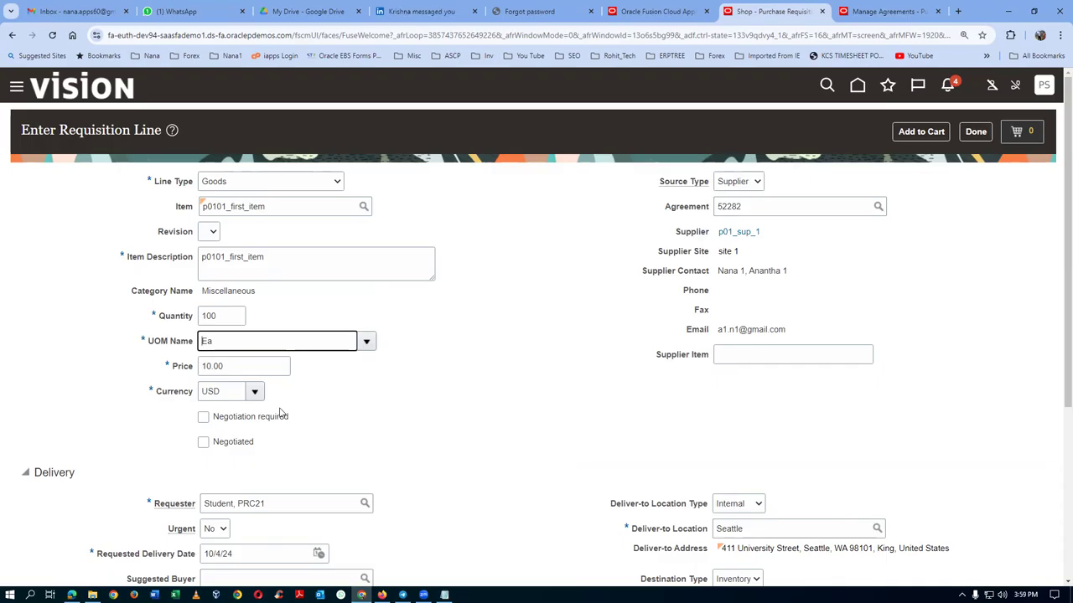
click(926, 131)
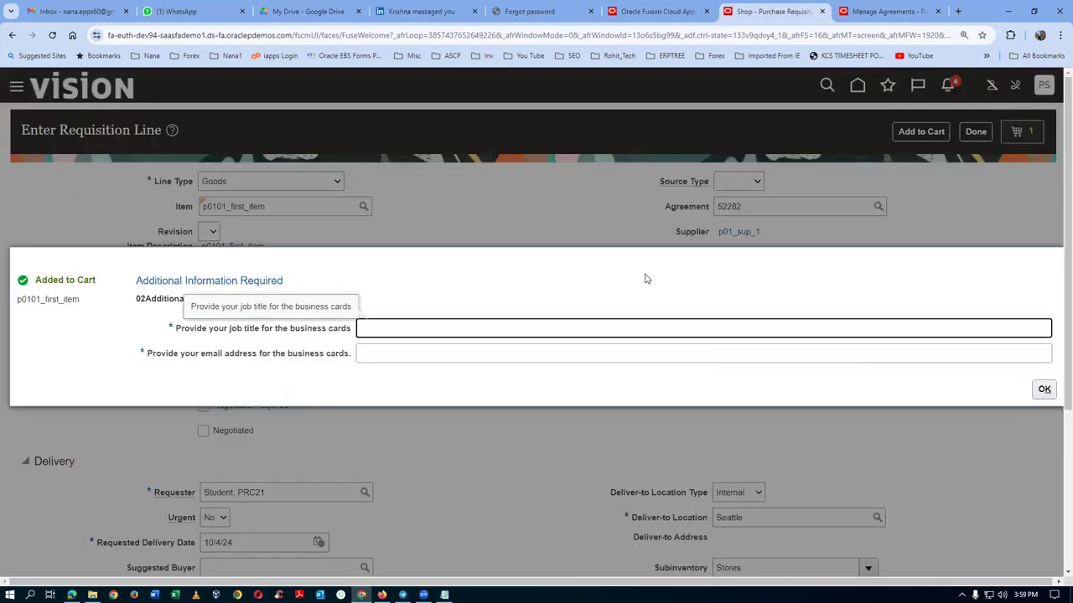
- Fill the required additional employee fields with 'test 4' and 'test 5' and confirm
text(test 4)
key(Tab)
text(test 5)
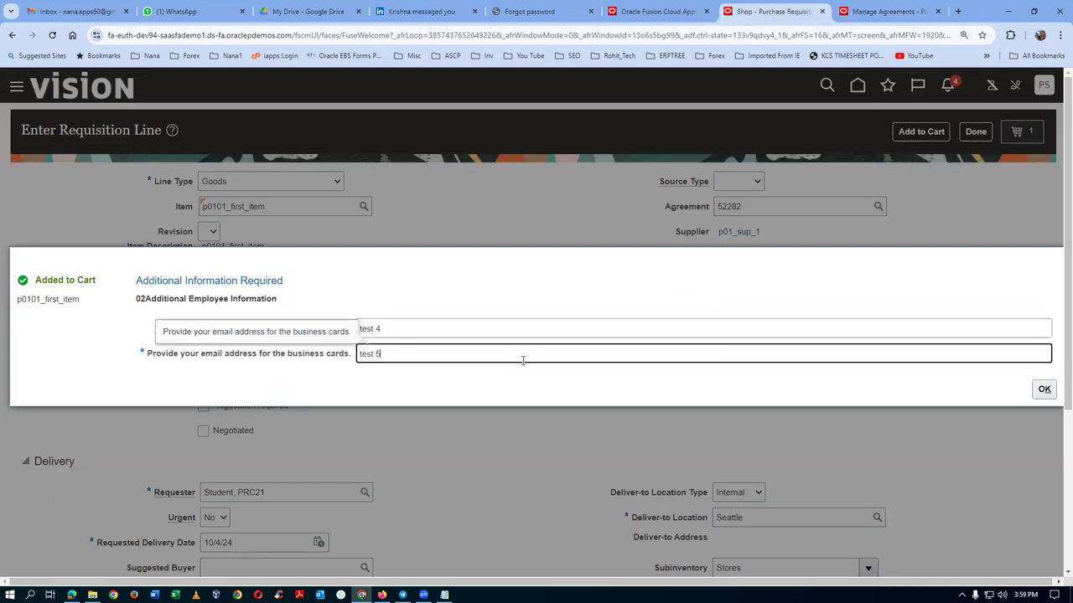
click(1044, 389)
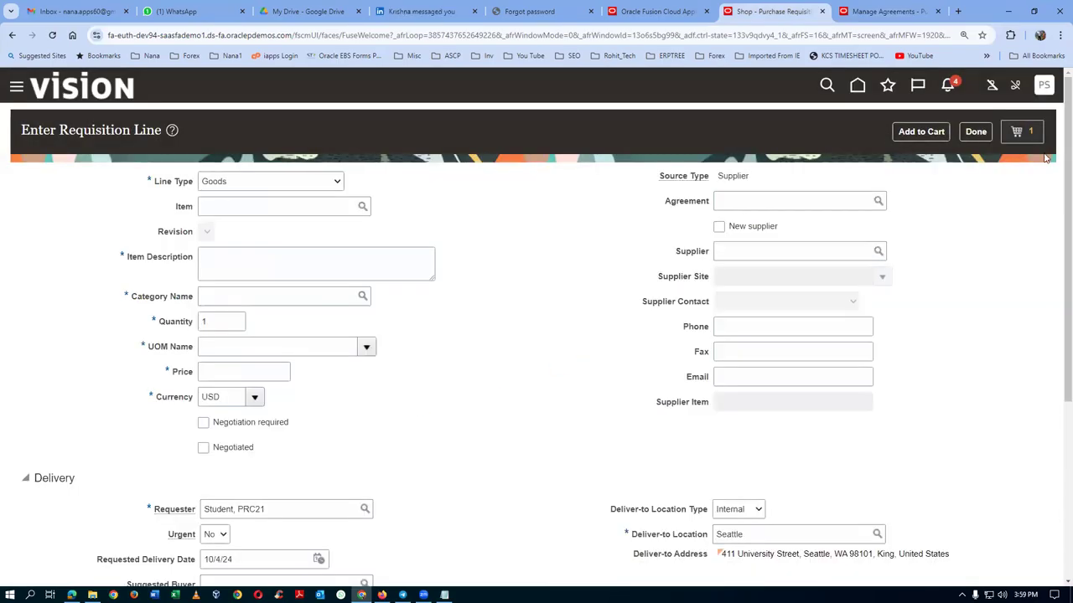
- Review the cart as requisition 204147 and submit it for approval, then bring up Notepad
click(1029, 139)
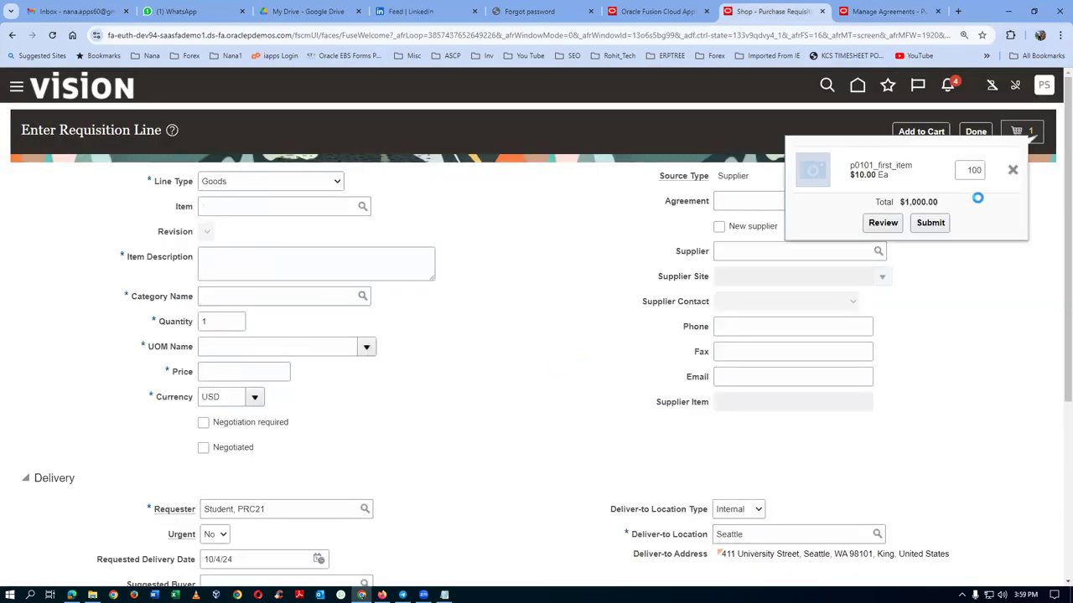
click(893, 222)
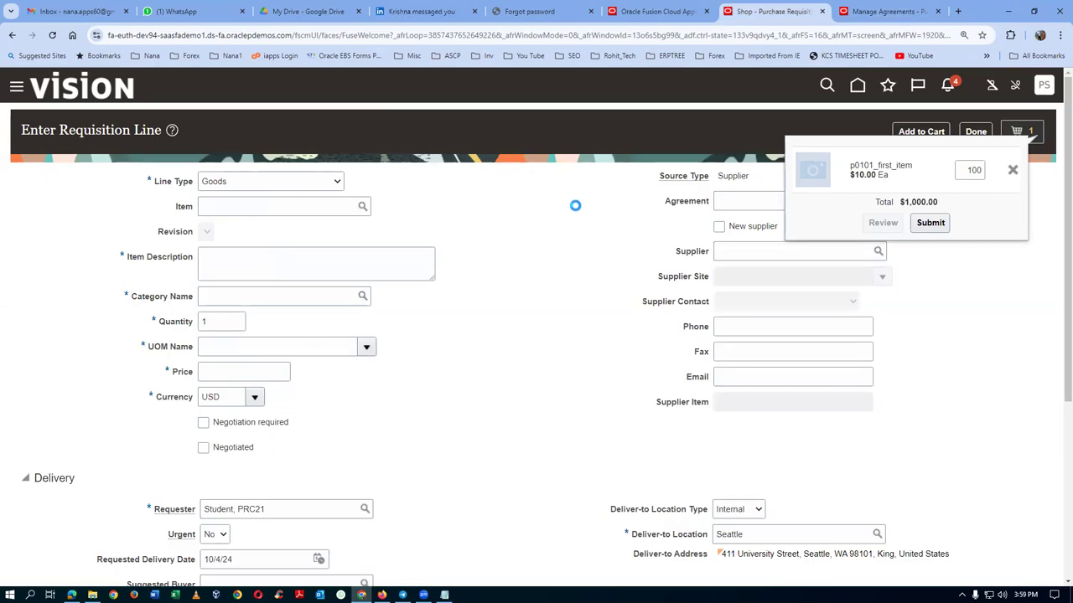
scroll(384, 436, down, 3)
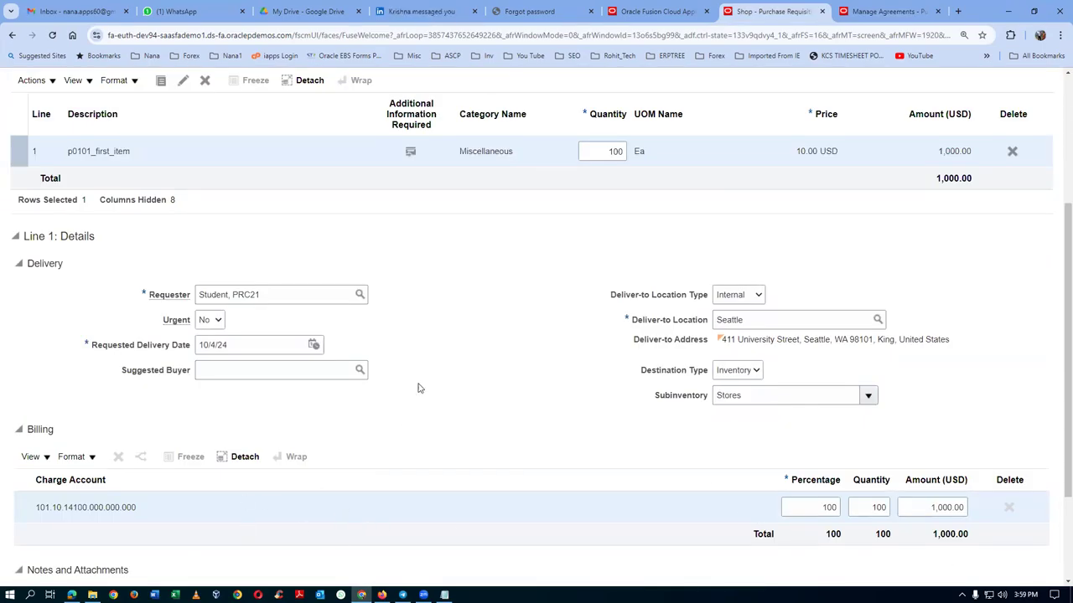
scroll(470, 371, up, 3)
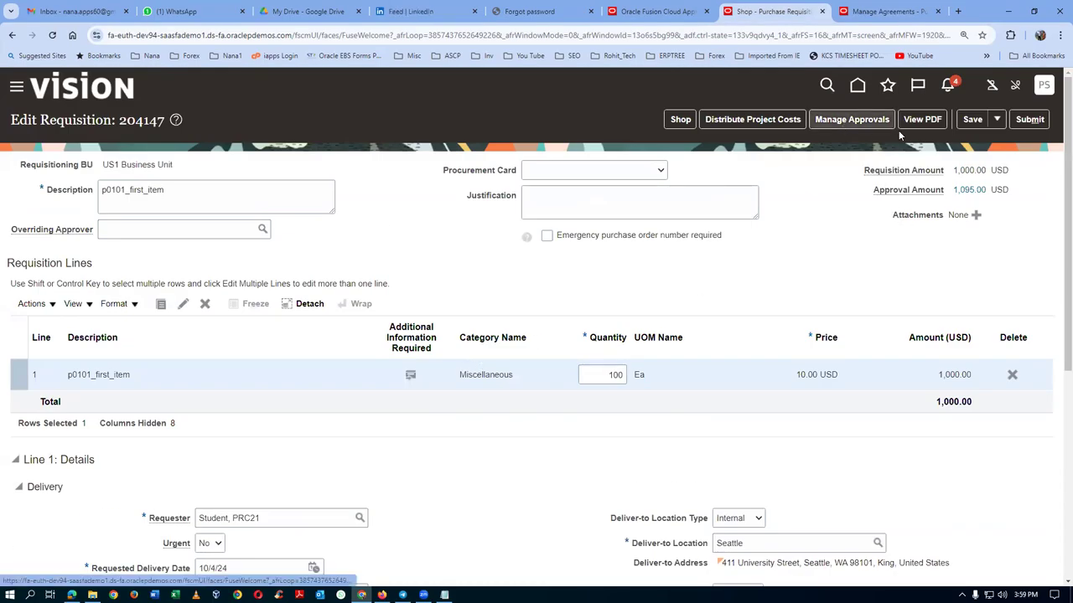
click(1029, 119)
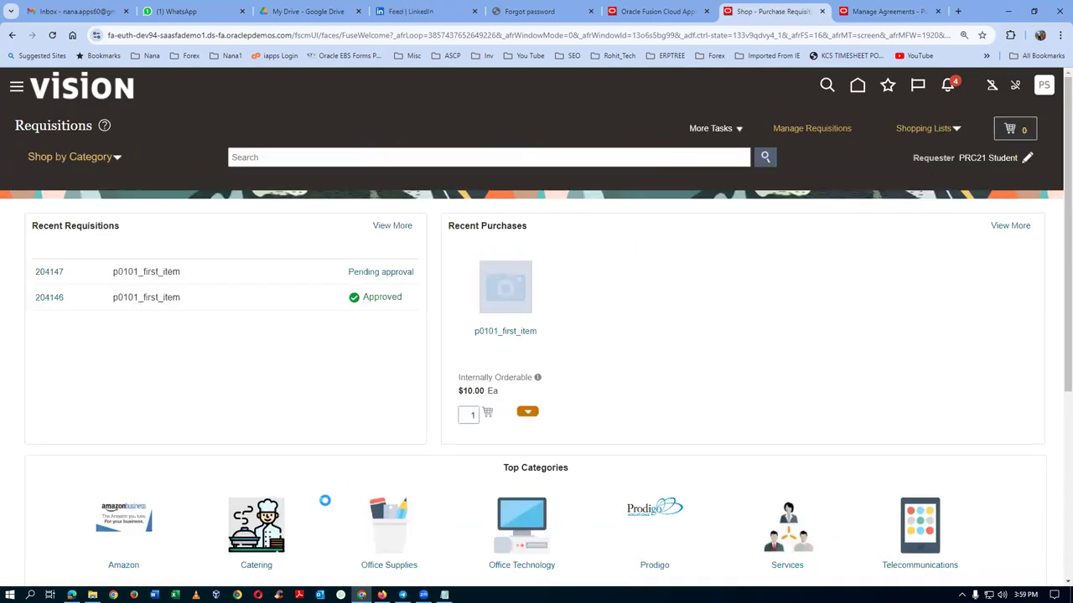
click(590, 345)
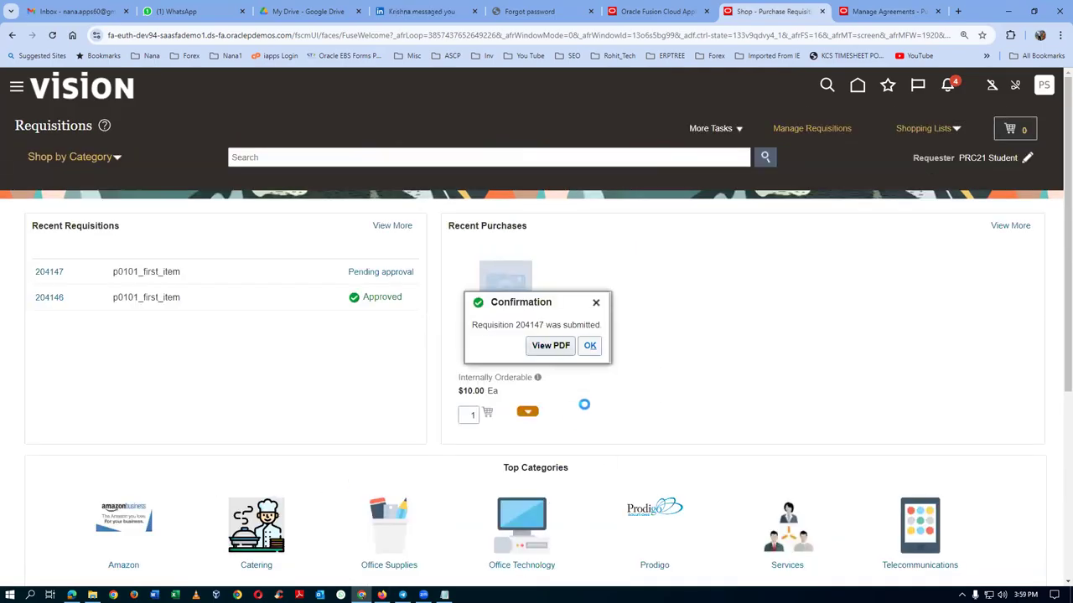
click(444, 595)
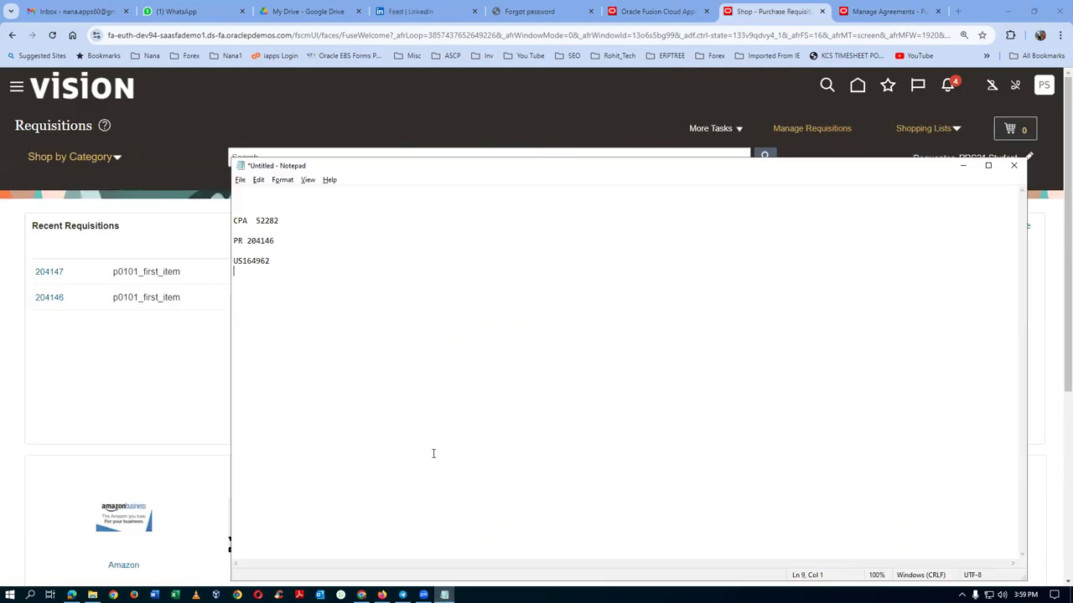
- Add a '2nd PR 204147' line to the Notepad notes and go back to the browser
key(Return)
text(P)
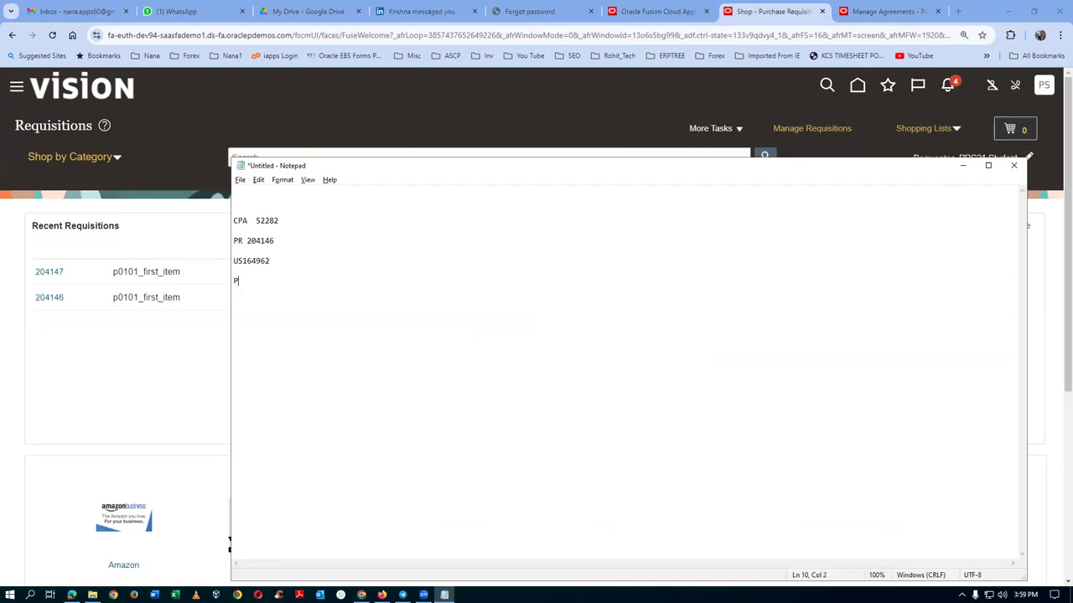
text(R 204147)
key(Up)
text(2nd)
key(Return)
click(312, 116)
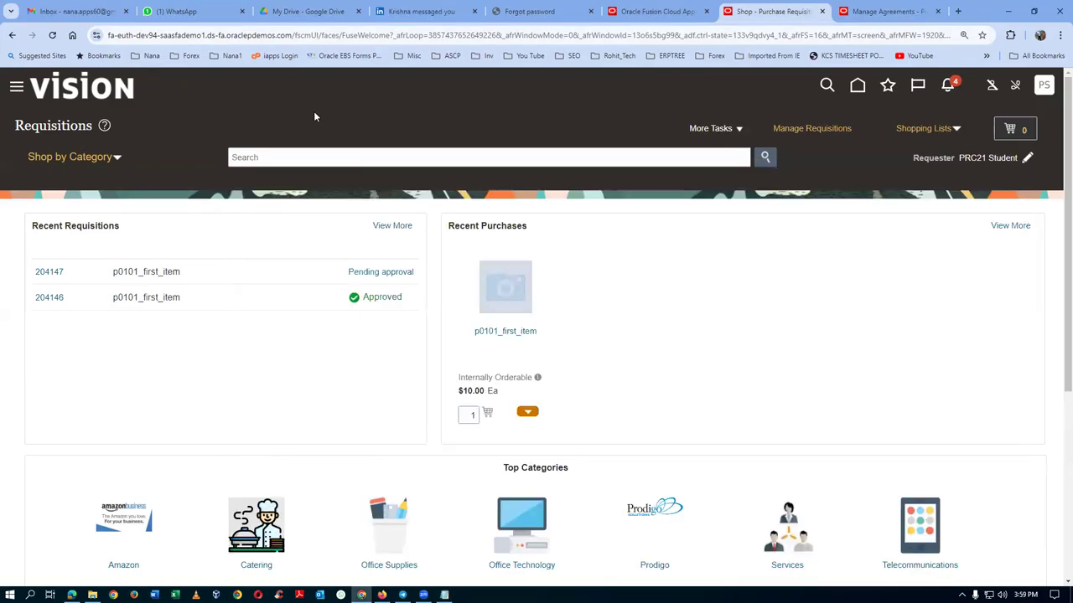
- Open the Process Requisitions task from the Manage Agreements tab
click(886, 11)
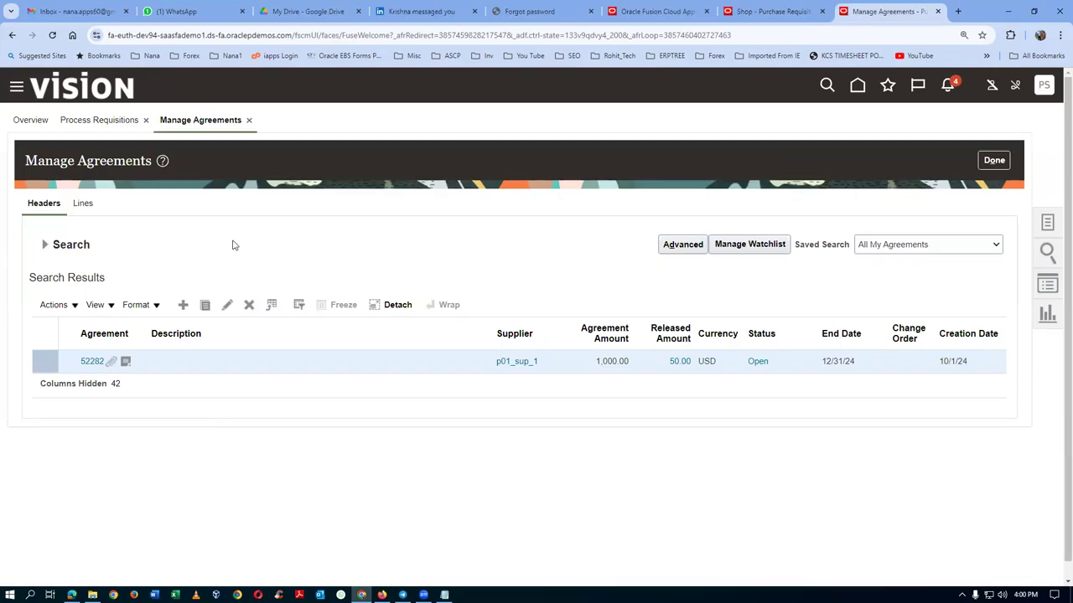
click(1048, 225)
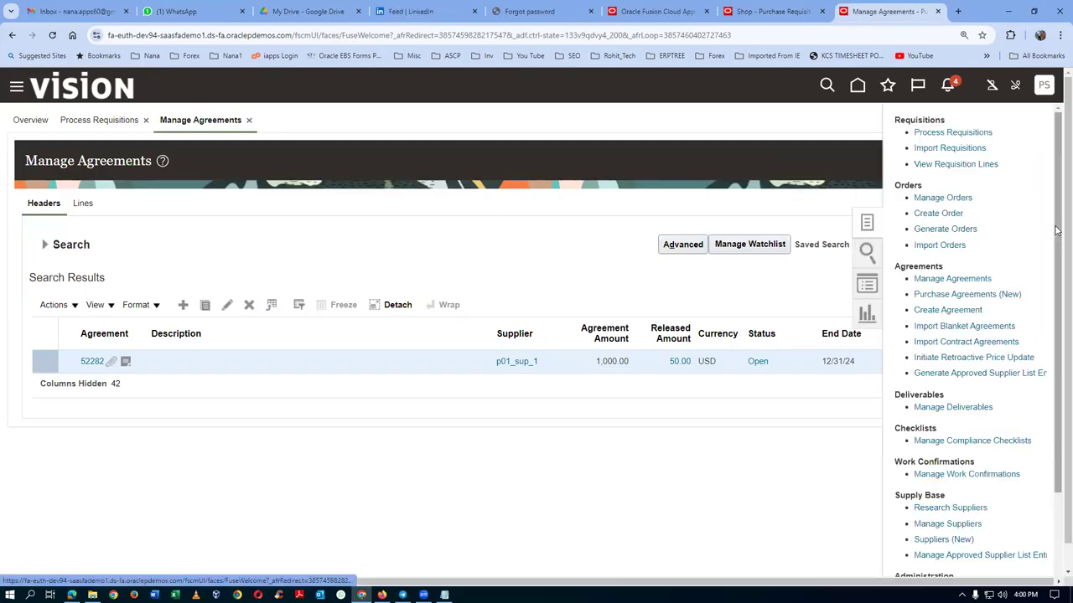
click(955, 132)
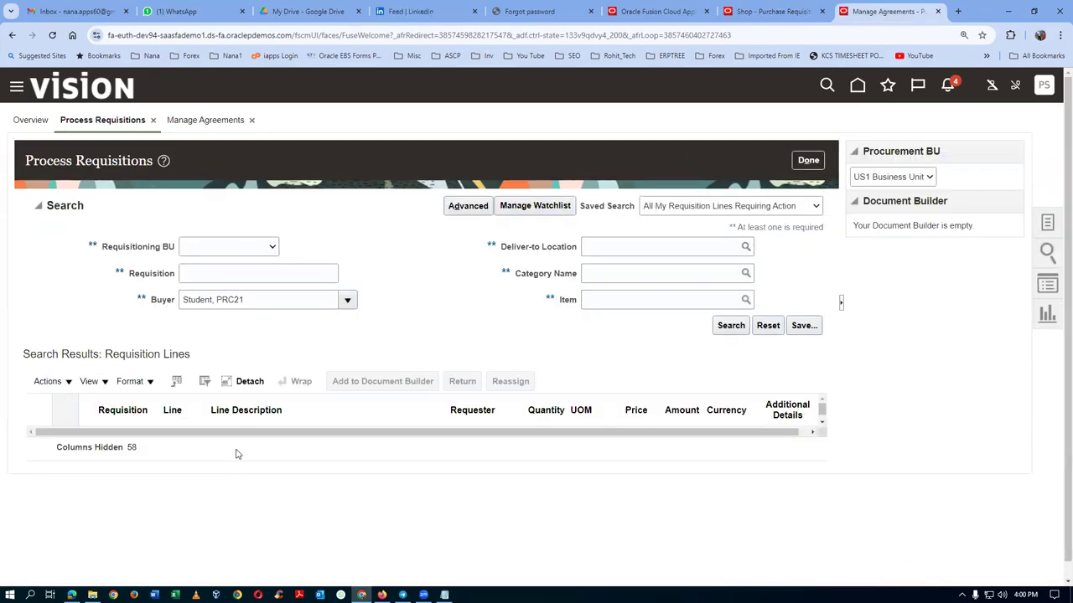
- Search for requisition 204147 with the Buyer criterion emptied, then return to the shopping tab
click(219, 273)
text(2)
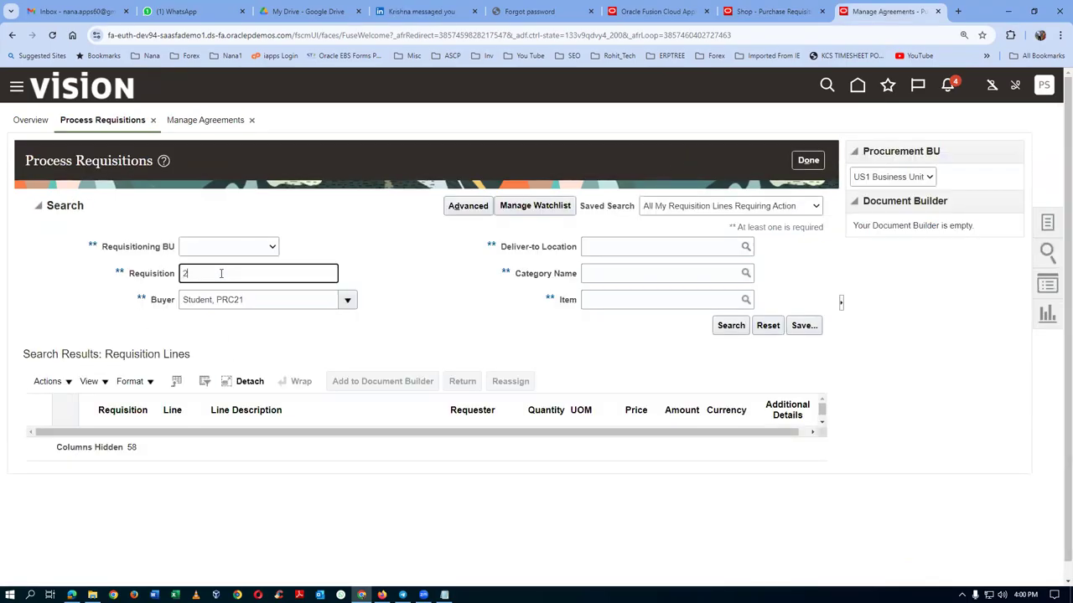
text(04147)
key(Tab)
key(Home)
key(Delete)
key(ctrl+a)
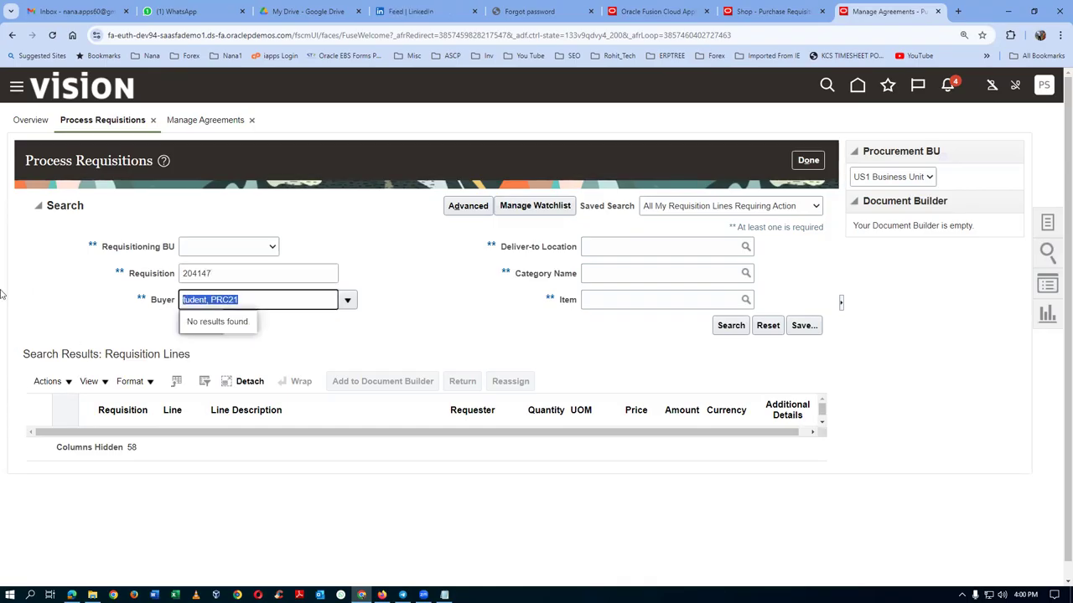
key(BackSpace)
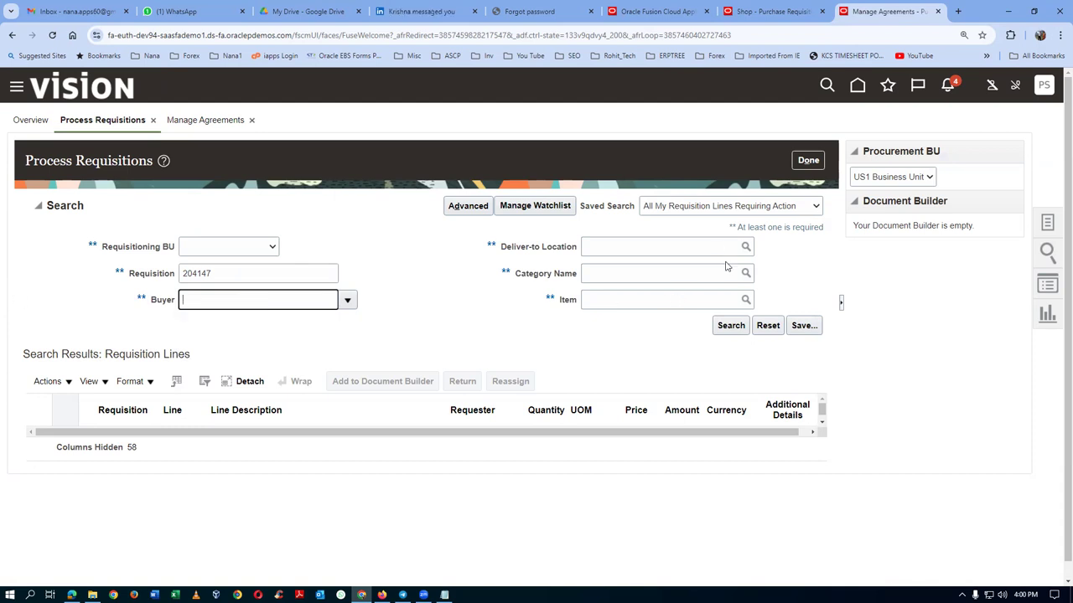
click(727, 325)
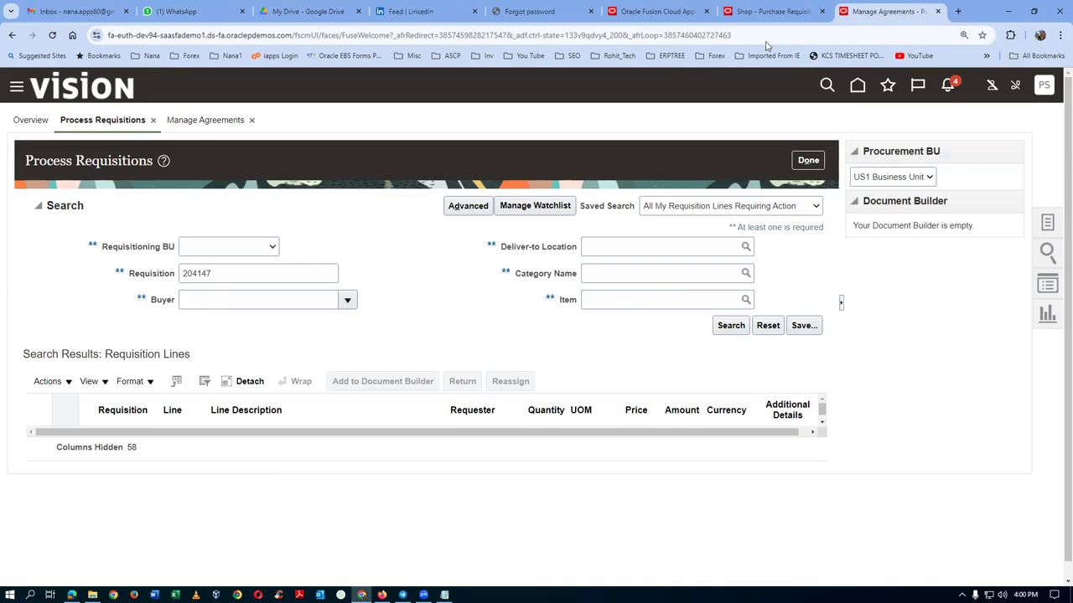
click(772, 11)
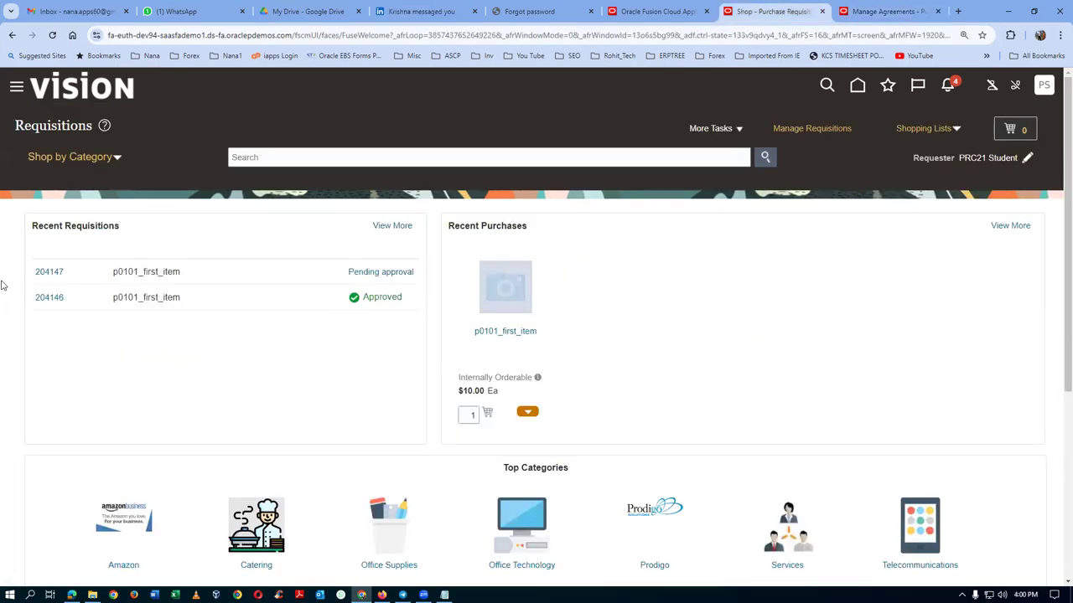
- Repeatedly reopen requisition 204147 and its line approval details until it reads Approved
click(47, 273)
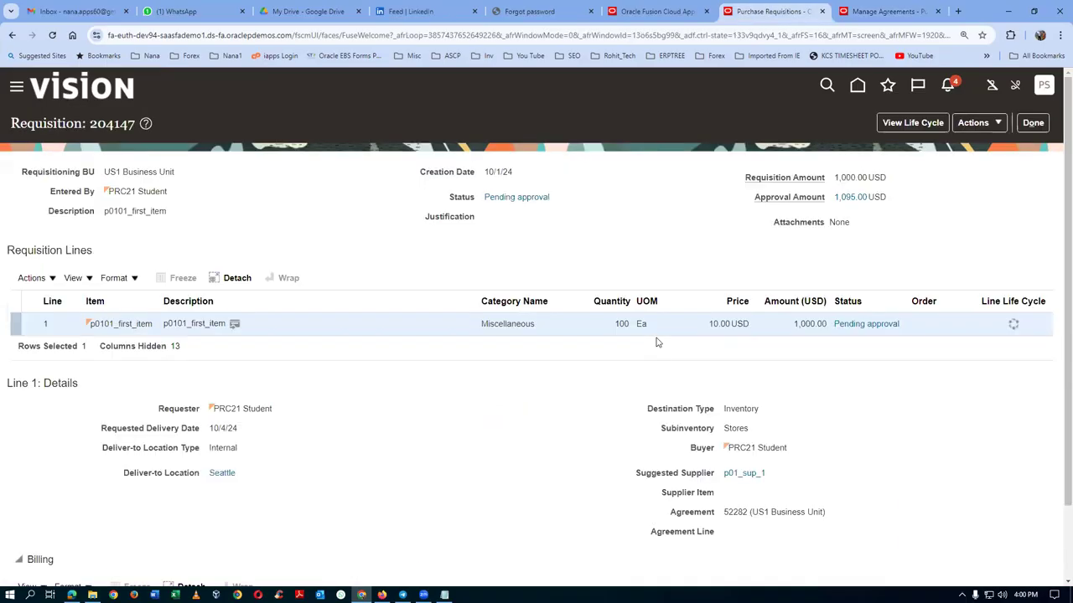
click(849, 327)
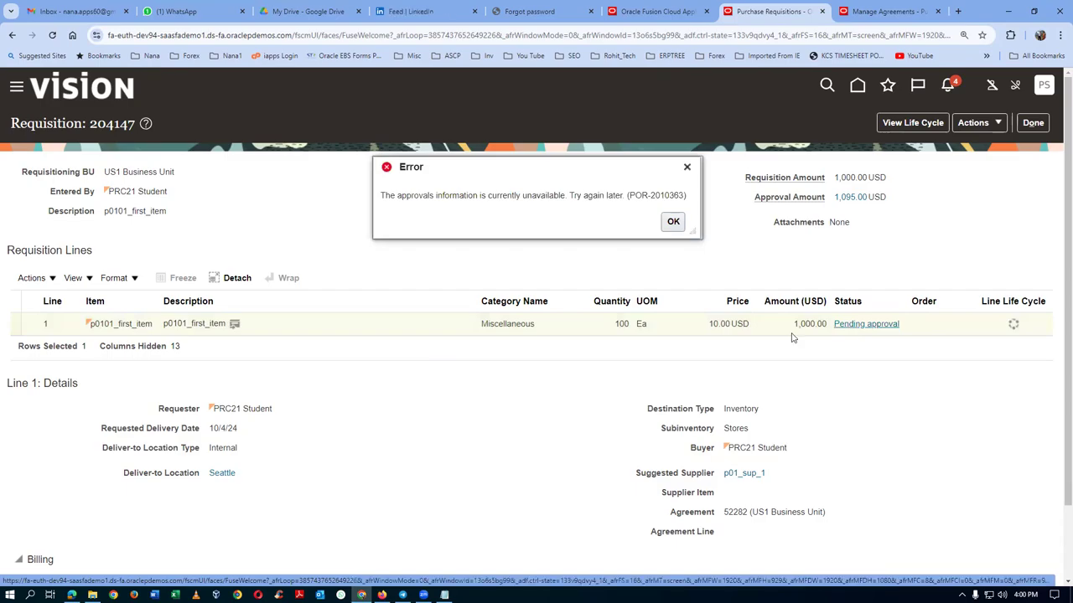
click(673, 222)
click(1032, 122)
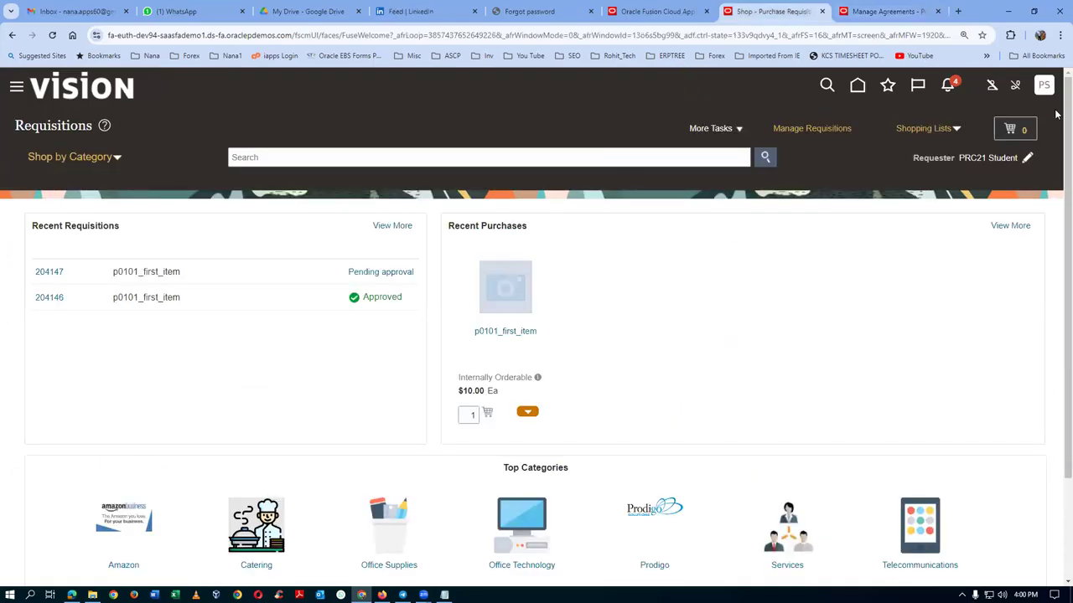
click(49, 273)
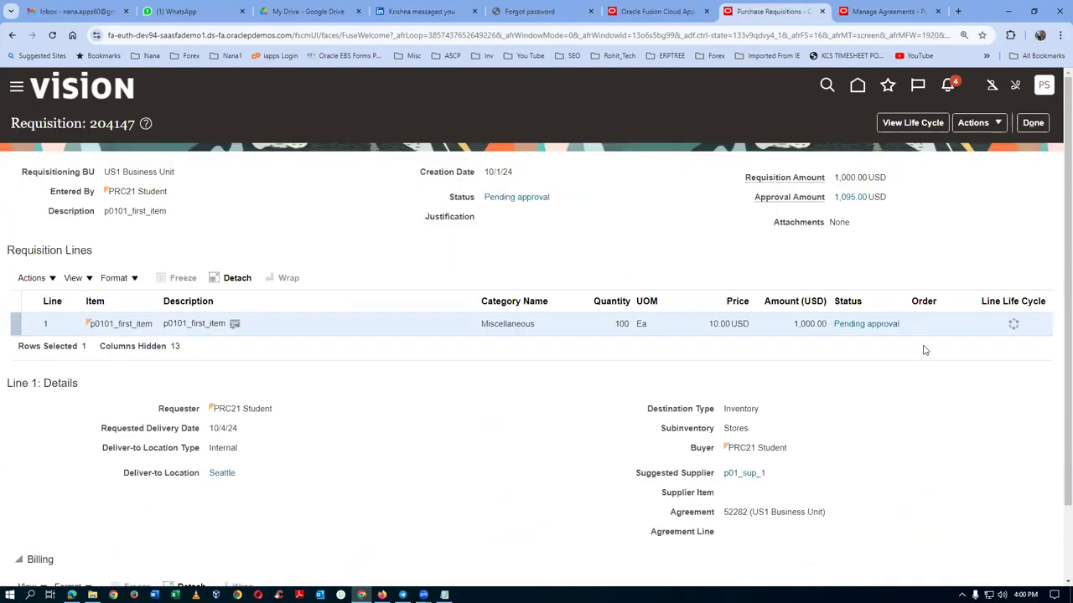
click(885, 324)
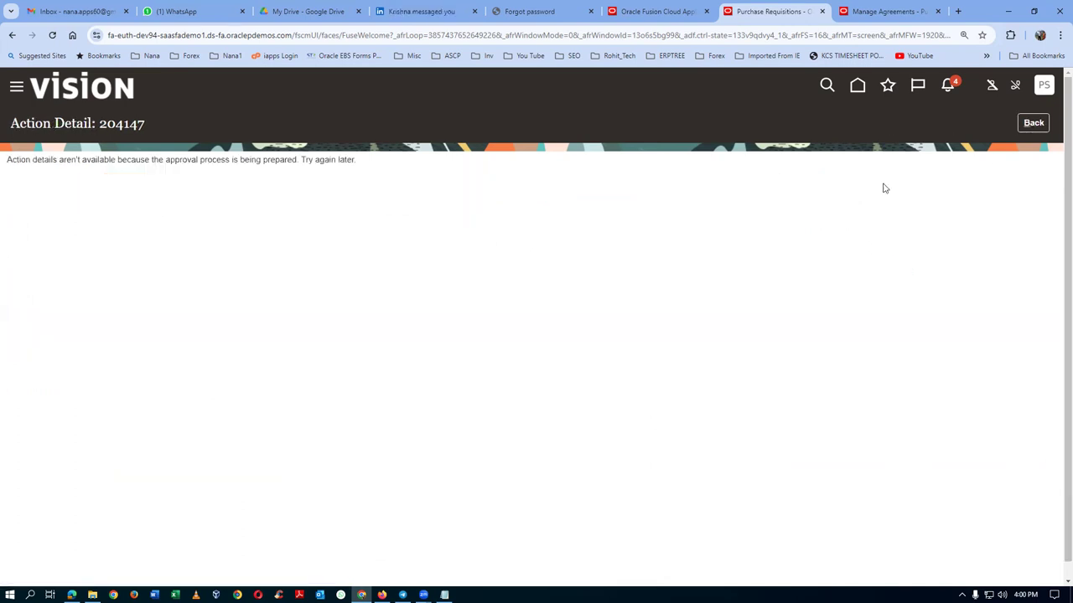
click(1033, 123)
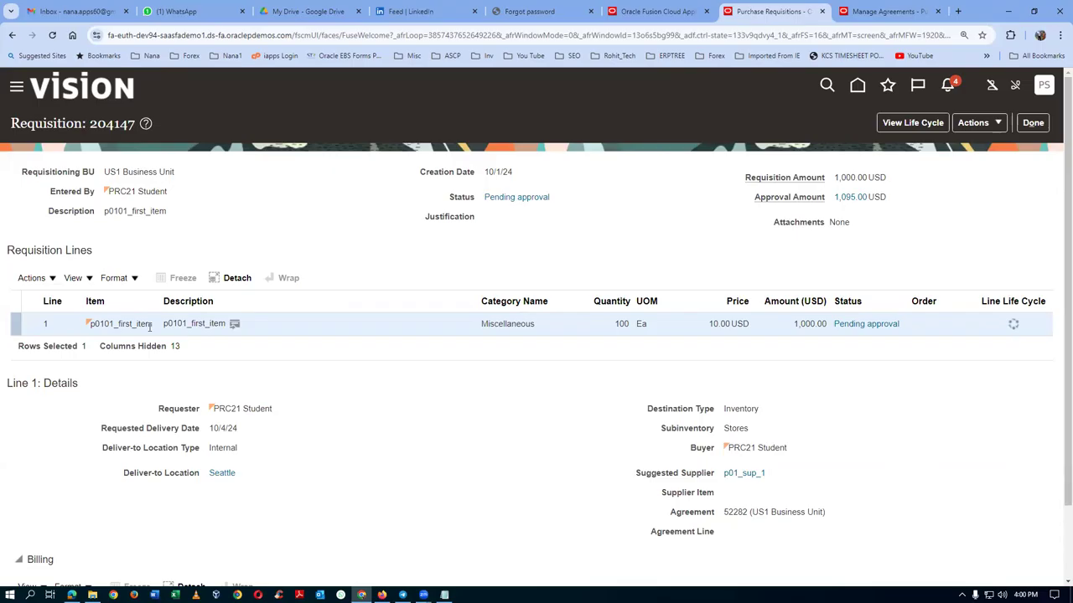
click(1034, 123)
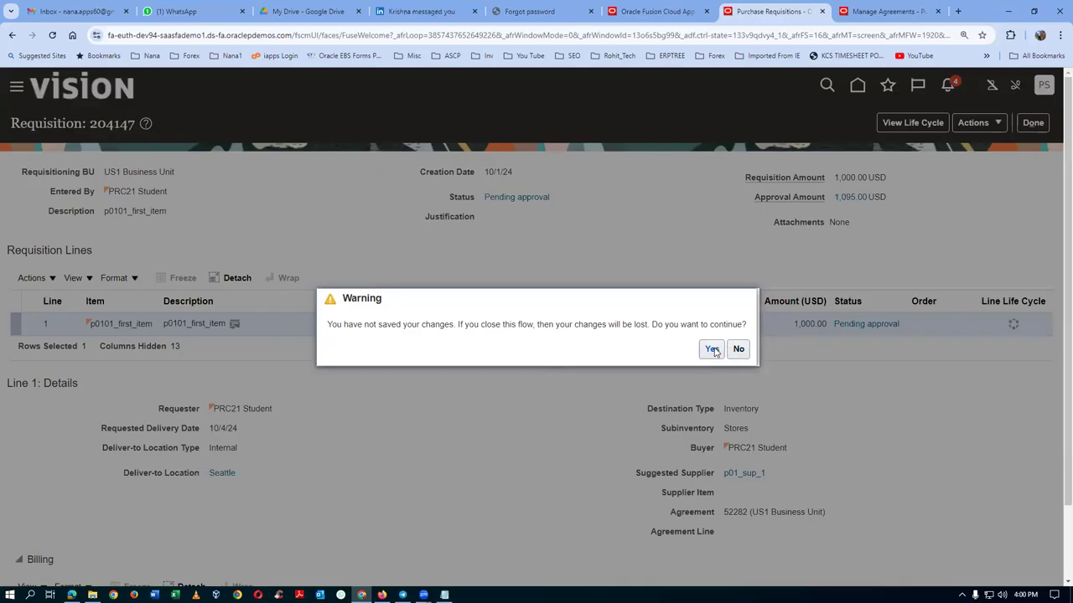
click(711, 350)
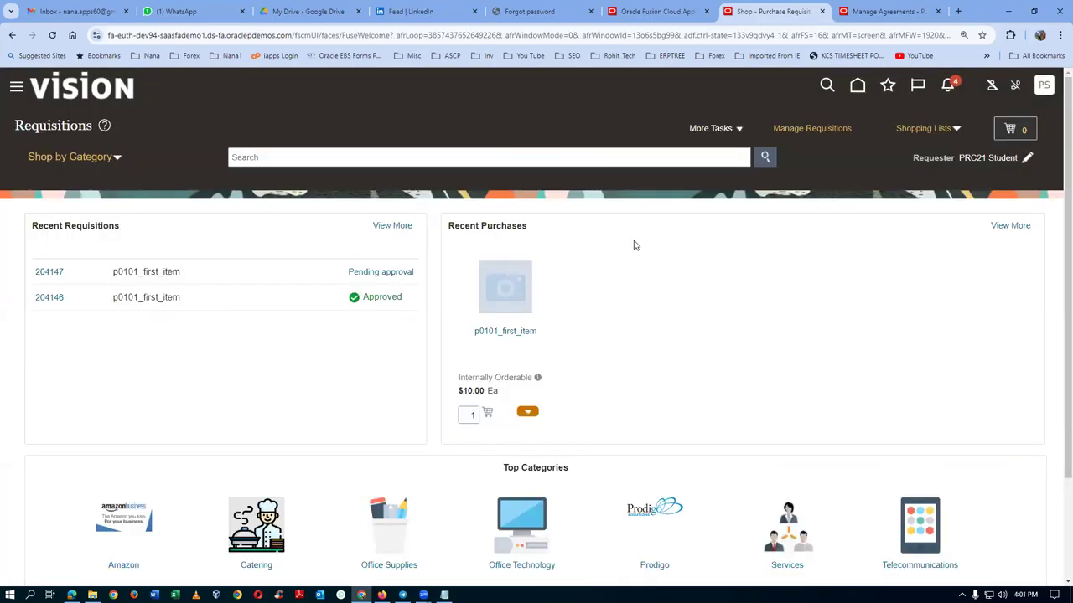
click(38, 274)
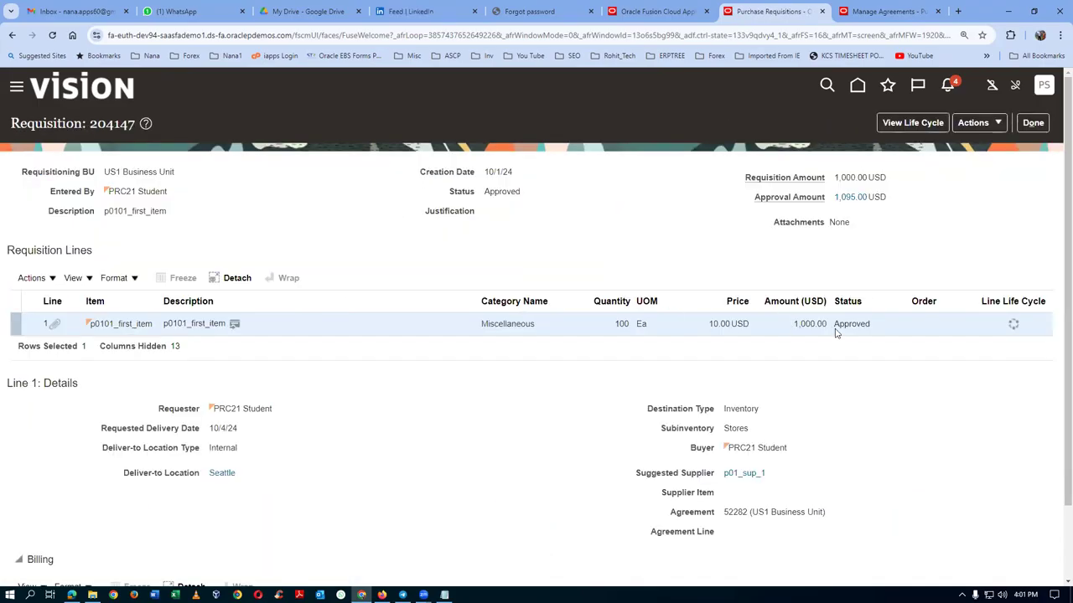
- Search Process Requisitions for 204147 with US1 Business Unit as requisitioning BU
click(888, 11)
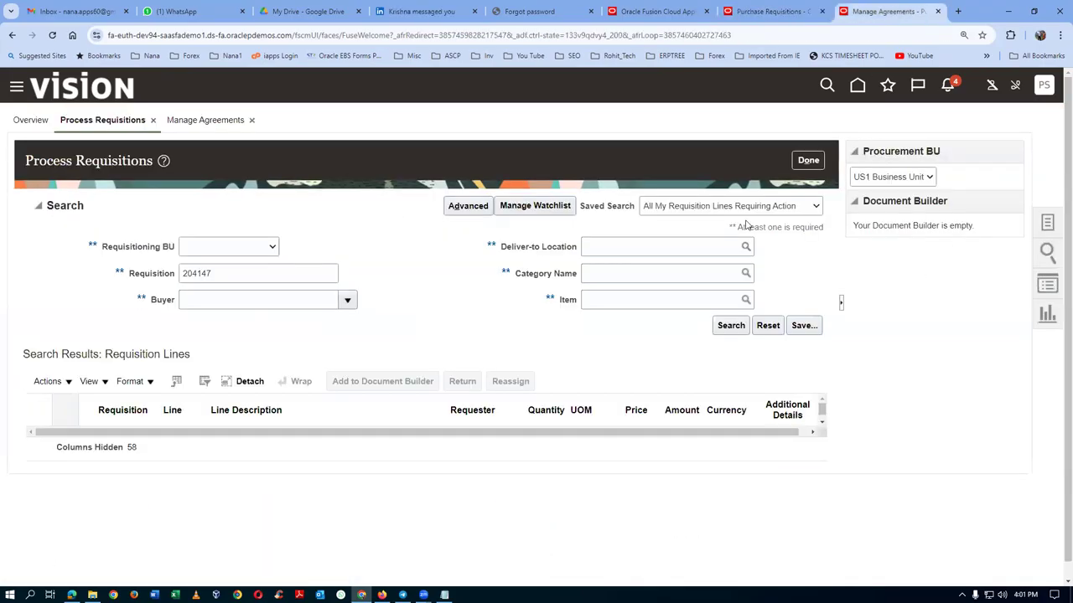
click(730, 326)
click(223, 249)
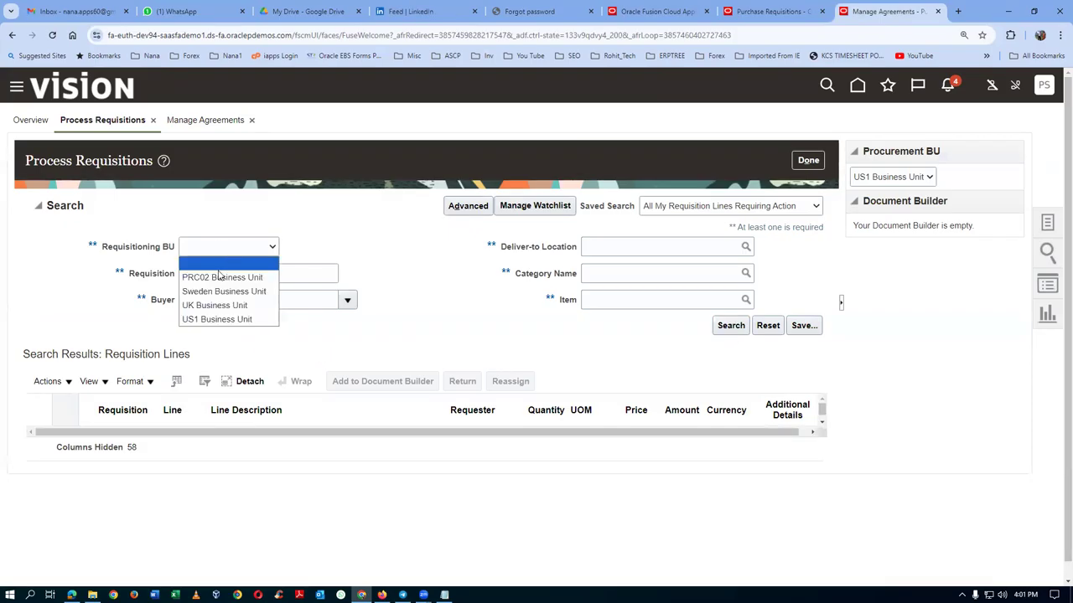
click(216, 318)
click(232, 273)
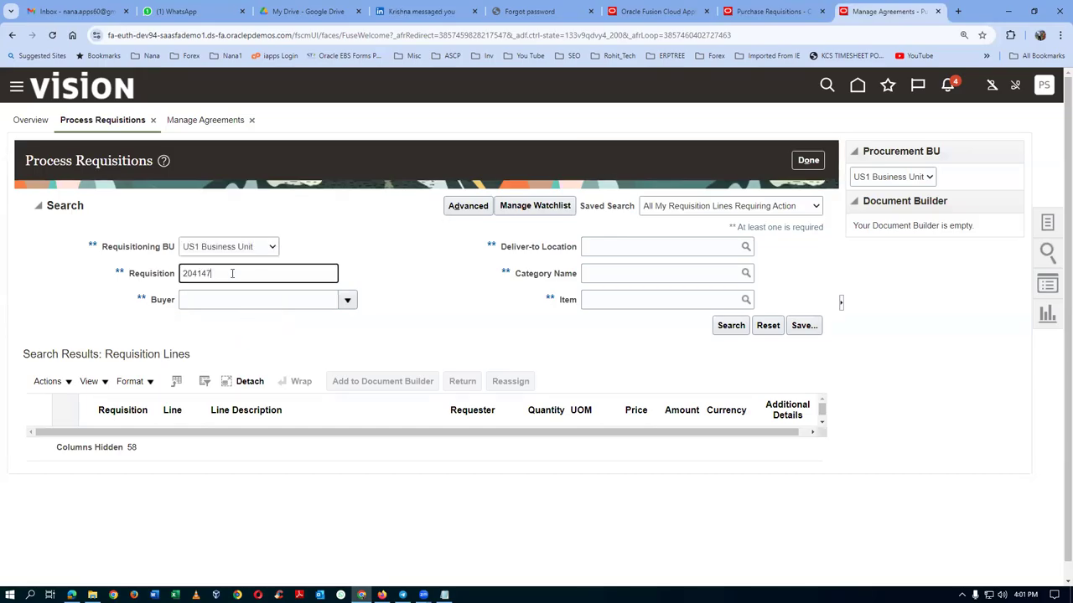
click(730, 329)
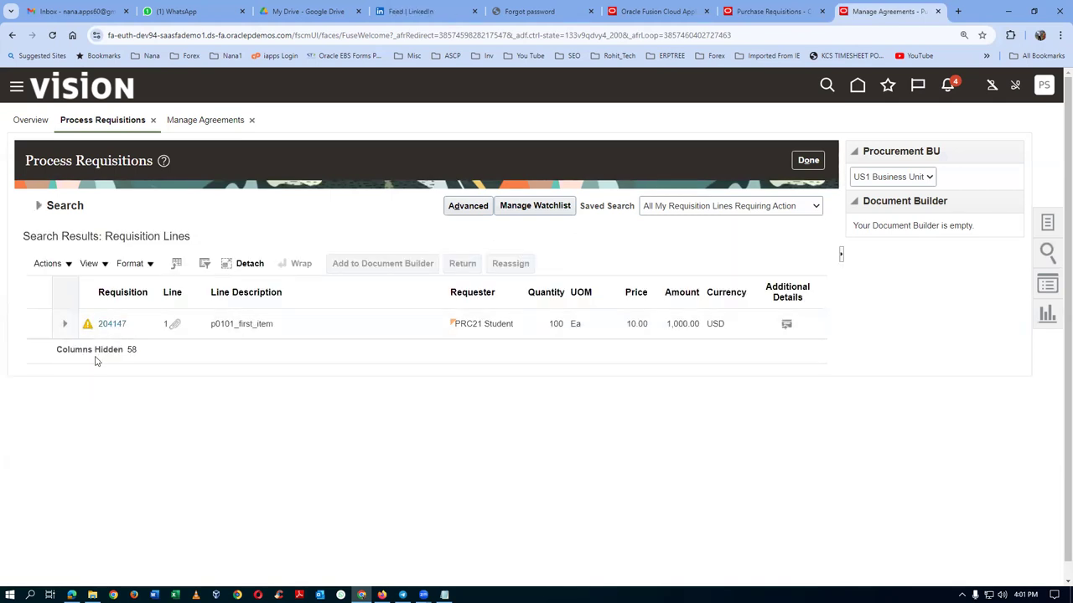
- Add the 204147 line to the Document Builder and create the purchase order
click(31, 330)
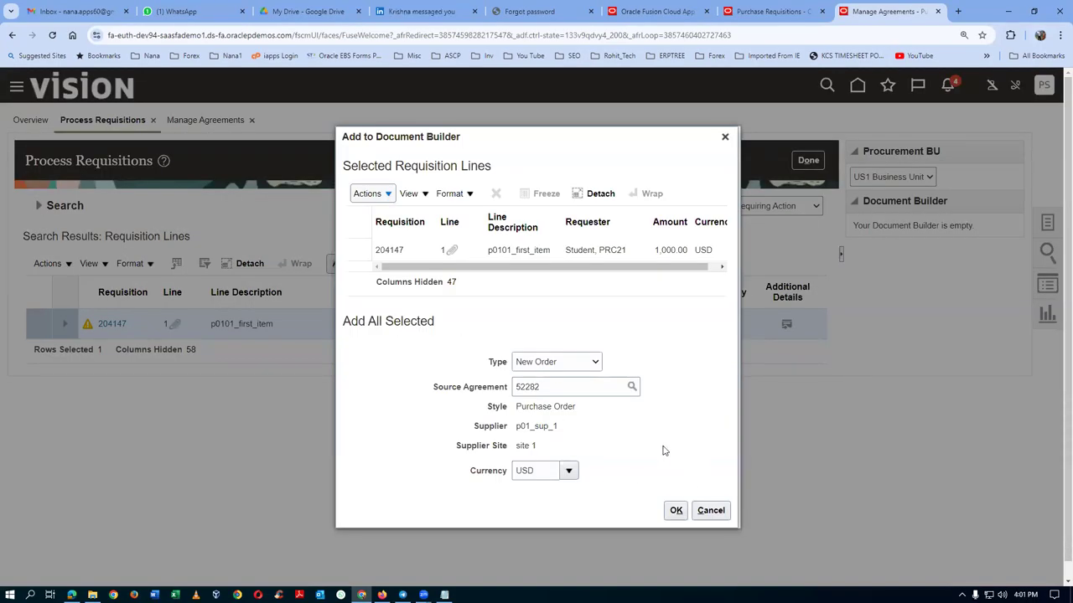
click(675, 510)
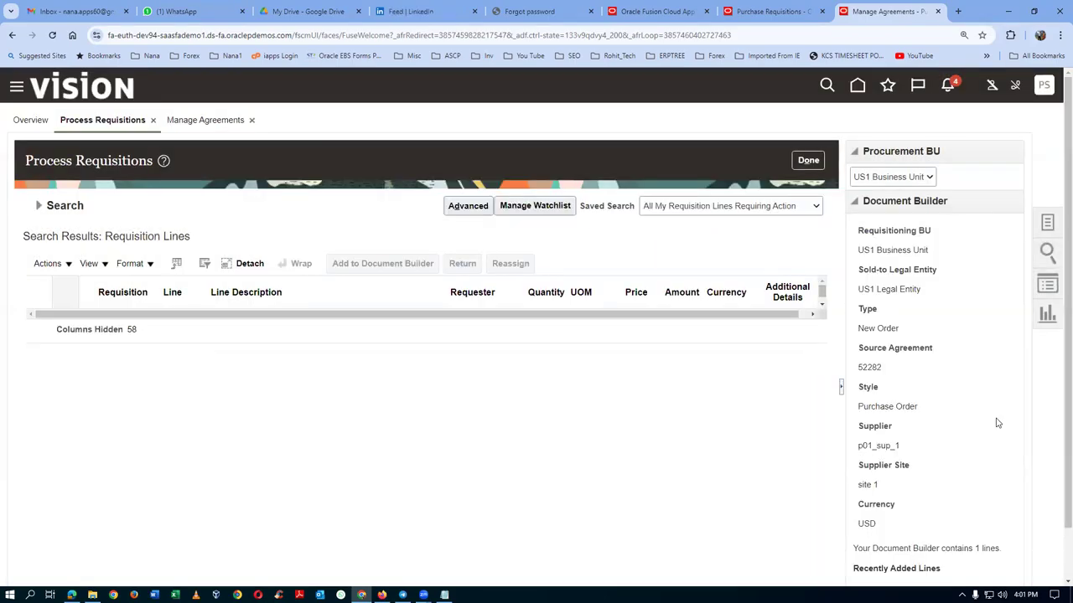
scroll(989, 431, down, 2)
click(903, 562)
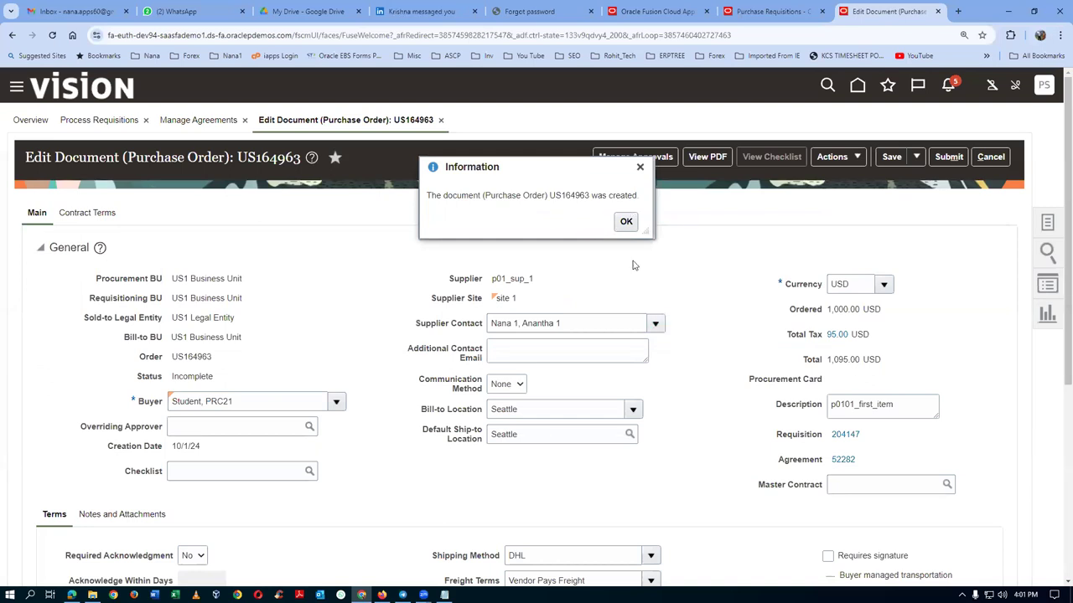
- Validate US164963 and read the error that agreement 52282's amount limit would be exceeded
click(625, 221)
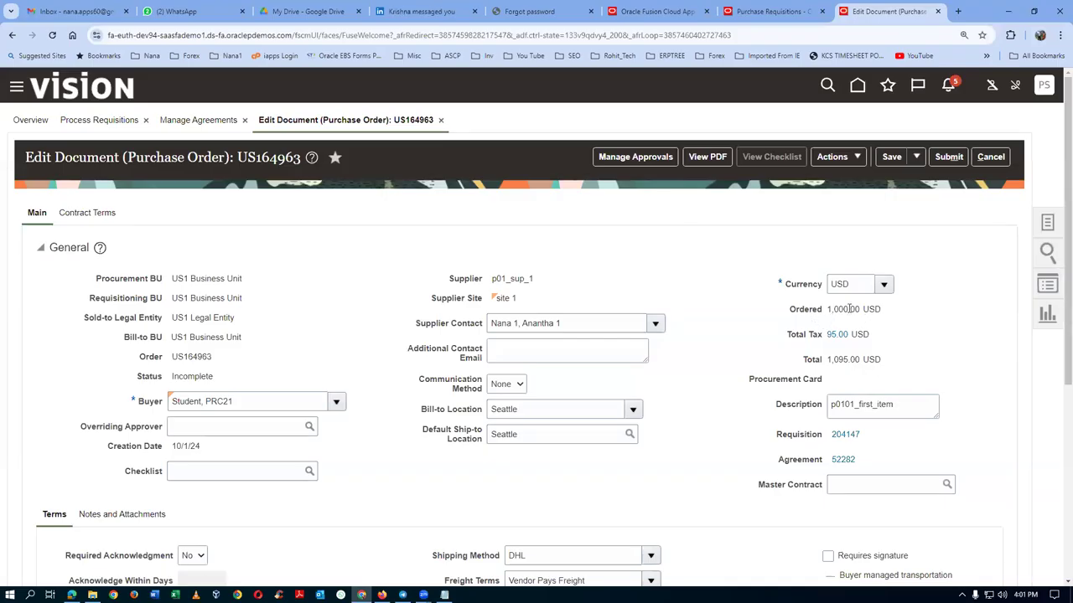
click(831, 158)
click(834, 181)
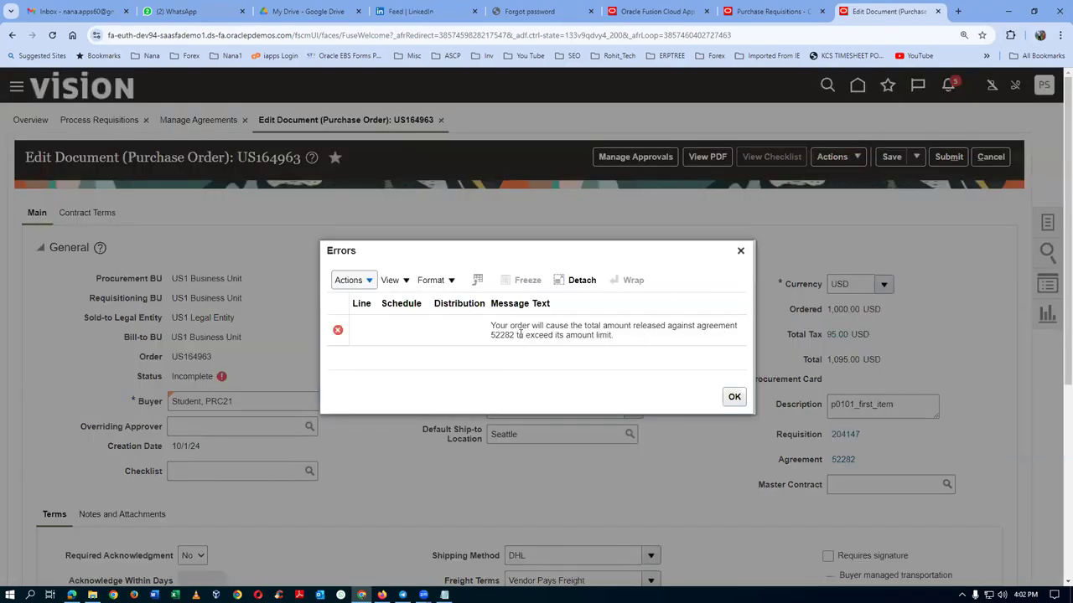
drag(563, 334, 633, 345)
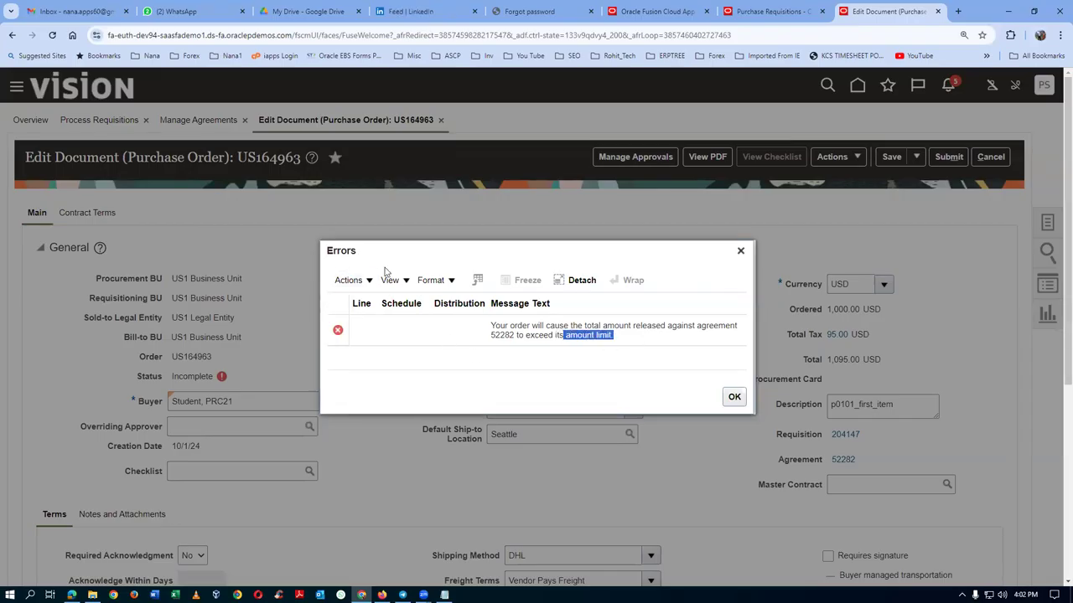
click(732, 396)
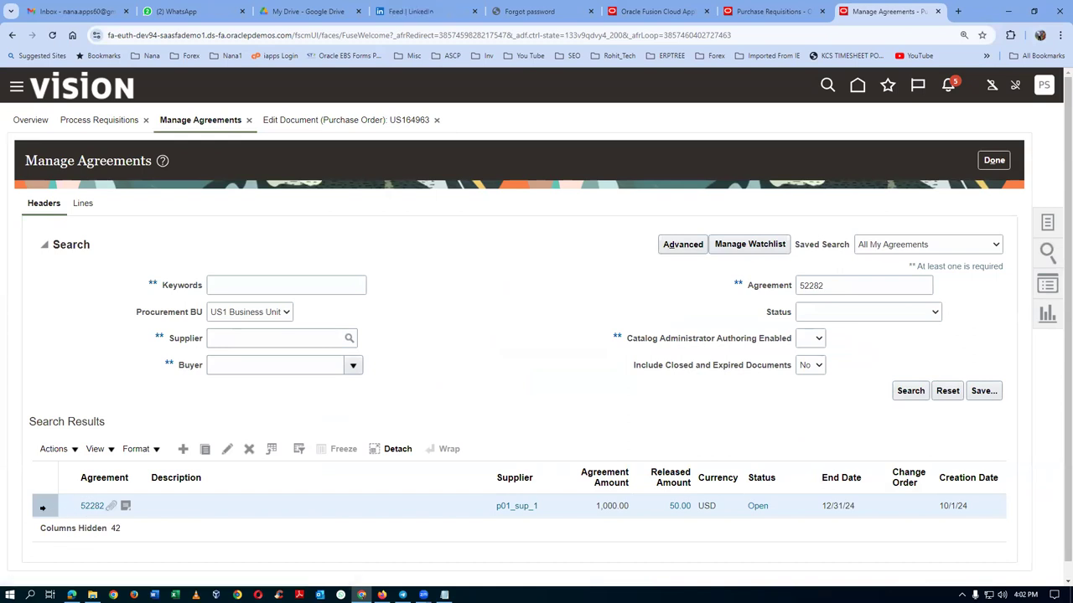
- Start a change order on agreement 52282 described as 'enhancement of Amt. agreed'
click(55, 452)
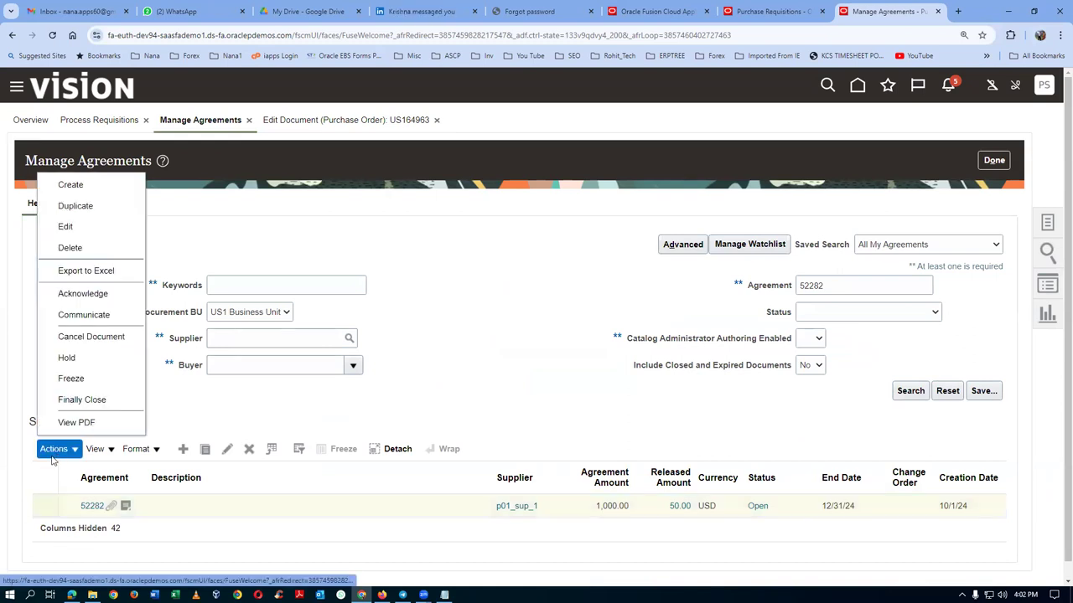
click(110, 227)
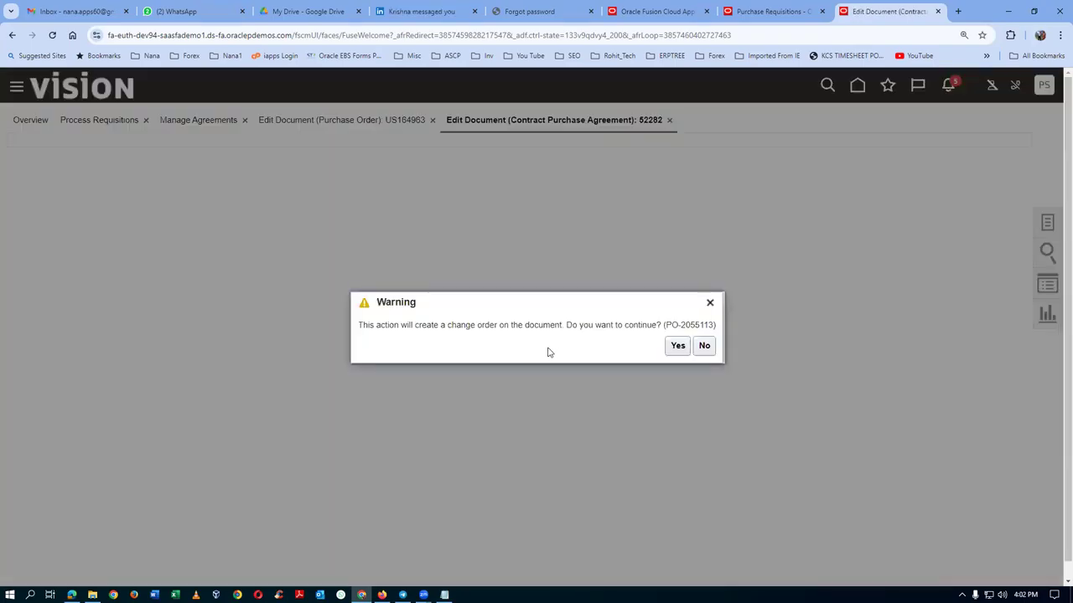
click(678, 347)
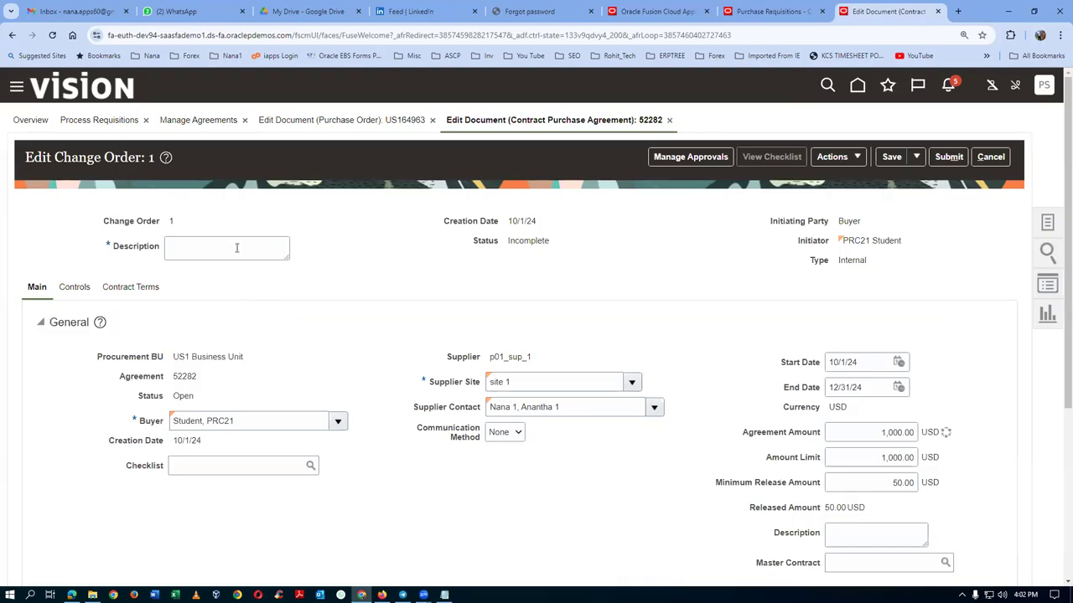
click(236, 247)
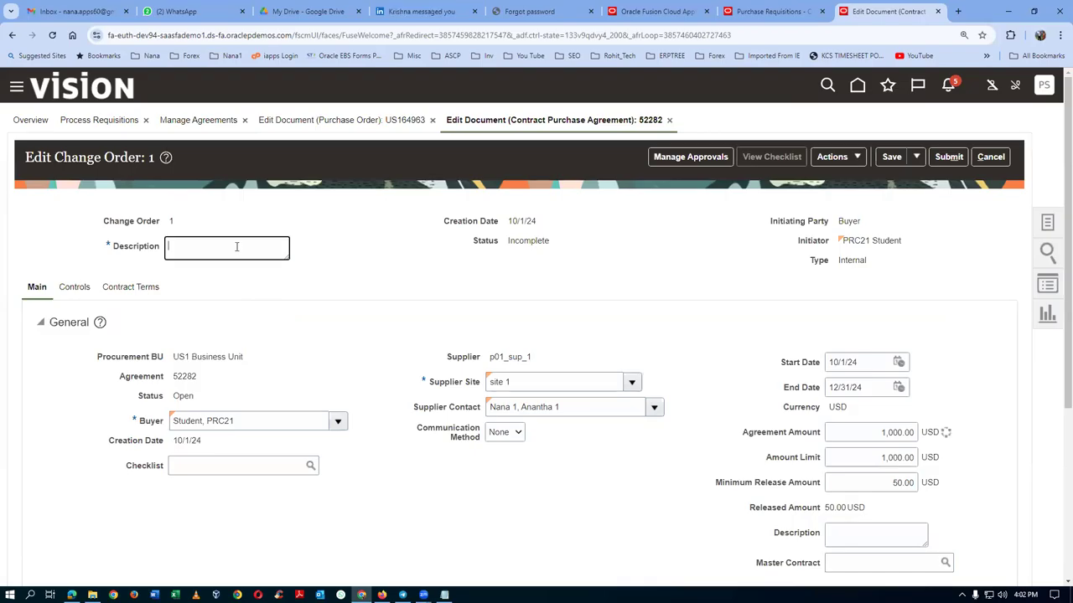
text(enhancement of Amt. )
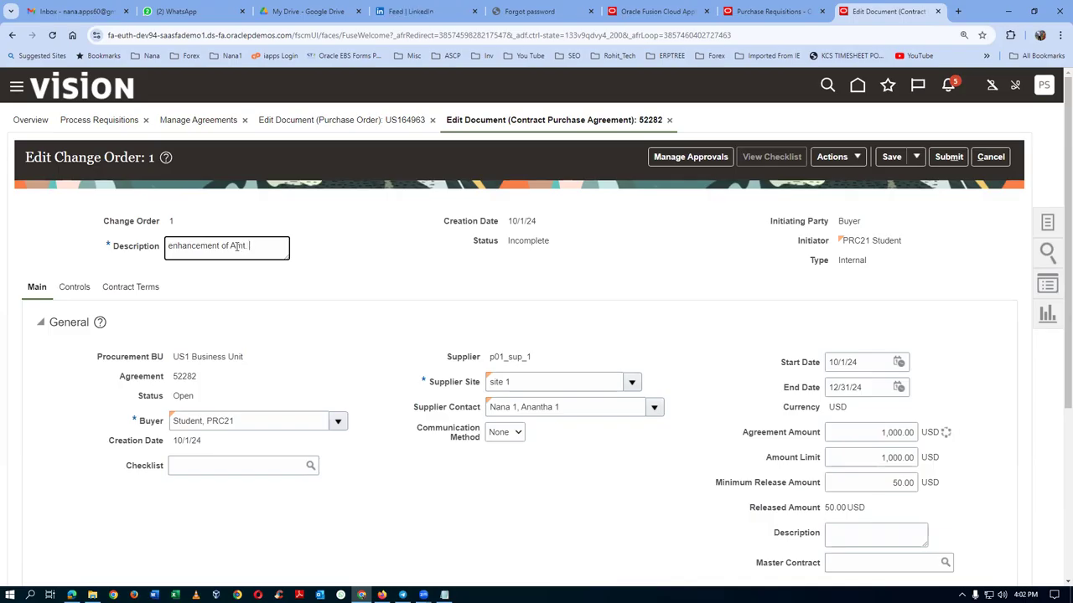
text(agreed)
- Raise the agreement's amount limit to 1,500.00 and submit the change order
double_click(872, 456)
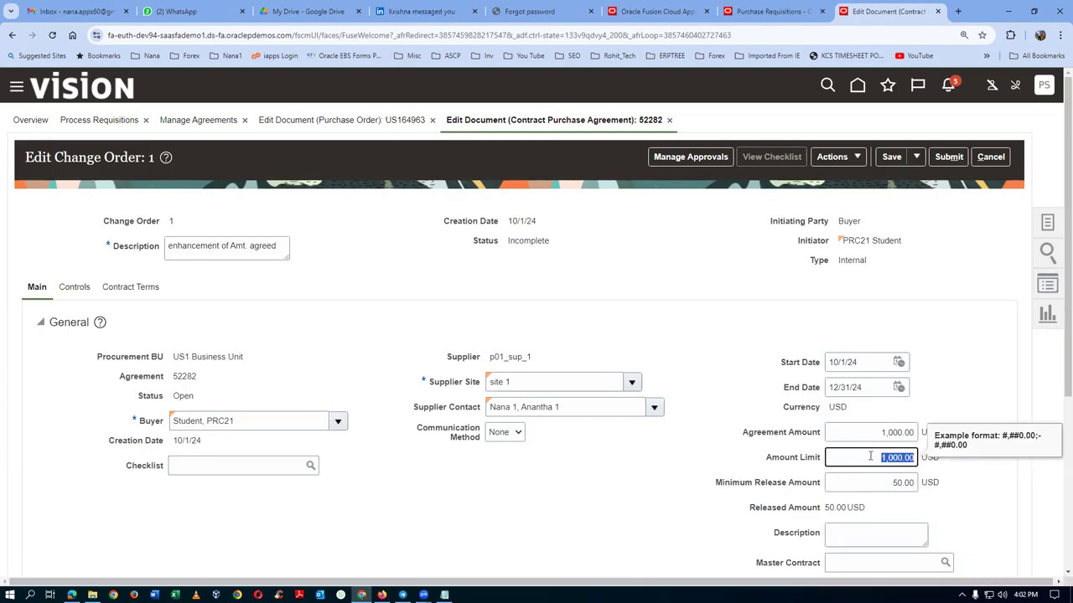
click(879, 432)
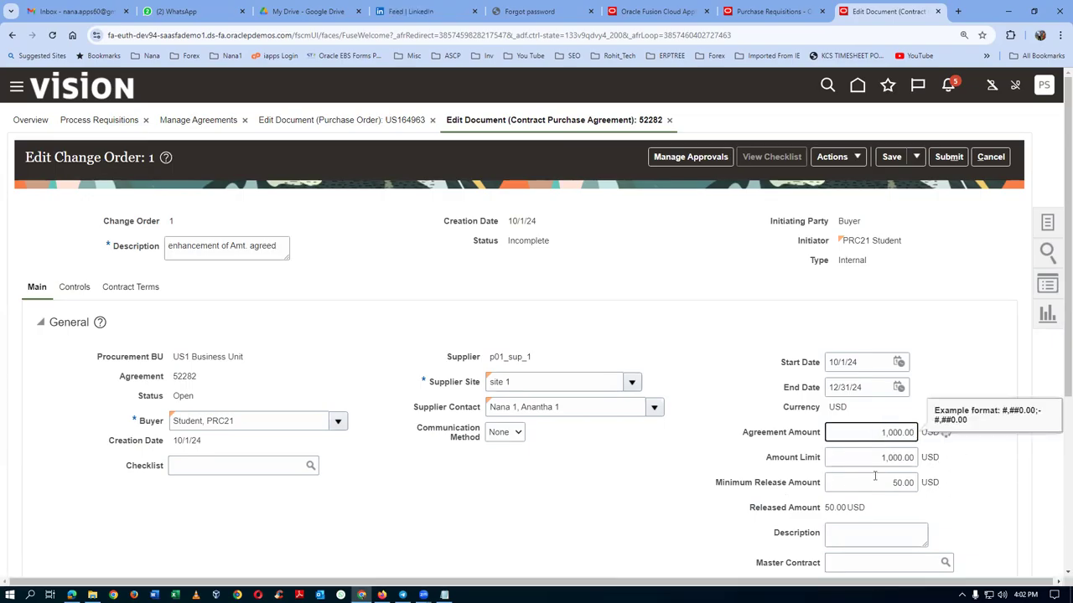
double_click(878, 456)
text(1)
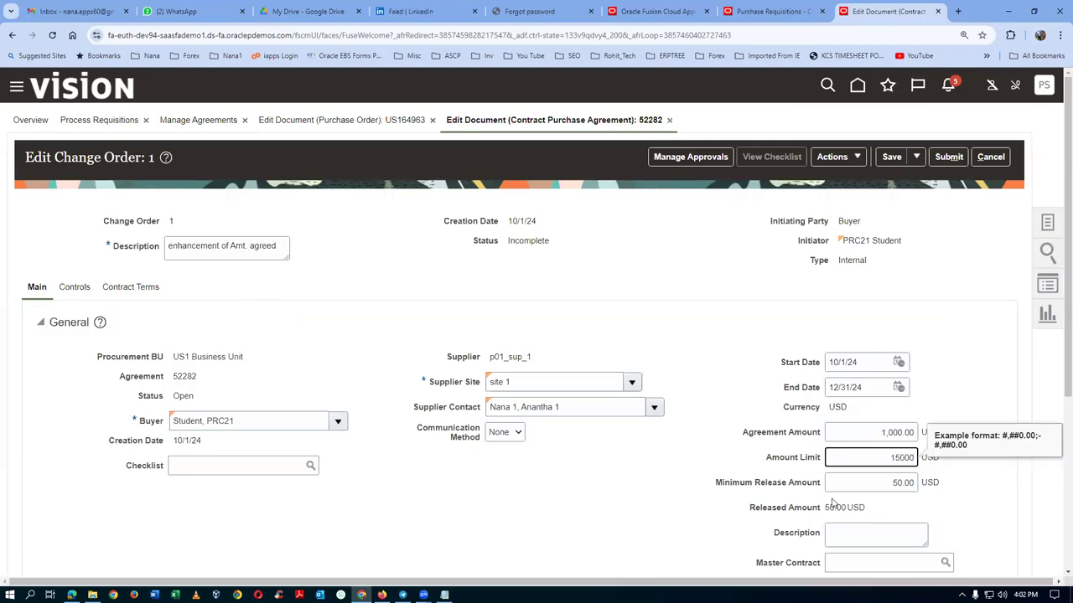
key(Tab)
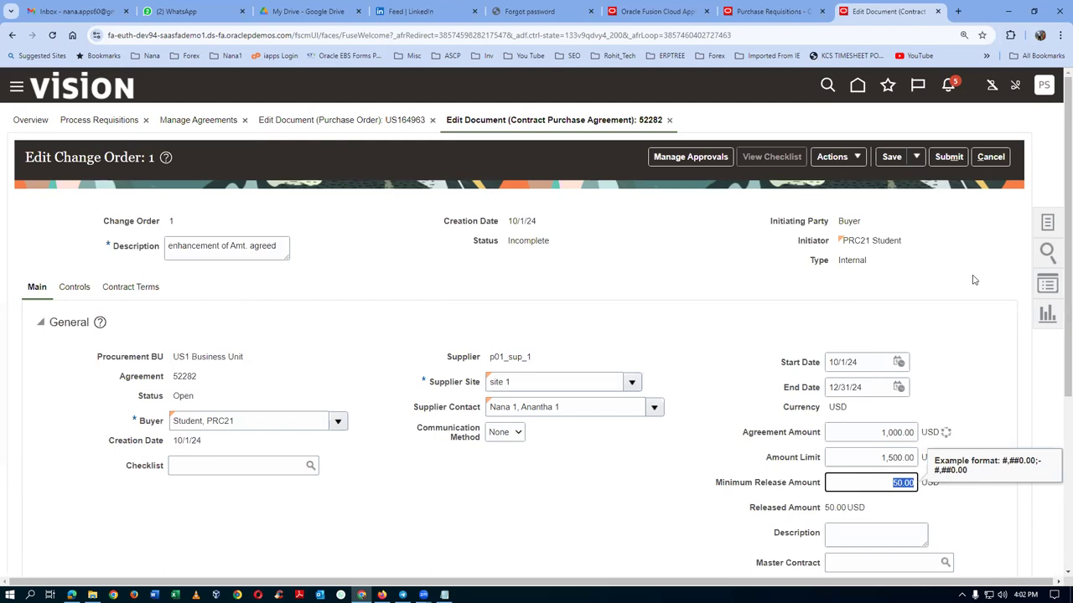
click(948, 157)
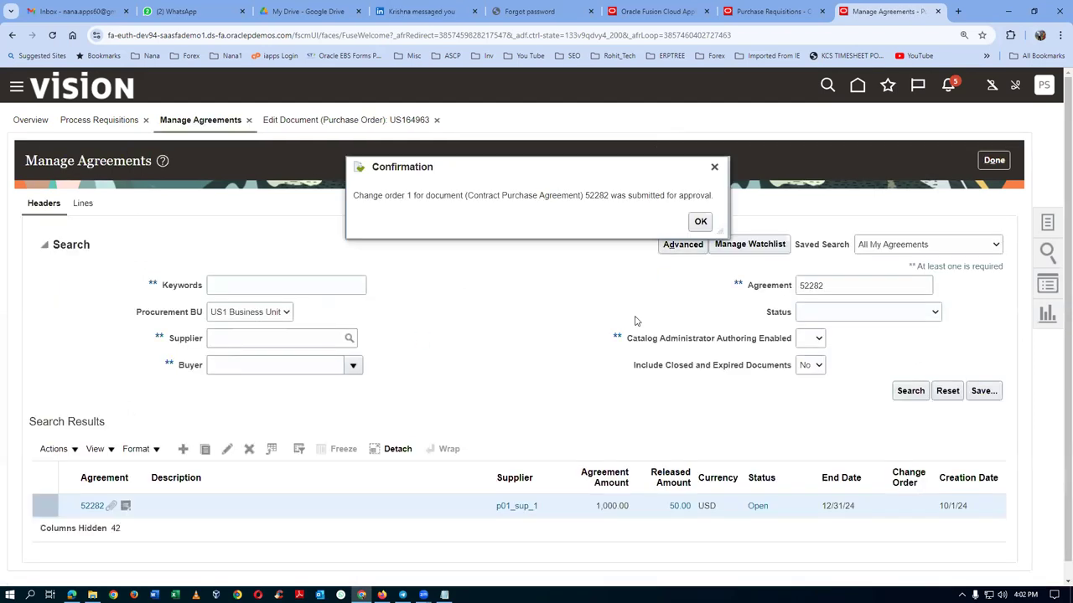
- Dismiss the submission confirmation and re-run the agreement 52282 search
click(697, 223)
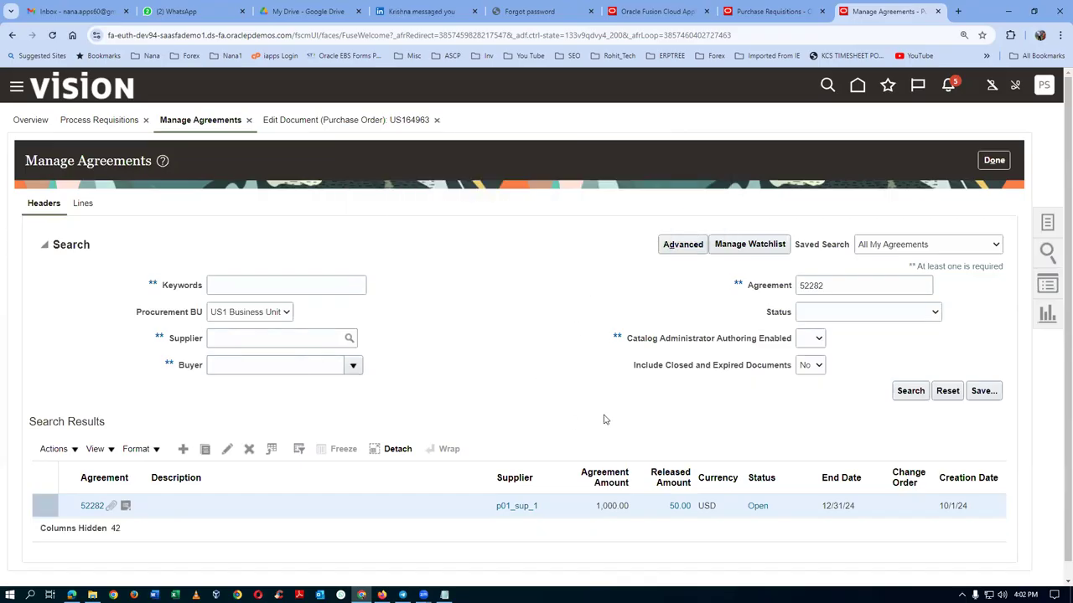
click(910, 390)
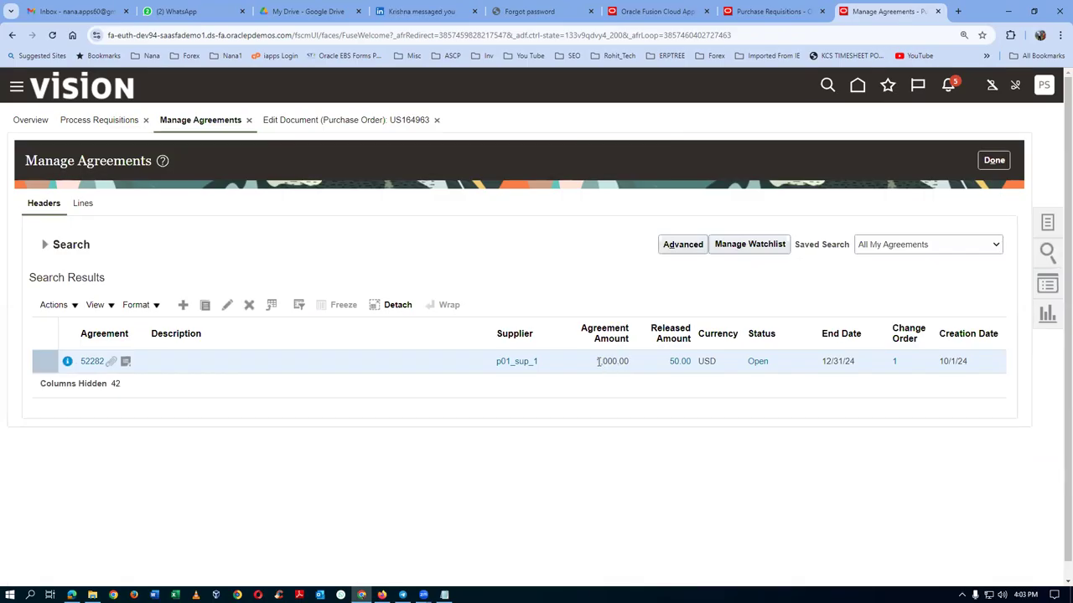
click(44, 250)
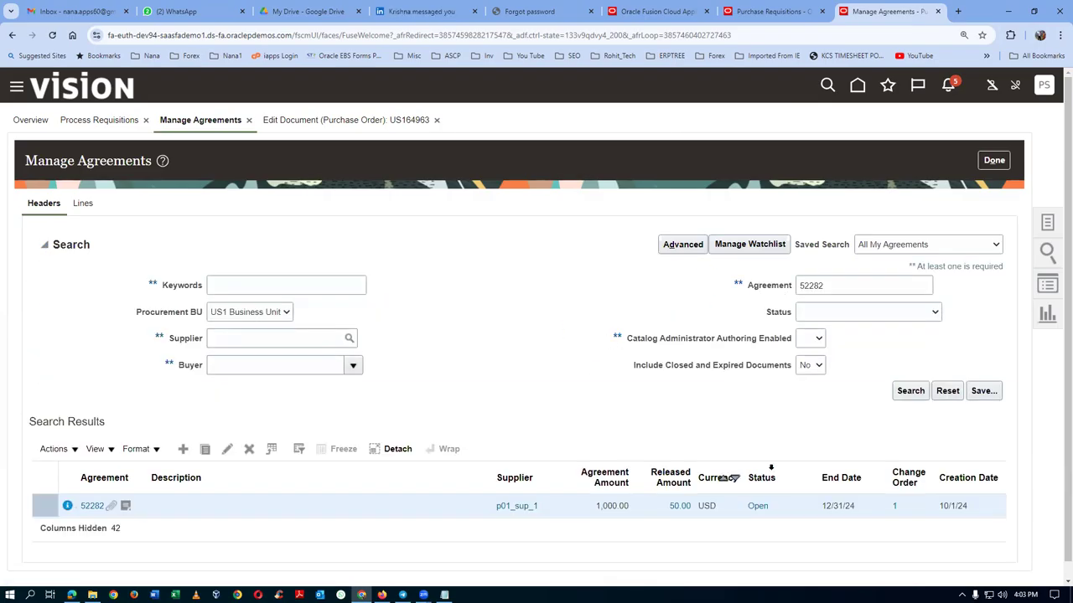
click(910, 390)
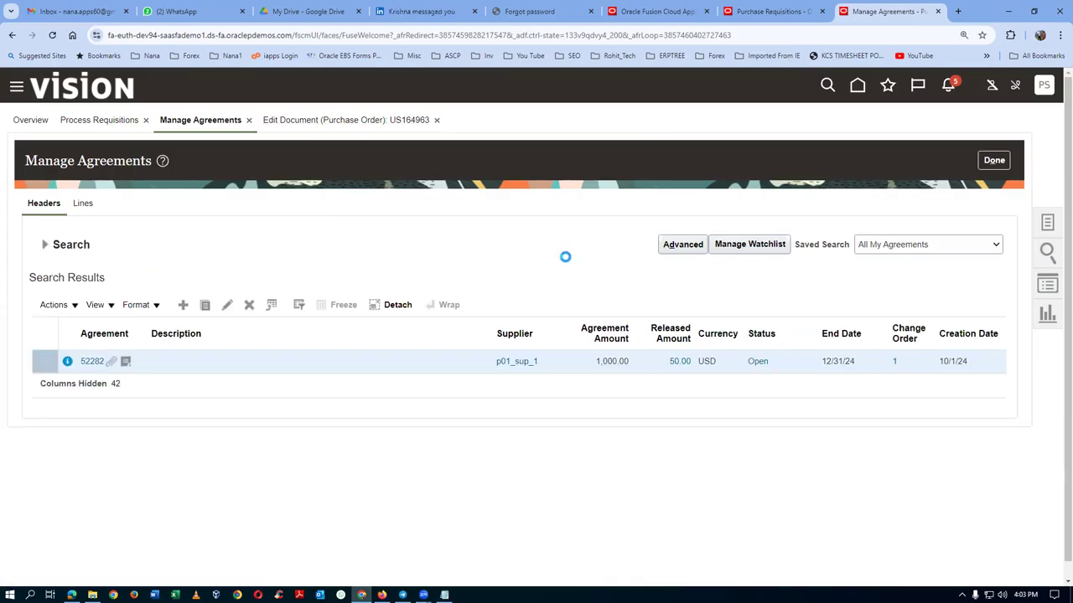
- Save purchase order US164963, then keep re-running the agreement search until Change Order 1 appears
click(890, 157)
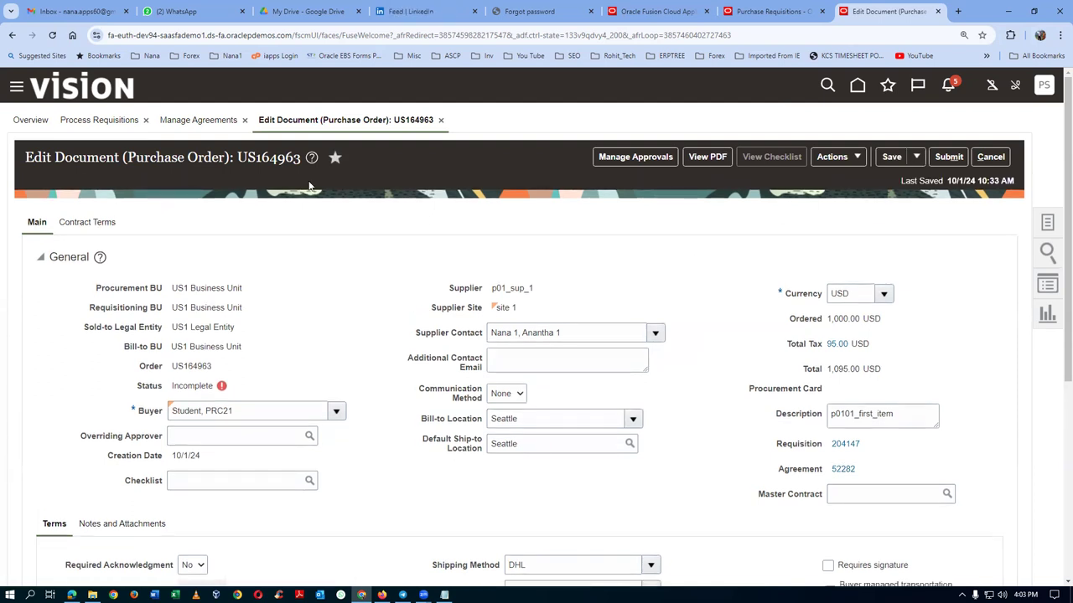
click(208, 124)
click(901, 392)
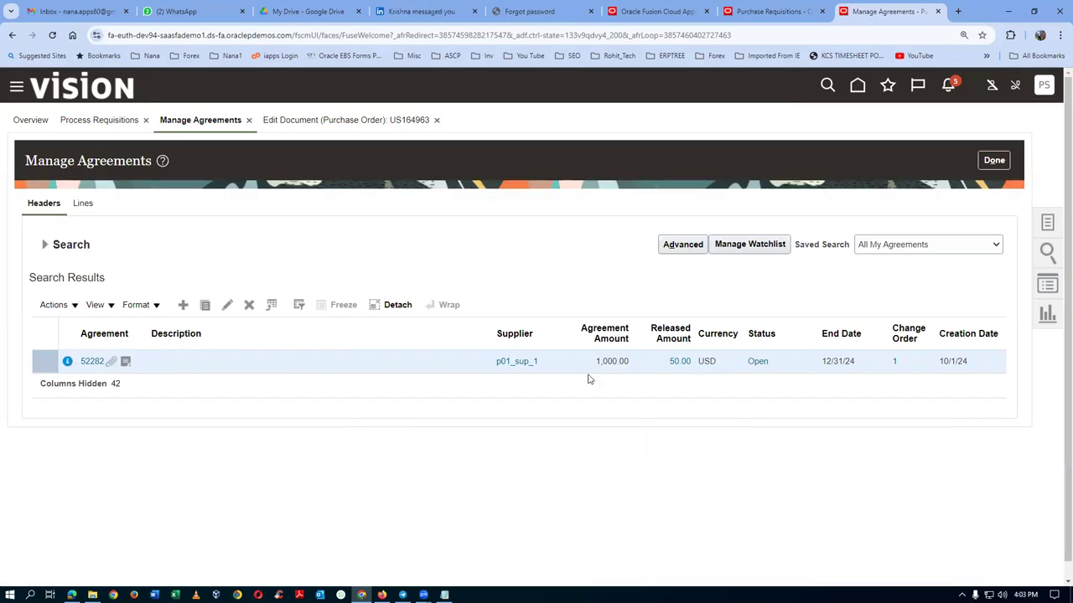
click(51, 245)
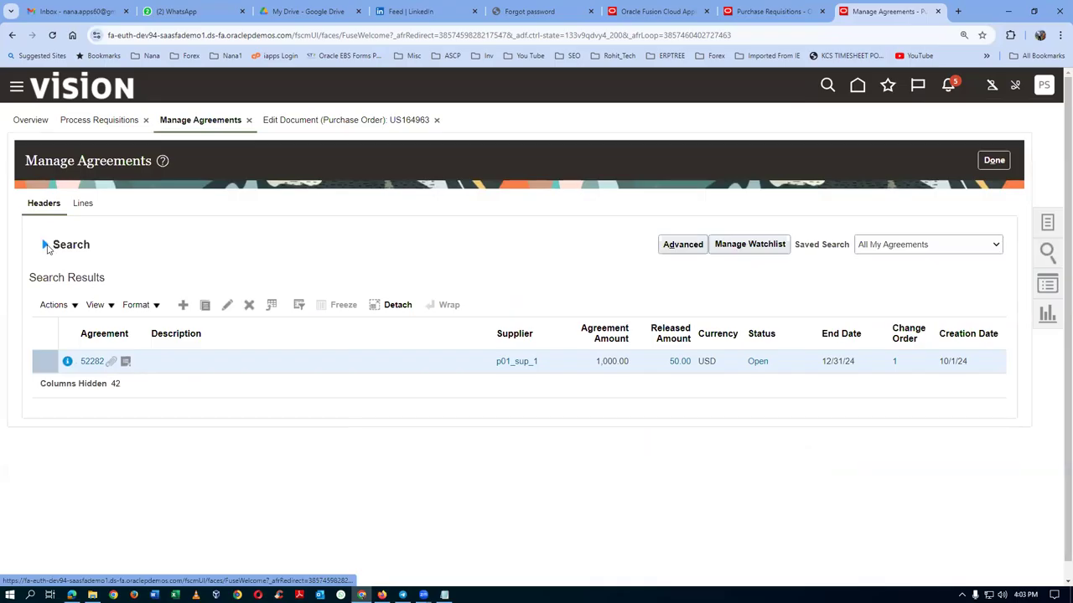
click(909, 390)
click(60, 252)
click(911, 391)
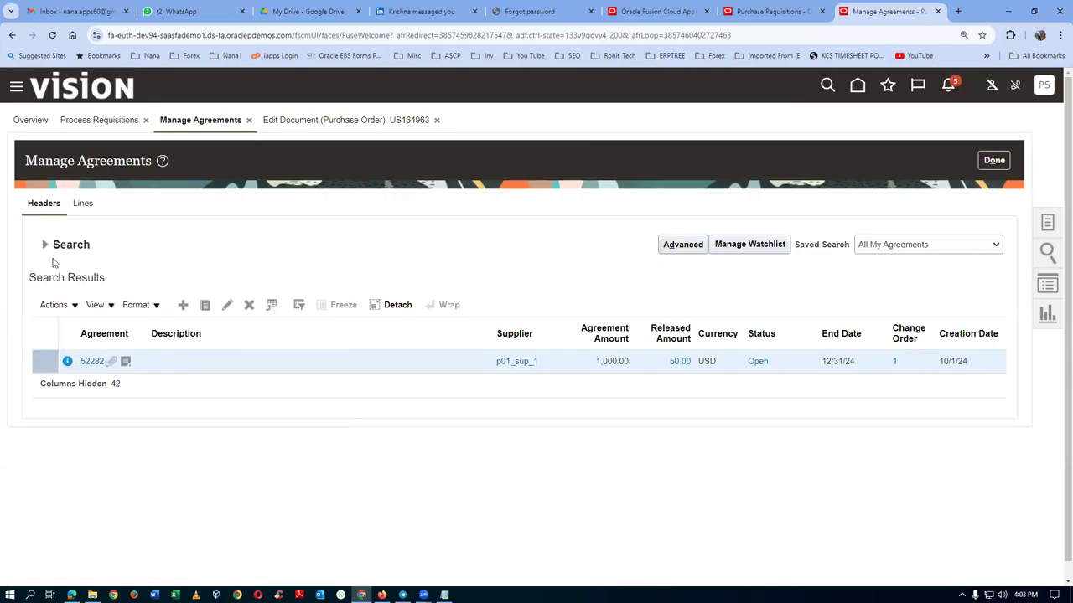
click(46, 244)
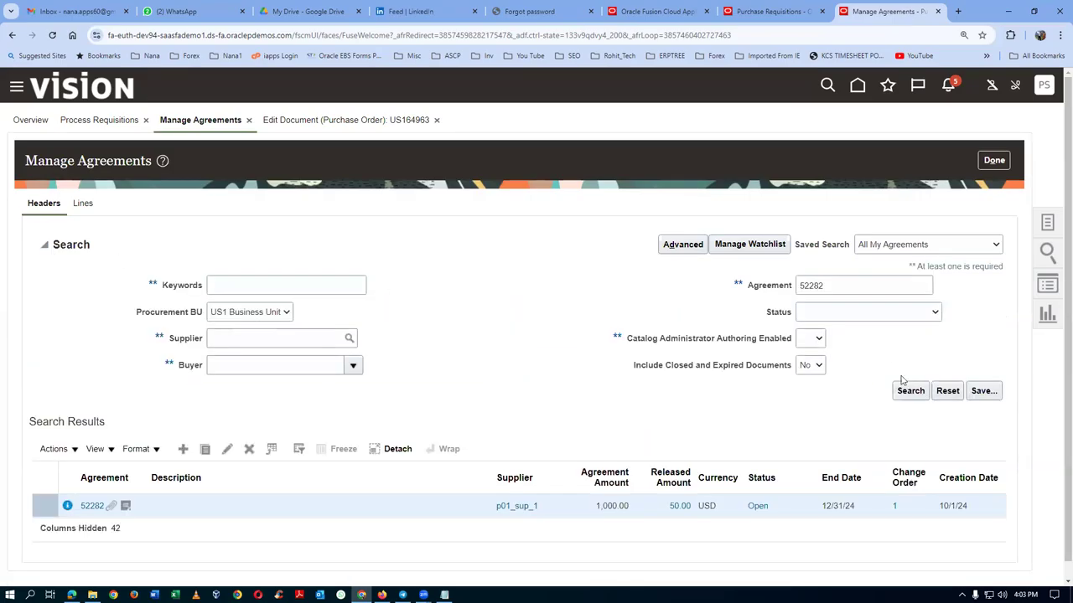
click(909, 391)
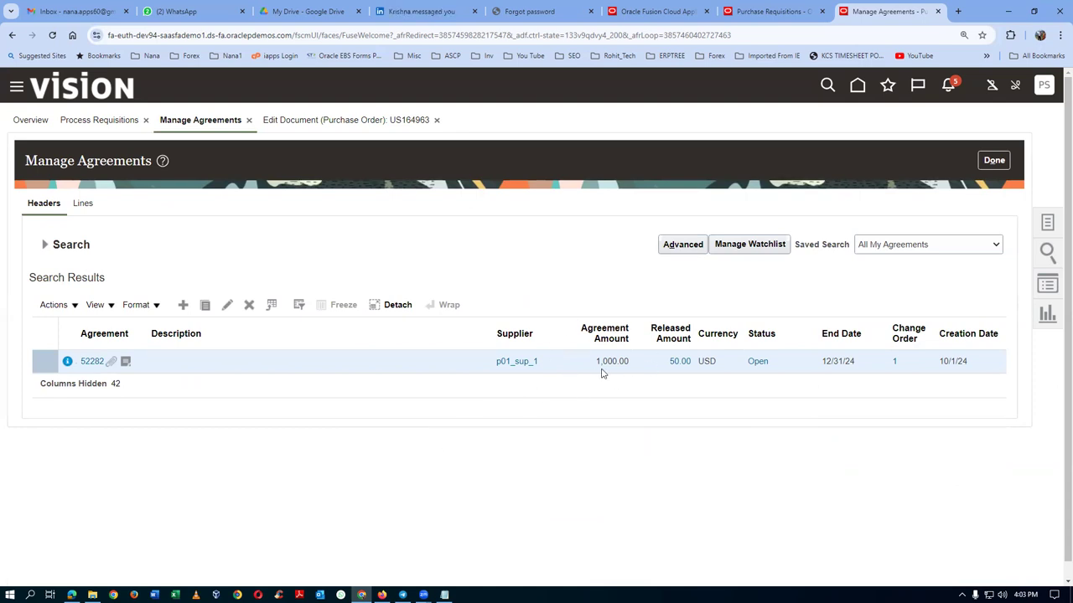
- Validate purchase order US164963 again and close the no-errors confirmation
click(364, 125)
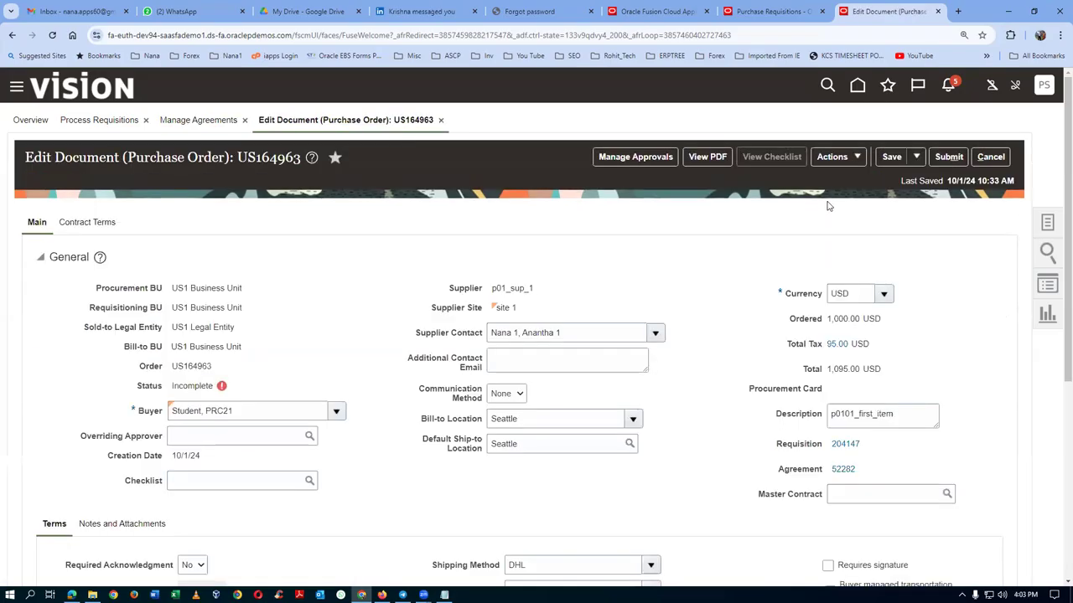
click(838, 156)
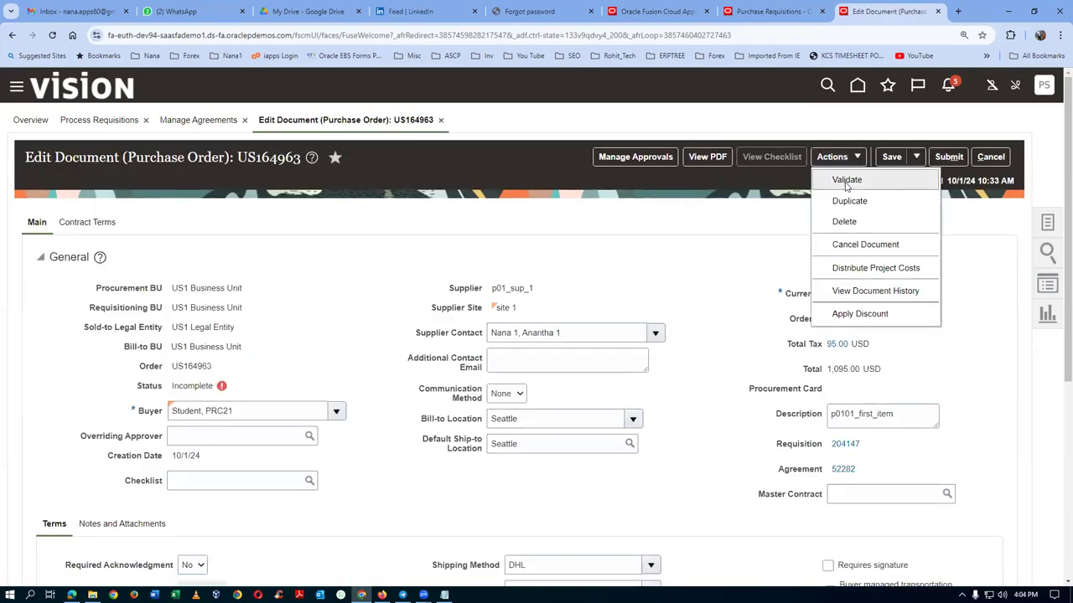
click(845, 180)
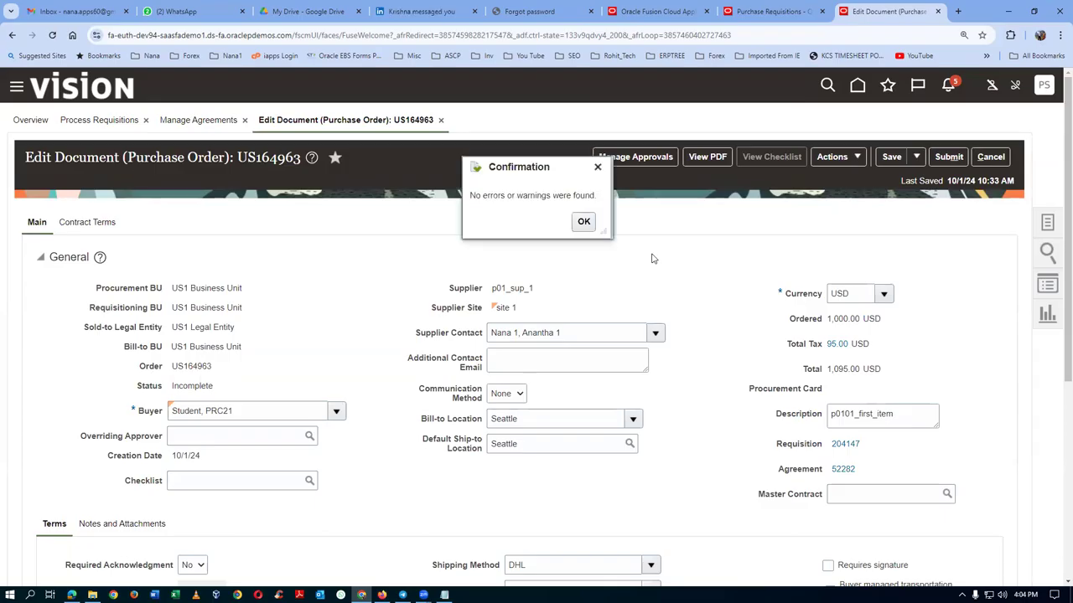
click(584, 221)
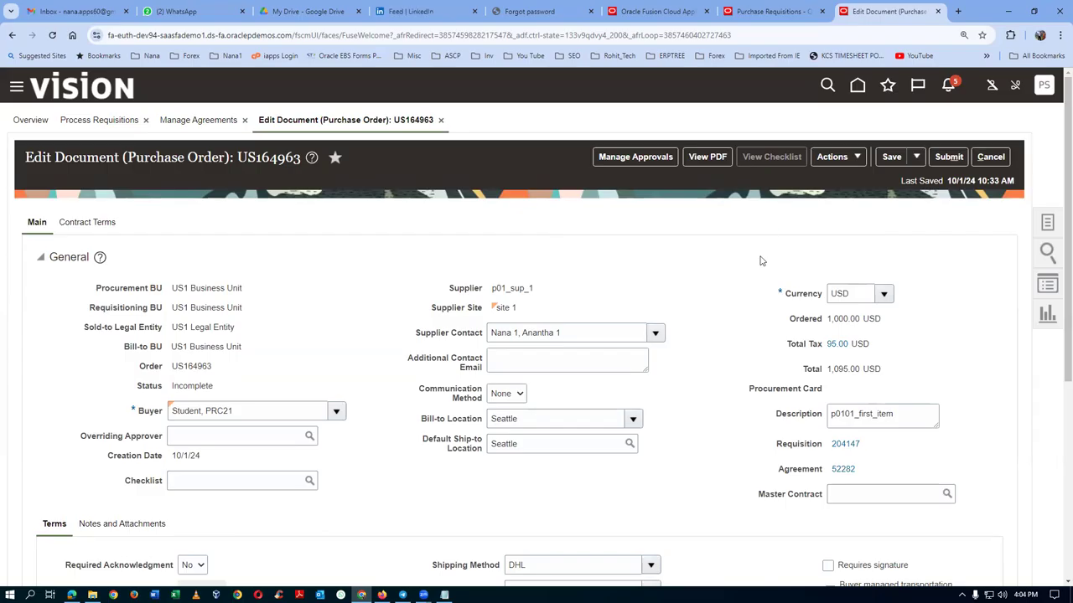
- Refresh the agreement search results and open agreement 52282
click(179, 122)
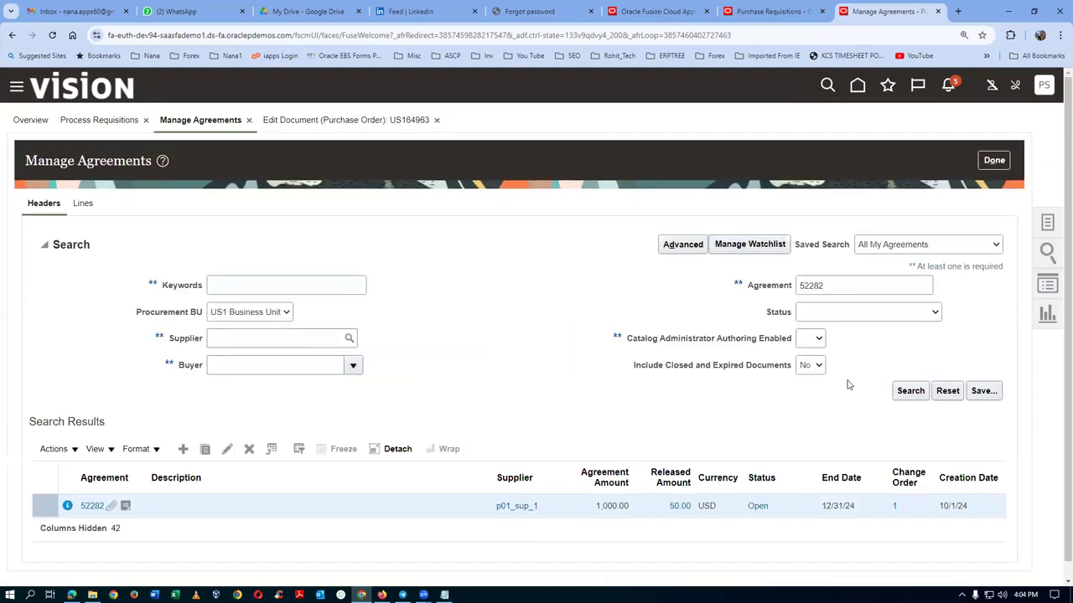
click(910, 391)
click(90, 506)
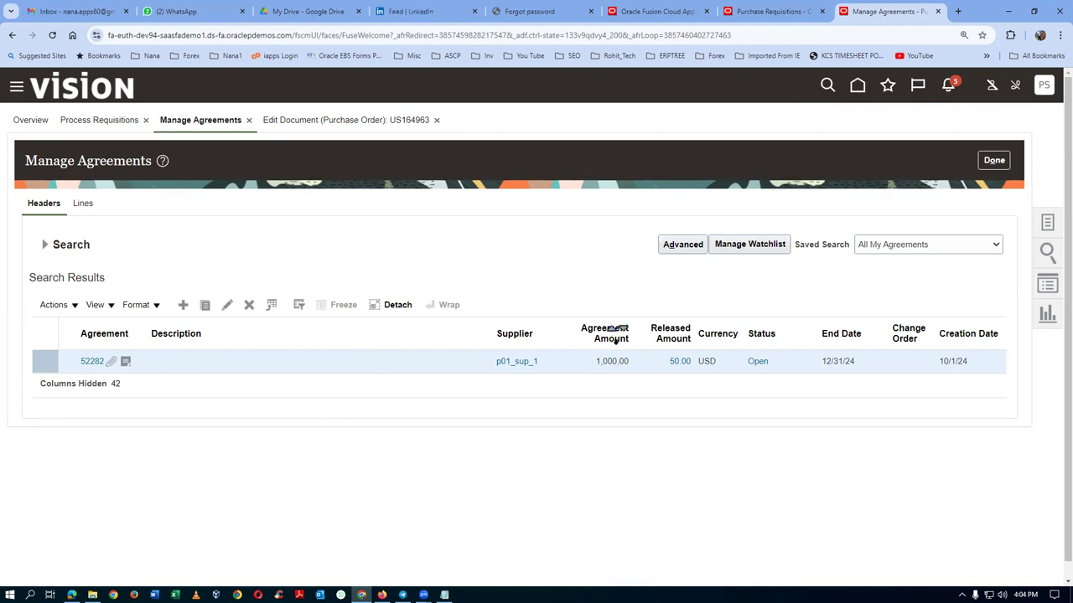
- Verify agreement 52282's amount limit reads 1,500.00 USD, then submit US164963 for approval
click(92, 362)
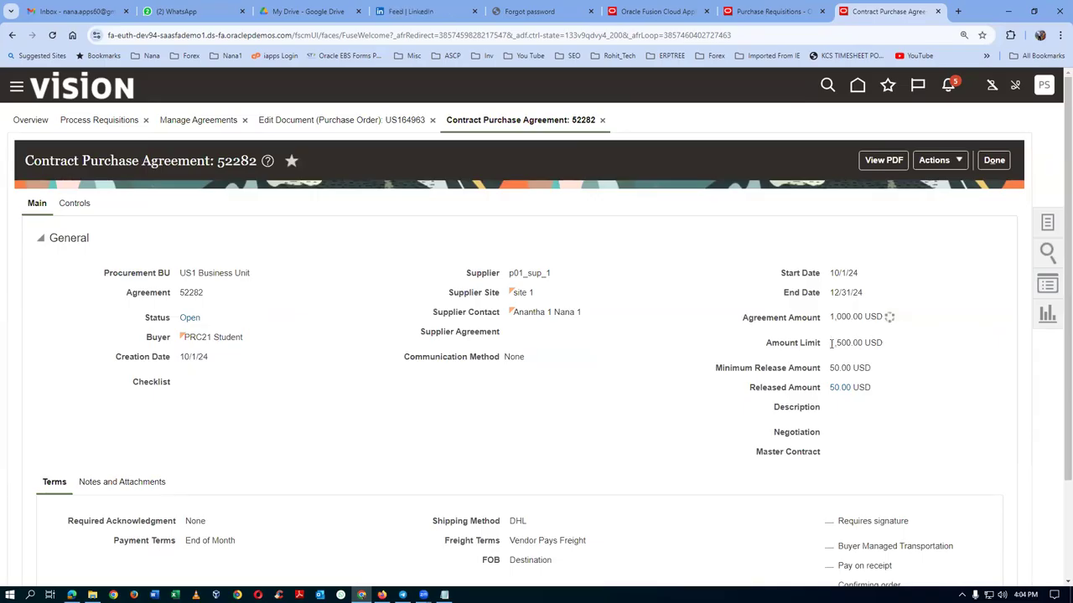
drag(845, 347, 886, 347)
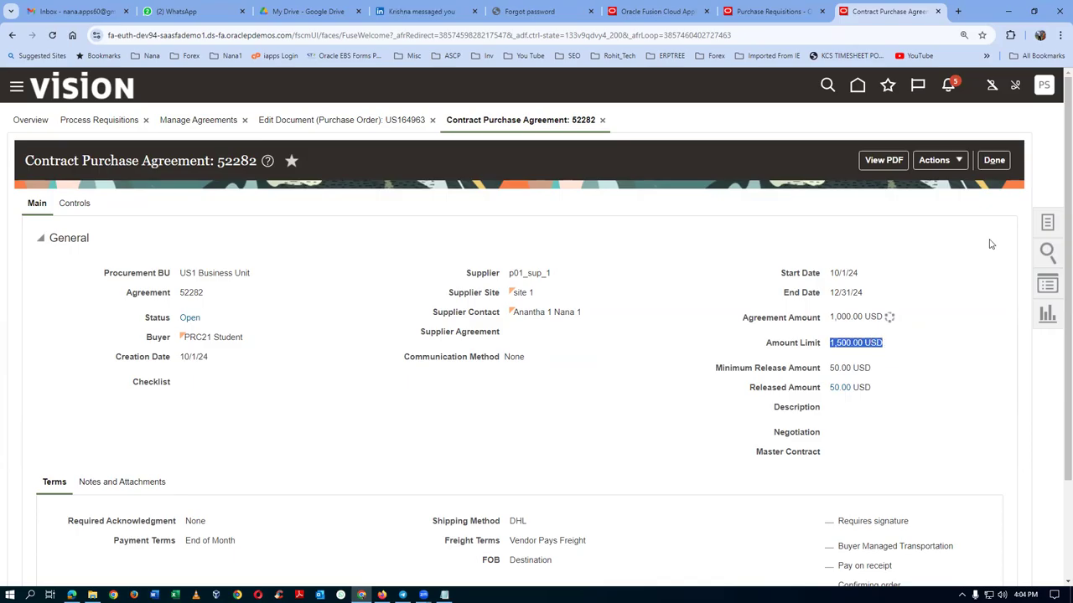
click(994, 160)
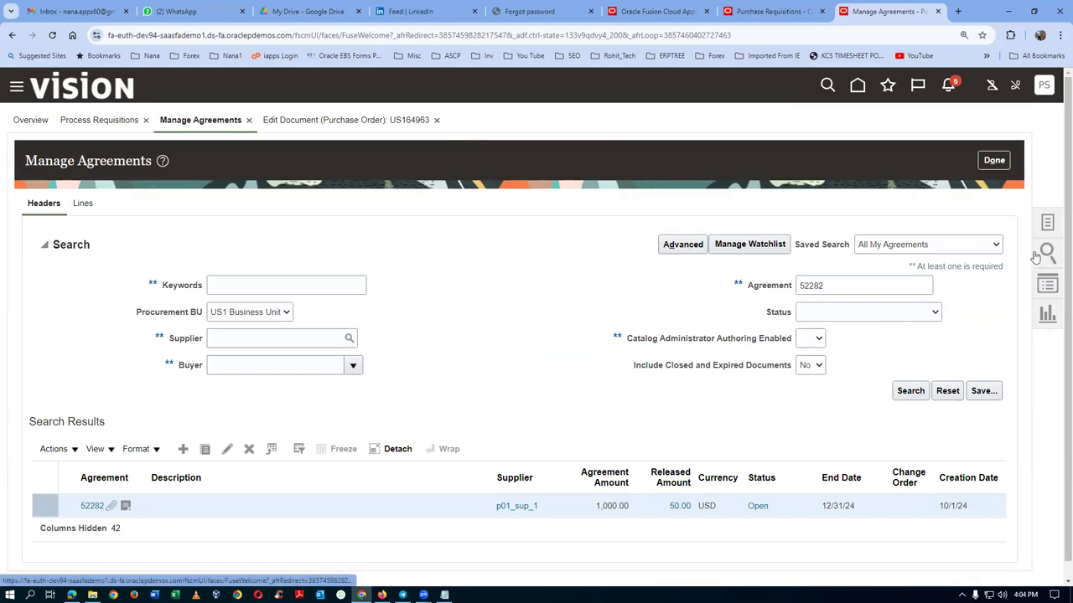
click(948, 157)
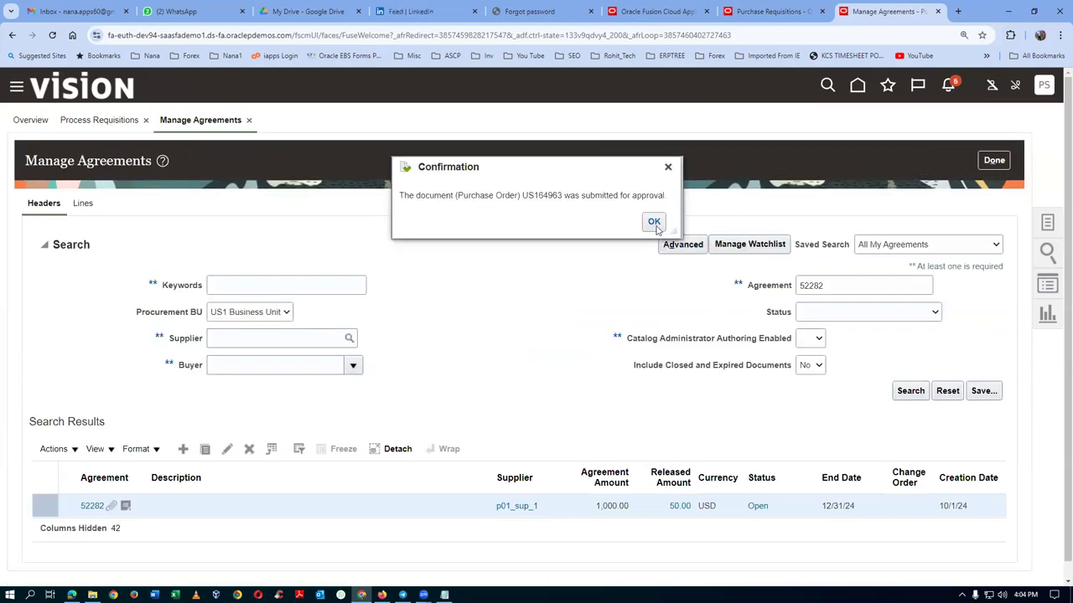
- Dismiss the confirmation and rerun the agreement 52282 search, which still shows 50.00 of 1,000.00 USD released
click(653, 222)
click(910, 391)
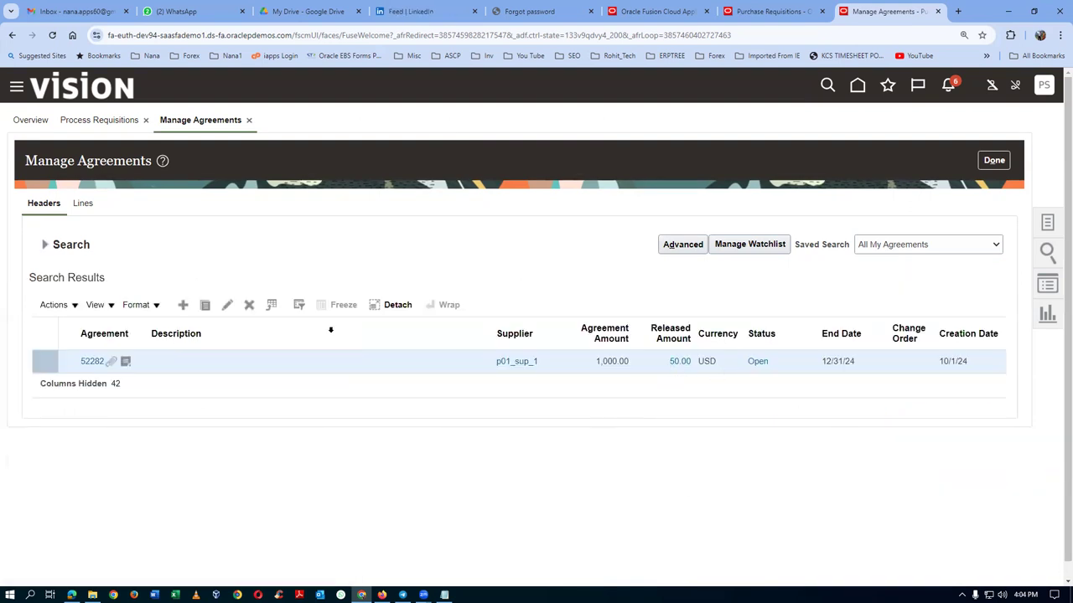
click(45, 244)
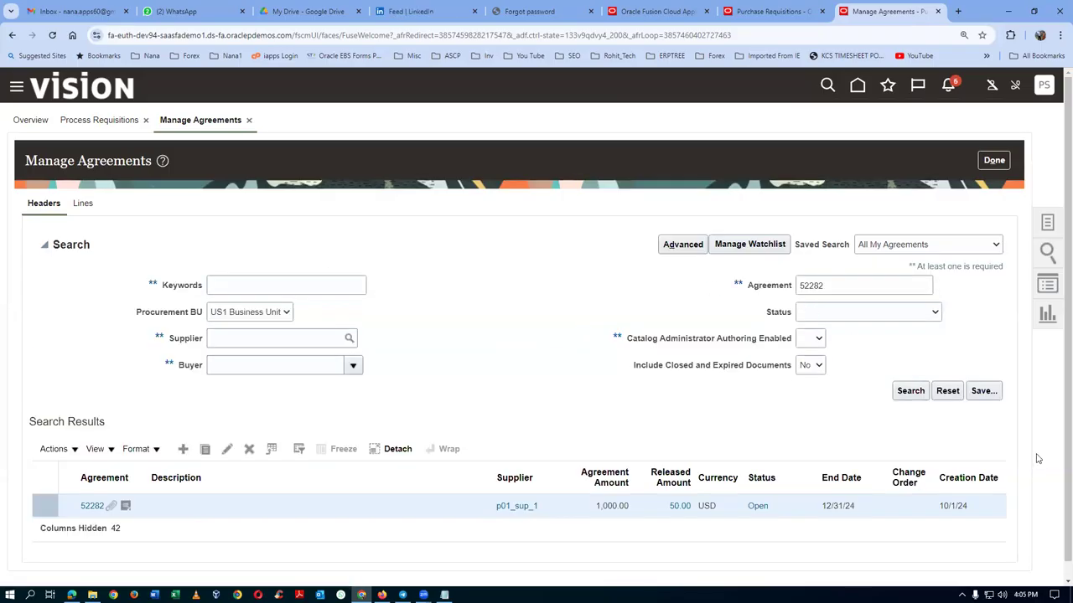
click(911, 392)
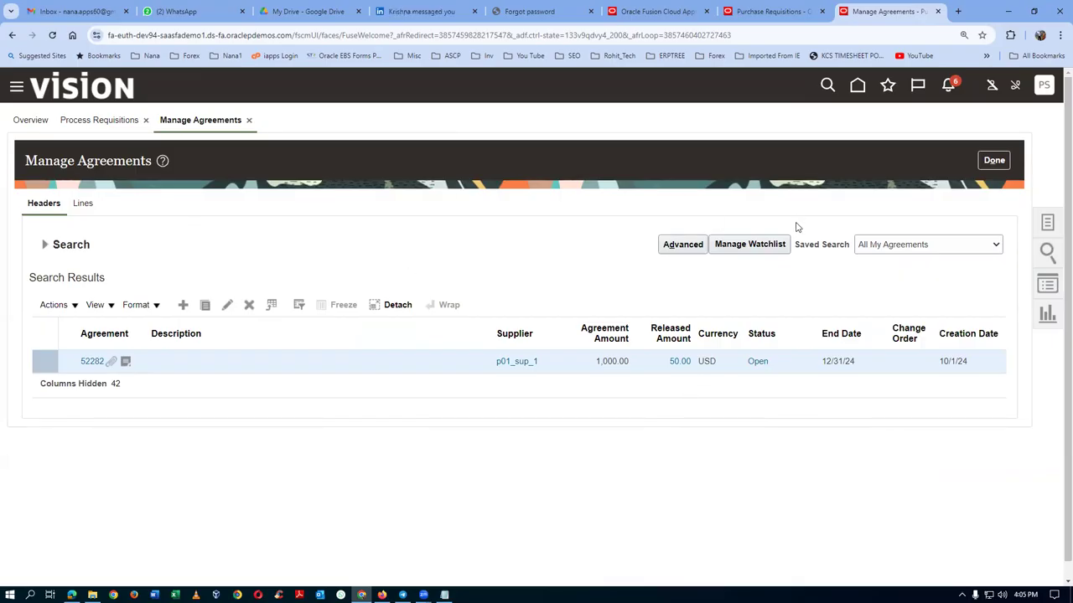
click(1048, 223)
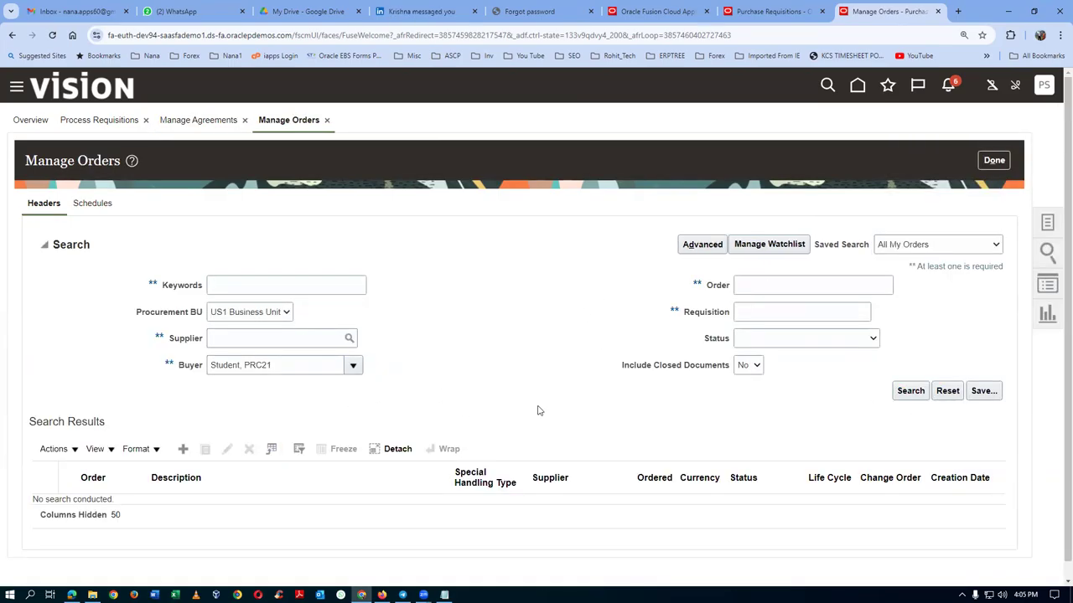
- List the buyer's orders, check approval details of Pending Approval order US164963, then return to agreement search
click(918, 397)
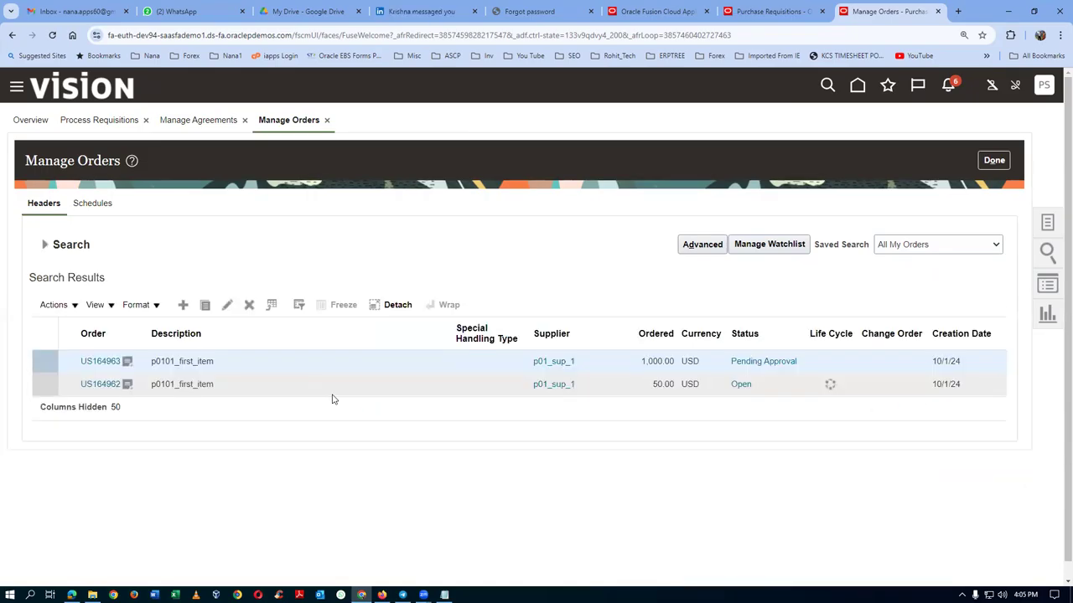
click(783, 363)
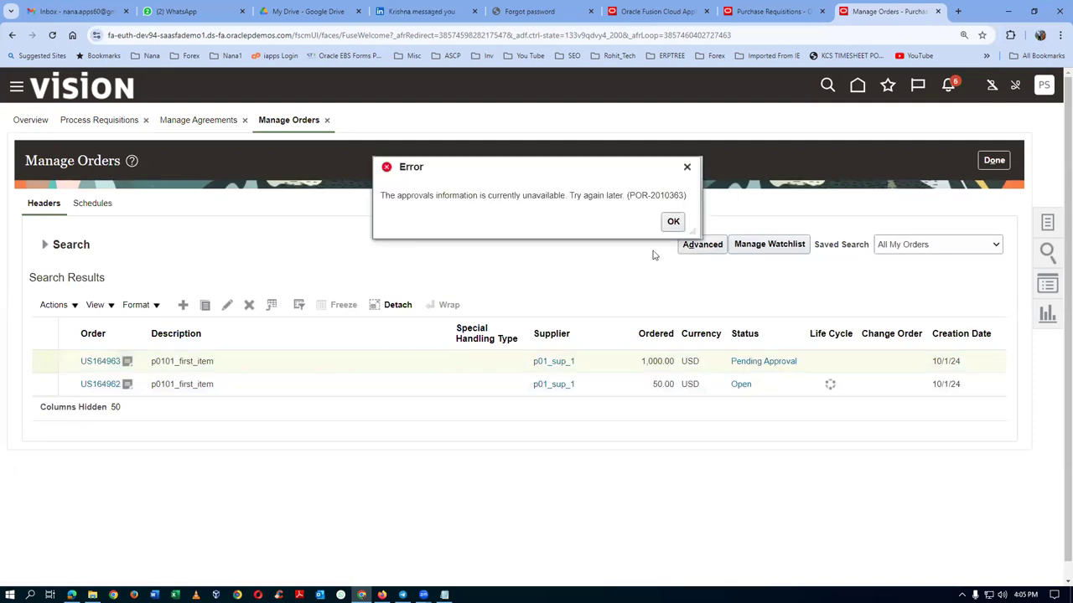
click(673, 221)
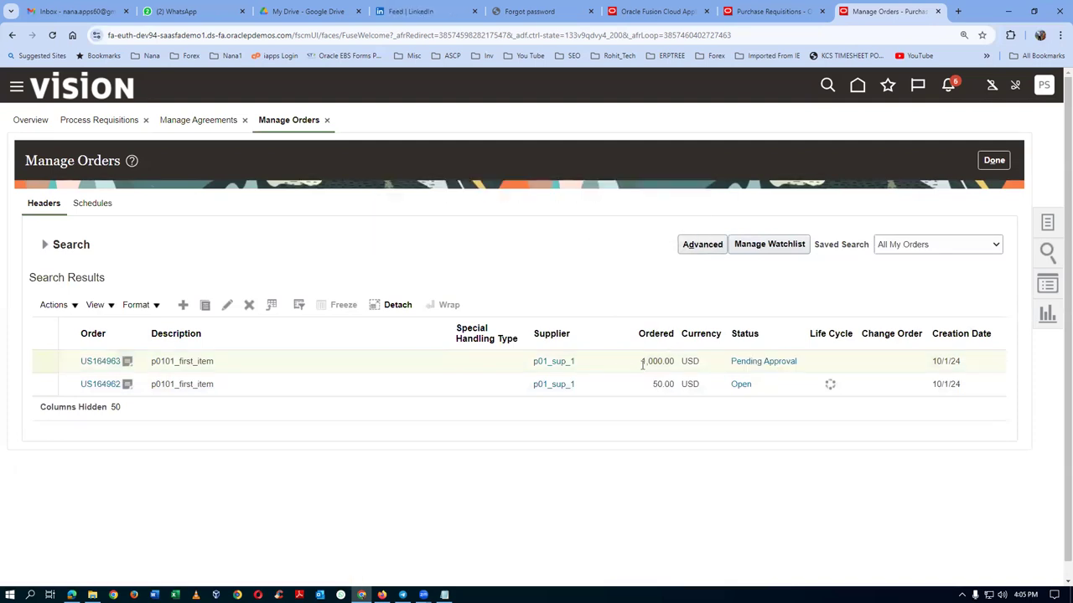
click(756, 361)
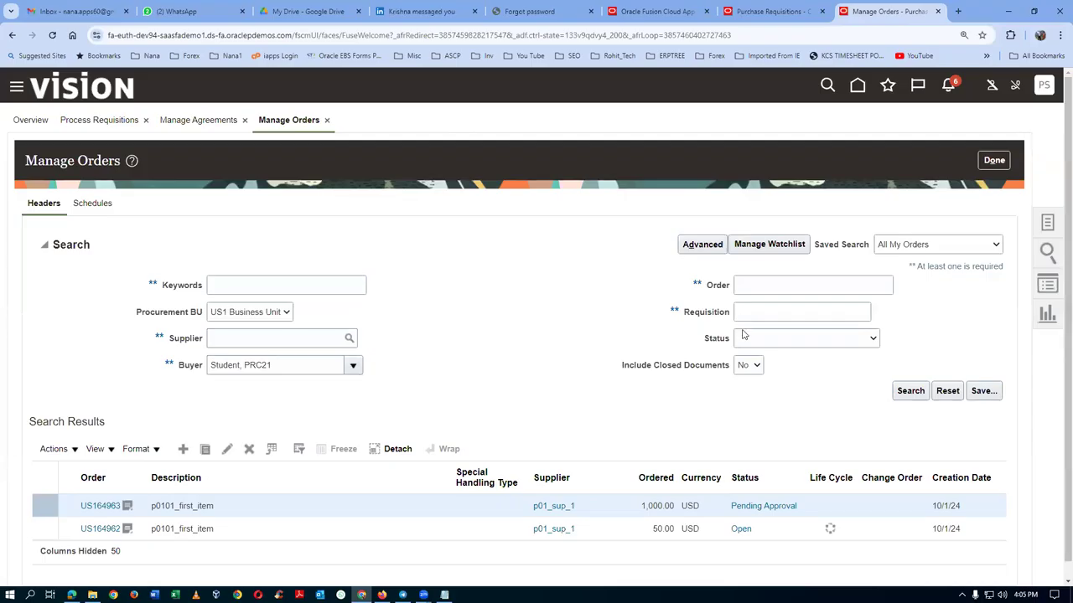
click(910, 393)
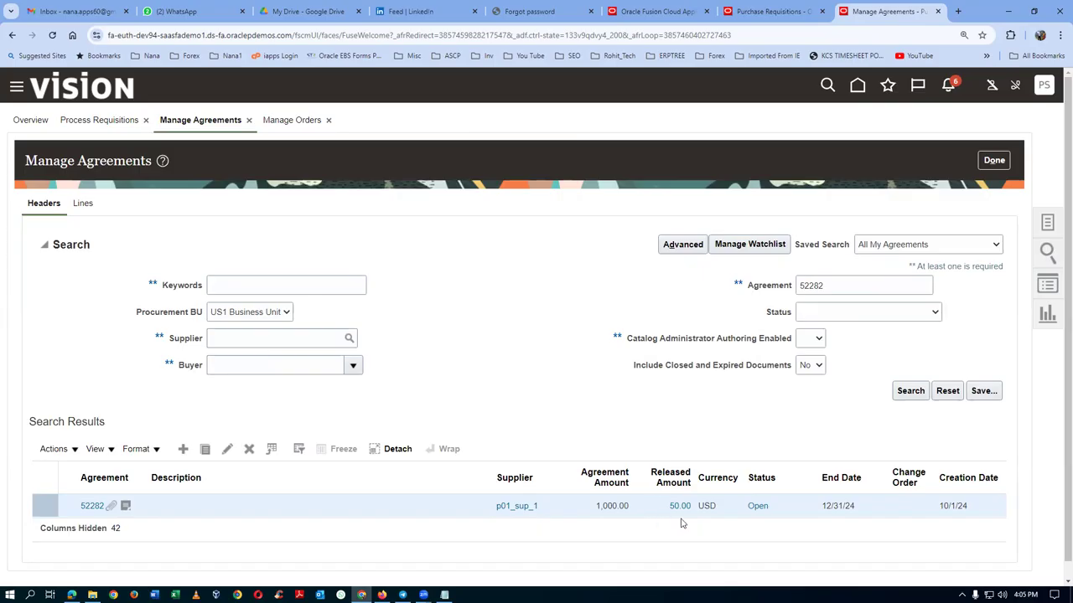
- Rerun the agreement 52282 search until 1,050.00 shows released, then open releases US164963 and US164962
click(910, 391)
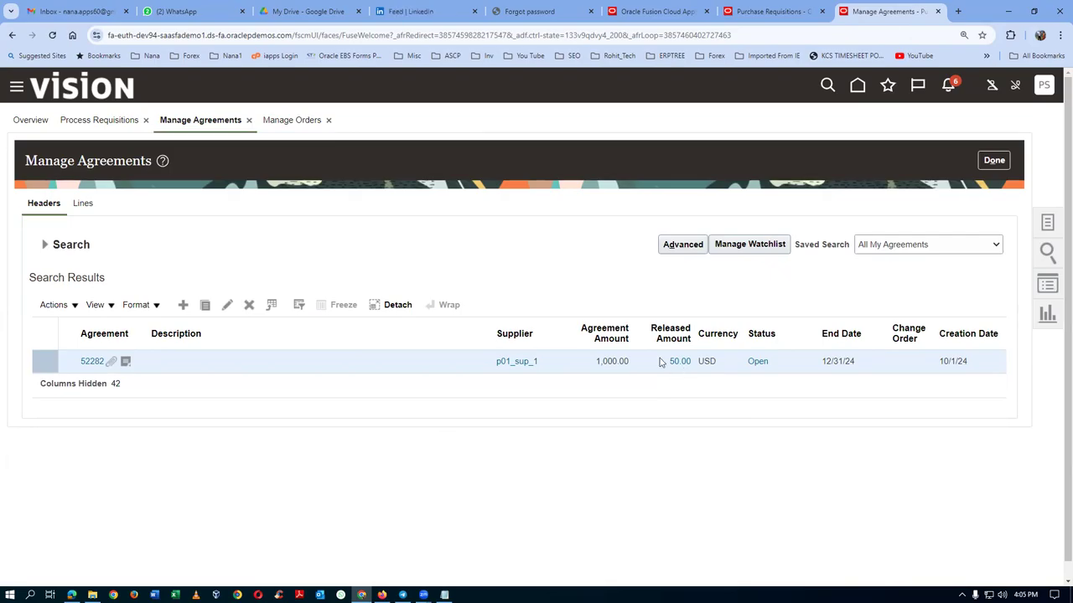
click(46, 244)
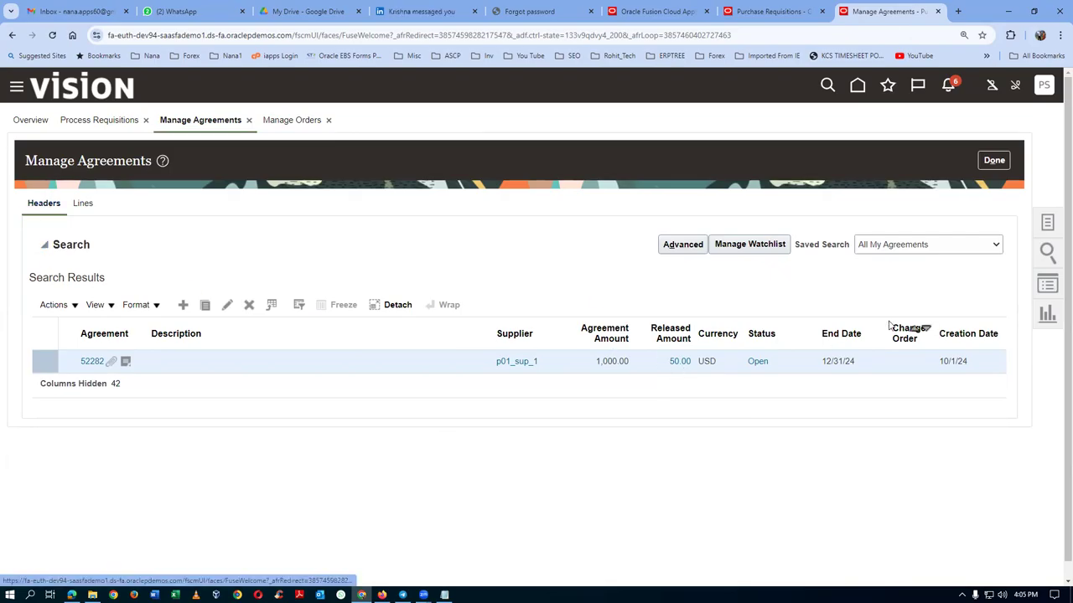
click(903, 394)
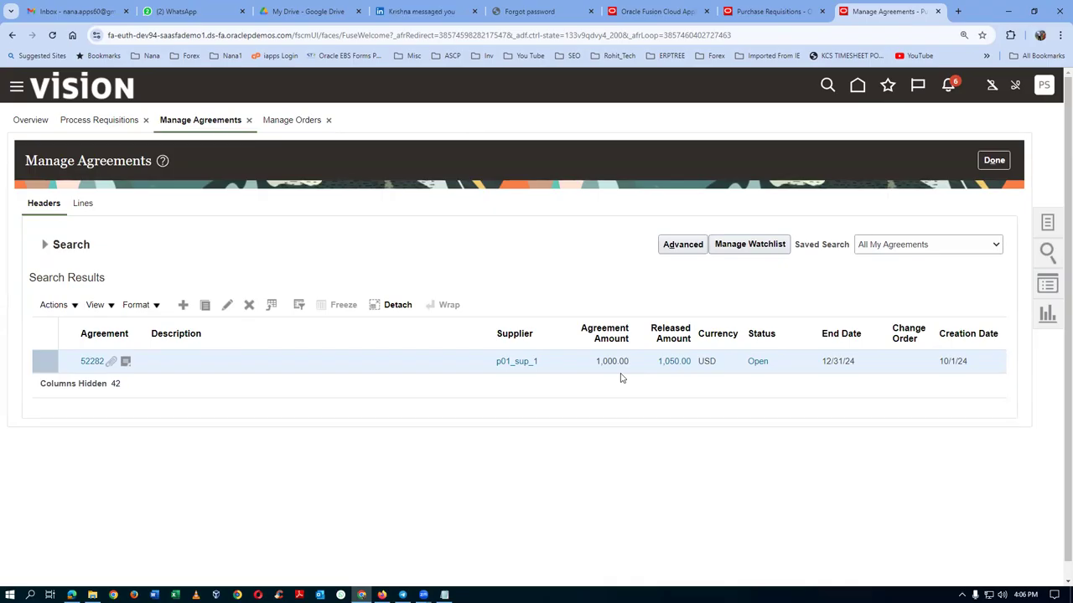
click(673, 368)
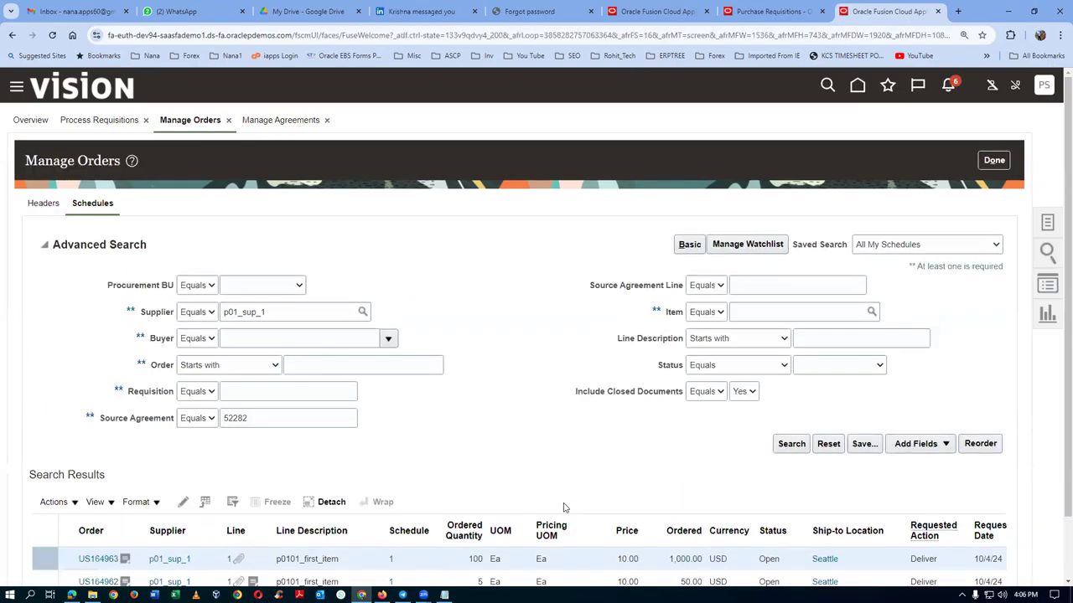
scroll(536, 494, down, 1)
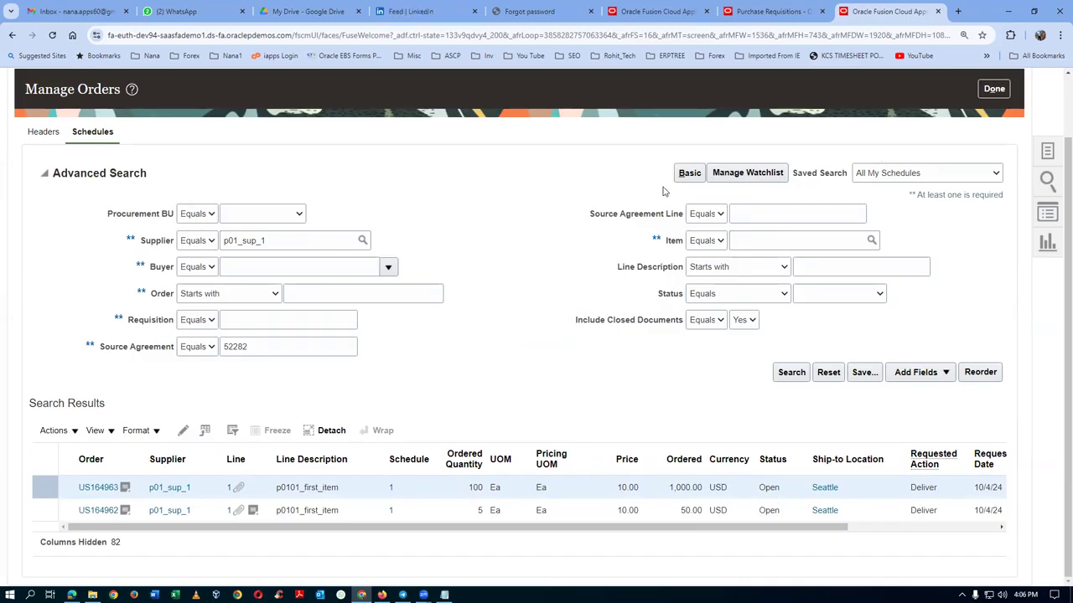
click(769, 11)
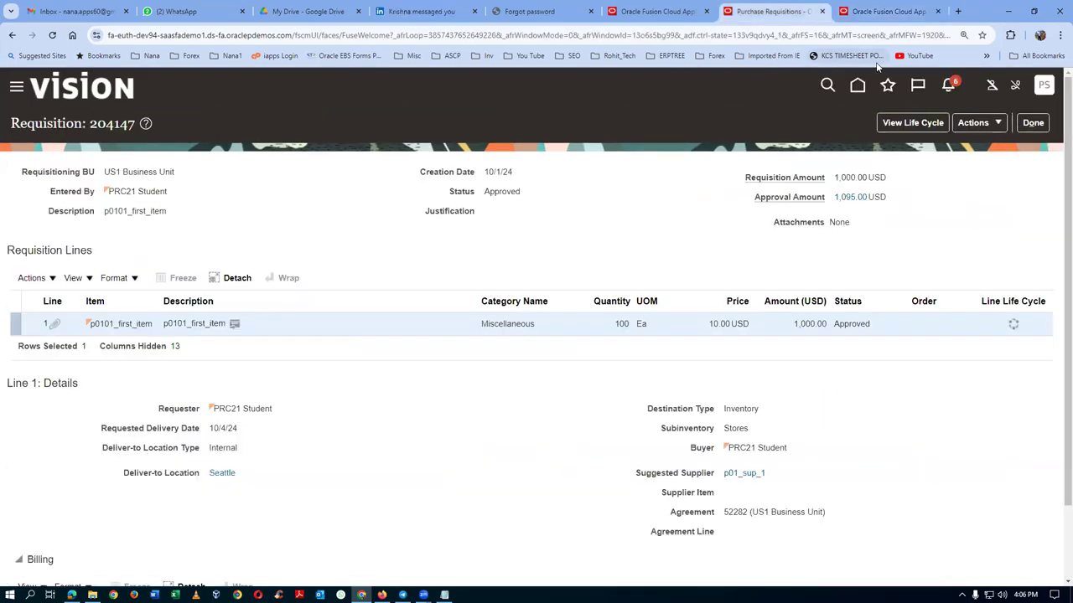
click(888, 13)
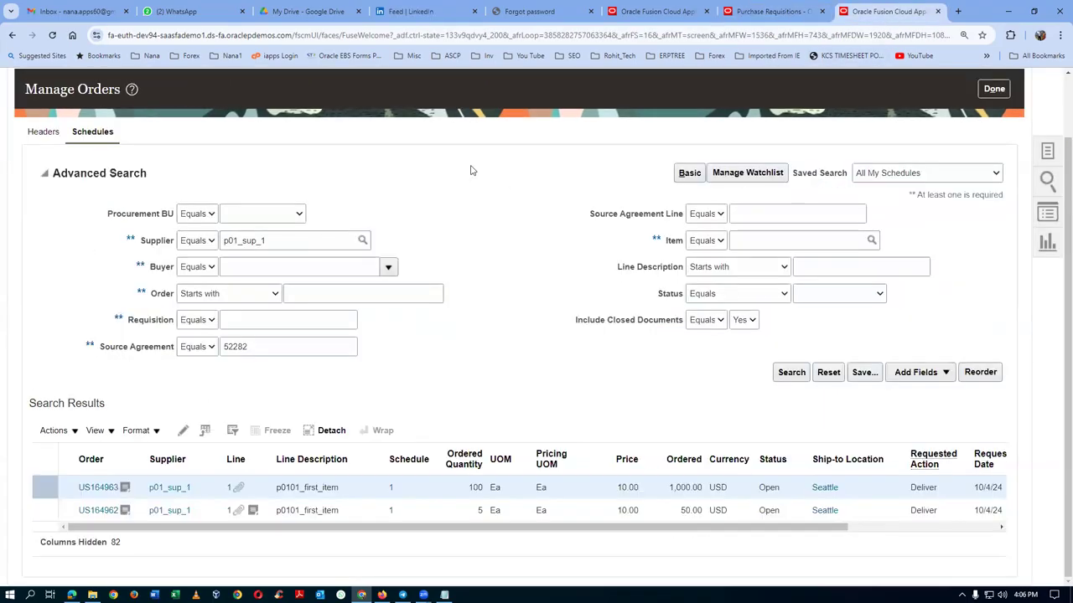
click(993, 90)
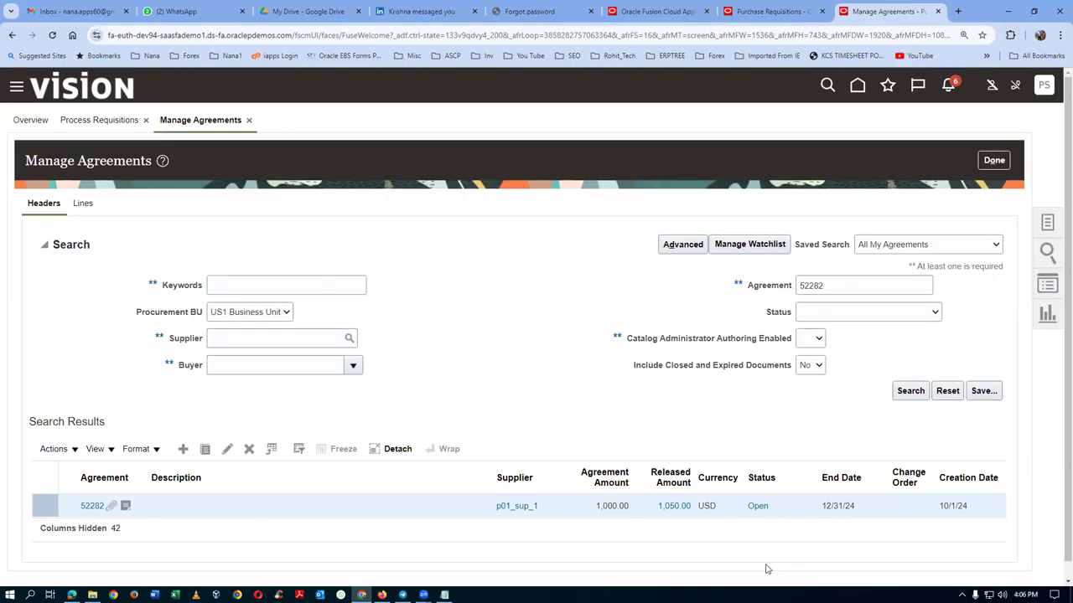
click(673, 507)
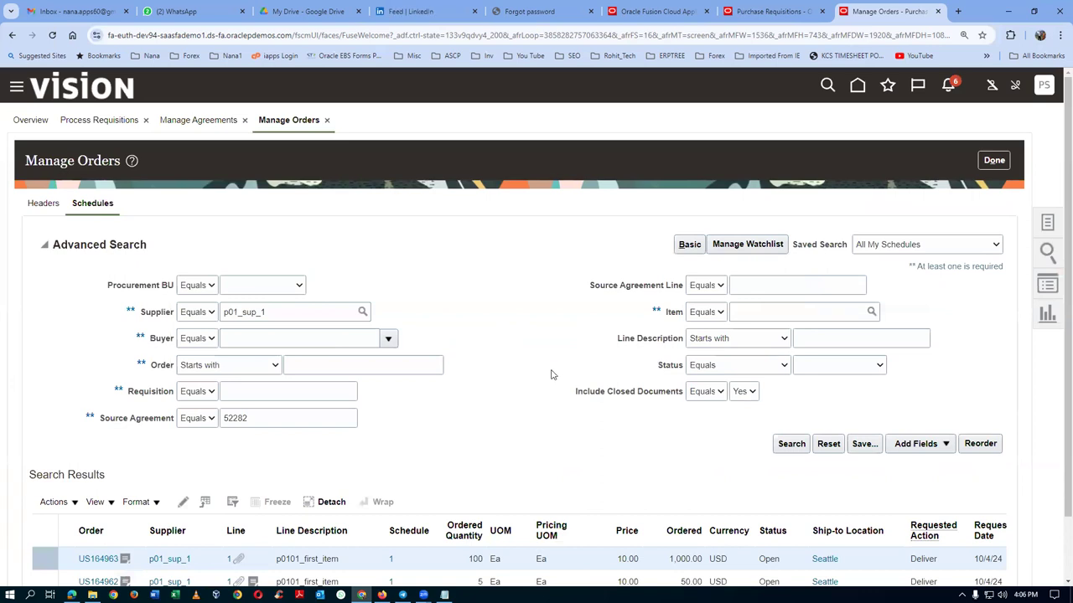
scroll(560, 387, down, 1)
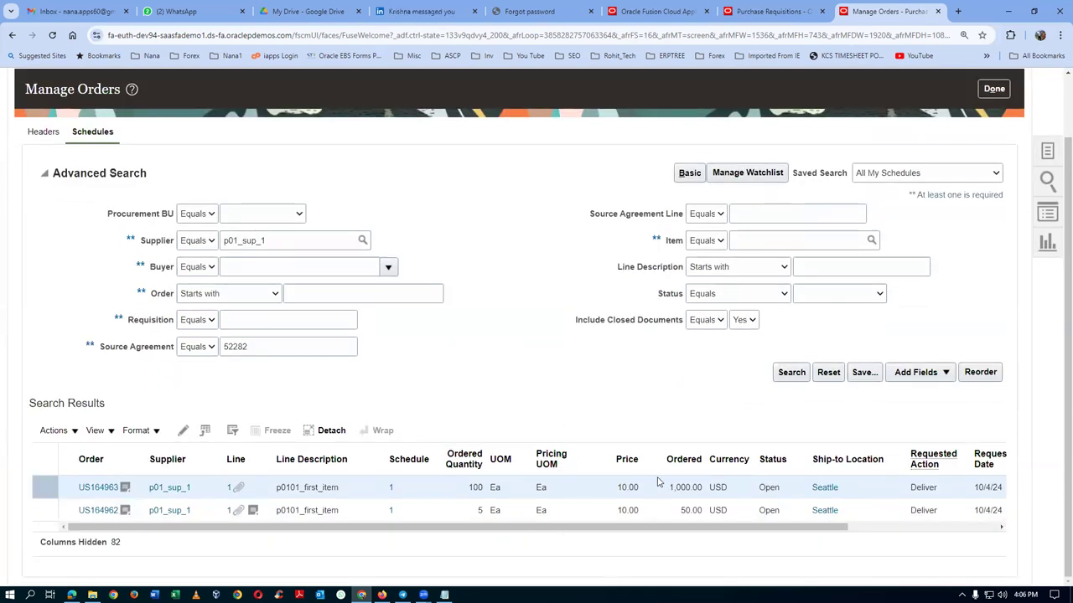